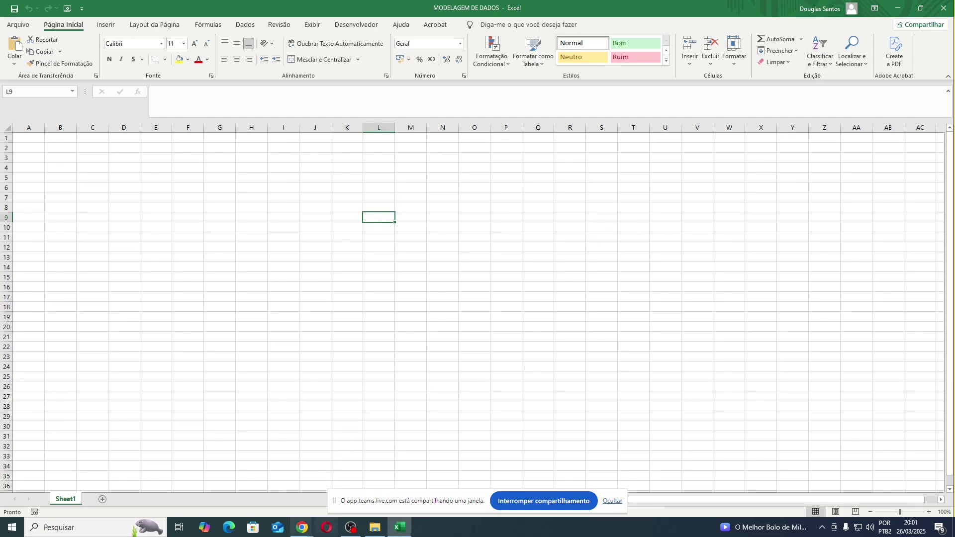
Check the Teams meeting and the WhatsApp tab in Chrome, and return to the Excel workbook.
left_click(250, 248)
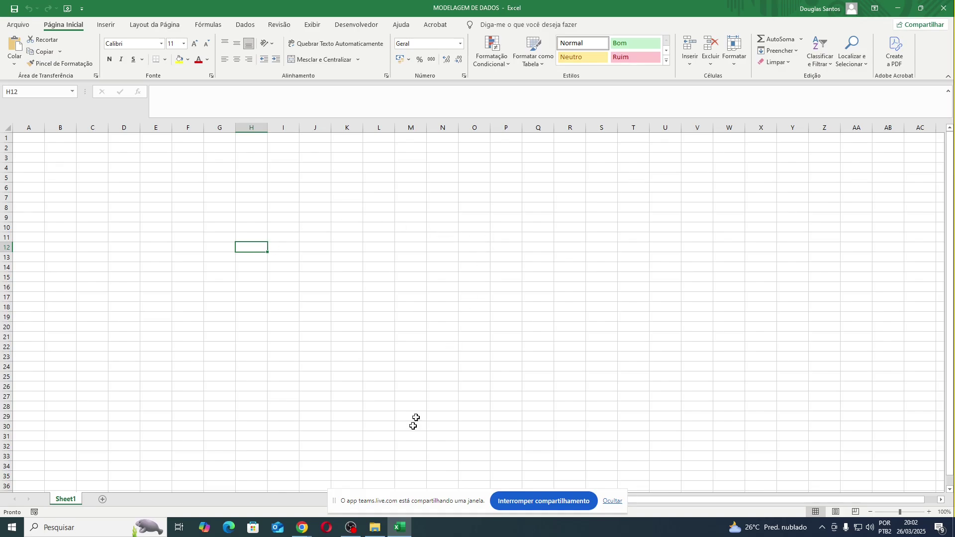
left_click(302, 527)
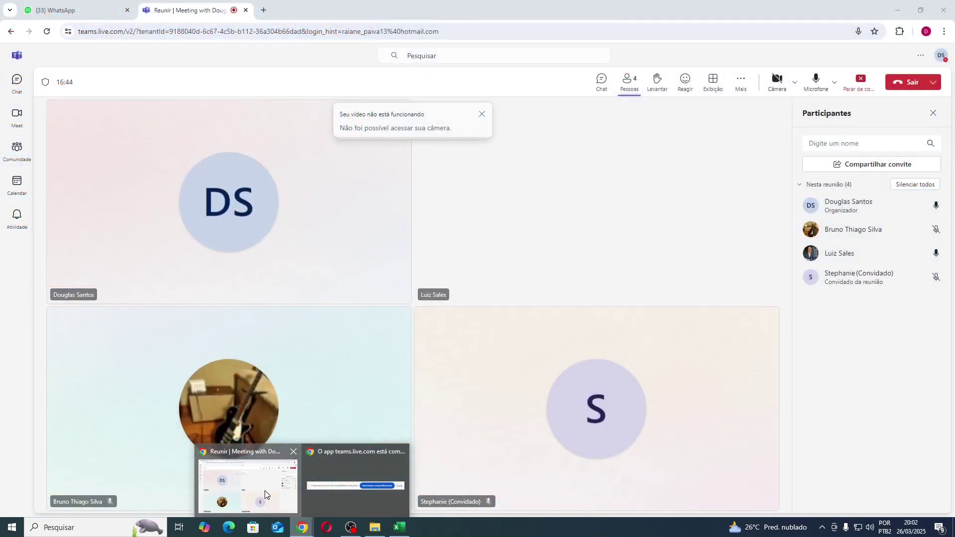
left_click(264, 491)
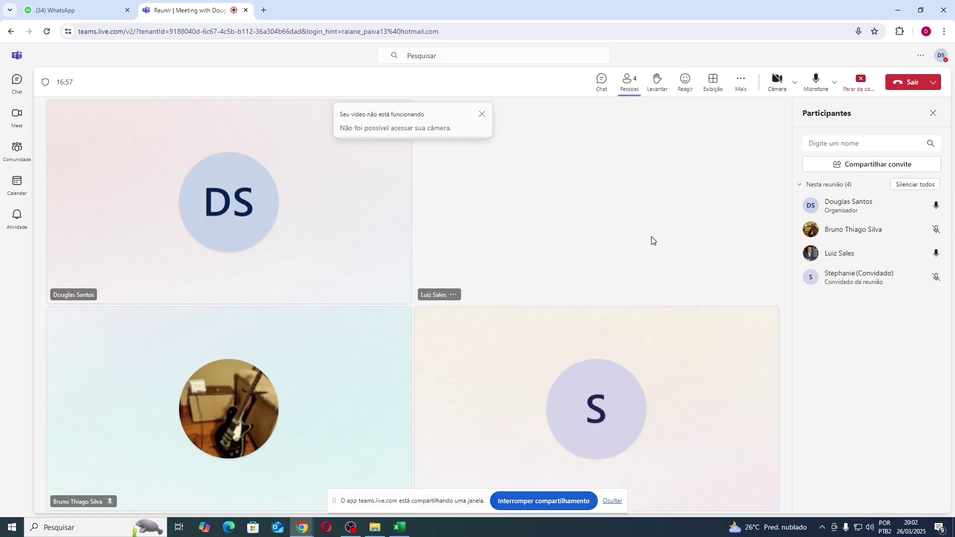
left_click(81, 6)
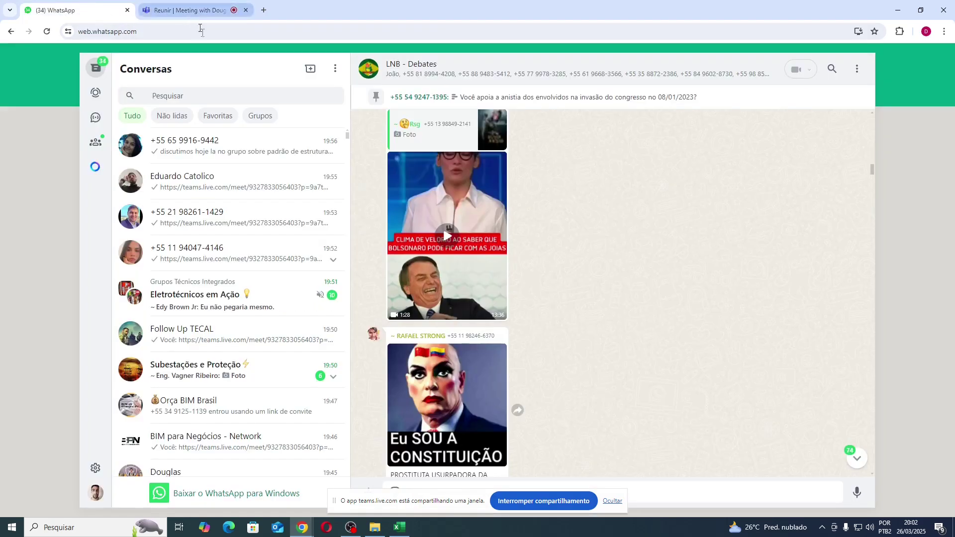
left_click(206, 11)
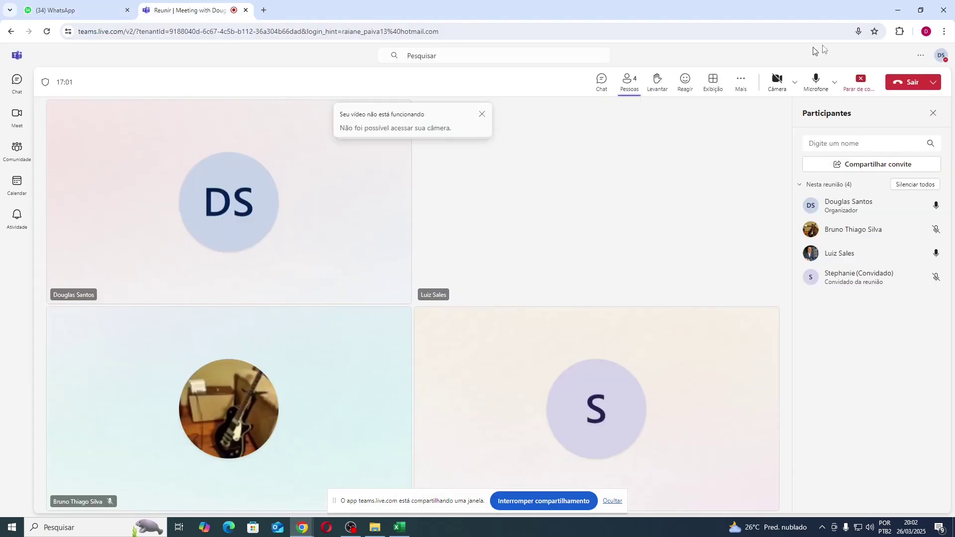
left_click(898, 10)
left_click(328, 243)
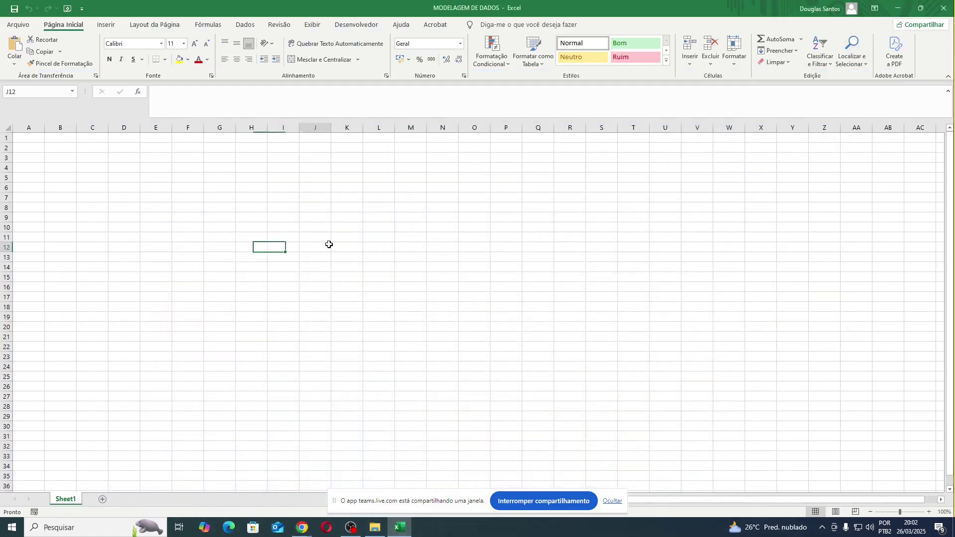
left_click(271, 217)
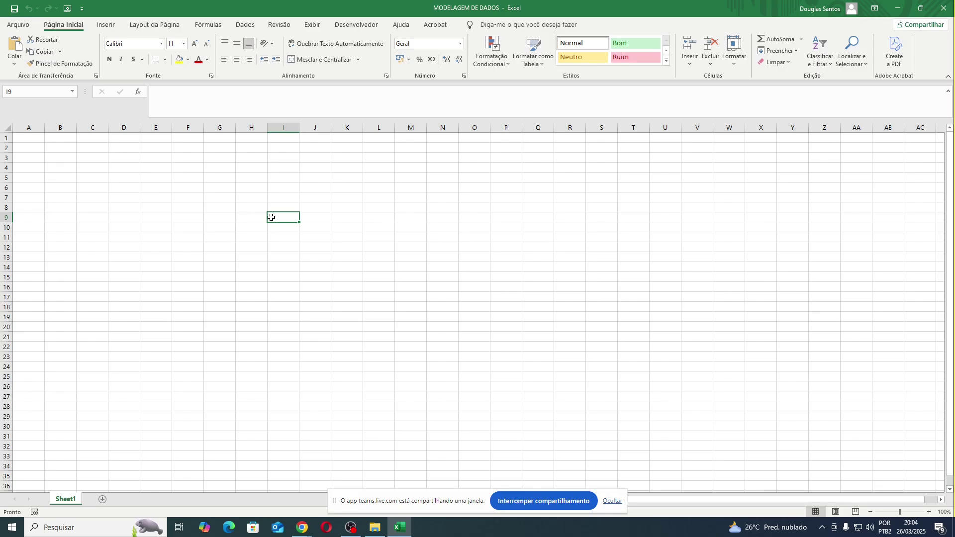
Enter the company names AGUAS DO BRASIL in cell D5 and AGUAS DO RIO in cell D6.
left_click(129, 185)
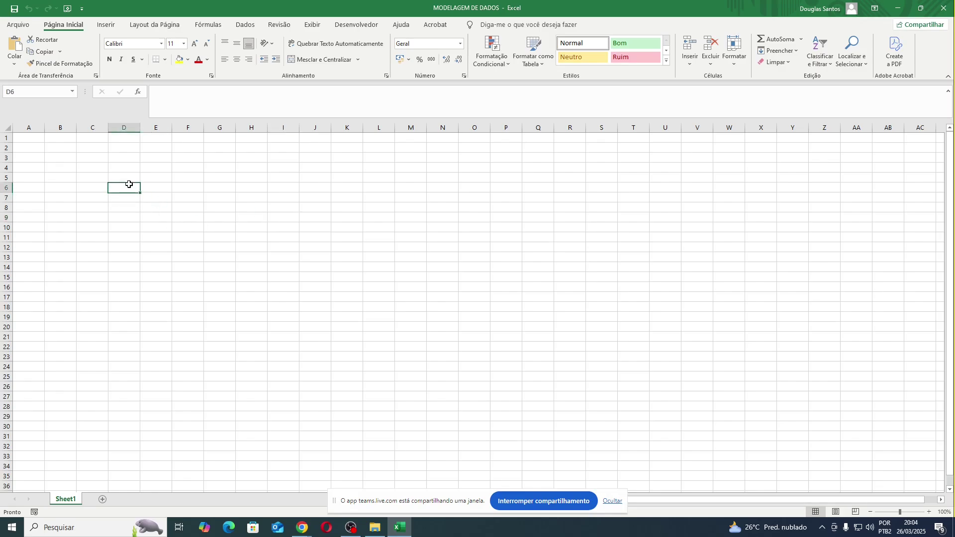
left_click(102, 179)
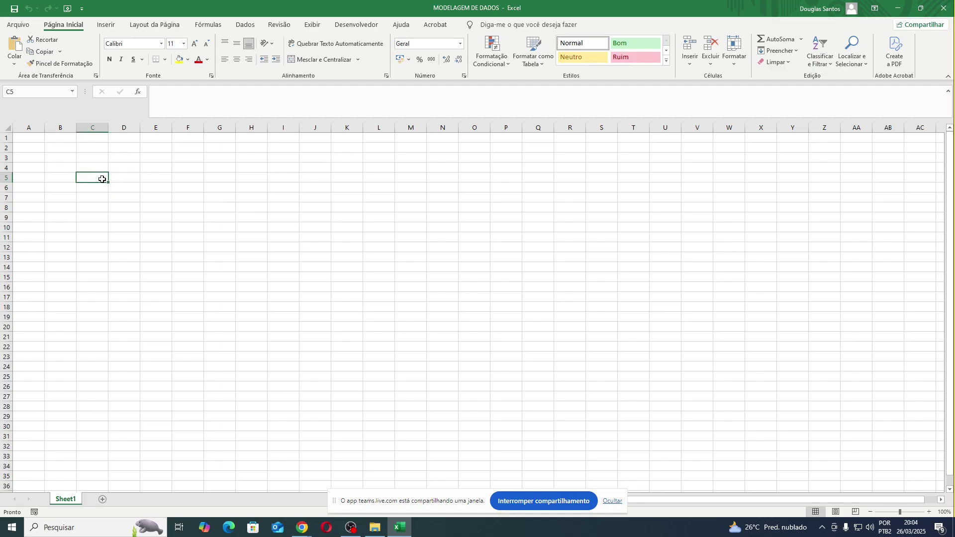
key("Right")
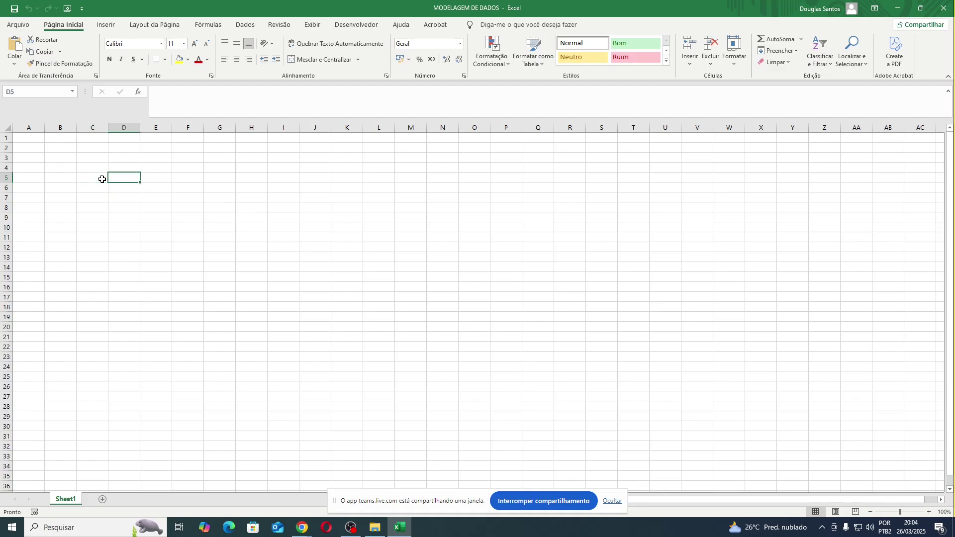
type("AGUAS DO BRASIL")
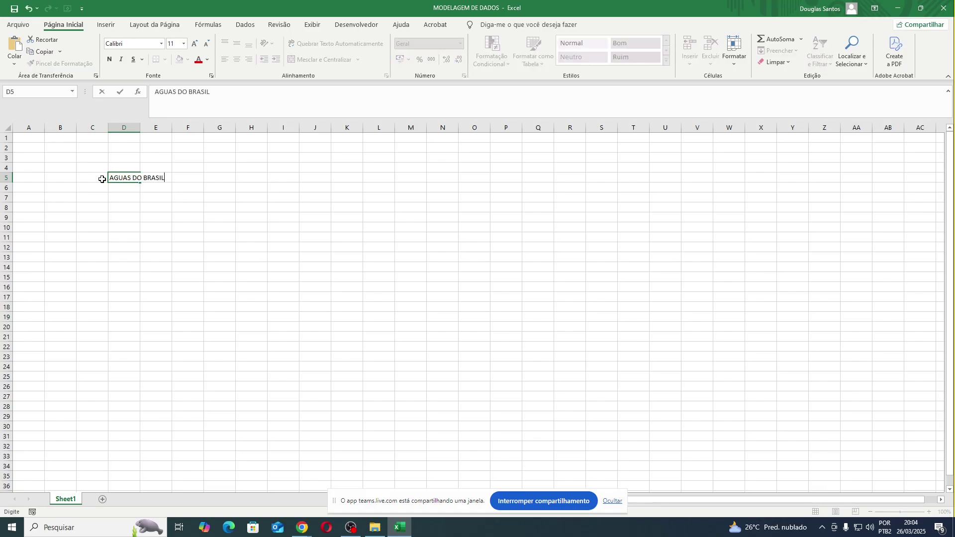
key("Return")
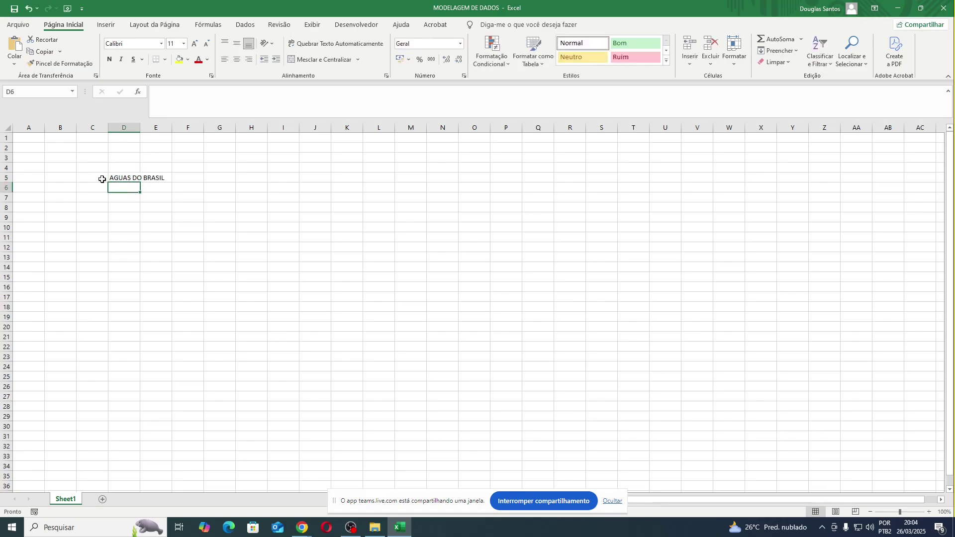
type("AGUAS DO RIO")
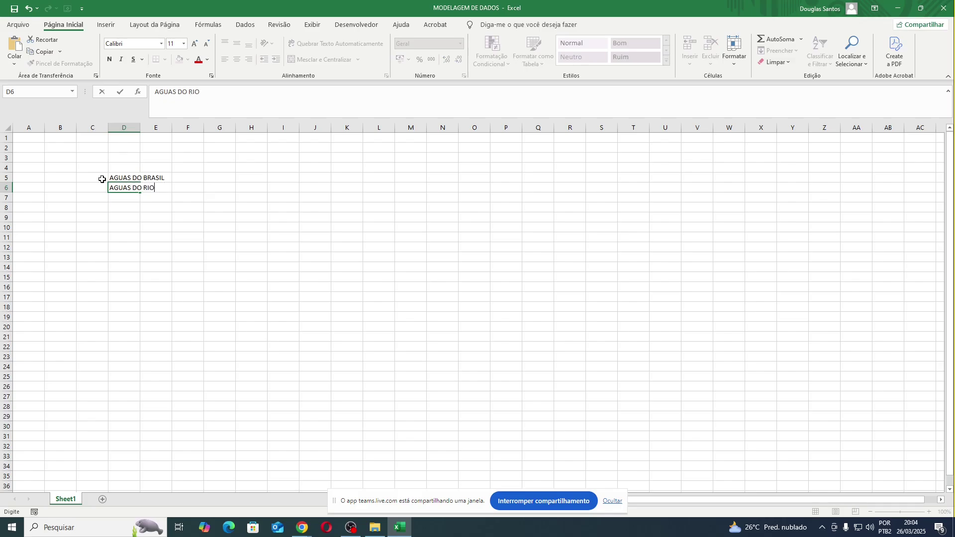
key("Return")
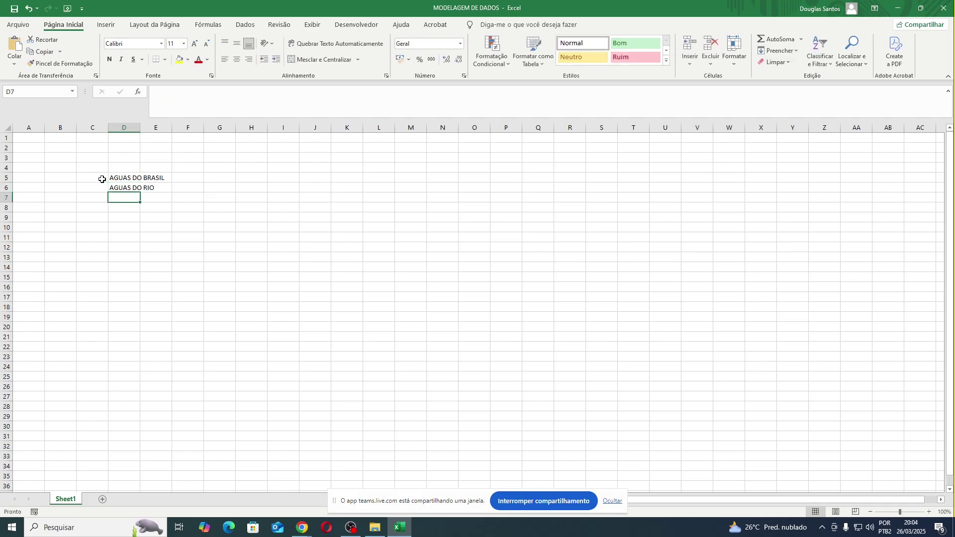
Add BRVAL in D7 and AVOLT ENGENHARIA in D8, and fit column D's width to its contents.
type("BRVAL")
key("Return")
type("AVOLT")
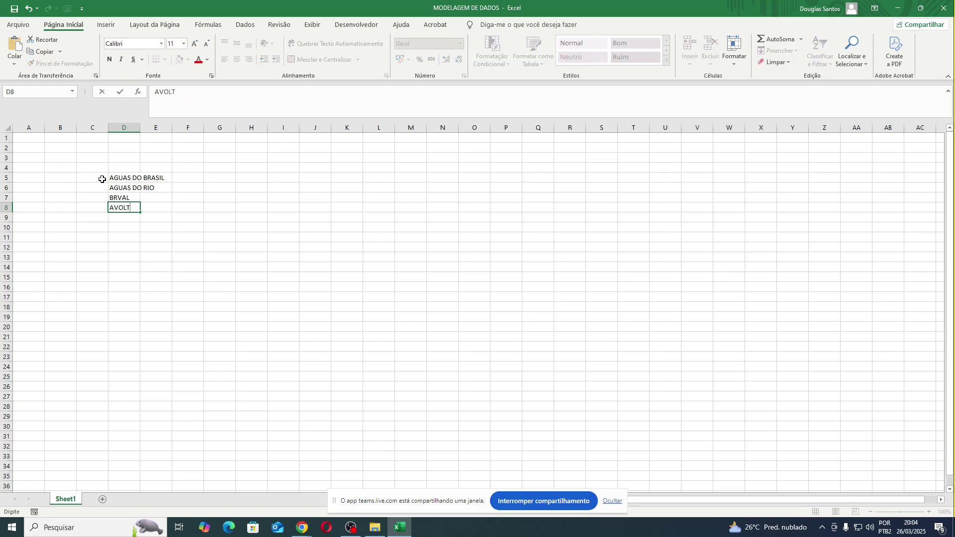
key("Return")
key("Up")
type("AVOLT ENGENHARIA")
key("Return")
key("Up")
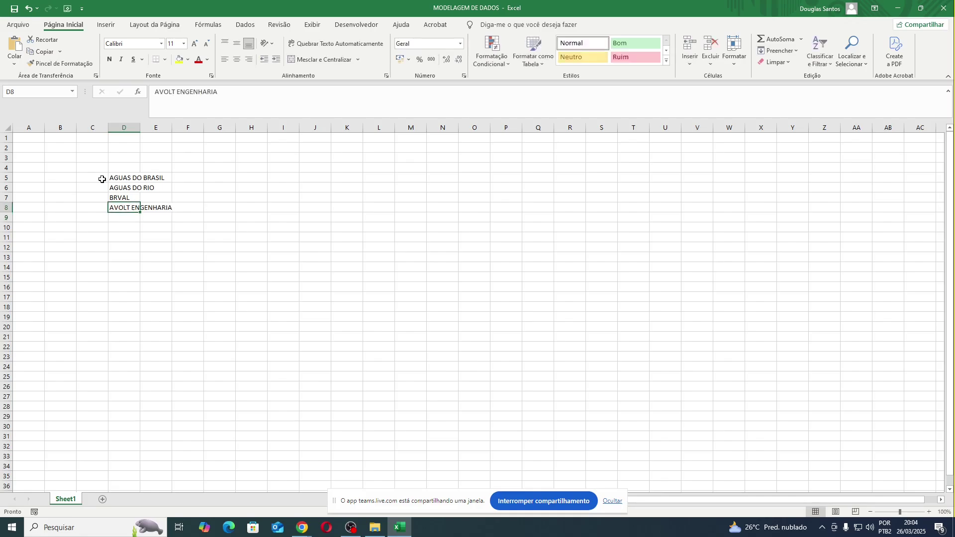
double_click(139, 128)
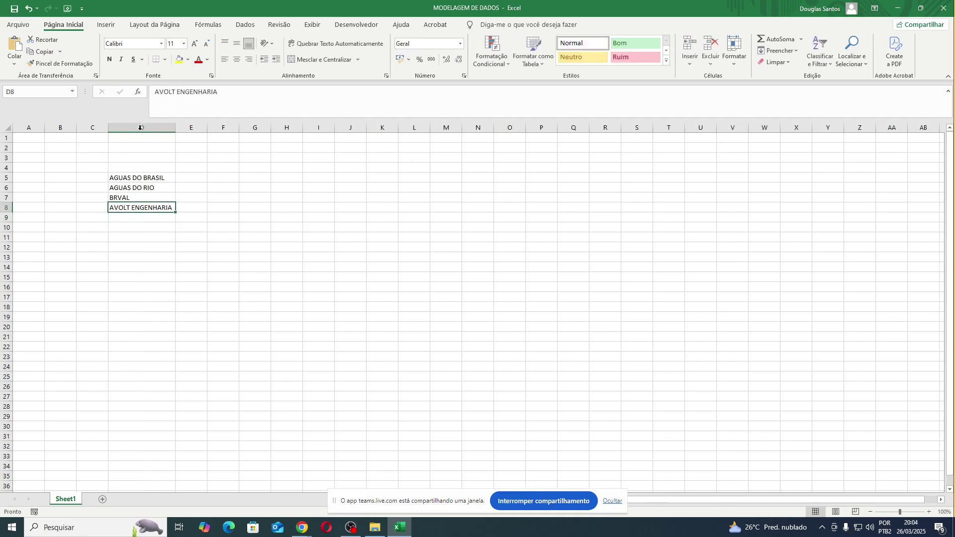
Insert a blank column before column C to make room beside the company names.
left_click_drag(125, 180, 128, 207)
left_click(98, 179)
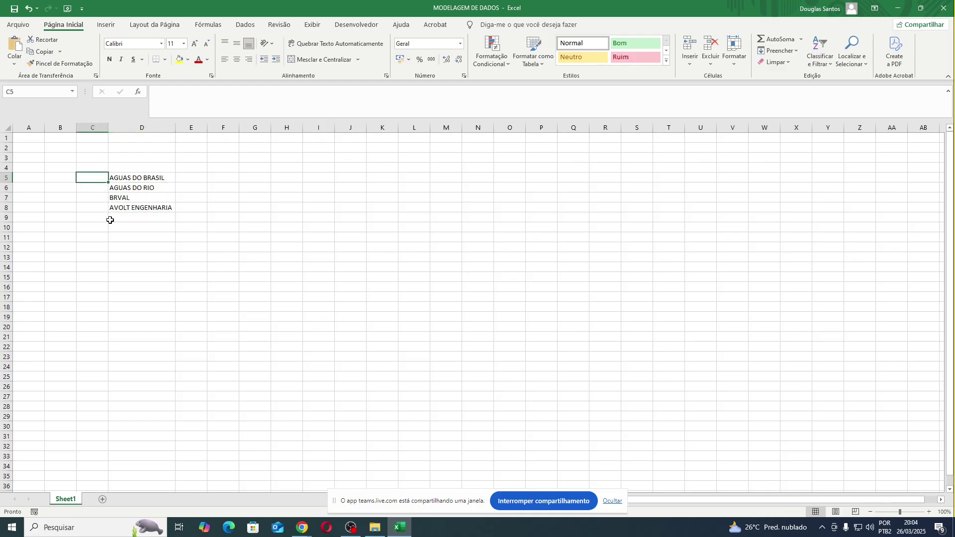
right_click(92, 128)
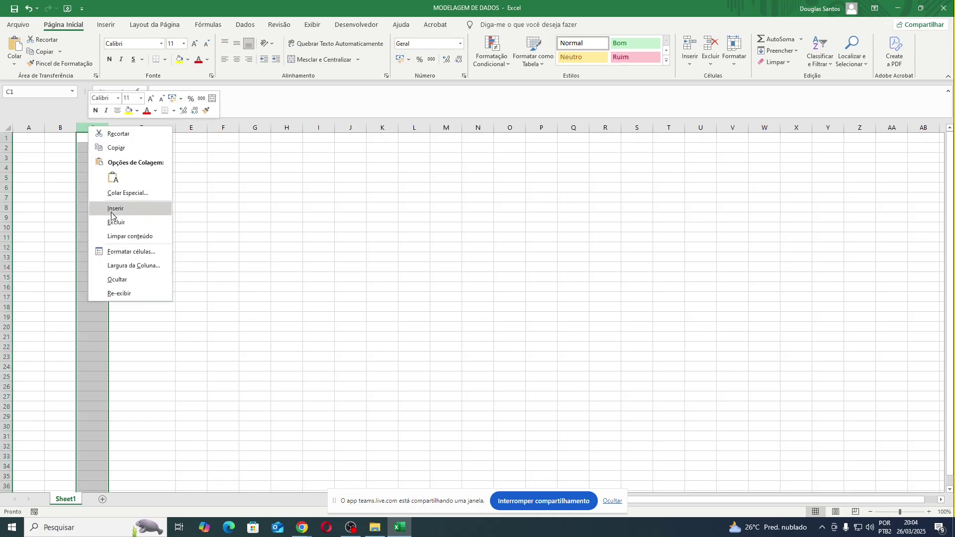
left_click(112, 209)
left_click(131, 180)
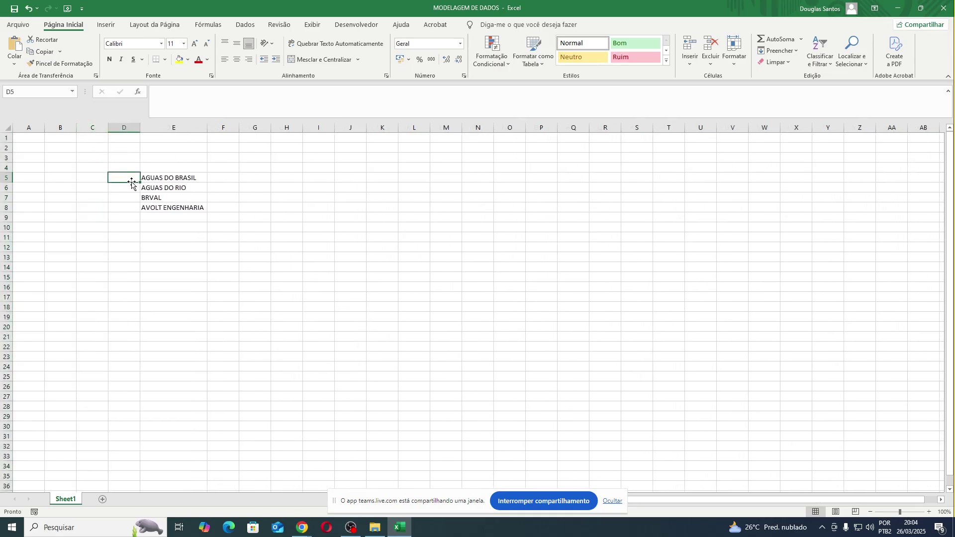
type("A.B")
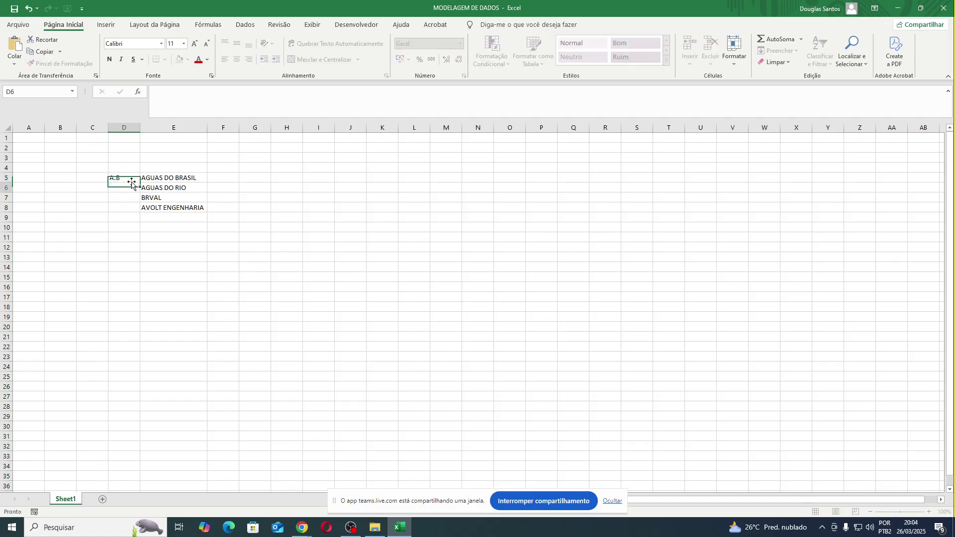
key("Return")
type("A>RJ")
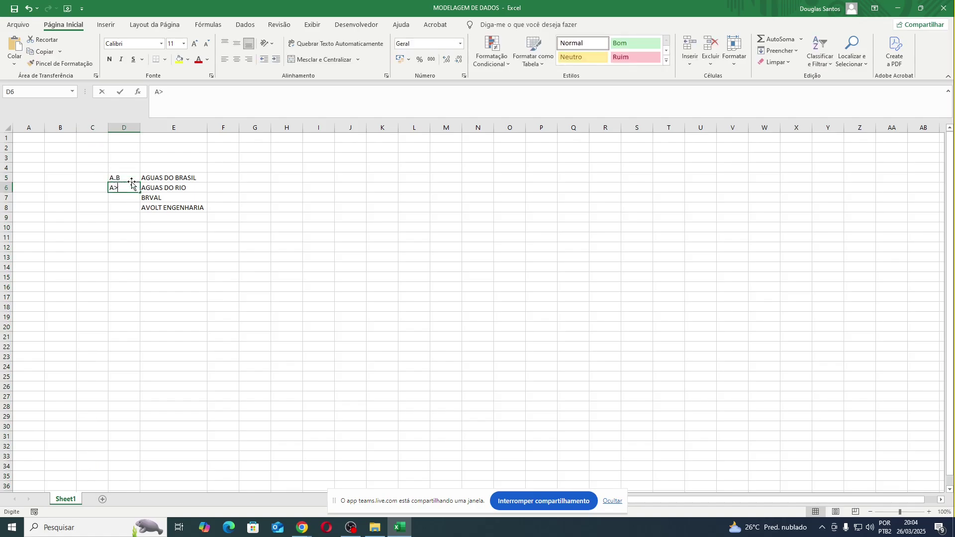
key("BackSpace")
type(".B")
key("Escape")
Enter the abbreviations AG.BR, AG.RJ, BRVAL and AVOLT in cells D5 to D8 beside the company names.
key("Up")
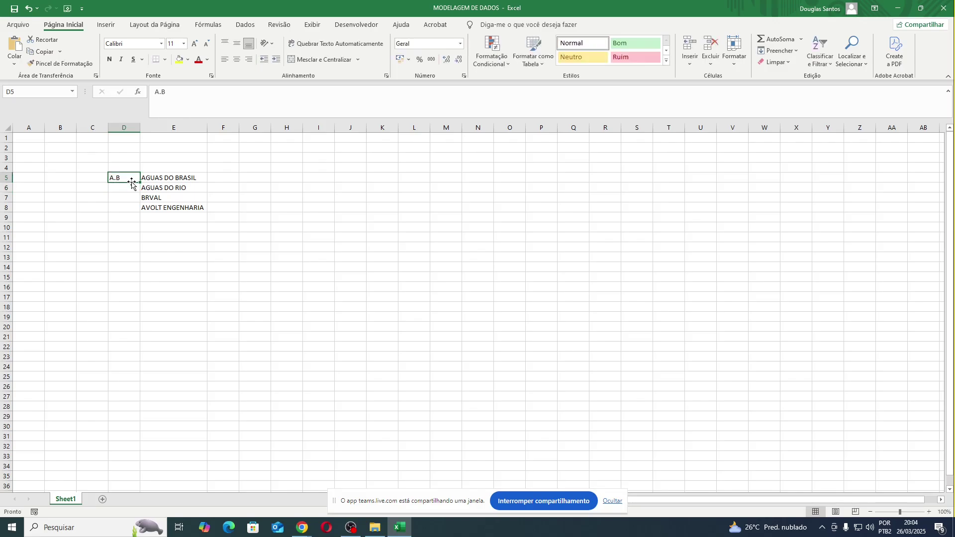
type("AG.BR")
key("Return")
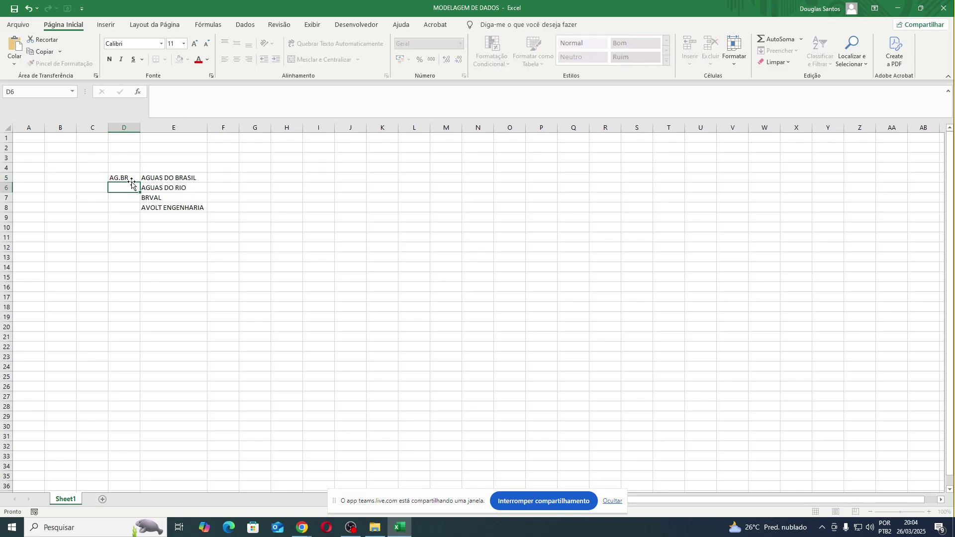
type("AG.RJ")
key("Return")
type("BRVAL")
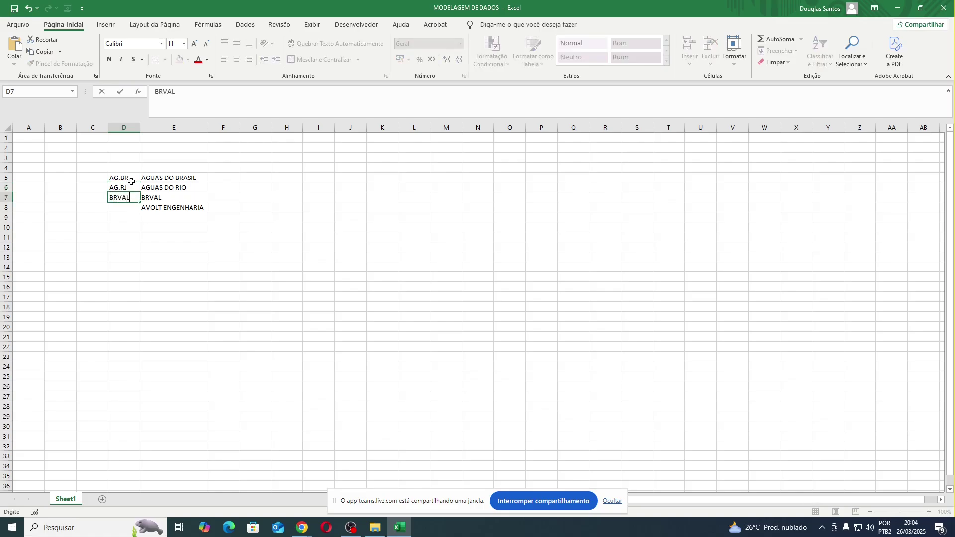
key("Return")
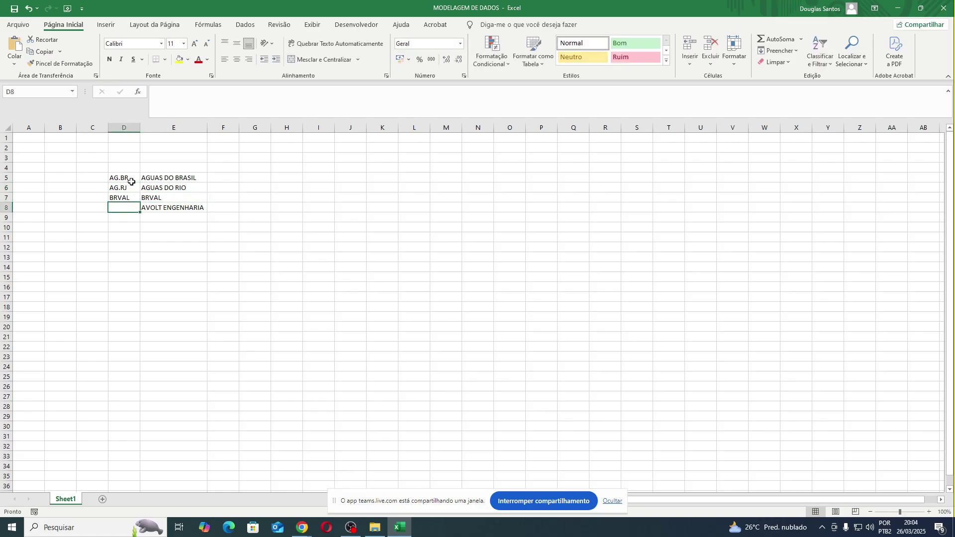
type("A")
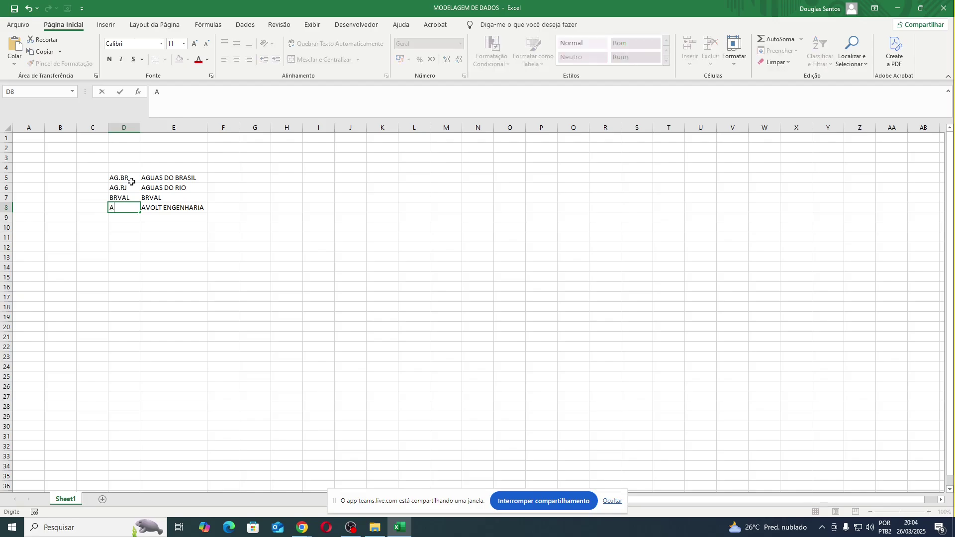
key("Return")
key("Up")
key("Up")
key("Up")
key("Up")
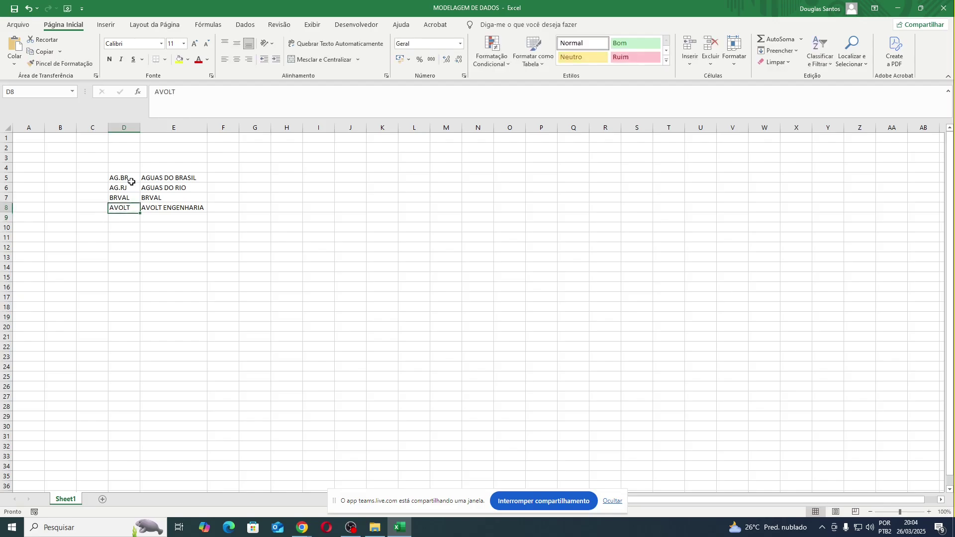
type("AG.BR")
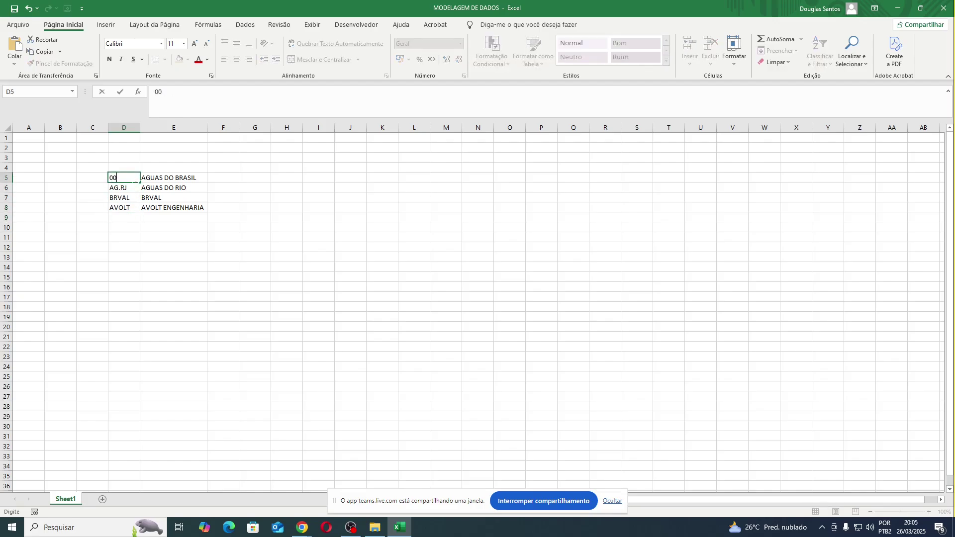
key("Return")
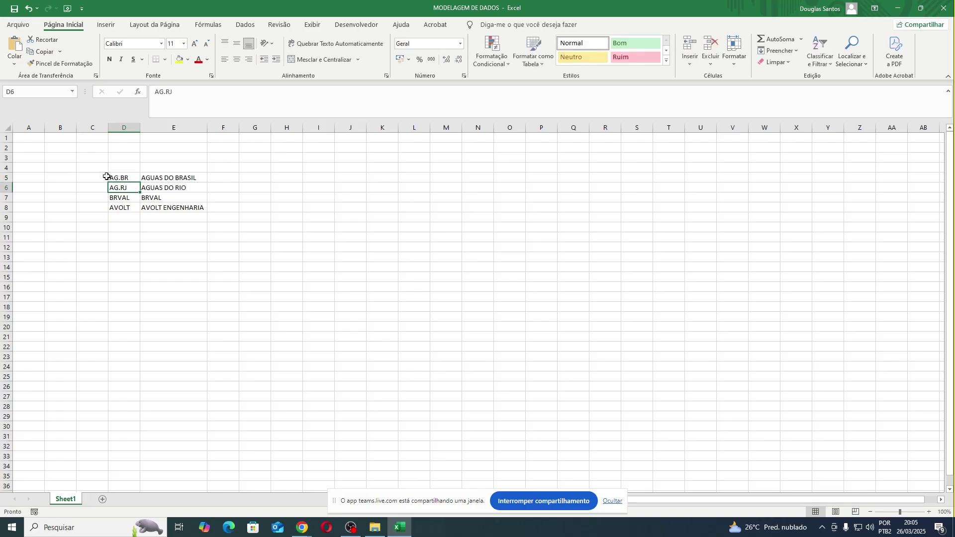
left_click_drag(118, 178, 183, 209)
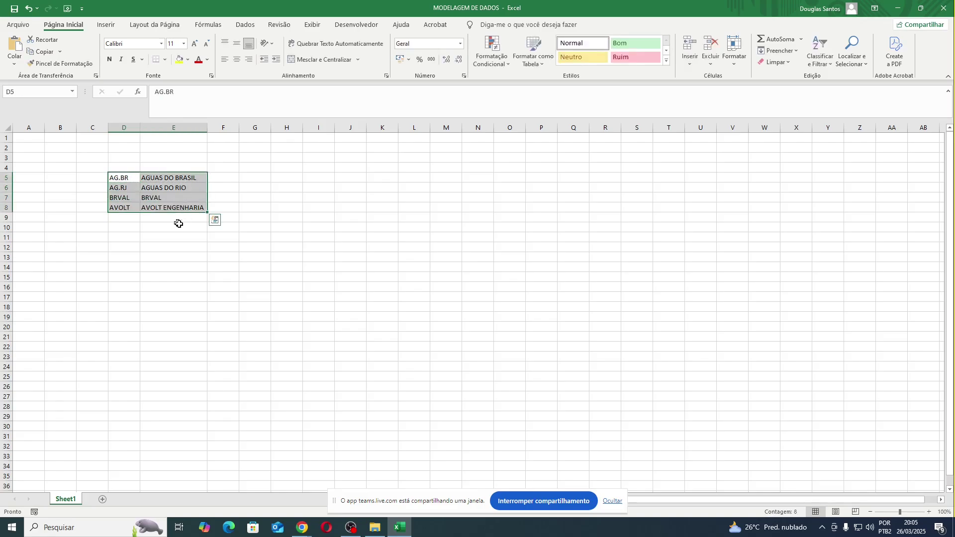
Enter CNJP in cell F5 beside AGUAS DO BRASIL.
left_click(219, 179)
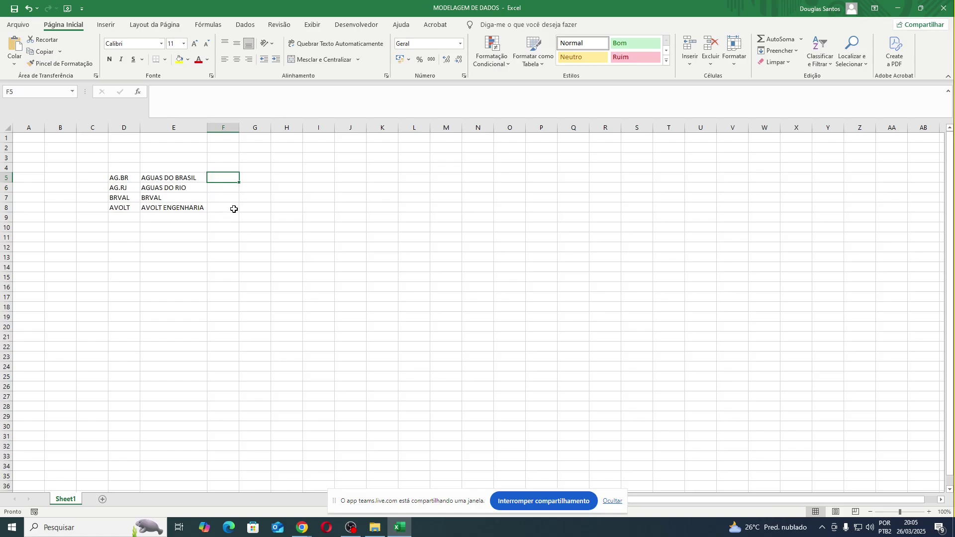
type("CNJP")
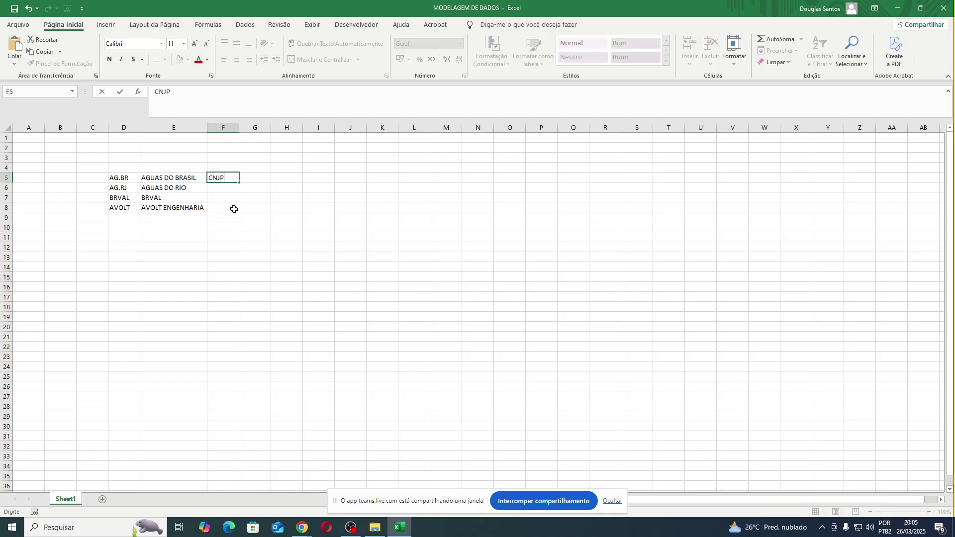
key("Return")
Enter PESSOA FISICA in cell G5 and PESSOA JURIDICA in cell G6.
key("Down")
key("Right")
key("Up")
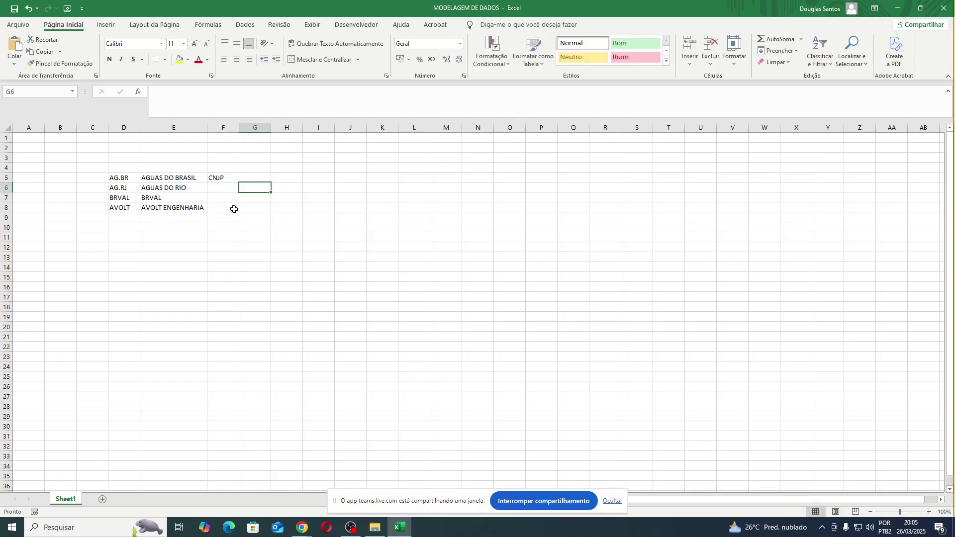
key("Up")
type("P")
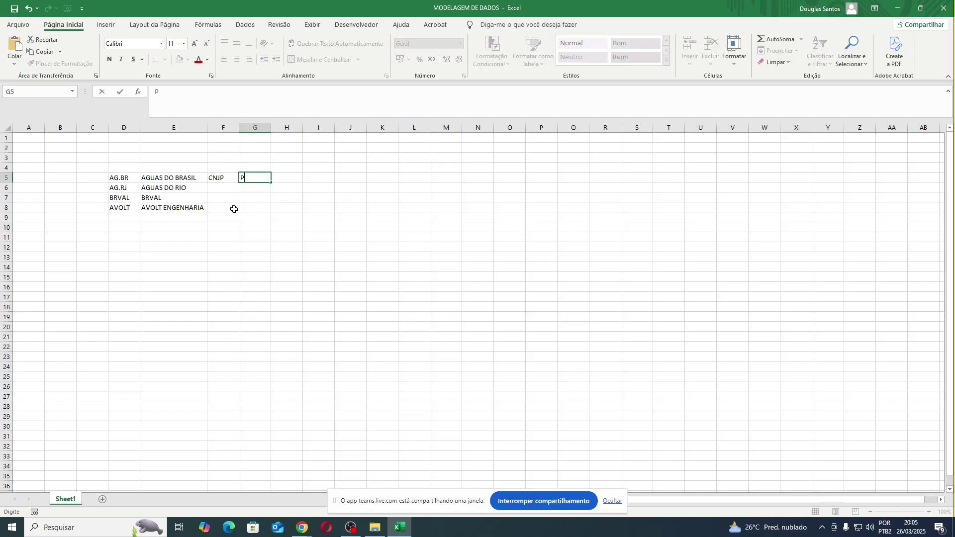
type("ESSOA FISICA")
key("Return")
type("PESSOA JU")
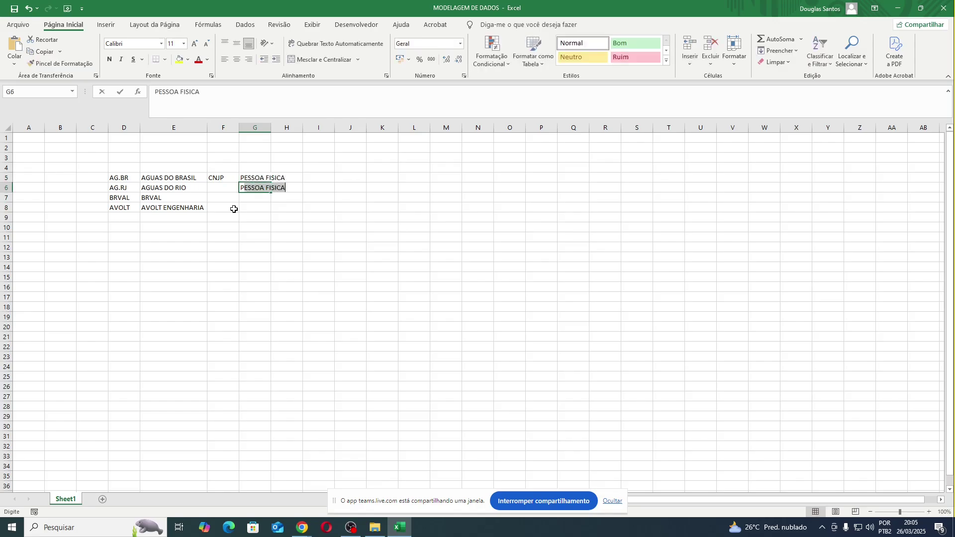
type("RIDICA")
key("Return")
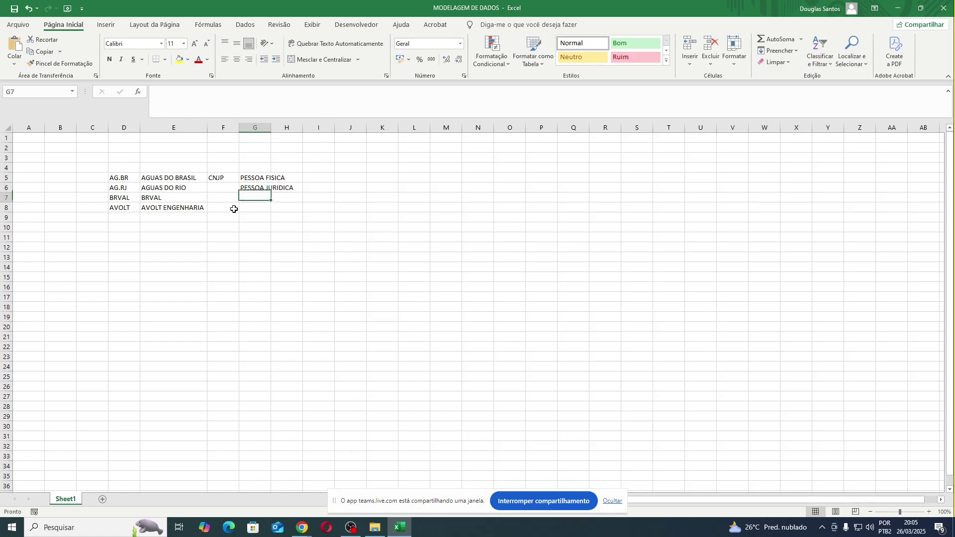
key("Up")
key("Down")
type("PES")
key("BackSpace")
key("BackSpace")
key("BackSpace")
key("Up")
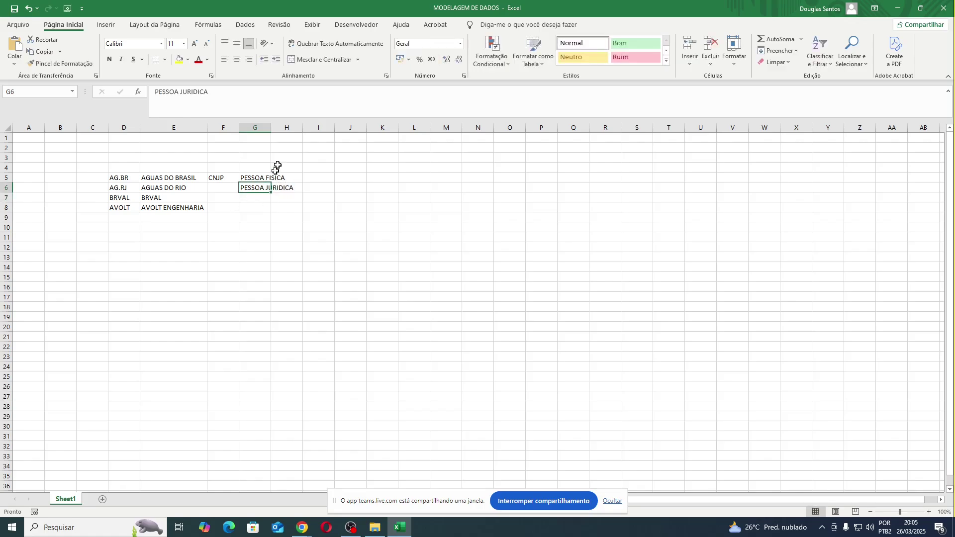
Fit column G's width to its contents.
double_click(272, 125)
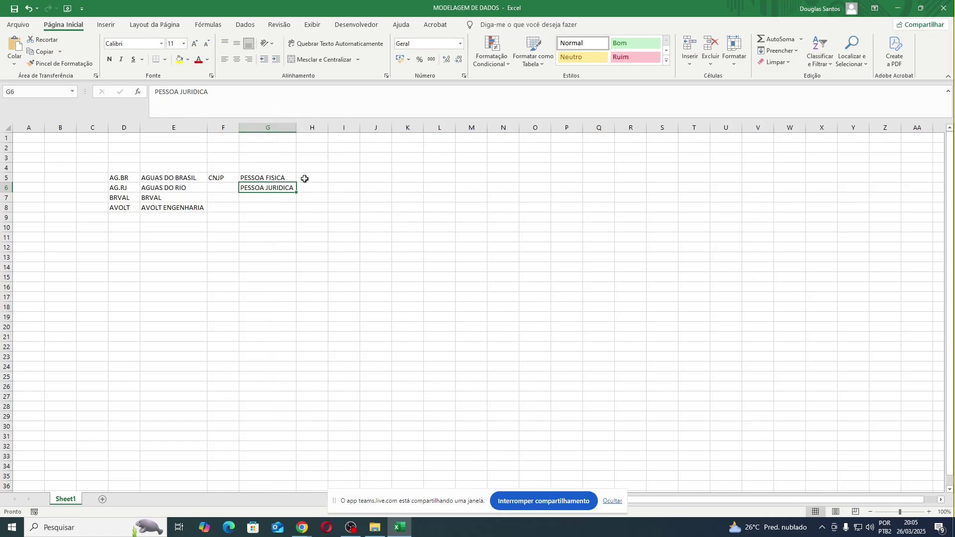
left_click(305, 179)
left_click_drag(304, 179, 311, 207)
left_click(312, 207)
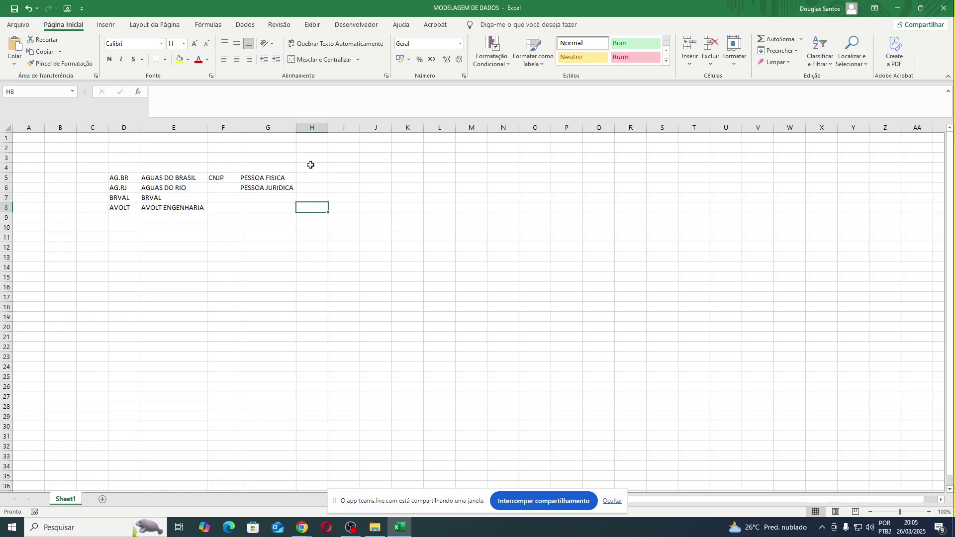
left_click_drag(134, 167, 485, 170)
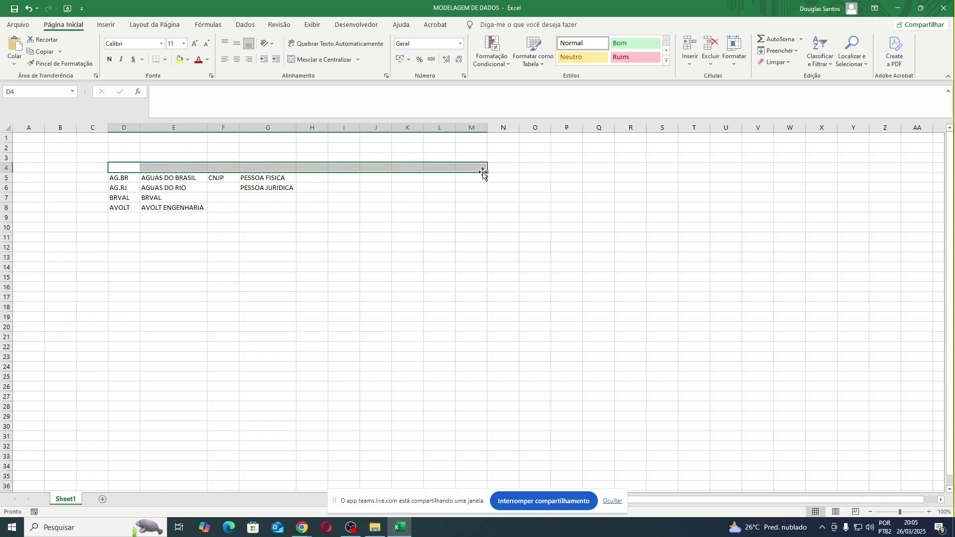
left_click(302, 527)
key("alt+Tab")
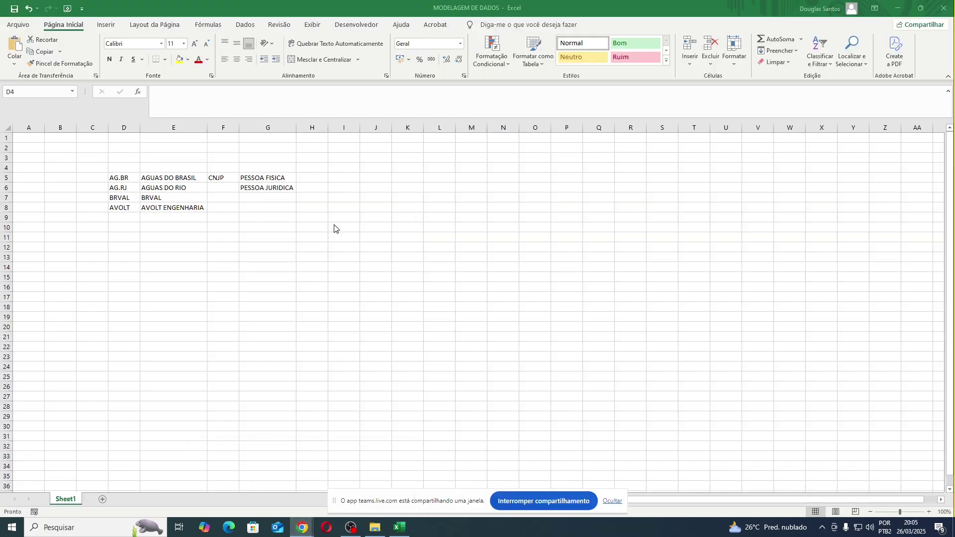
left_click(128, 177)
key("ctrl+shift+Right")
left_click_drag(127, 177, 316, 212)
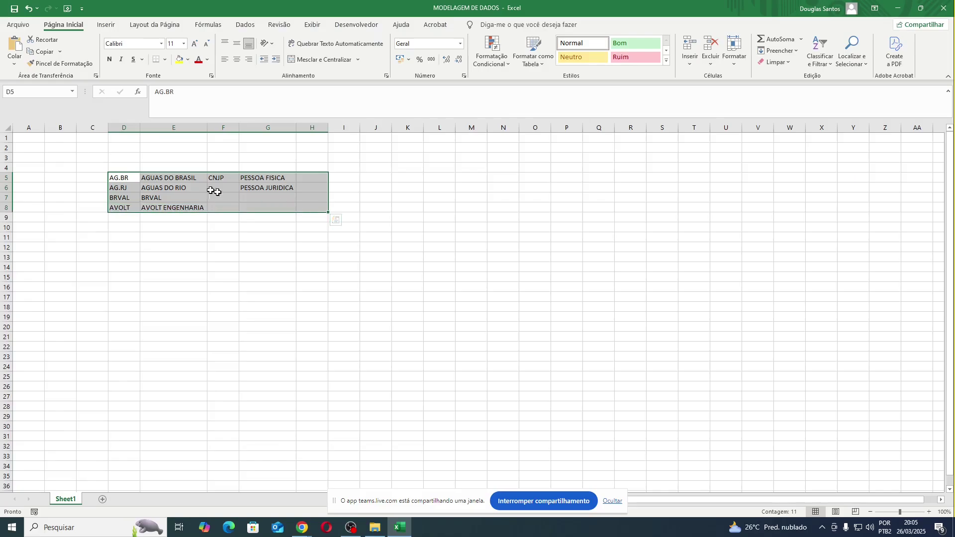
Add an ID heading in C4 and number the four companies 1 to 4 in cells C5 to C8.
left_click(100, 169)
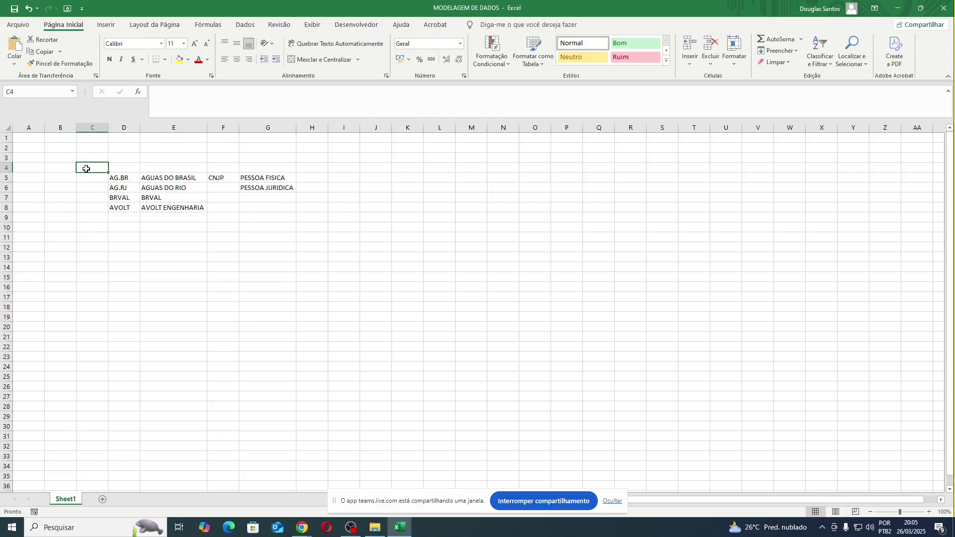
type("I")
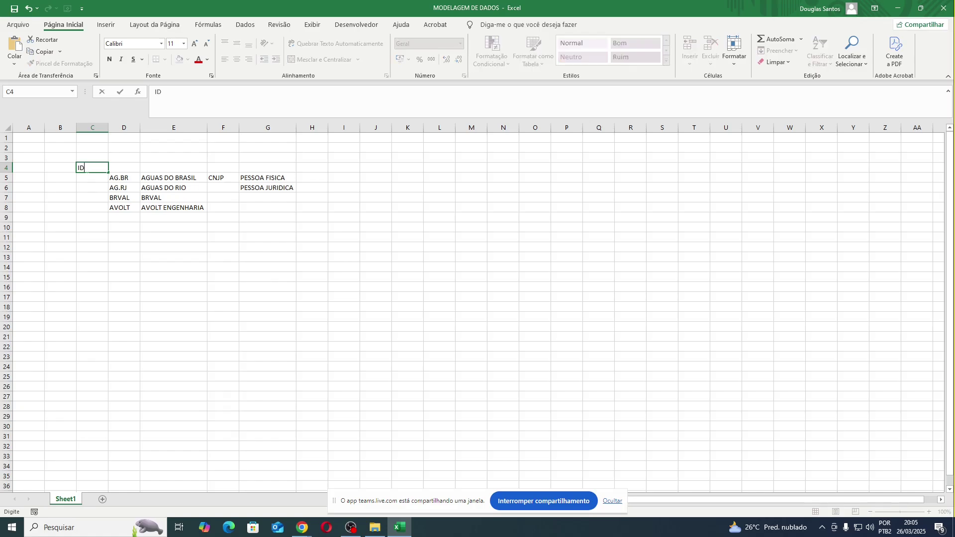
type("D")
key("Return")
type("1")
key("Return")
type("2")
key("Return")
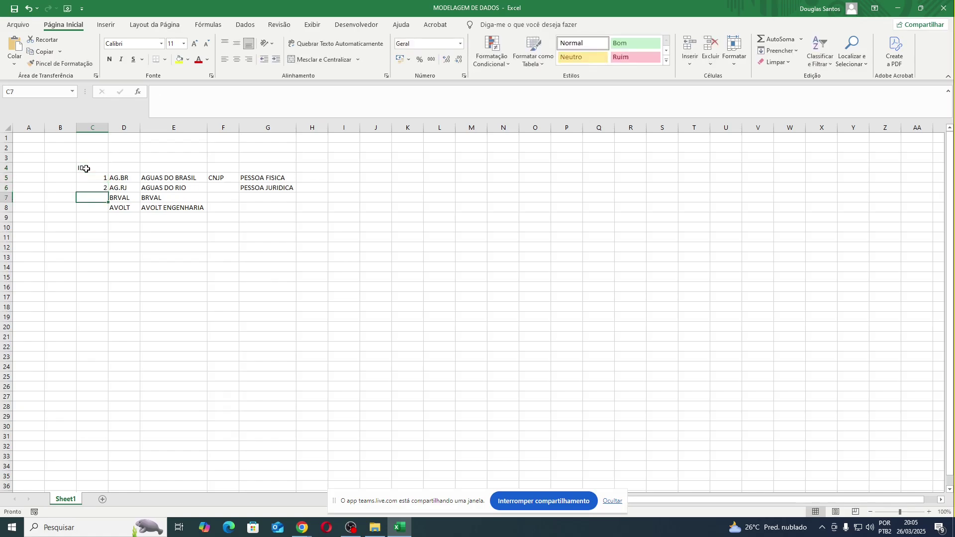
type("3")
key("Return")
type("4")
key("Return")
Try CODIGO and CHAVE.I as the heading for the abbreviation column in D4.
key("Up")
key("Up")
key("Up")
key("Up")
key("Up")
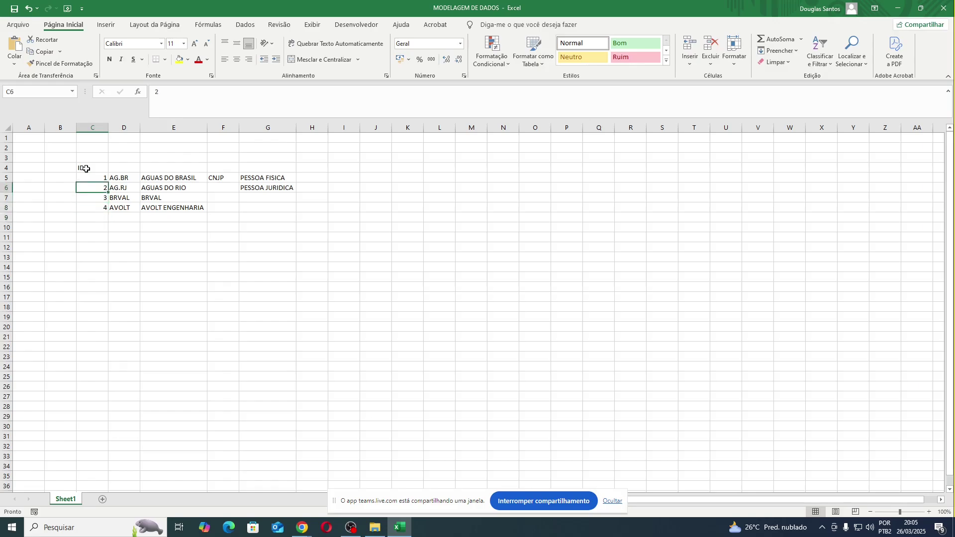
key("Right")
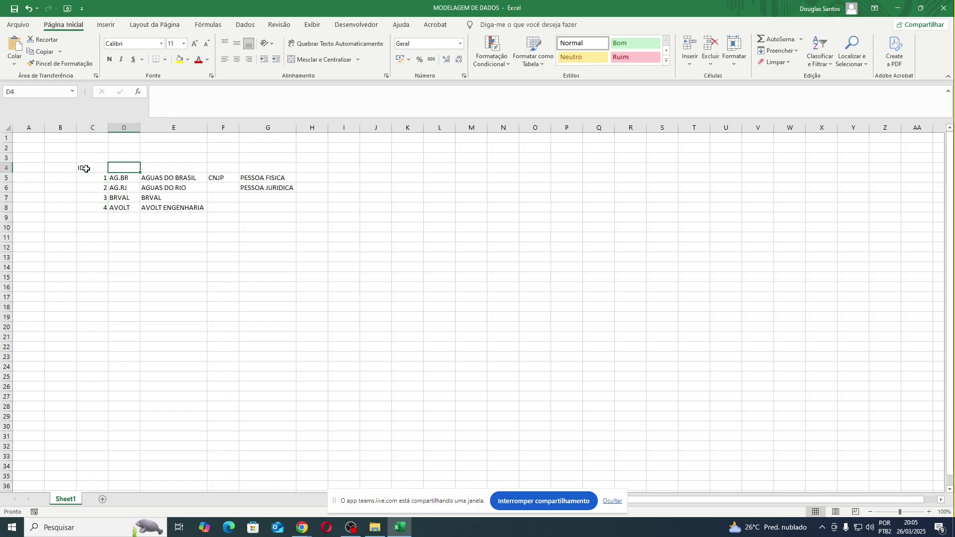
type("CODIGO")
key("Return")
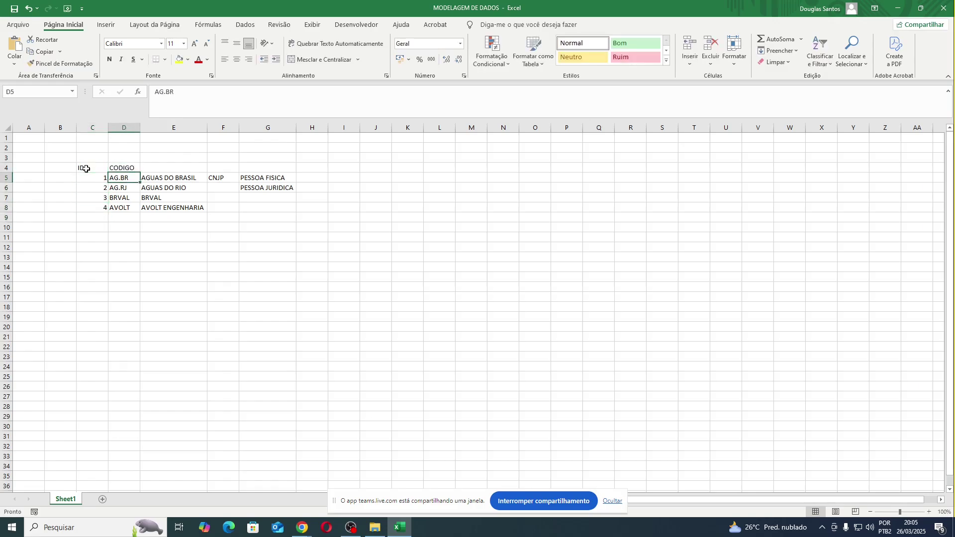
key("Up")
type("CHAVE")
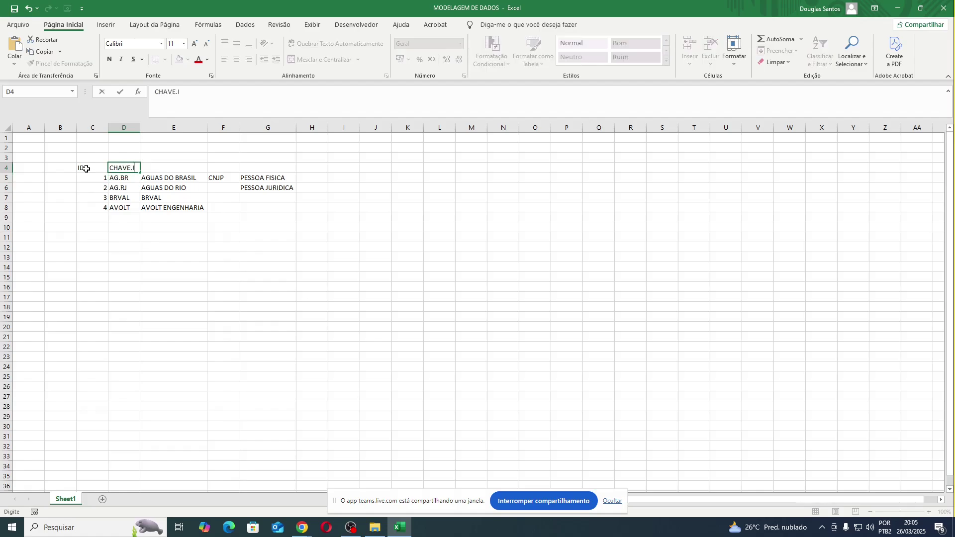
key("ctrl+Return")
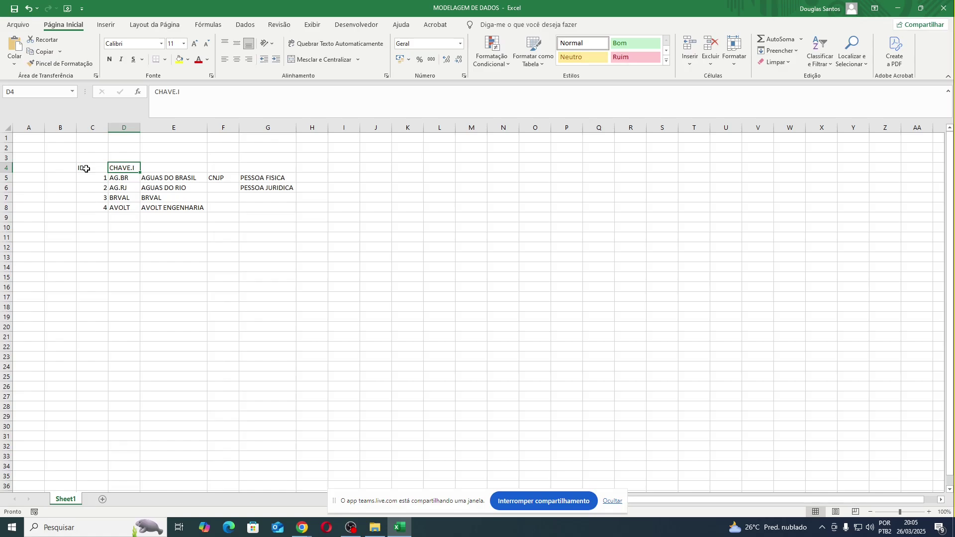
type("CODIGO")
key("ctrl+Return")
Enter the headings CDG., DESCRIÇÃO, CNPJ and TIPO in cells D4 to G4.
type("CDG.")
key("Tab")
type("DES")
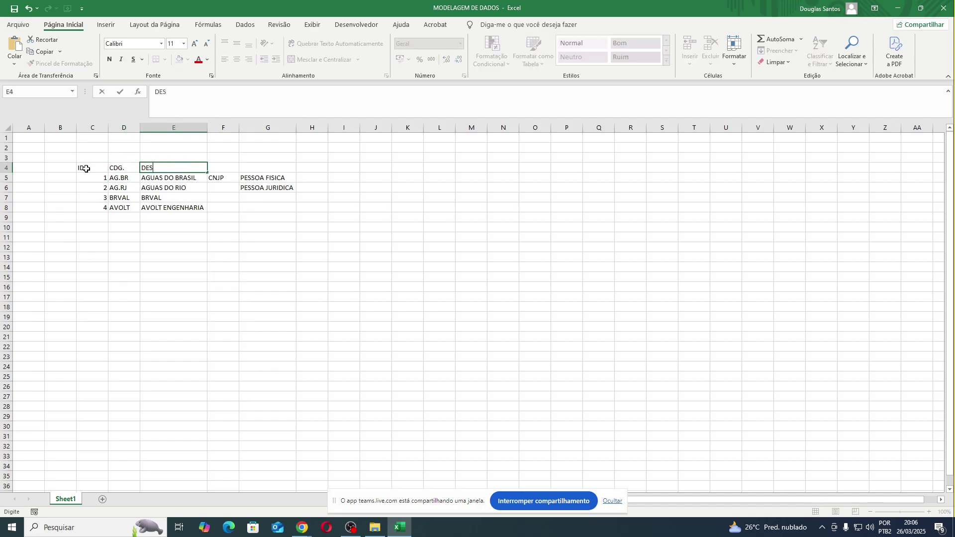
type("CRIÇÃO")
key("Tab")
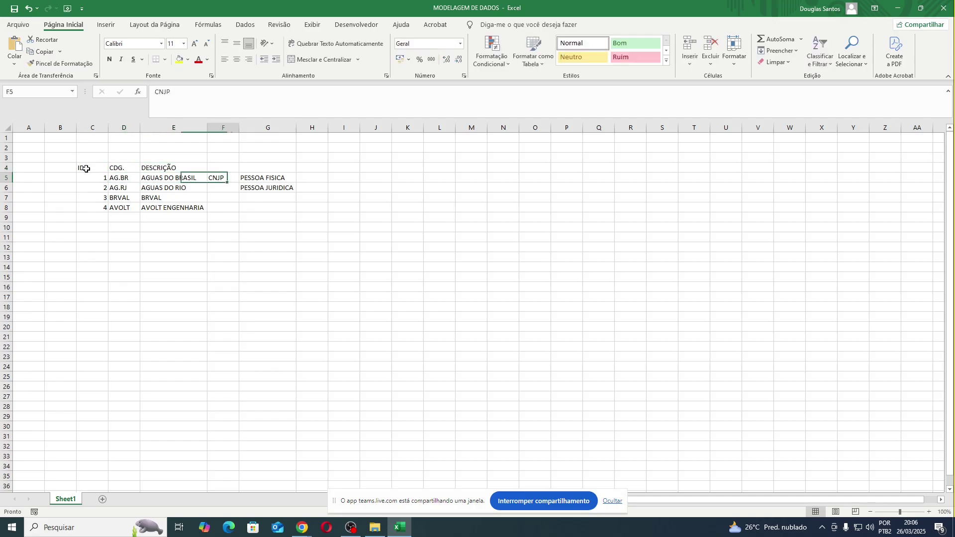
type("CNPJ")
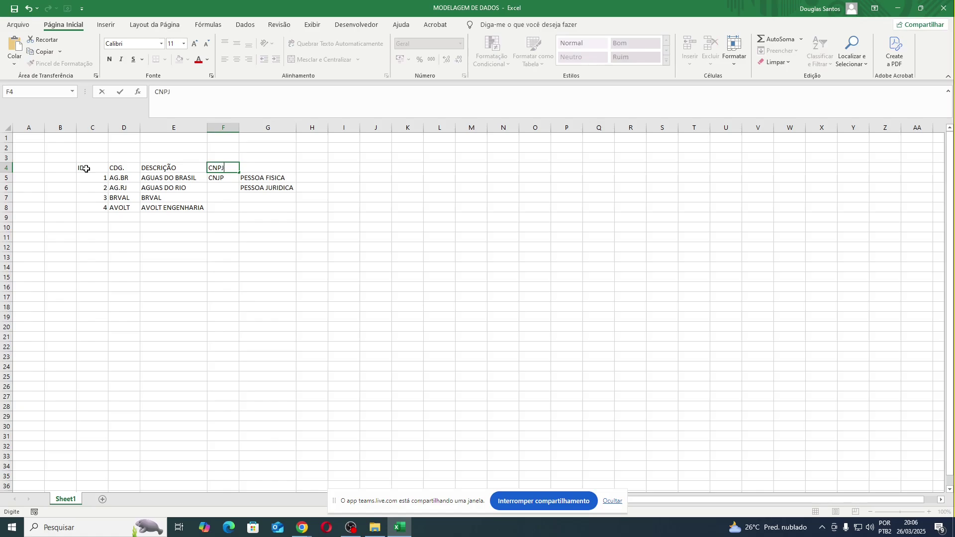
key("Return")
key("Up")
key("Right")
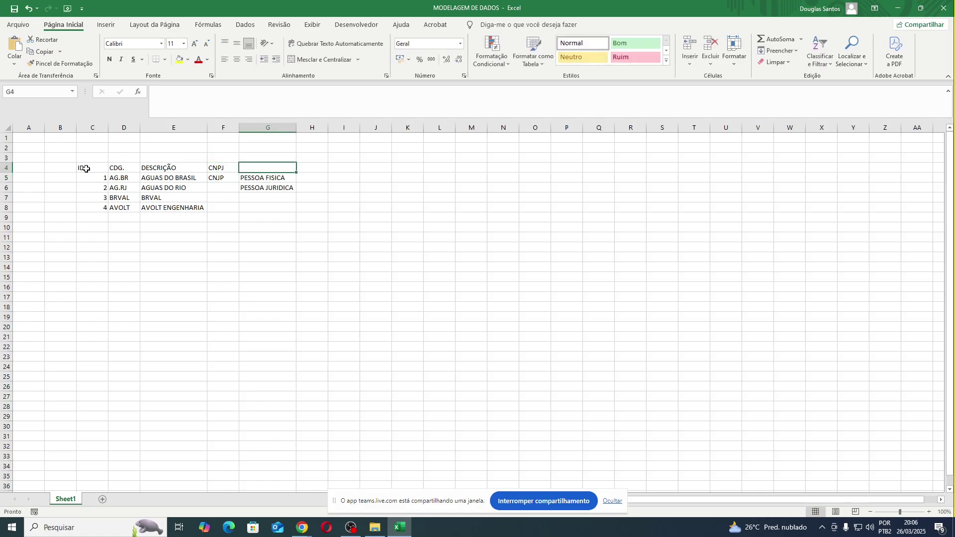
type("TIPO")
key("Return")
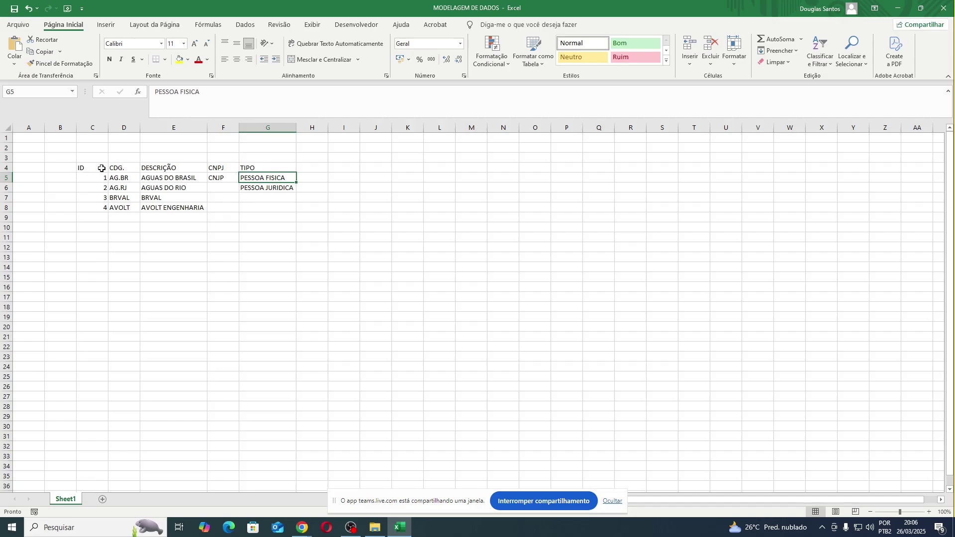
Center the contents of the client data range C4:G8 horizontally and vertically.
left_click(147, 257)
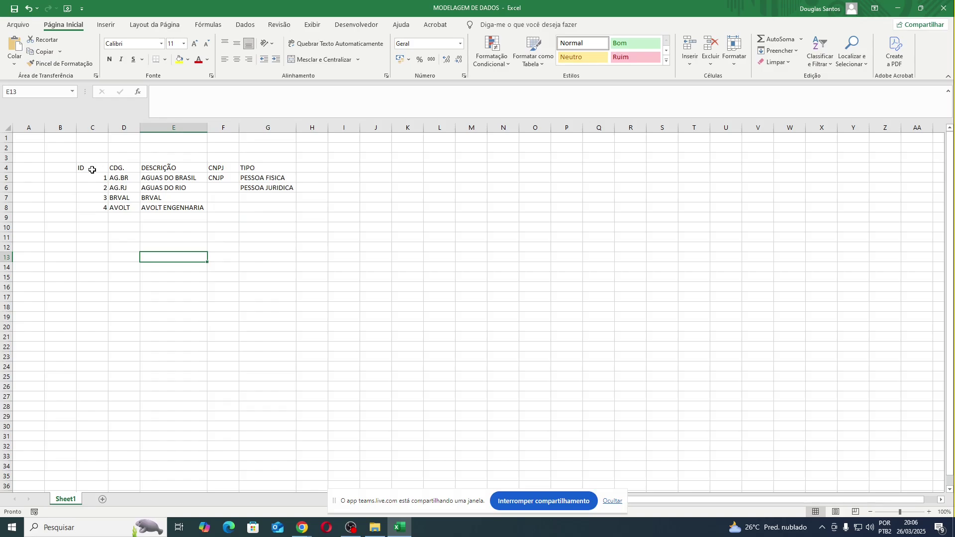
left_click_drag(91, 170, 292, 212)
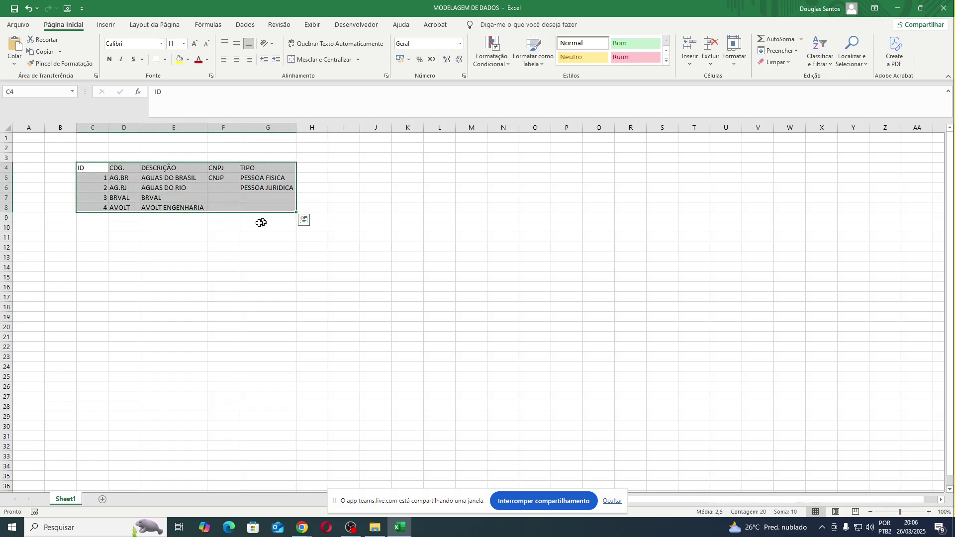
left_click(273, 237)
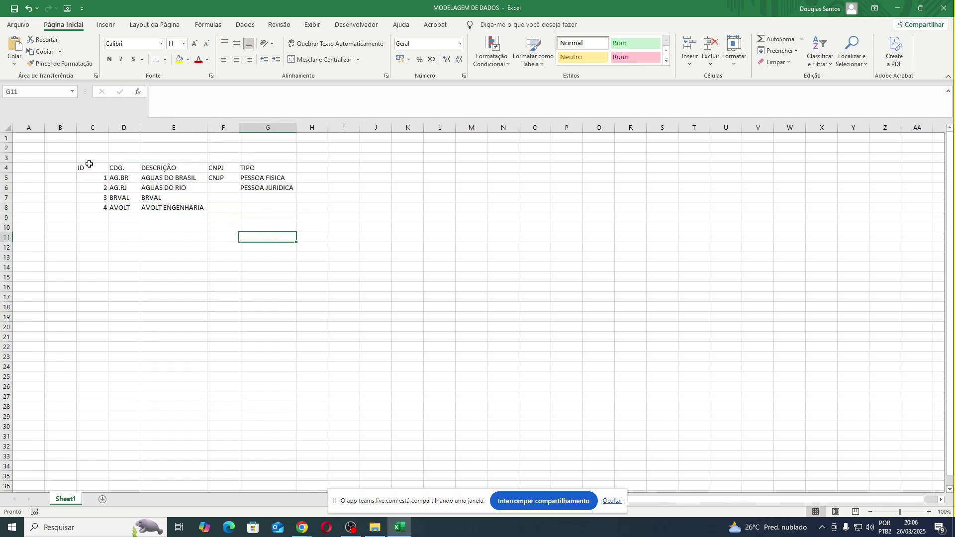
left_click_drag(89, 168, 278, 208)
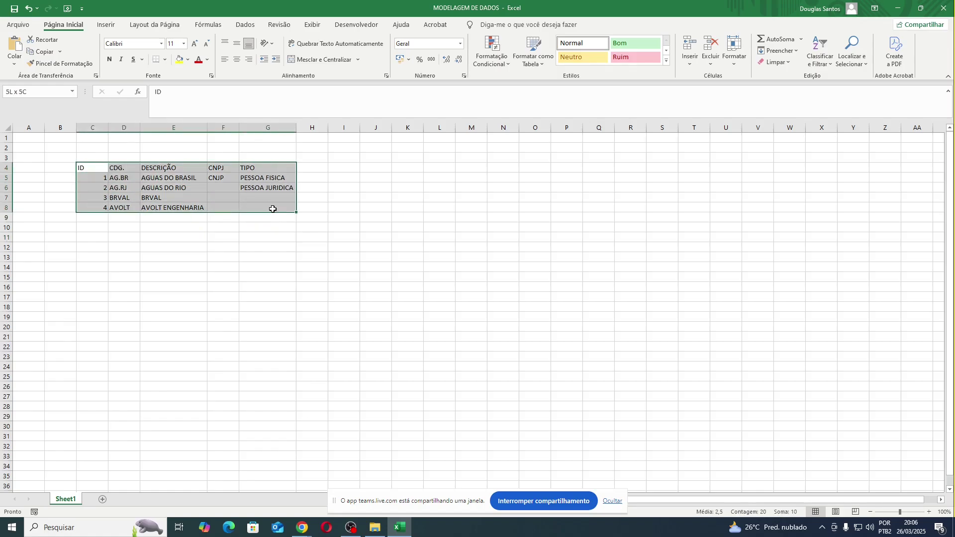
left_click(236, 59)
left_click(256, 218)
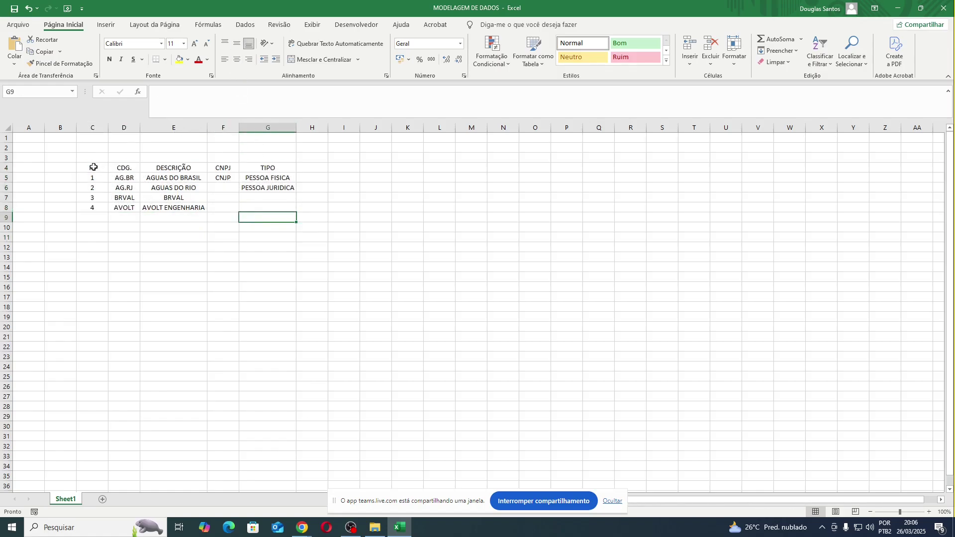
Format C4:G7 as a table with headers, using a light style with a blue header row.
left_click_drag(93, 167, 283, 198)
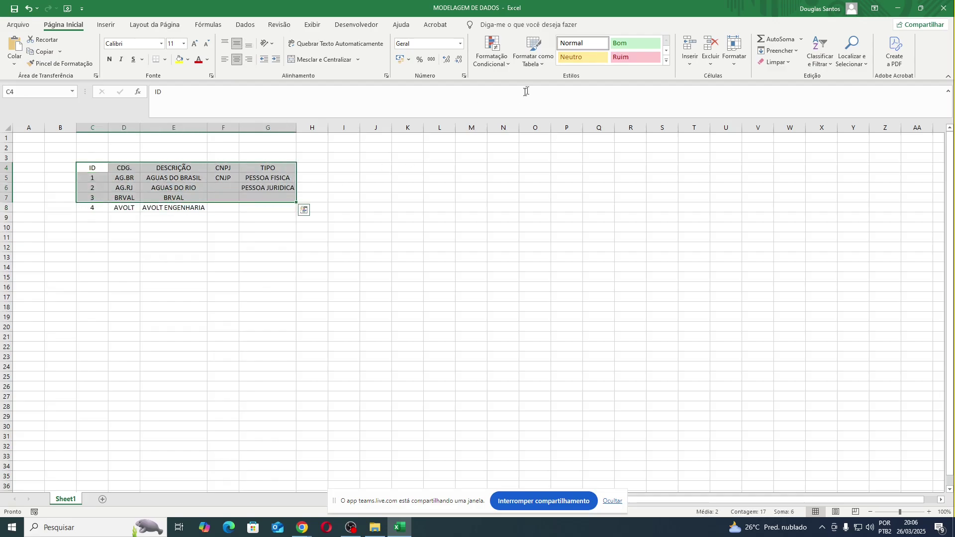
left_click(533, 63)
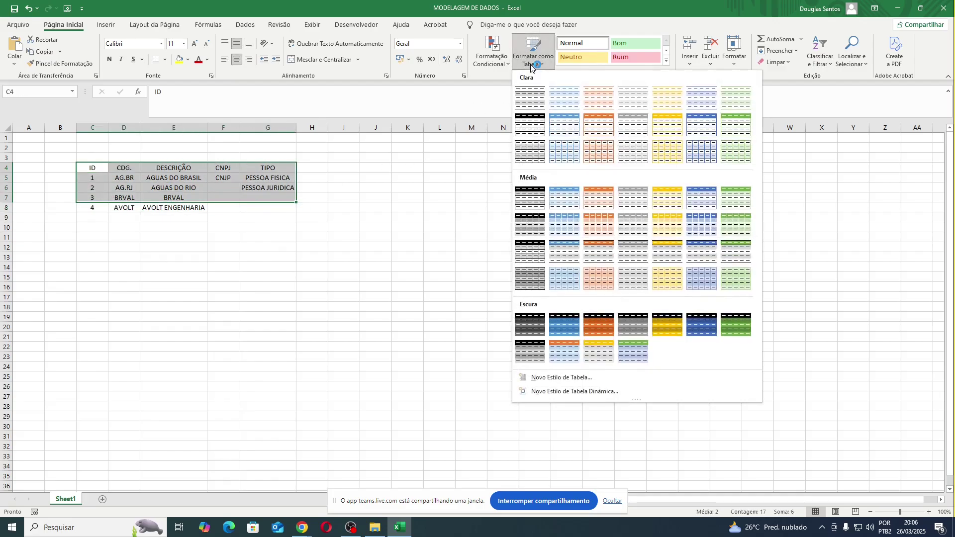
left_click(560, 130)
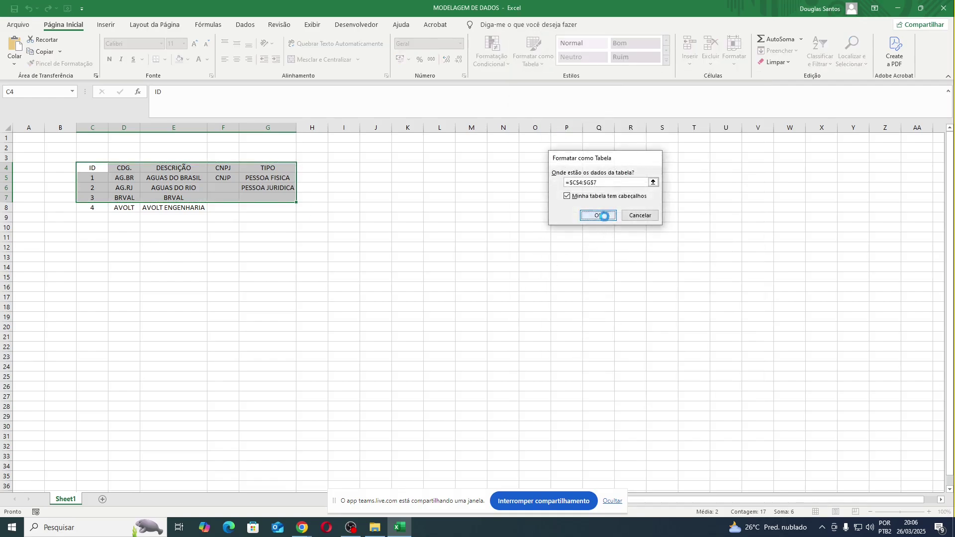
left_click(602, 215)
left_click(358, 233)
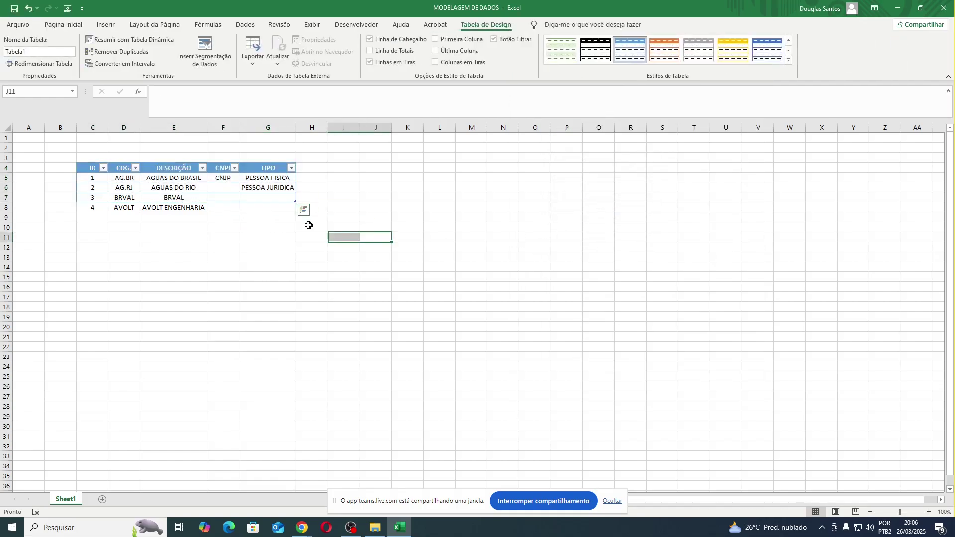
Extend the table by one row and move the AVOLT ENGENHARIA record into row 8.
left_click(293, 198)
left_click_drag(298, 203, 300, 211)
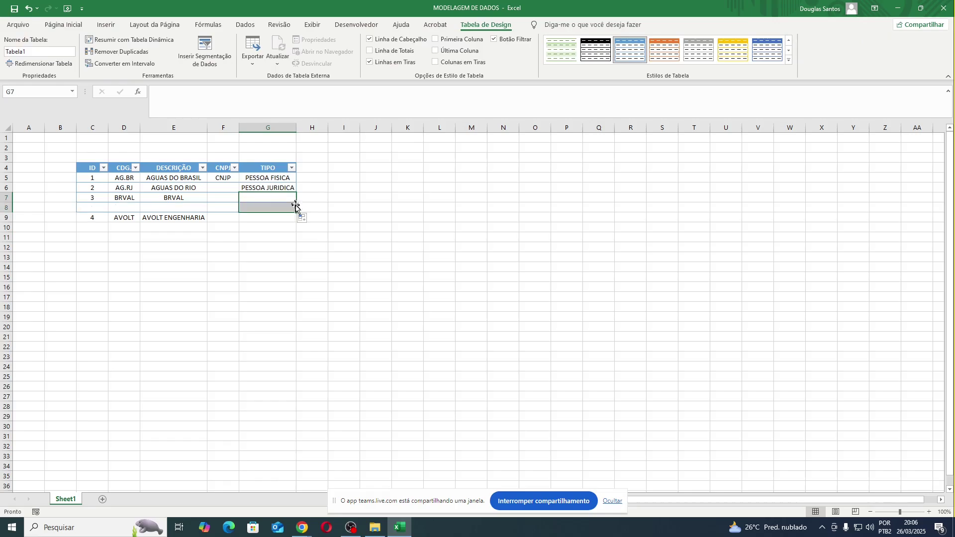
left_click(306, 239)
mouse_move(94, 218)
left_mouse_down()
mouse_move(159, 216)
mouse_move(95, 213)
left_mouse_up()
left_click(282, 257)
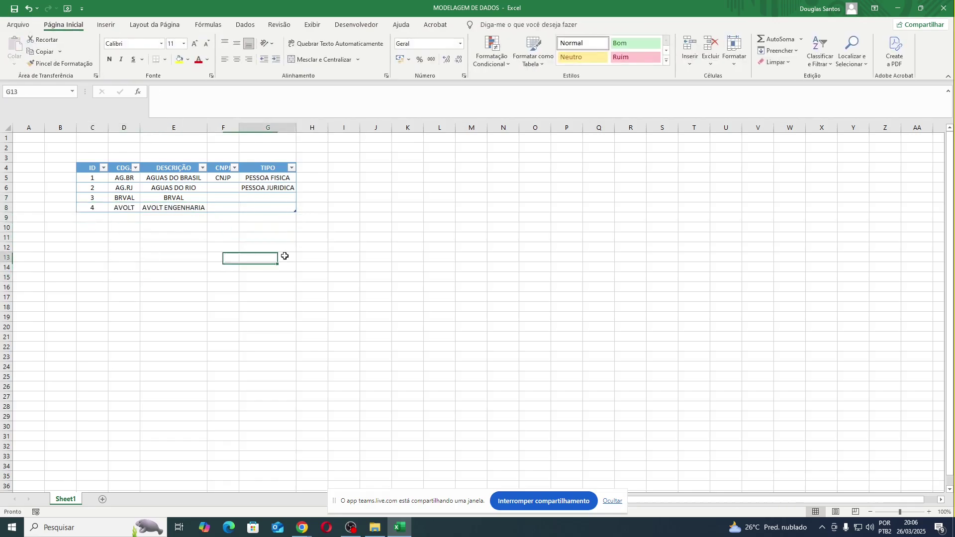
left_click(170, 167)
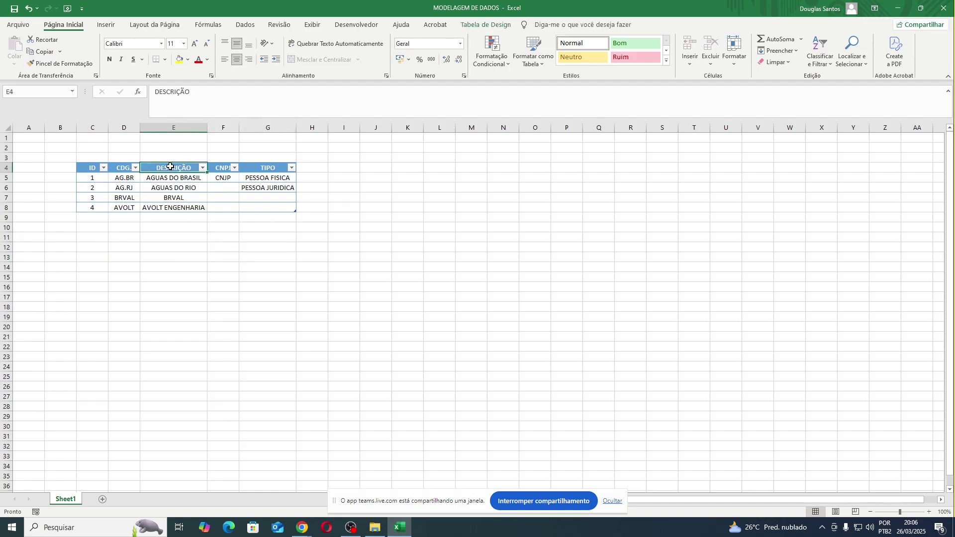
Rename the client table as idCLIENTES.
left_click(486, 26)
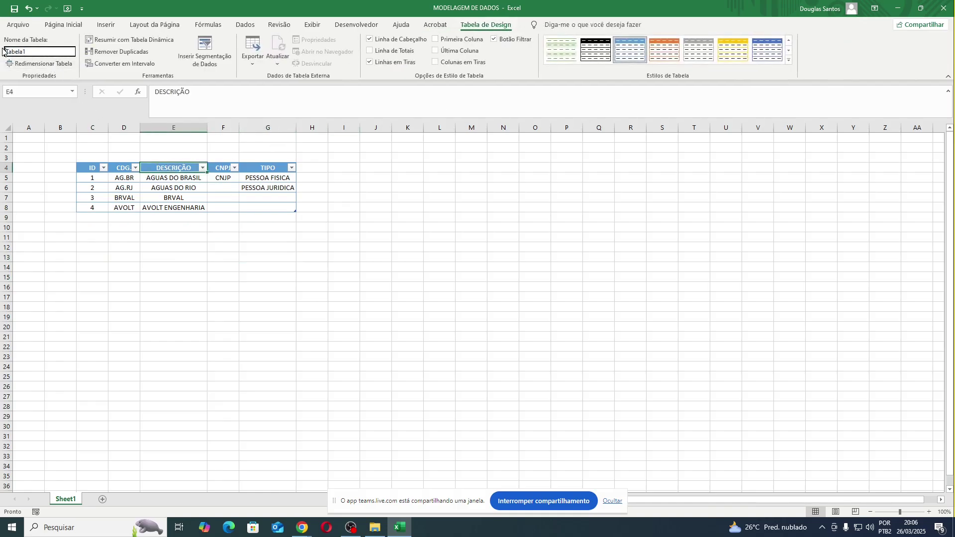
left_click(33, 51)
type("idCLIENTES")
key("Return")
left_click(38, 52)
key("Escape")
left_click(376, 166)
type("ft")
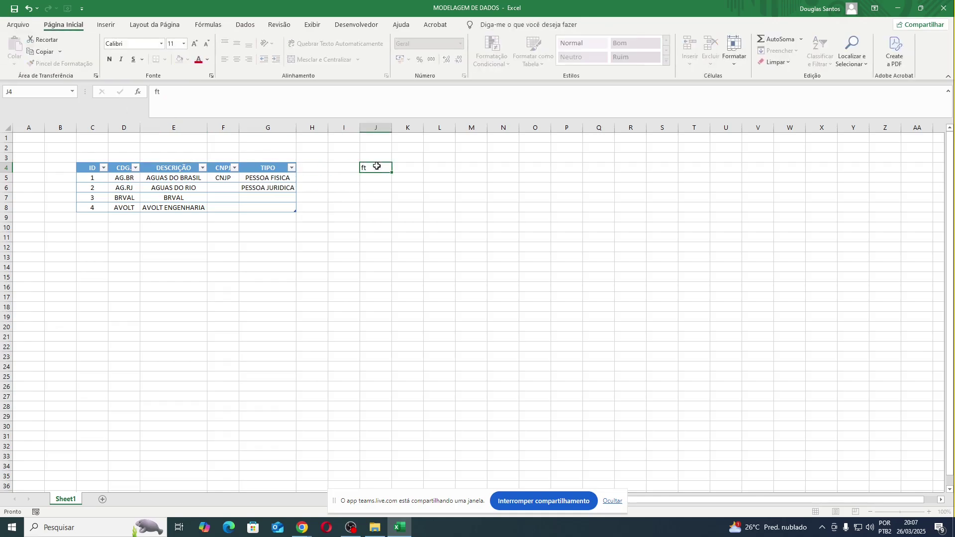
key("Return")
type("id")
key("Return")
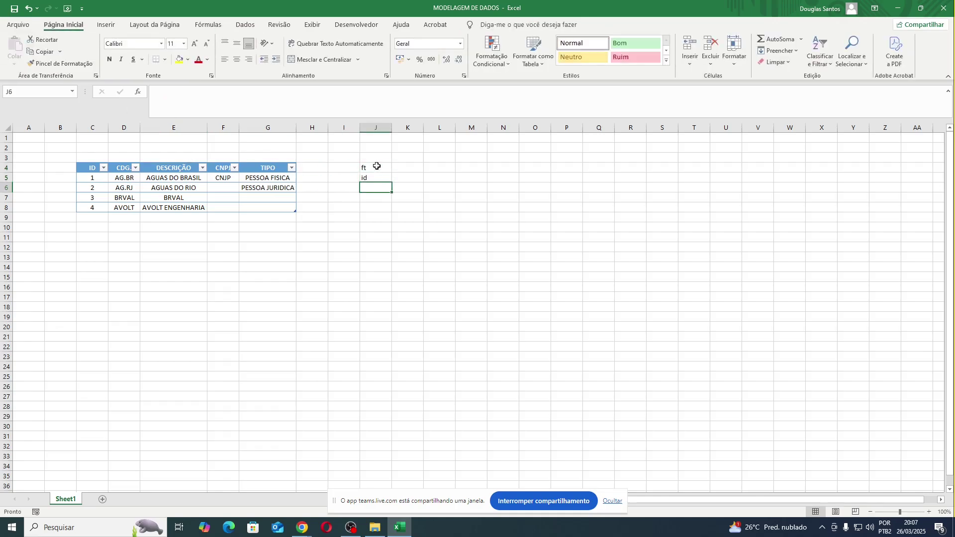
key("Up")
key("Up")
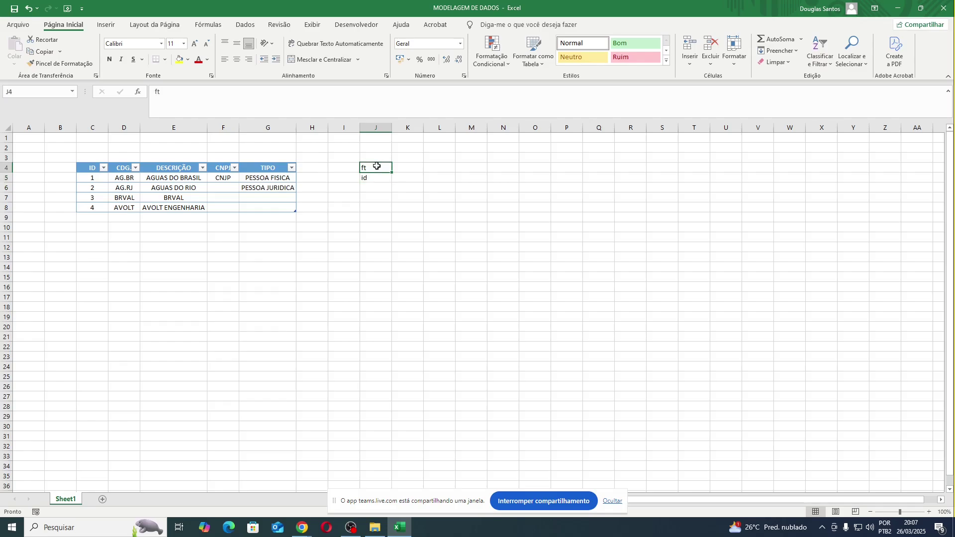
key("shift+Down")
key("Delete")
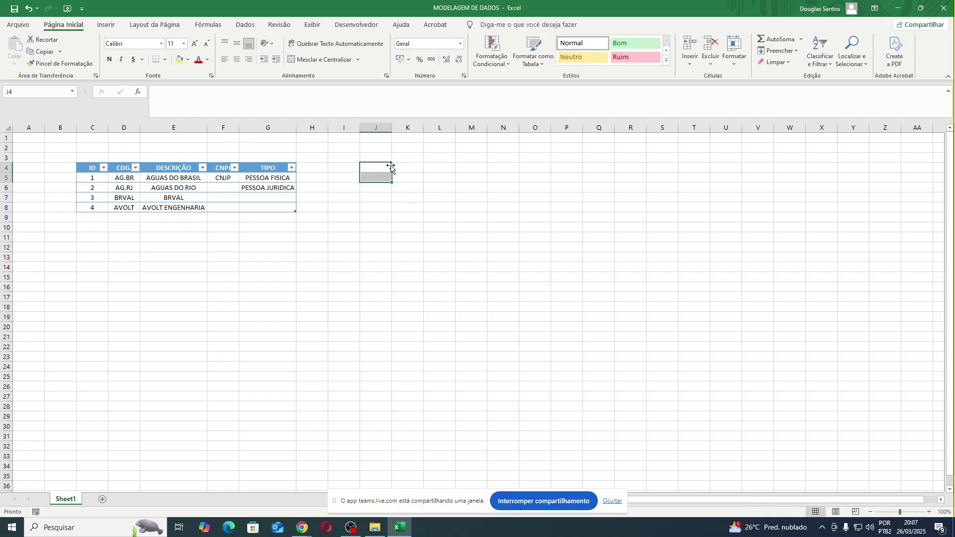
Enter the product table headings ID in cell J4 and DESCRIÇÃO in cell L4, leaving K4 empty between them.
left_click(383, 169)
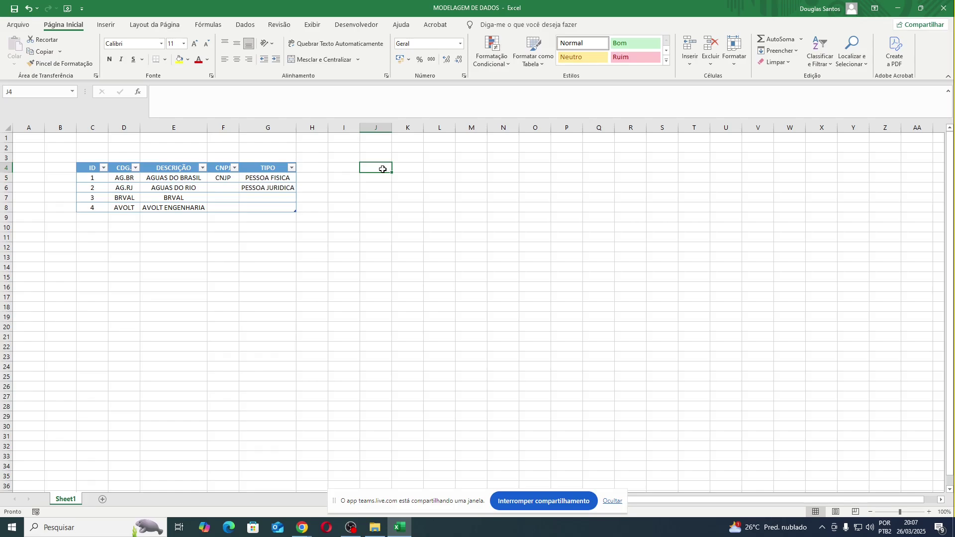
type("ID")
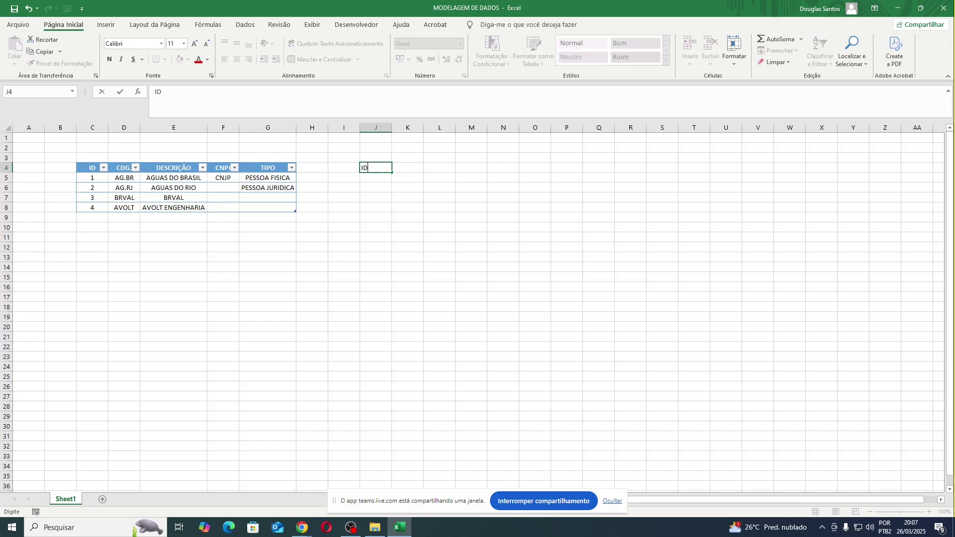
key("Tab")
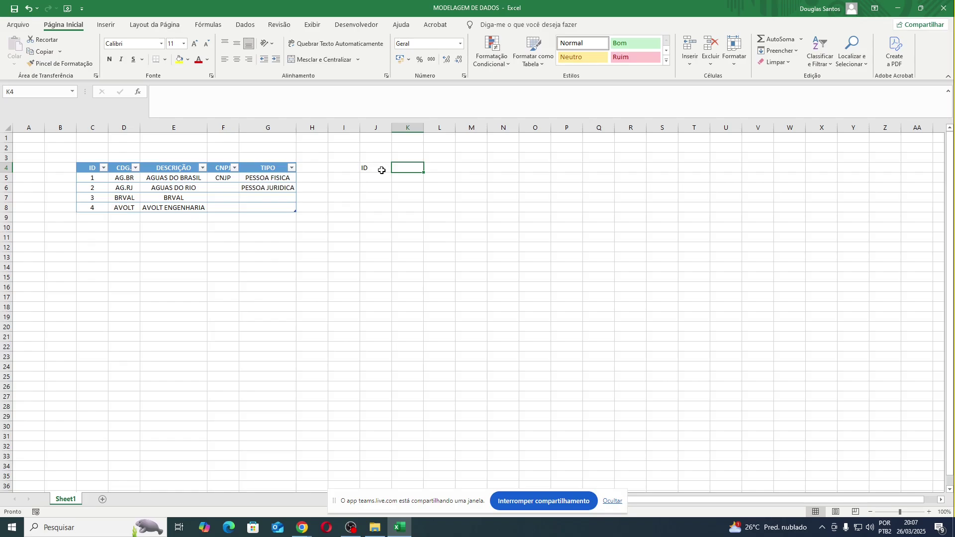
key("Tab")
type("D")
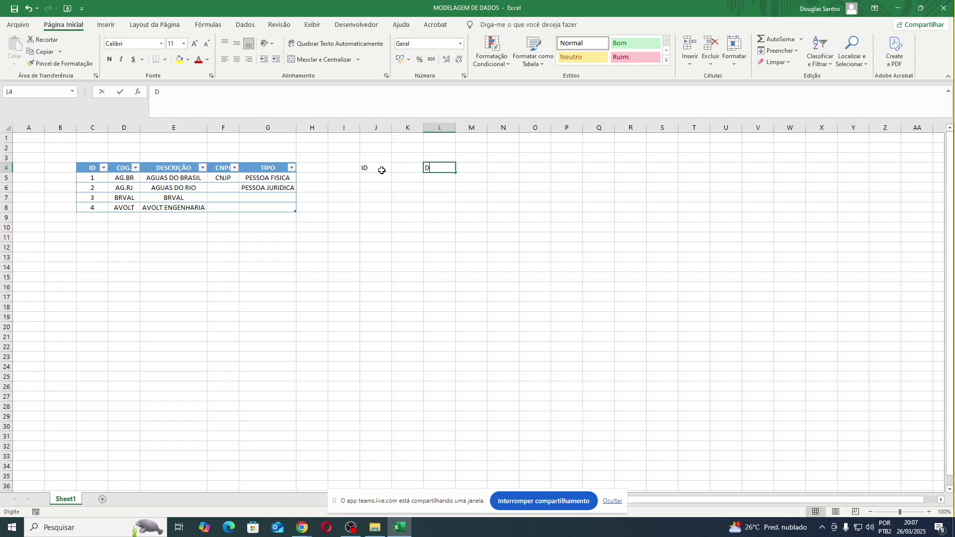
type("ESCRIÇÃO")
key("Return")
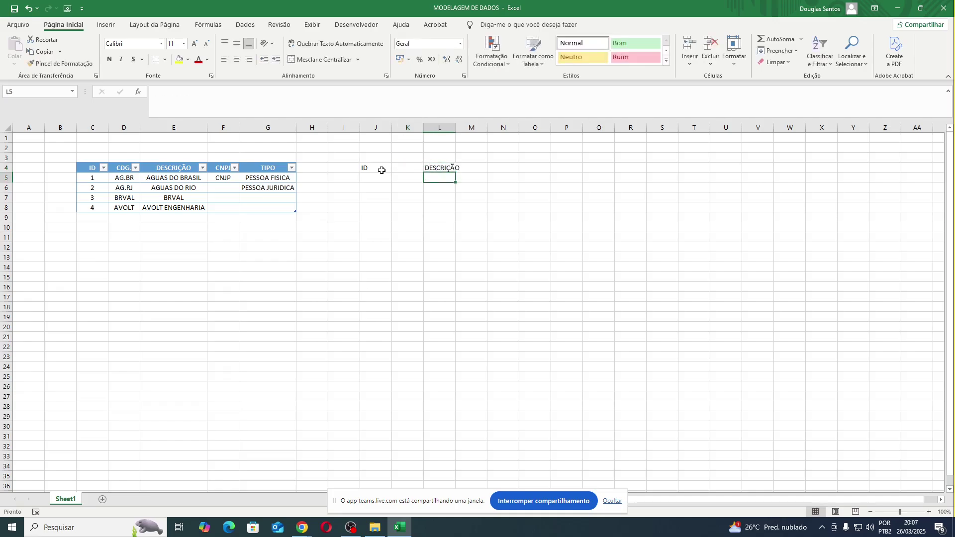
List AÇO 2, AÇO1.1/2, AÇO 3/4 and AÇO 1.3/4 in cells L5 to L8 and fit column L to its contents.
type("AÇO")
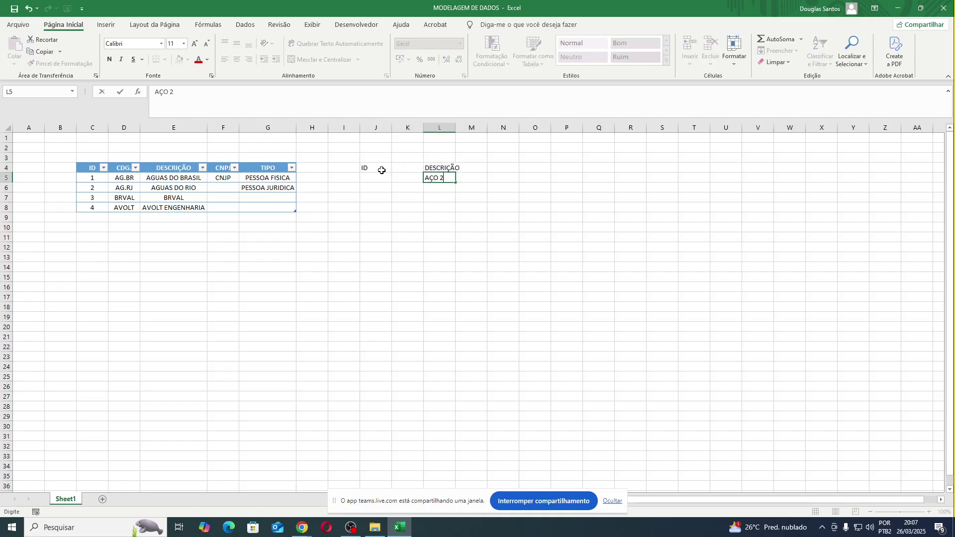
type(" 2")
key("Return")
type("AÇO1.")
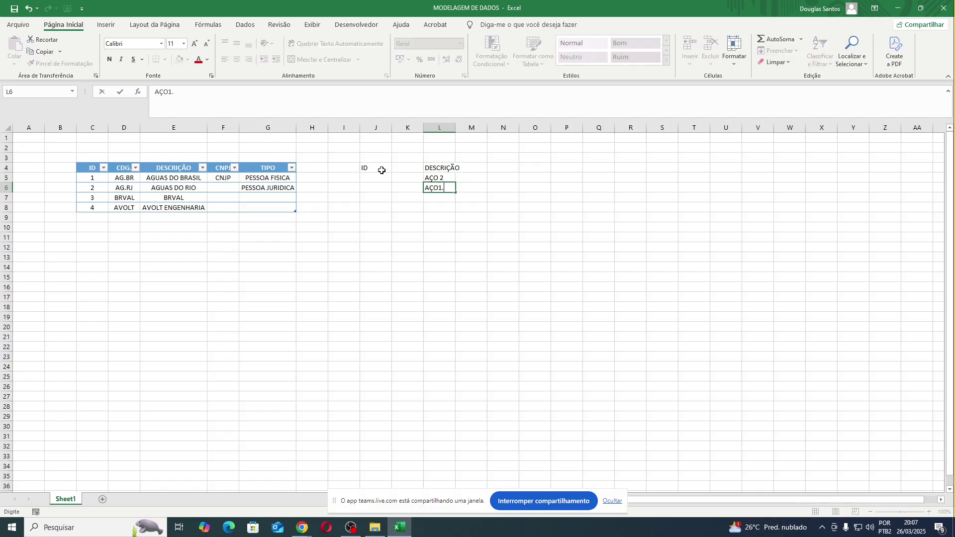
type("/2")
key("Return")
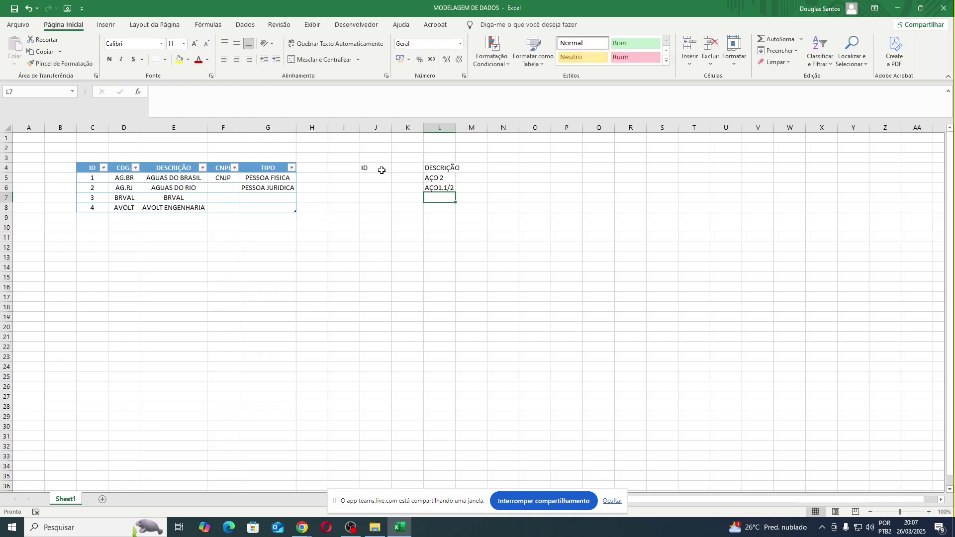
type("A")
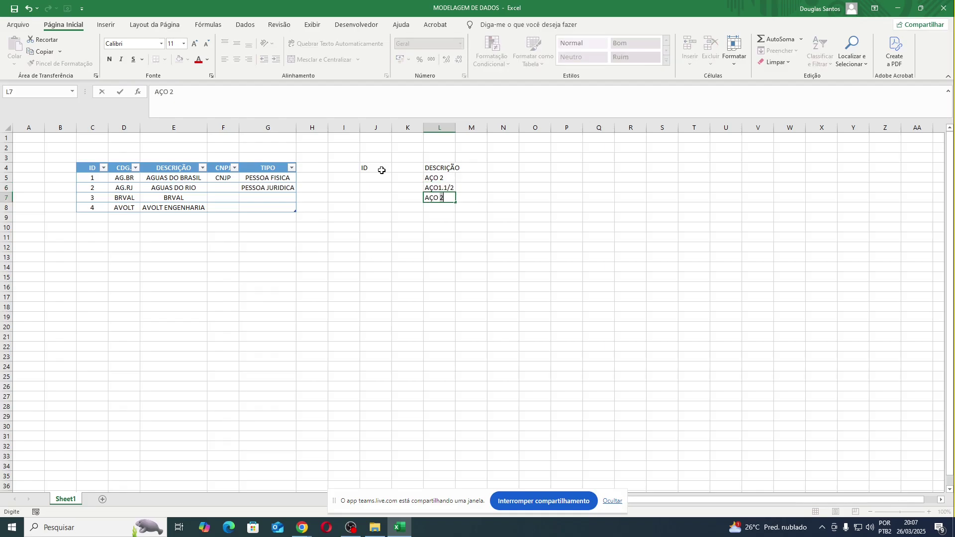
type("ÇO 3/4")
key("Return")
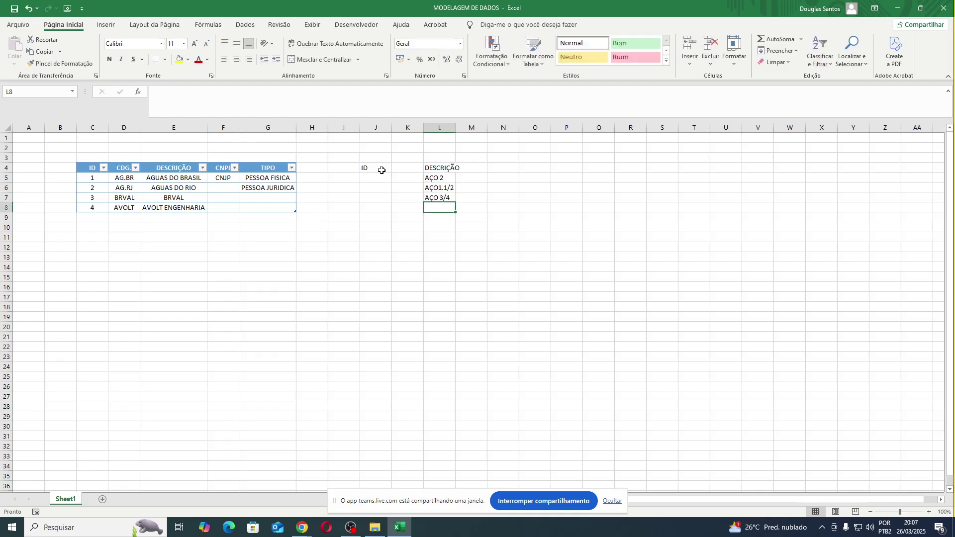
type("AÇO 1.")
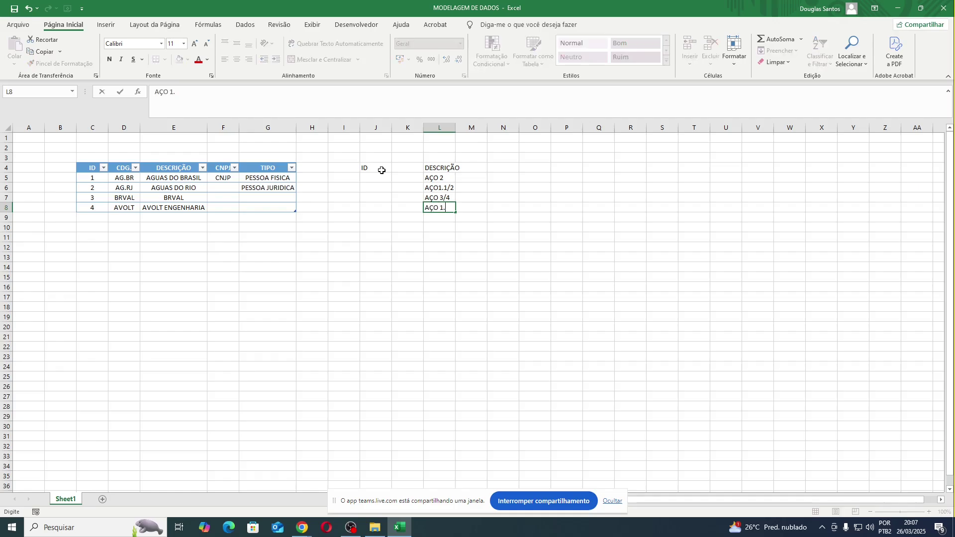
type("3/4")
key("Return")
key("Up")
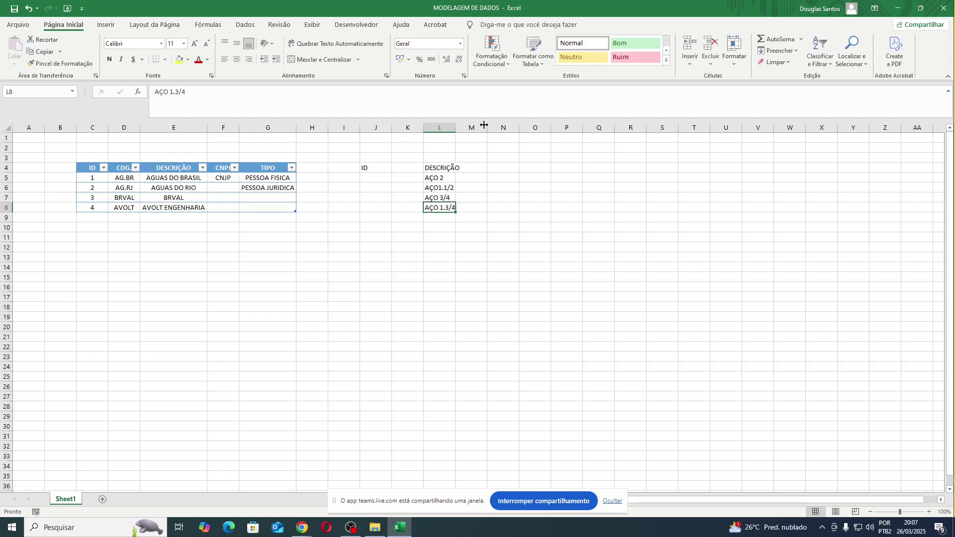
double_click(457, 130)
Enter the heading UNIDADE in cell M4 and fill M5 to M8 with BARRA.
left_click(486, 168)
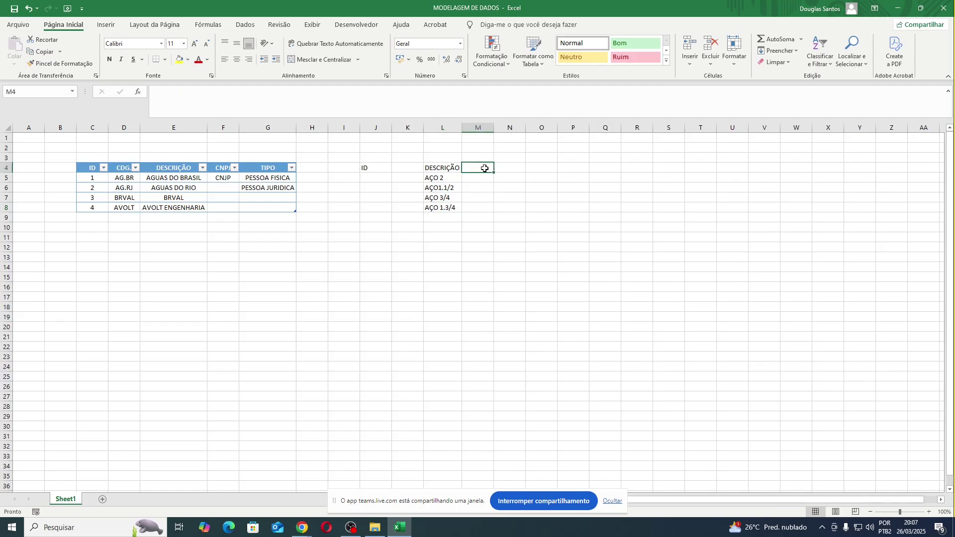
type("UNIDADE")
key("Return")
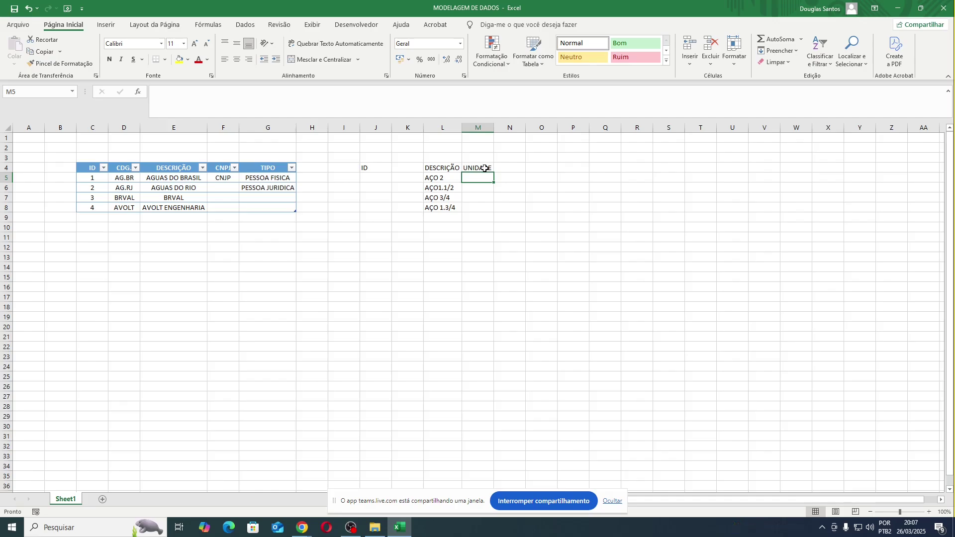
type("BARRA")
key("Return")
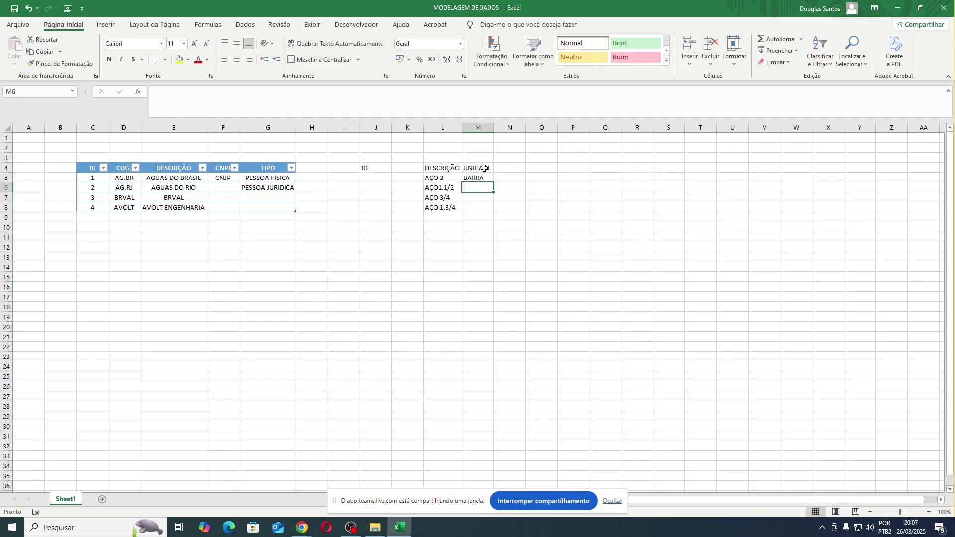
type("BARRA")
key("Return")
key("Up")
key("ctrl+c")
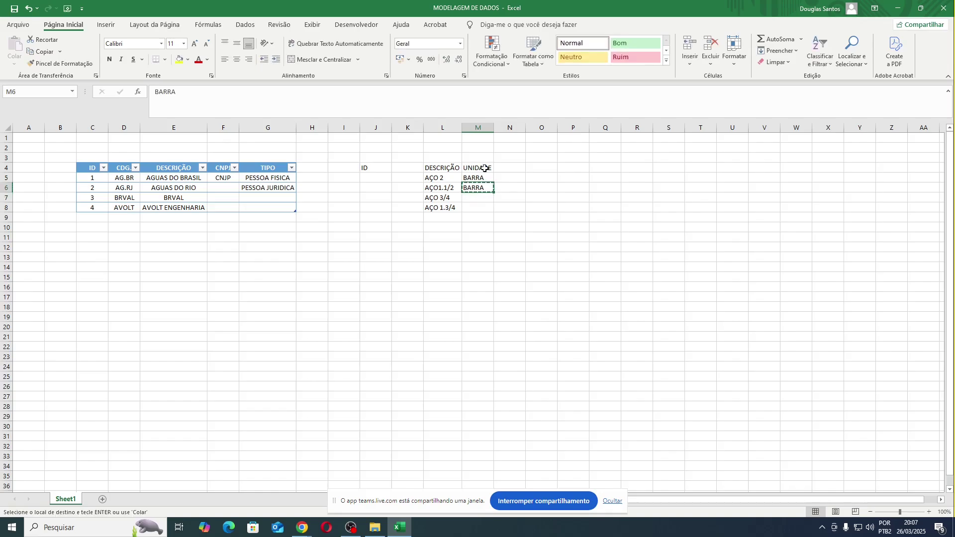
key("shift+Down")
key("shift+Down")
key("ctrl+v")
key("Escape")
Enter the heading CUSTO UNITÁRIO in cell N4 and fit column N to its contents.
key("Right")
key("Up")
key("Up")
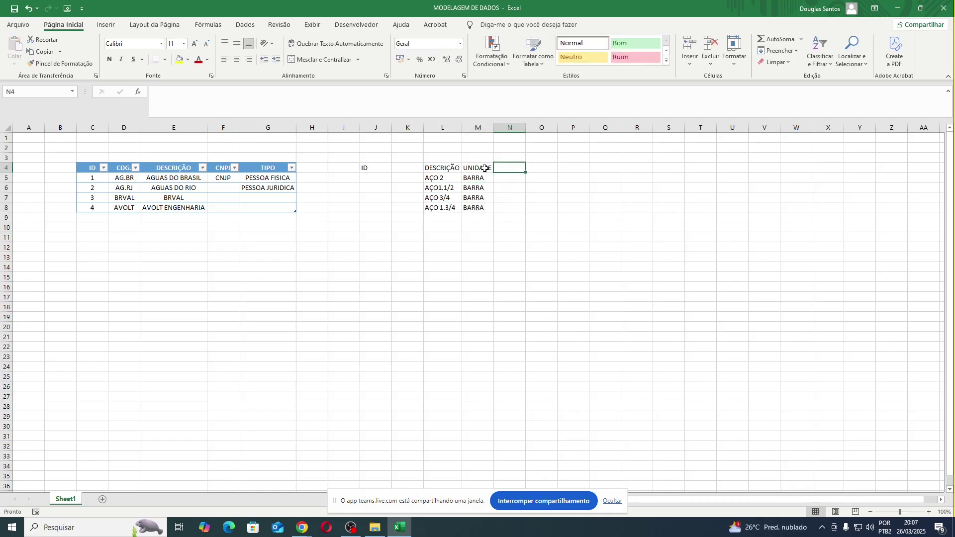
type("CUSTO UNIT")
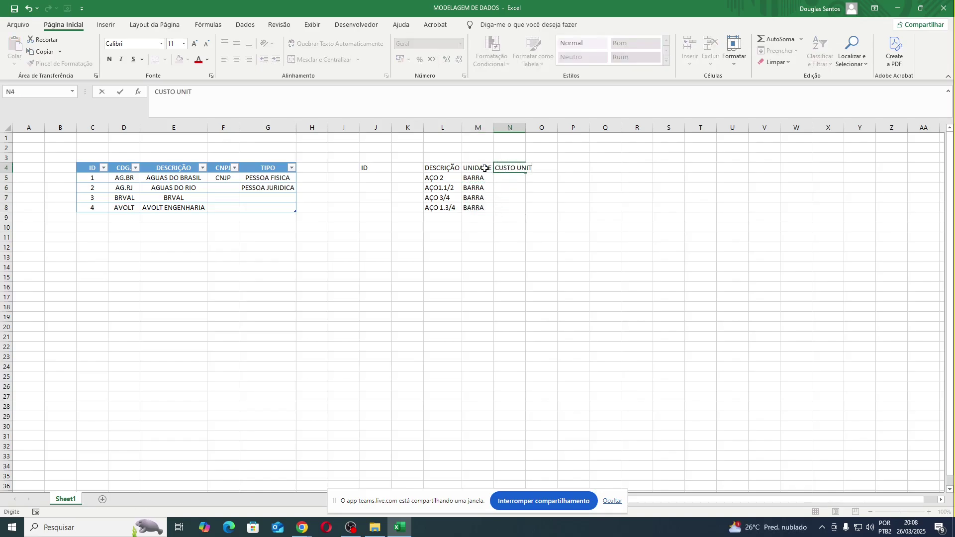
type("ÁRIO")
key("Return")
key("Up")
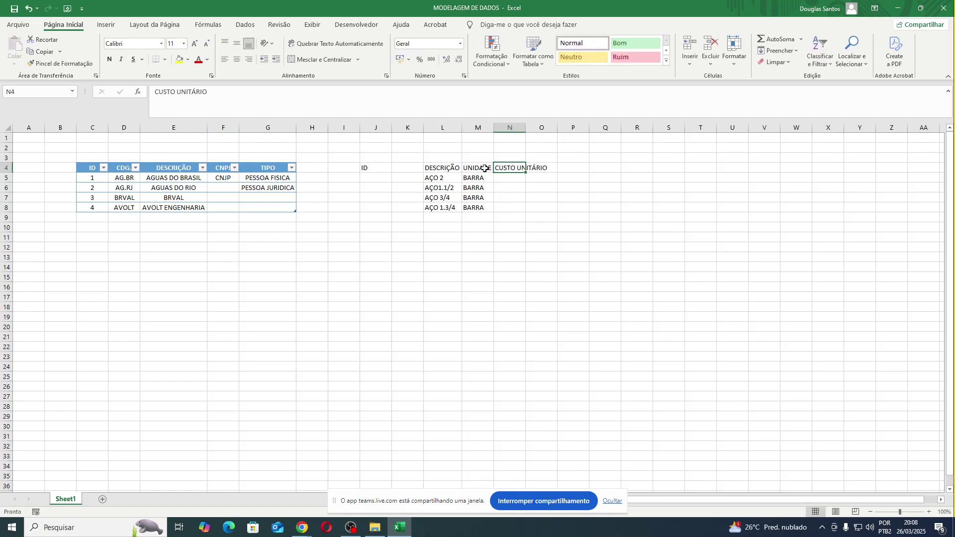
double_click(527, 127)
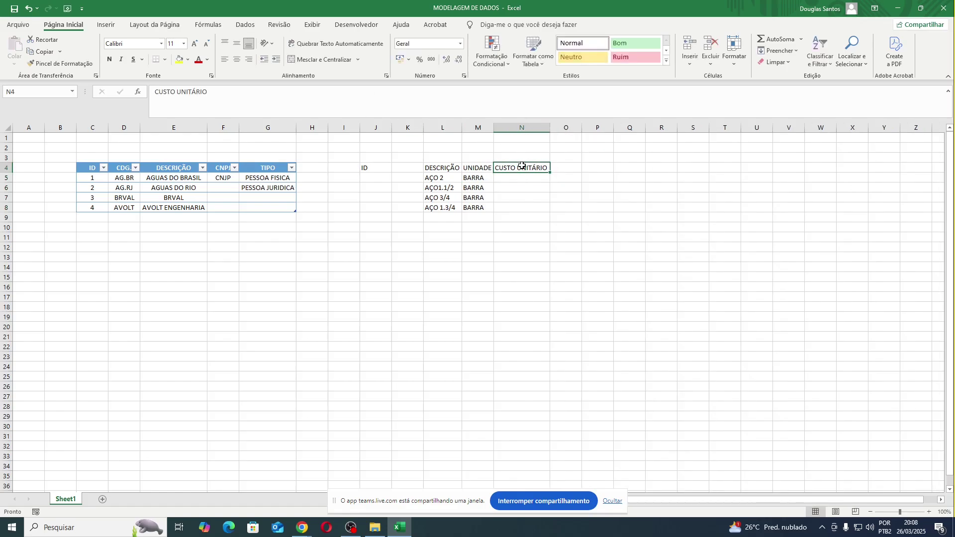
Enter the unit costs 53, 31, 87 and 92 in cells N5 to N8.
left_click(520, 175)
type("53")
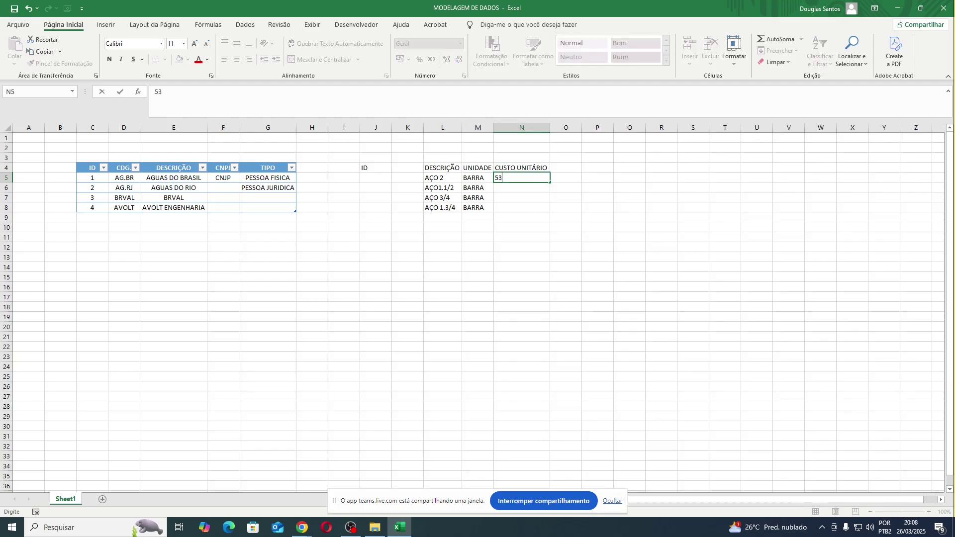
key("Return")
type("31")
key("Return")
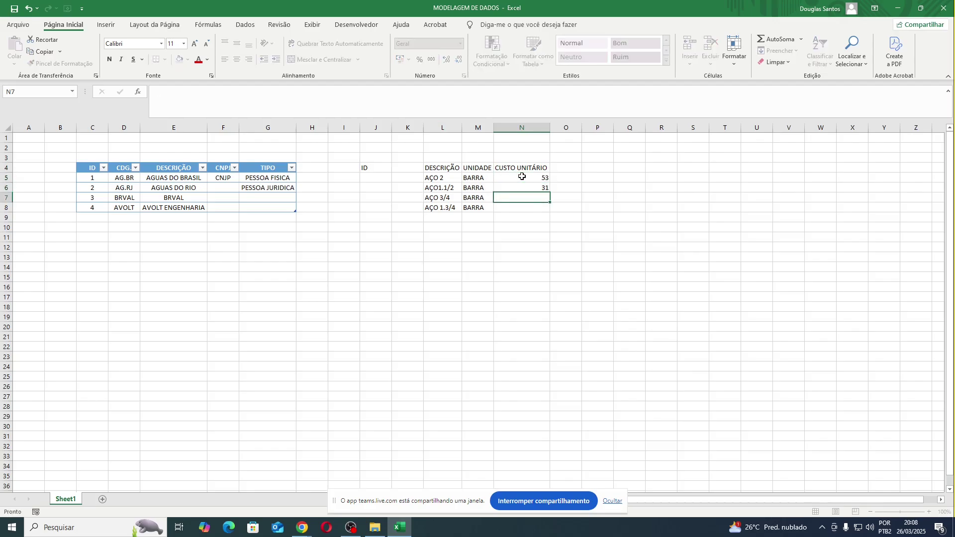
type("87")
key("Return")
type("92")
key("Return")
Enter the heading CDG. in cell K4 between ID and DESCRIÇÃO.
key("Left")
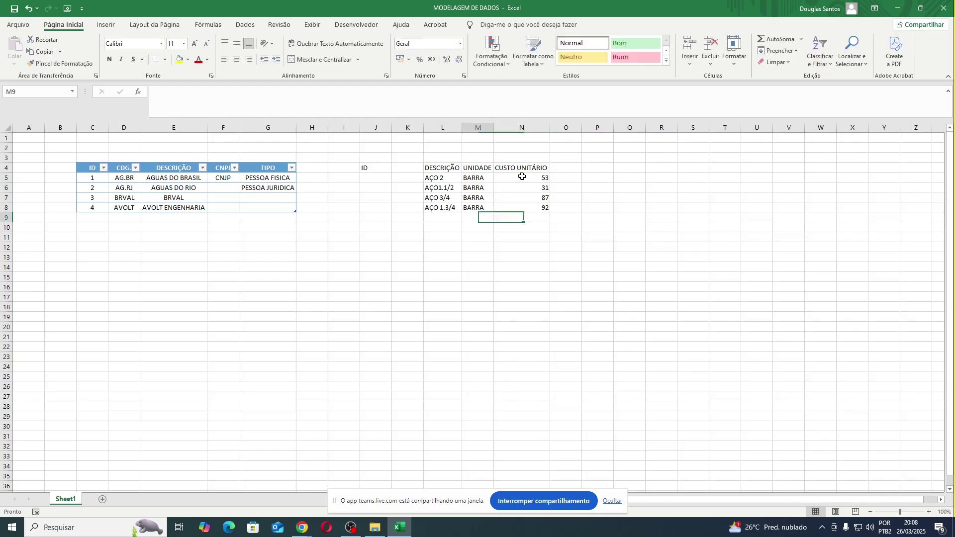
key("Left")
key("Left")
key("Up")
key("Up")
key("Up")
key("Up")
key("Up")
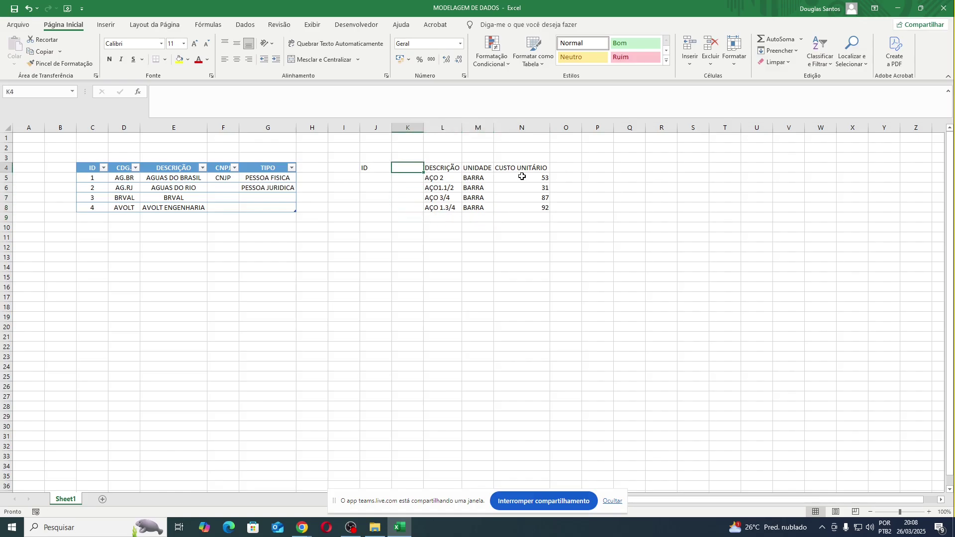
type("CDG.")
key("Return")
Enter the code AÇ-001 in K5 and fill the series down to AÇ-004 in K8.
type("AÇ")
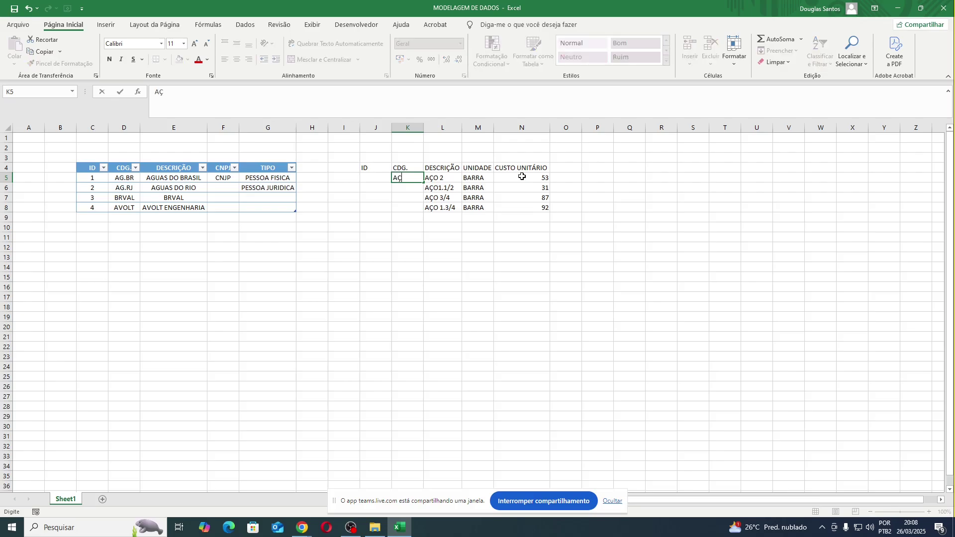
type("-001")
key("Return")
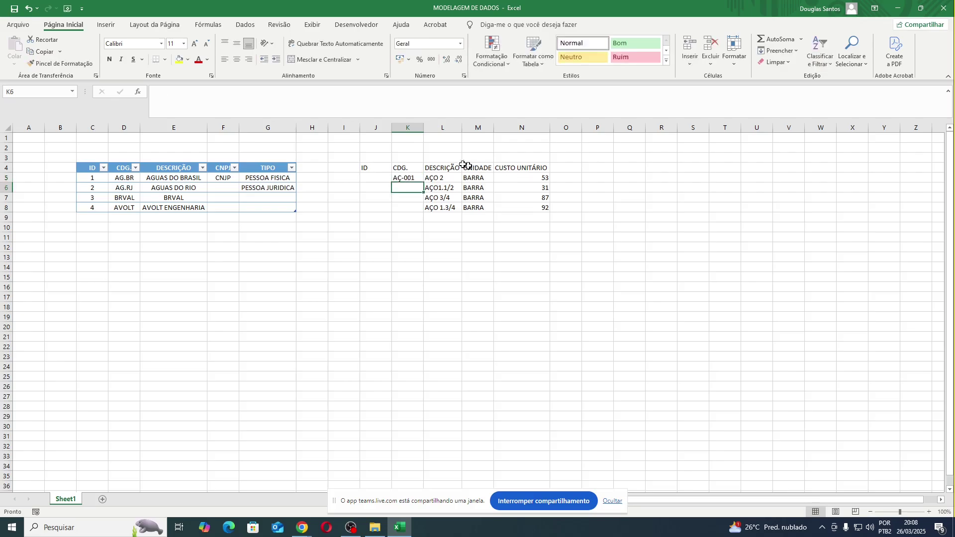
left_click(418, 178)
left_click_drag(422, 183, 423, 212)
left_click(462, 258)
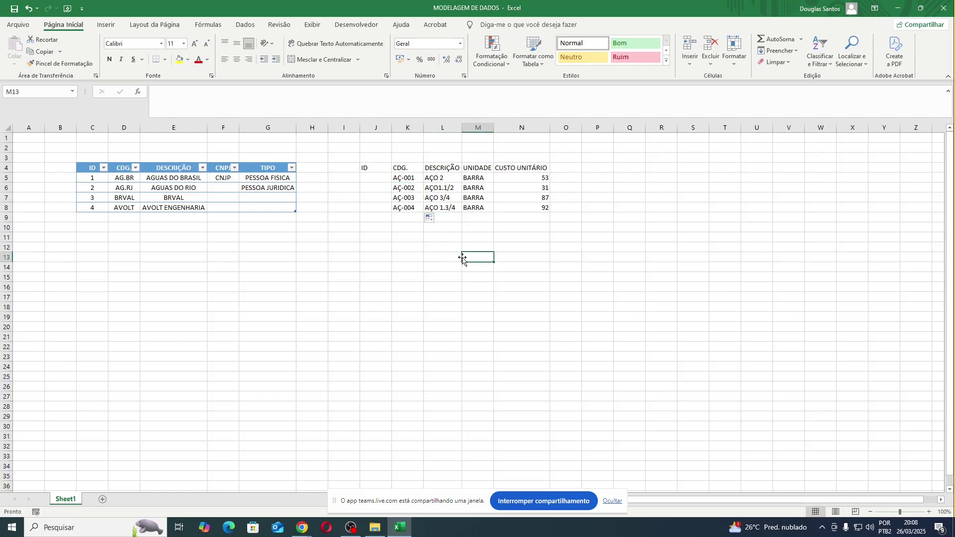
left_click(404, 178)
left_click_drag(405, 177, 412, 214)
left_click_drag(412, 180, 419, 211)
left_click(413, 179)
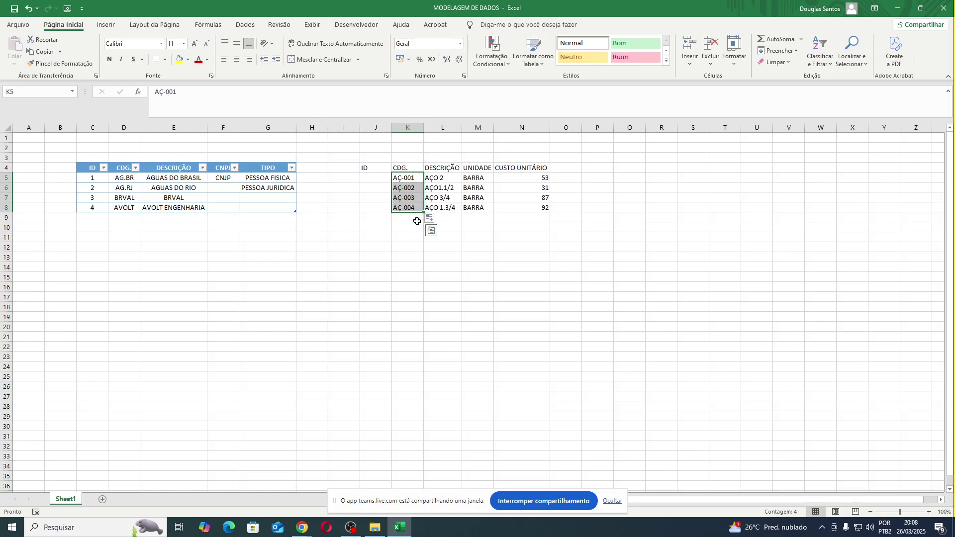
left_click(415, 148)
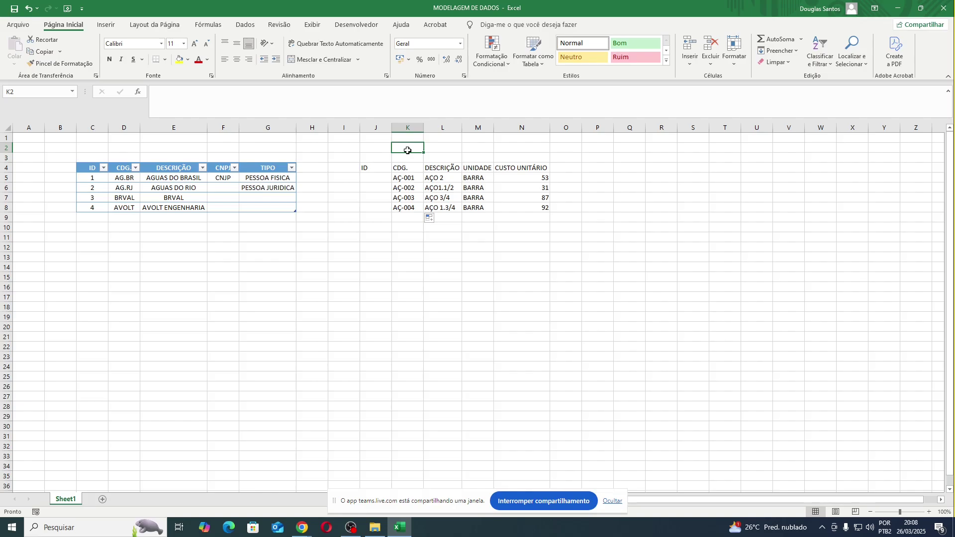
left_click_drag(407, 180, 412, 209)
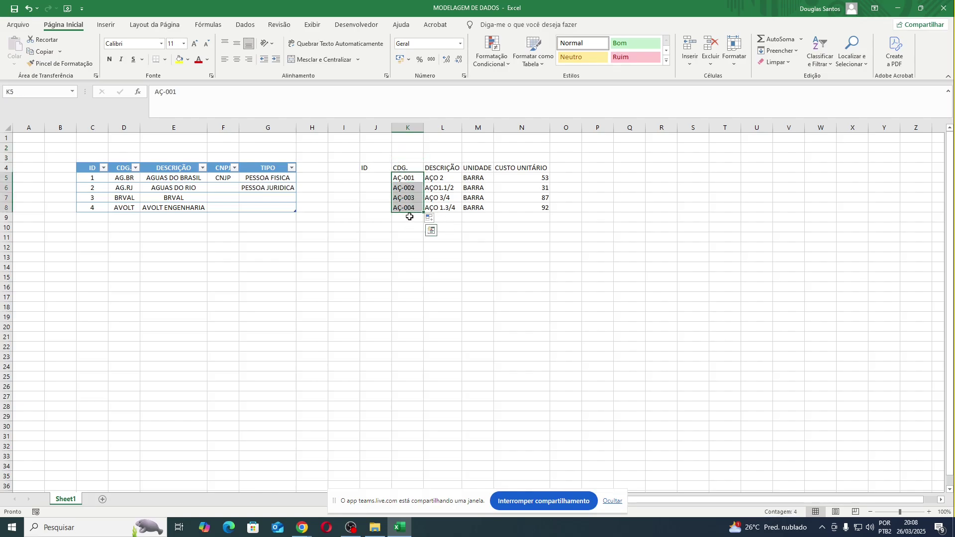
Enter the descriptions CABO DE COBRE 2.5mm in L9 and CABO DE COBRE 16mm in L10.
left_click(426, 219)
key("shift+Up")
key("shift+Up")
key("shift+Up")
key("shift+Up")
key("shift+Down")
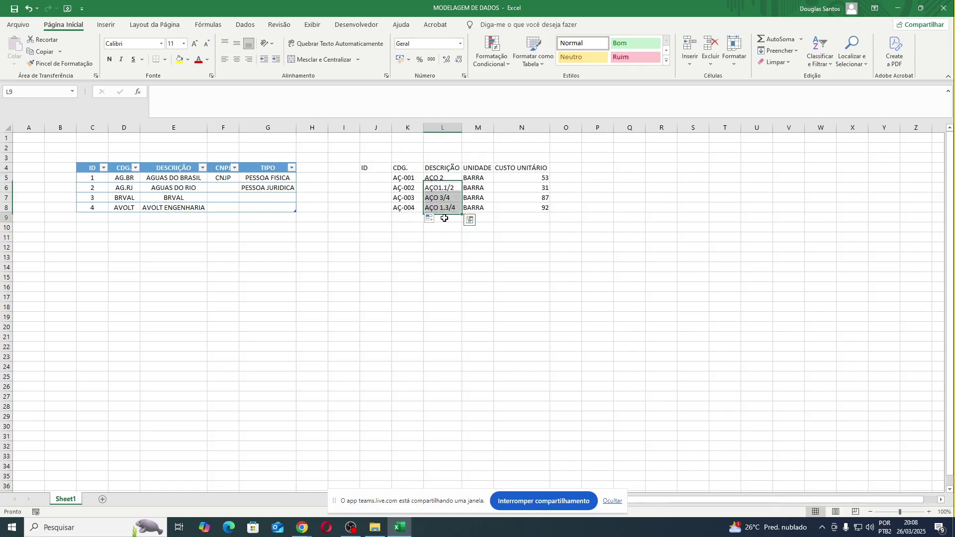
left_click(444, 218)
type("CABO")
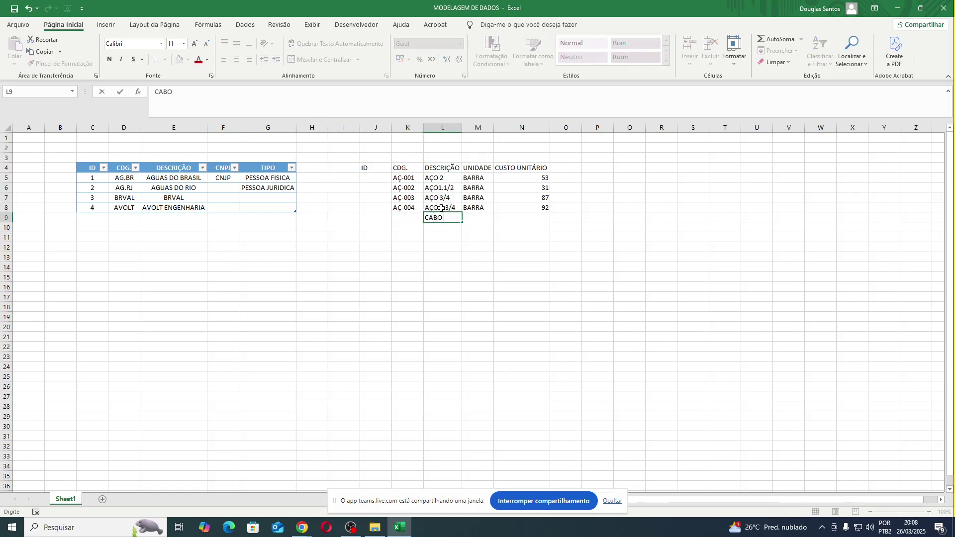
type(" DE COBRE")
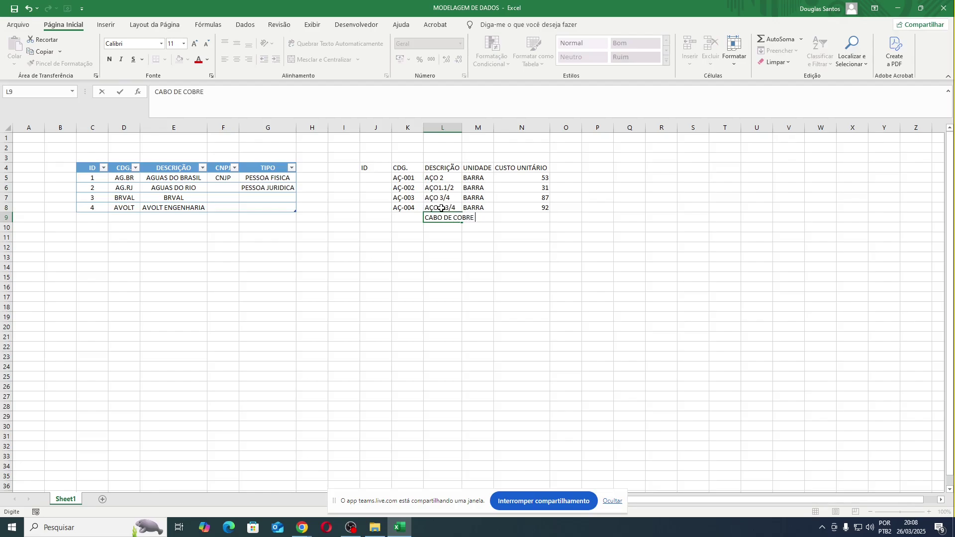
type(" 2.5mm")
key("Return")
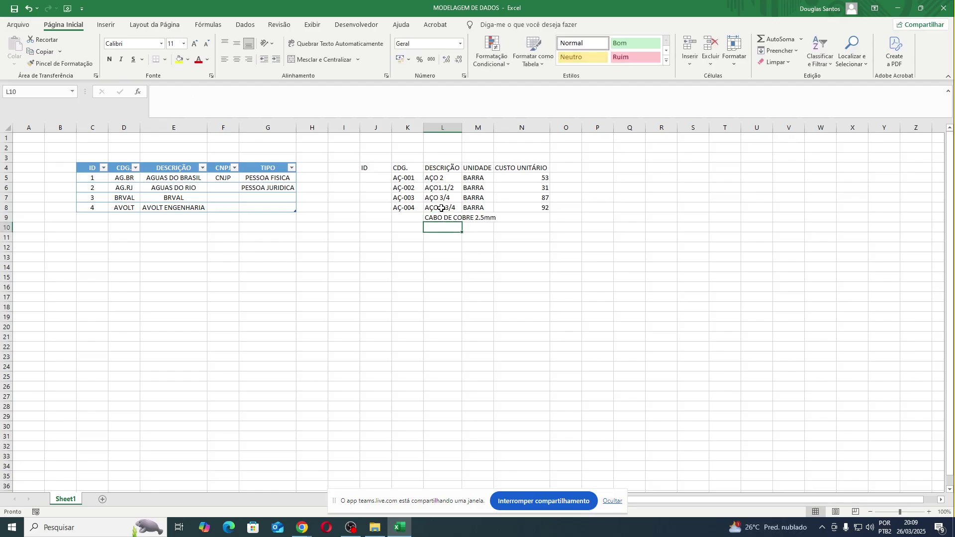
type("CABO DE COBRE 16mm")
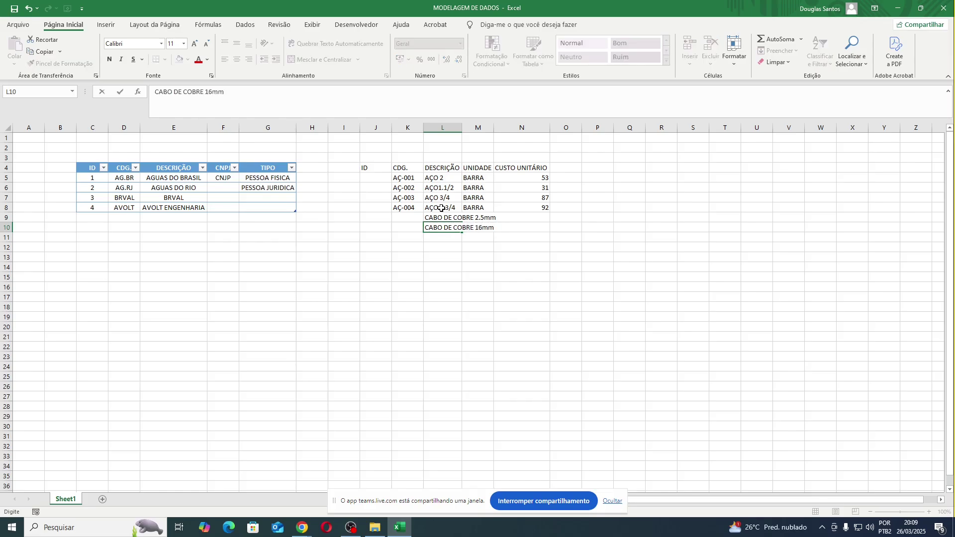
key("ctrl+Return")
Enter the code CB-001 in K9 and fill the series down to CB-002 in K10.
key("Up")
key("Left")
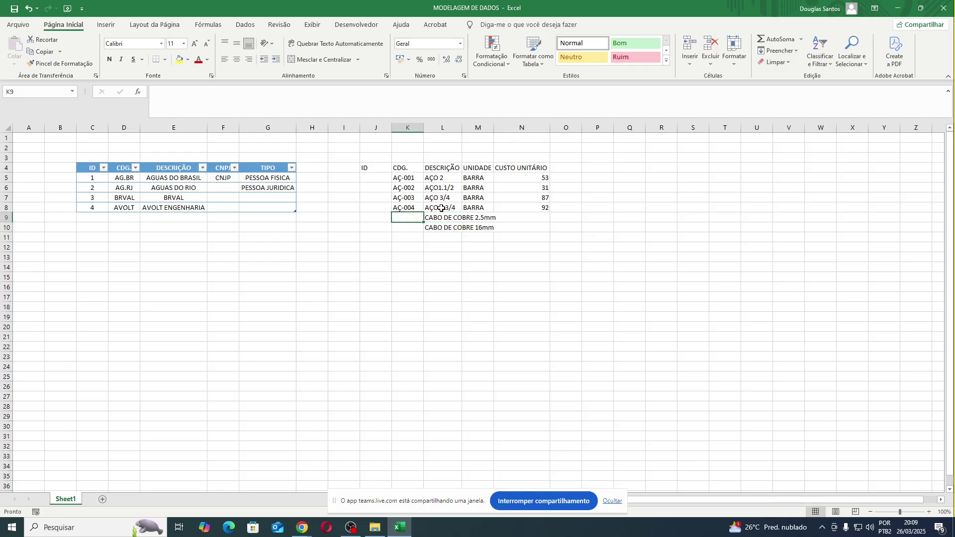
type("CB")
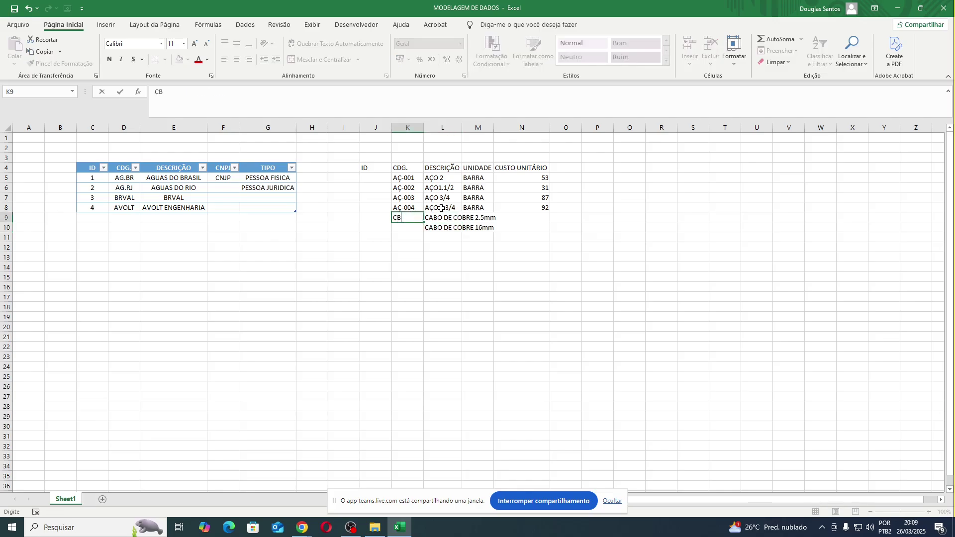
type("-001")
key("Return")
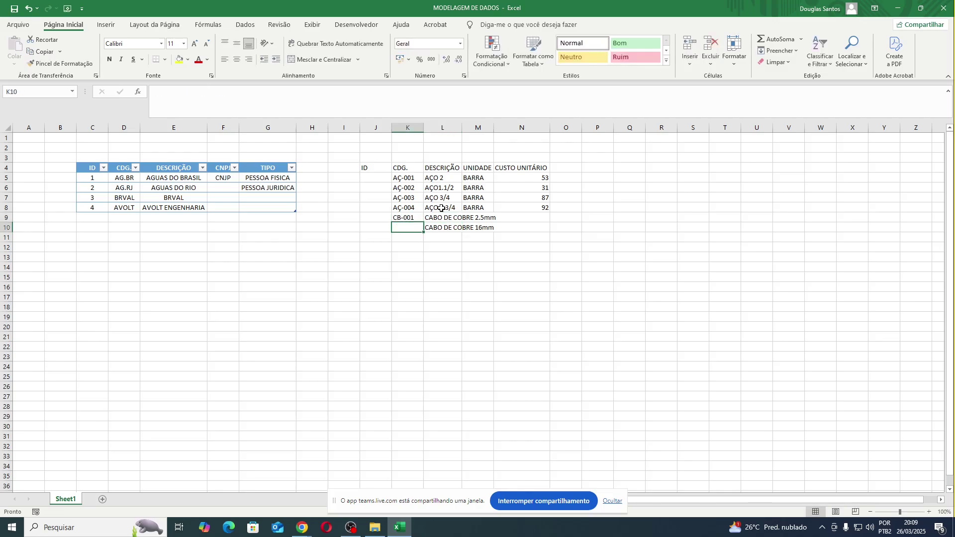
left_click(421, 215)
left_click_drag(423, 223, 423, 231)
left_click(398, 178)
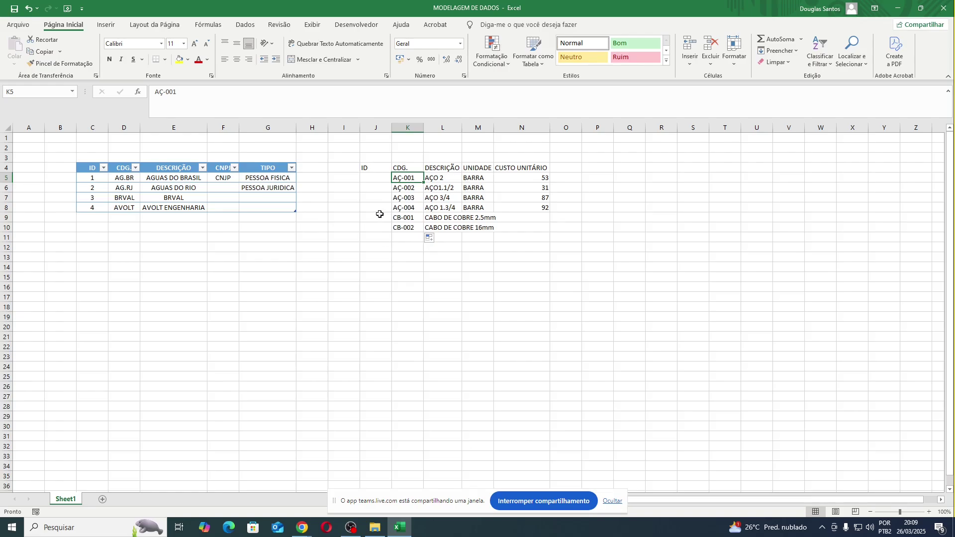
Number the product rows in the ID column, entering 1 to 6 in cells J5 to J10.
left_click(374, 179)
type("1 2 3 4 5 ")
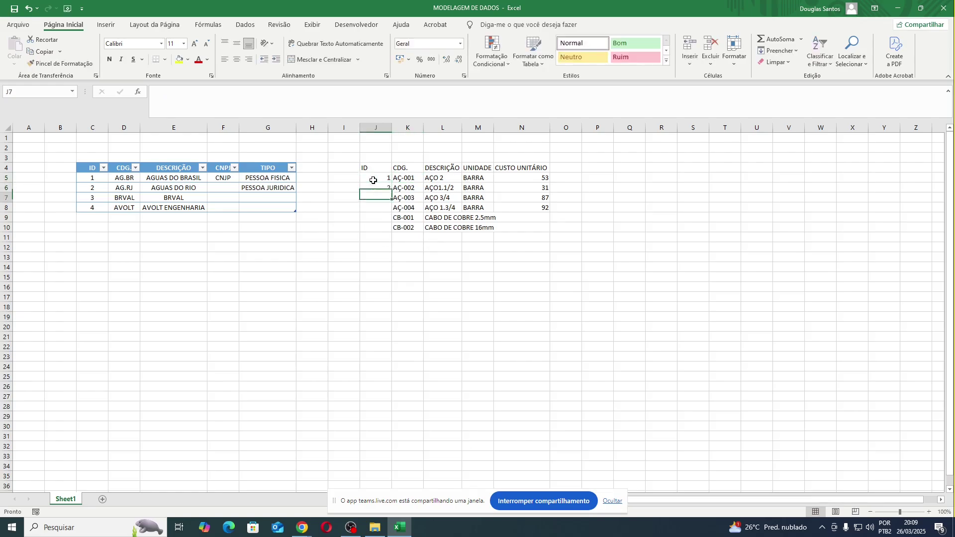
type("6")
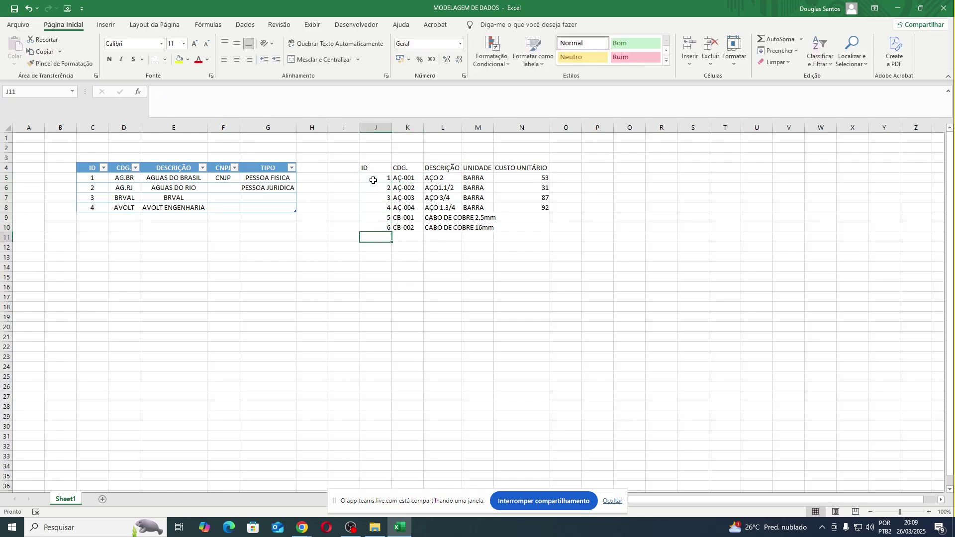
key("Up")
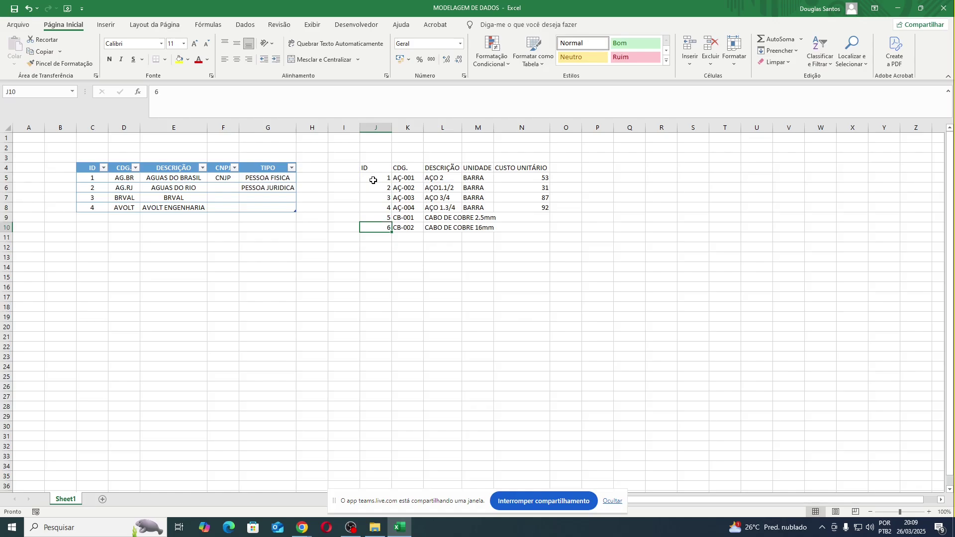
Narrow the product list's ID and CDG. columns, J and K, to suit their contents.
double_click(392, 127)
left_click_drag(365, 128, 387, 128)
left_click_drag(422, 252, 470, 239)
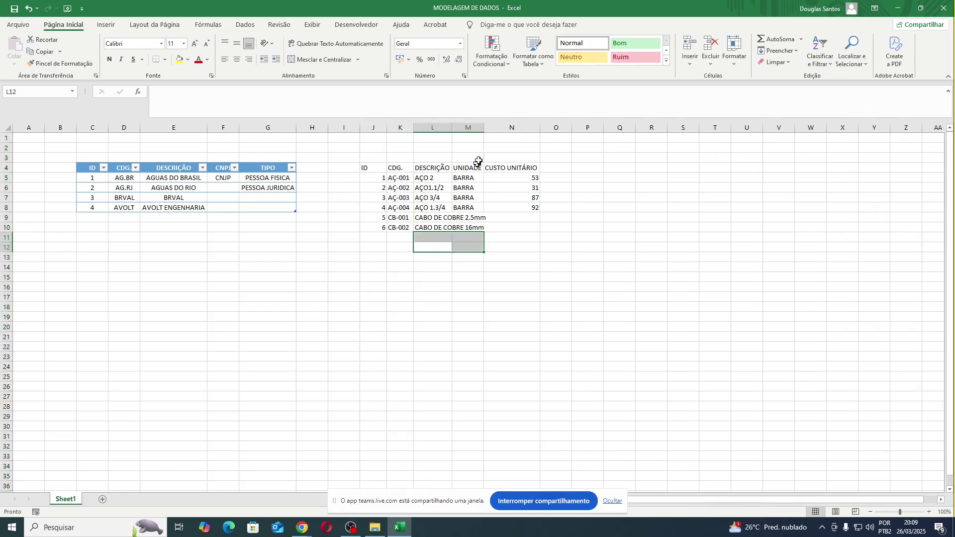
left_click_drag(485, 127, 484, 127)
Format the range J4:N10 as a table with headers, using the light blue style that has a solid header row.
left_click_drag(369, 167, 527, 222)
left_click(542, 65)
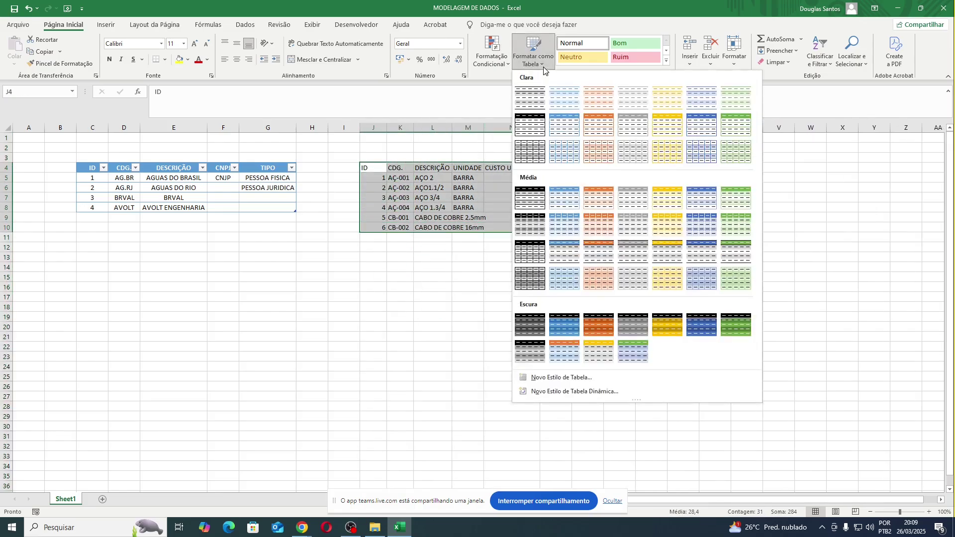
left_click(567, 131)
left_click(600, 215)
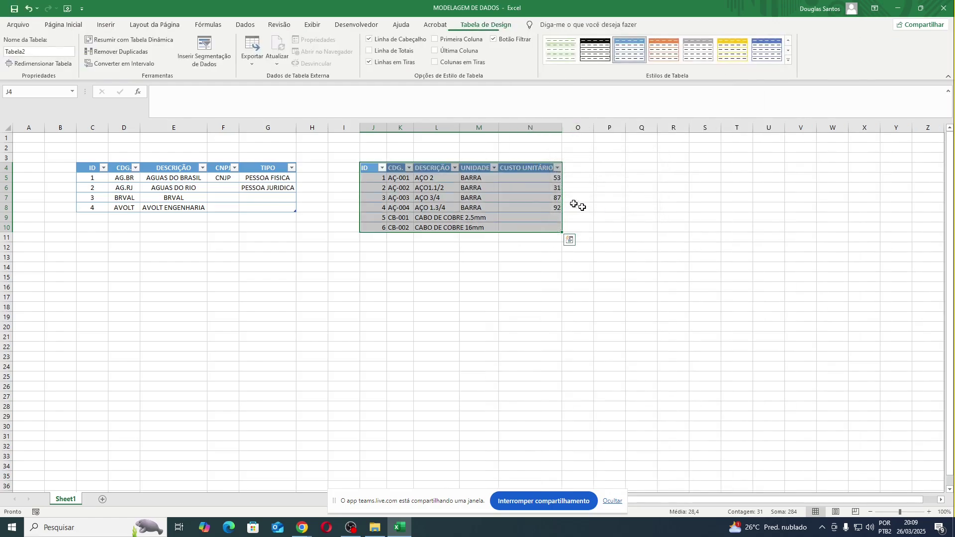
Name the product table idINSUMOS and fit its DESCRIÇÃO column L to the contents.
left_click(59, 52)
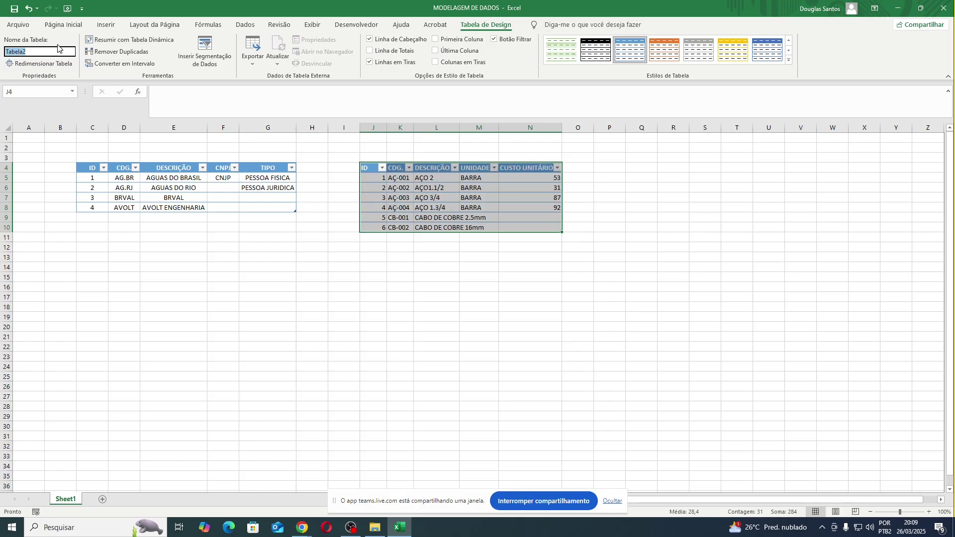
type("idINSUMOS")
key("Return")
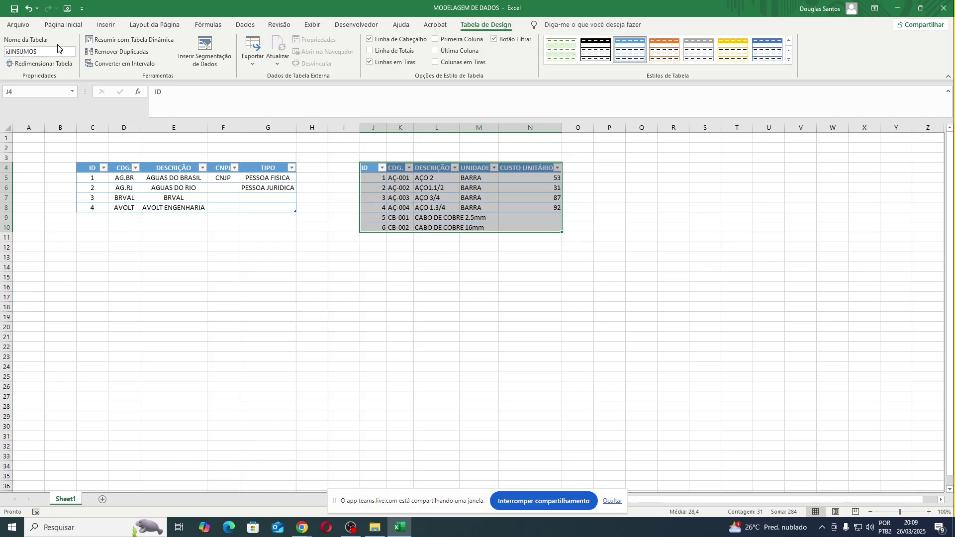
left_click(376, 250)
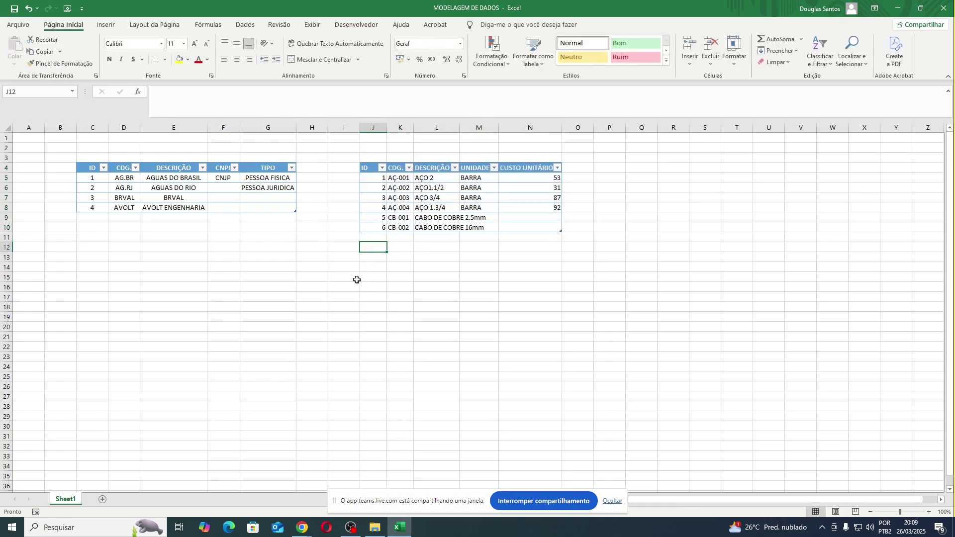
double_click(460, 127)
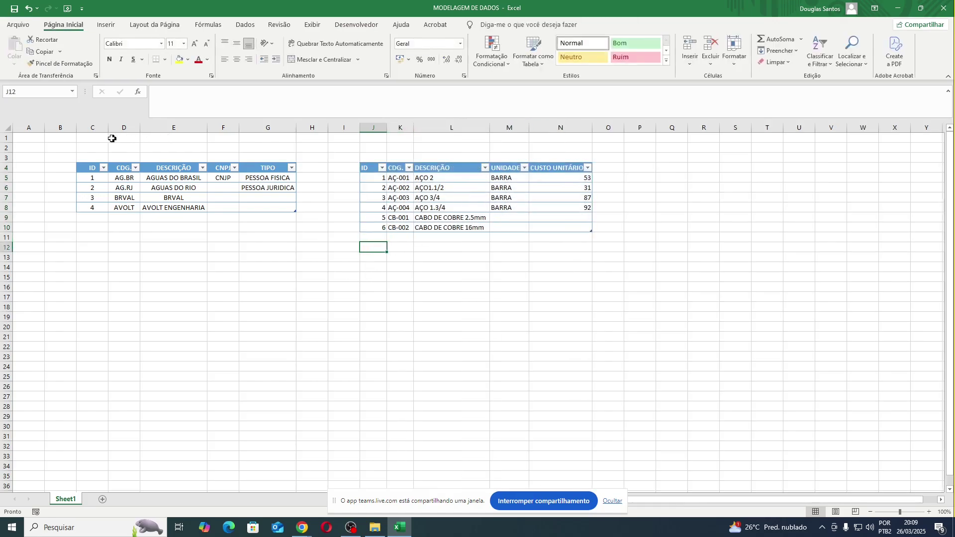
left_click_drag(91, 128, 586, 153)
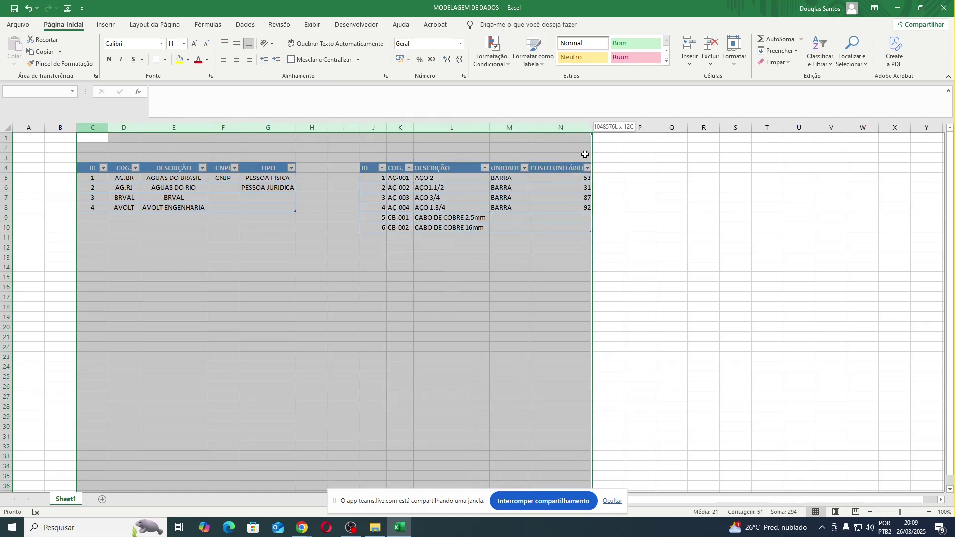
left_click(659, 185)
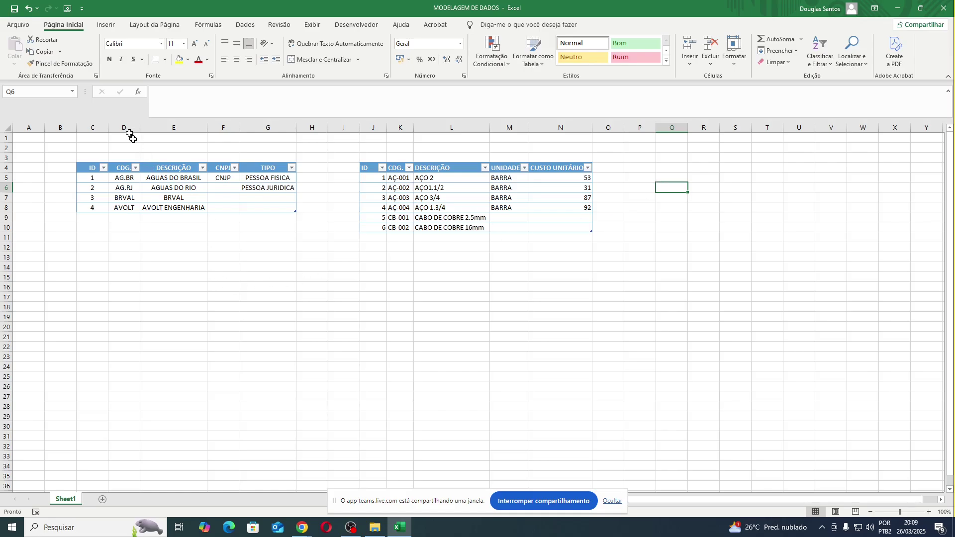
left_click_drag(93, 129, 691, 184)
left_click(427, 314)
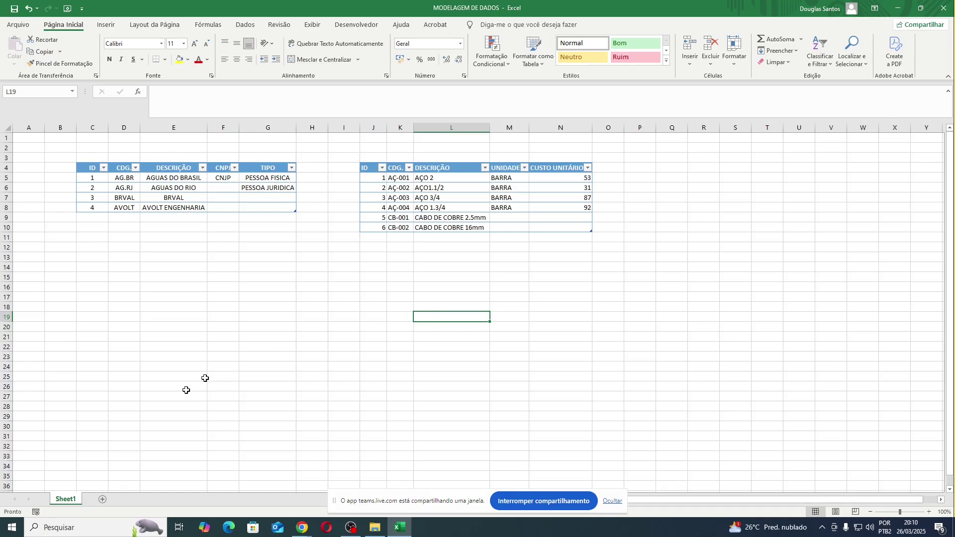
Add a new worksheet after Sheet1 and return to the client table on Sheet1.
left_click(74, 500)
left_click(165, 171)
Rename Sheet1 as TB CLIENTES and the new blank sheet as TB INSUMOS.
double_click(74, 499)
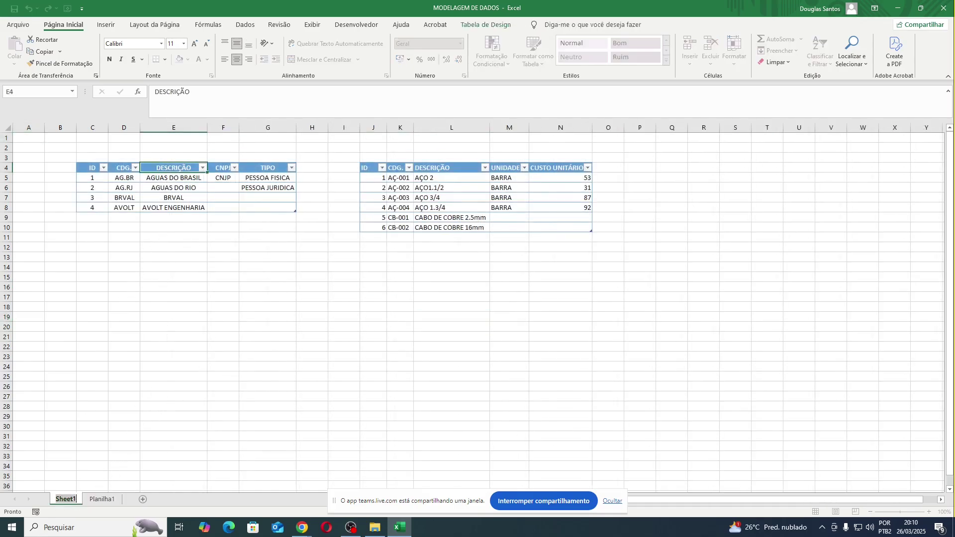
type("T")
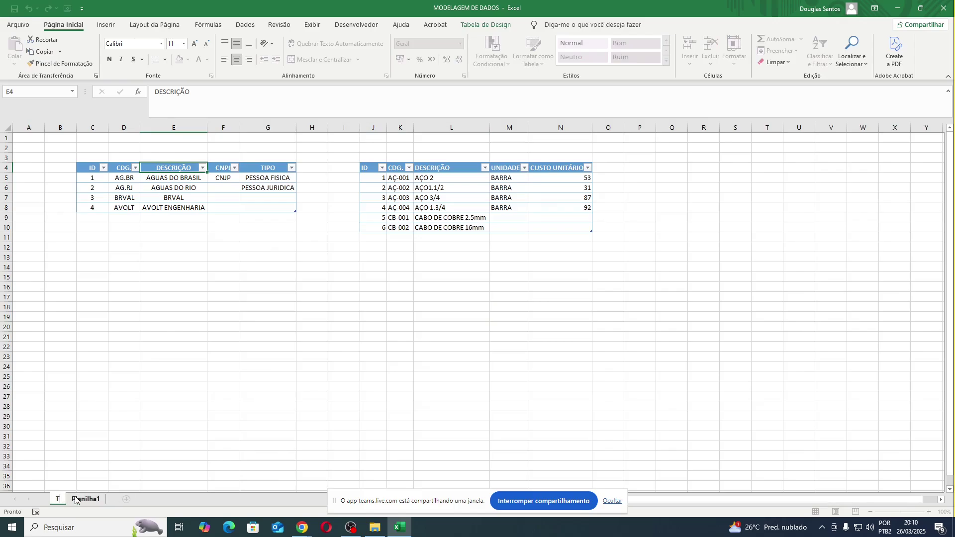
type("B CLIENTES")
key("Return")
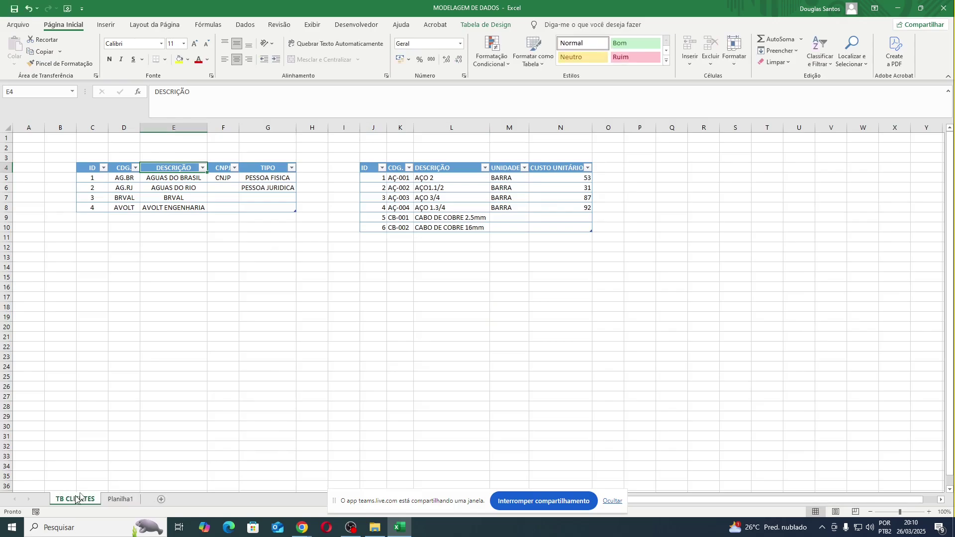
left_click(114, 502)
double_click(113, 499)
type("T")
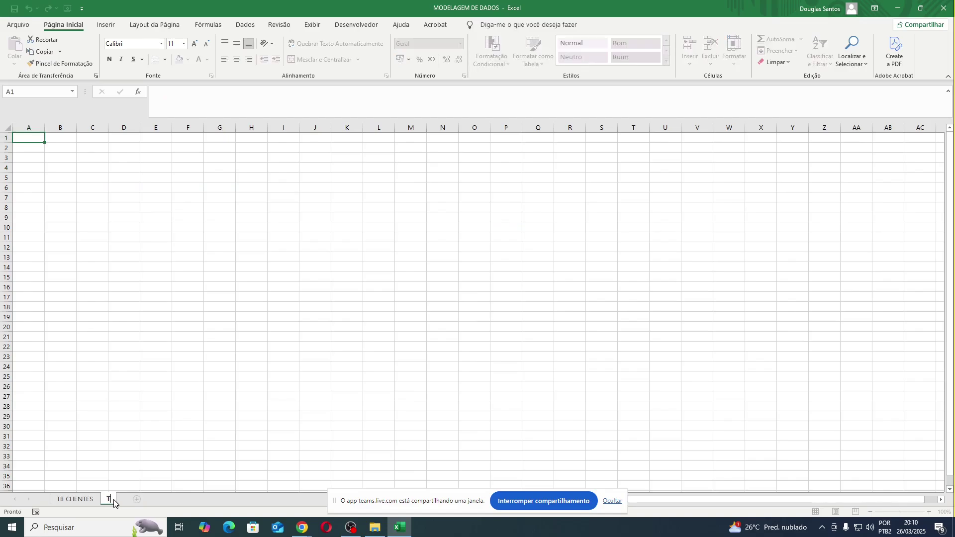
type("B INSUMOS")
key("Return")
Rename the sheet holding both tables as idCLIENTES and the blank sheet as idINSUMOS.
double_click(93, 499)
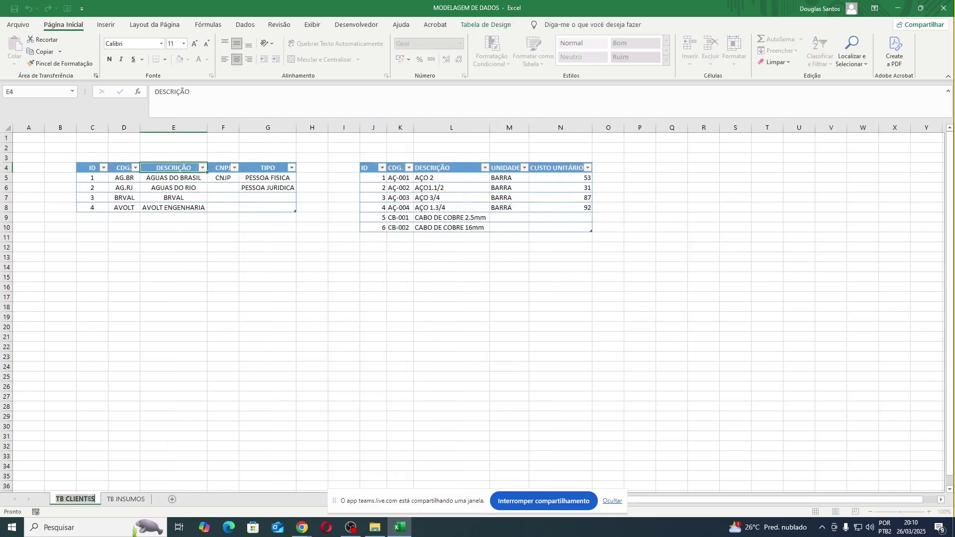
type("idCLIENTEs")
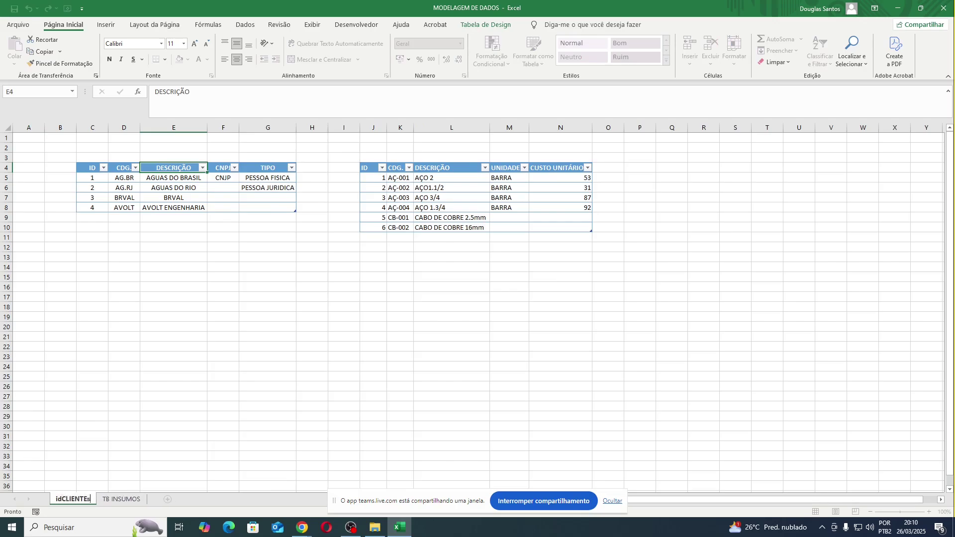
key("BackSpace")
type("S")
key("Return")
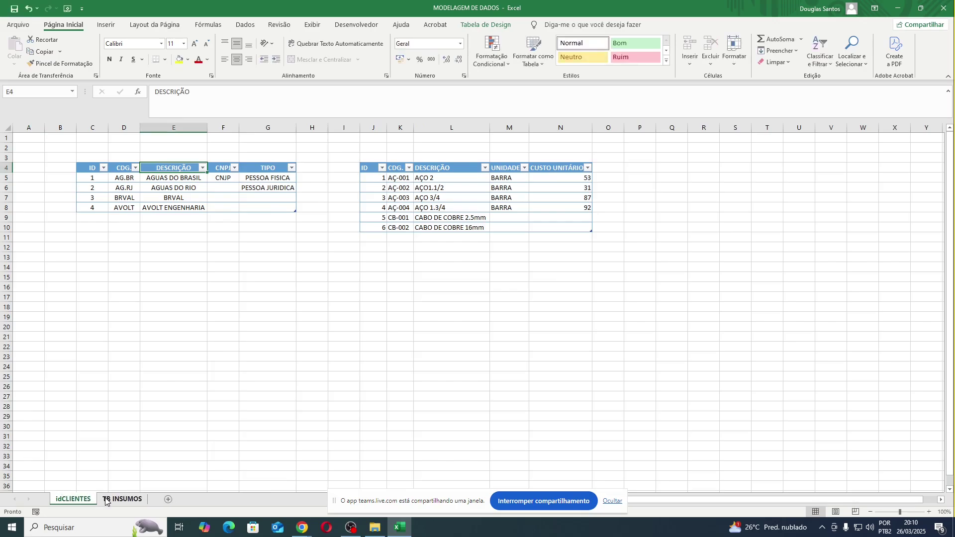
double_click(109, 500)
type("idINSUMOS")
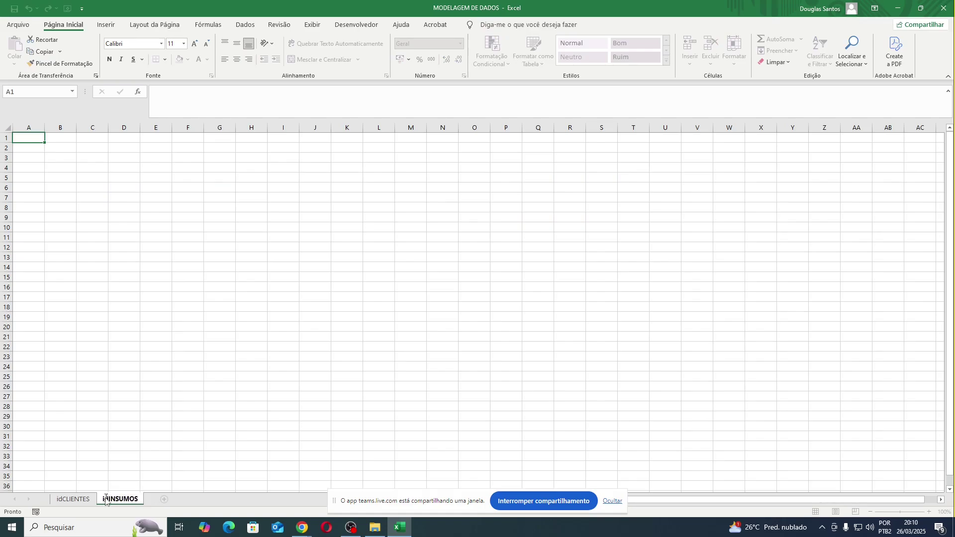
key("Return")
Copy the product table J4:N10 from the idCLIENTES sheet and paste it at C4 on the idINSUMOS sheet.
left_click(73, 499)
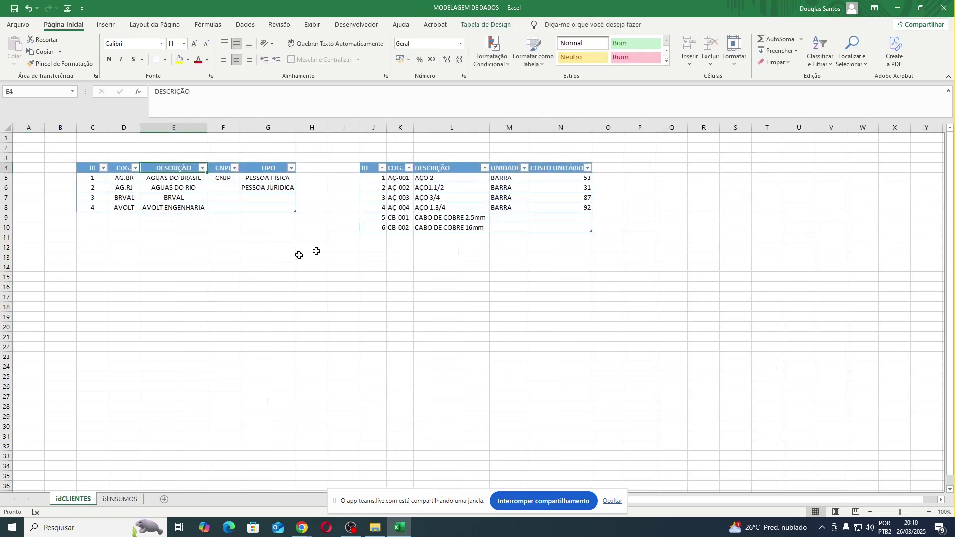
left_click_drag(381, 173, 572, 228)
key("ctrl+c")
left_click(120, 499)
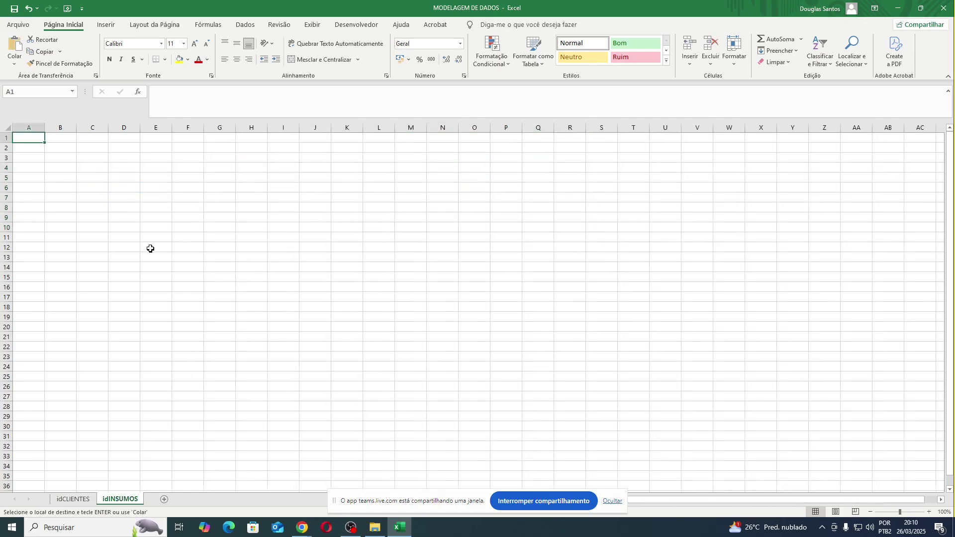
left_click(103, 168)
key("ctrl+v")
left_click(309, 269)
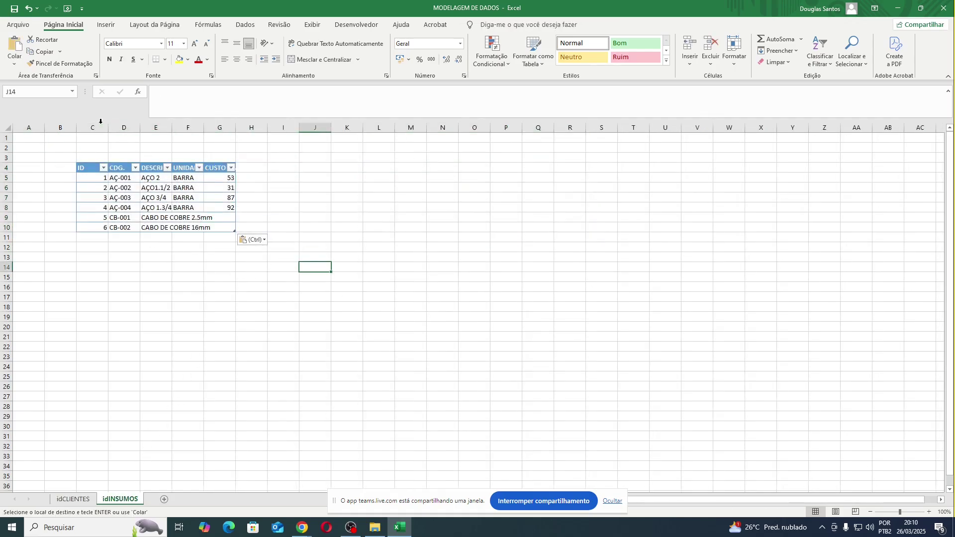
Fit columns C to G on the idINSUMOS sheet to their contents.
left_click_drag(102, 127, 231, 127)
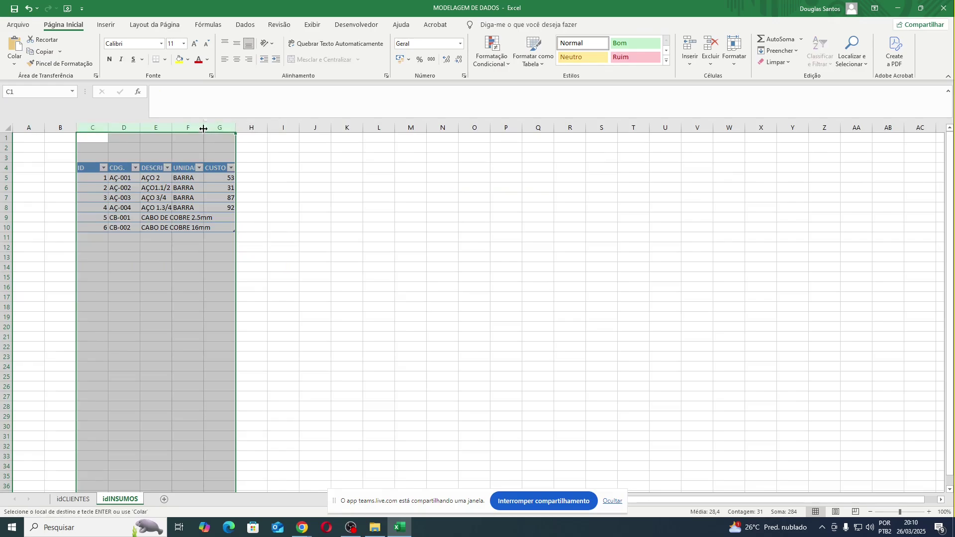
double_click(204, 128)
left_click(390, 205)
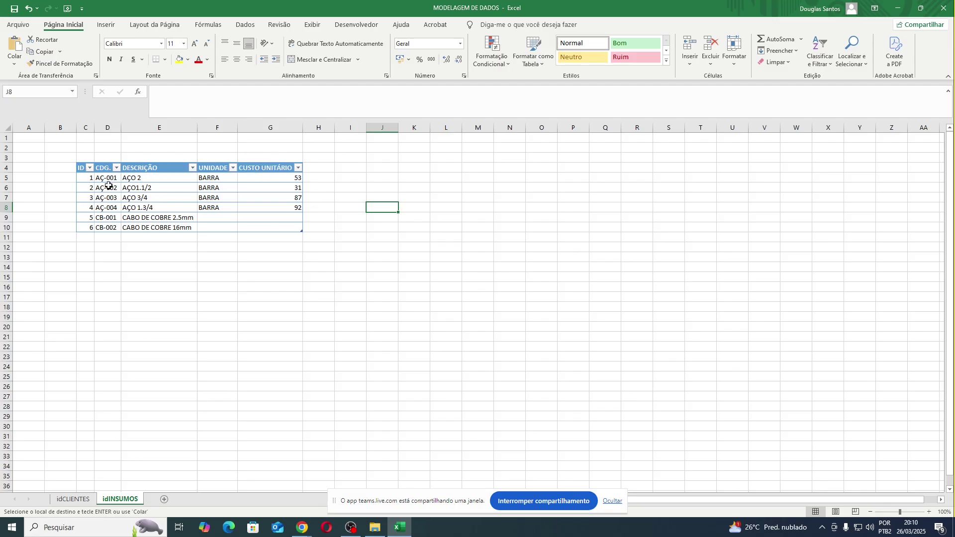
left_click_drag(104, 181, 118, 228)
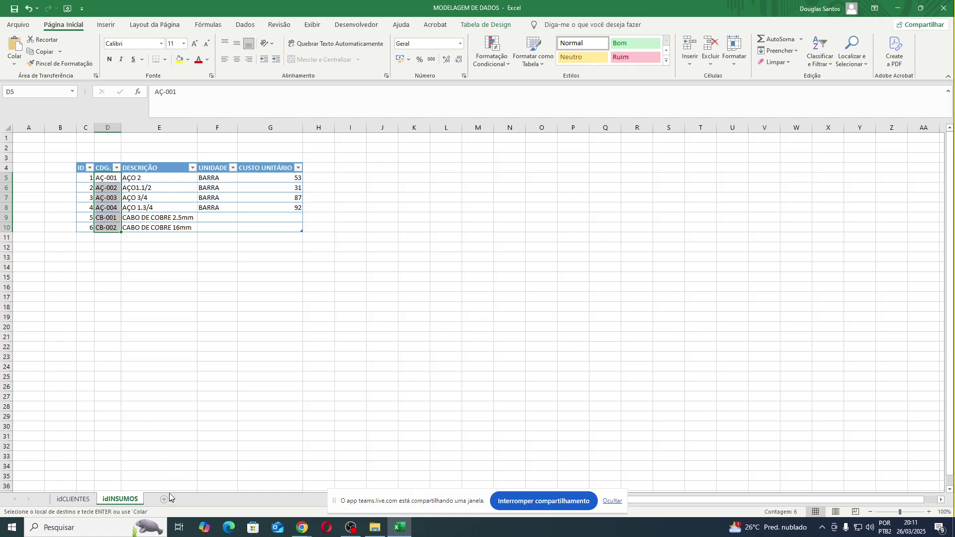
left_click(110, 189)
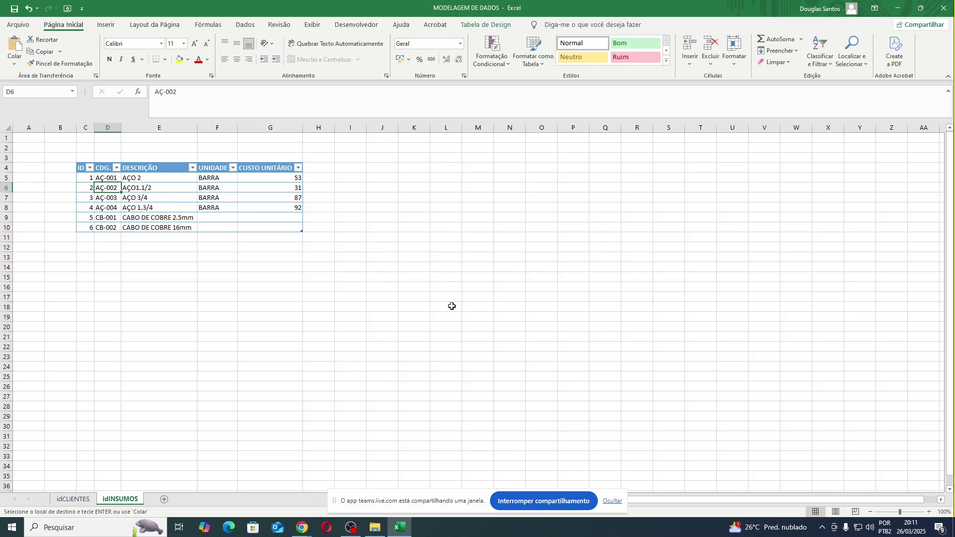
Add a new sheet after idINSUMOS and name it ftVENDAS.
left_click(164, 498)
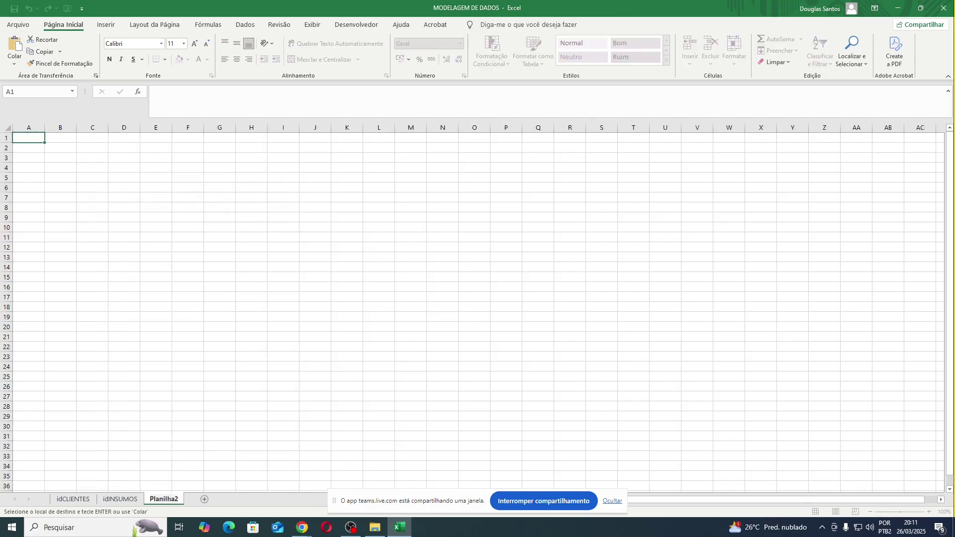
double_click(167, 498)
type("ftVENDAS")
key("Return")
Enter the headers ID, CDG.INM and CDG.CLIENTE in cells C3 to E3 of the ftVENDAS sheet.
left_click(93, 167)
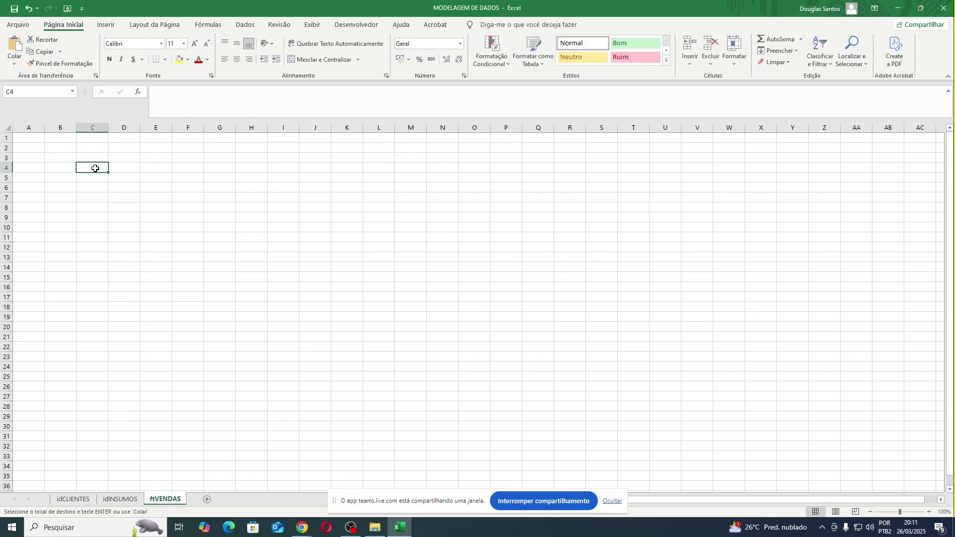
left_click(92, 159)
type("ID")
key("Tab")
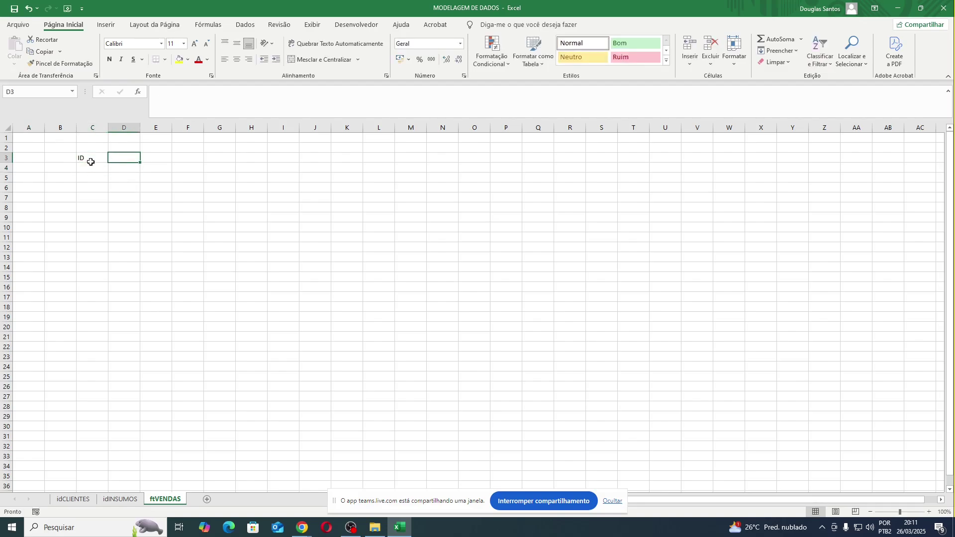
type("CDG.")
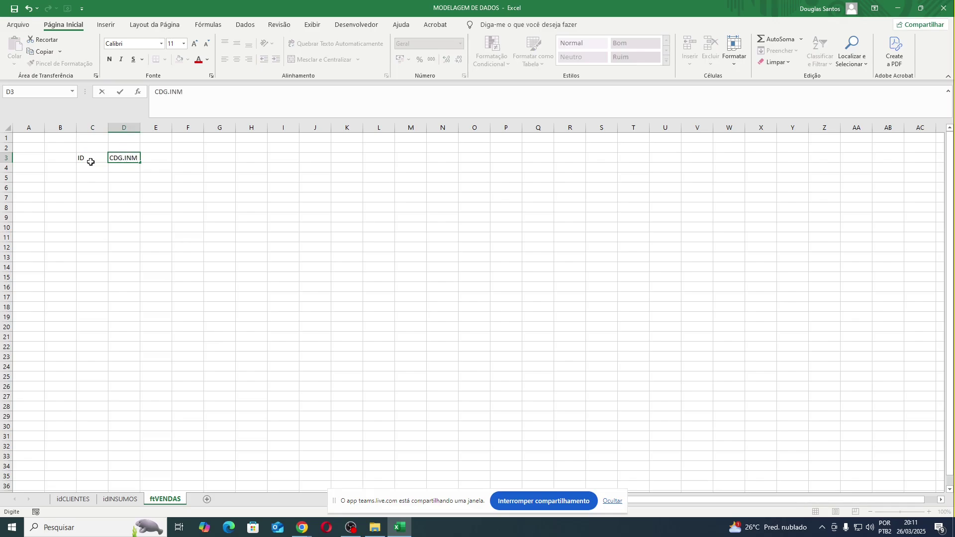
type("INM")
key("Return")
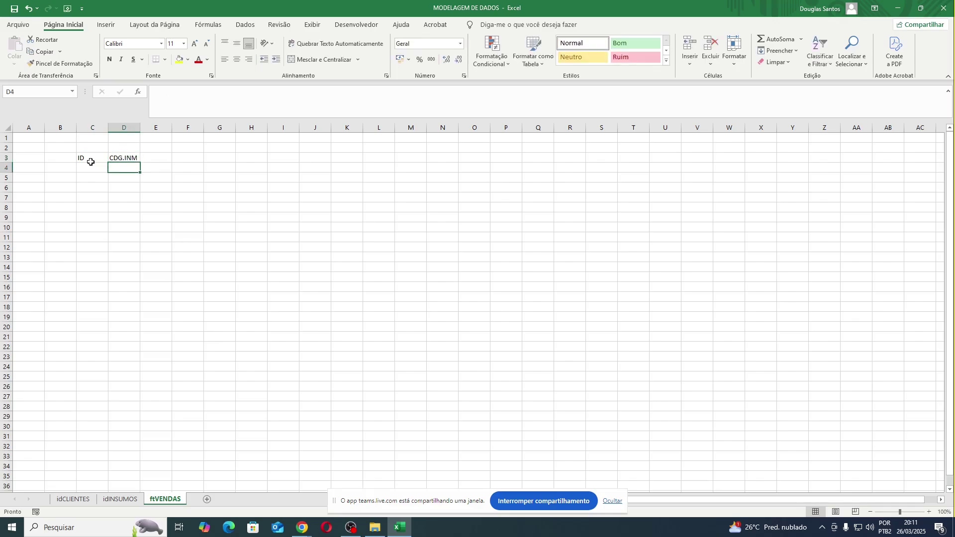
key("Up")
key("Right")
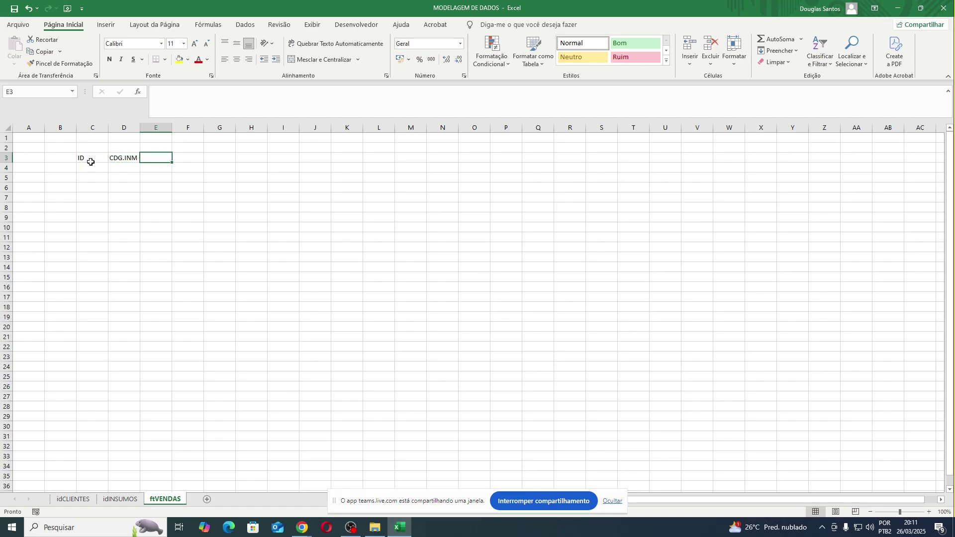
type("CDG.")
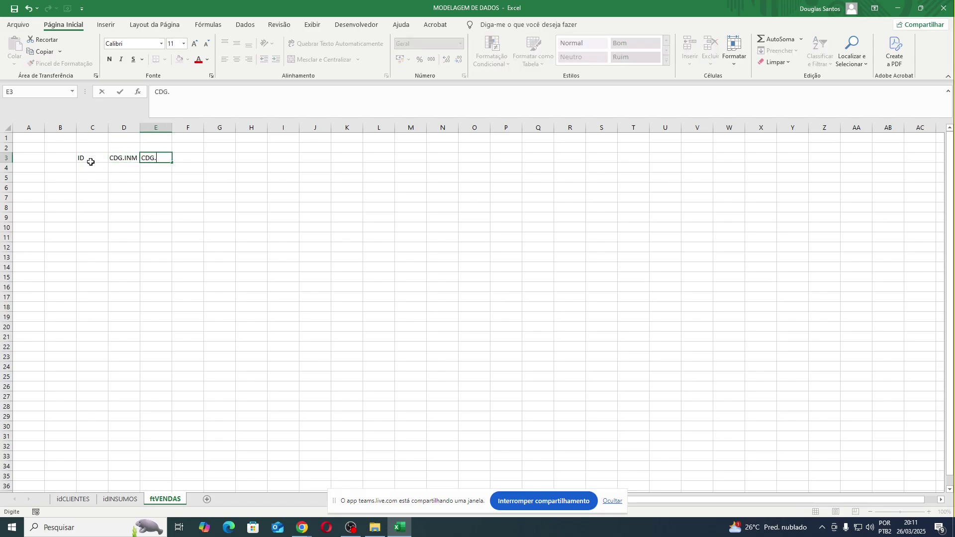
type("CLIENTE")
key("Return")
key("Up")
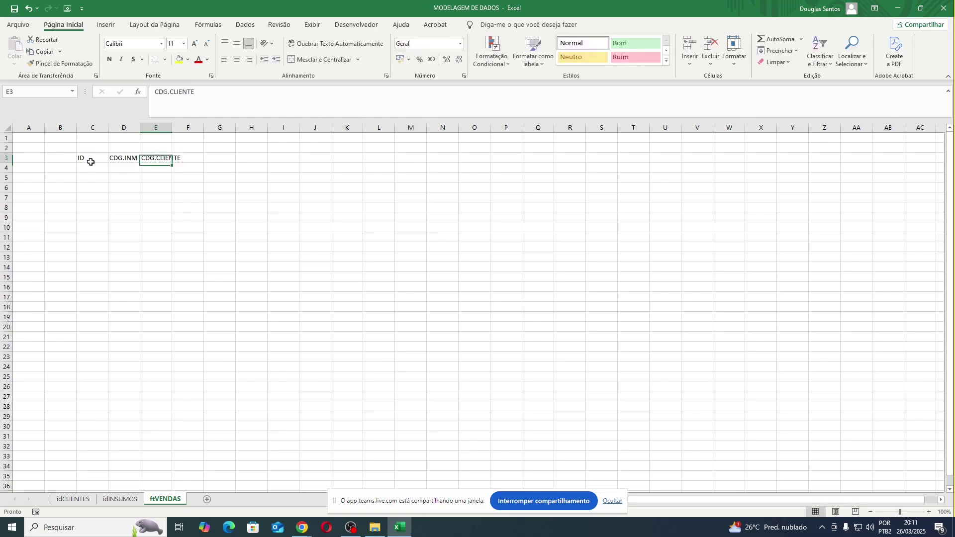
Insert a column between CDG.INM and CDG.CLIENTE and give it the header INSUMO in E3.
right_click(154, 128)
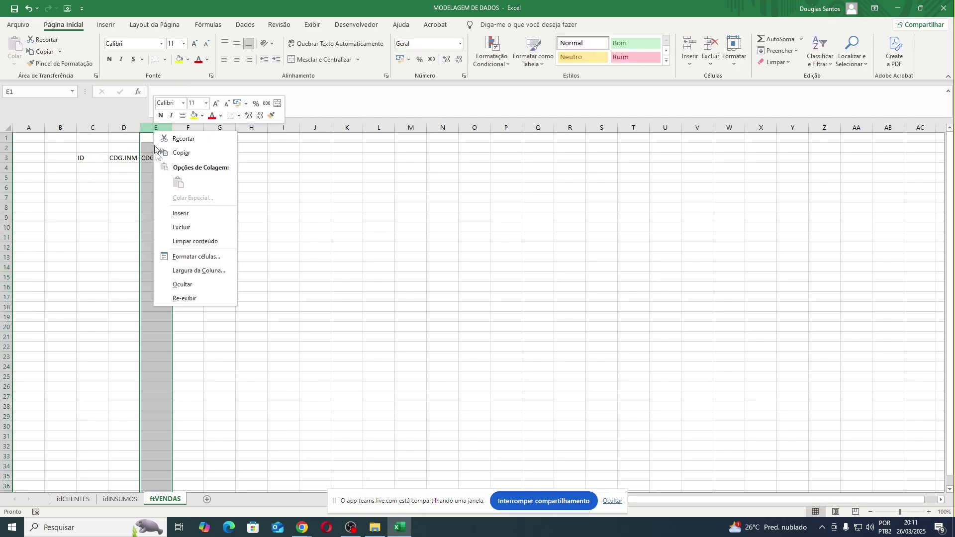
left_click(177, 213)
left_click(152, 156)
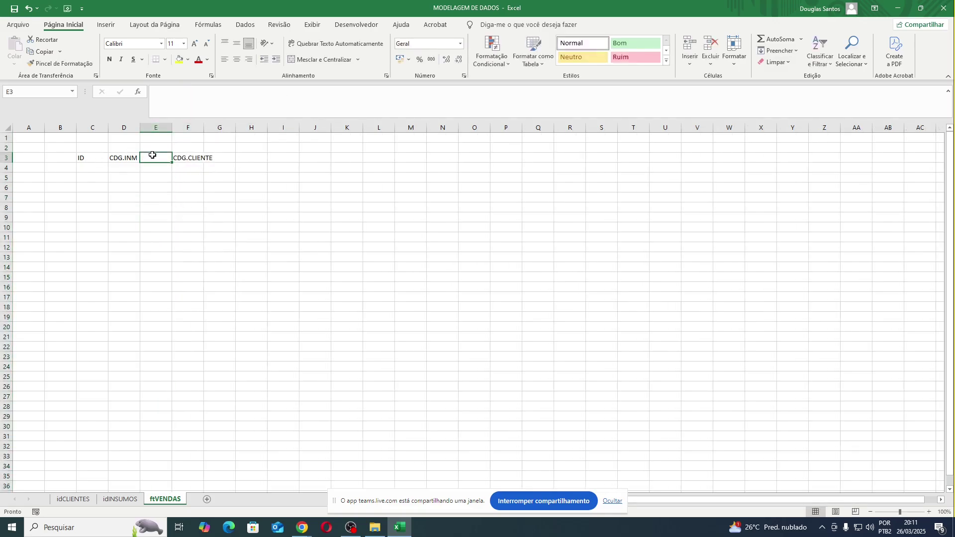
type("CLIENTE")
key("Return")
key("Right")
key("Up")
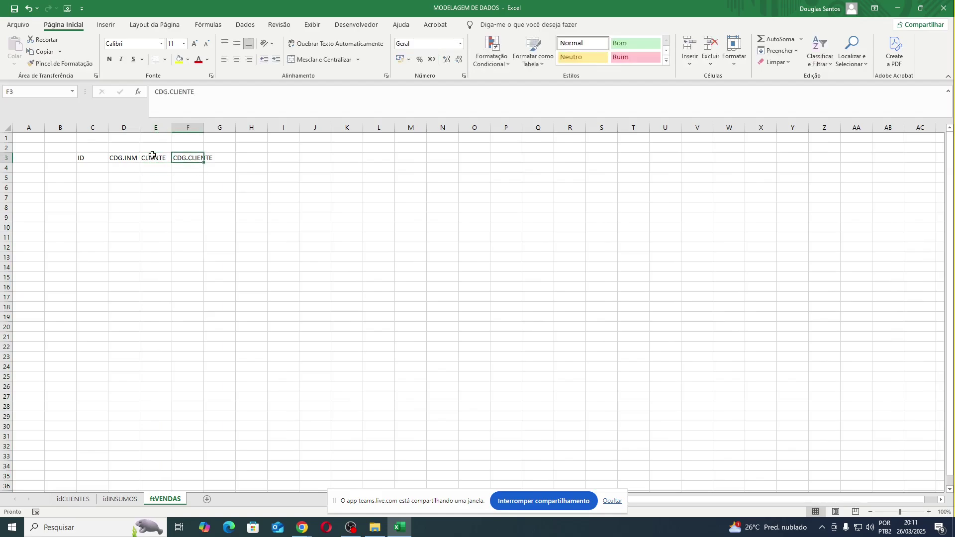
key("Left")
type("INSUMO")
key("Return")
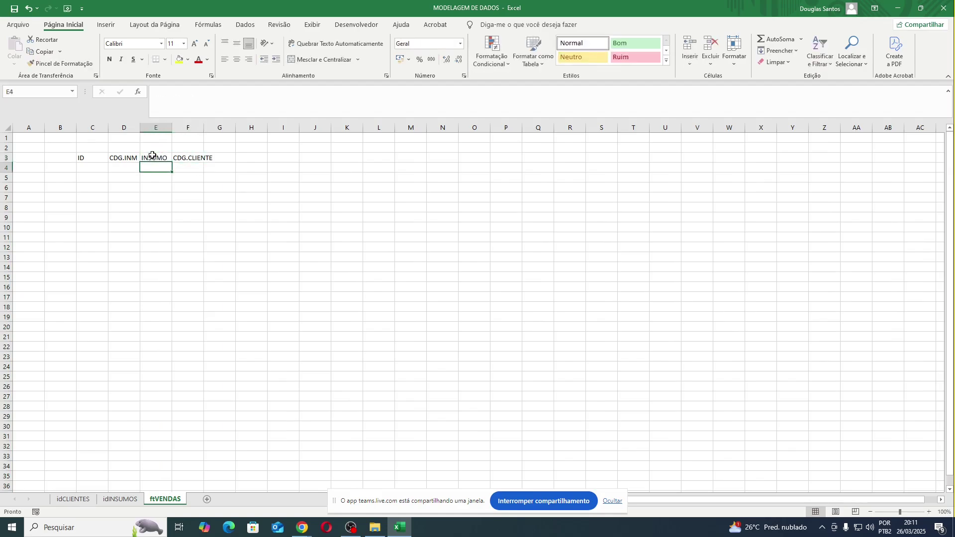
Enter the header CLIENTE in G3 and fit the CDG.CLIENTE column to its contents.
key("Right")
key("Up")
key("Right")
type("CLIENTE")
key("Return")
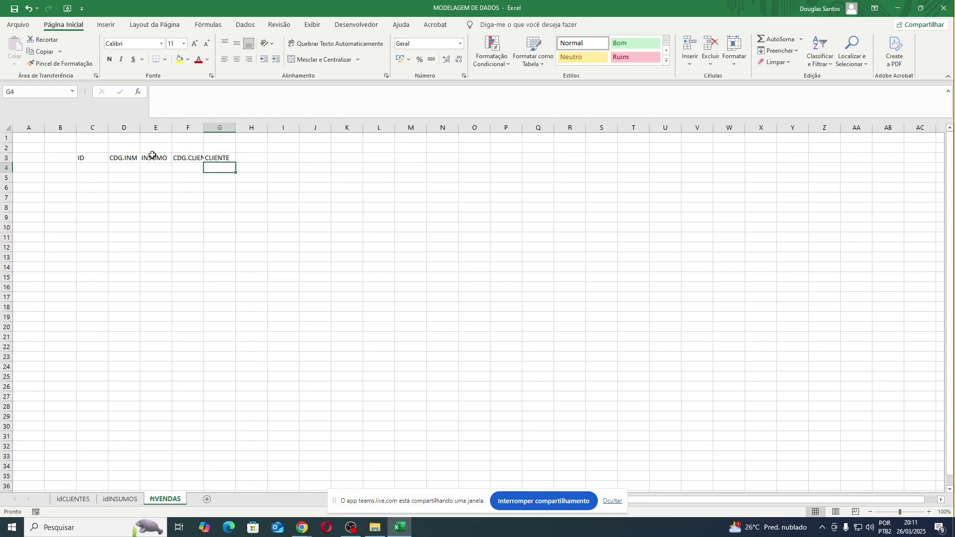
left_click(187, 128)
double_click(203, 128)
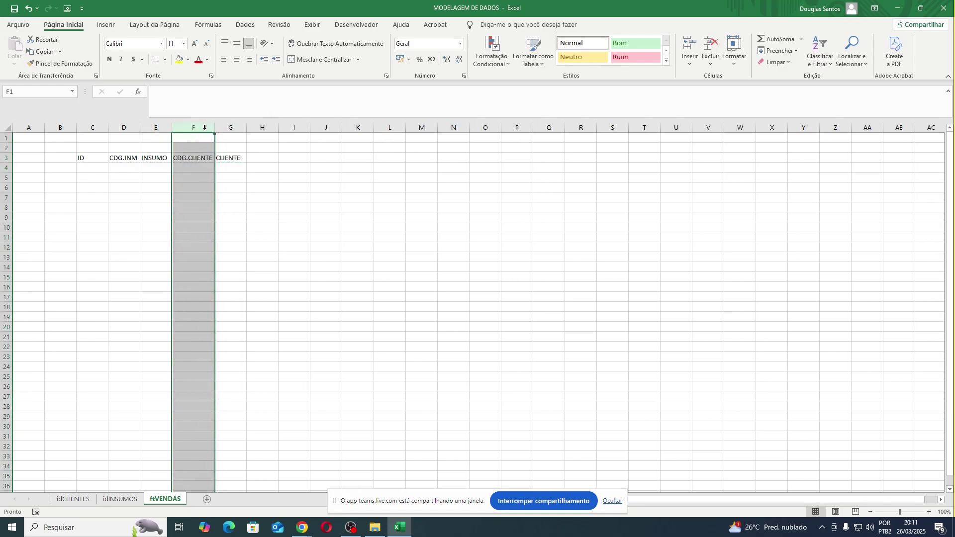
Enter the headers QTD., UNIDADE, V.UNITARIO and TOTAL in cells H3 to K3.
left_click(280, 157)
type("QTD.")
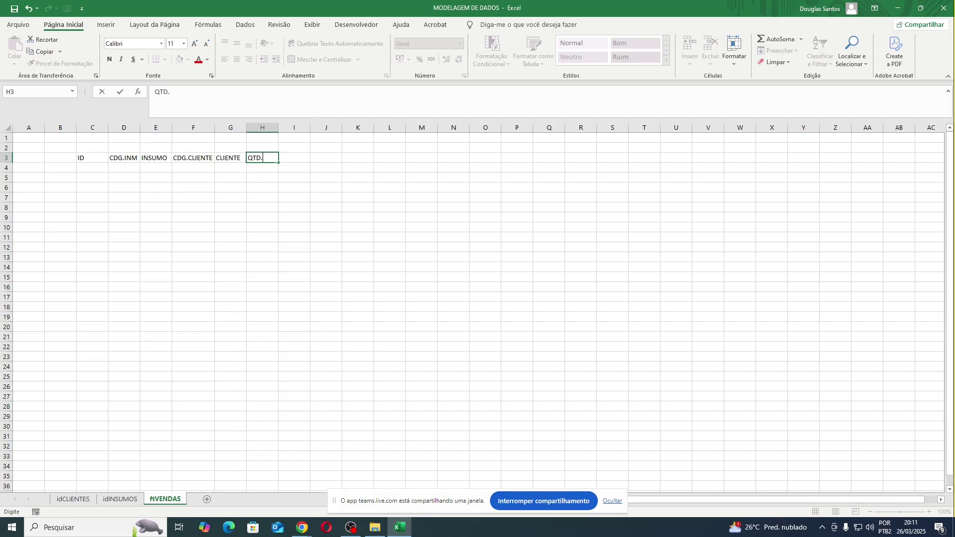
key("Return")
key("Up")
key("Right")
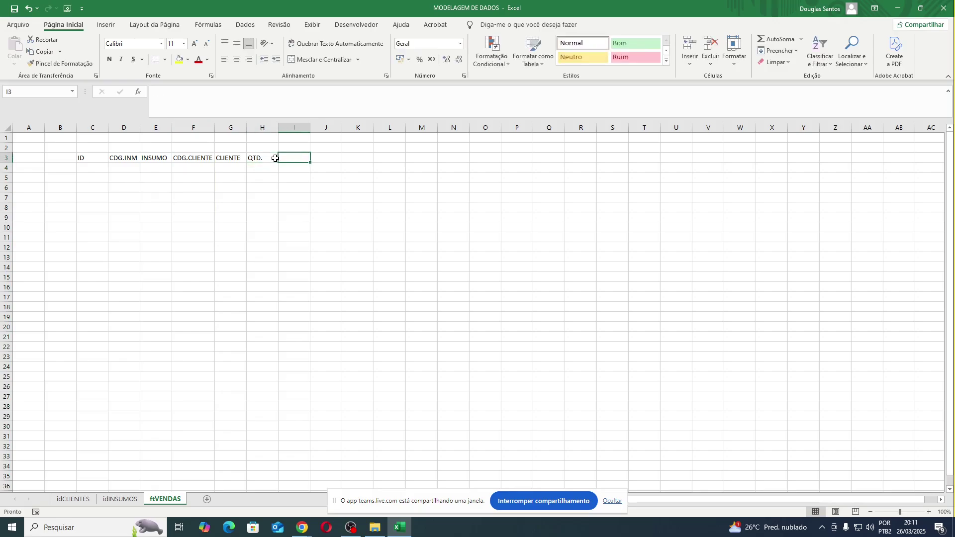
type("U")
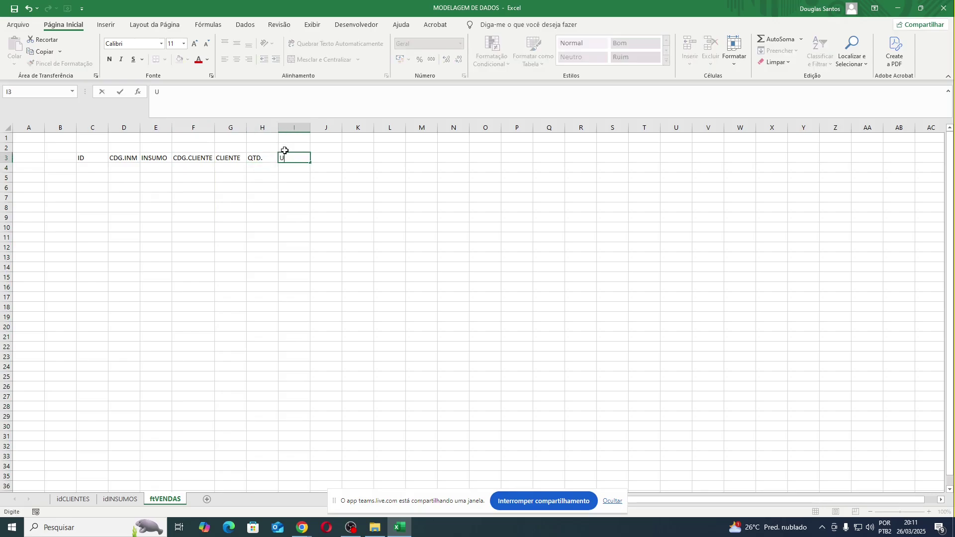
type("NIDADE")
key("Tab")
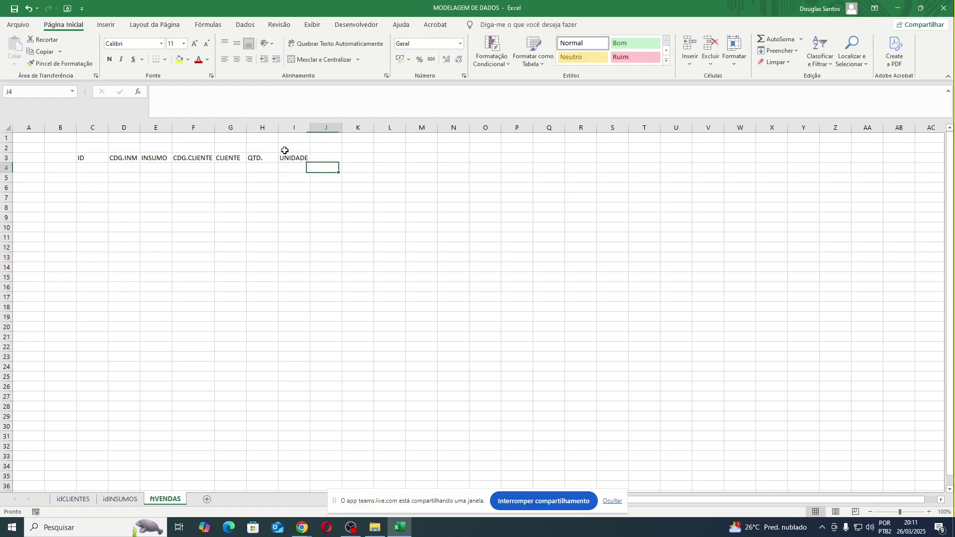
type("V")
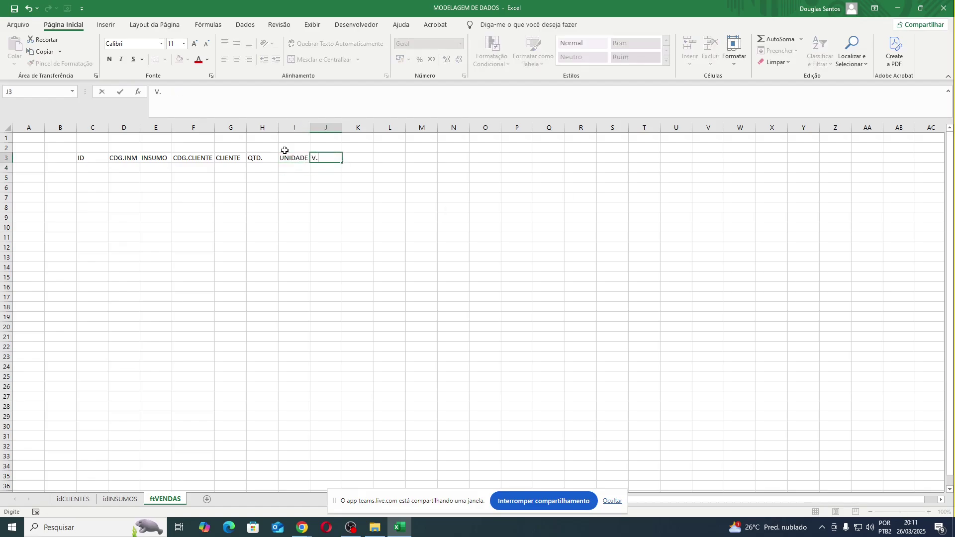
type(".UNITARIO")
key("Tab")
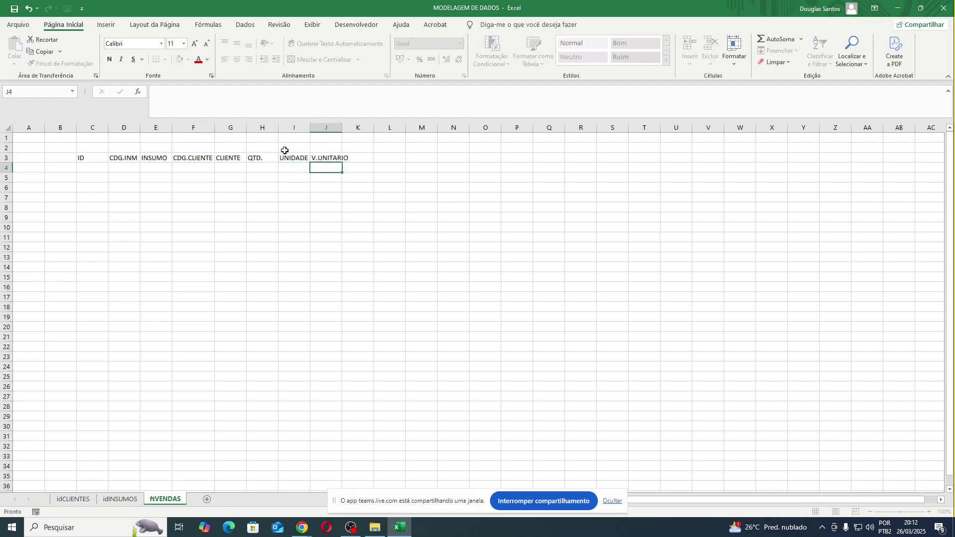
type("TOTAL")
key("Return")
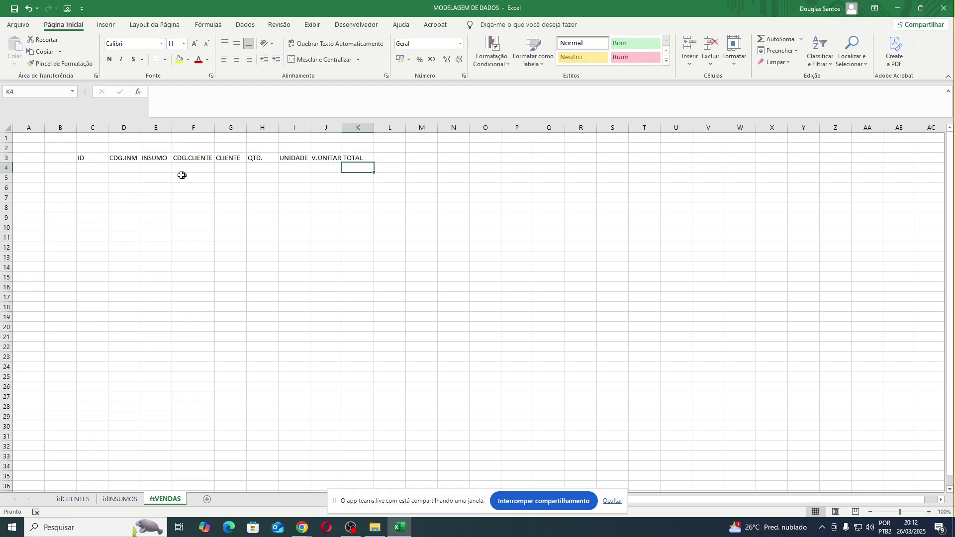
Try to format C3:K4 as a blue table without marking the first row as headers.
left_click_drag(93, 157, 360, 166)
left_click(533, 55)
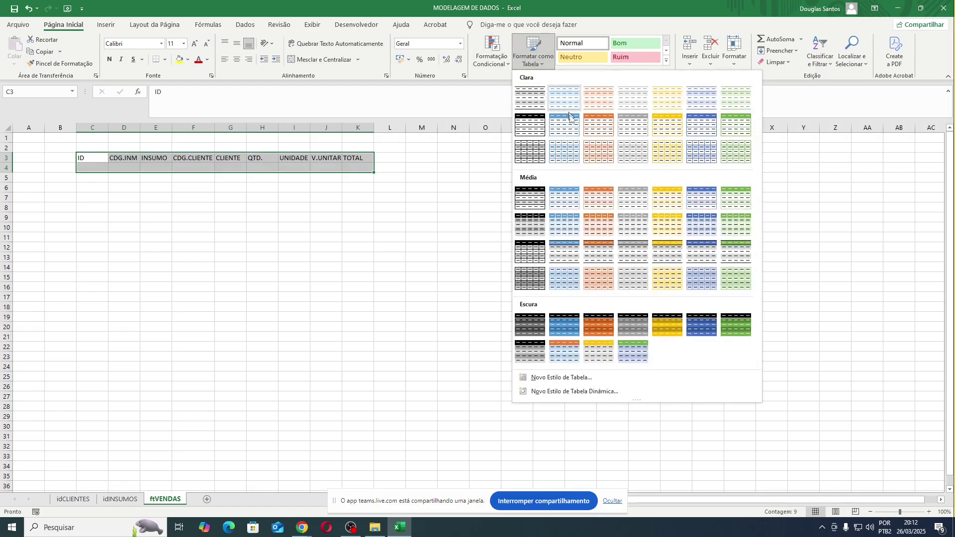
left_click(570, 130)
left_click(591, 215)
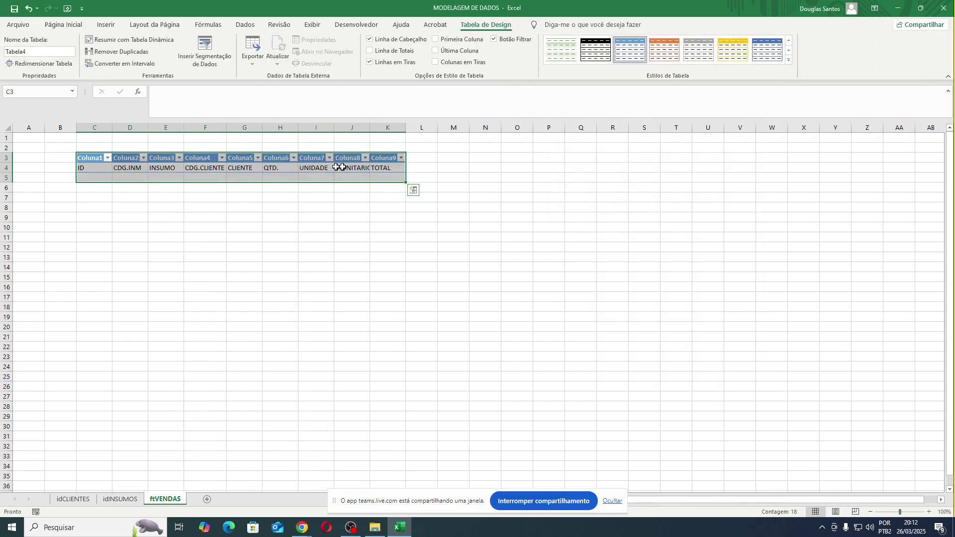
key("ctrl+z")
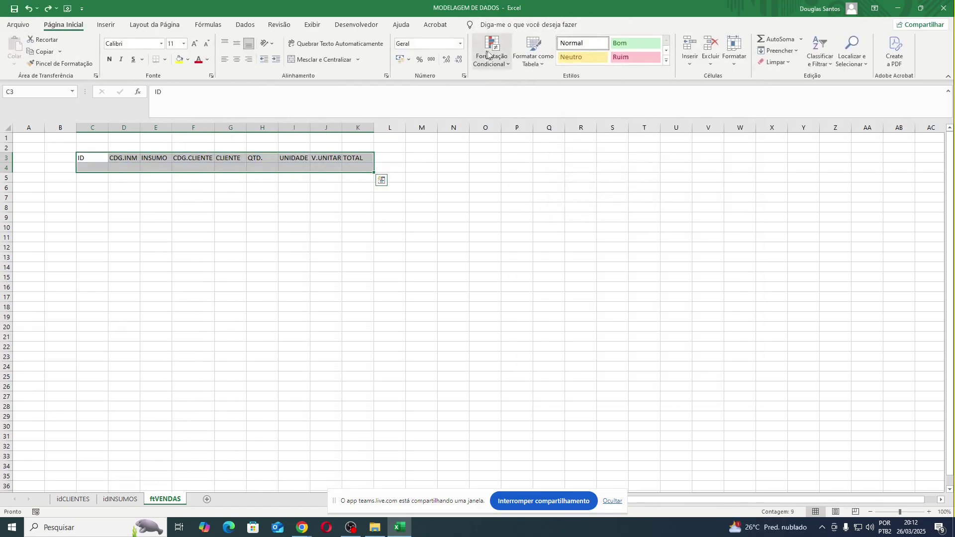
Format C3:K4 as a table in the light blue style, with the first row as headers.
left_click(532, 62)
left_click(558, 133)
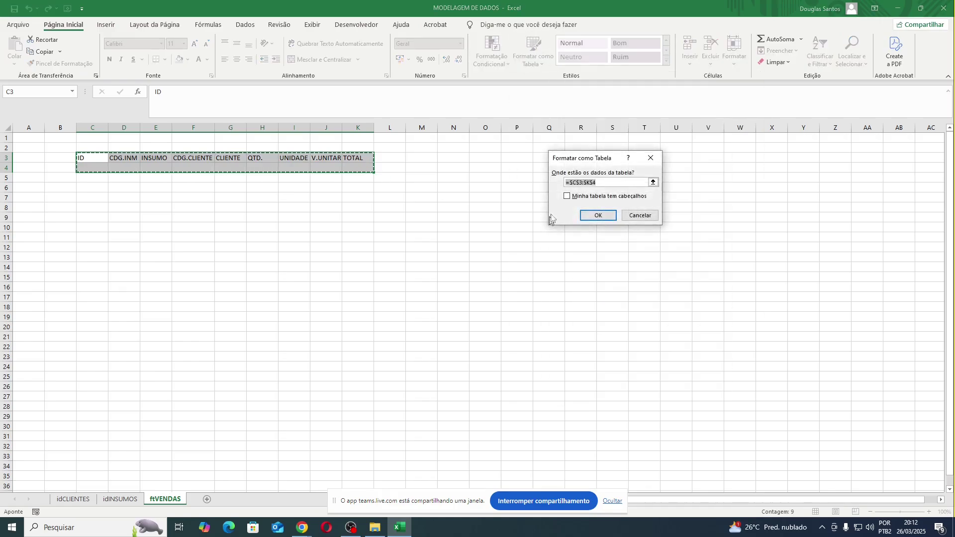
left_click(567, 197)
left_click(596, 216)
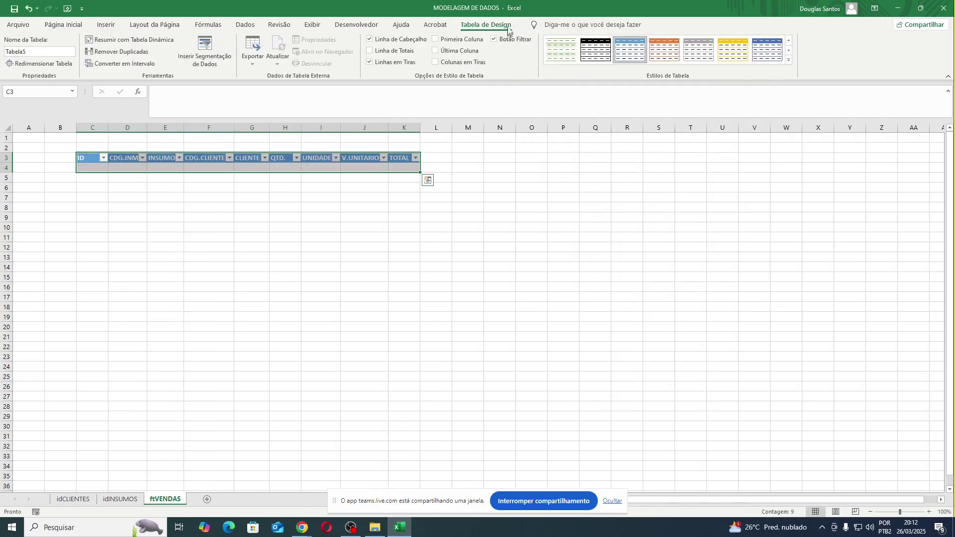
Name the new sales table ftVENDAS.
left_click(30, 52)
type("ftVENDAS")
key("Return")
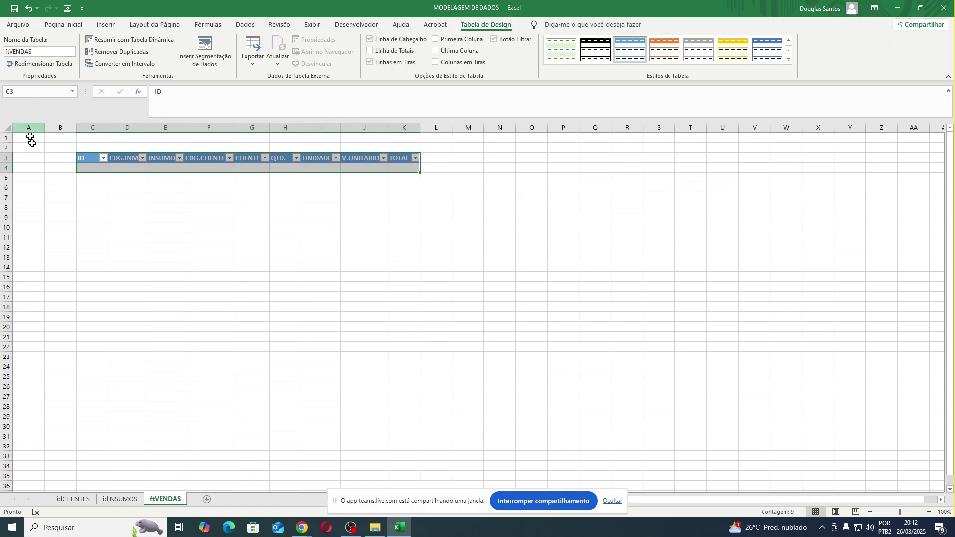
left_click(165, 227)
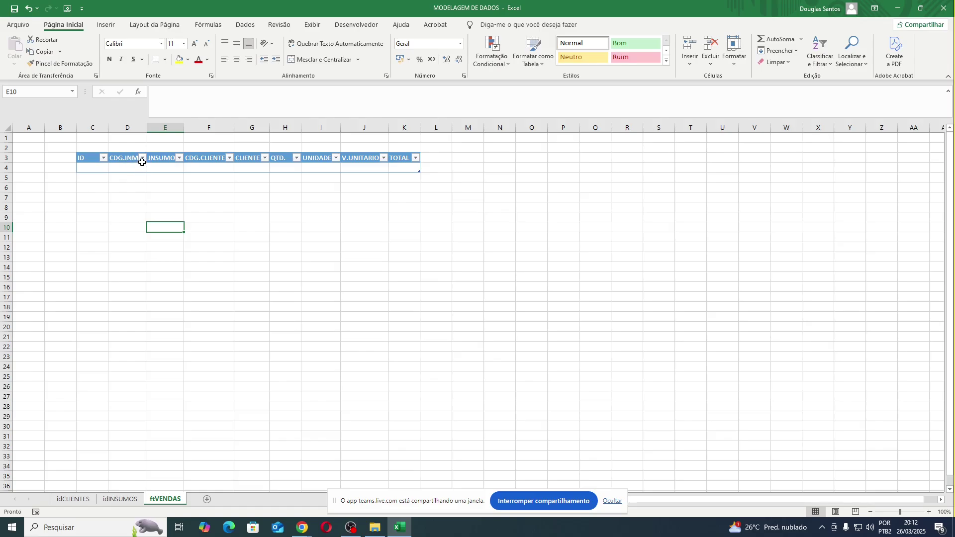
Insert a column between ID and CDG.INM, give it the header N.F and widen it.
right_click(138, 129)
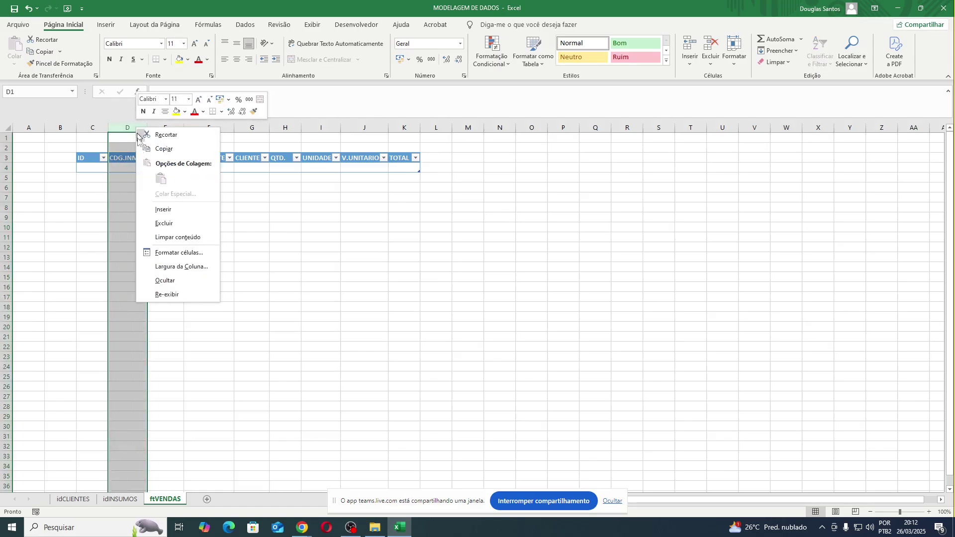
left_click(166, 208)
left_click(127, 157)
type("N")
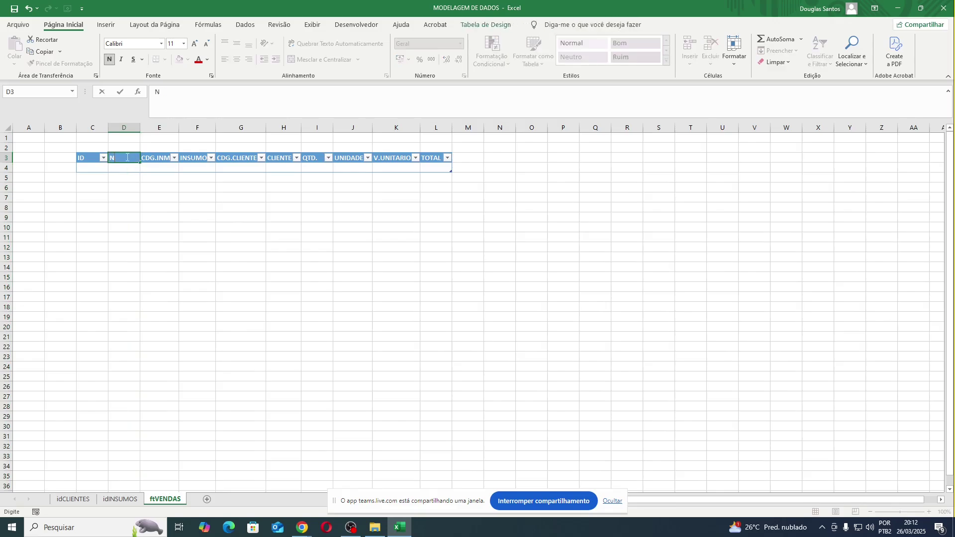
type(".F")
key("Return")
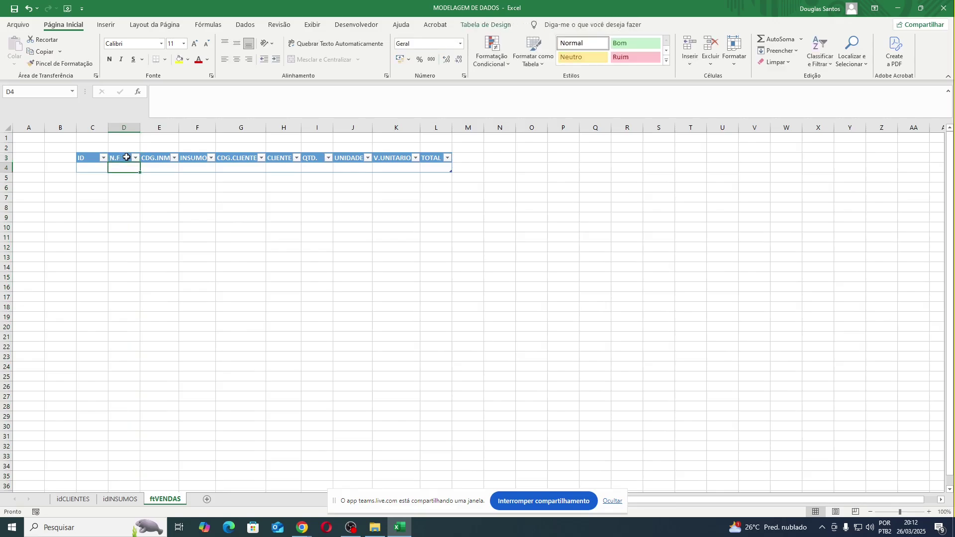
left_click(162, 206)
left_click_drag(143, 128, 162, 129)
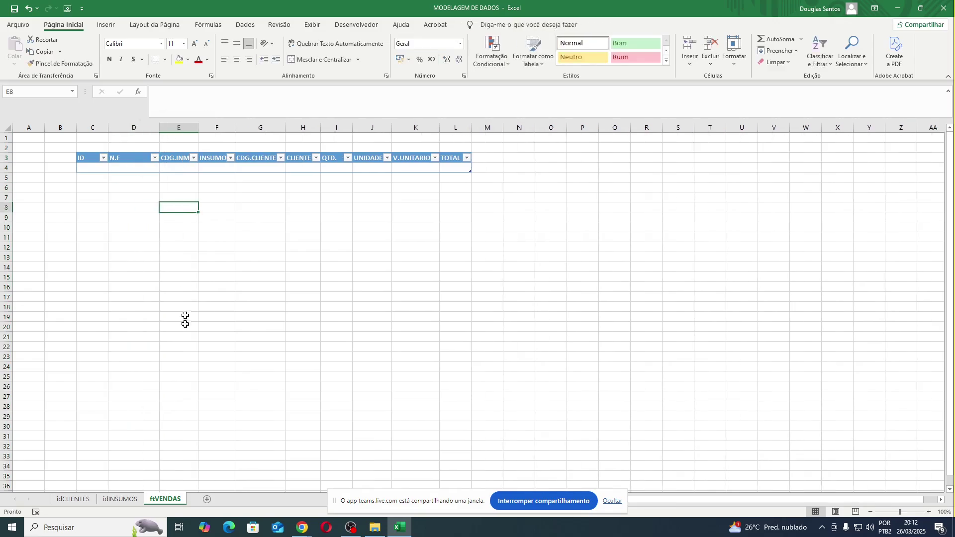
Add a new sheet after ftVENDAS and name it idNF.
left_click(197, 395)
left_click(206, 499)
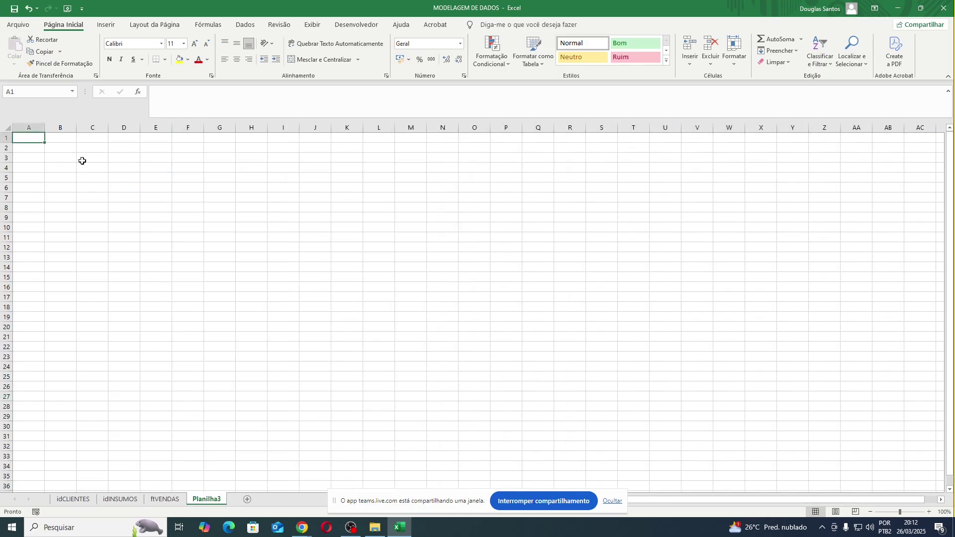
double_click(218, 498)
type("idNF")
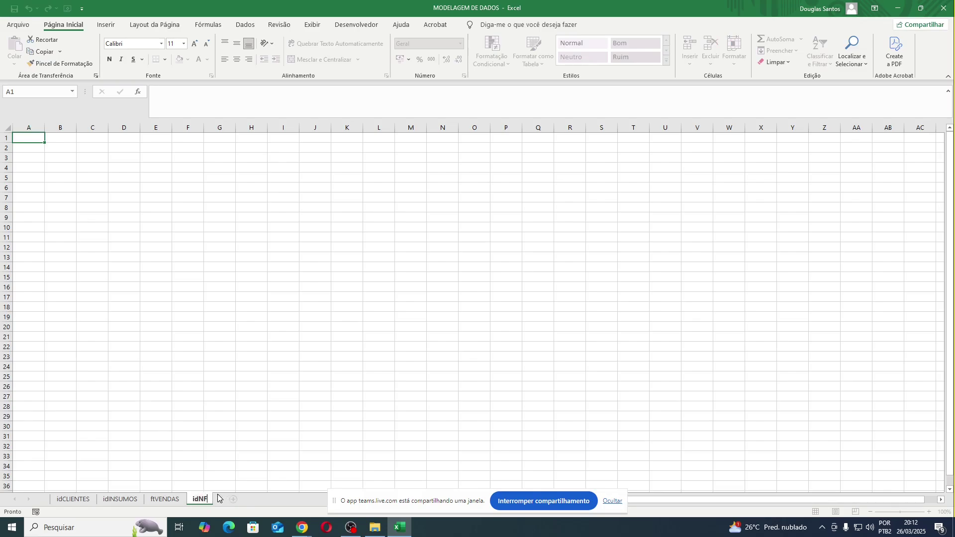
key("Return")
On the idNF sheet, enter the header N.F in D3 and VALOR TOTAL in E3.
left_click(81, 159)
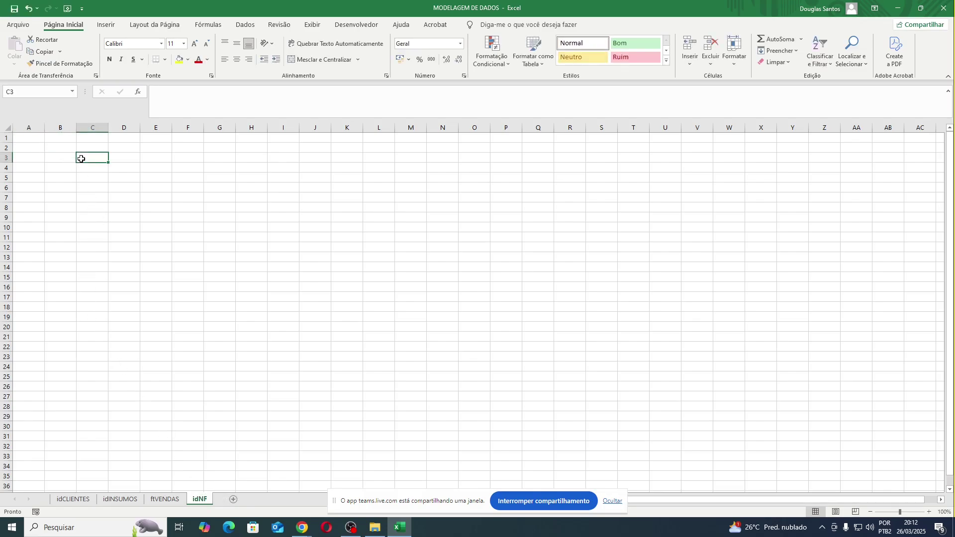
key("Right")
type("N")
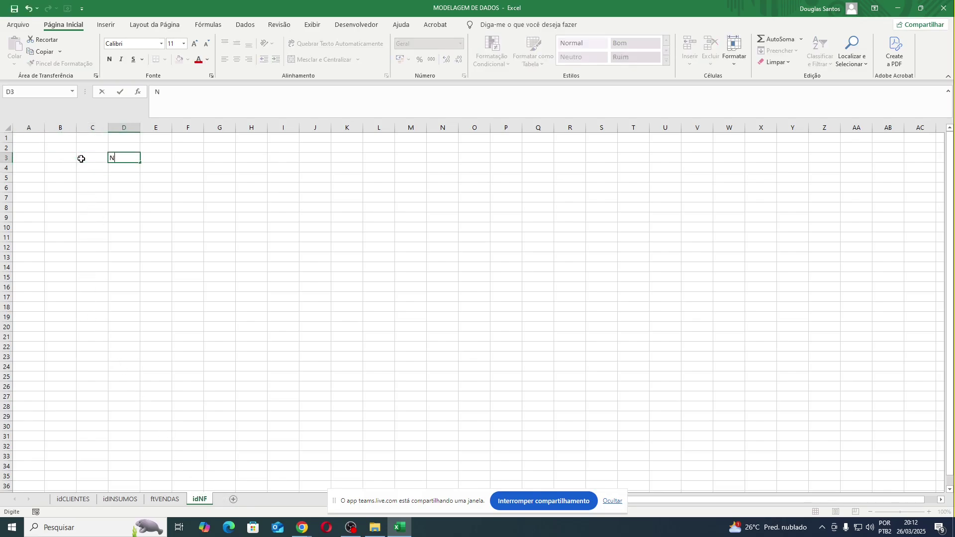
key("Tab")
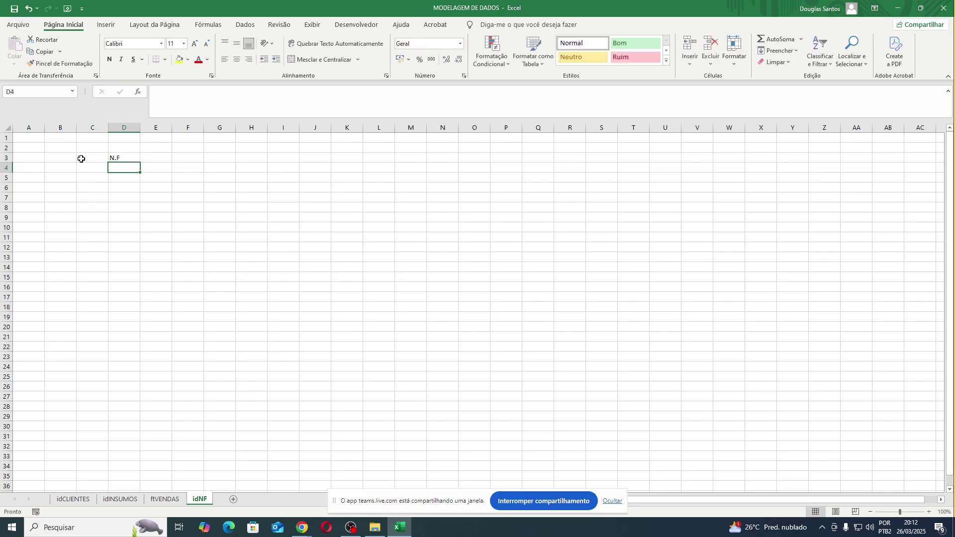
type("DESCRIÇÃO")
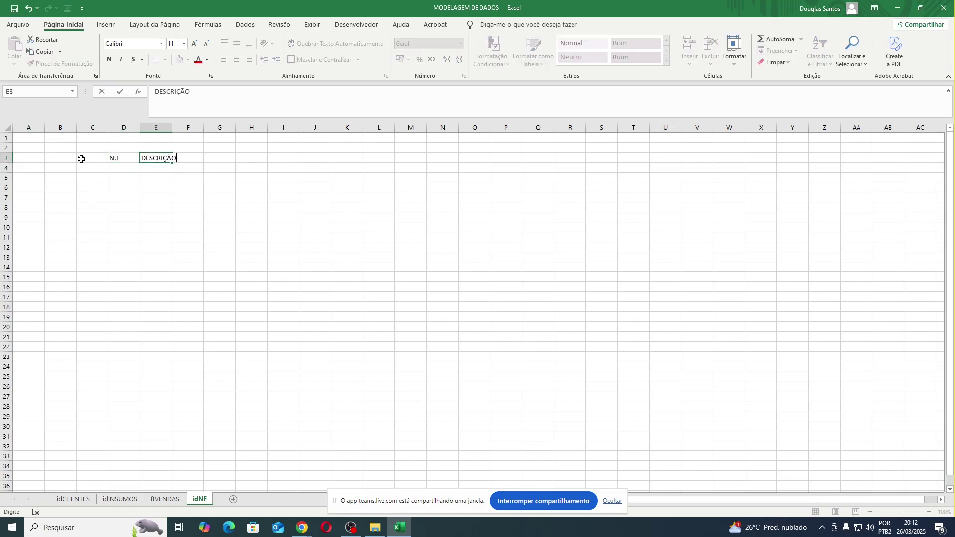
key("Escape")
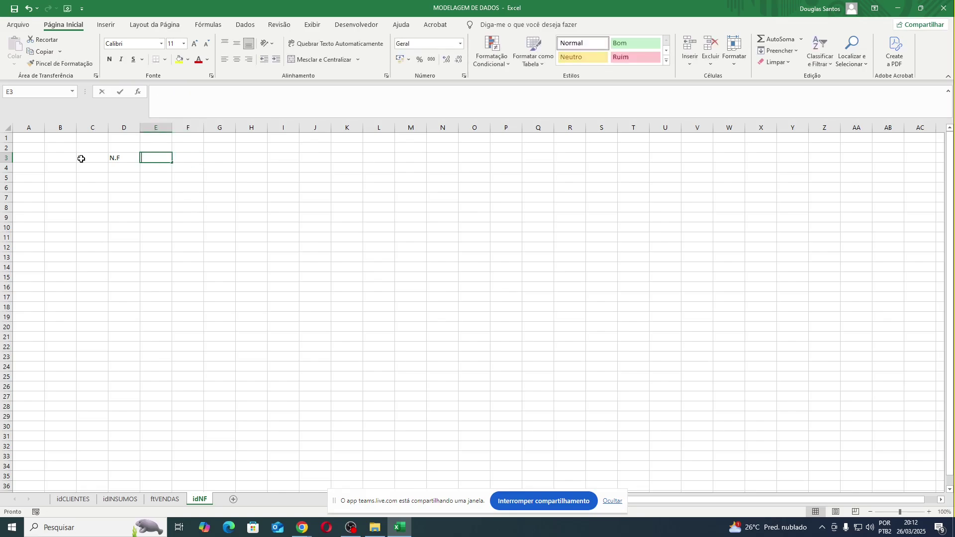
type("VA")
type("VALOR TOTAL")
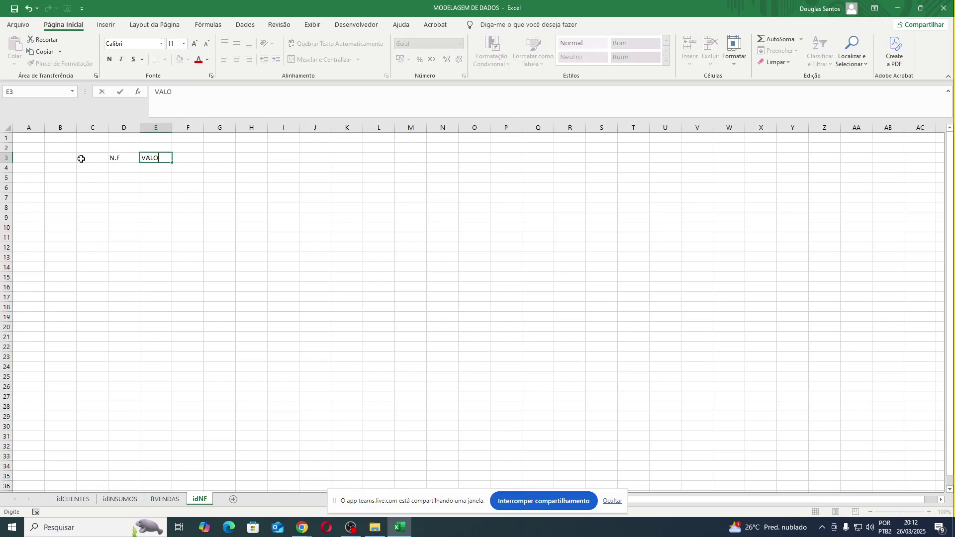
key("Return")
Continue the header row with DATA in F3, CLIENTE in G3 and METODO in H3.
key("Right")
key("Up")
type("DAT")
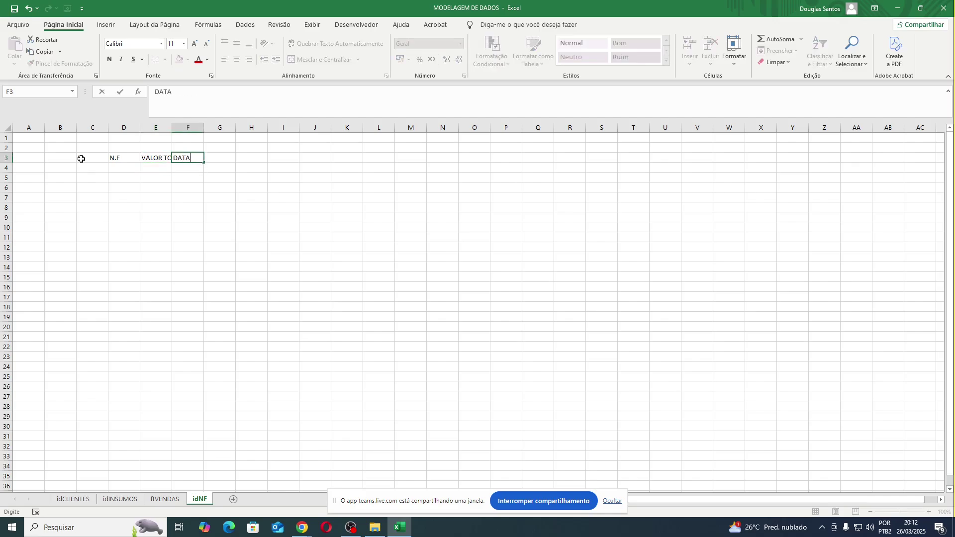
key("Return")
key("Right")
key("Up")
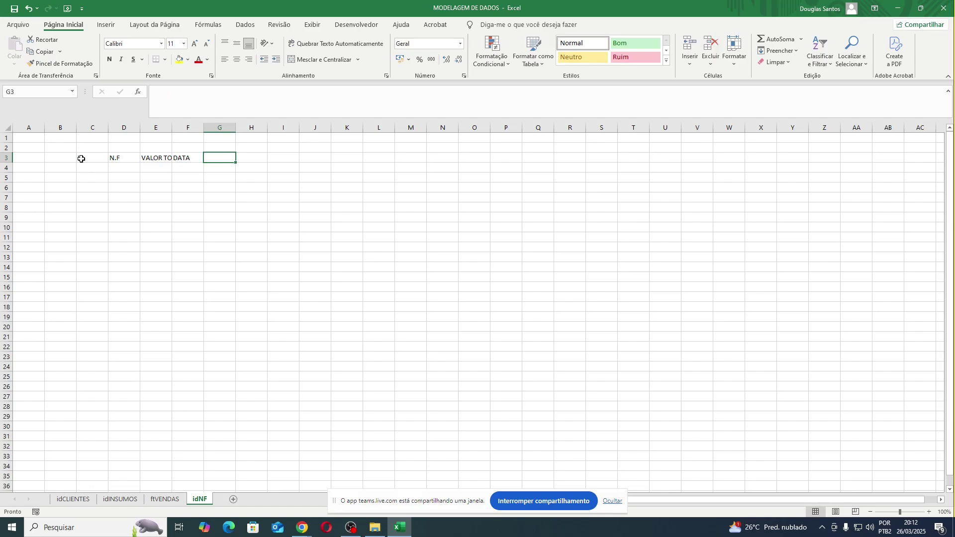
type("CLIENTE")
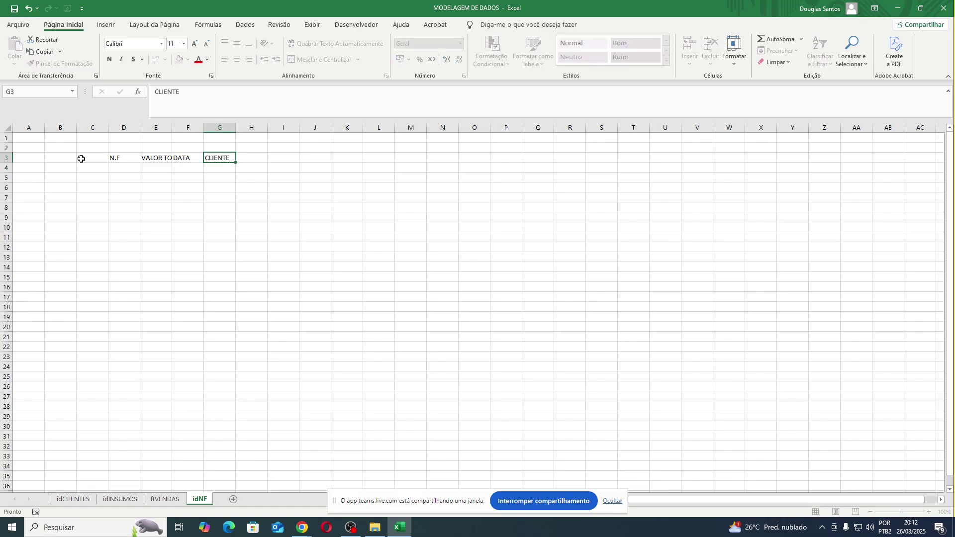
key("Return")
key("Up")
key("Right")
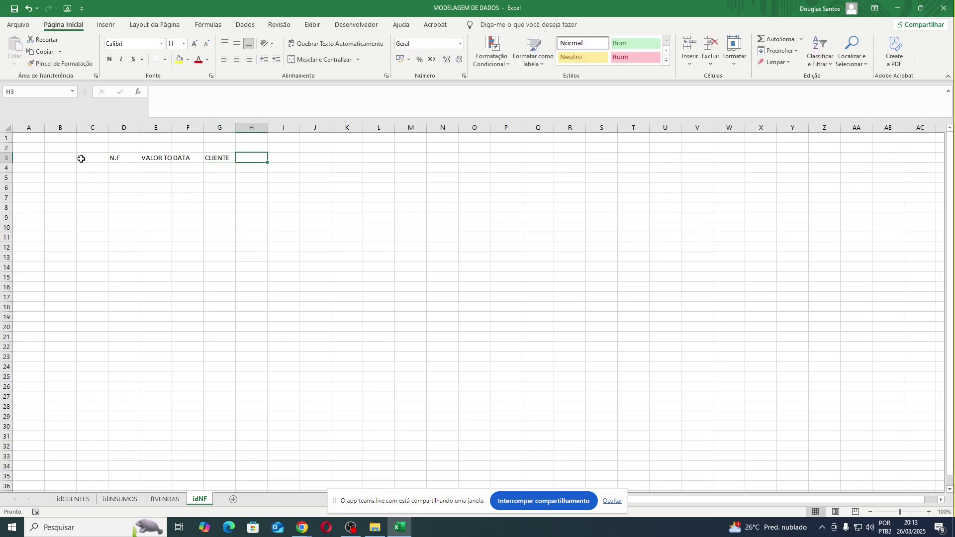
type("METODO")
key("Return")
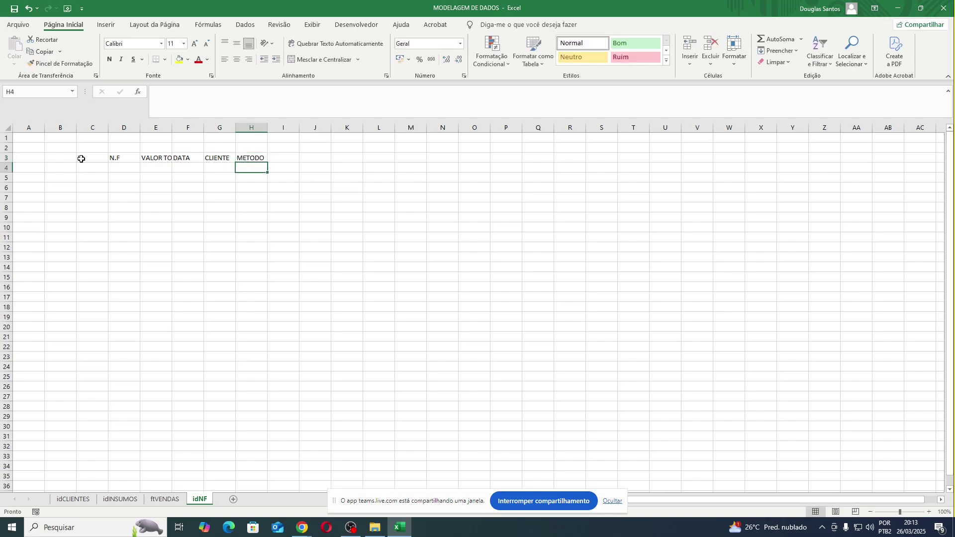
key("Up")
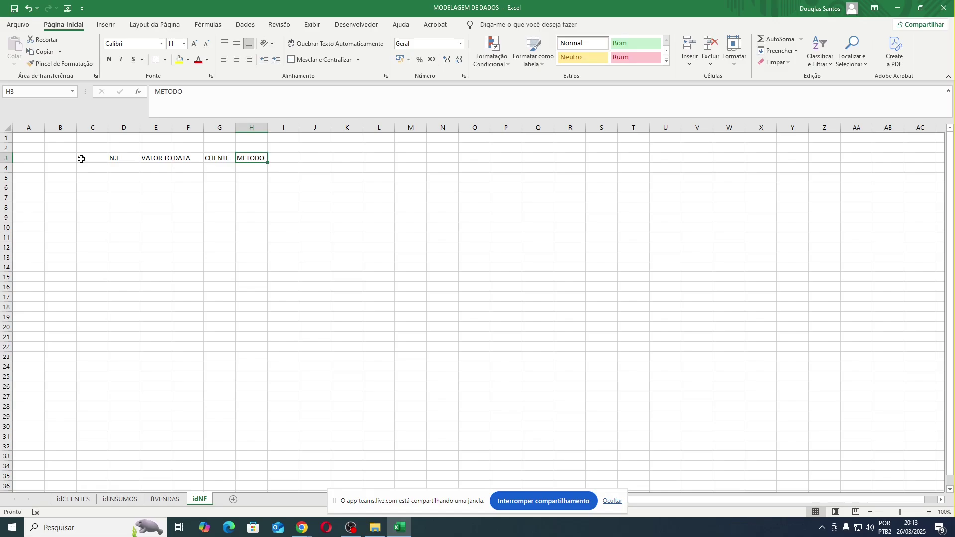
key("Right")
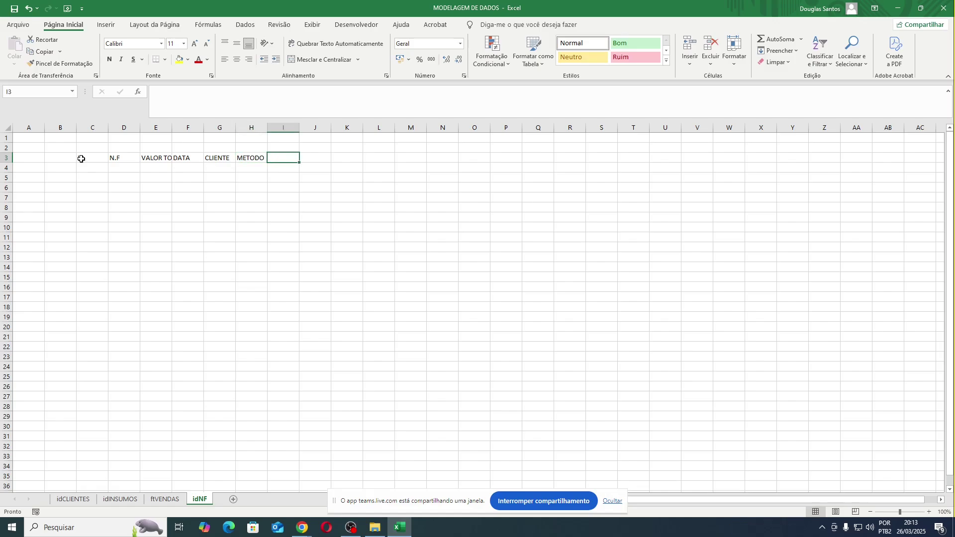
type("PRAZO")
key("Escape")
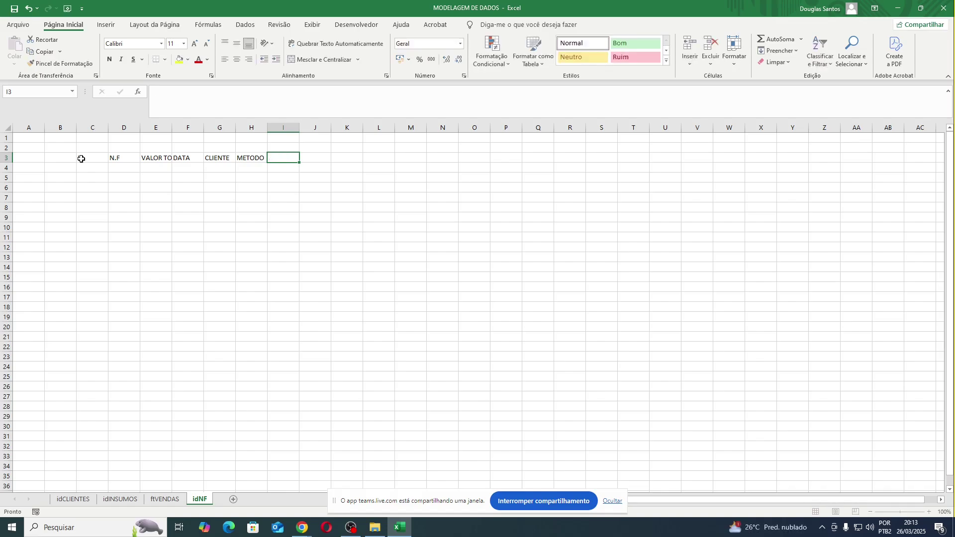
Complete the header row with ID in C3 and enter XXX1, XXX2 and XXX3 under N.F in D4:D6.
left_click(114, 169)
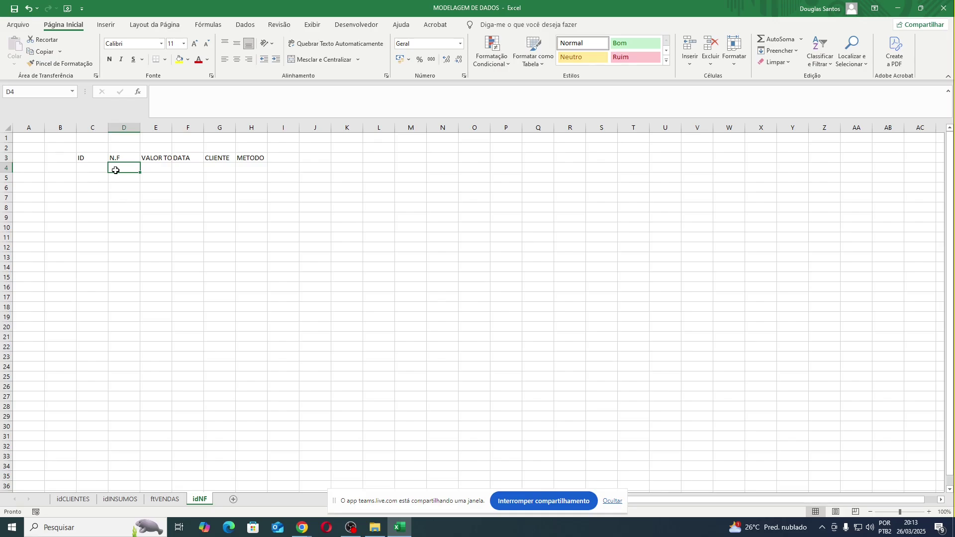
type("XXX1")
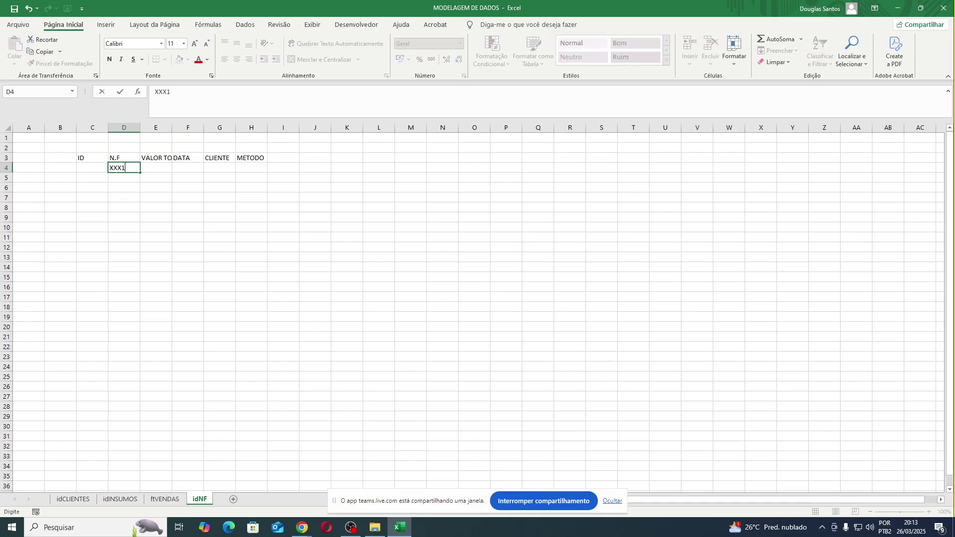
key("Return")
type("XXX2")
key("Return")
type("XXX")
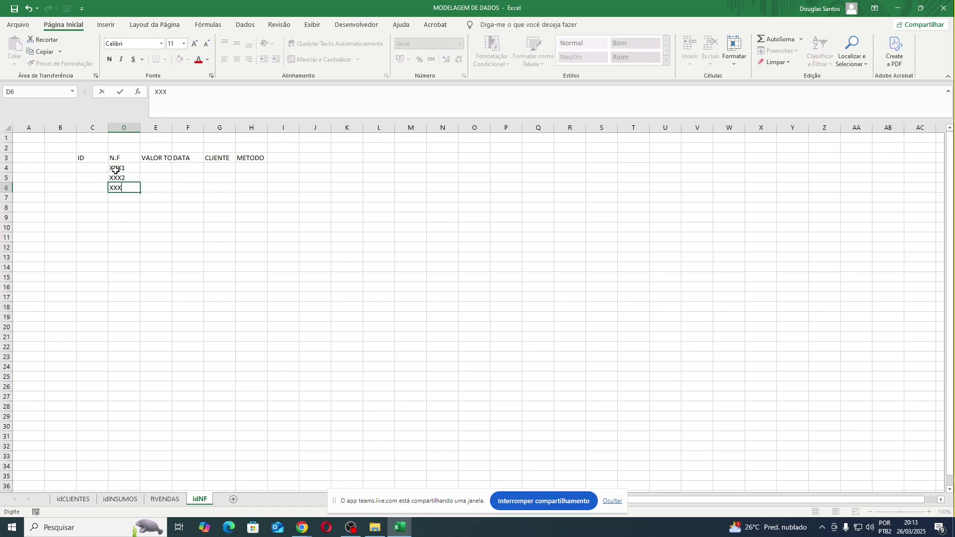
key("Return")
Widen the VALOR TOTAL column to fit its header and enter 381, 1280 and 957 in E4:E6.
key("Up")
key("Right")
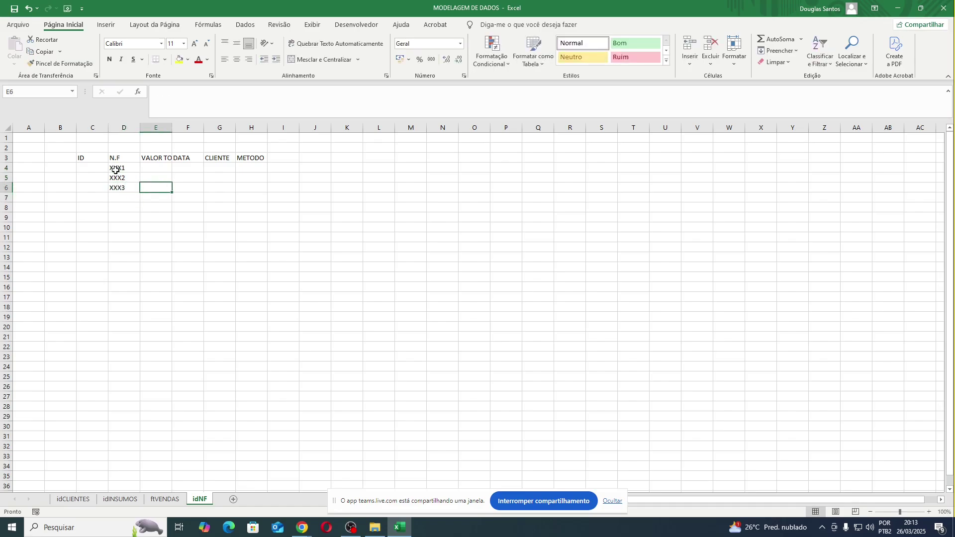
left_click_drag(172, 127, 186, 127)
key("Up")
key("Up")
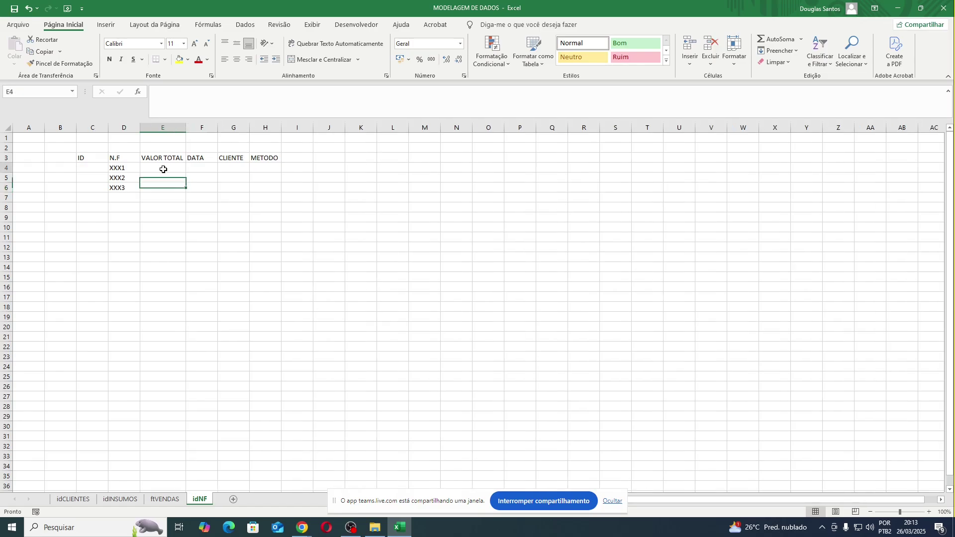
type("381")
key("Return")
type("1280")
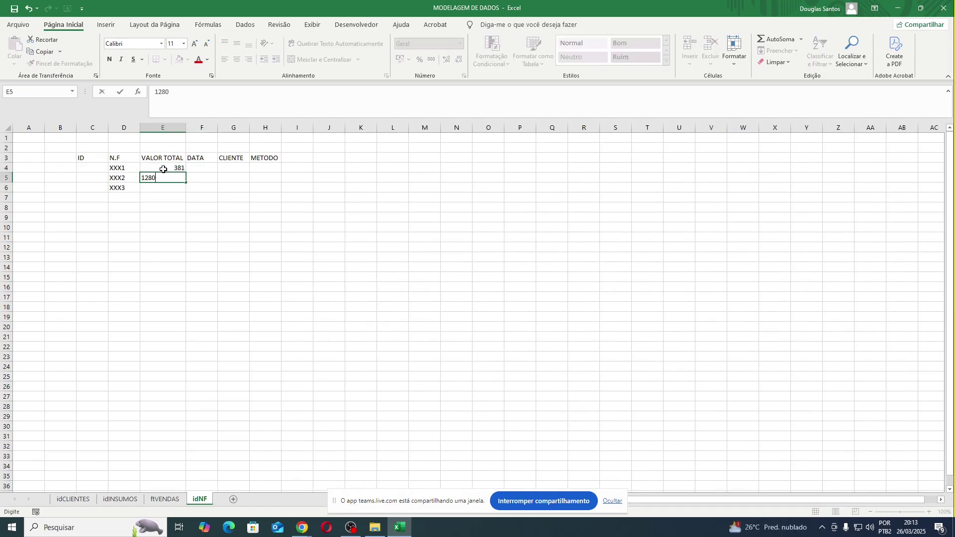
key("Return")
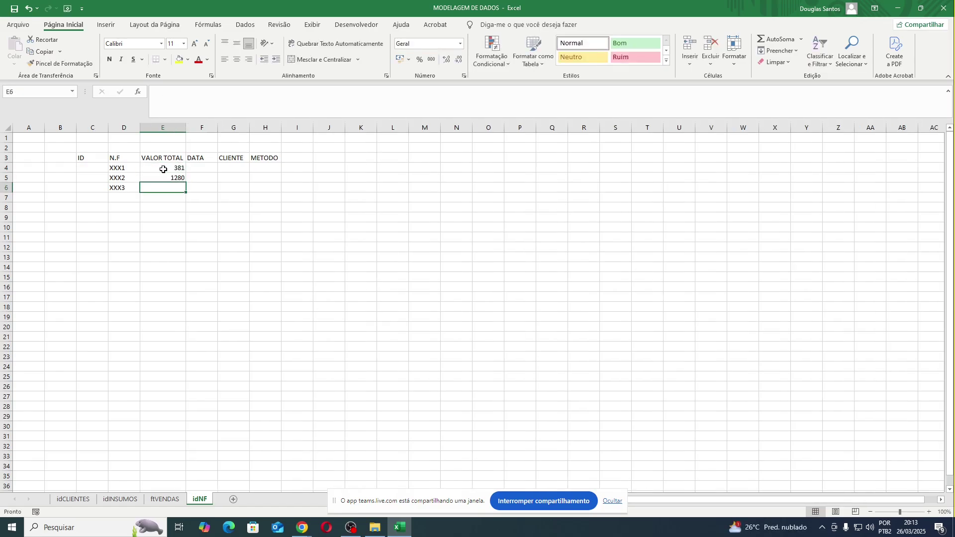
type("957")
key("Return")
key("Up")
key("Up")
key("Up")
key("Right")
type("10")
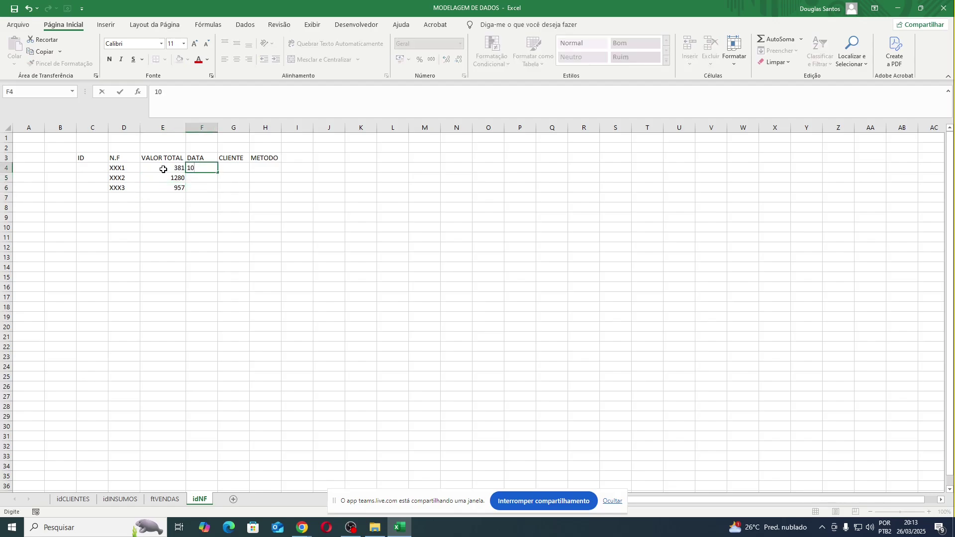
key("Escape")
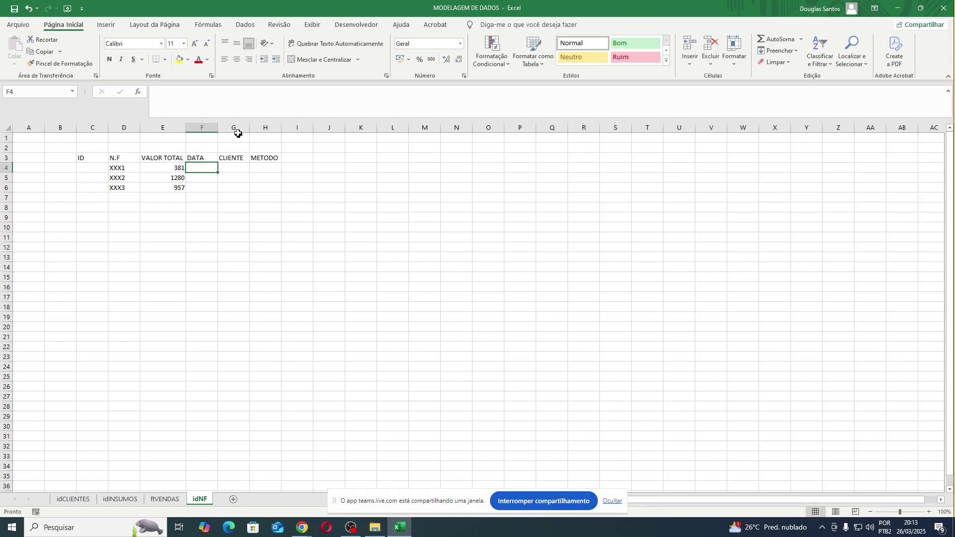
Insert a column between DATA and CLIENTE and give it the header HORA.
right_click(238, 133)
left_click(262, 211)
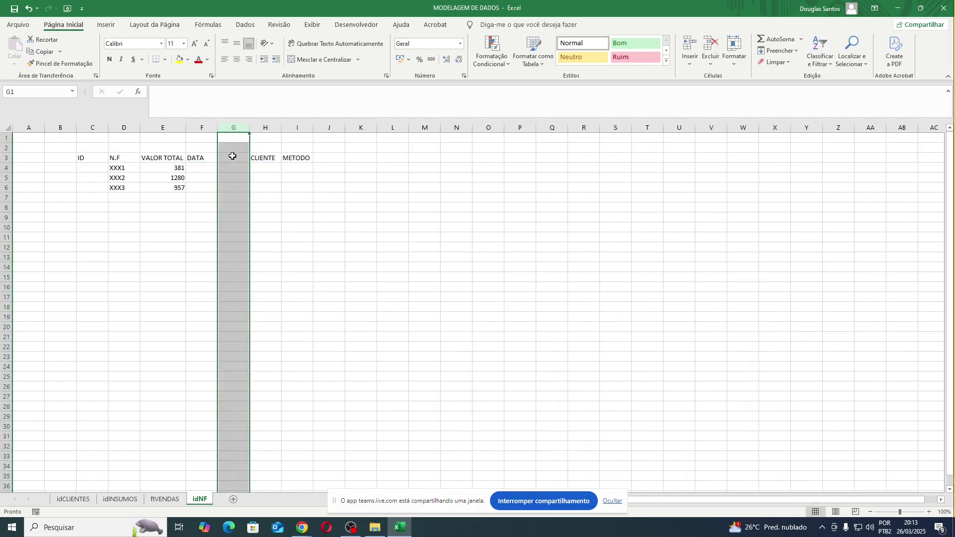
left_click(232, 156)
type("HORA")
key("Return")
Enter the date 26/03/2025 in F4 and copy it down through F6.
key("Left")
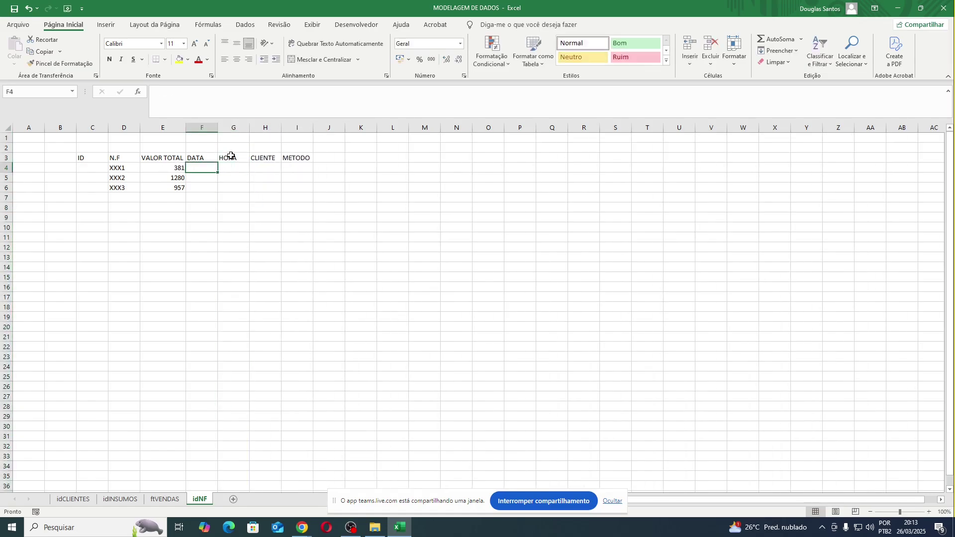
type("26/")
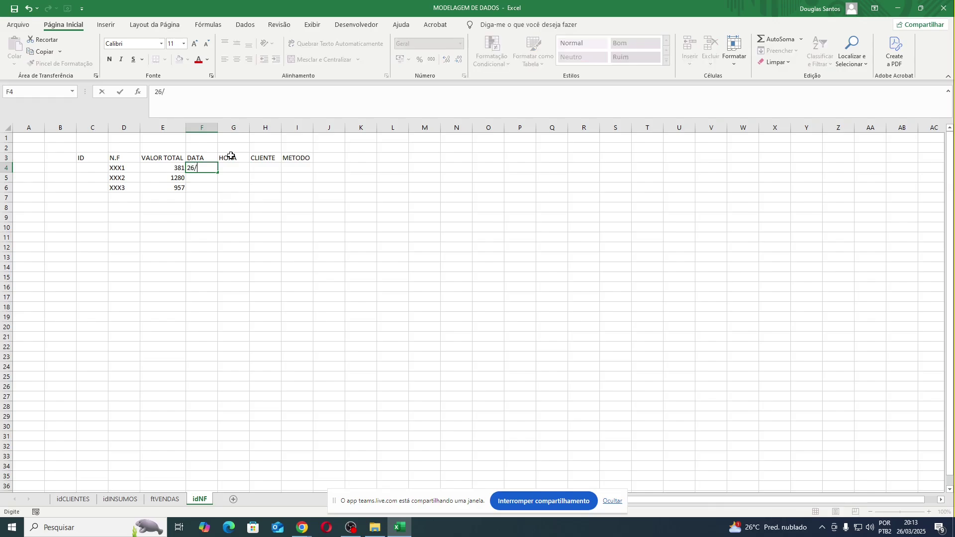
type("03/2025")
key("ctrl+Return")
key("ctrl+c")
key("shift+Down")
key("shift+Down")
key("ctrl+v")
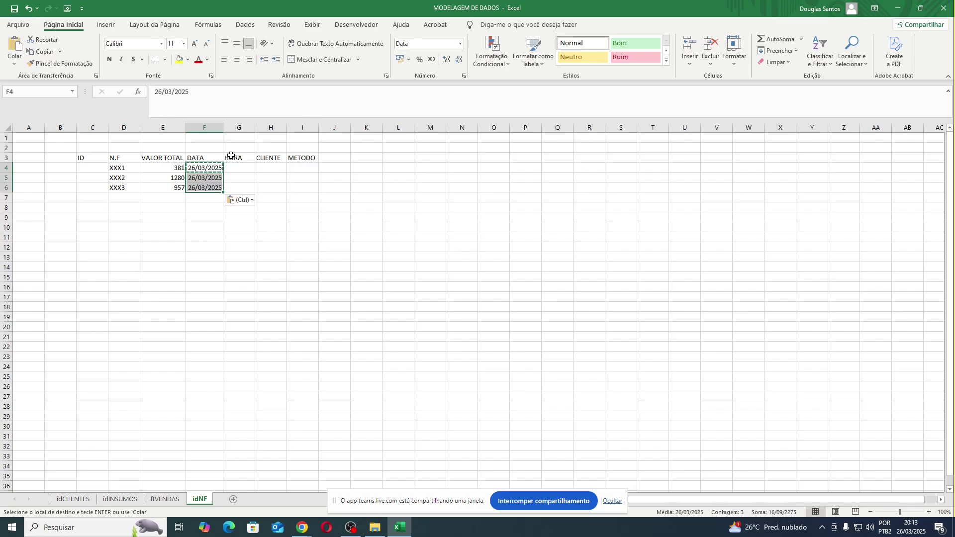
key("Escape")
Fill the HORA column with 8:00, 9:40 and 13:00 in G4:G6.
key("Right")
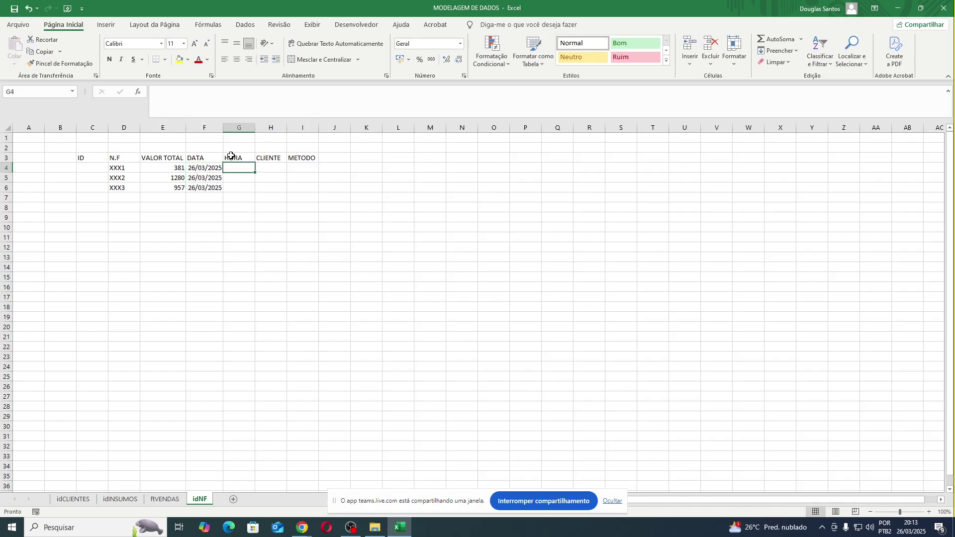
type("8:0")
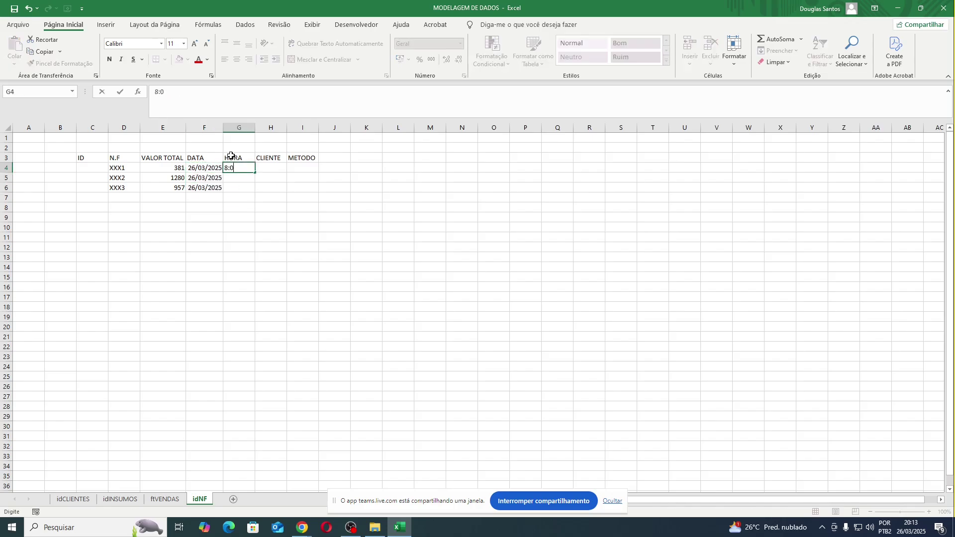
type("0")
key("Return")
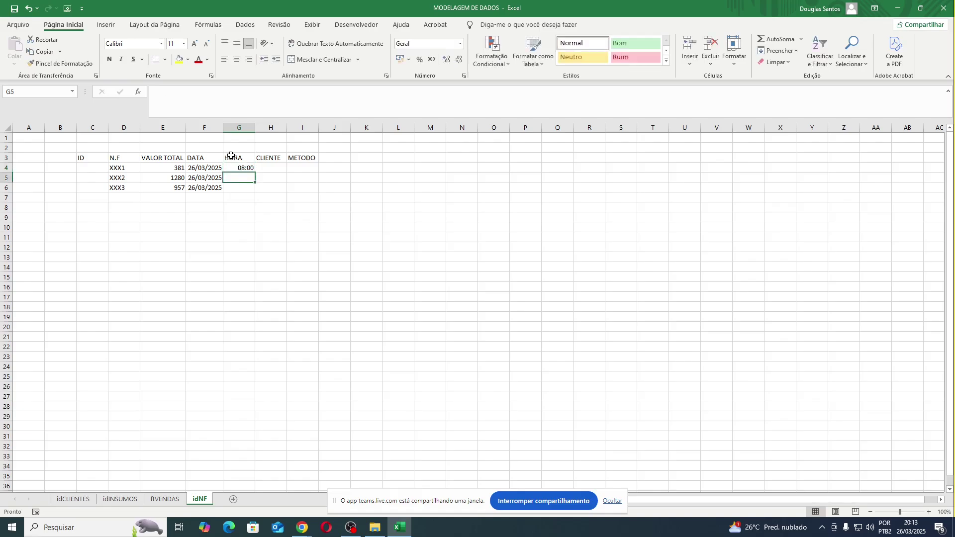
type("9")
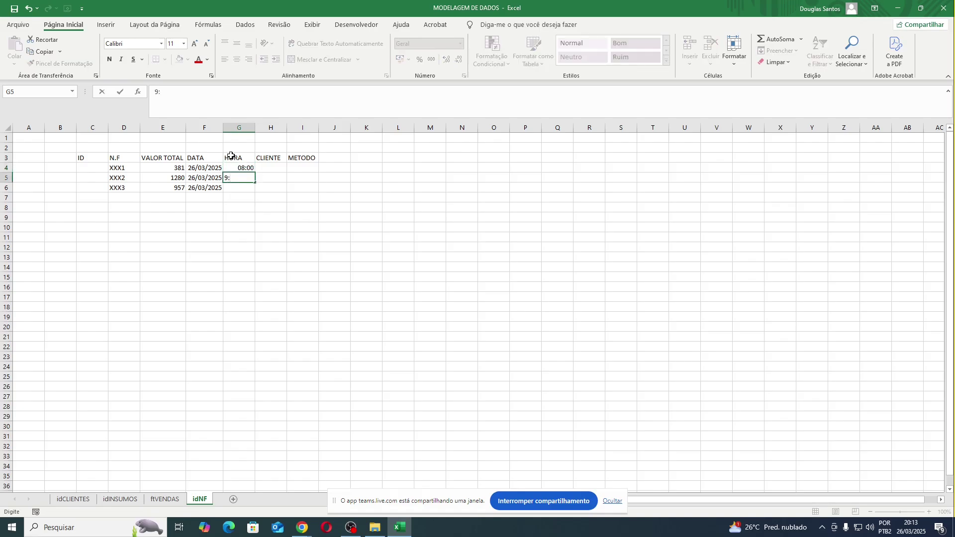
type(":40")
key("Return")
type("13")
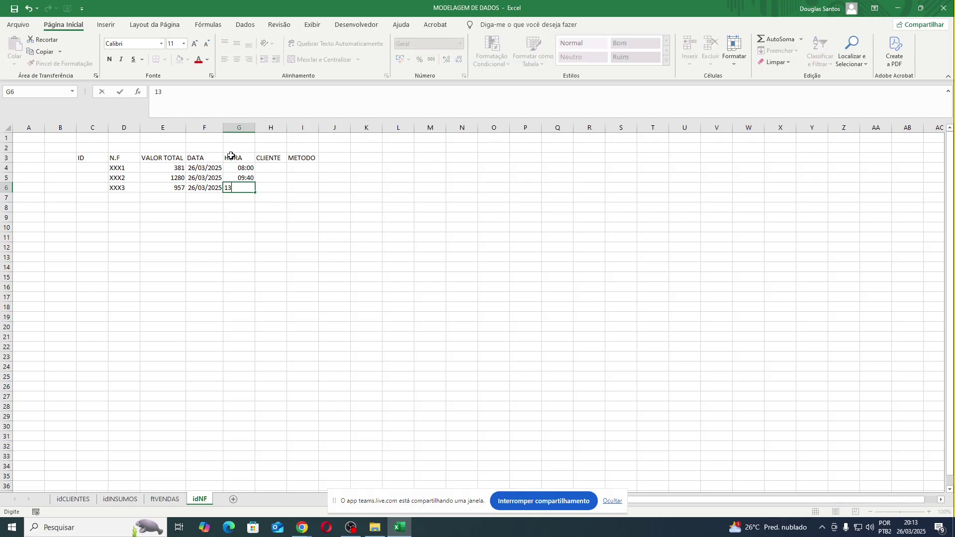
type(":00")
key("ctrl+Return")
key("Right")
key("Up")
key("Up")
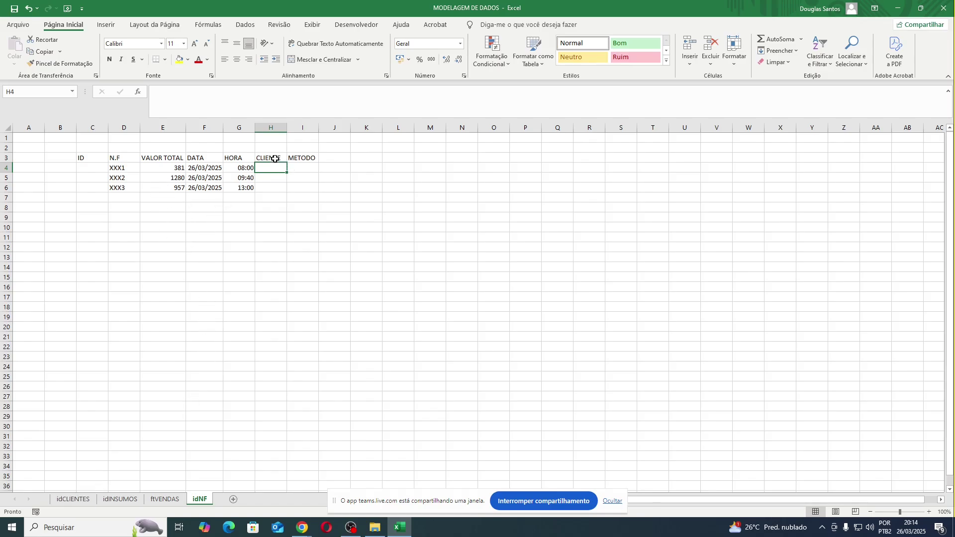
Copy the client codes AG.BR and AG.RJ from the idCLIENTES sheet into H4:H5 of the idNF sheet.
left_click(82, 501)
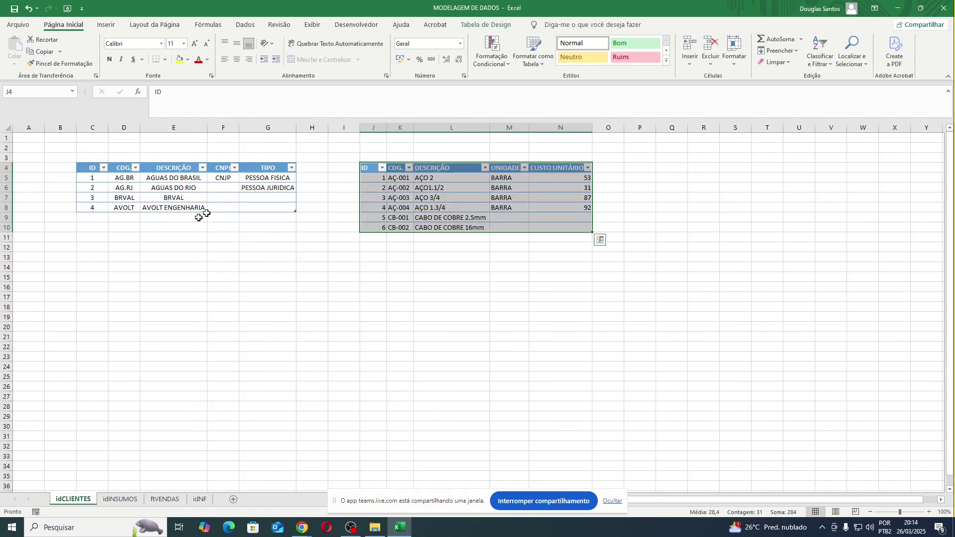
left_click(124, 179)
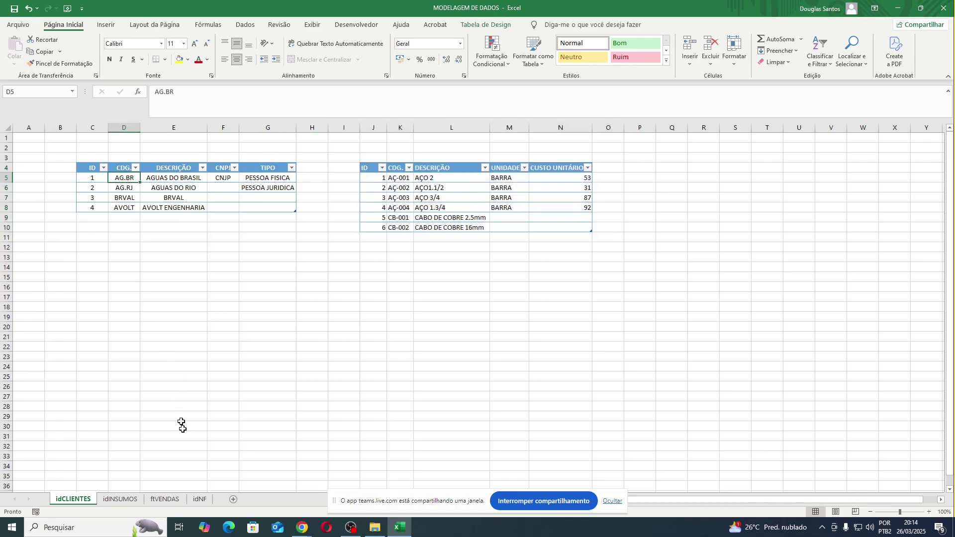
left_click(199, 500)
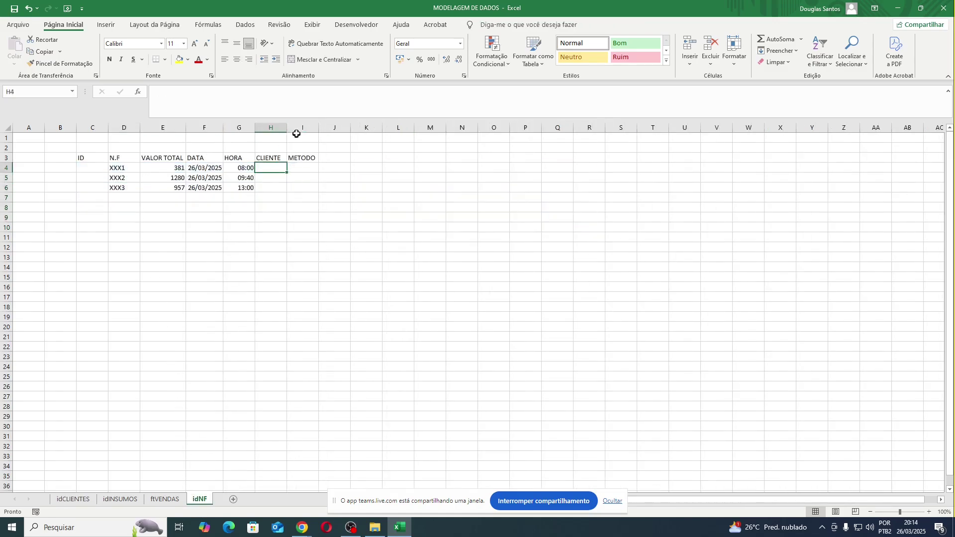
left_click(73, 499)
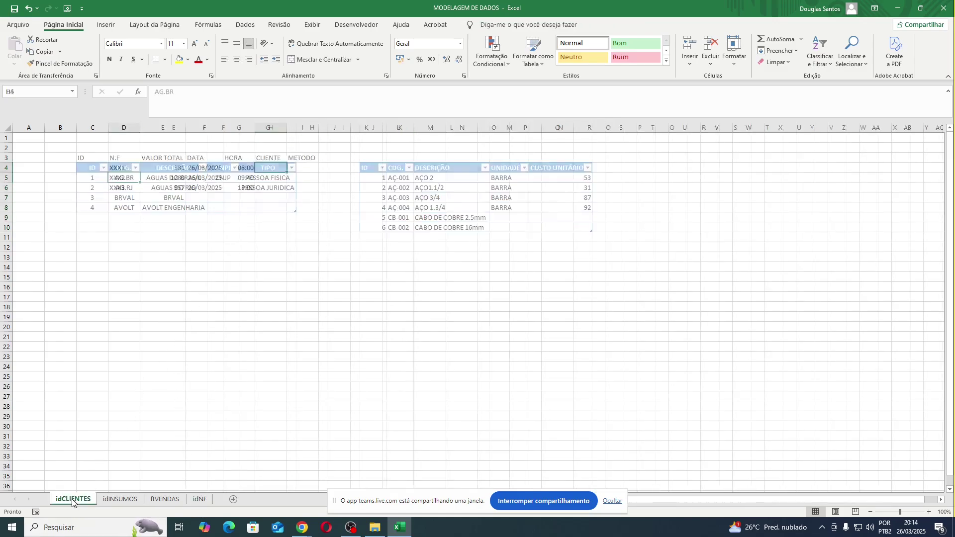
left_click(200, 499)
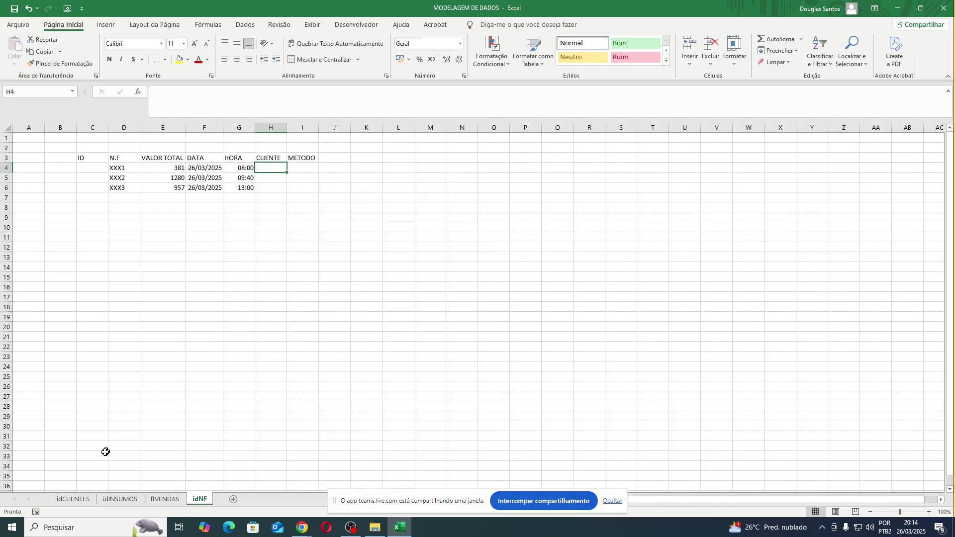
left_click(73, 499)
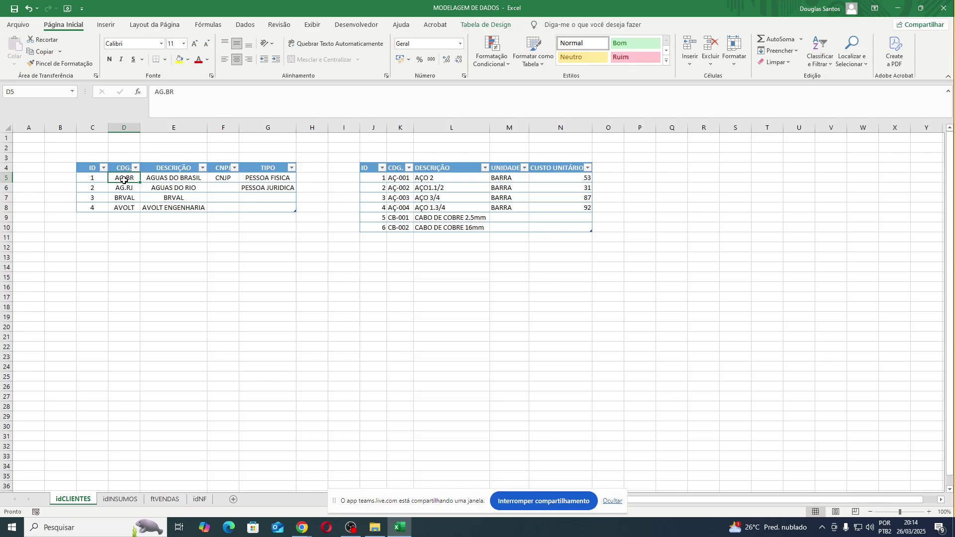
left_click_drag(125, 182, 129, 188)
key("ctrl+c")
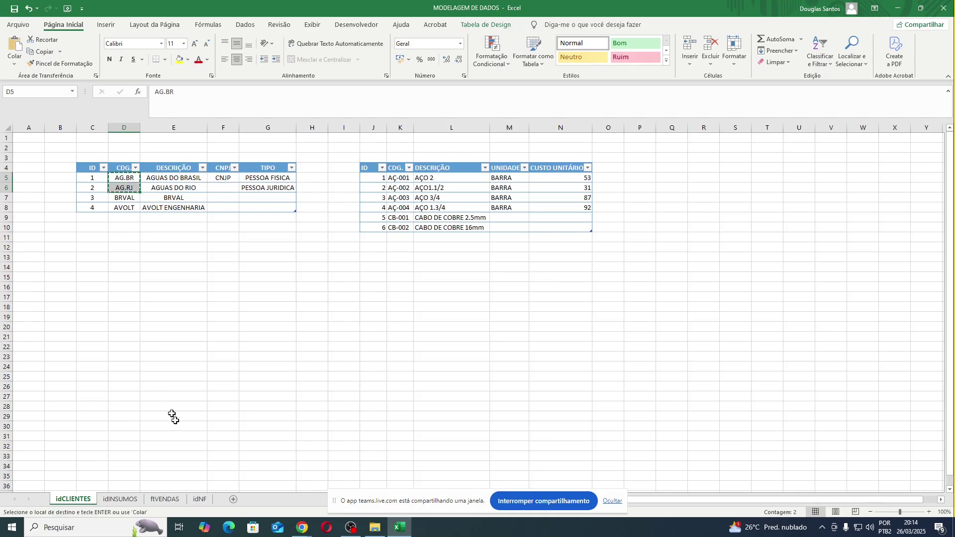
left_click(200, 499)
left_click(266, 169)
key("ctrl+v")
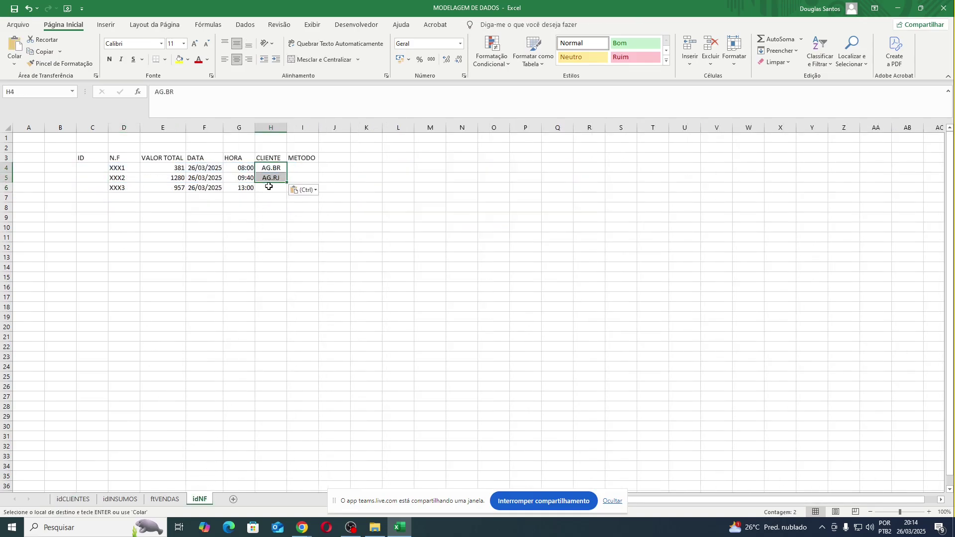
Copy the client code AG.RJ from H5 into H6 of the CLIENTE column.
left_click(270, 178)
key("ctrl+c")
left_click(270, 188)
key("ctrl+v")
key("Escape")
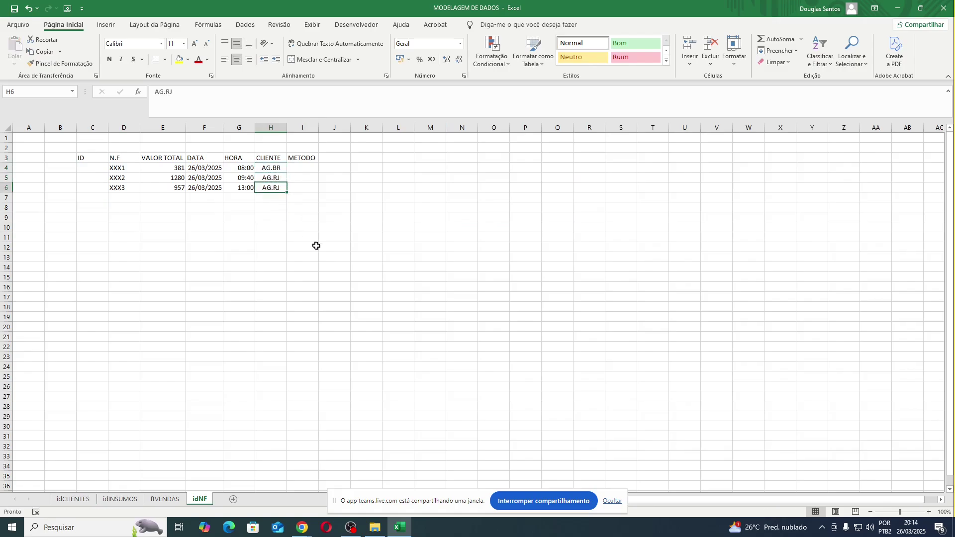
Compare the CLIENTE codes in the invoice table with the client table on the idCLIENTES sheet.
left_click(313, 247)
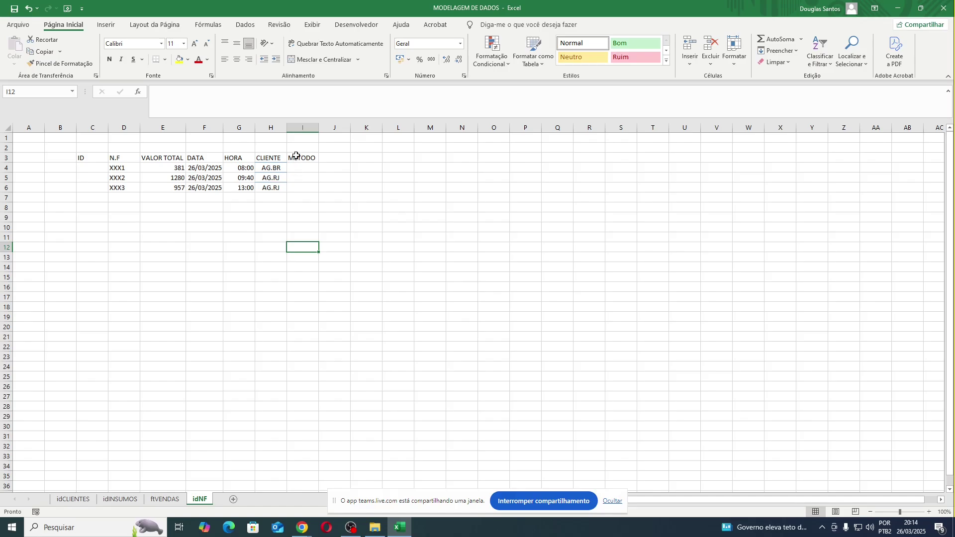
left_click_drag(273, 169, 273, 189)
left_click(73, 499)
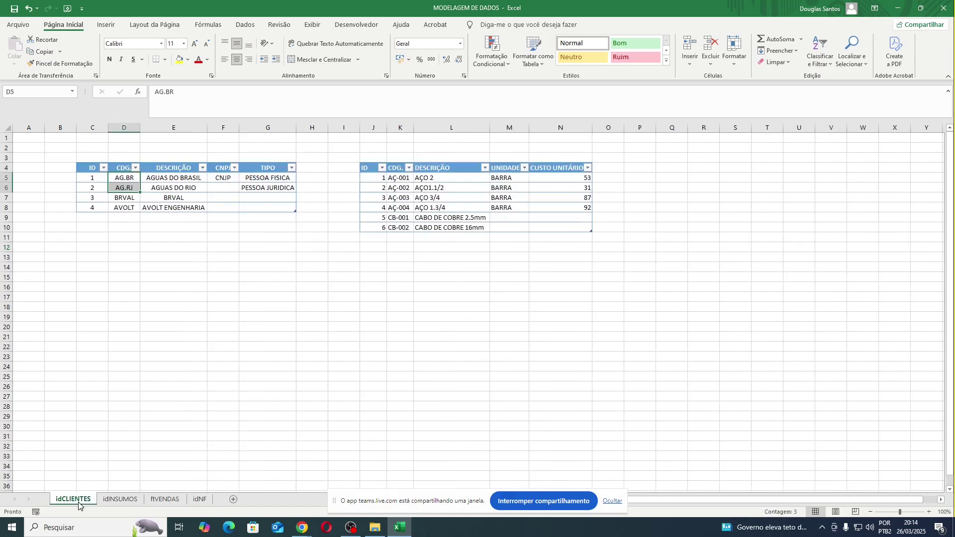
left_click(223, 336)
left_click(200, 499)
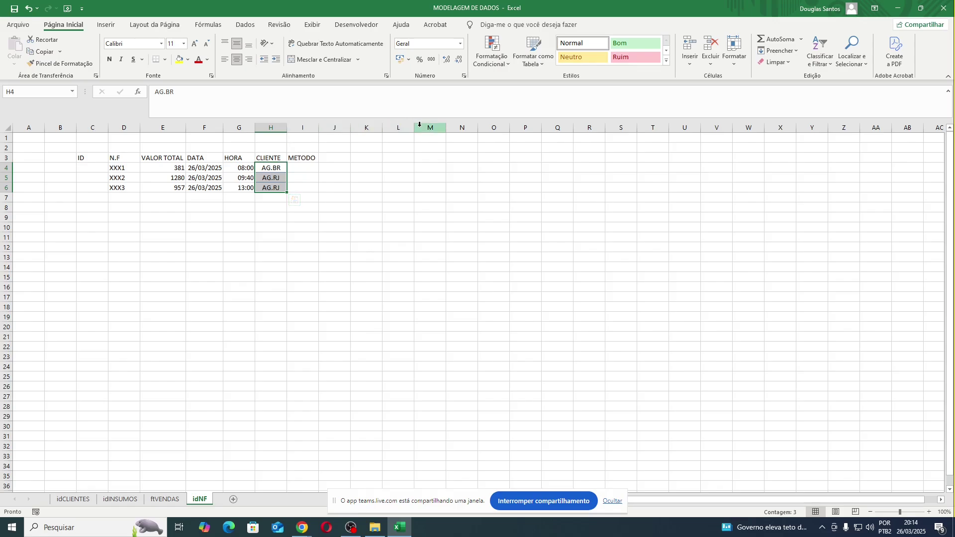
left_click(73, 499)
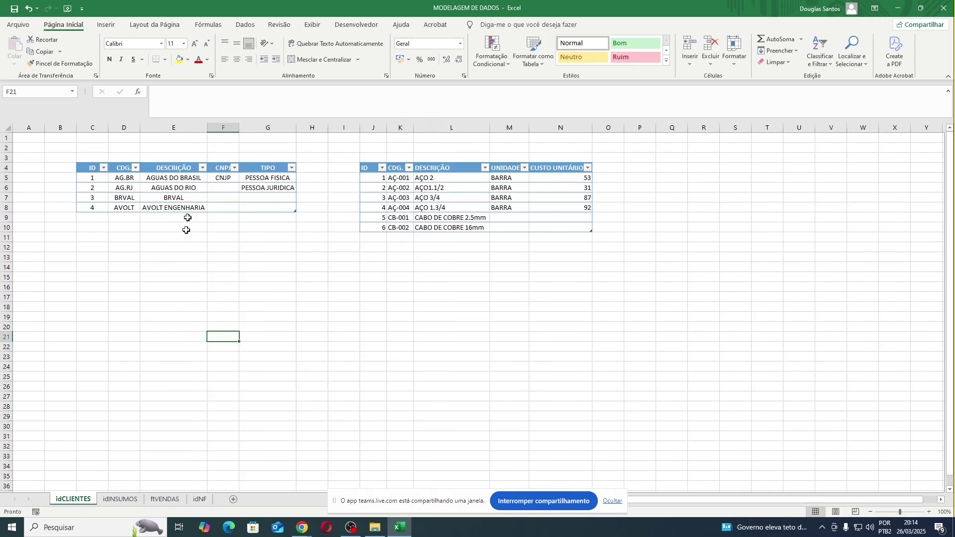
left_click(199, 500)
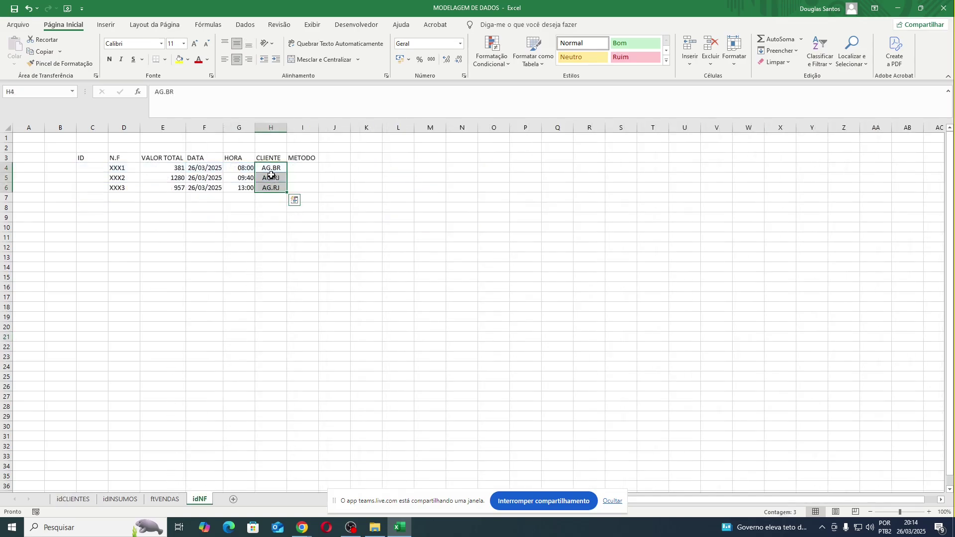
left_click_drag(271, 168, 273, 188)
Fill the METODO column with DEBITO, CREDITO and FATURADO in I4:I6.
left_click(312, 165)
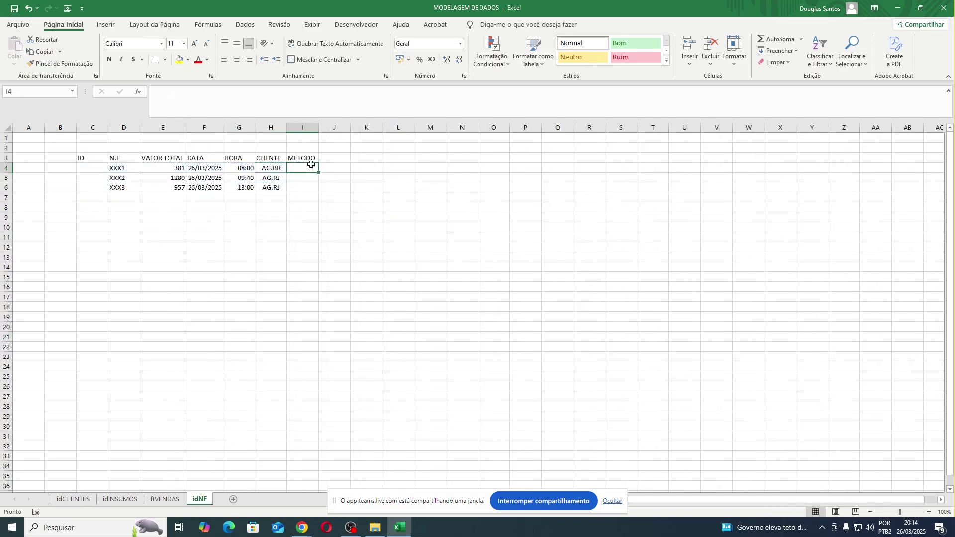
type("A VISTA")
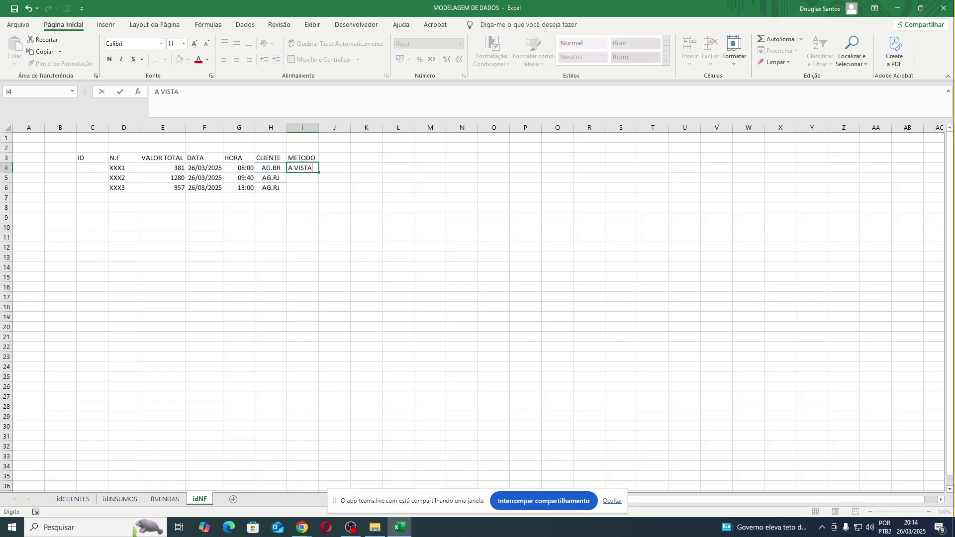
key("Escape")
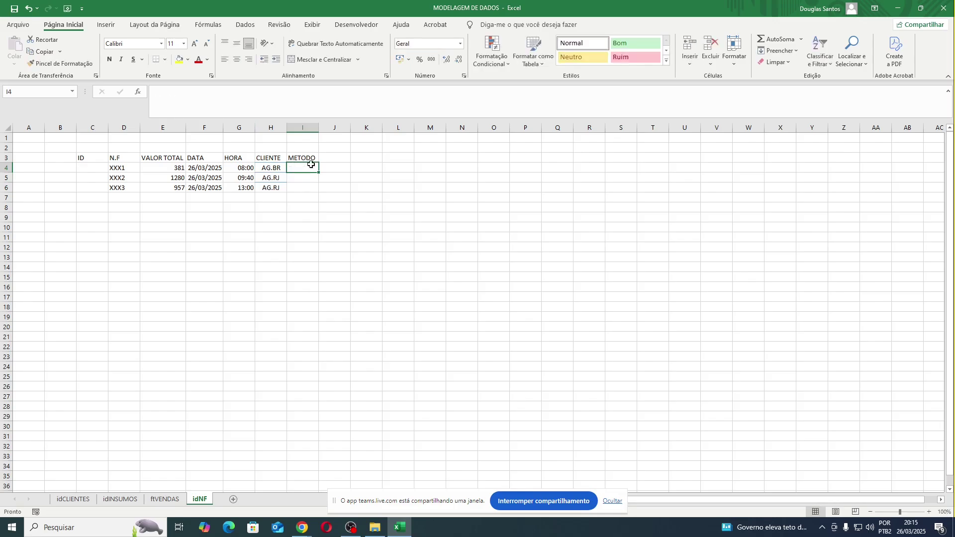
type("DEBITO")
key("Return")
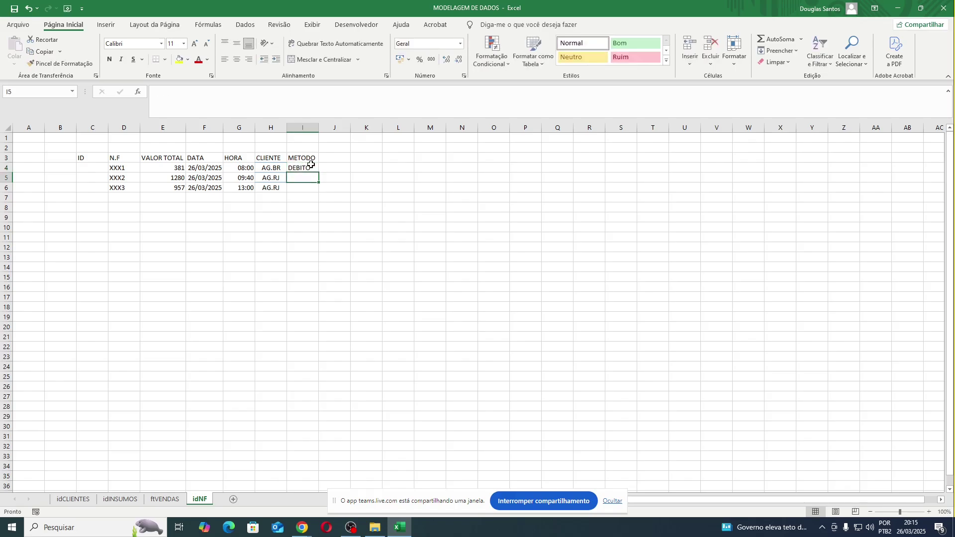
type("A")
type("REDITO")
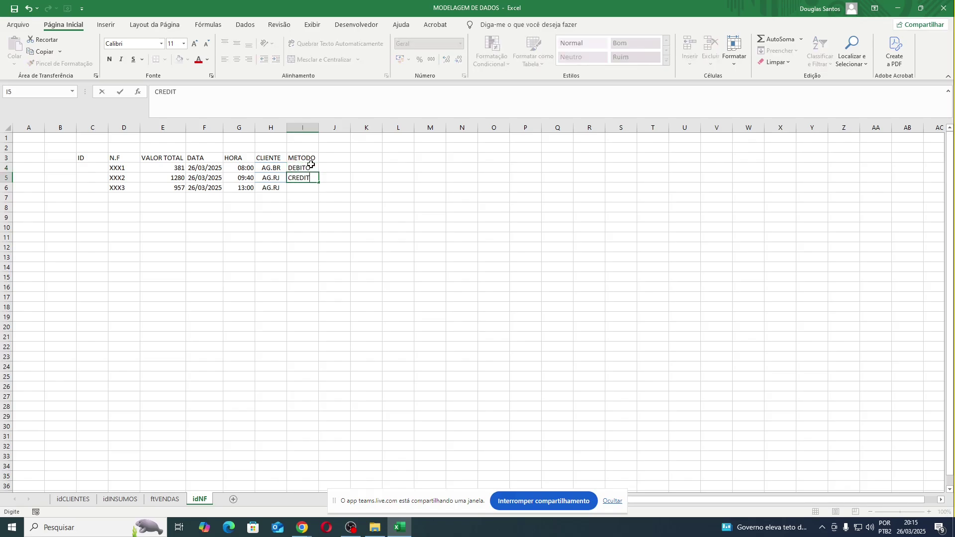
key("Return")
type("F")
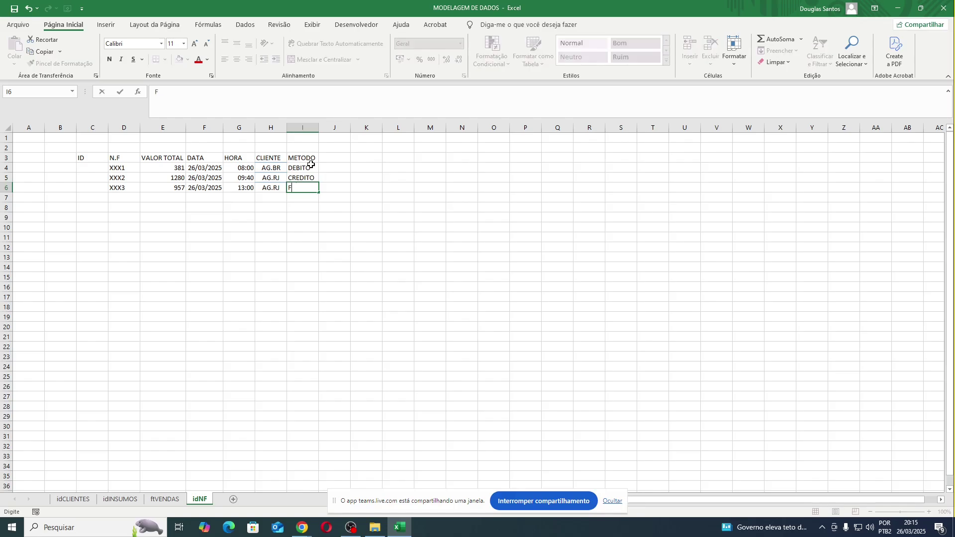
type("ATURADO")
key("Return")
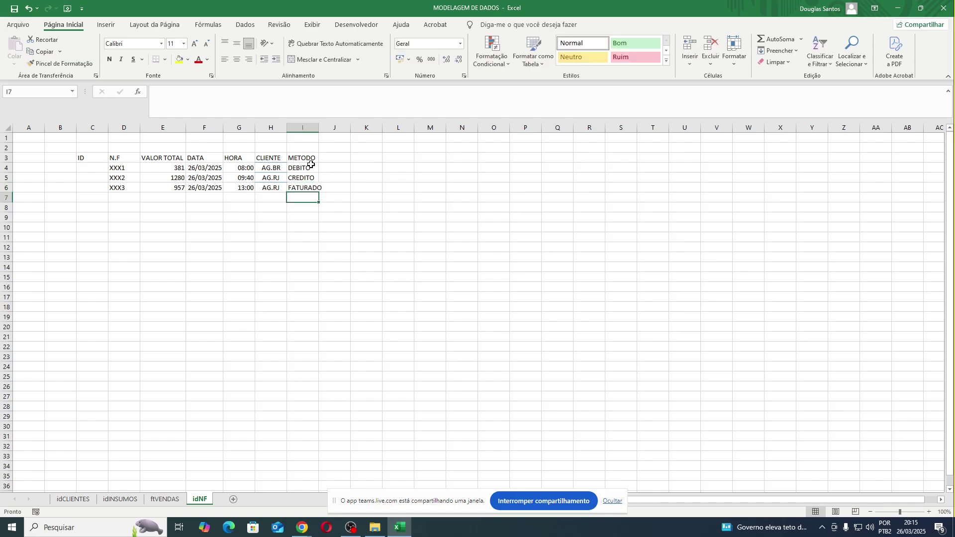
Number the invoices 1, 2 and 3 in the ID column, C4:C6.
left_click(97, 168)
type("1")
key("Return")
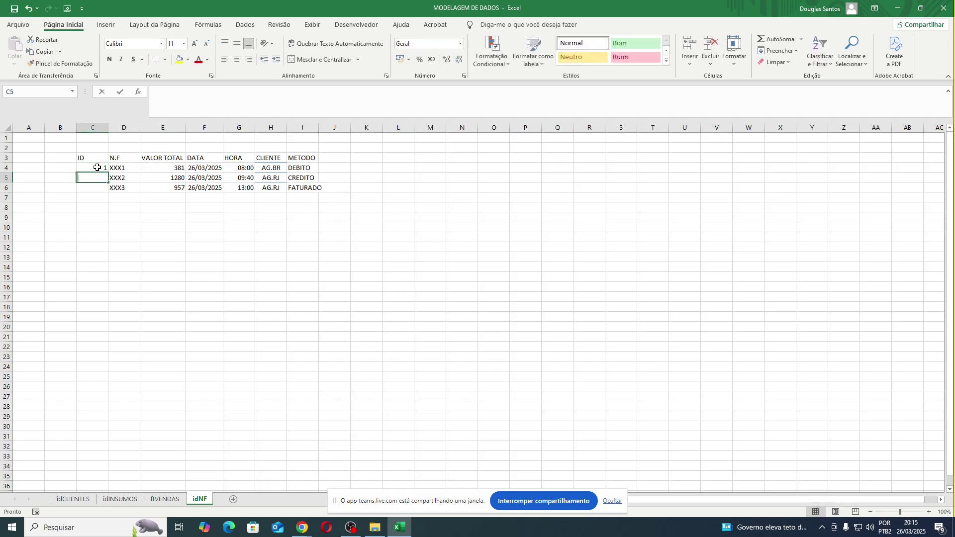
type("2")
key("Return")
type("3")
key("Return")
left_click(237, 170)
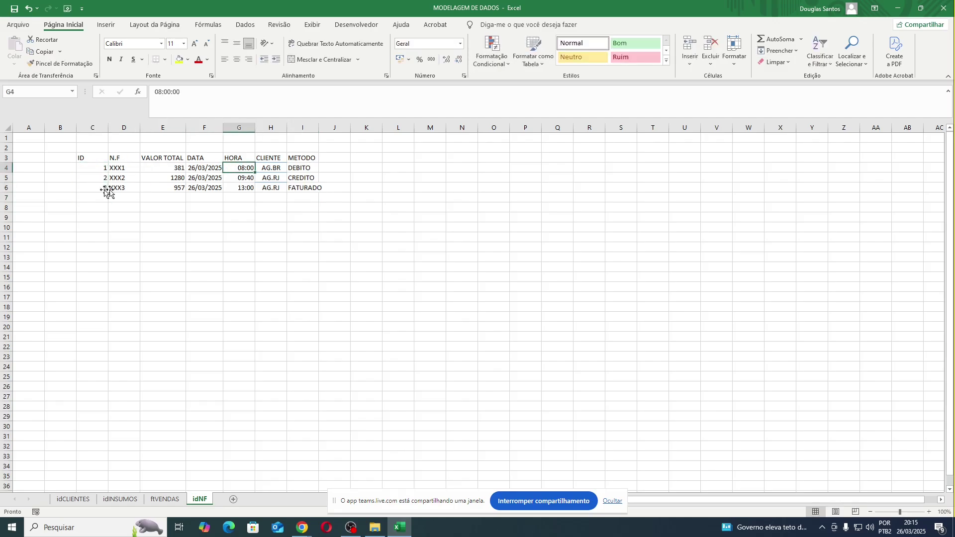
left_click_drag(91, 158, 305, 186)
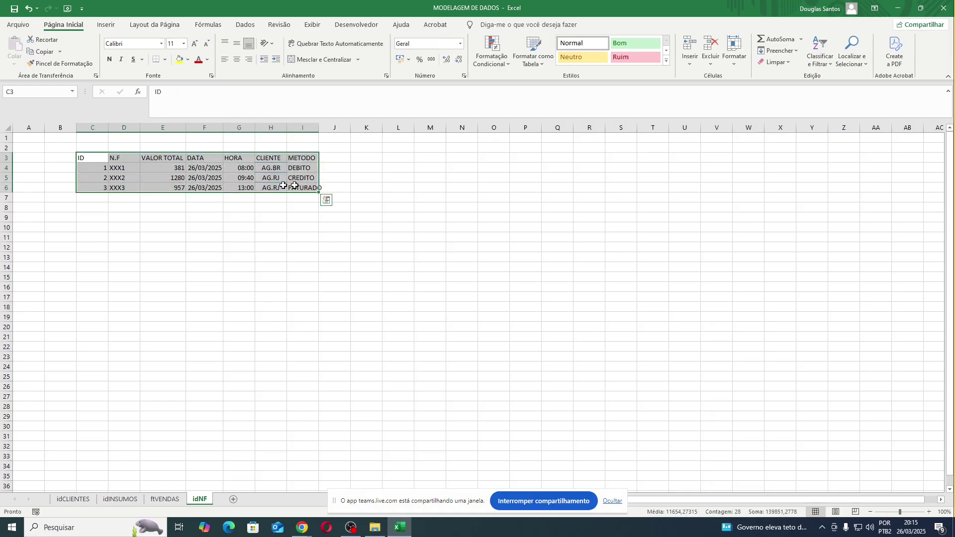
left_click(127, 167)
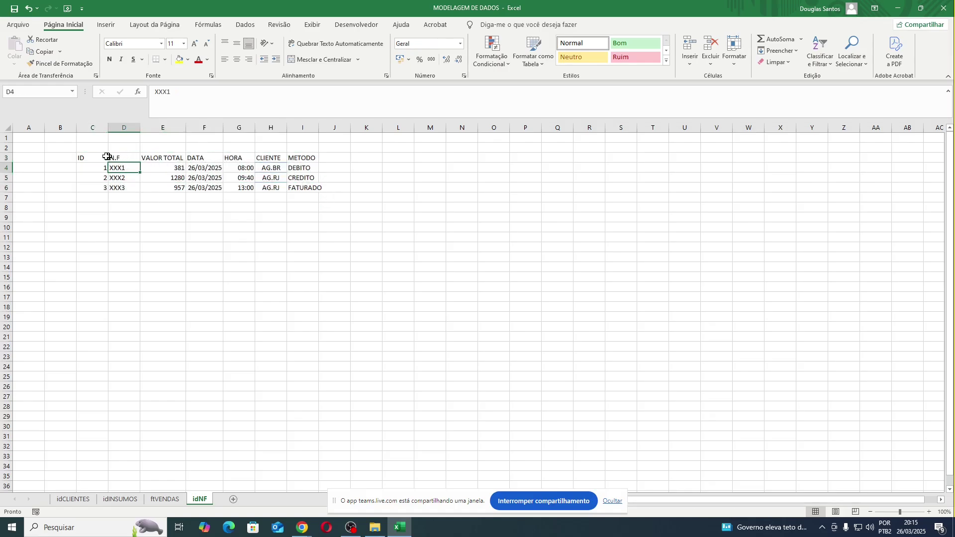
left_click_drag(93, 158, 299, 186)
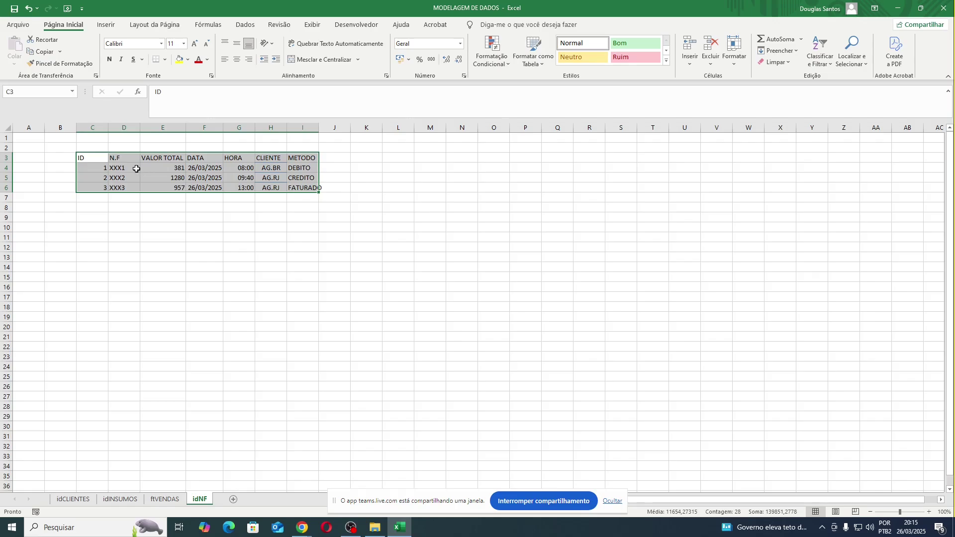
left_click(392, 208)
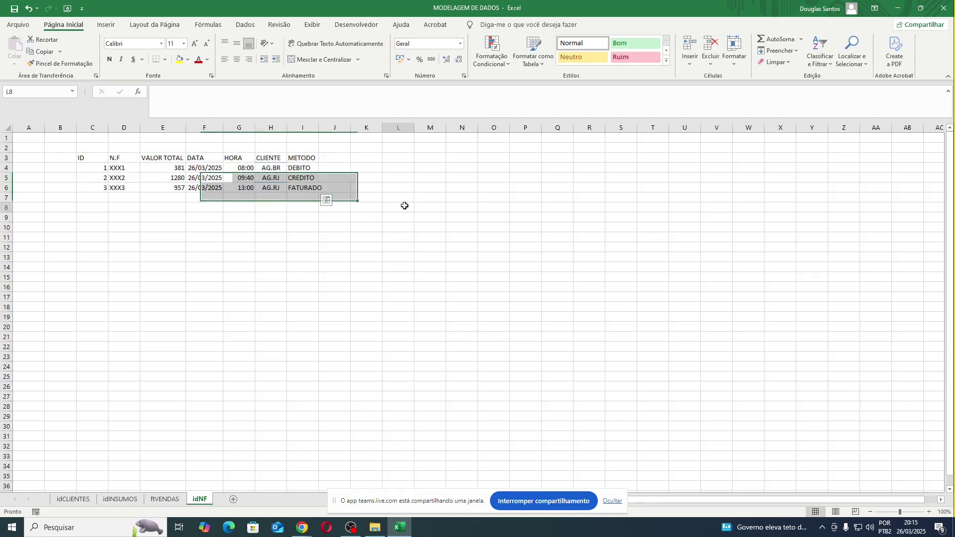
left_click_drag(96, 158, 286, 185)
left_click_drag(119, 169, 124, 185)
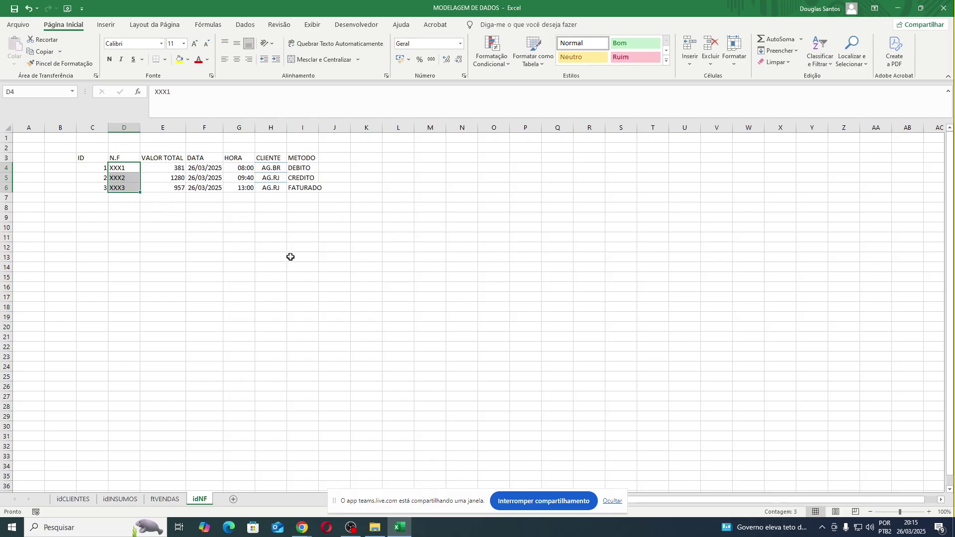
Below the invoice table, list invoice XXX1 in I12:I13 with the items BARRA 1.1/2 and CABO 2.5 in J12:J13.
left_click(301, 246)
type("XXX1")
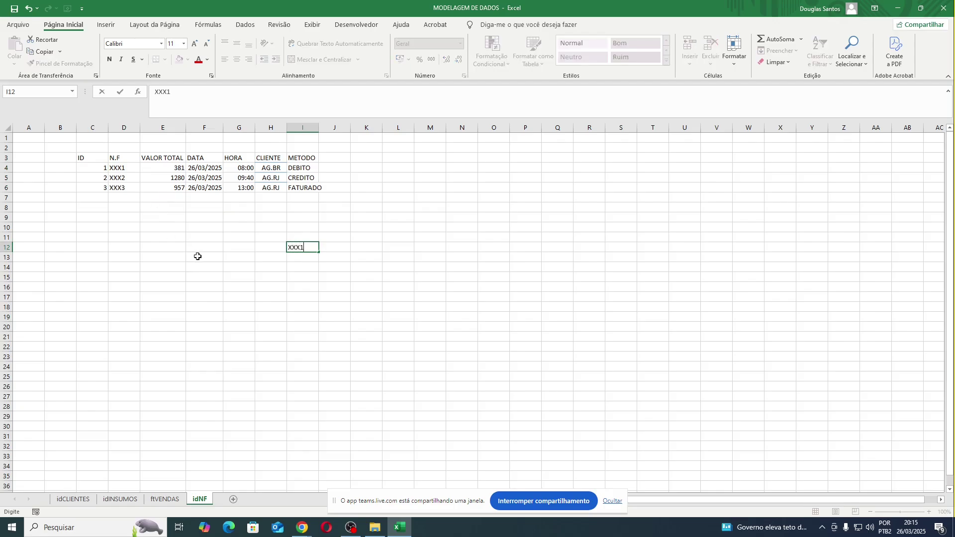
key("Tab")
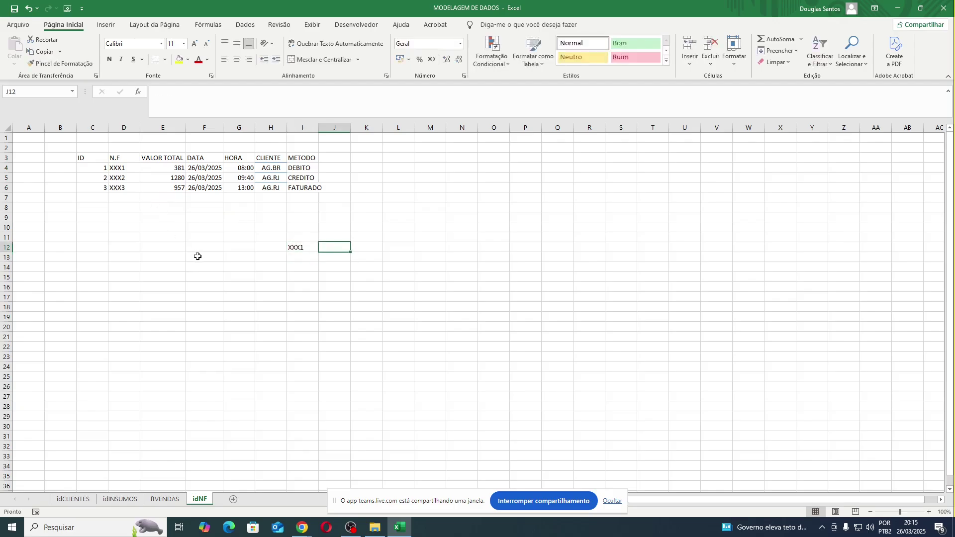
type("BARRA 1.")
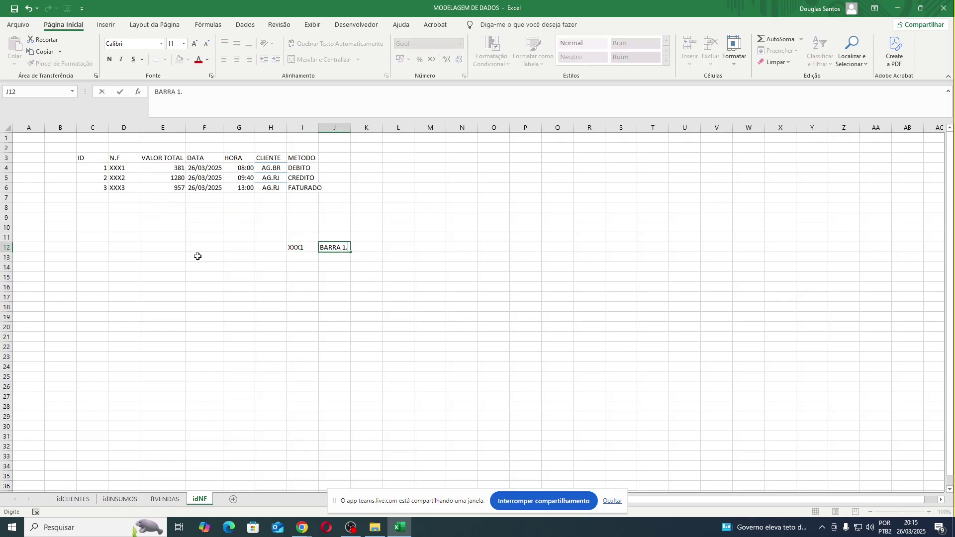
type("1/2")
key("Return")
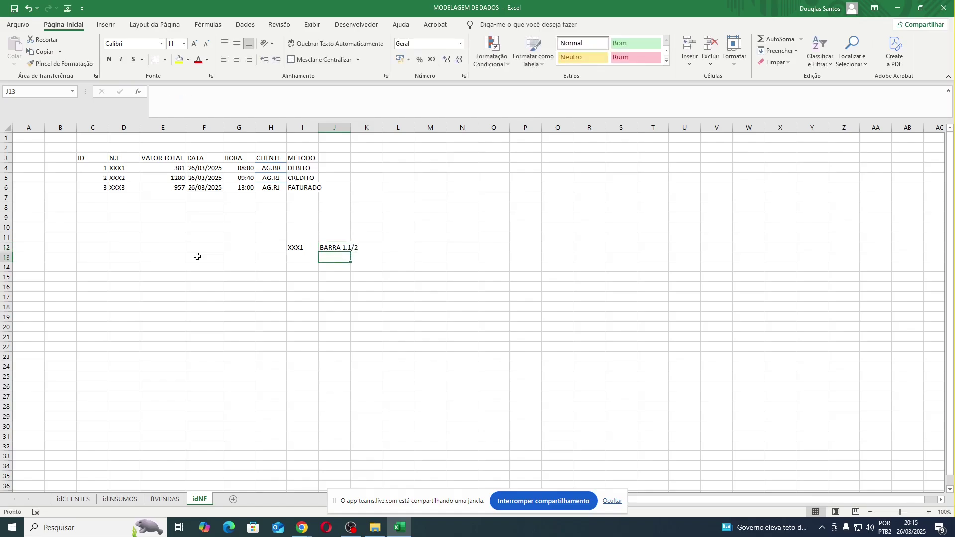
type("XXX1")
key("Tab")
type("CABO 2.5")
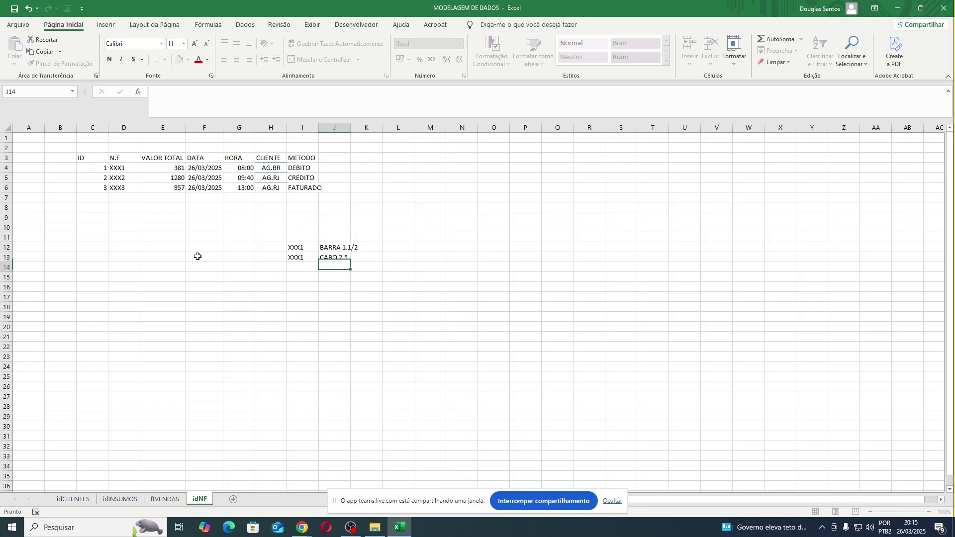
key("Return")
Copy the invoice number XXX1 down to I14 and enter the item CABO 4 in J14.
key("Up")
key("ctrl+c")
key("Down")
key("ctrl+v")
key("Tab")
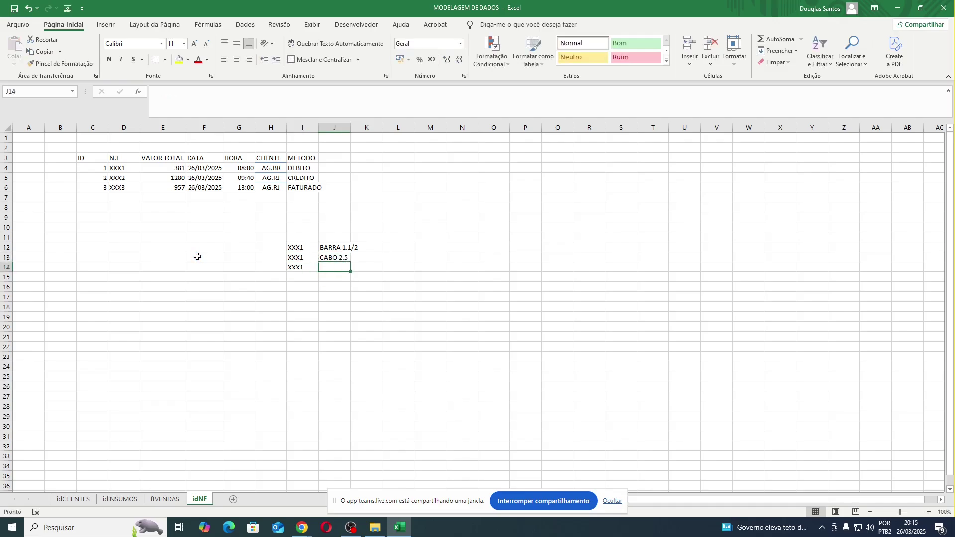
type("CABO 4")
key("Return")
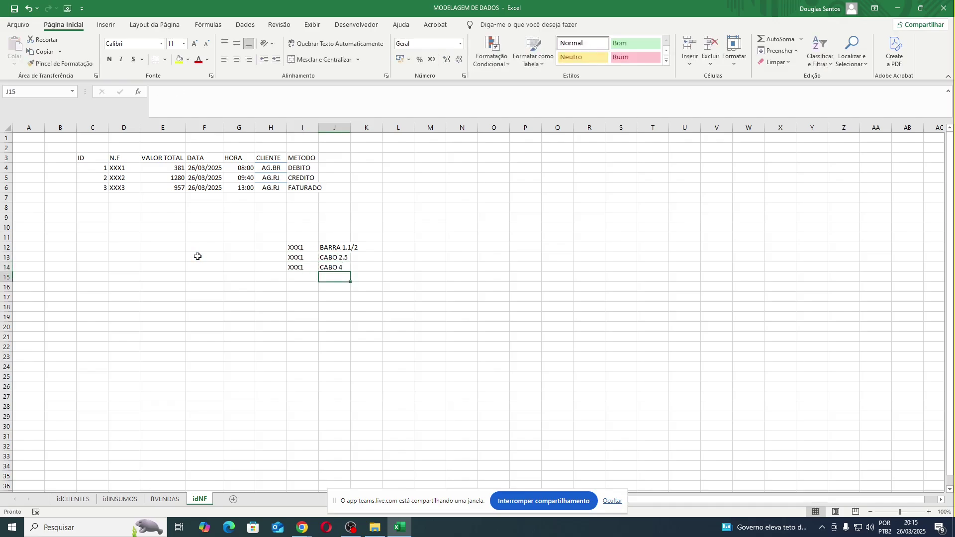
key("Up")
key("Left")
key("Up")
key("Right")
key("shift+Up")
key("shift+Down")
key("shift+Left")
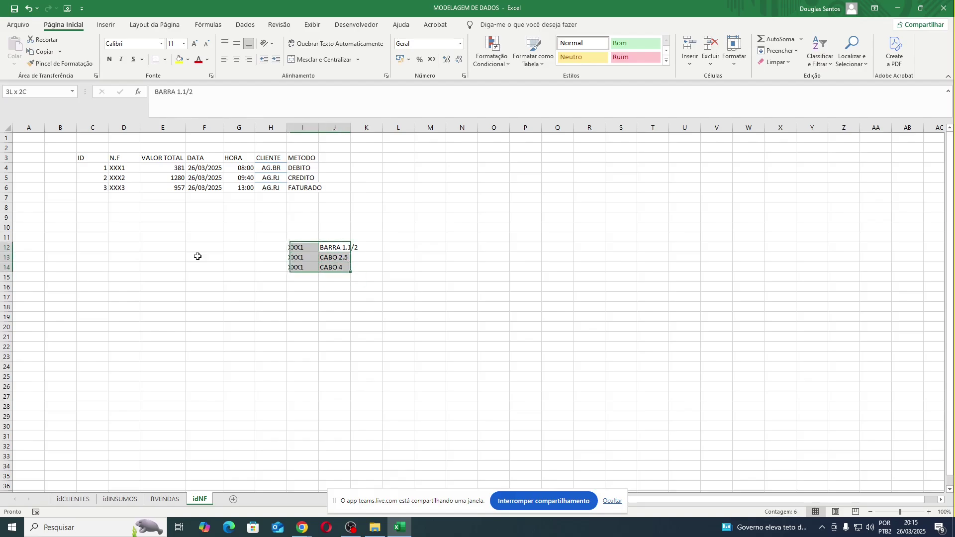
key("Up")
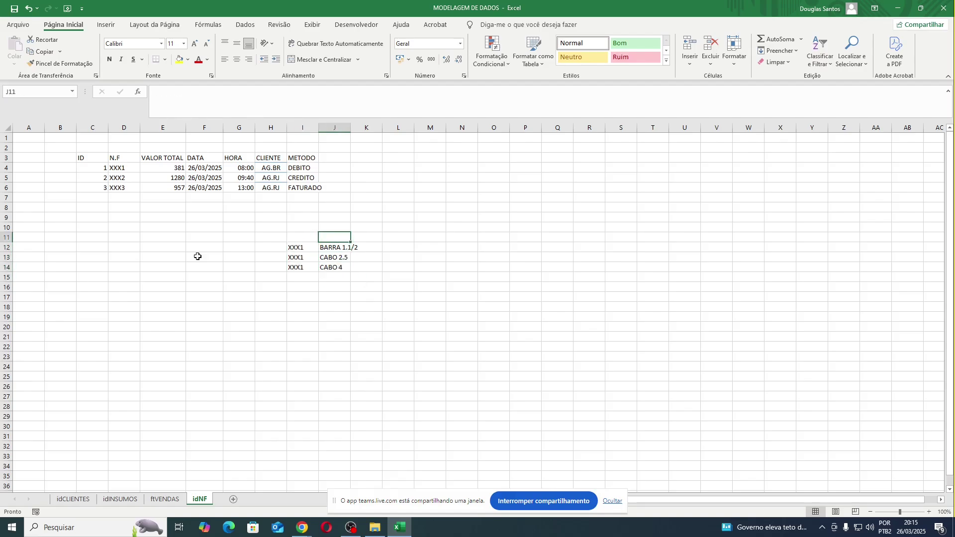
key("Down")
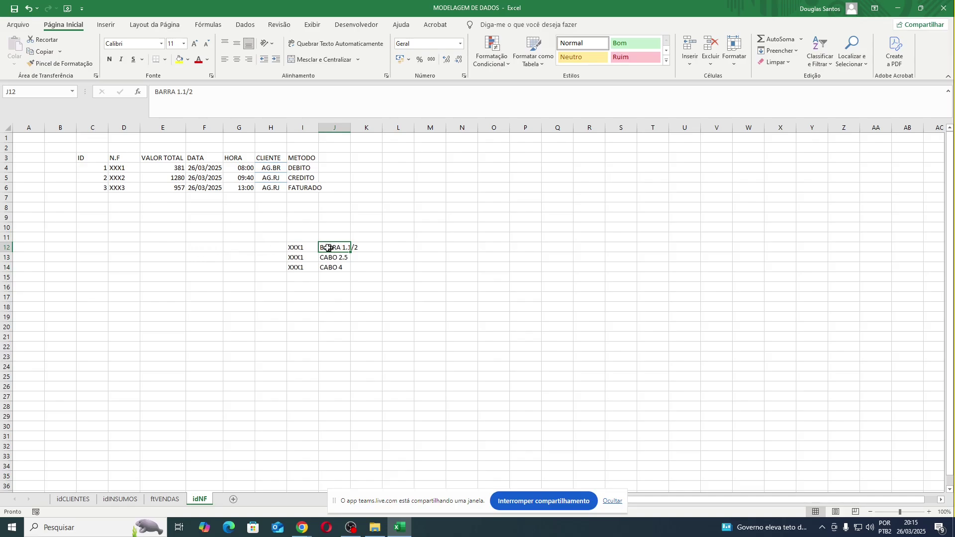
Delete the example invoice-item list for XXX1 below the invoice table, clearing H11:M16.
left_click_drag(313, 247, 309, 264)
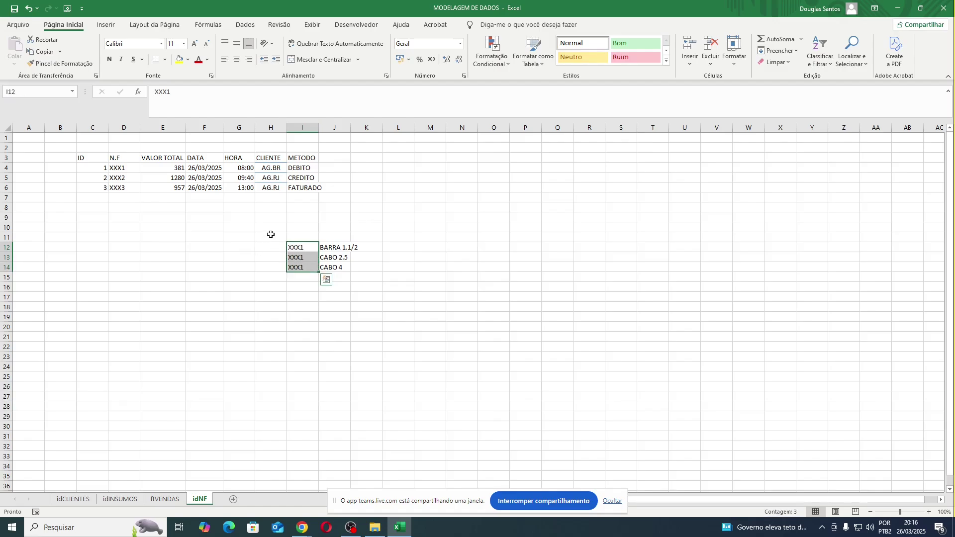
left_click_drag(270, 234, 442, 283)
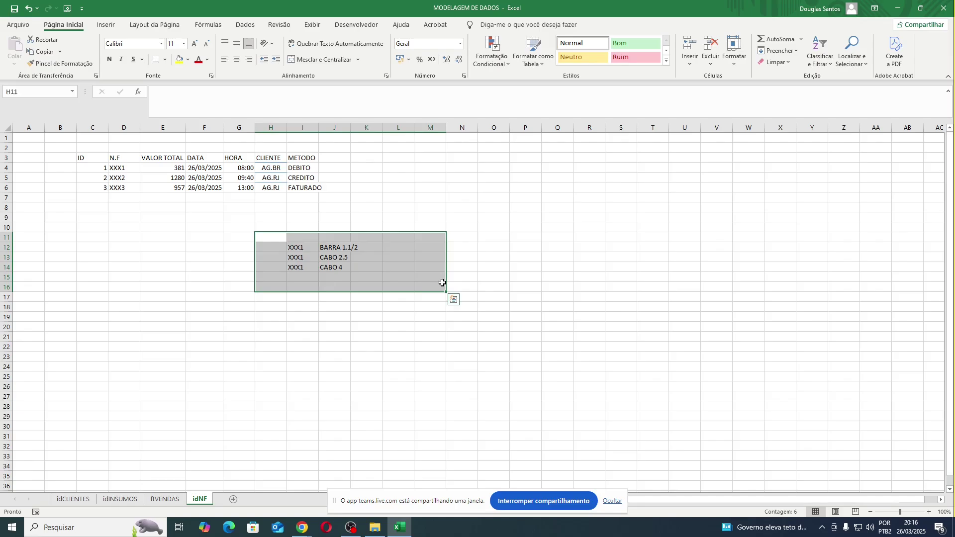
key("Delete")
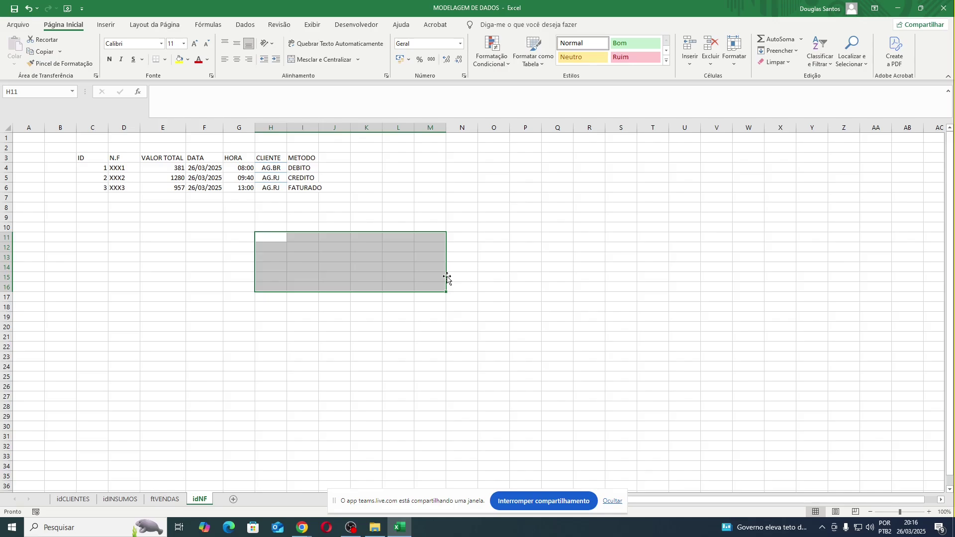
Format the invoice data in C3:I6 as a table with a header row in a blue style.
left_click_drag(95, 157, 316, 189)
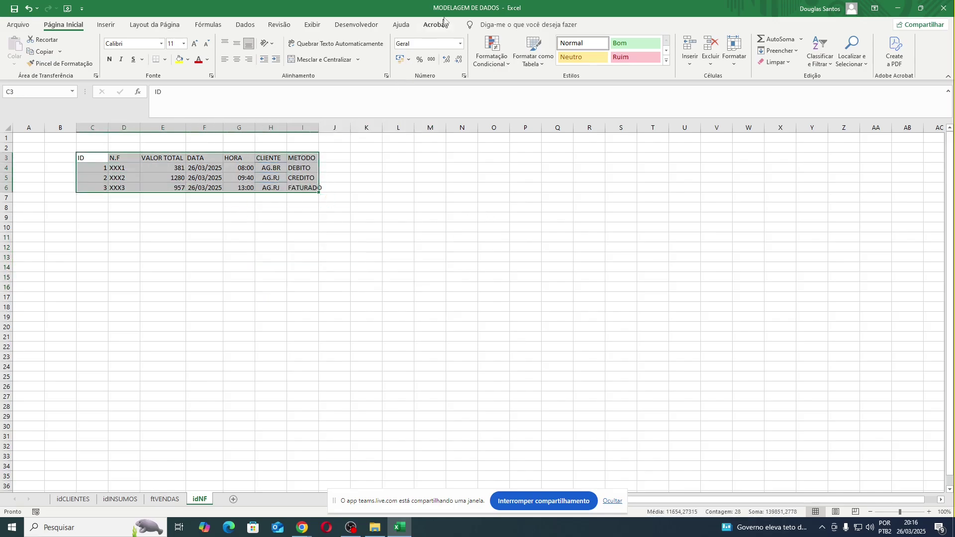
left_click(533, 52)
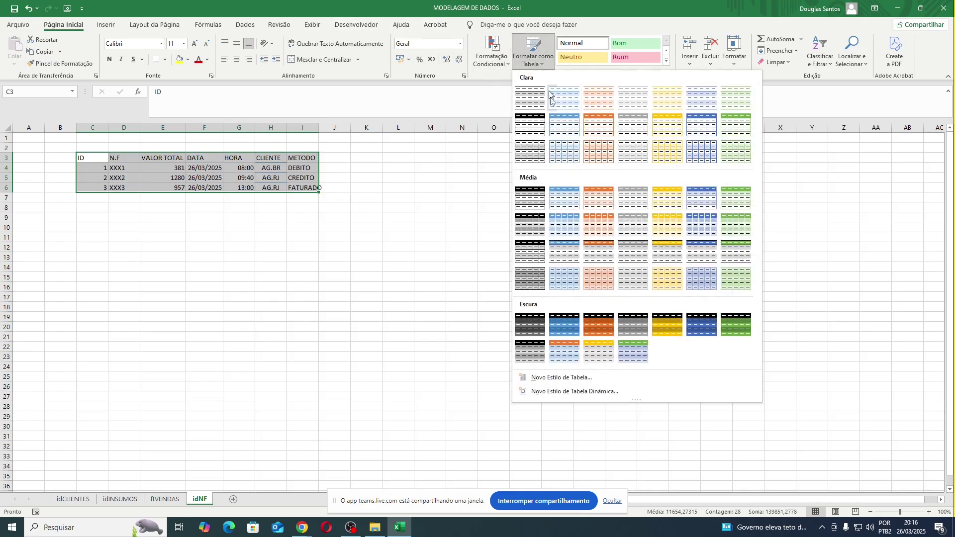
left_click(550, 97)
left_click(598, 214)
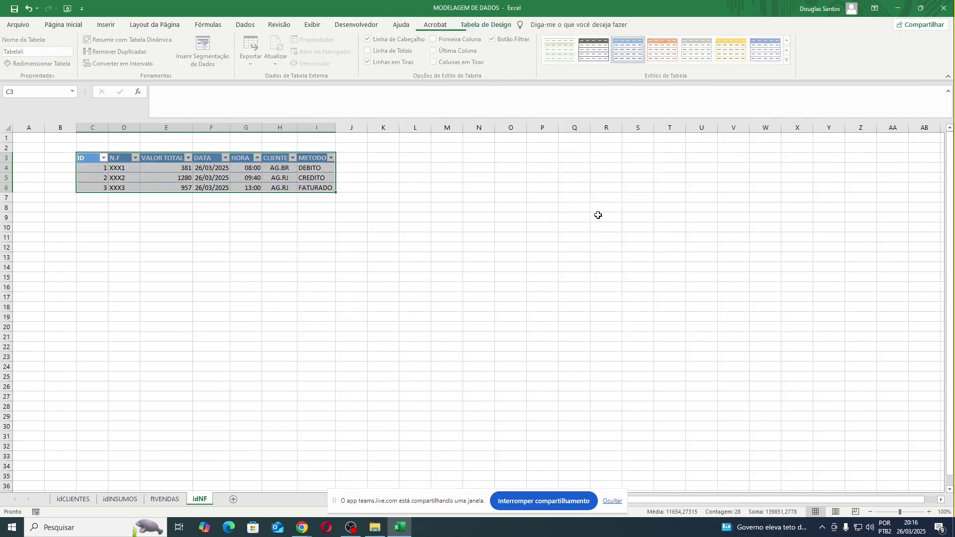
Replace the default table name of the invoice table with a custom name.
left_click(37, 51)
key("BackSpace")
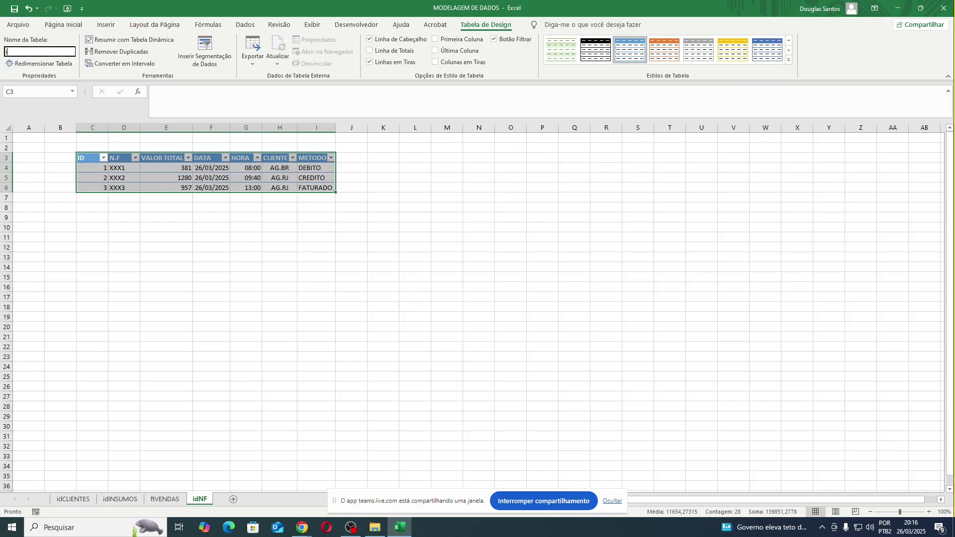
key("Return")
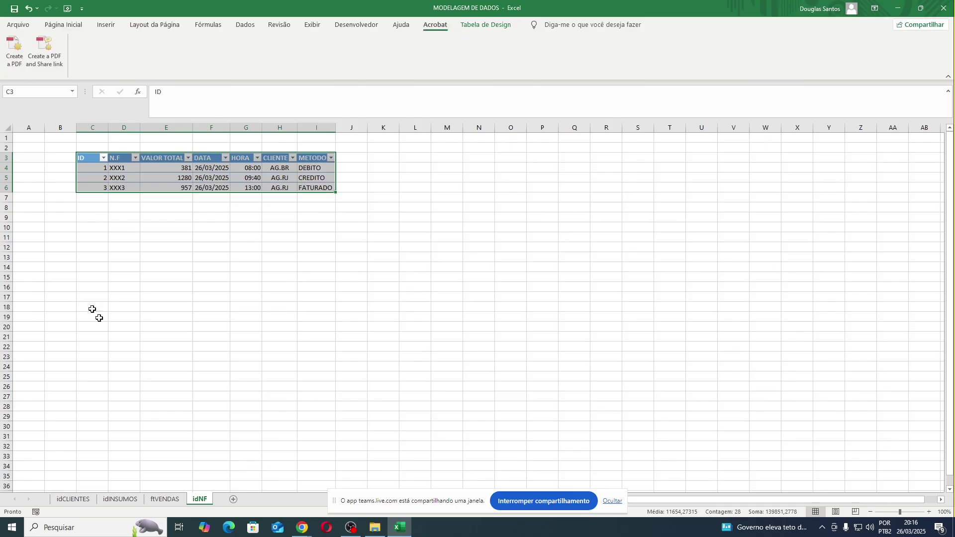
Move the idNF sheet so that it stands between idINSUMOS and ftVENDAS.
left_click(166, 337)
left_click_drag(163, 505, 157, 502)
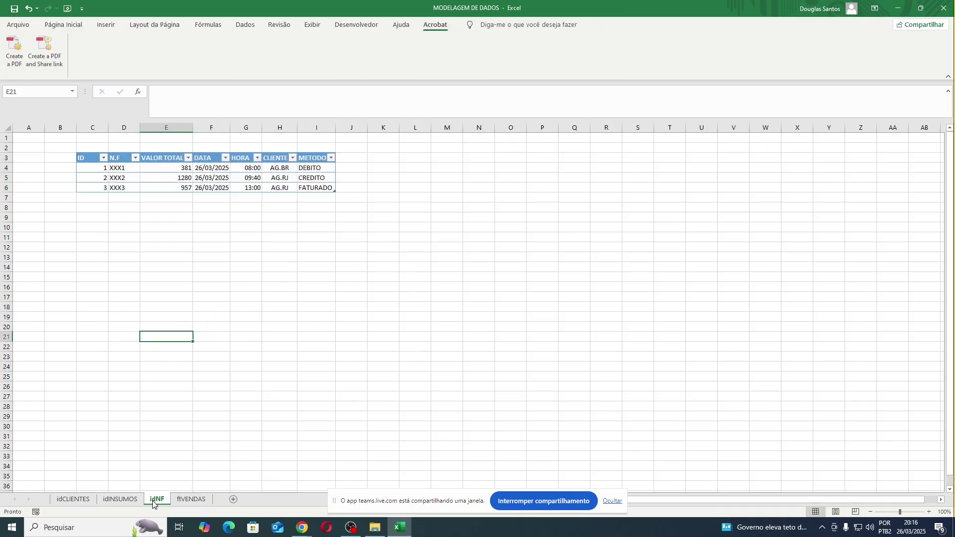
left_click(232, 387)
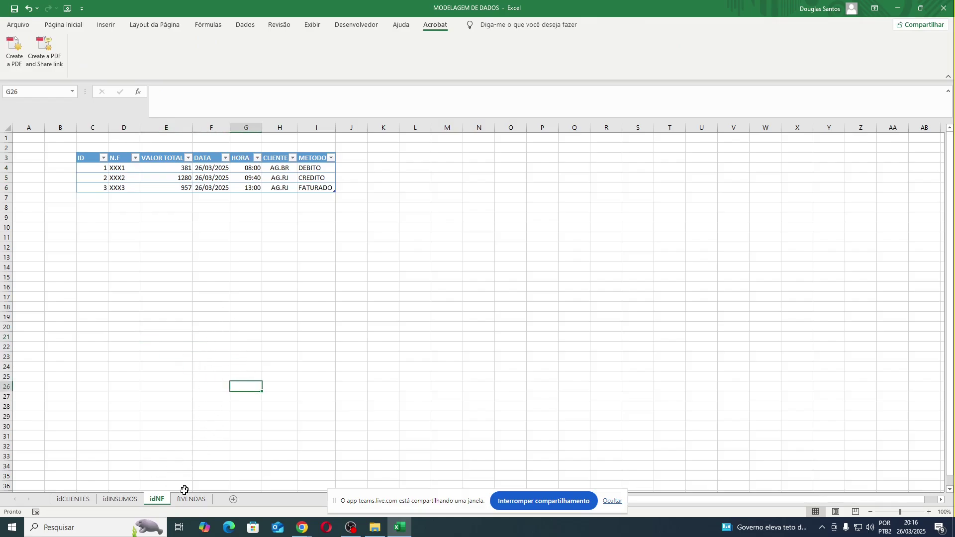
left_click(119, 499)
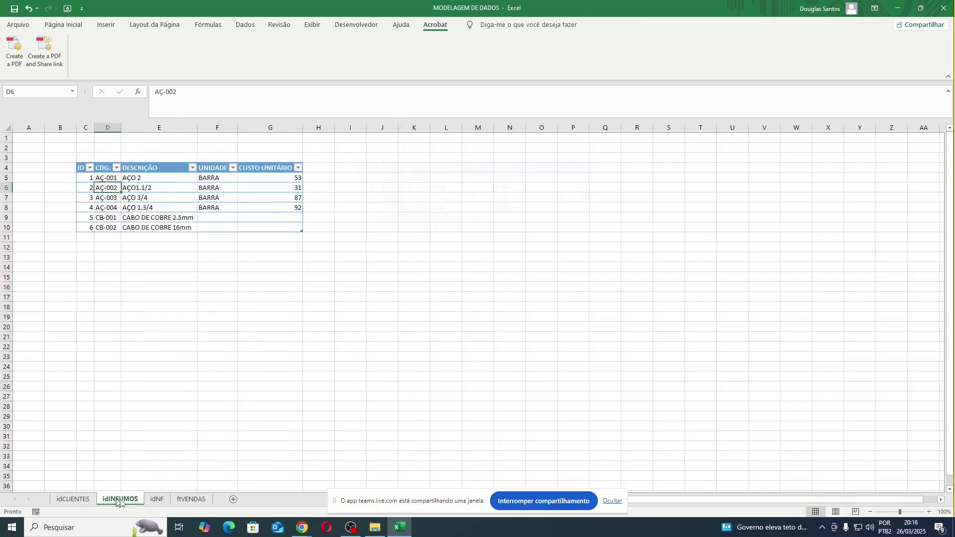
left_click(156, 500)
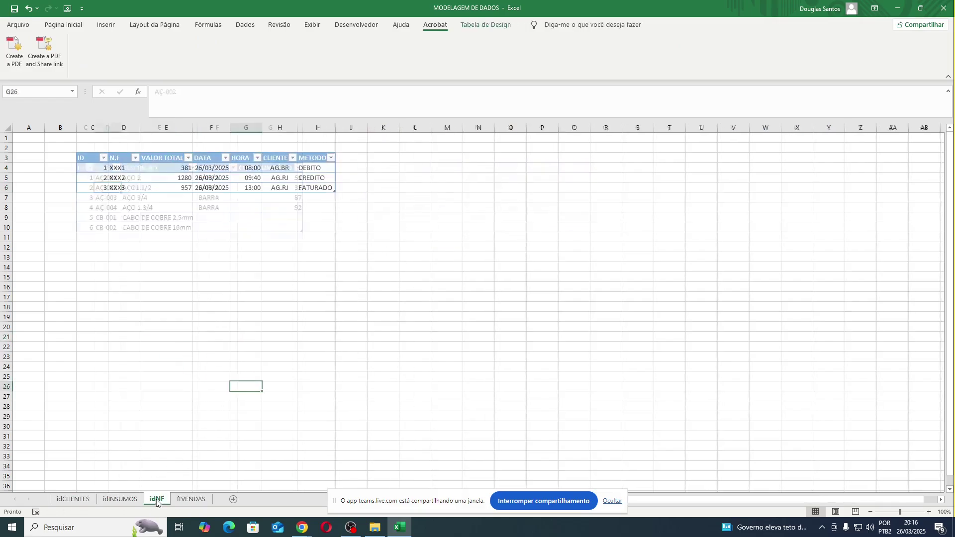
left_click(119, 499)
left_click(73, 500)
On the ftVENDAS sheet, enter the invoice number XXX.1 in D4 under N.F.
left_click(191, 499)
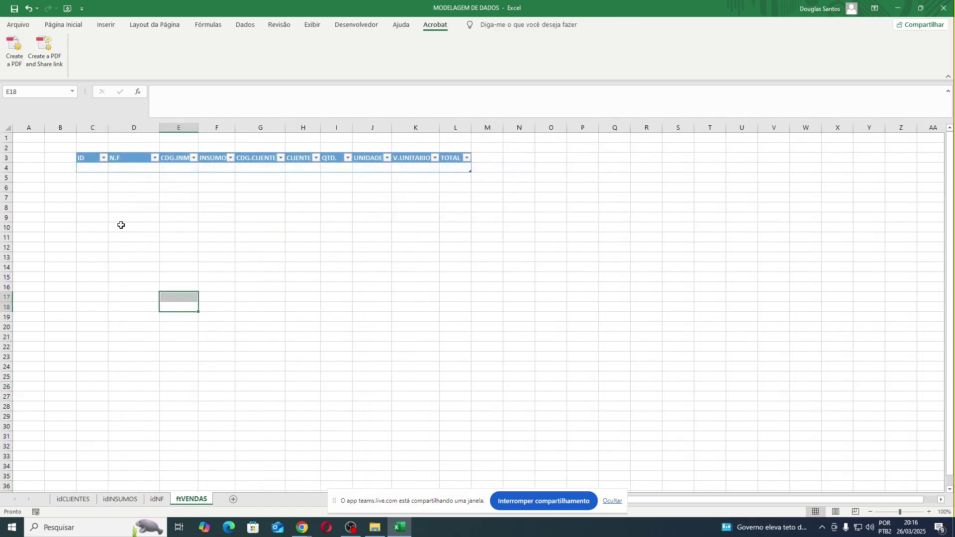
left_click(98, 168)
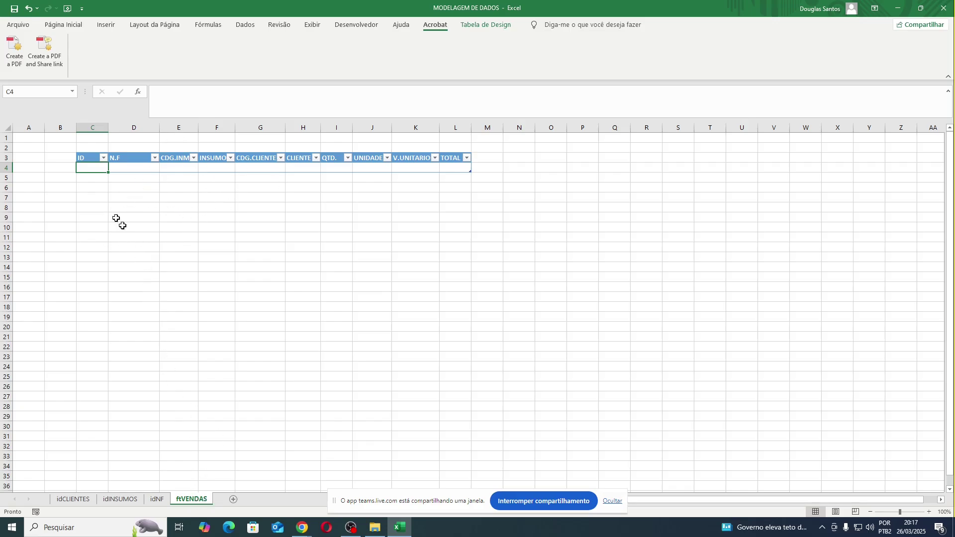
left_click(121, 167)
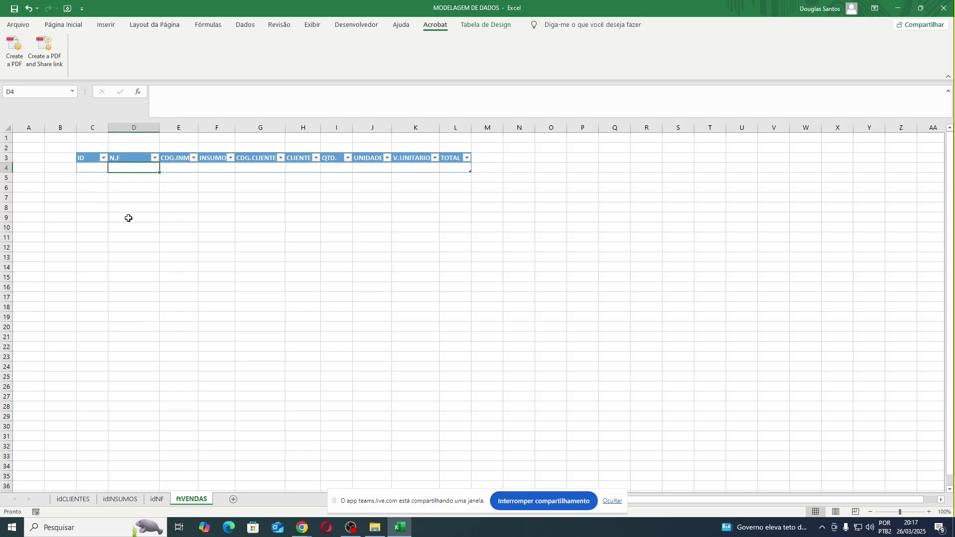
type("xx")
type("XXX")
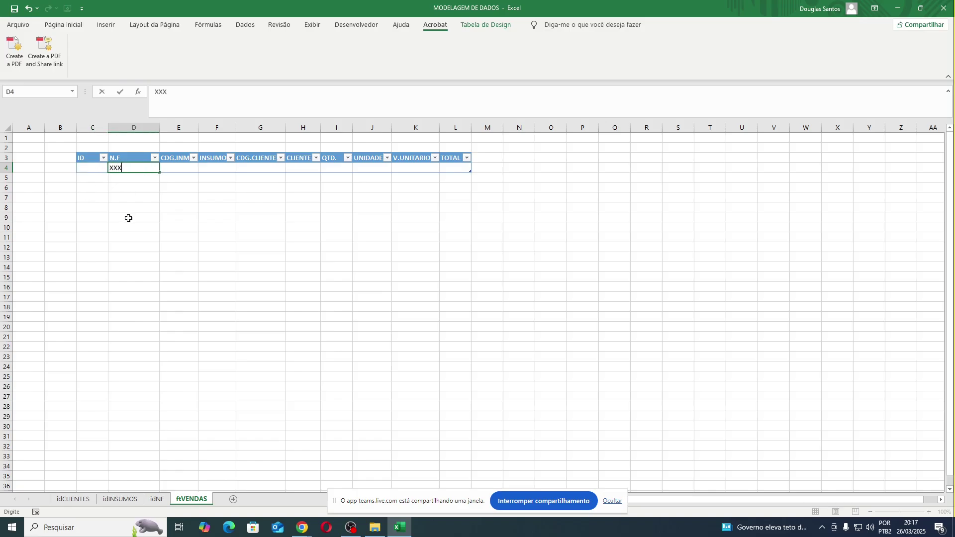
type("1")
key("BackSpace")
type(".1")
key("Return")
key("Up")
Copy the invoice number XXX.1 down the N.F column through D8.
key("ctrl+c")
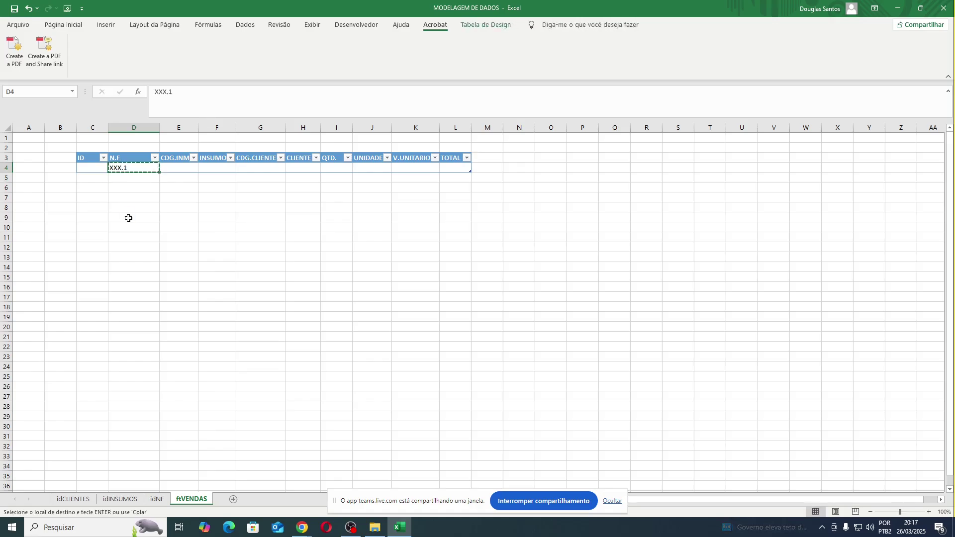
key("shift+Down")
key("shift+Down")
key("shift+Down")
key("shift+Down")
key("ctrl+v")
key("Escape")
key("Right")
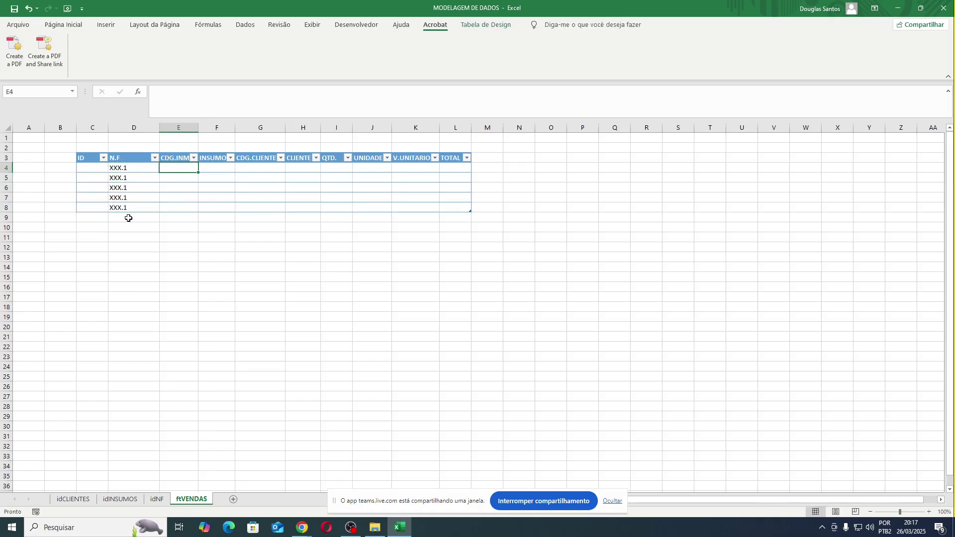
Enter the client code BRVAL in G4 and copy it down the CDG.CLIENTE column through G8.
left_click(280, 167)
type("BRVAL")
key("Return")
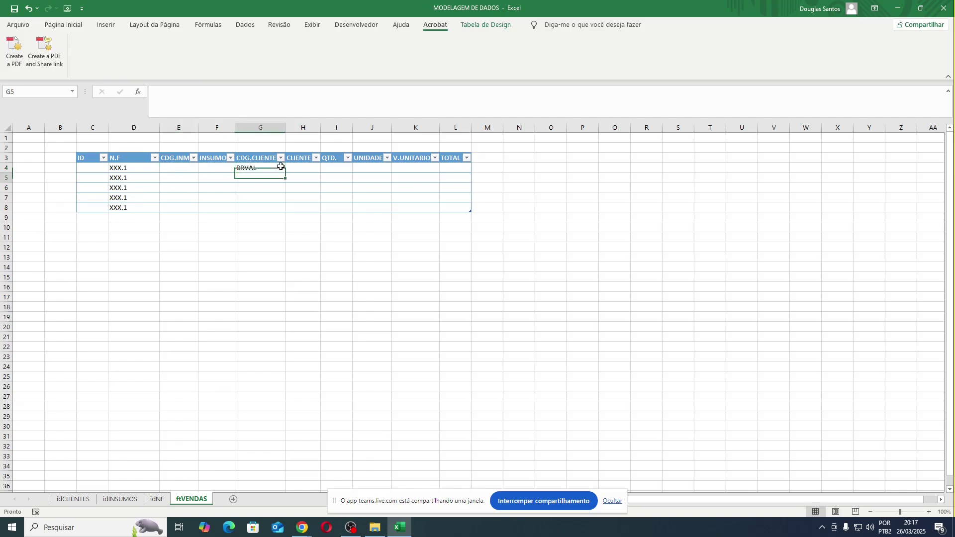
key("Up")
key("ctrl+c")
key("shift+Down")
key("shift+Down")
key("ctrl+v")
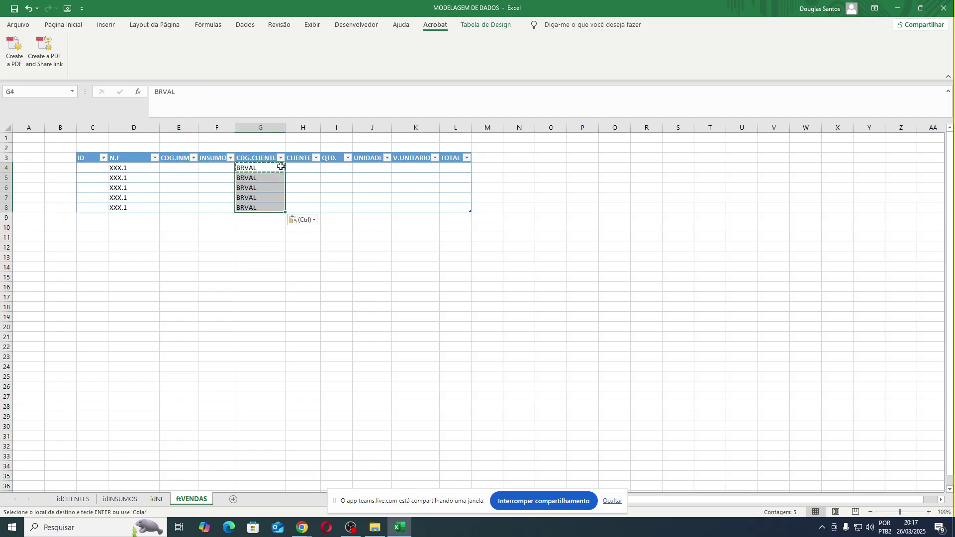
key("Escape")
List the items CABO 4mm and CABO 2.5 in the INSUMO column, F4:F5.
left_click(280, 167)
key("Right")
key("Right")
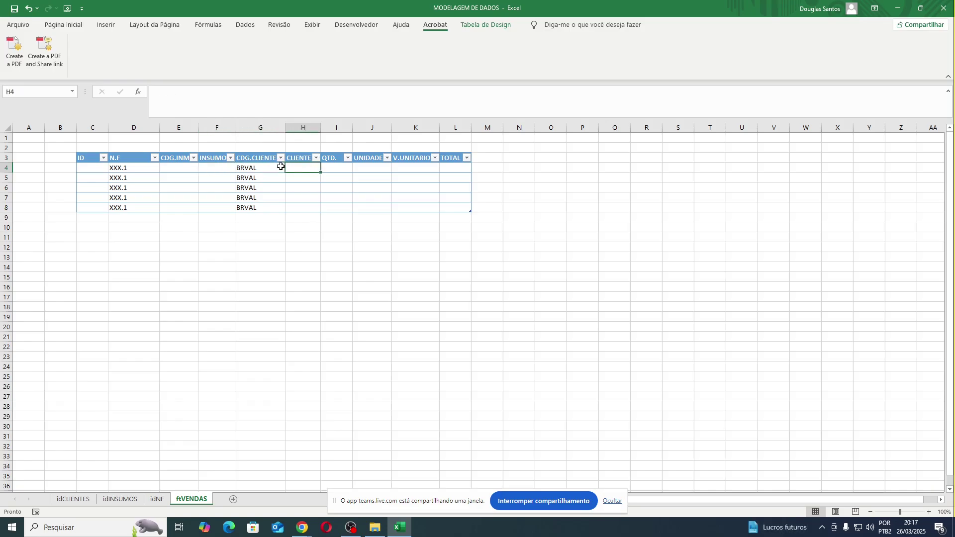
key("Left")
key("Left")
key("Left")
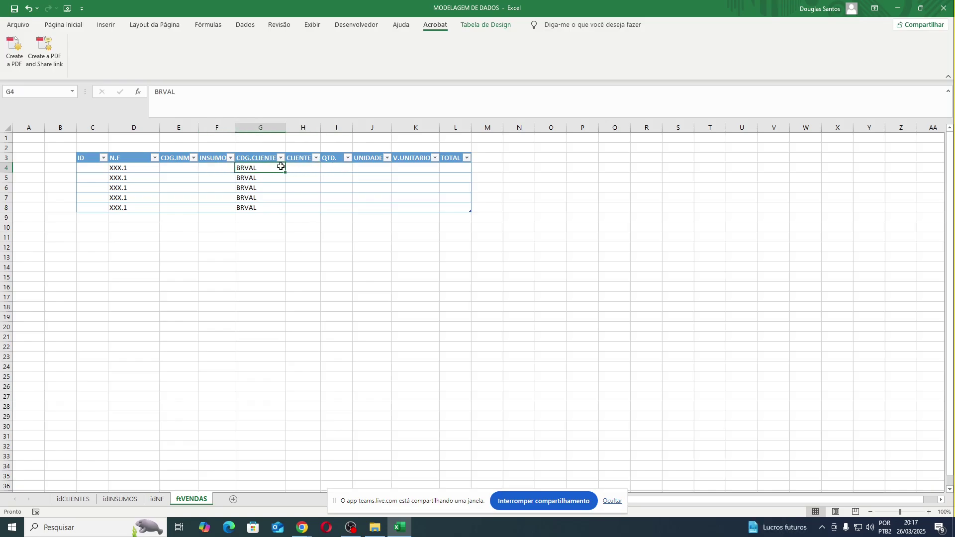
type("CABO 4mm")
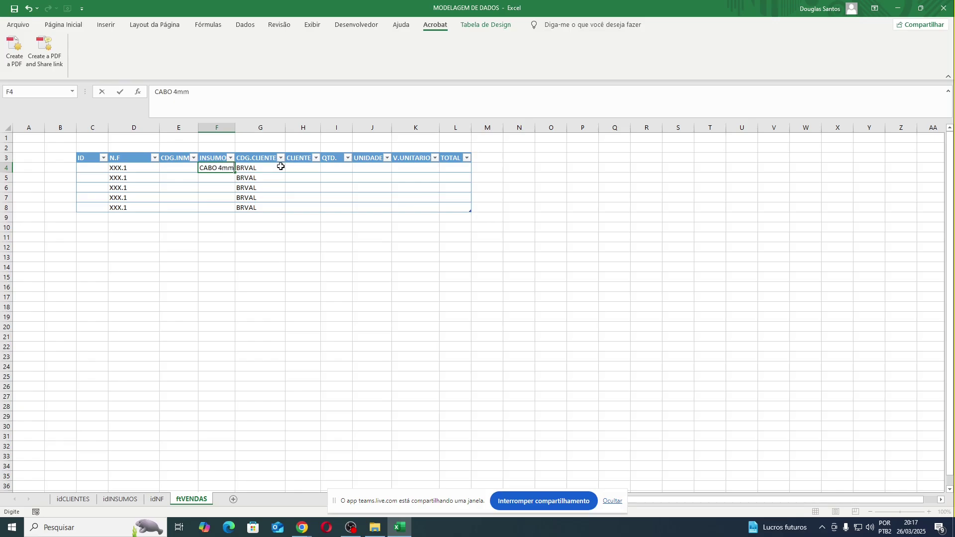
key("Return")
type("CABO 2.5")
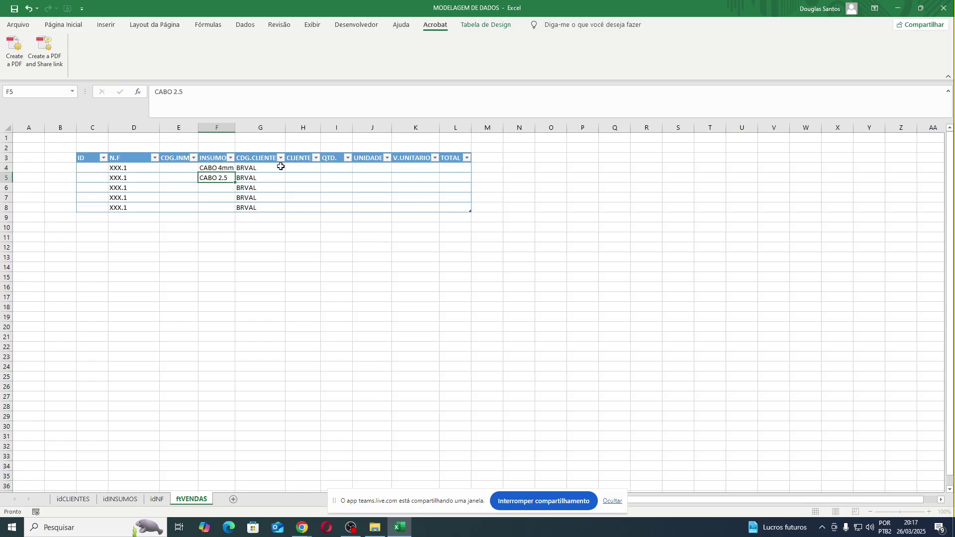
key("Return")
Continue the INSUMO column with BARRA 1.1/2, BARRA 3/4 and BARRA 2 in F6:F8.
type("BAR")
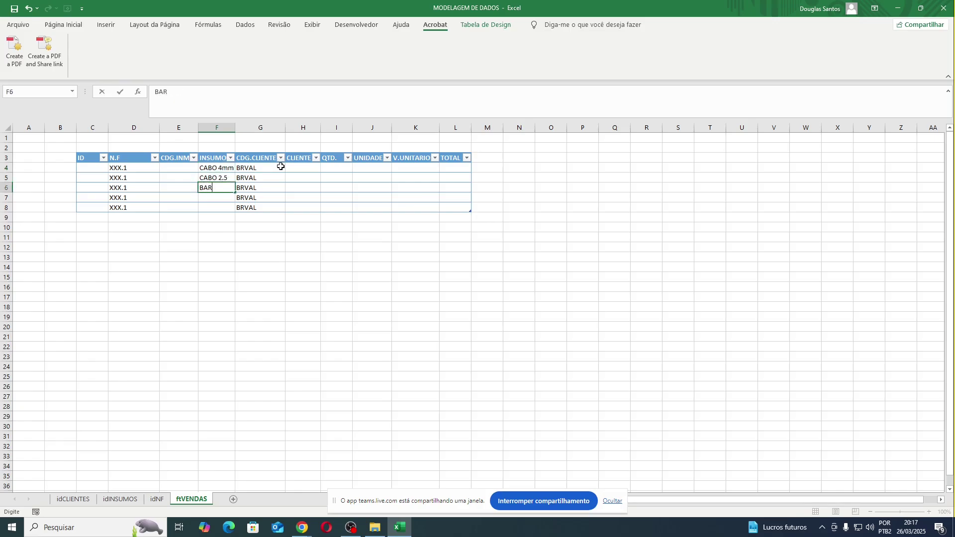
type("RA 1.1/2")
key("Return")
type("BARRA ")
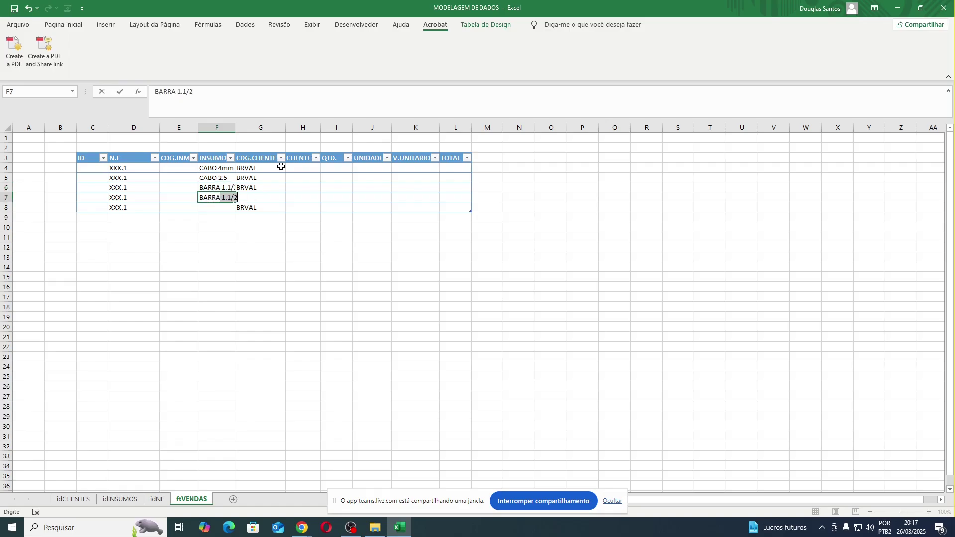
type("3/4")
key("Return")
key("Up")
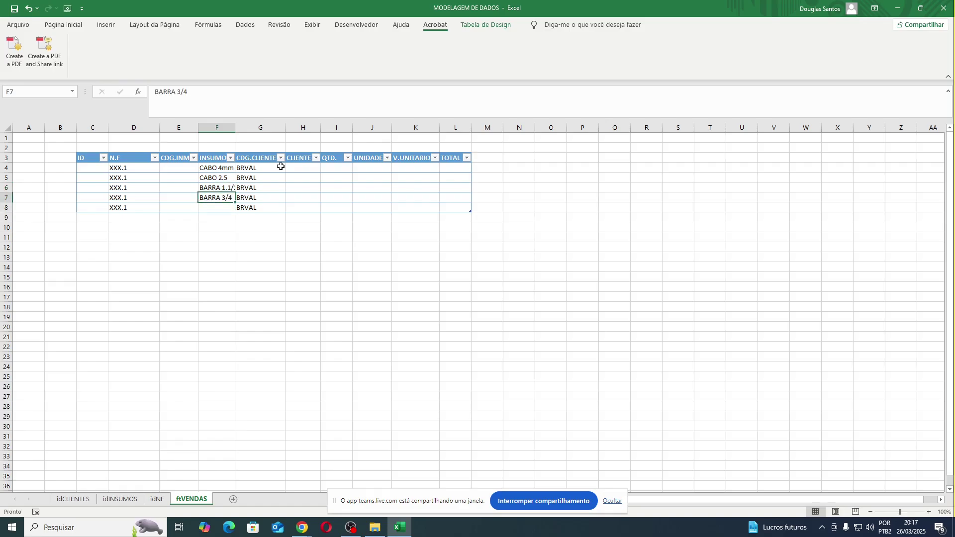
key("Down")
key("Up")
key("Down")
type("BARR")
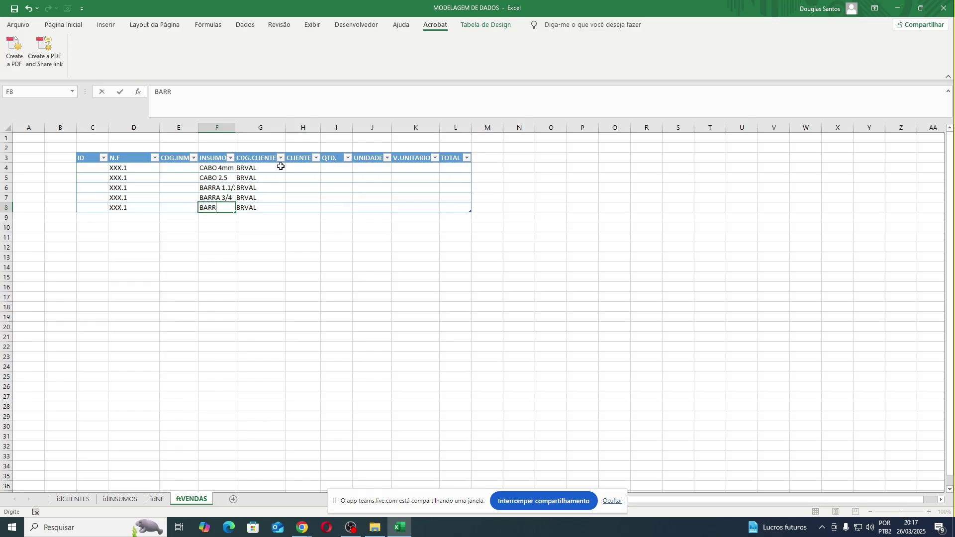
key("Return")
key("Up")
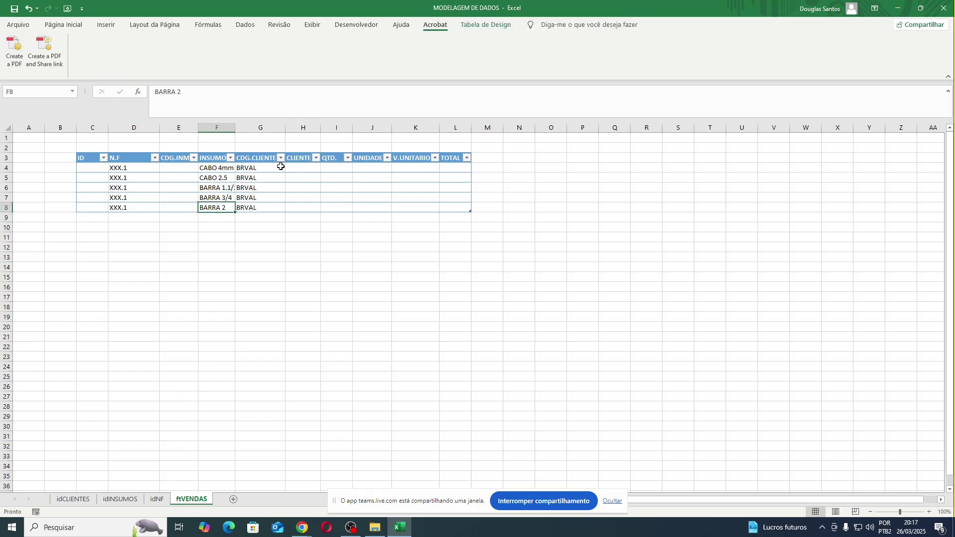
Enter CABO in E4 of the CDG.INM column for the first sales row.
key("Left")
key("Left")
key("Up")
key("Up")
key("Up")
key("Up")
key("Right")
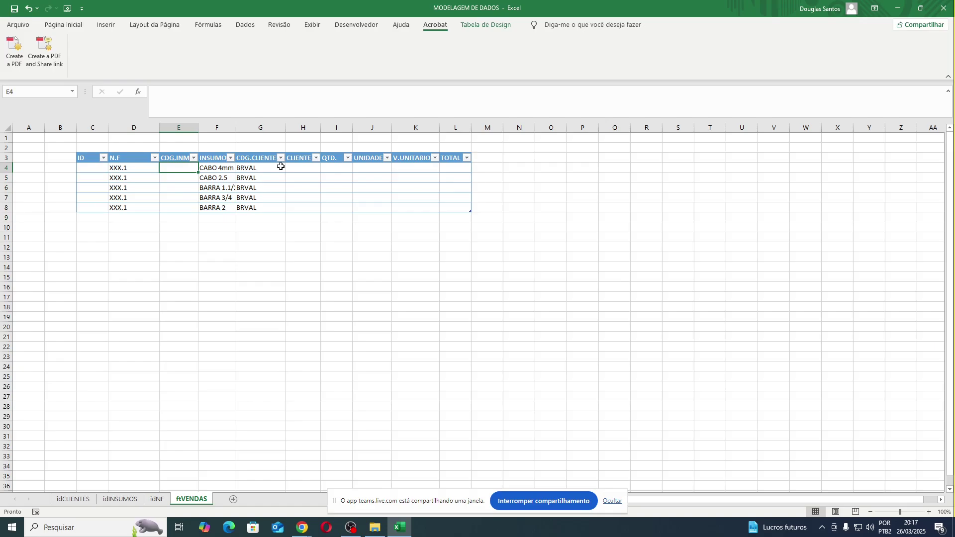
type("CABO")
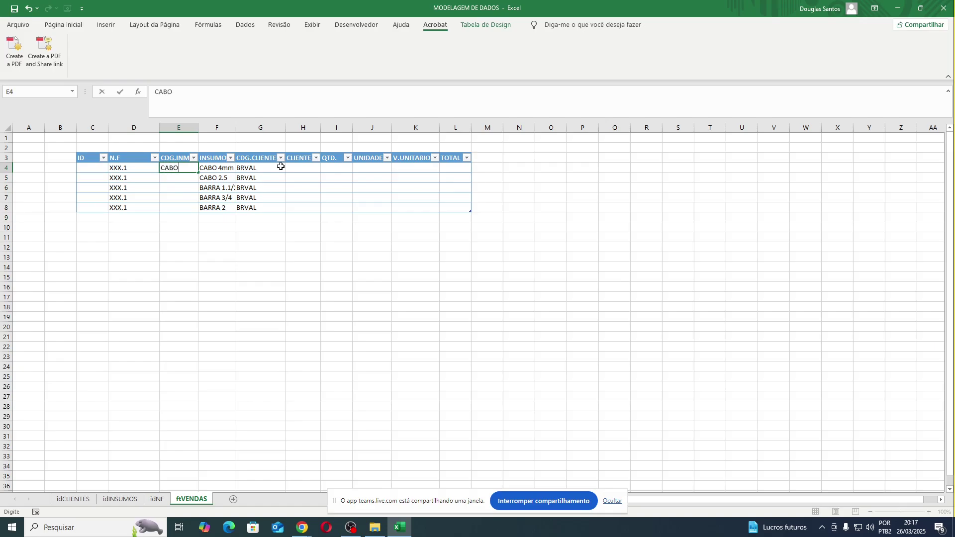
key("Return")
key("Down")
key("Right")
key("Up")
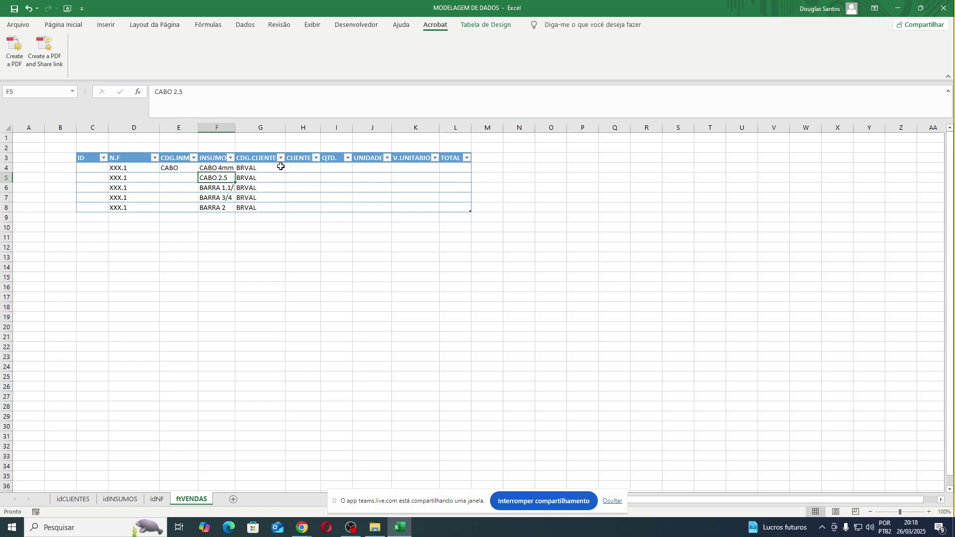
key("Down")
key("Down")
key("Down")
key("Down")
key("Left")
key("Left")
key("Right")
key("Left")
key("Up")
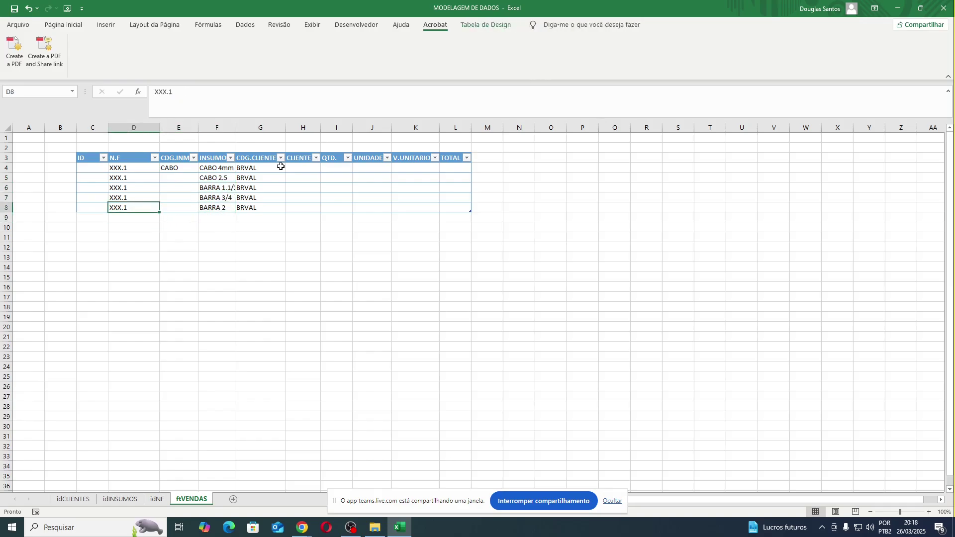
key("Right")
key("Down")
key("Right")
key("Down")
key("Right")
key("Left")
key("Up")
key("Up")
key("Left")
key("Left")
key("Up")
key("Right")
key("Right")
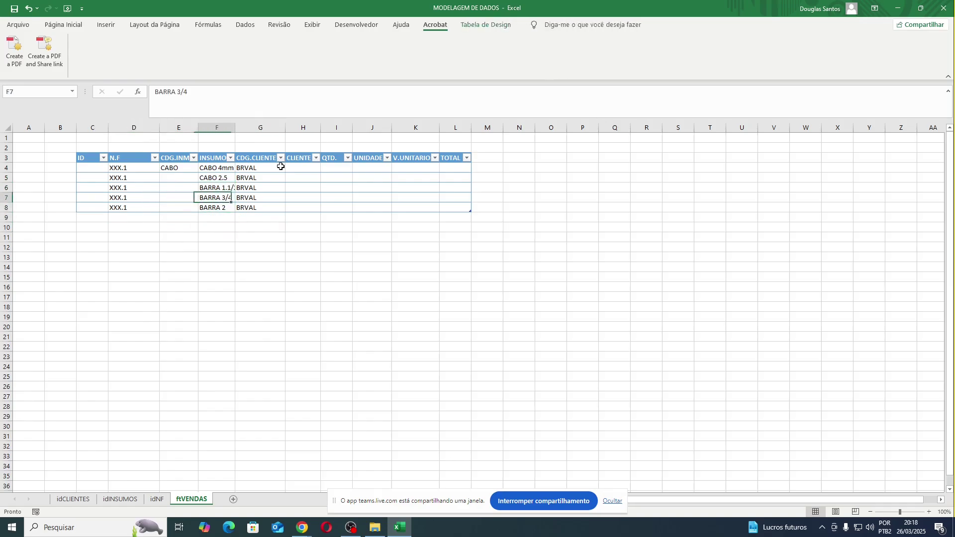
key("Down")
key("Left")
key("Right")
key("Down")
key("Up")
key("Up")
key("Left")
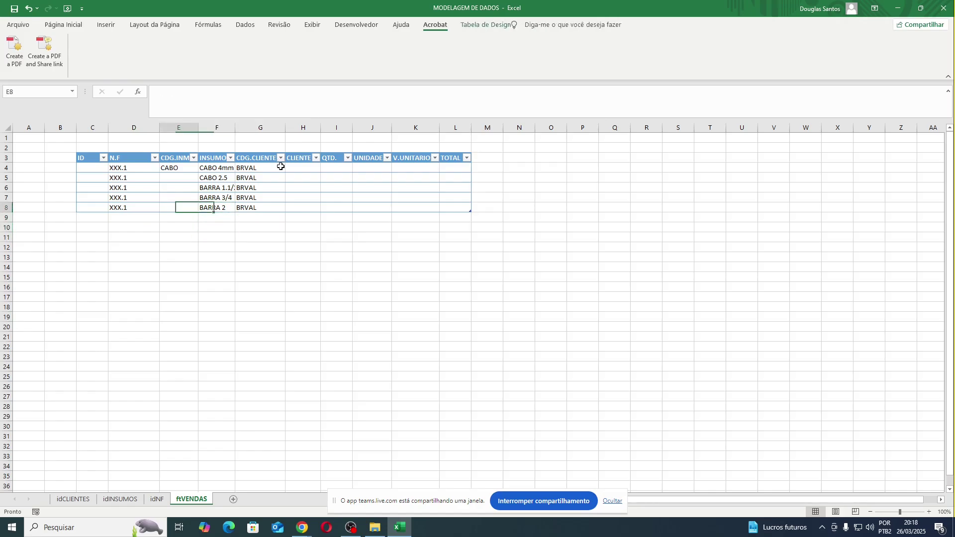
Enter XXX.2 in D9 of the N.F column and copy it down through D14.
key("Left")
key("Up")
key("Up")
key("Up")
key("Down")
key("Down")
key("Down")
key("Down")
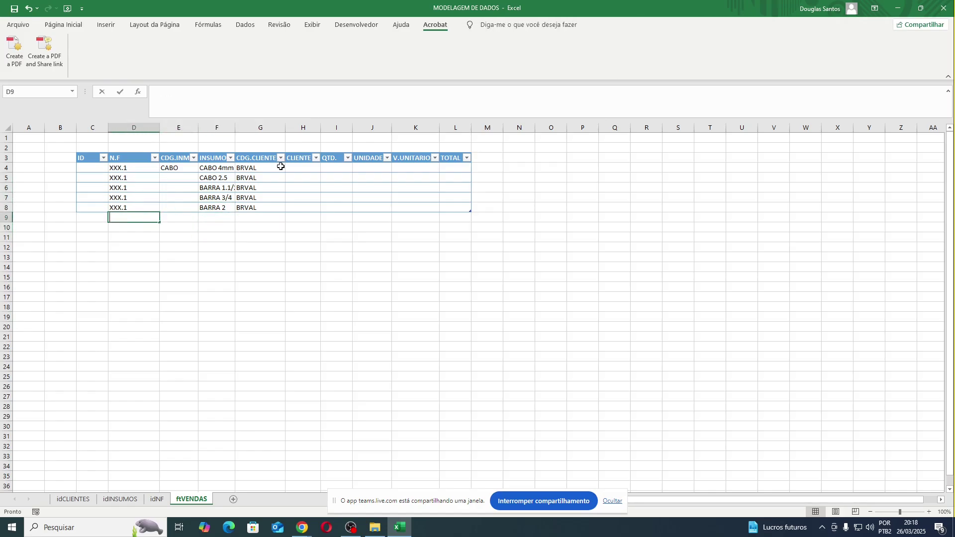
type("XX.")
type("X")
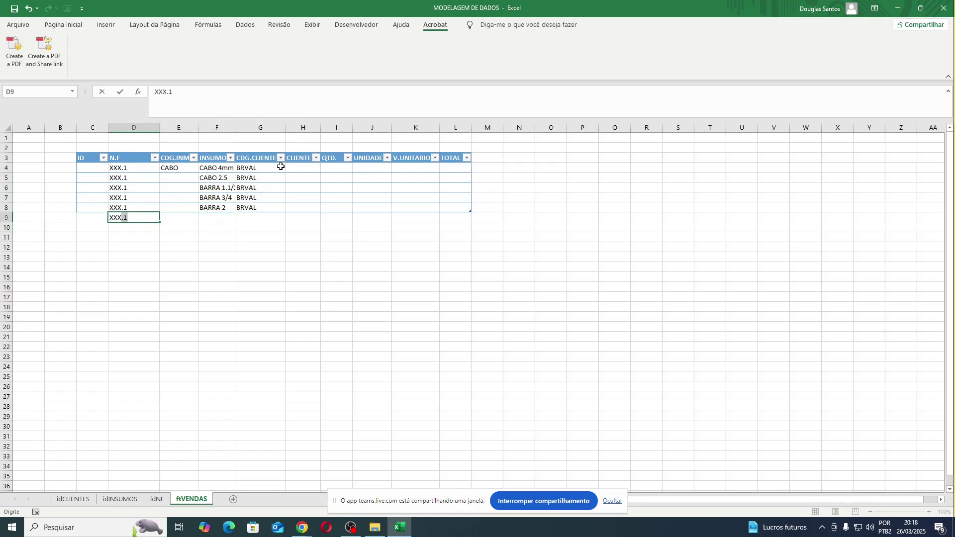
type(".2")
key("ctrl+Return")
key("ctrl+c")
key("shift+Down")
key("shift+Down")
key("shift+Down")
key("shift+Down")
key("shift+Down")
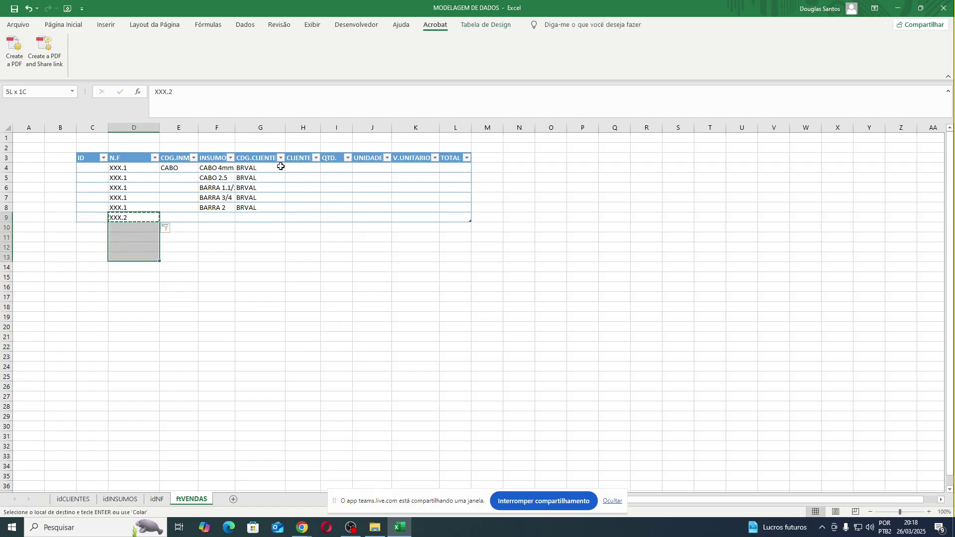
key("ctrl+v")
Enter the client code AVOLT in G9 for the first XXX.2 row and start copying it down the CDG.CLIENTE column.
key("Right")
key("Right")
key("Right")
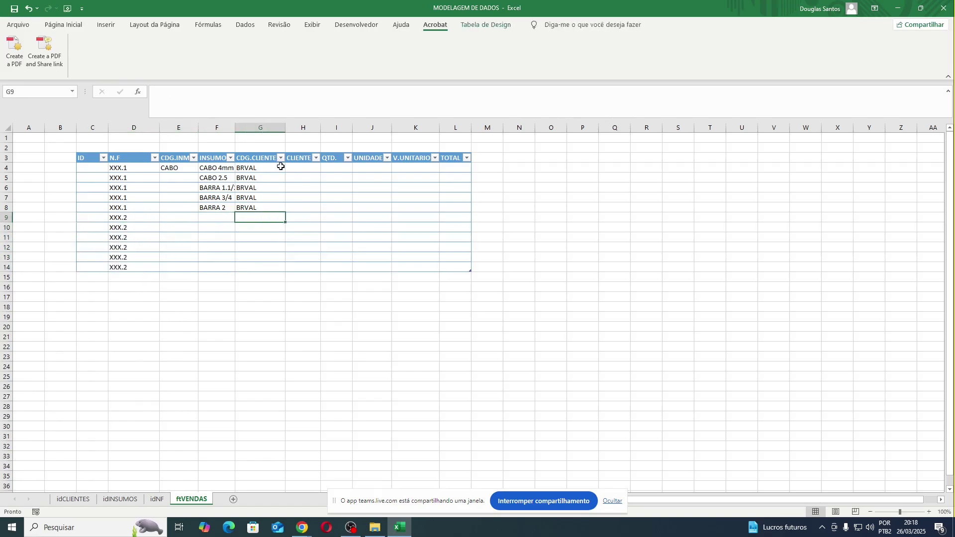
type("AV")
key("ctrl+Return")
key("shift+Down")
key("shift+Down")
key("shift+Down")
key("shift+Down")
key("shift+Down")
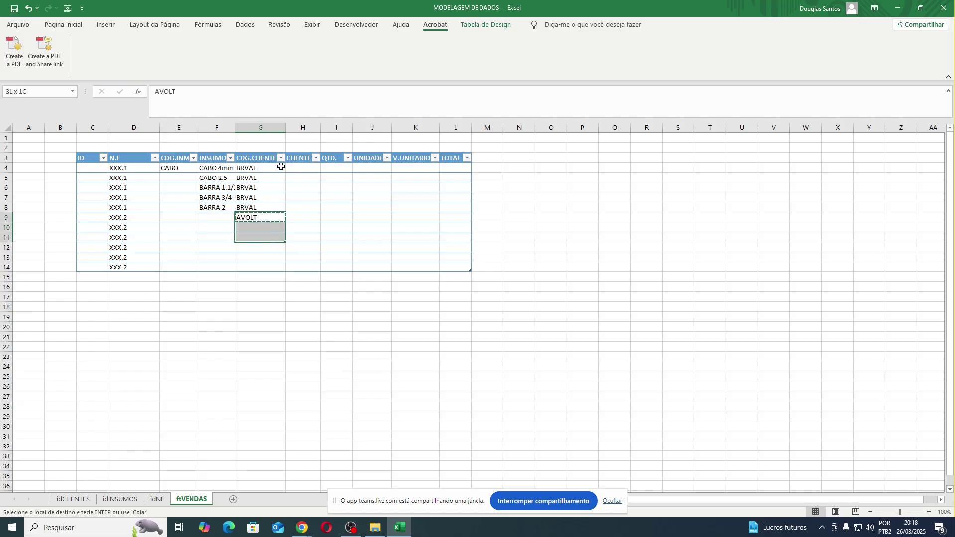
key("Left")
key("Right")
key("Down")
key("Left")
key("Right")
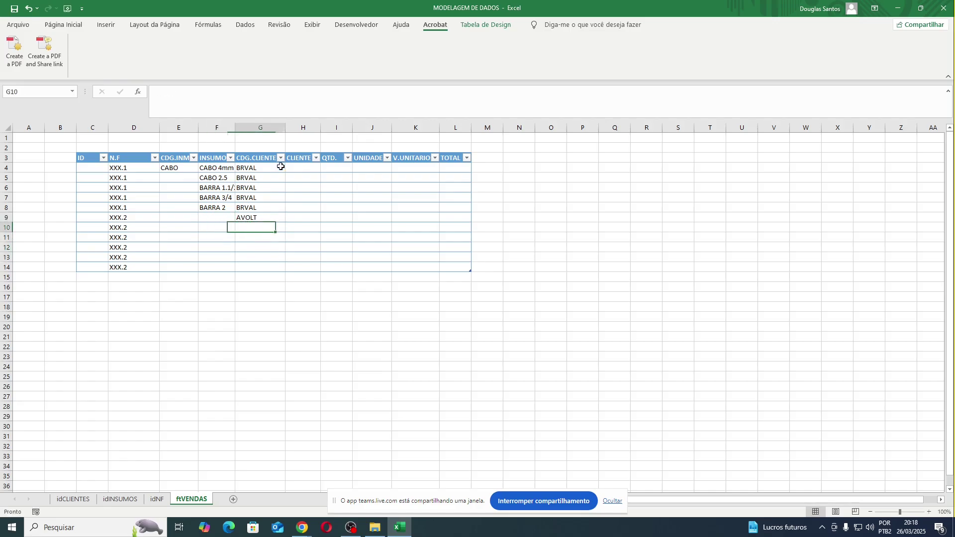
key("Up")
key("Left")
key("Up")
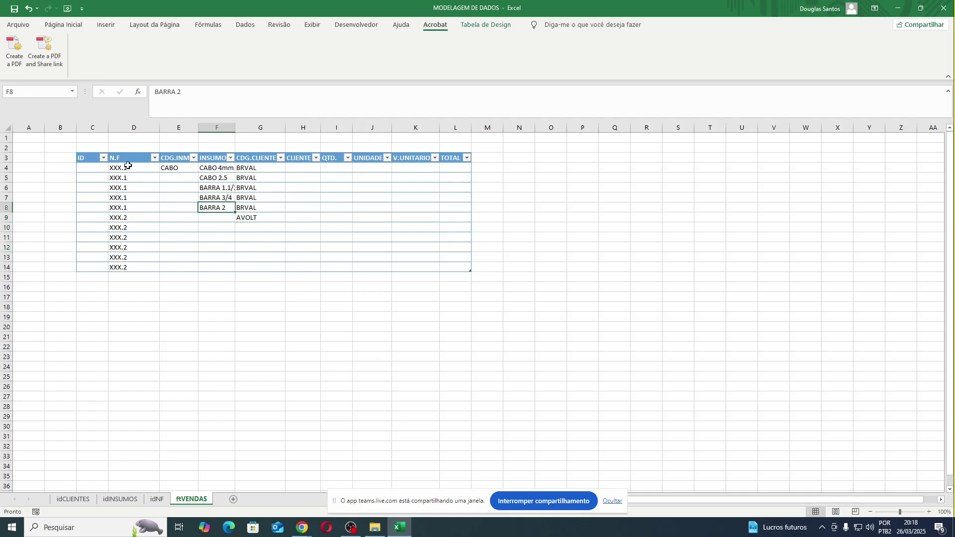
Clear the CDG.INM, INSUMO and CDG.CLIENTE entries in E4:G9, keeping the N.F codes.
left_click_drag(187, 168, 249, 215)
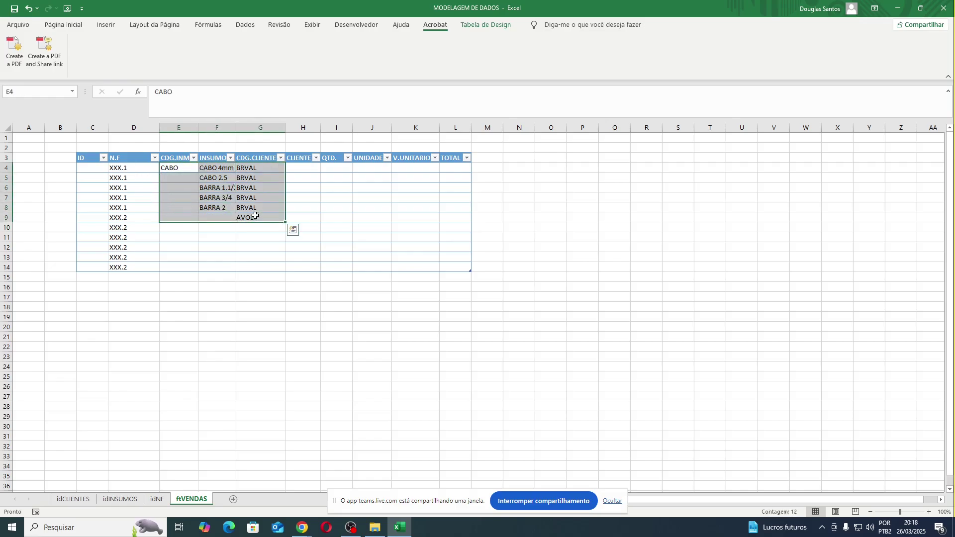
key("Delete")
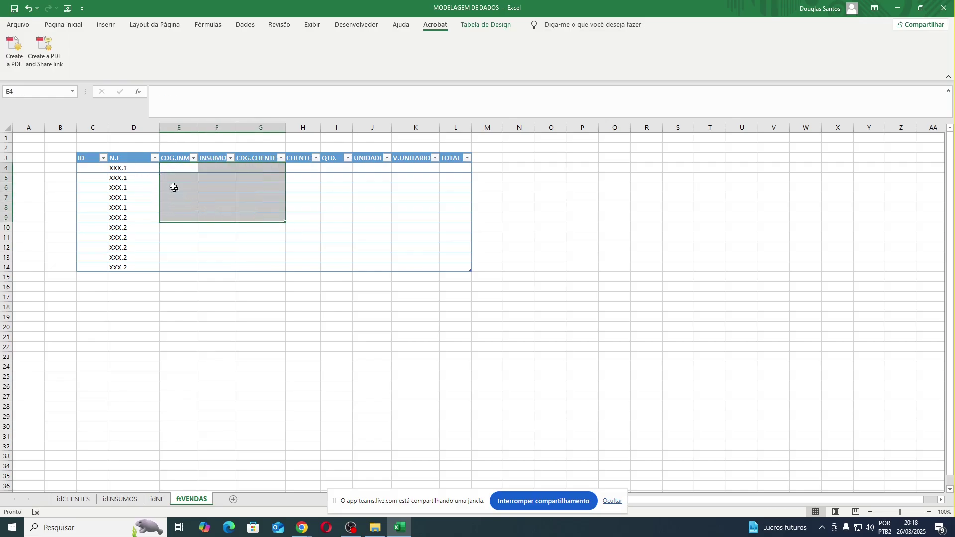
Compare the invoice table on the idNF sheet, including its table name, with the empty columns of the ftVENDAS table.
left_click(156, 499)
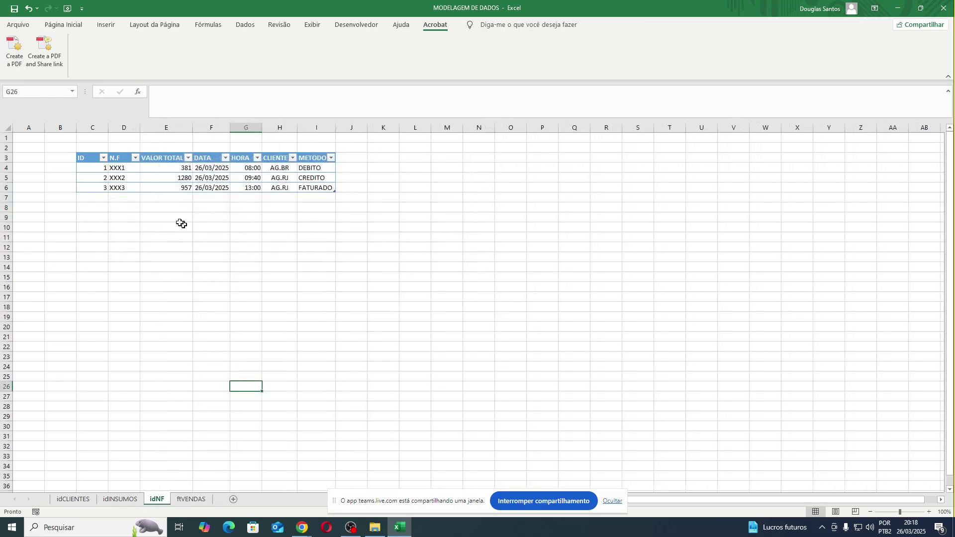
left_click(205, 499)
left_click_drag(183, 167, 457, 258)
left_click(157, 499)
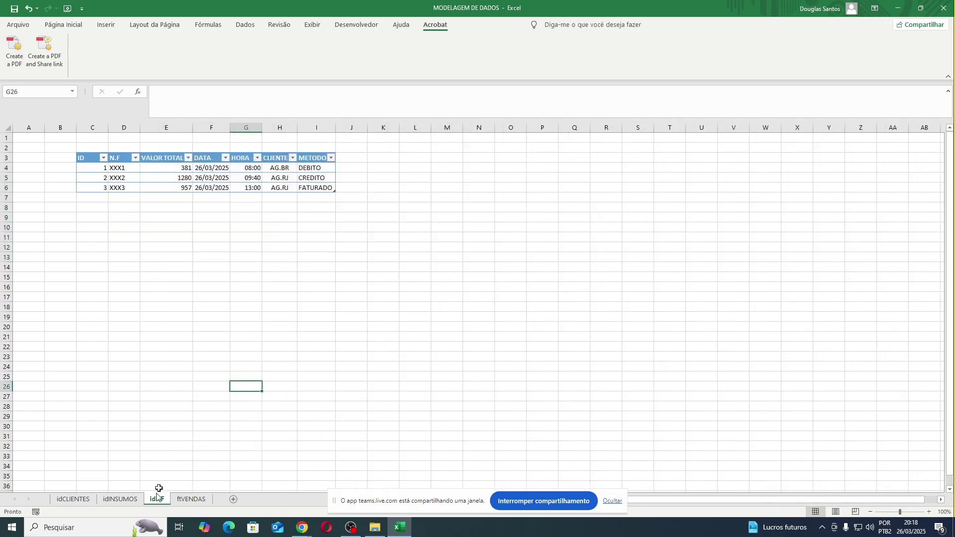
left_click(191, 499)
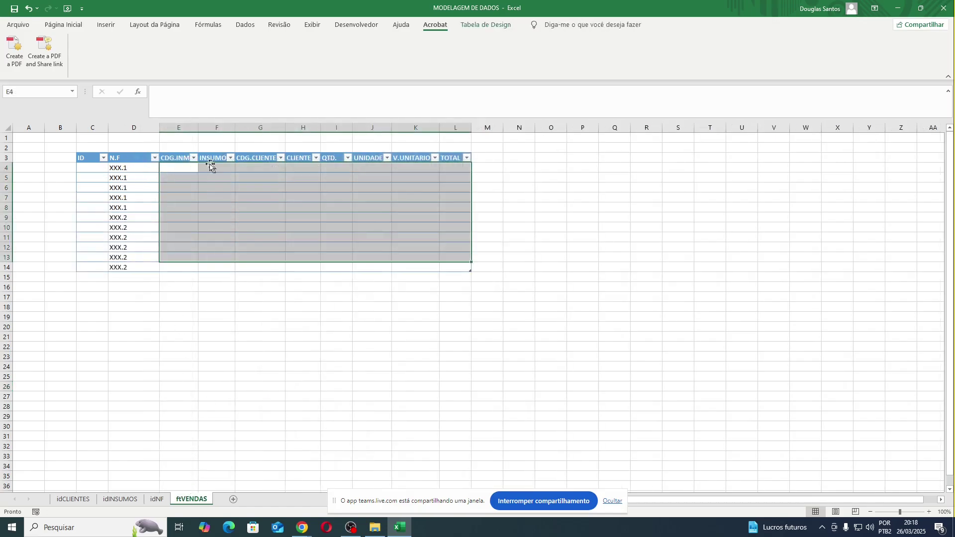
left_click(182, 167)
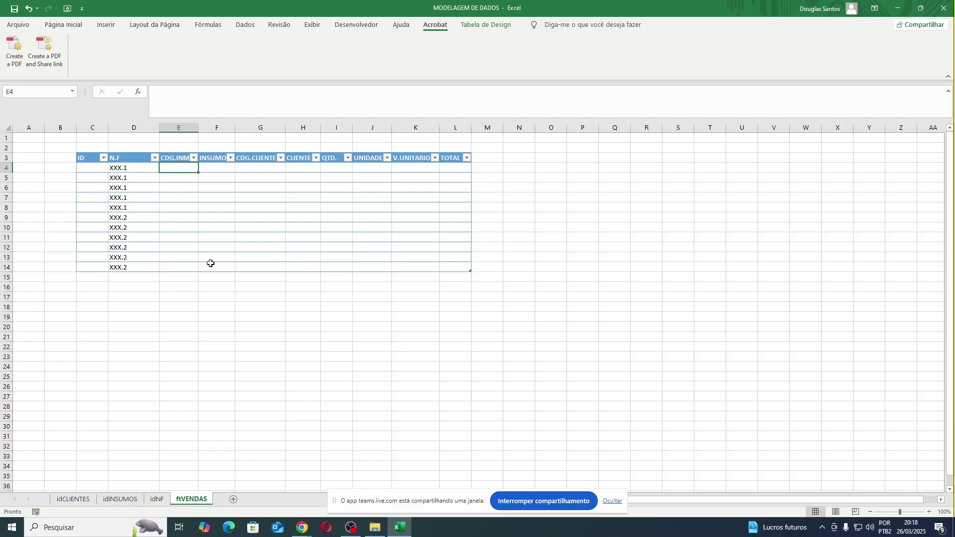
left_click(158, 499)
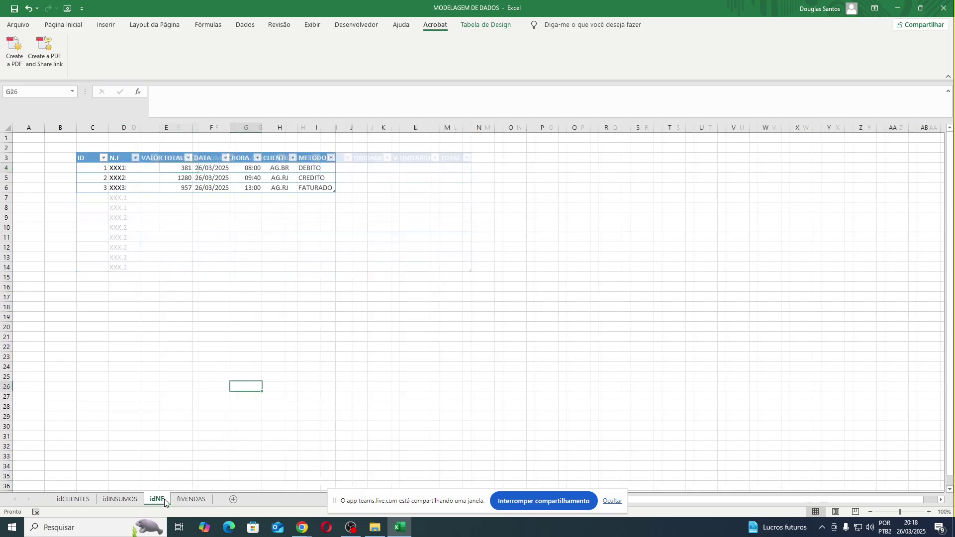
left_click(192, 178)
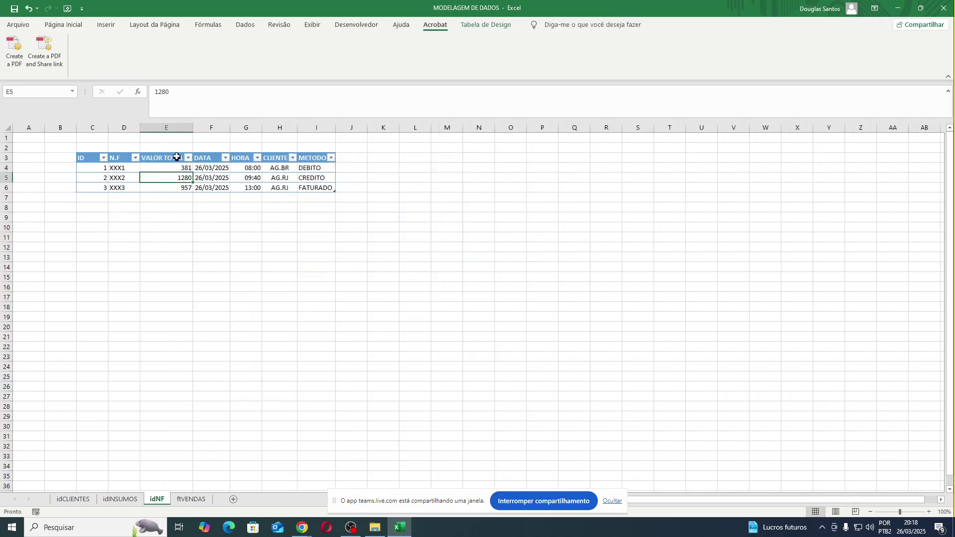
left_click(493, 25)
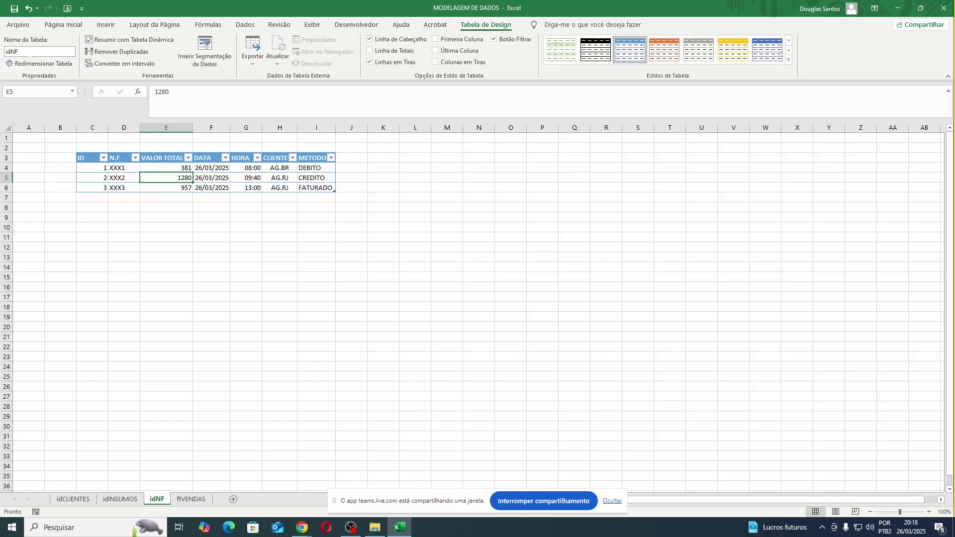
left_click(195, 499)
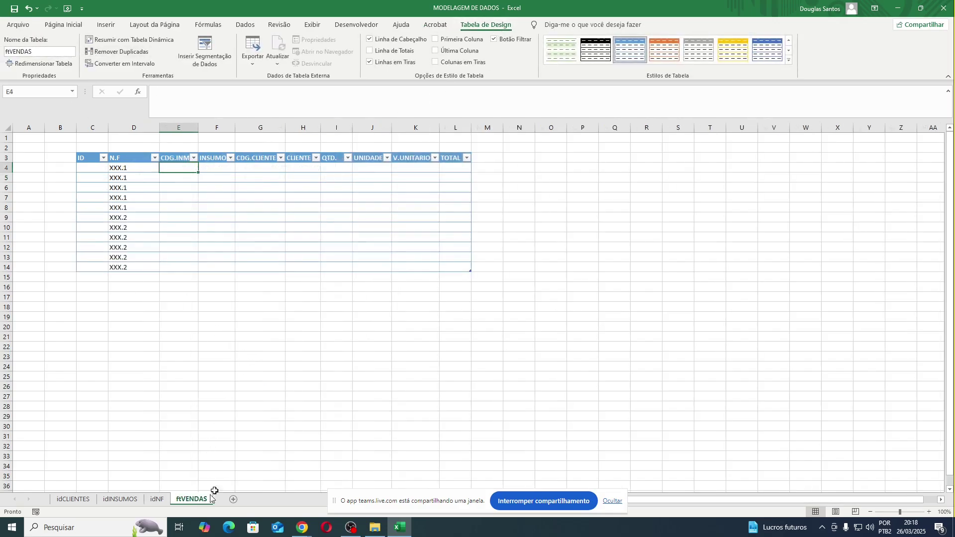
Widen the CDG.INM column of the sales table slightly.
left_click_drag(198, 126, 207, 127)
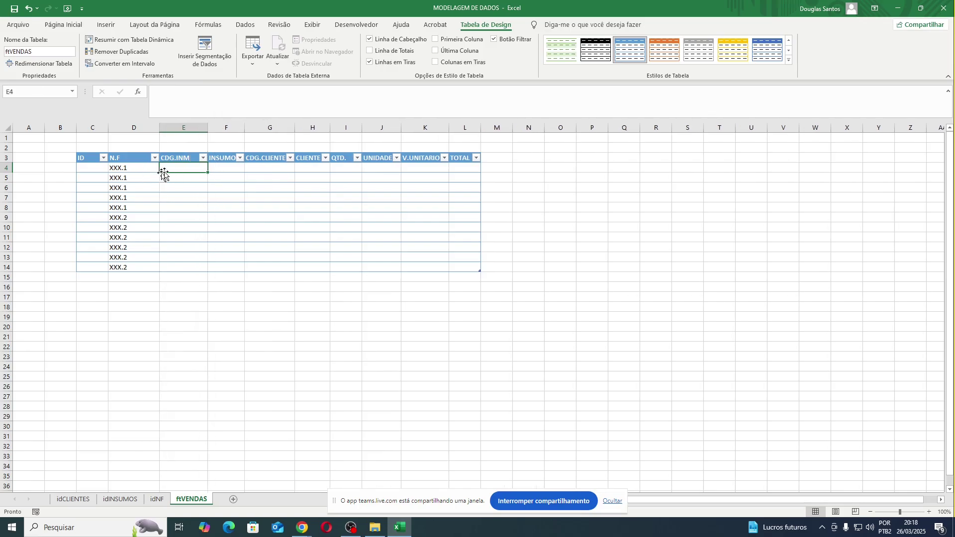
left_click(129, 168)
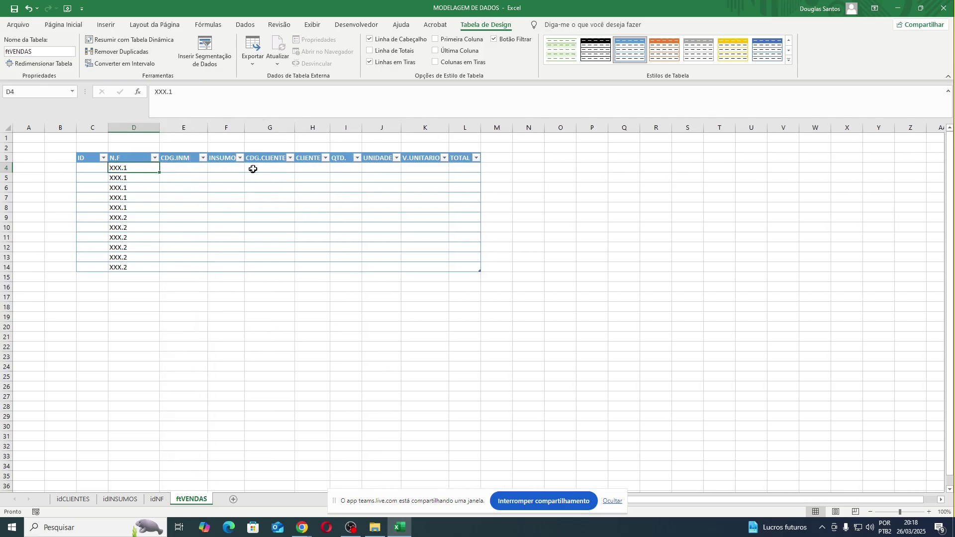
Enter the formula =idNF[CLIENTE] in G4 of the CDG.CLIENTE column to pull the clients from the invoice table.
left_click(253, 169)
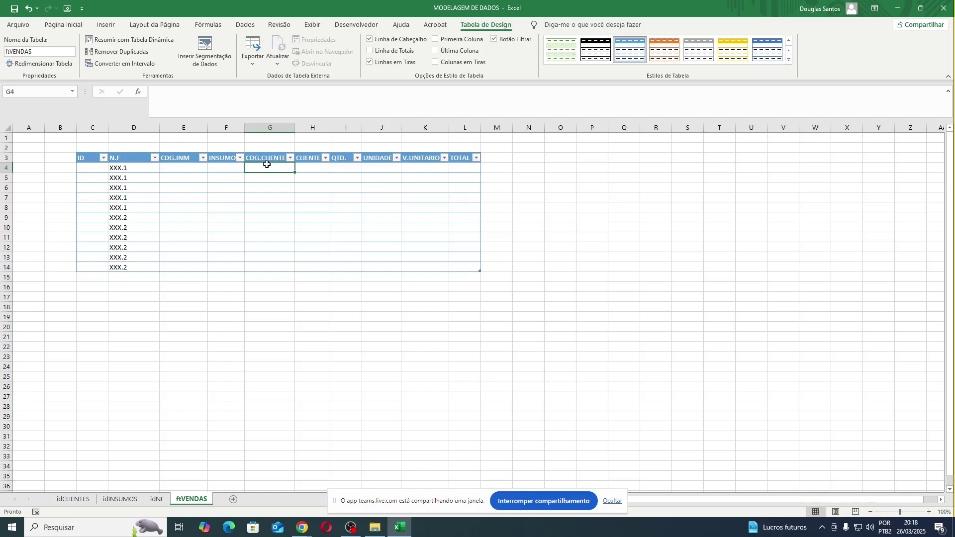
type("=")
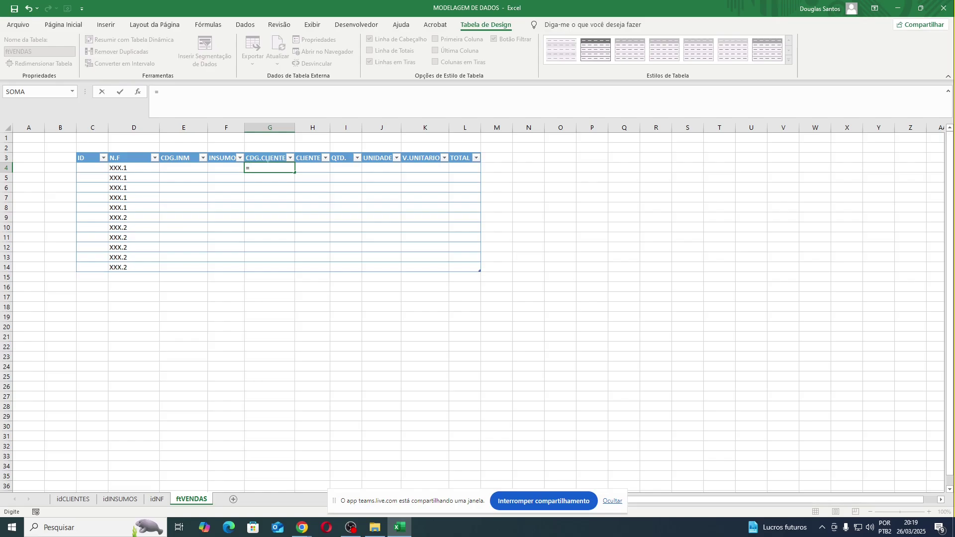
type("idnf")
key("Tab")
type("[")
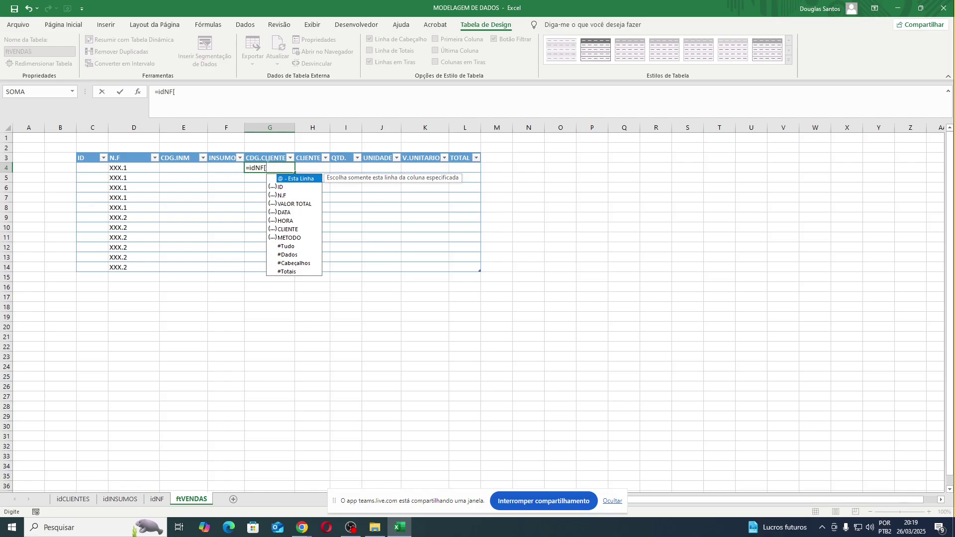
key("Down")
key("Down")
key("Down")
key("Down")
key("Down")
key("Down")
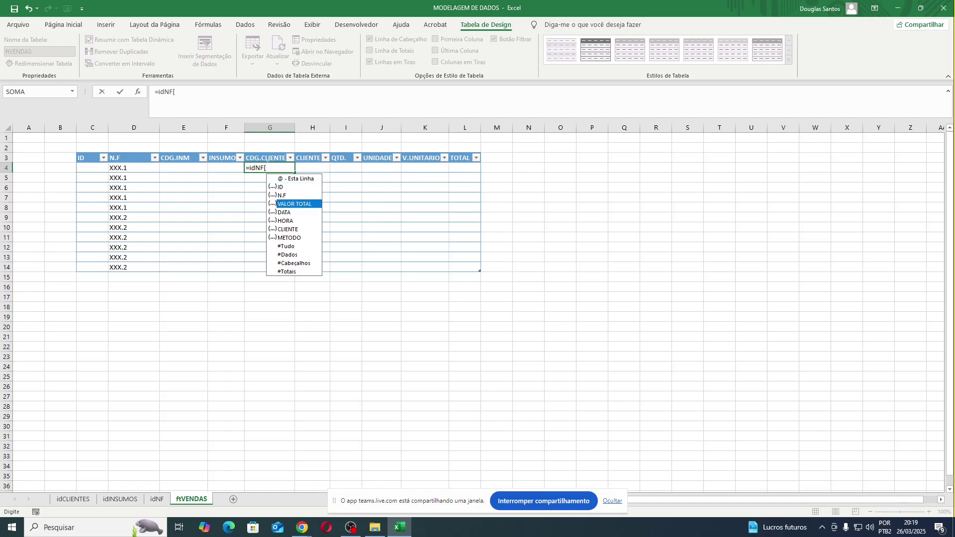
key("Tab")
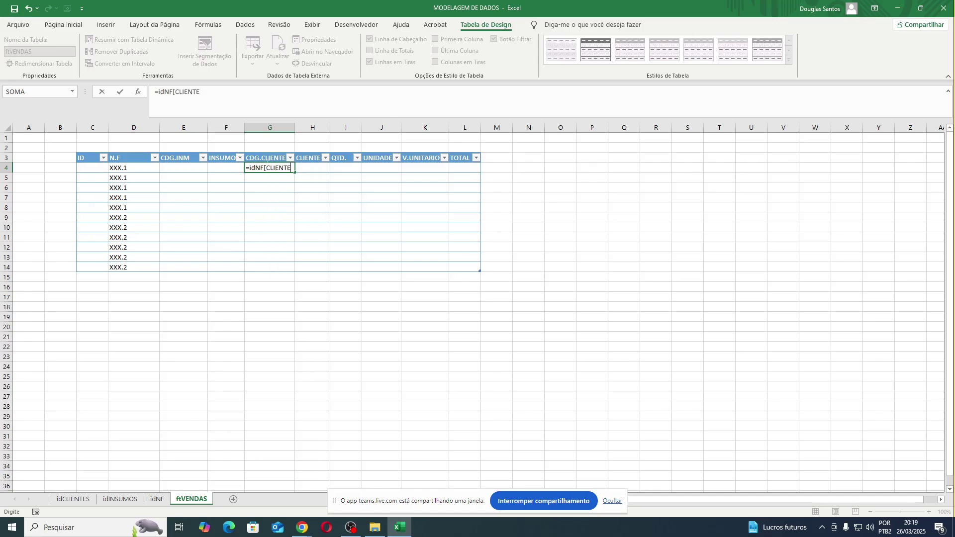
key("Return")
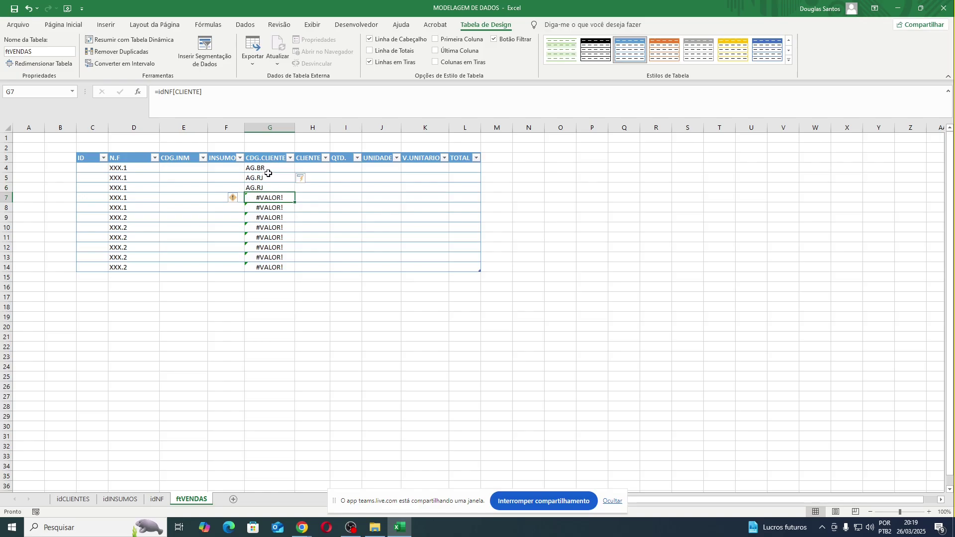
Examine the CDG.CLIENTE formula results in G4:G7 against the N.F codes of the same rows.
left_click_drag(268, 168, 276, 186)
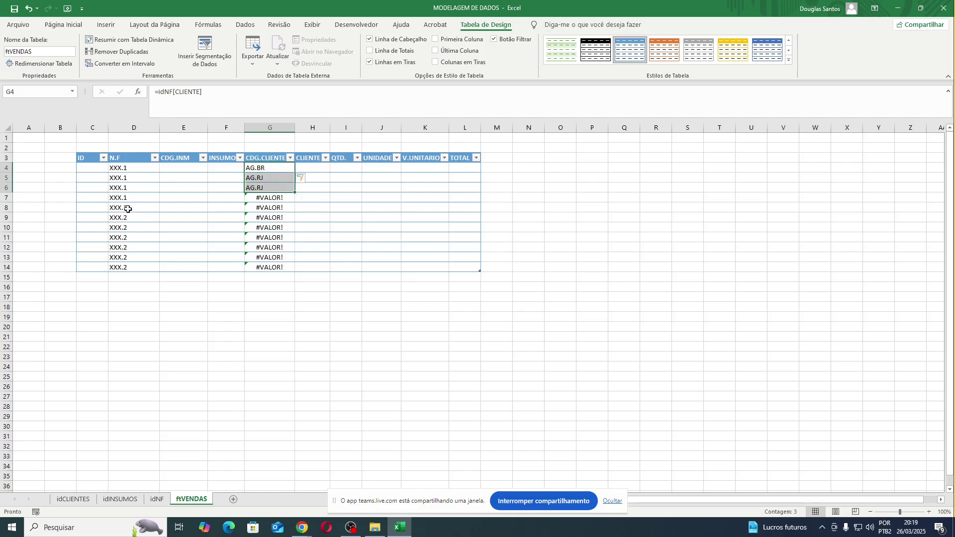
left_click(148, 190)
key("Return")
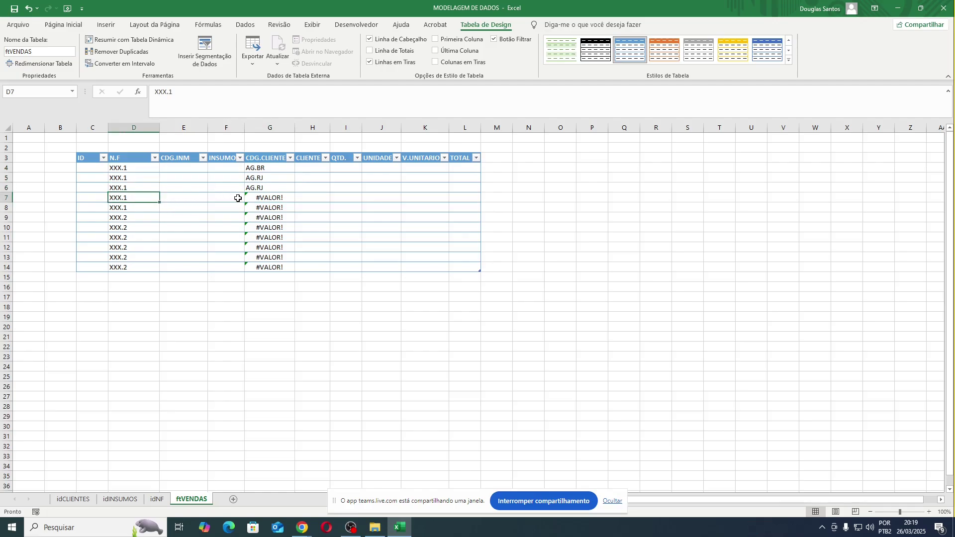
left_click(155, 92)
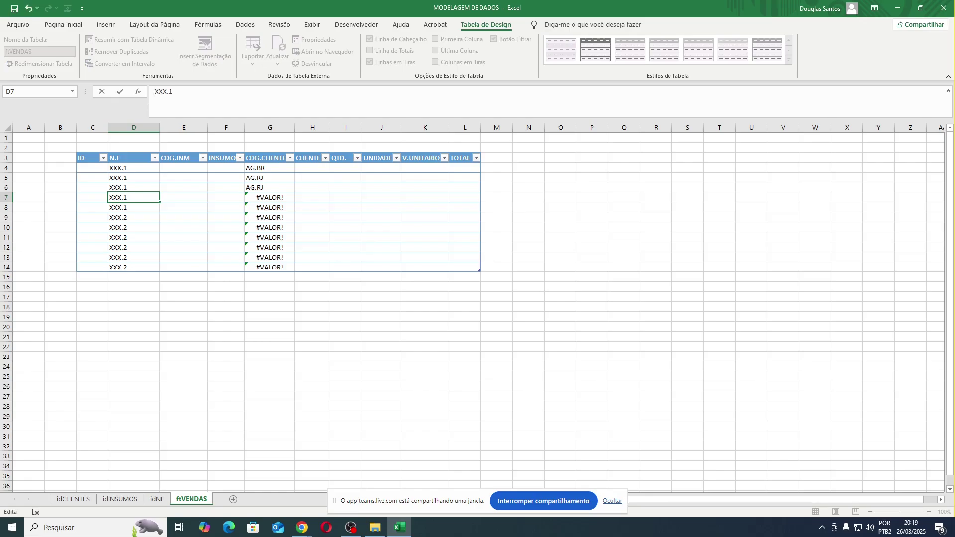
key("Return")
key("Right")
key("Right")
key("Up")
key("Right")
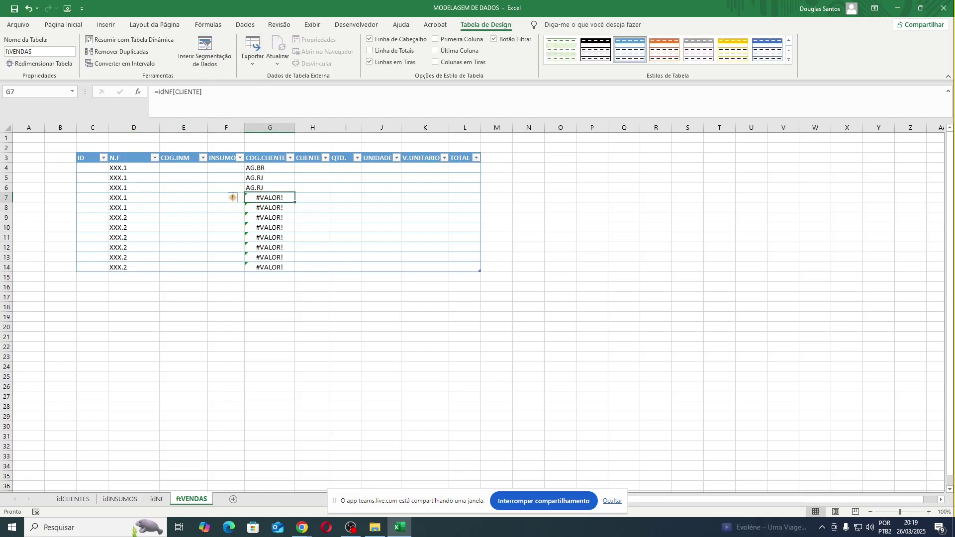
key("F2")
key("Escape")
Copy the N.F code XXX.1 from D4 over the cells down to D7.
left_click(143, 167)
key("ctrl+c")
left_click_drag(144, 167, 143, 198)
key("ctrl+v")
key("Escape")
Add a dot before the digit in the idNF table's N.F codes in D4:D6, starting with XXX.1 and XXX.2.
left_click(256, 188)
left_click(264, 168)
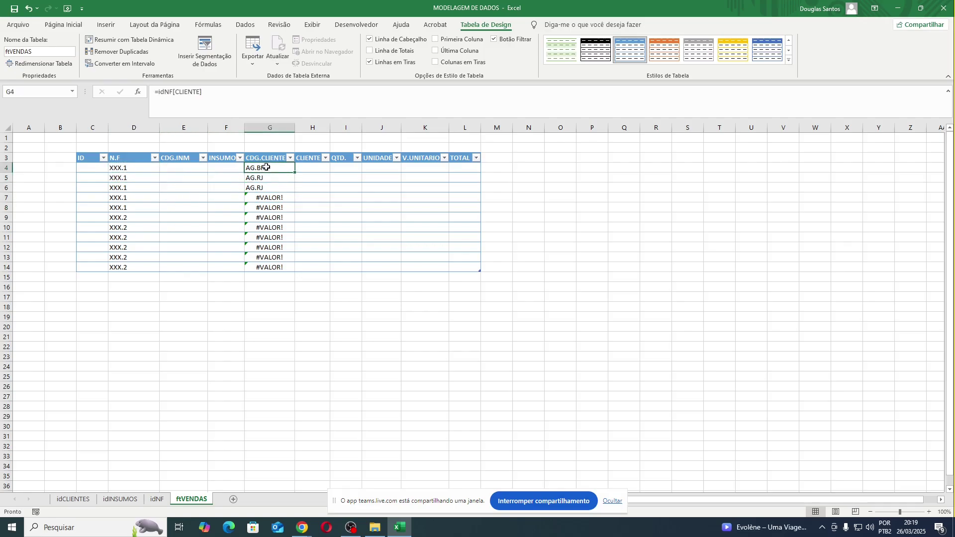
left_click(155, 501)
left_click(204, 232)
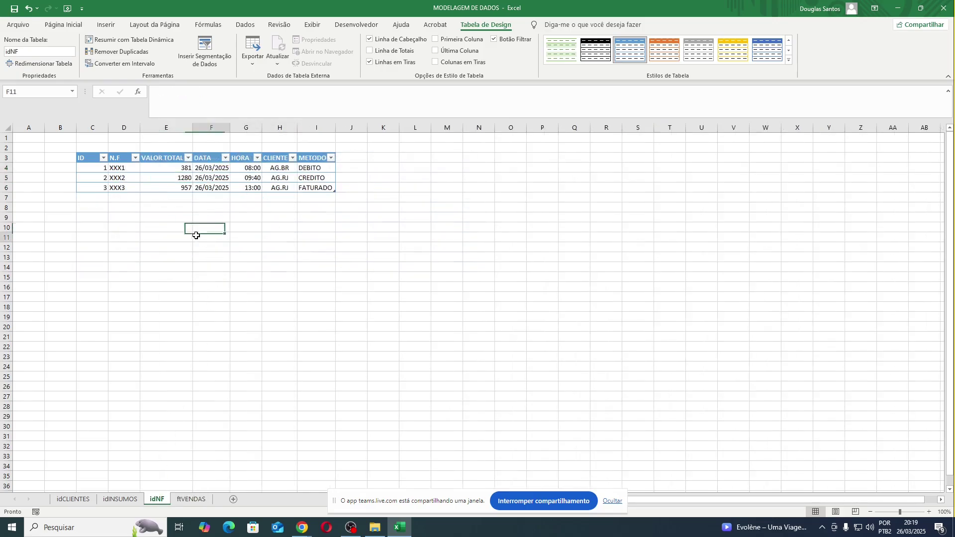
left_click(122, 170)
double_click(122, 170)
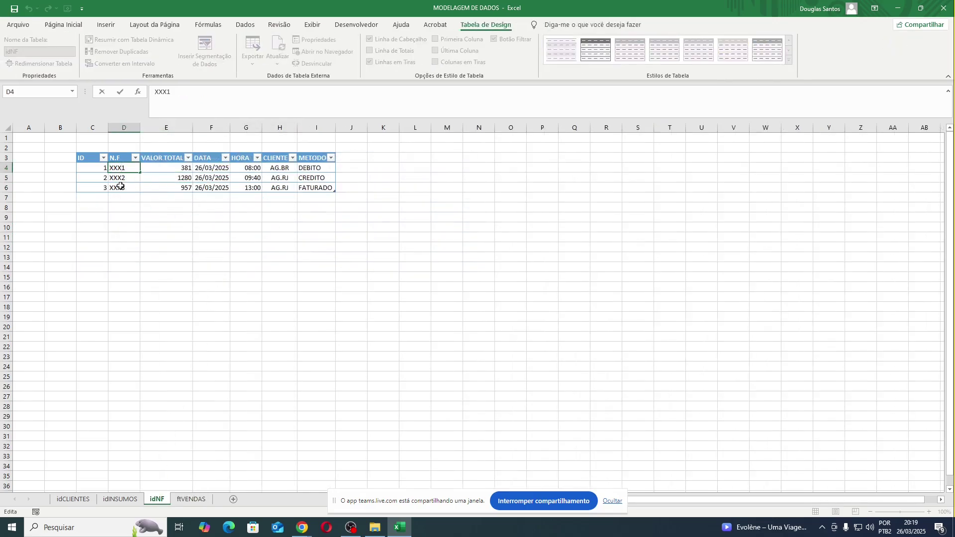
type(".")
key("Return")
double_click(122, 179)
type(".")
key("Return")
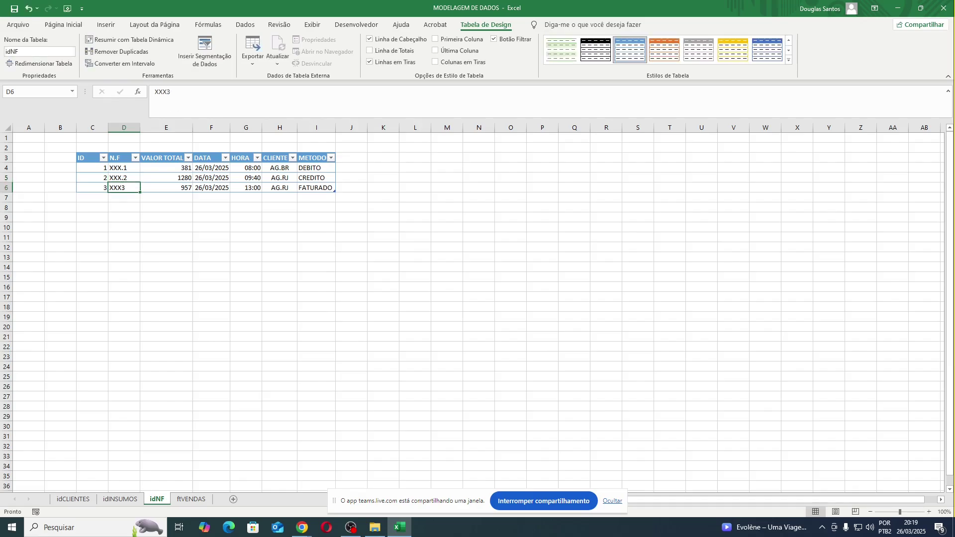
left_click(167, 91)
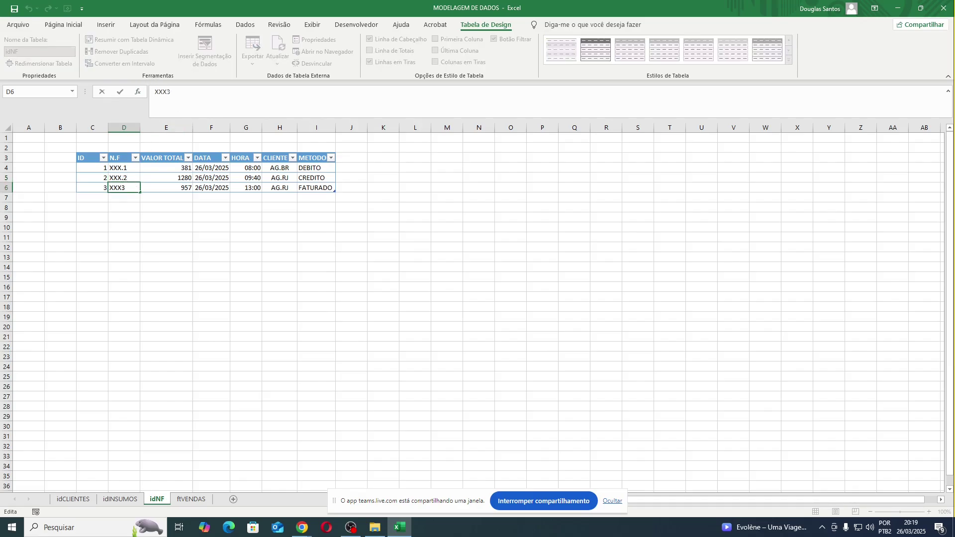
key("Return")
Autofit the width of the CLIENTE column in the ftVENDAS sales table.
left_click(191, 499)
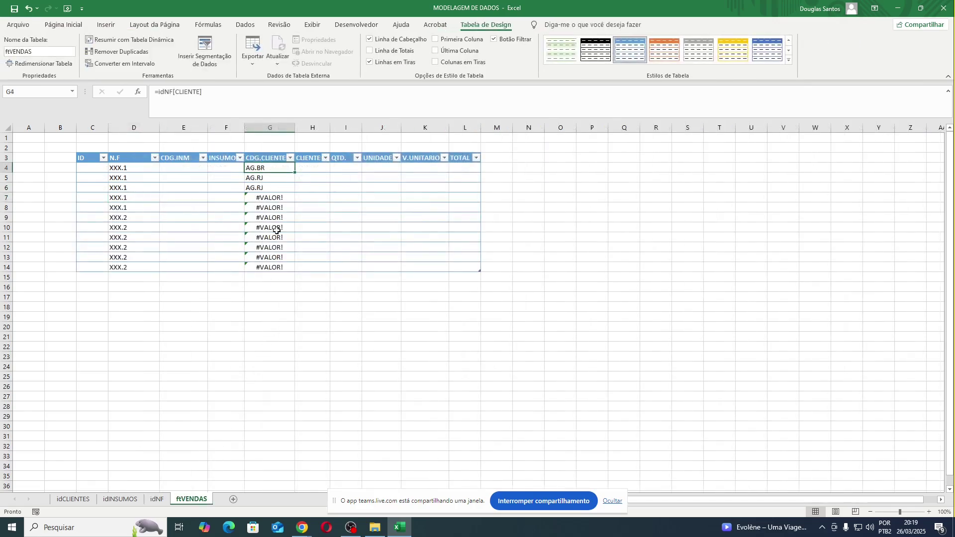
left_click(313, 167)
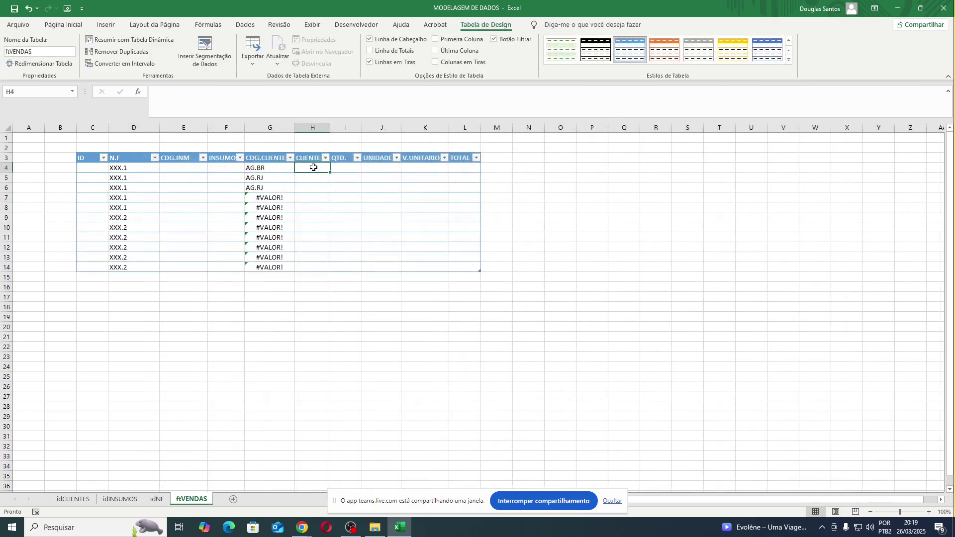
double_click(331, 128)
left_click(320, 158)
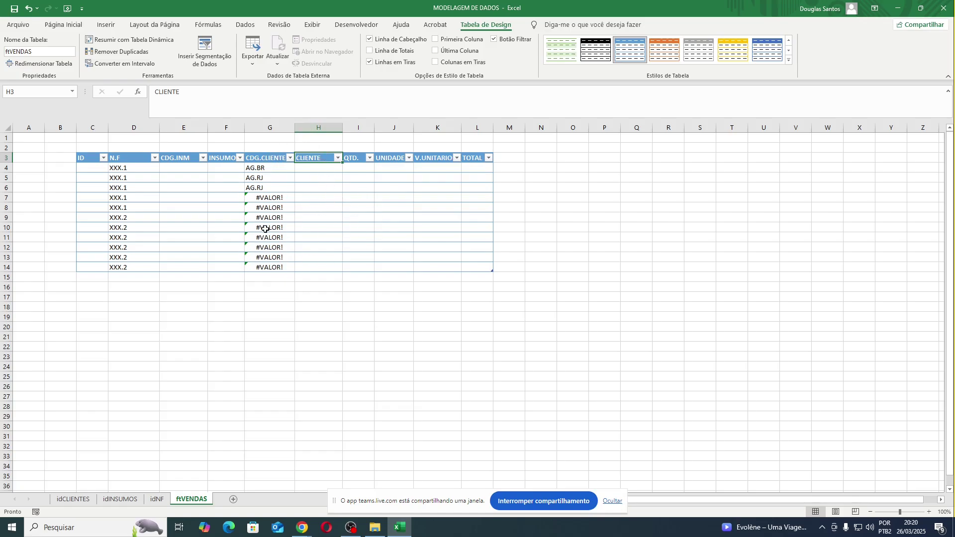
left_click(318, 169)
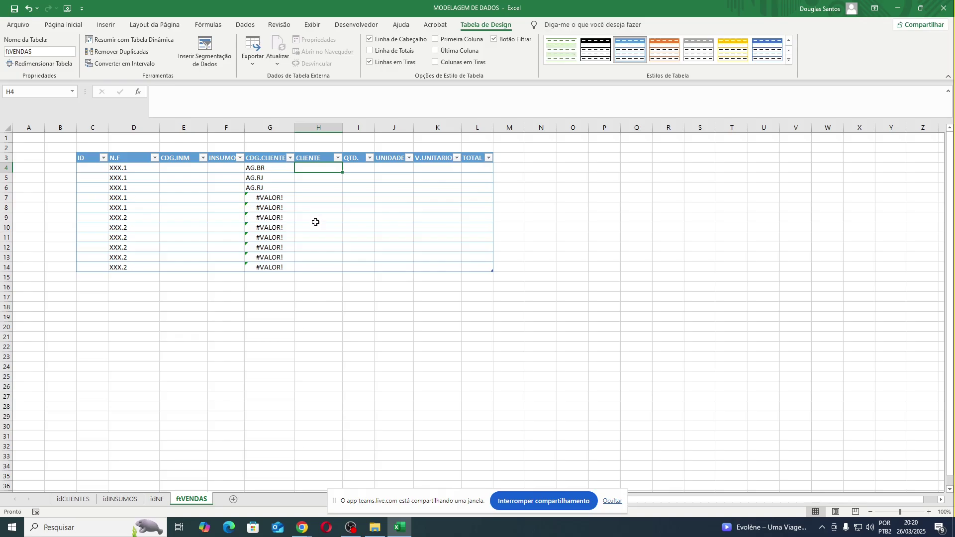
type("=id")
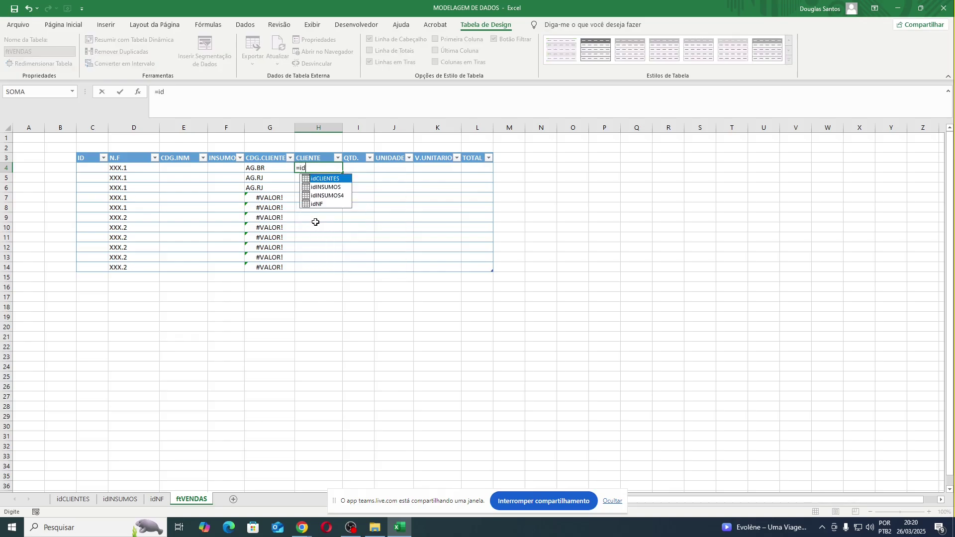
key("Tab")
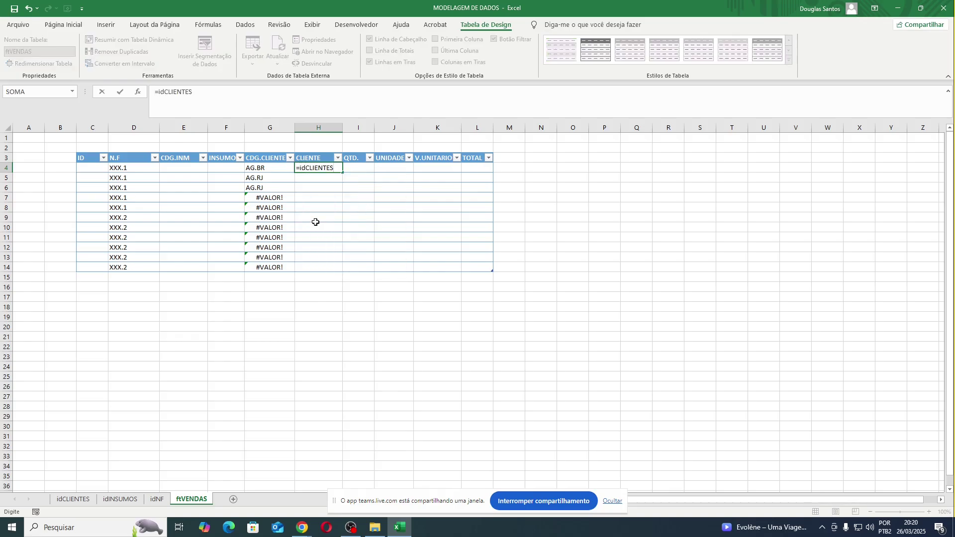
type("[")
key("Down")
key("Down")
key("Down")
key("Tab")
key("Escape")
Clear the formulas from G4:G14 in the CDG.CLIENTE column of the sales table.
left_click(278, 167)
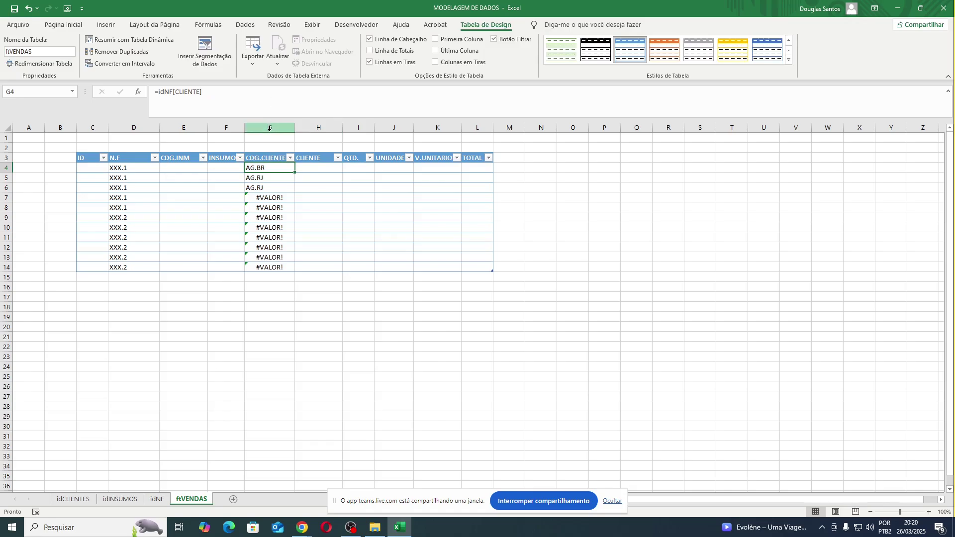
key("shift+Down")
key("shift+Down")
key("shift+Down")
key("shift+Down")
key("shift+Down")
key("shift+Down")
key("shift+Down")
key("shift+Down")
key("shift+Down")
key("shift+Down")
key("shift+Down")
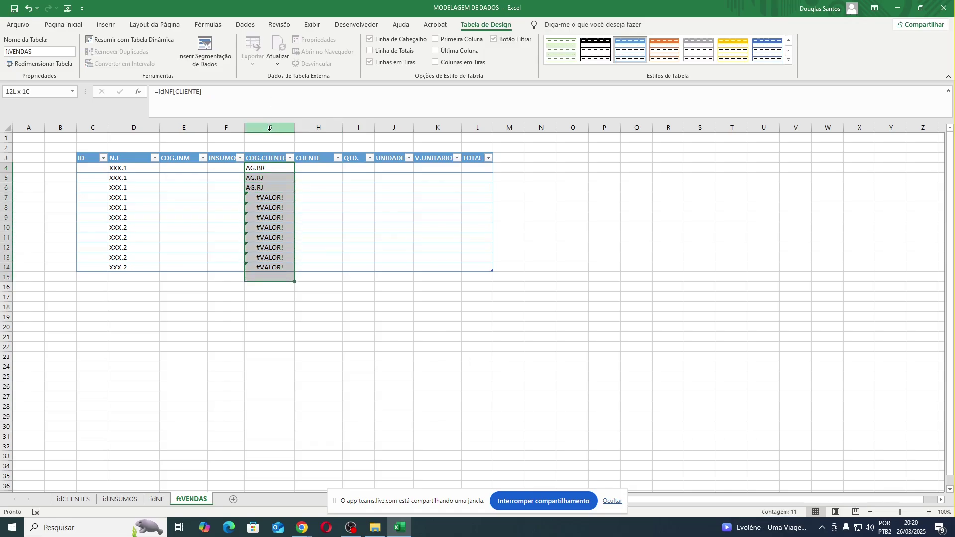
key("shift+Up")
key("Delete")
key("shift+Up")
key("shift+Up")
key("shift+Up")
key("shift+Up")
key("shift+Up")
key("shift+Up")
key("shift+Up")
key("shift+Up")
key("shift+Up")
key("shift+Up")
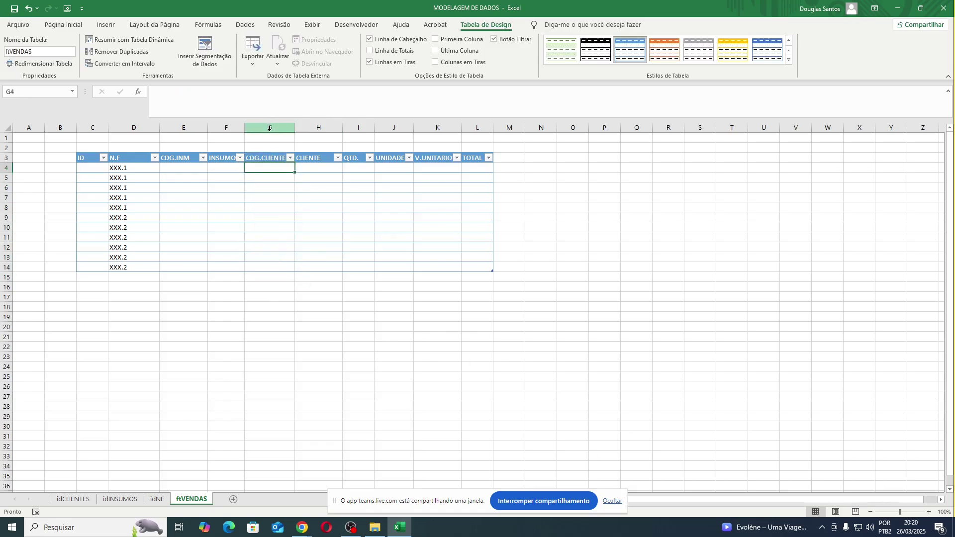
Begin an ÍNDICE formula in G4 of the CDG.CLIENTE column with idNF[CLIENTE] as its array, placed on its own line.
type("=ÍNDICE(")
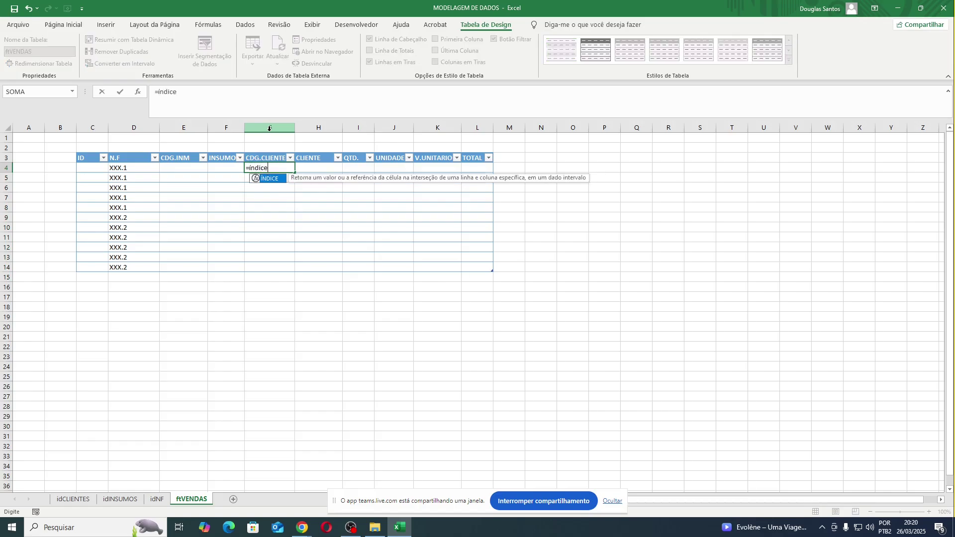
left_click(271, 92)
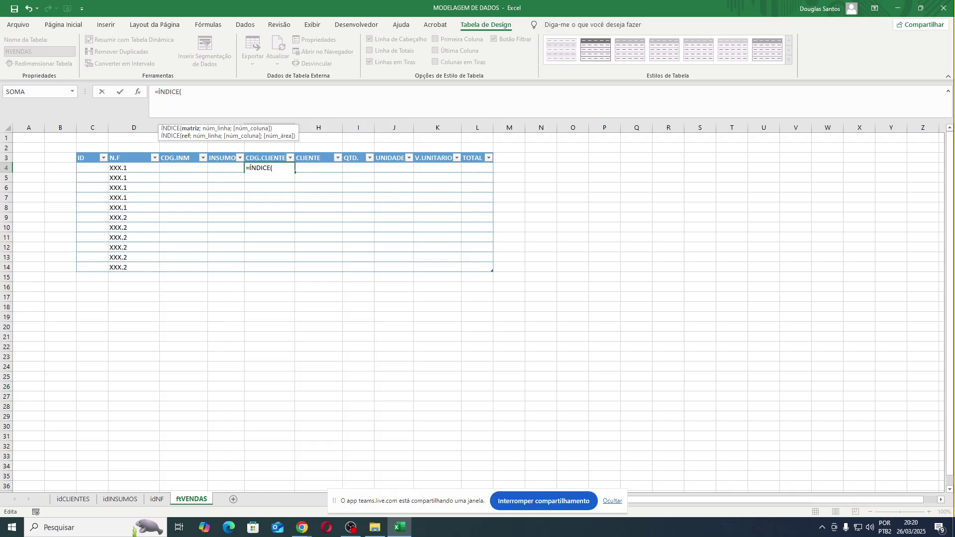
type("id")
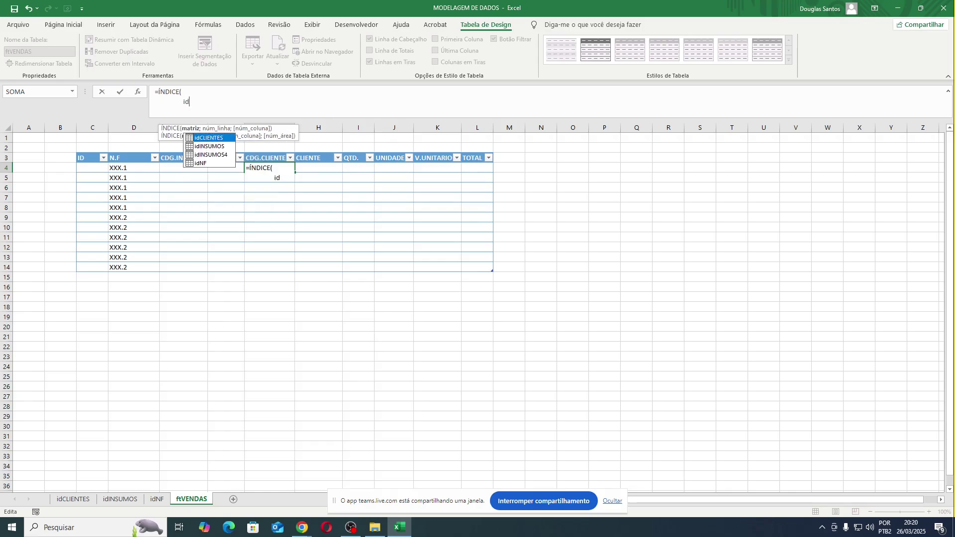
key("Down")
key("Down")
key("Down")
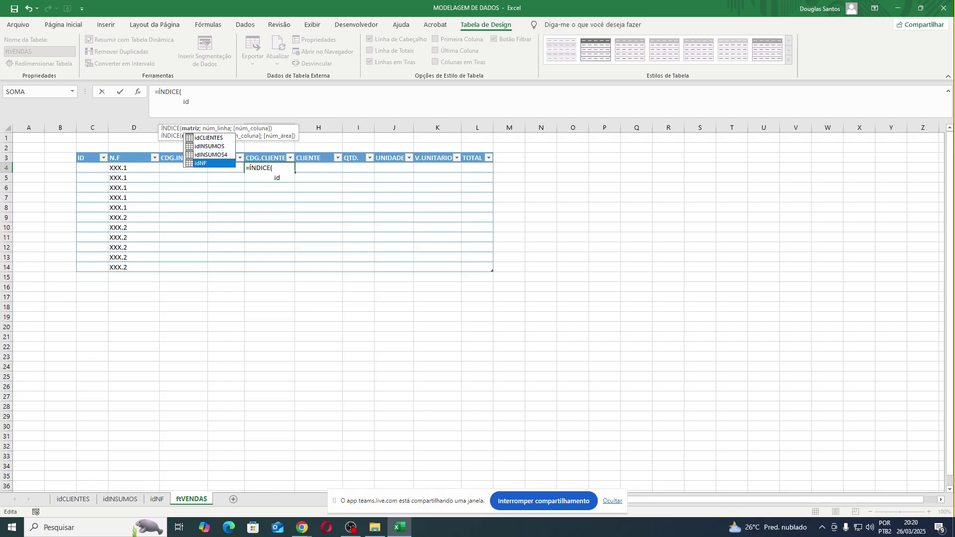
key("Tab")
type("[")
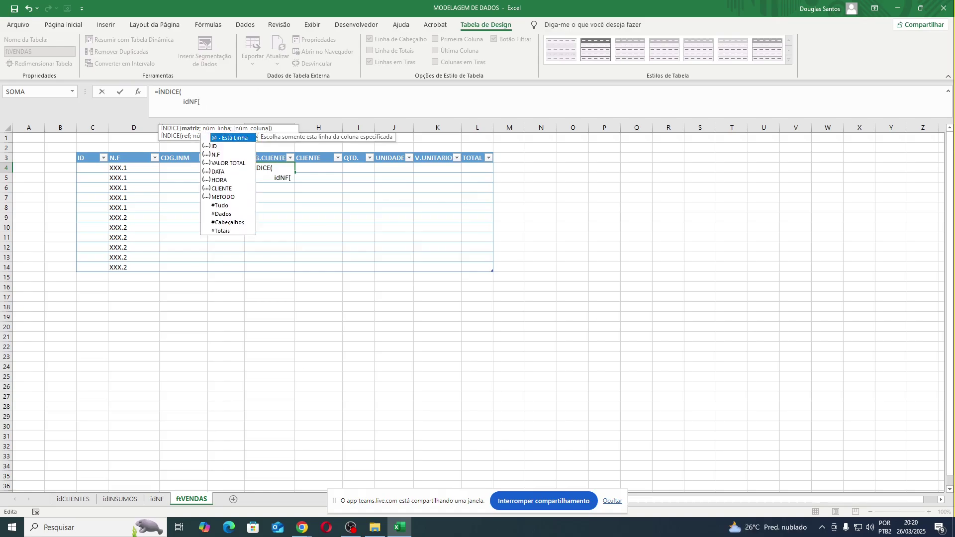
key("Down")
key("Down")
key("Down")
key("Down")
key("Down")
key("Down")
key("Tab")
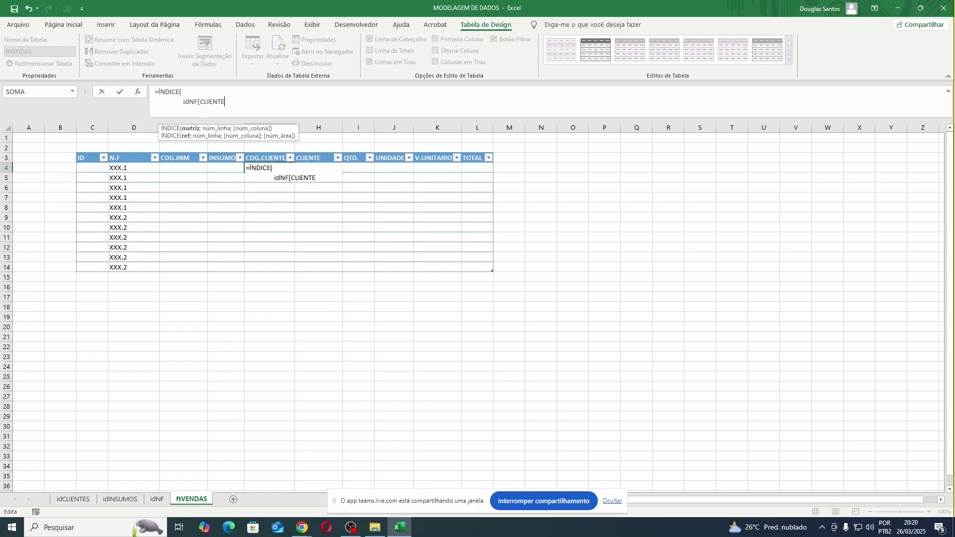
type(";")
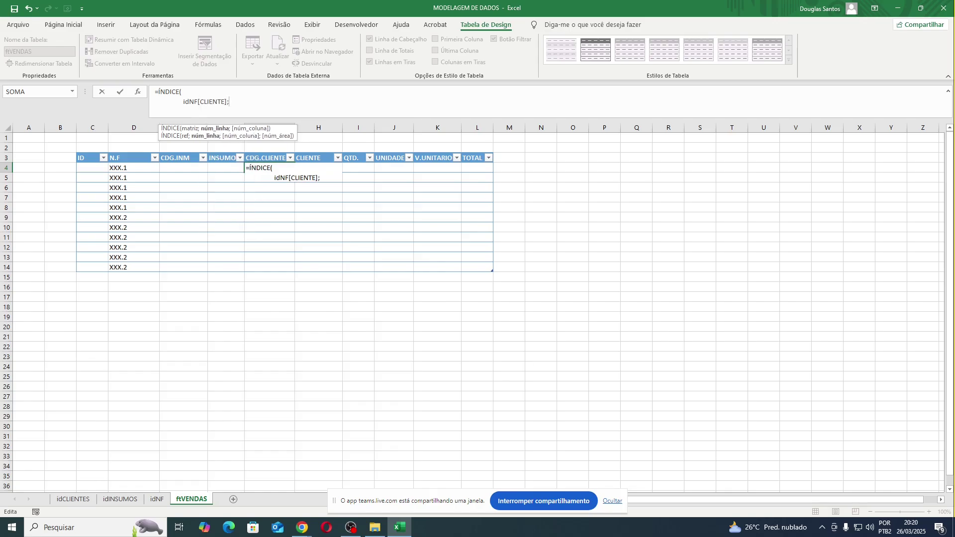
Nest CORRESP on a new line as the row argument, with the sales row's [@[N.F]] as the lookup value, and enlarge the formula bar.
key("alt+Return")
type("corres")
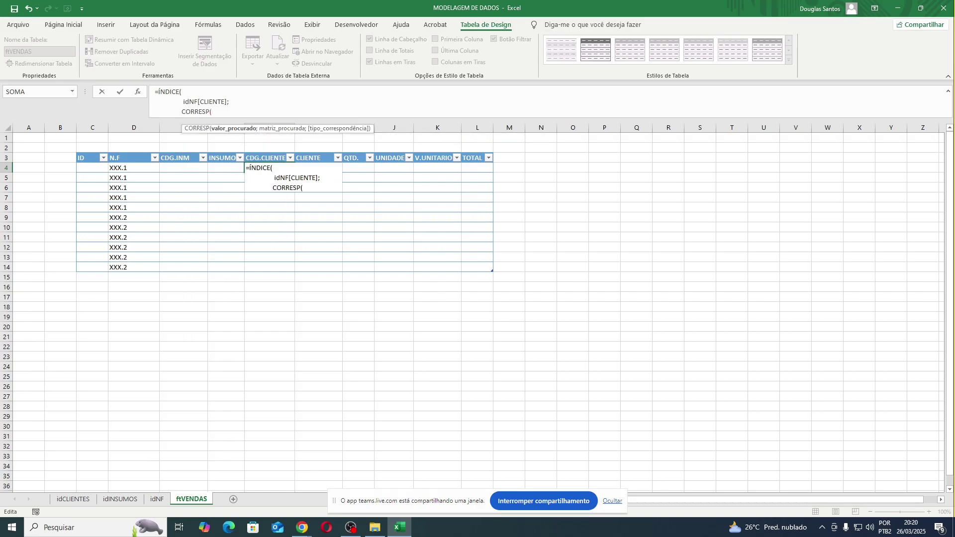
key("alt+Return")
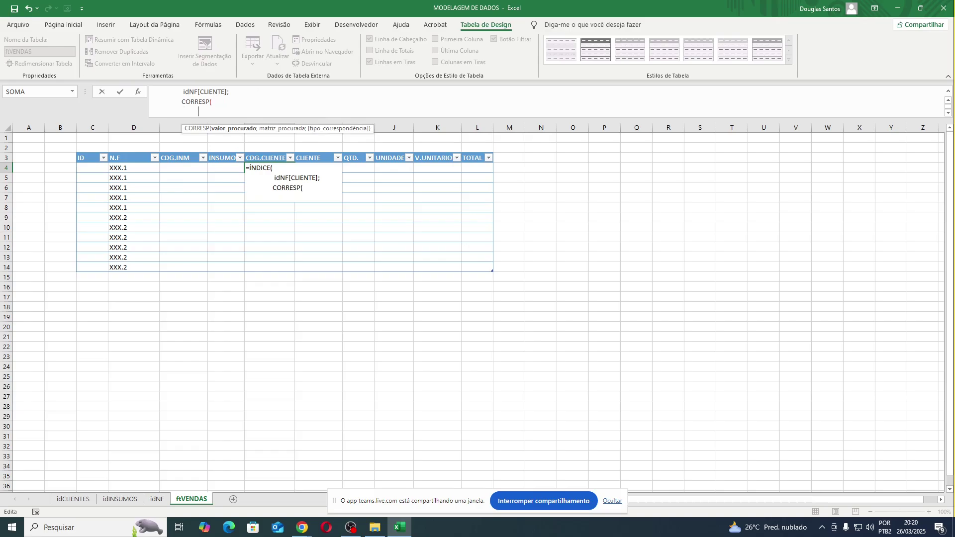
left_click_drag(289, 120, 292, 182)
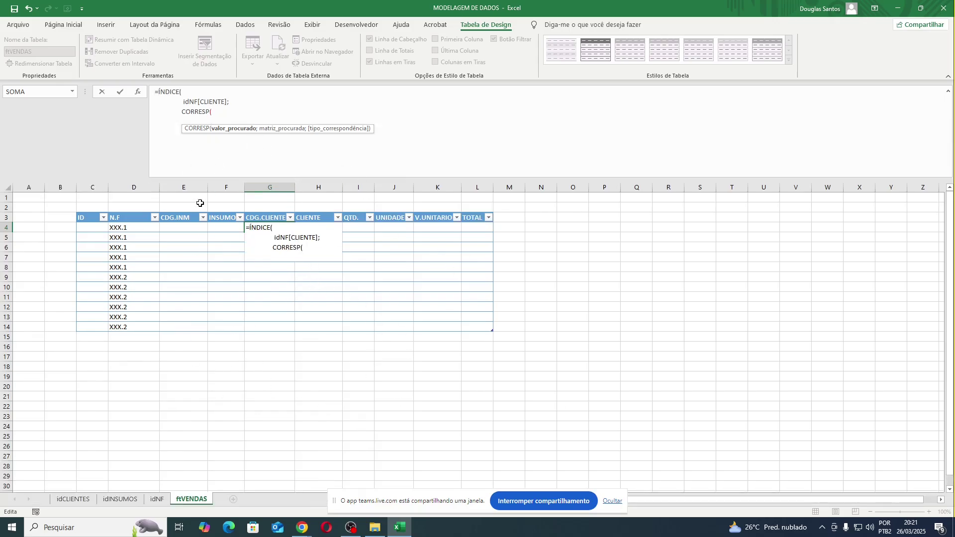
left_click(123, 228)
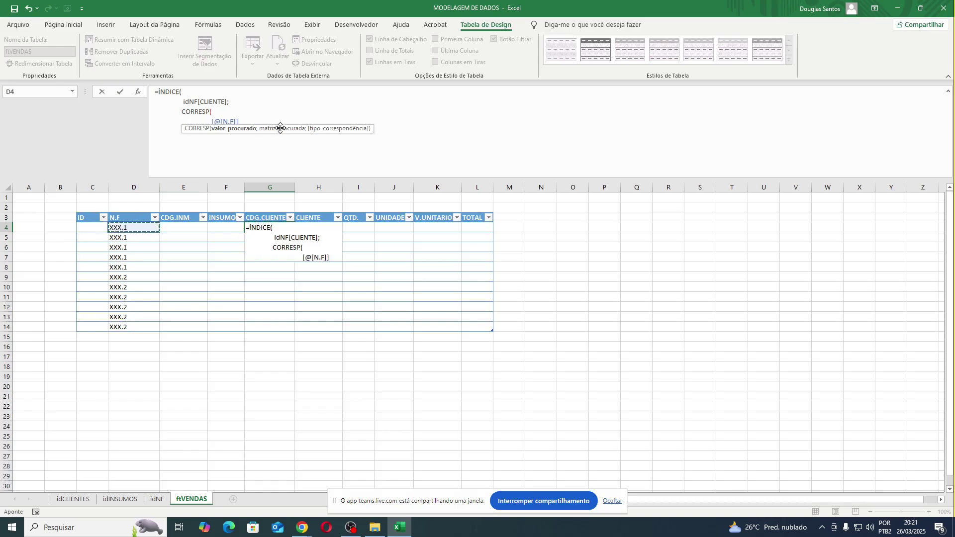
type(";")
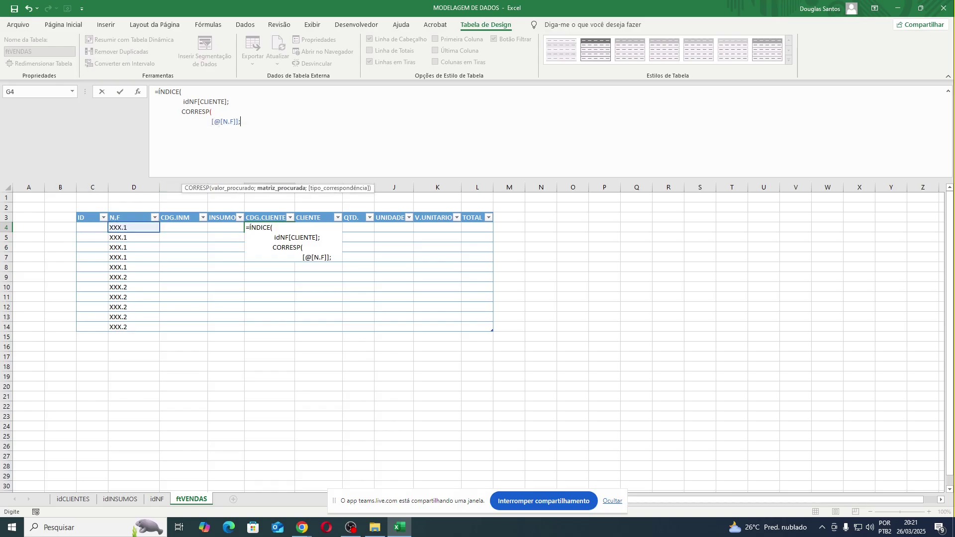
Complete the G4 formula with idNF[N.F] as the lookup array and match type 0, and enter it for the whole CDG.CLIENTE column.
type("idn")
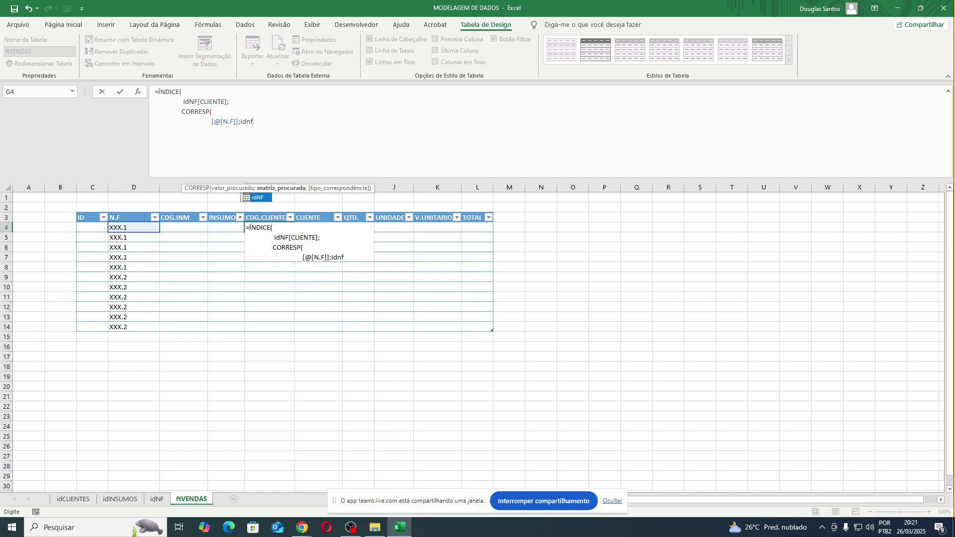
type("f")
key("Tab")
type("[")
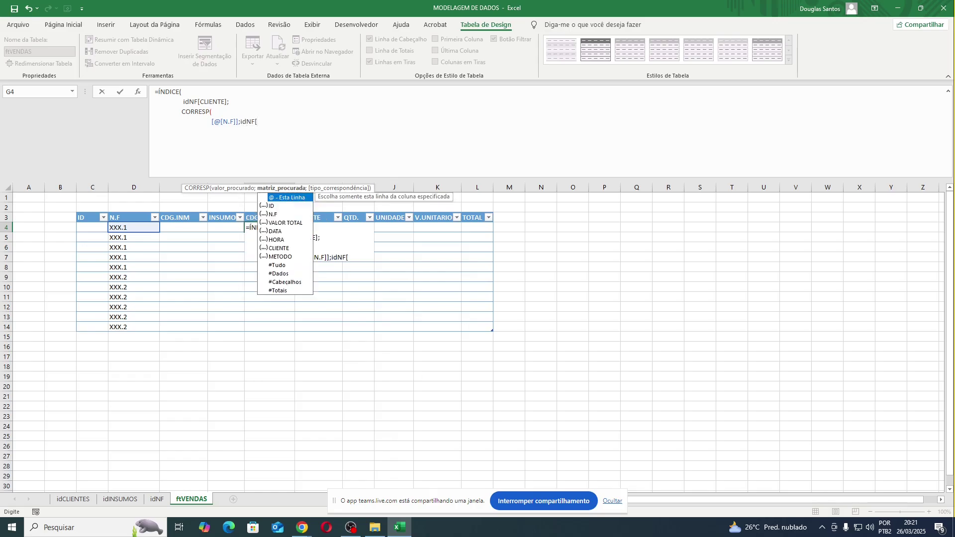
key("Down")
key("Down")
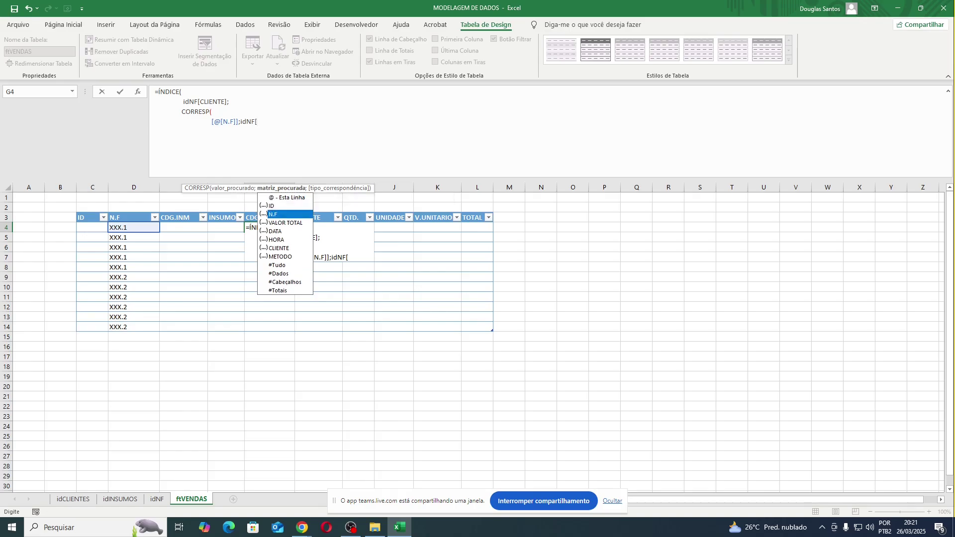
key("Tab")
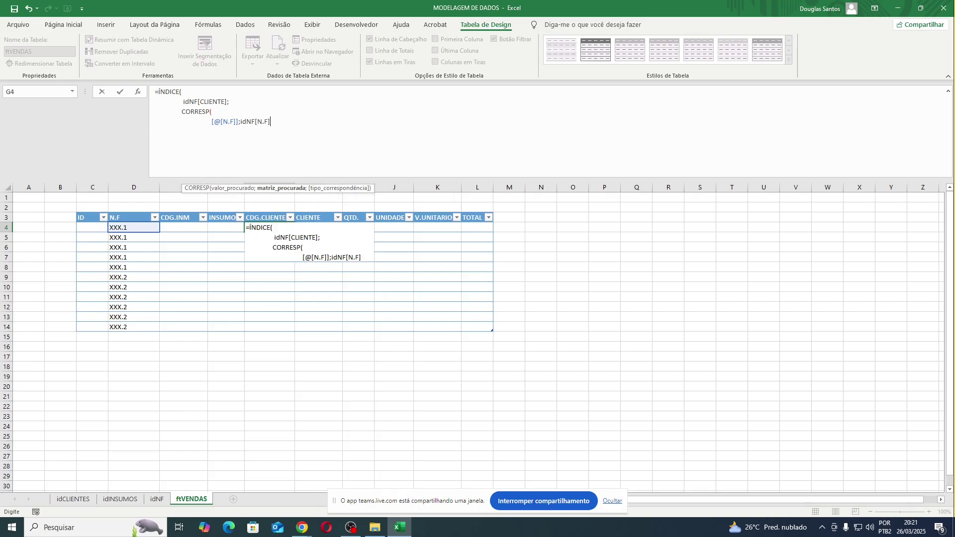
type(";0))")
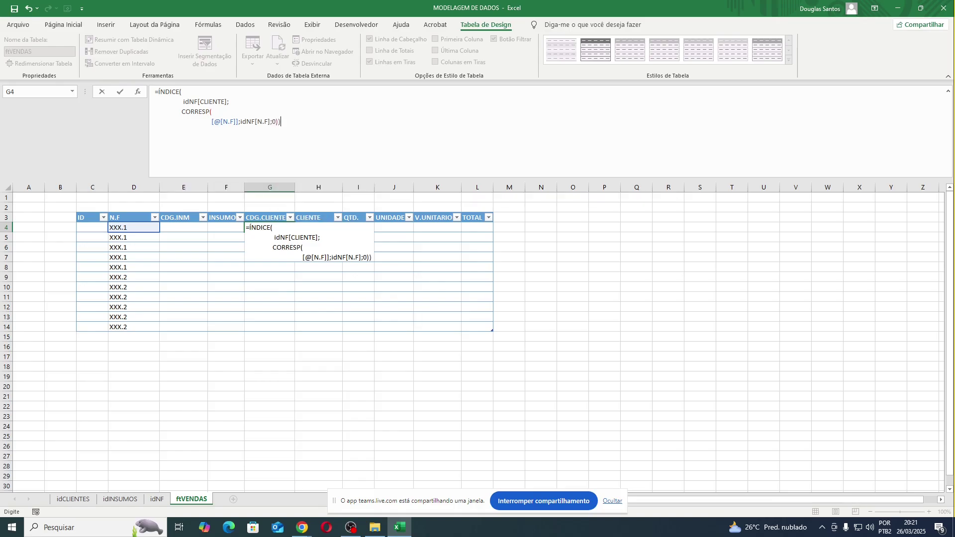
key("Return")
left_click(269, 247)
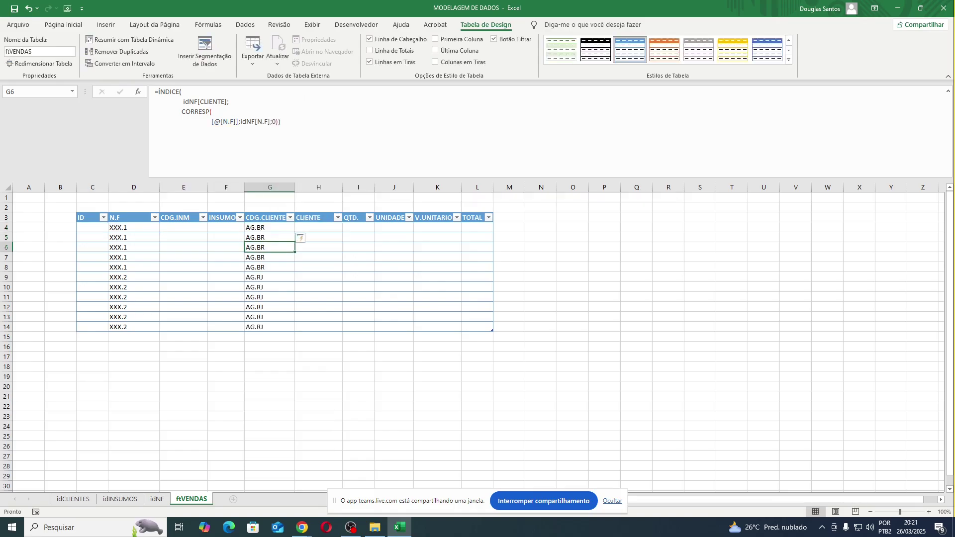
Copy the CDG.CLIENTE formula from G4 into H4 of the CLIENTE column.
left_click(285, 227)
key("ctrl+c")
key("Right")
key("ctrl+v")
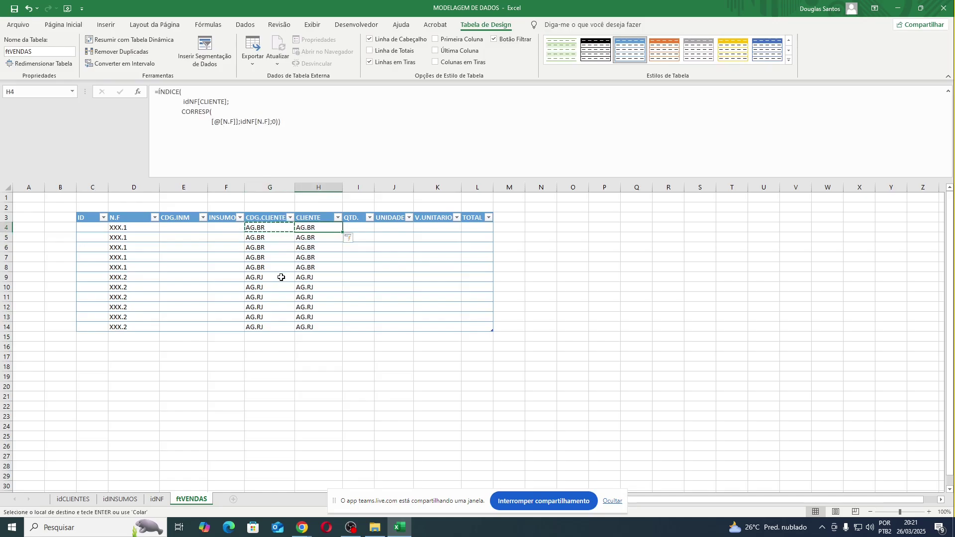
key("Escape")
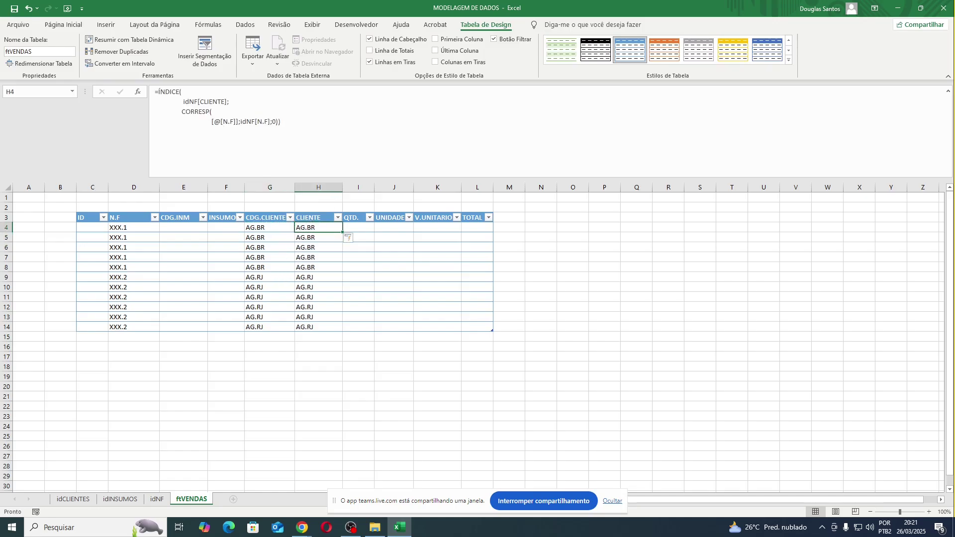
Replace the array argument of the ÍNDICE formula in H4 with idCLIENTES[DESCRIÇÃO].
key("F2")
left_click_drag(182, 102, 230, 102)
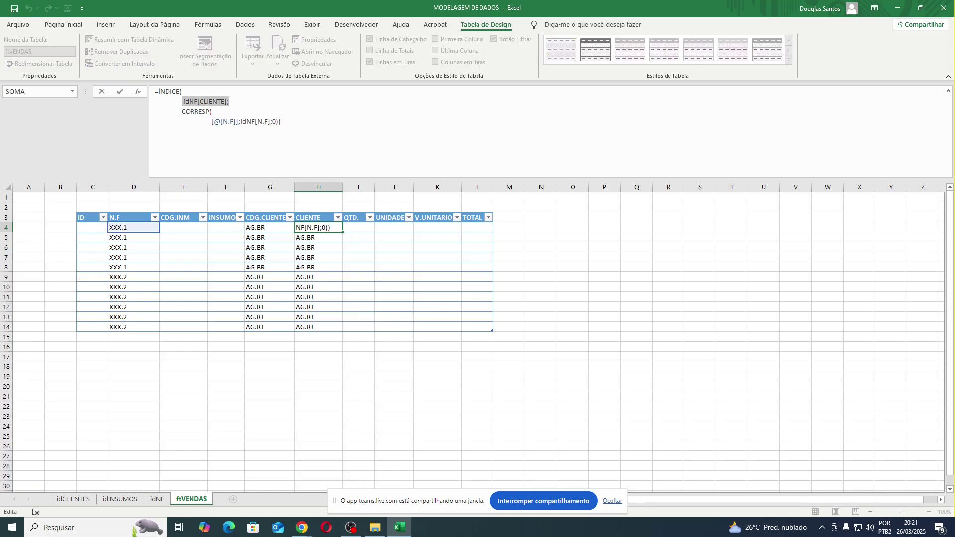
type("id")
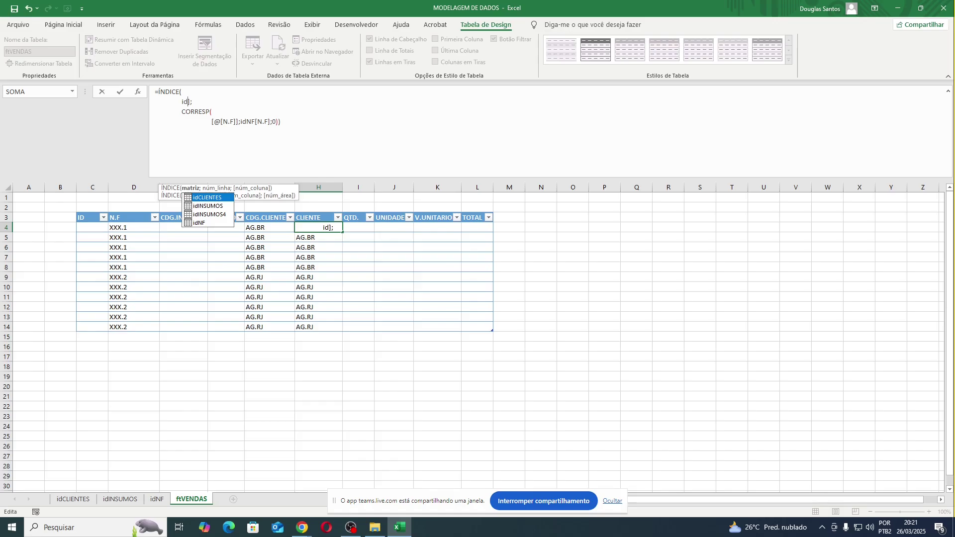
key("Tab")
type("[")
key("Down")
key("Down")
key("Down")
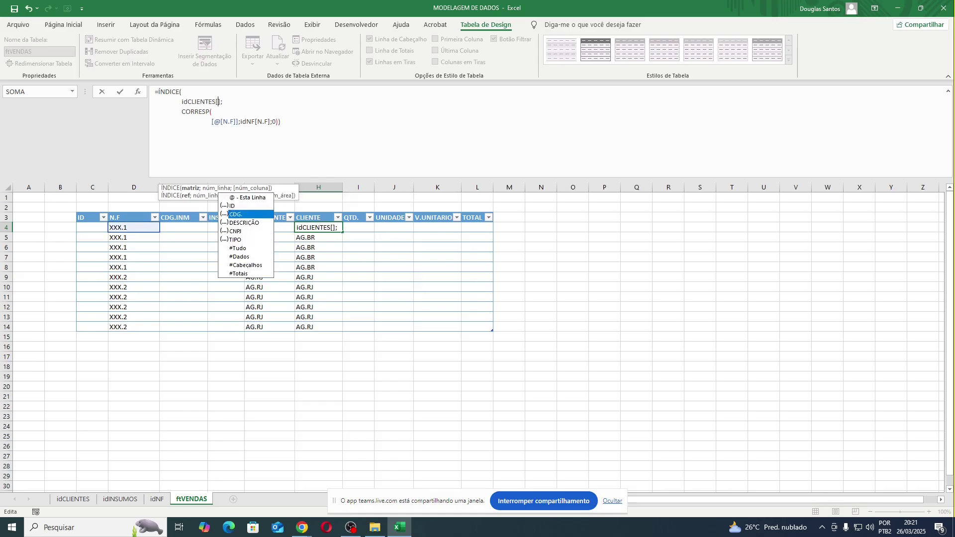
key("Tab")
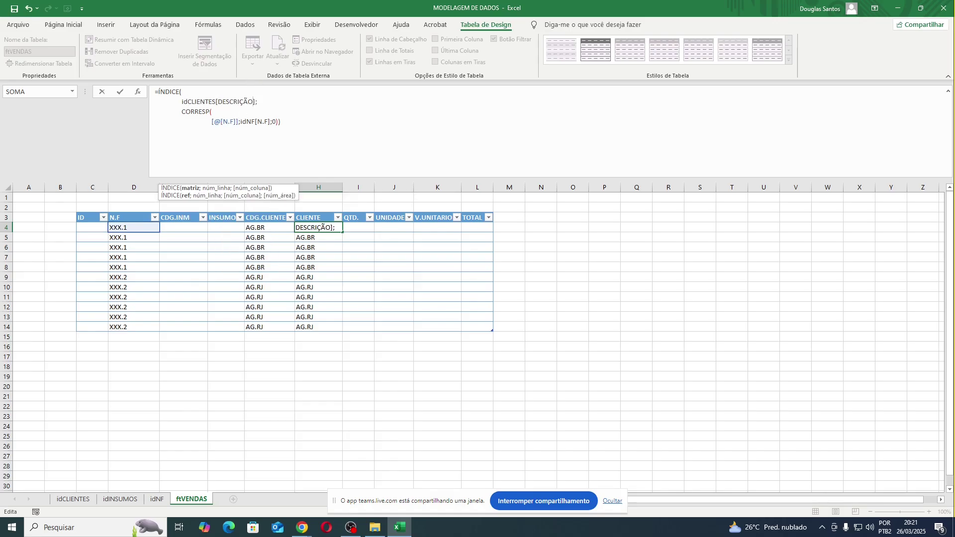
Replace the CORRESP arguments in H4 with [@[CDG.CLIENTE]];idCLIENTES[CDG.];0 and enter the formula for the whole CLIENTE column.
key("shift+End")
key("Delete")
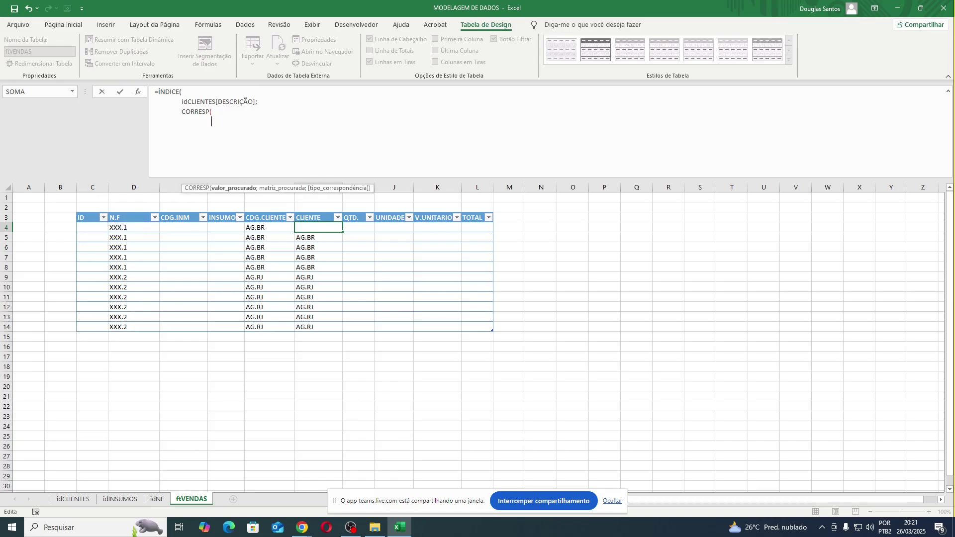
left_click(264, 230)
type(";")
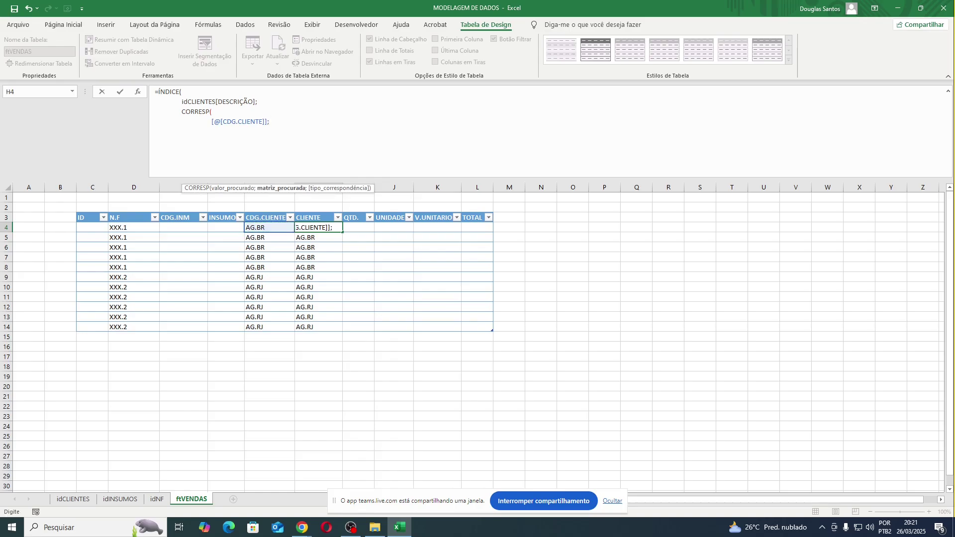
type("id")
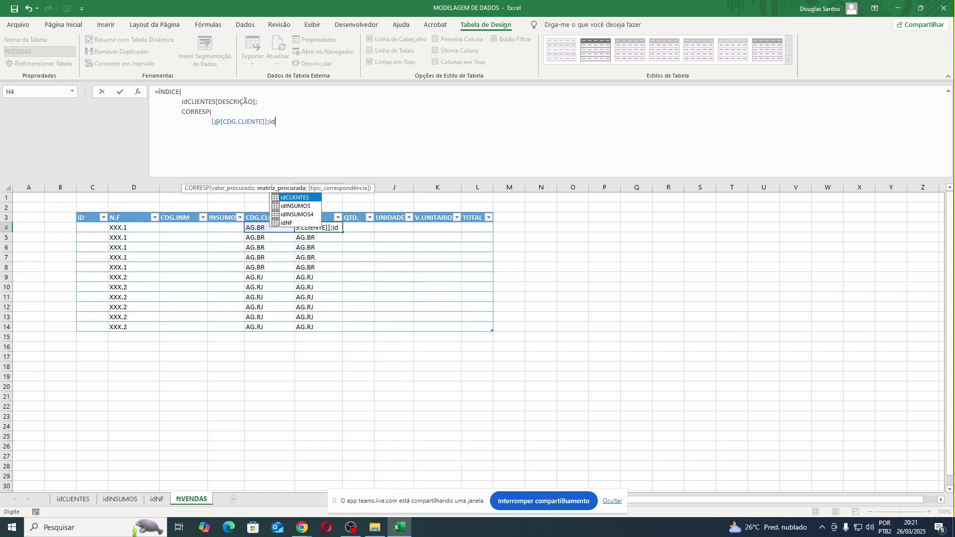
key("Tab")
type("[CDG.")
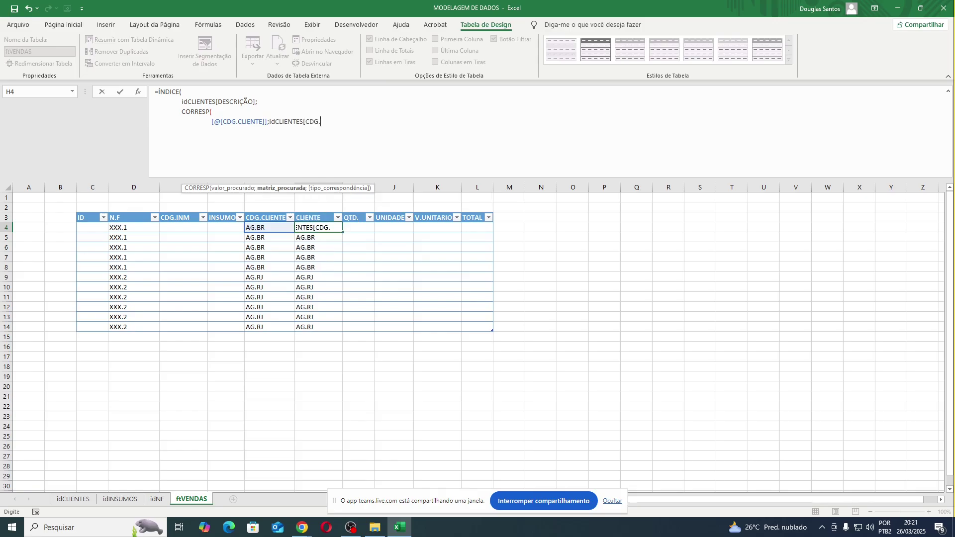
type("];0))")
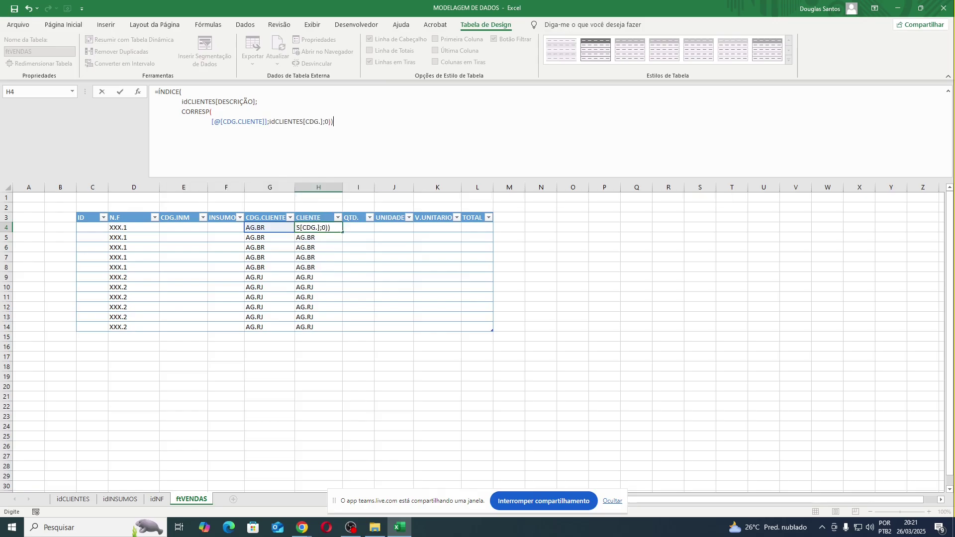
key("Return")
Fit the width of column H to the client names and select the whole sales table.
left_click(363, 238)
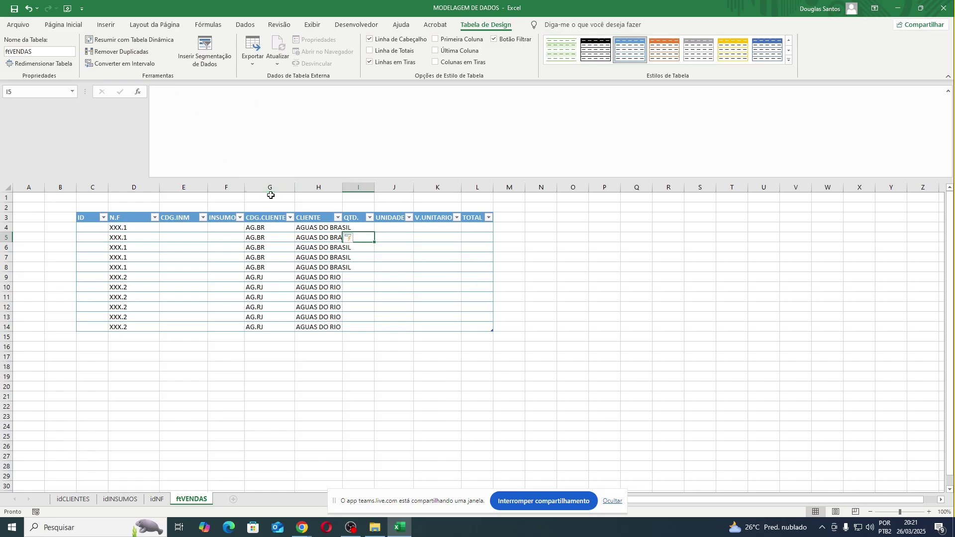
left_click(345, 189)
double_click(342, 186)
left_click_drag(275, 231, 271, 318)
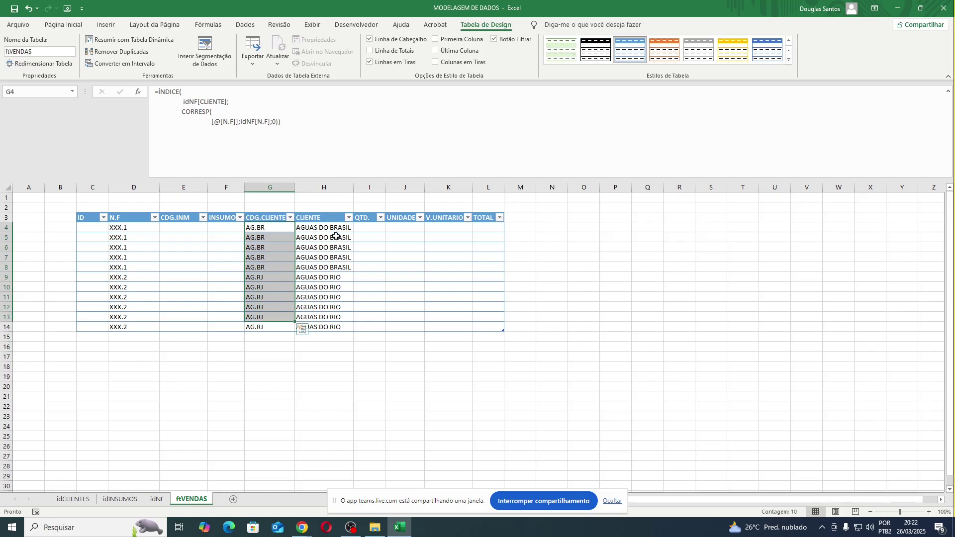
key("ctrl+a")
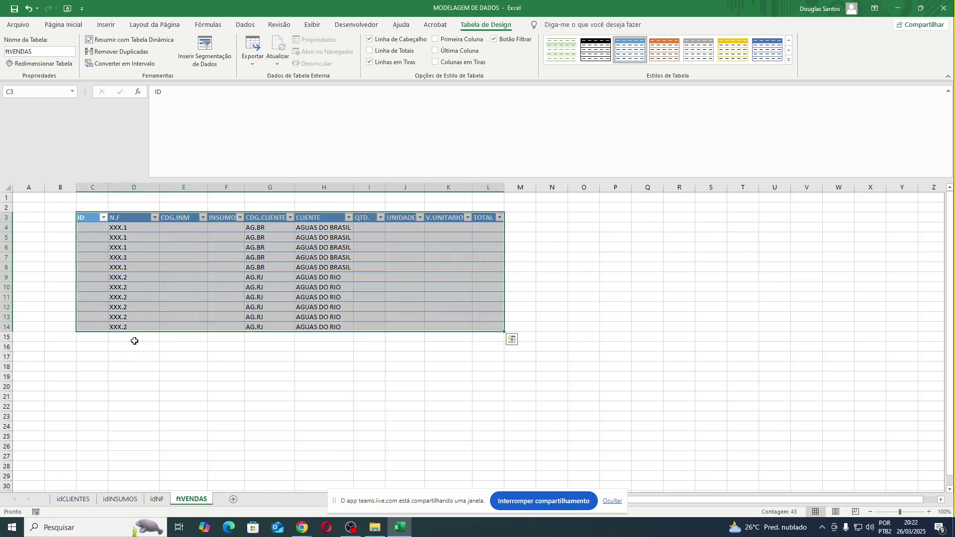
Add a new row to the sales table by entering invoice XXX.3 in D15.
left_click(133, 338)
type("xx")
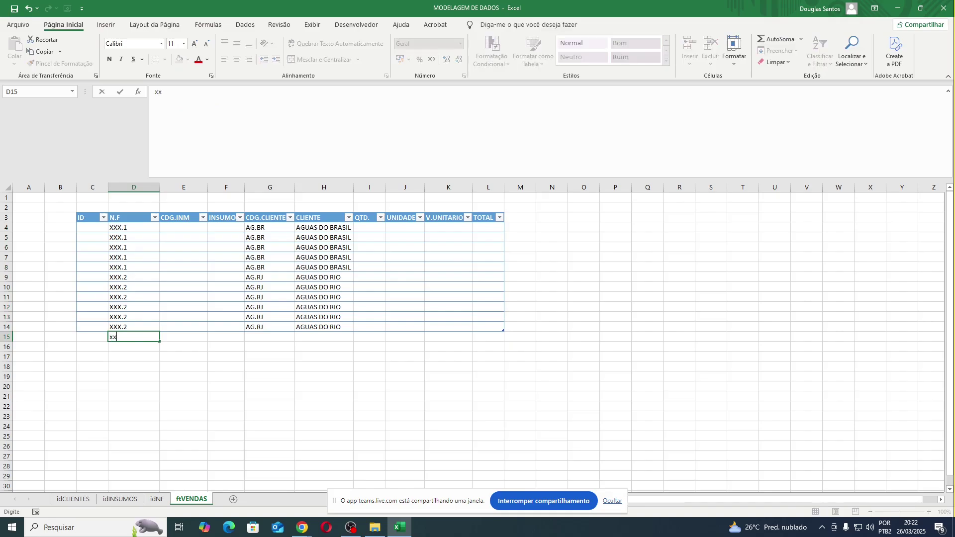
type("X.3")
key("Return")
Copy invoice XXX.3 from D15 down through D18 of the N.F column.
left_click(133, 337)
key("ctrl+c")
key("shift+Down")
key("shift+Down")
key("shift+Down")
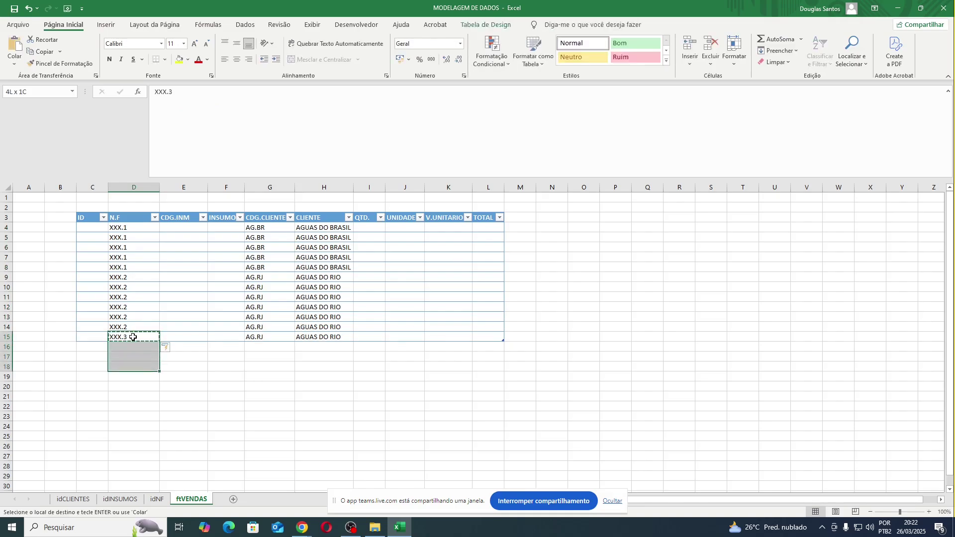
key("Return")
Copy the first three product descriptions, E5:E7 of the idINSUMOS sheet, into E4:E6 of the sales table's CDG.INM column.
key("Up")
key("Up")
key("Right")
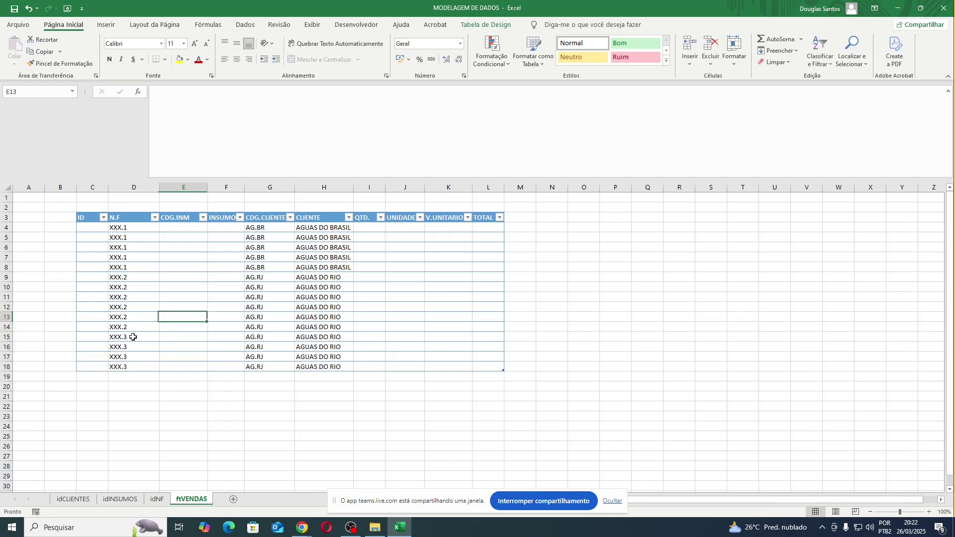
key("Up")
key("Up")
key("Up")
key("Up")
key("Up")
key("Up")
key("Up")
key("Up")
key("Up")
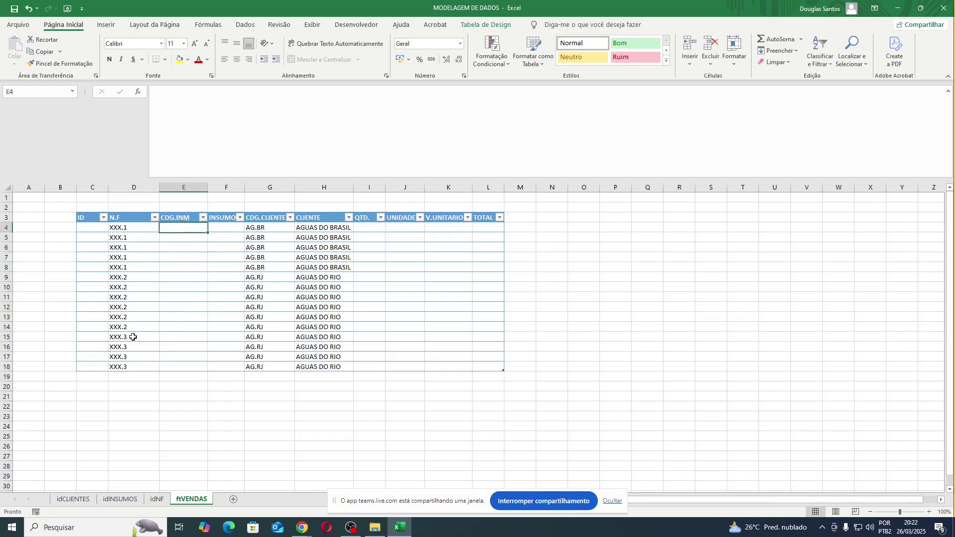
left_click(128, 492)
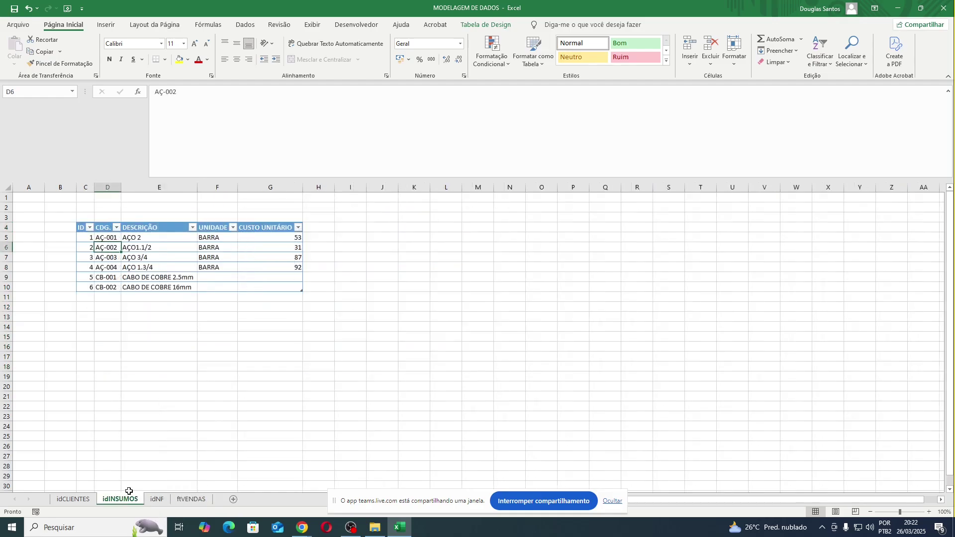
left_click(164, 307)
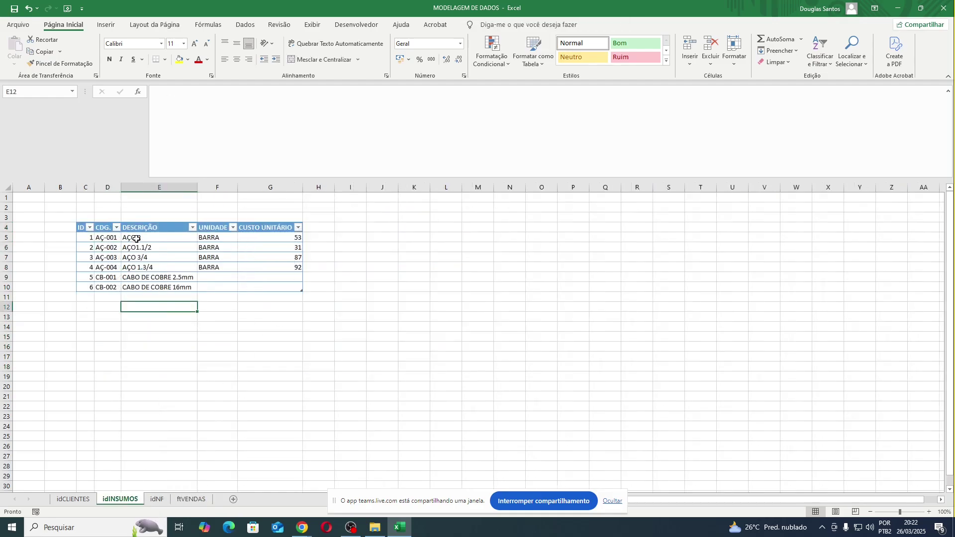
left_click_drag(138, 239, 157, 258)
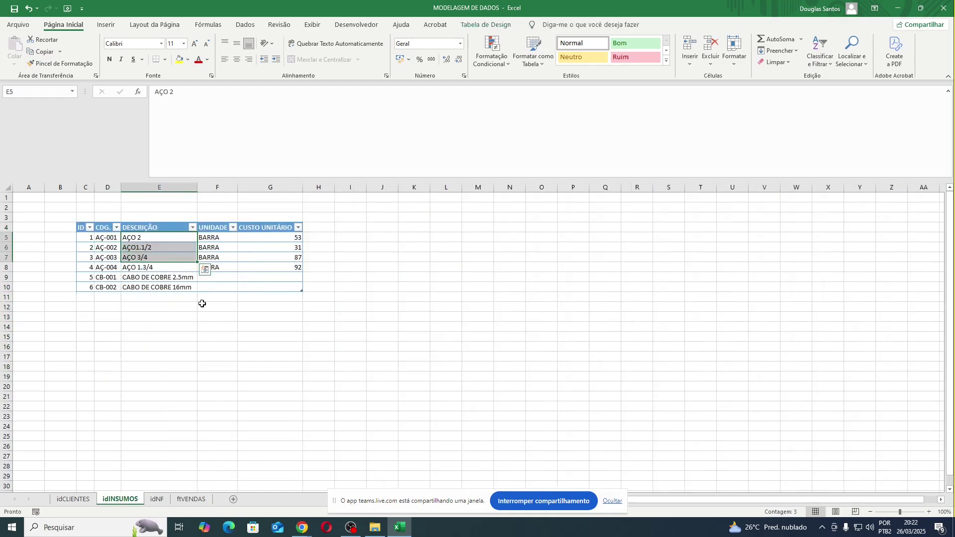
key("ctrl+c")
left_click(191, 499)
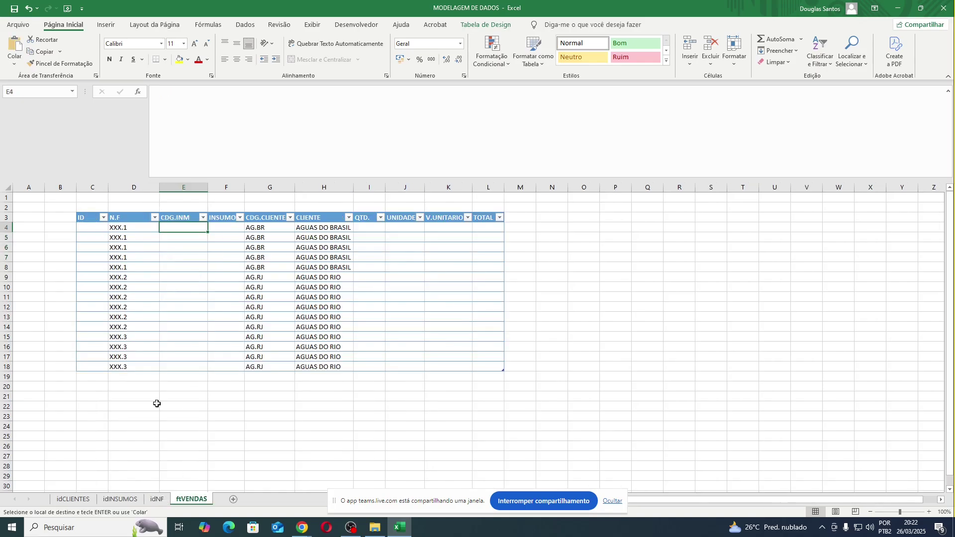
key("ctrl+v")
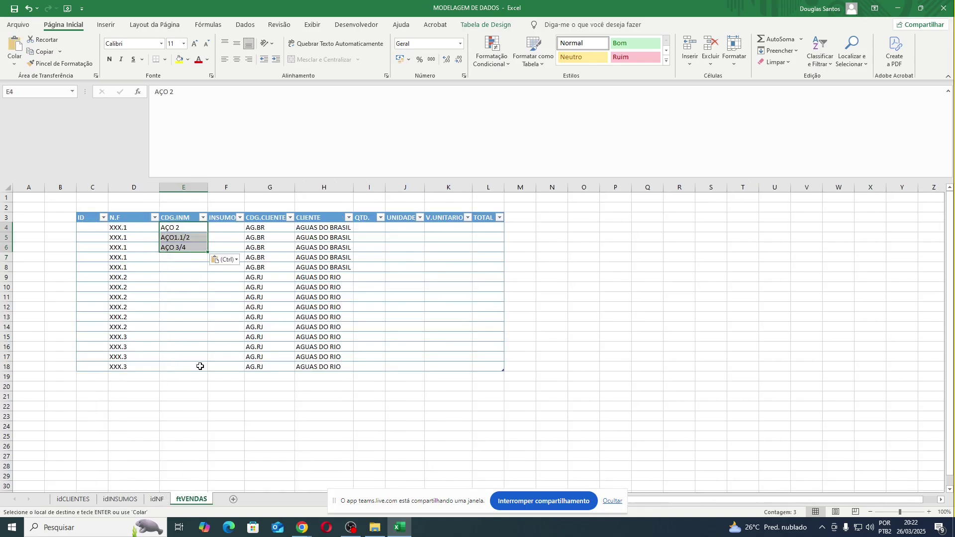
Delete sheet rows 7 and 8, the last two XXX.1 entries in the ftVENDAS table.
left_click_drag(8, 256, 12, 265)
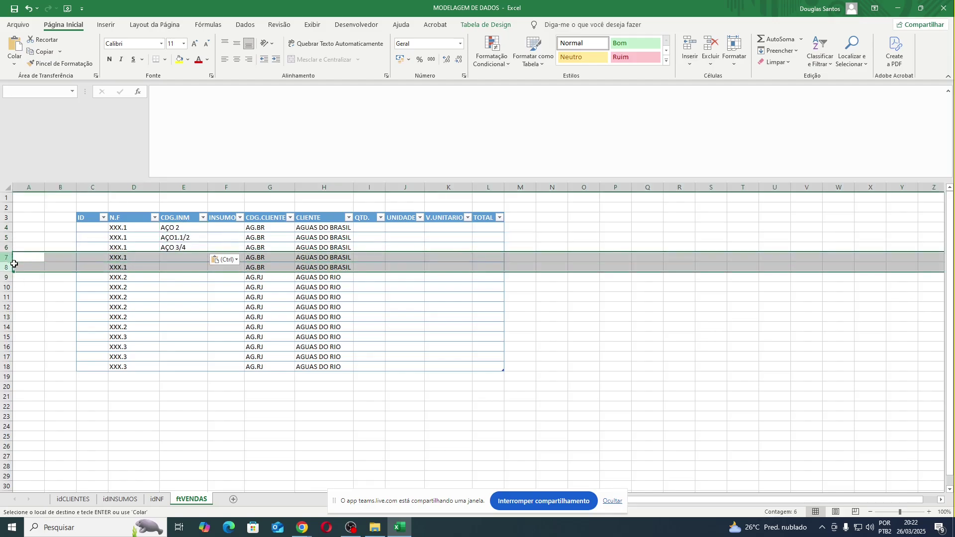
right_click(12, 264)
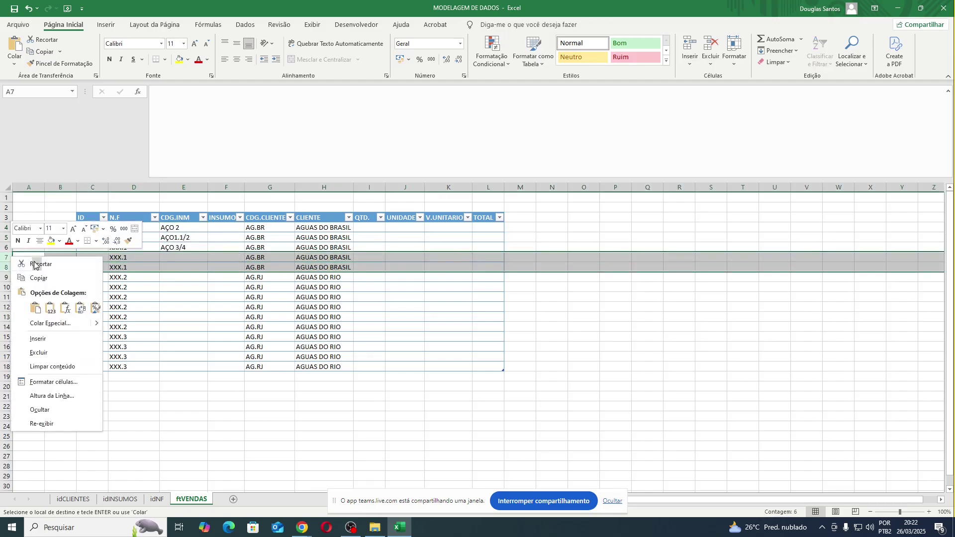
left_click(53, 351)
Copy codes AÇ-001 to AÇ-003 from the idINSUMOS sheet over the three item descriptions in the CDG.INM column of ftVENDAS.
left_click(119, 499)
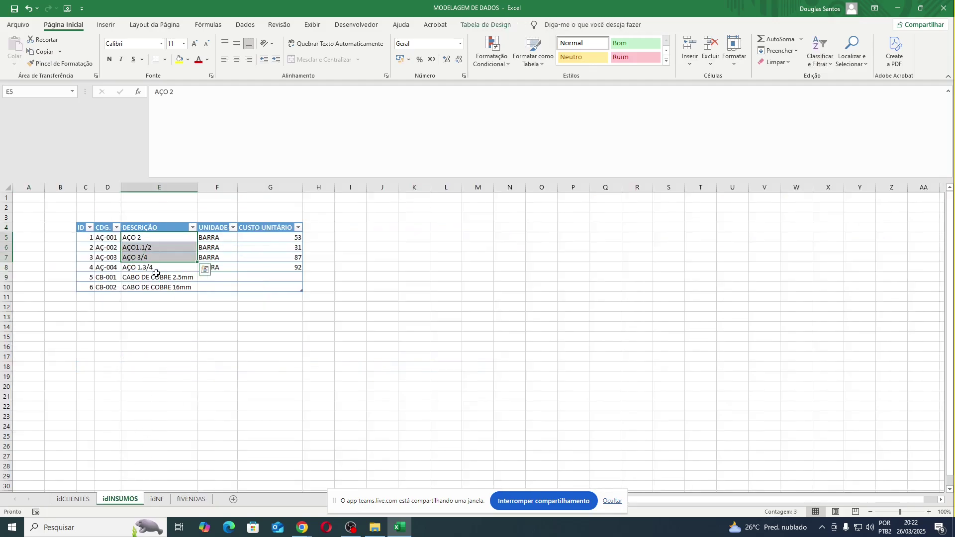
left_click_drag(112, 238, 115, 255)
key("ctrl+c")
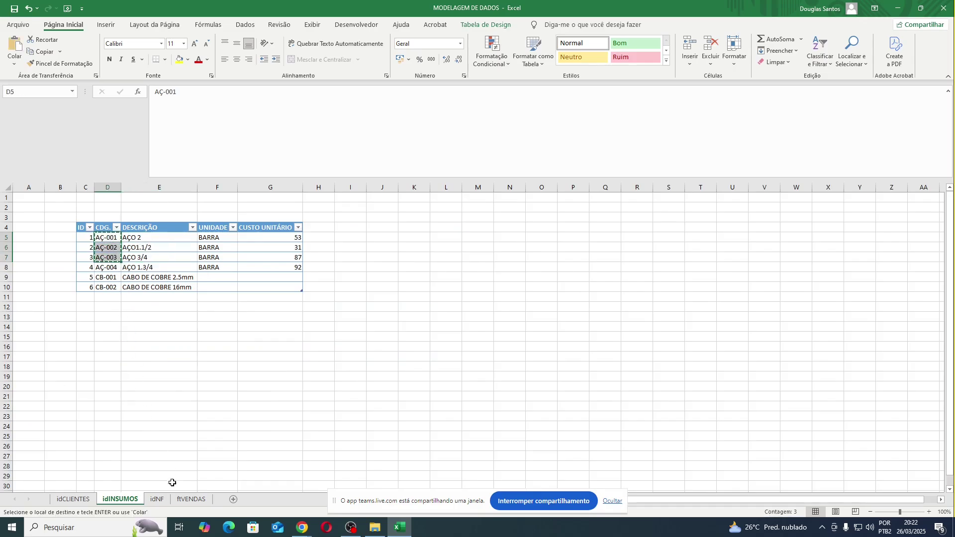
left_click(191, 499)
left_click(170, 230)
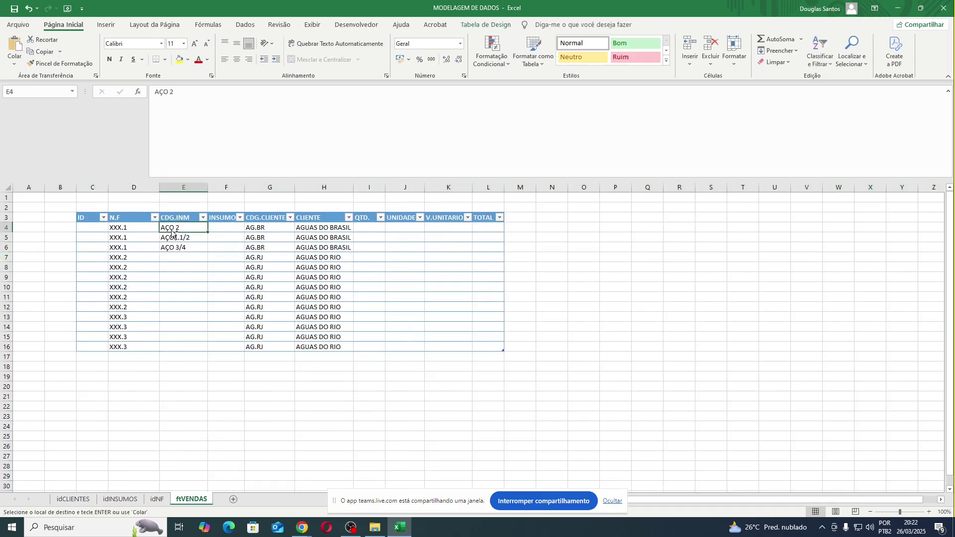
key("ctrl+v")
key("Escape")
Copy the ÍNDICE/CORRESP formula text from the first CDG.CLIENTE cell into the first INSUMO cell.
left_click(249, 227)
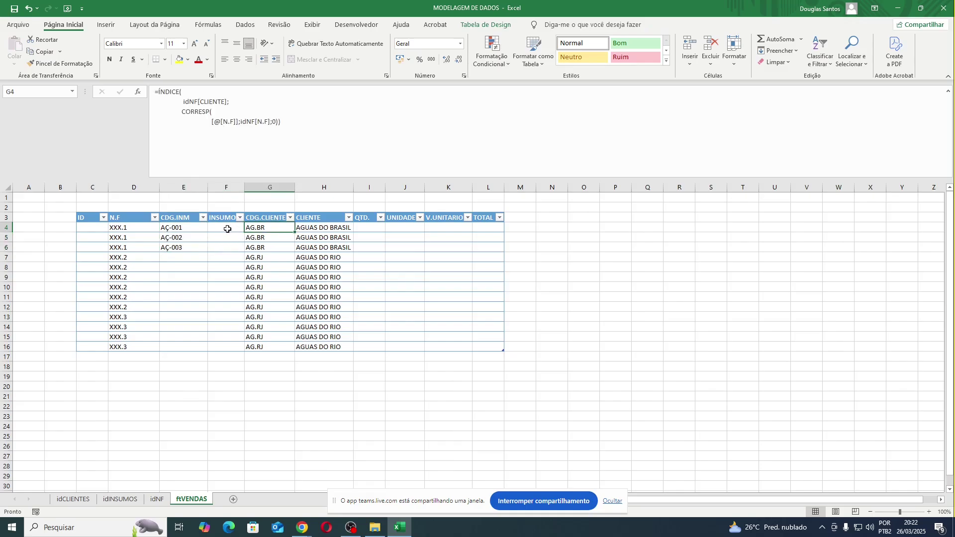
left_click_drag(295, 153, 155, 91)
key("ctrl+c")
key("Escape")
double_click(215, 227)
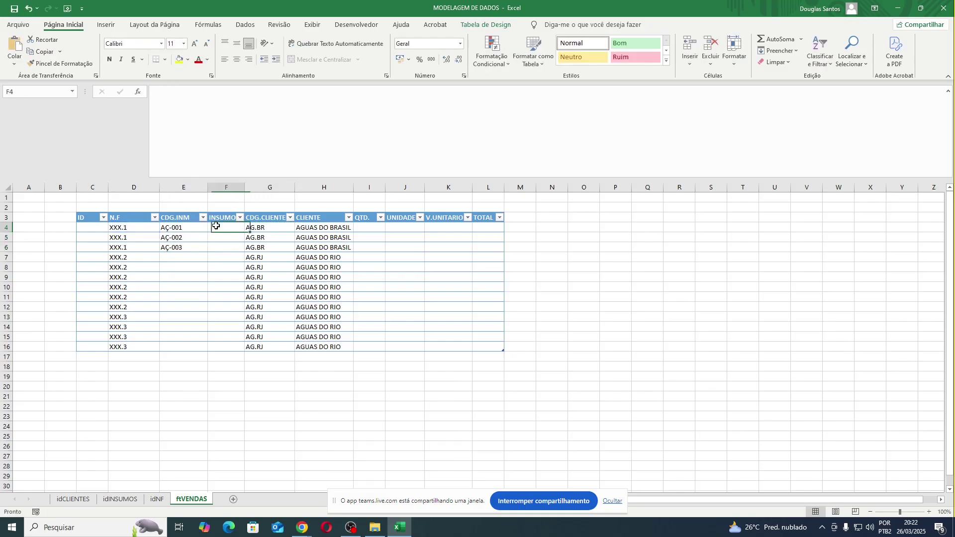
key("ctrl+v")
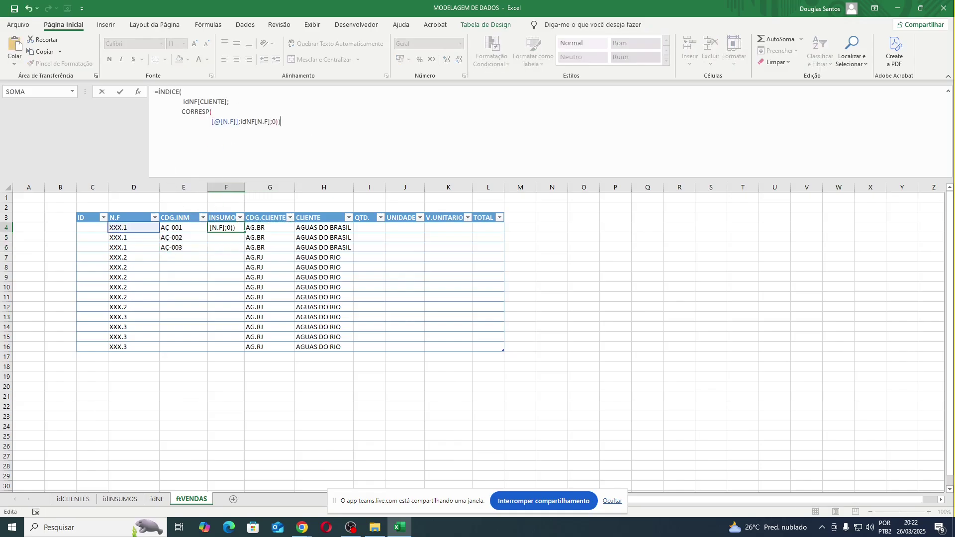
Replace the ÍNDICE array in the INSUMO formula with idINSUMOS[DESCRIÇÃO].
left_click_drag(180, 101, 227, 101)
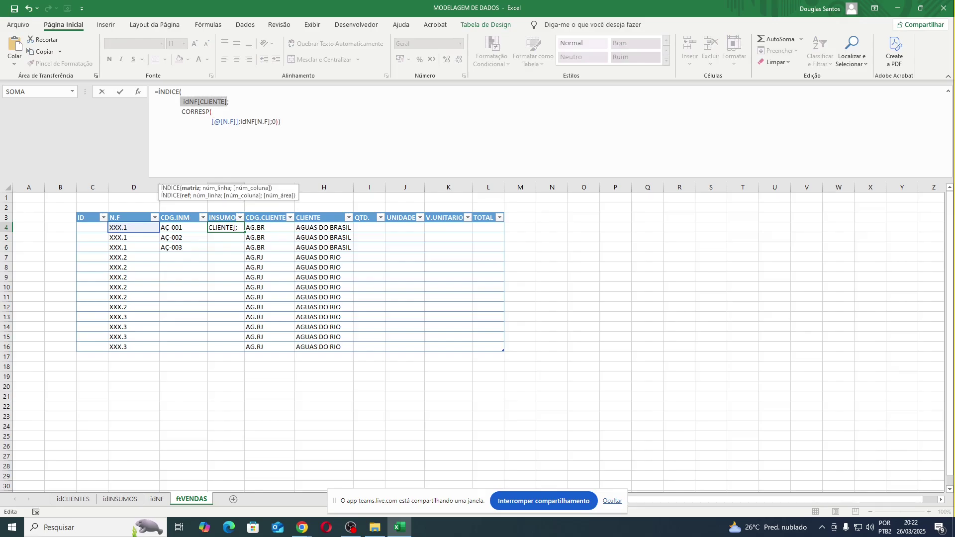
key("BackSpace")
type("id;")
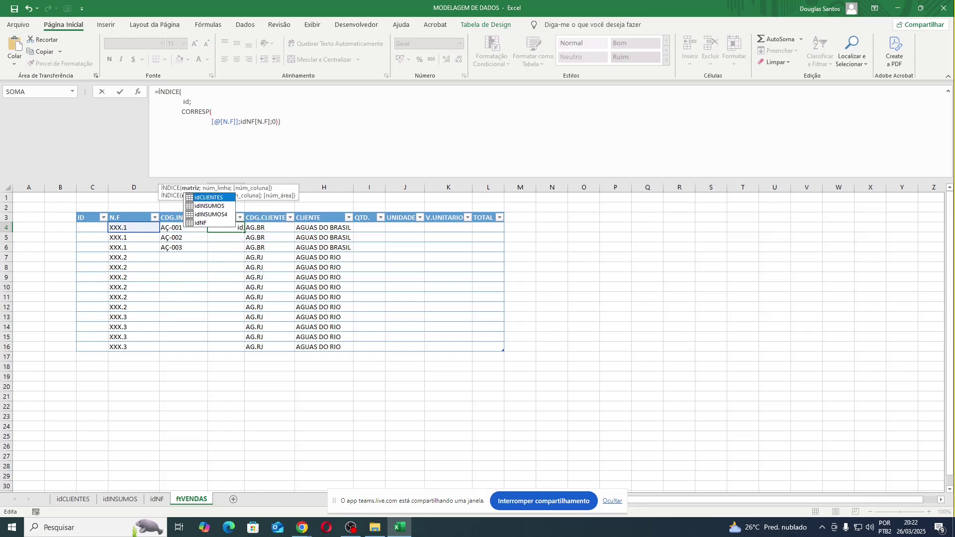
key("Down")
key("Tab")
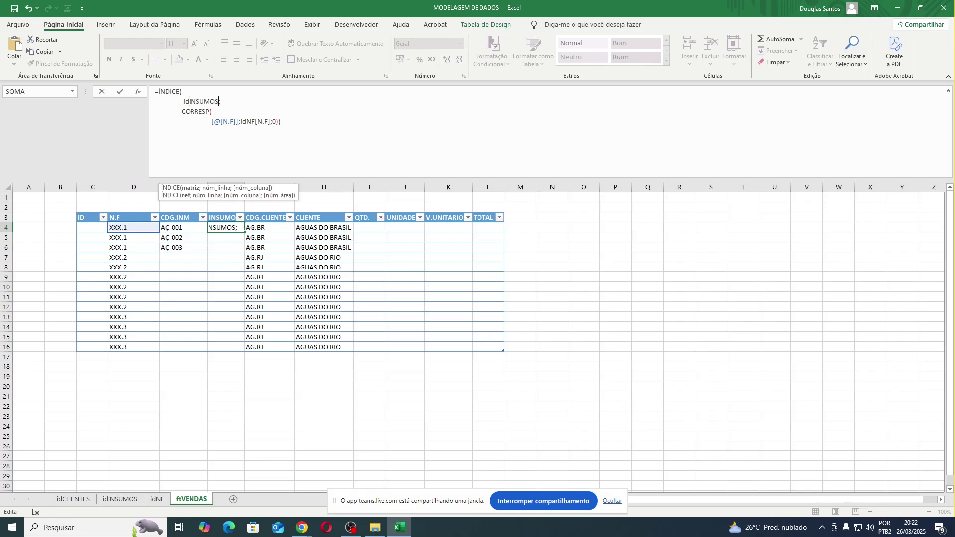
type("[")
key("Down")
key("Down")
key("Down")
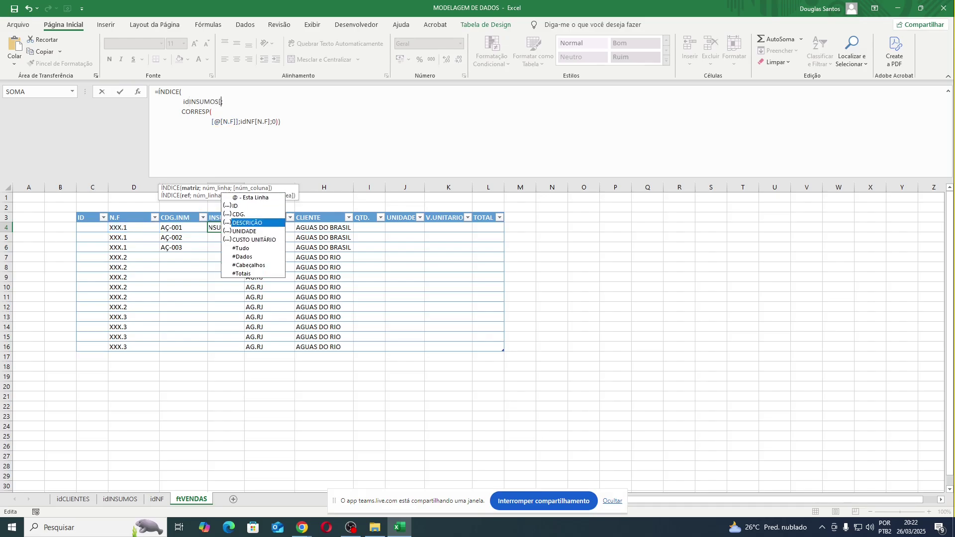
key("Tab")
type("]")
key("Down")
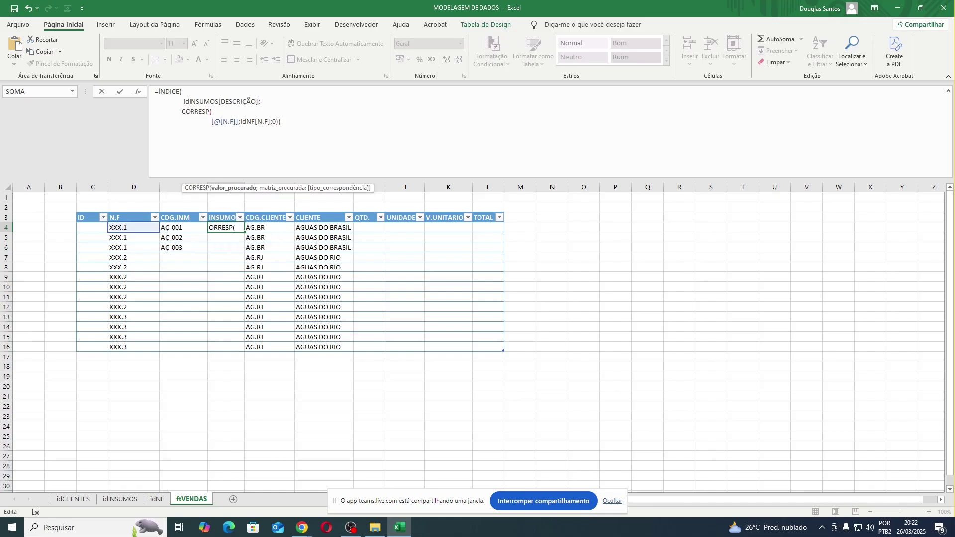
Change the CORRESP lookup value in the INSUMO formula to the same row's CDG.INM cell, [@[CDG.INM]].
key("Down")
key("shift+Right")
key("shift+Right")
key("shift+Right")
key("shift+Right")
left_click(186, 230)
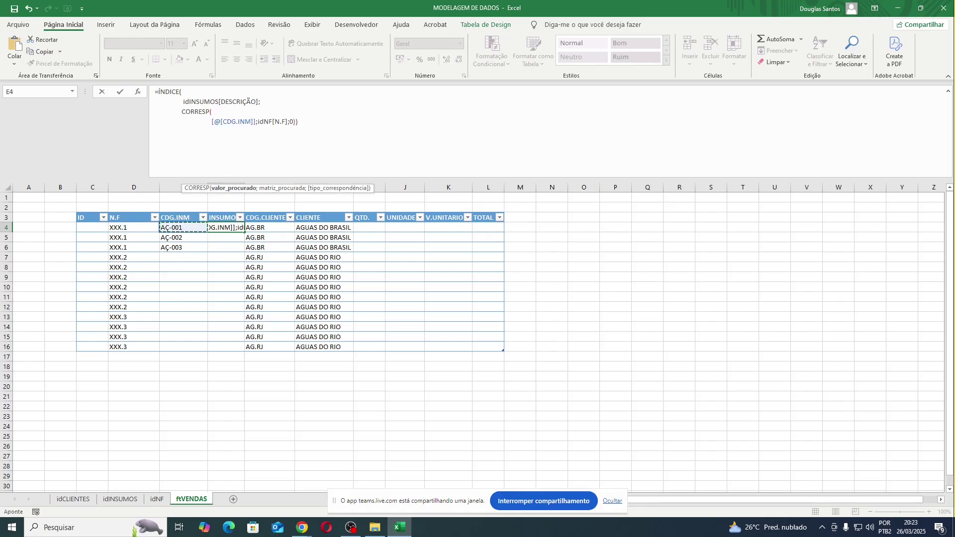
Change the CORRESP lookup array to idINSUMOS[CDG.] and commit the formula to the INSUMO column.
key("BackSpace")
key("BackSpace")
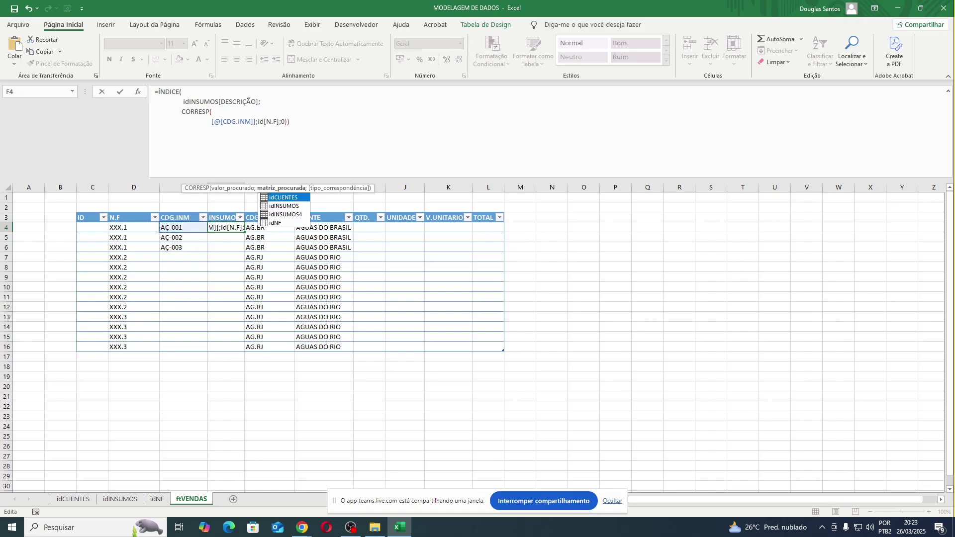
key("Down")
key("Tab")
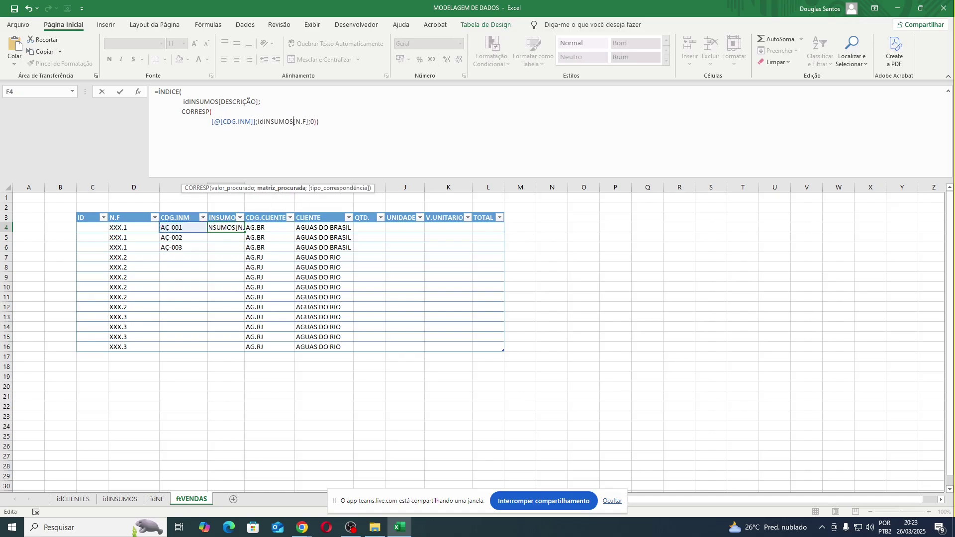
left_click(309, 122)
key("BackSpace")
key("BackSpace")
key("BackSpace")
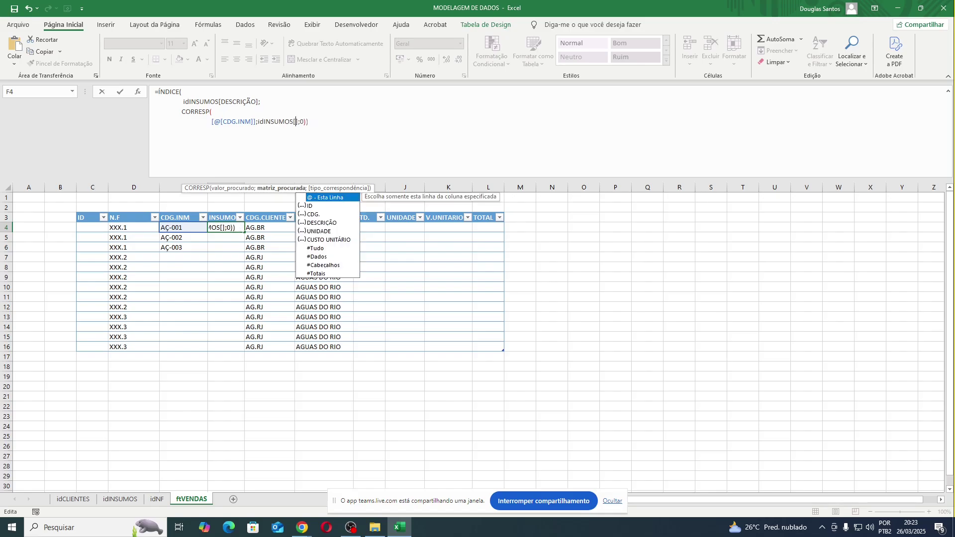
type("CDG.")
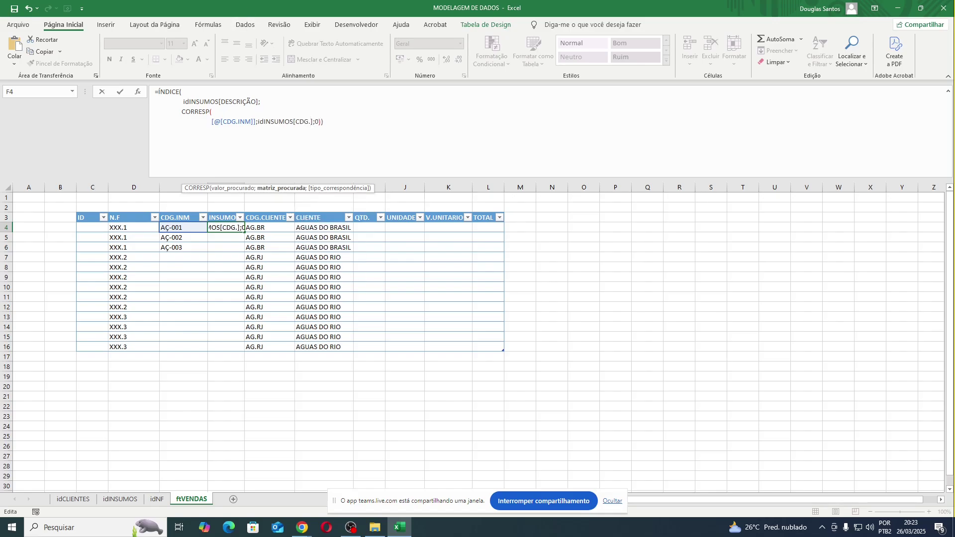
key("Return")
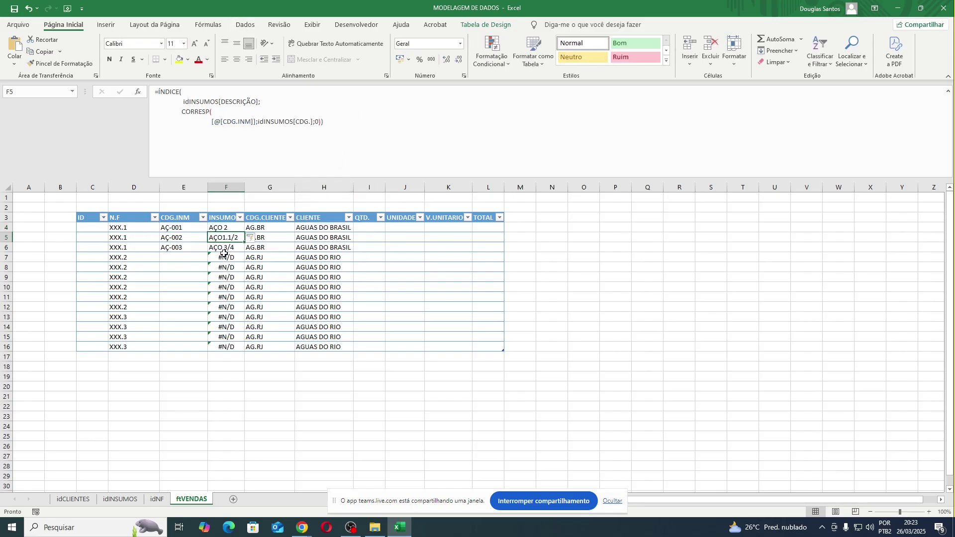
Enter quantities 23 and 40 in the QTD. column for the first two sales rows.
left_click(193, 257)
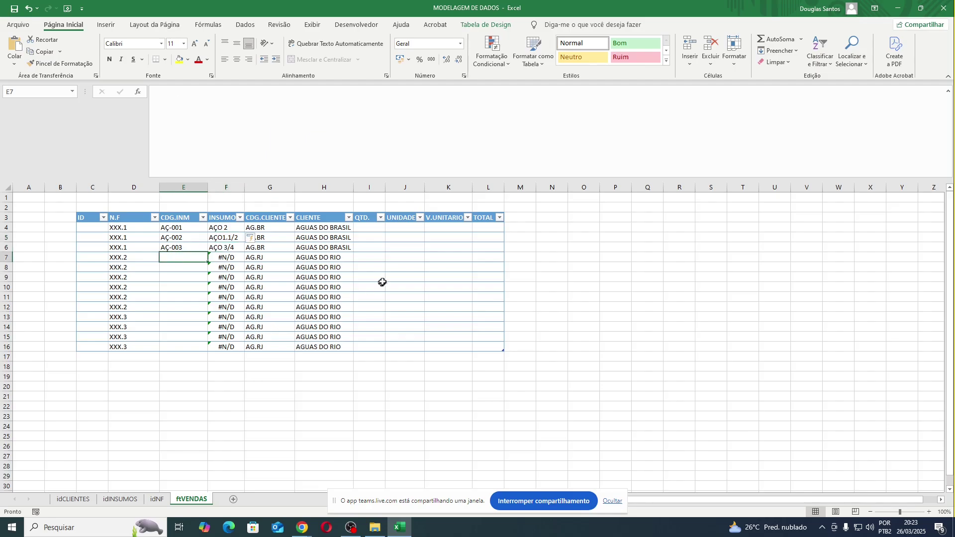
left_click(369, 229)
type("23")
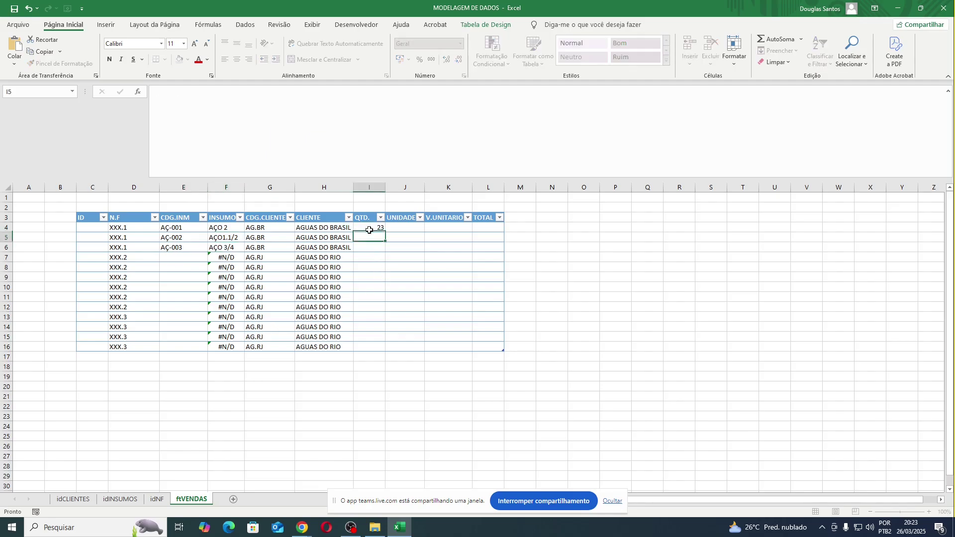
key("Return")
type("23")
key("Return")
key("Up")
key("Right")
key("Up")
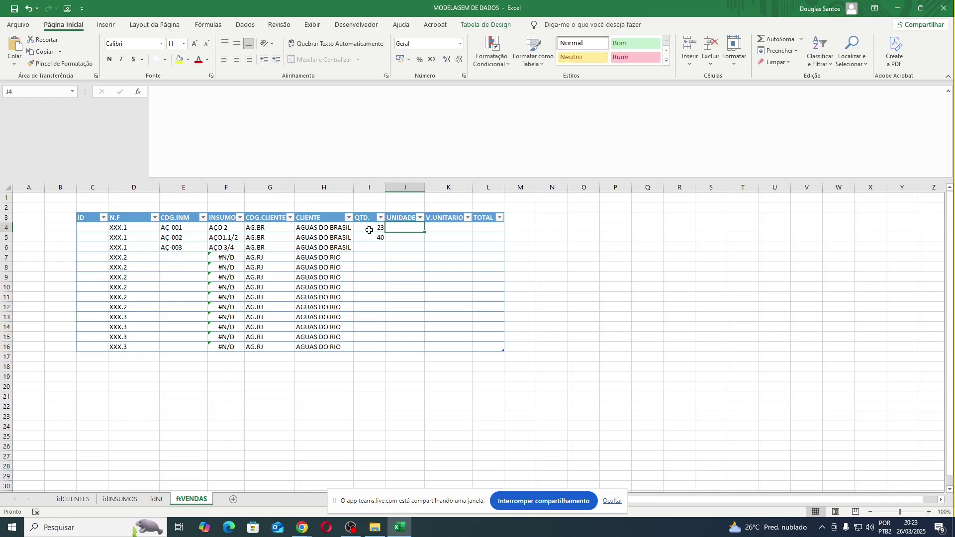
key("Left")
key("Left")
key("Left")
key("Right")
key("Right")
key("Right")
key("Right")
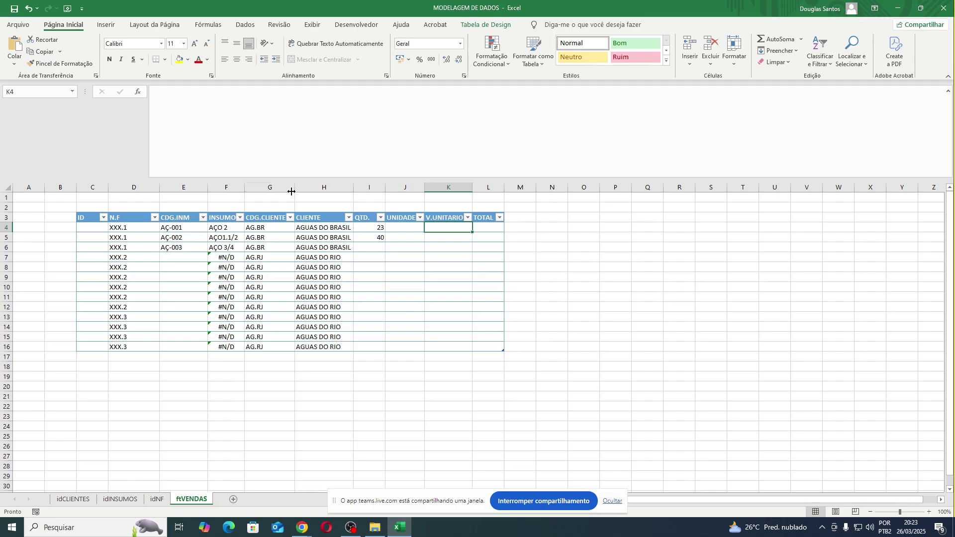
Delete the INSUMO and CLIENTE columns from the ftVENDAS sheet.
left_click_drag(244, 188, 257, 188)
left_click(234, 187)
right_click(238, 190)
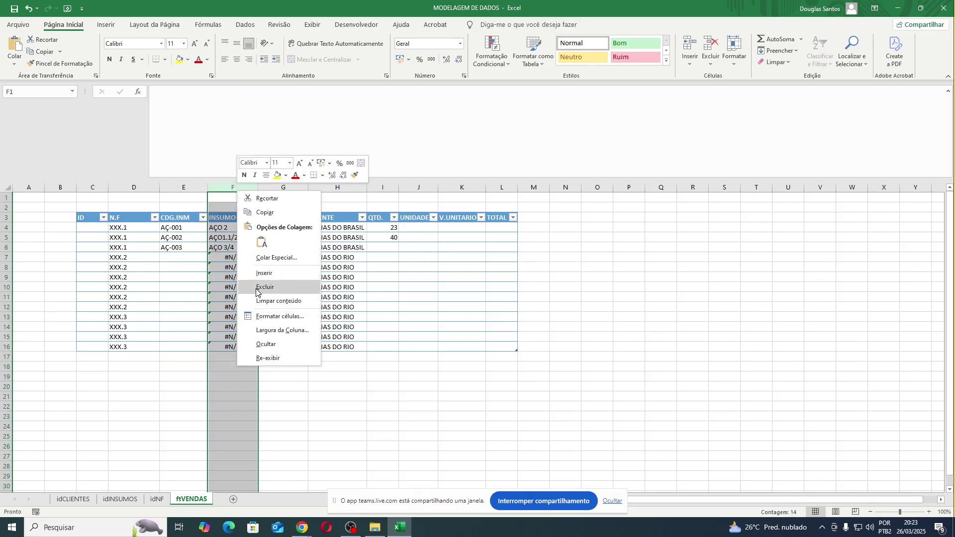
left_click(258, 288)
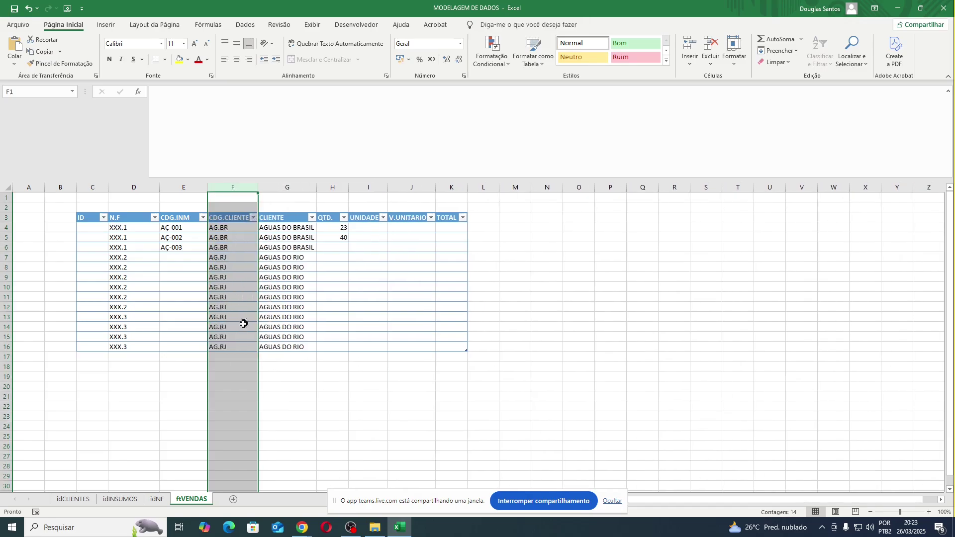
right_click(280, 187)
left_click(303, 287)
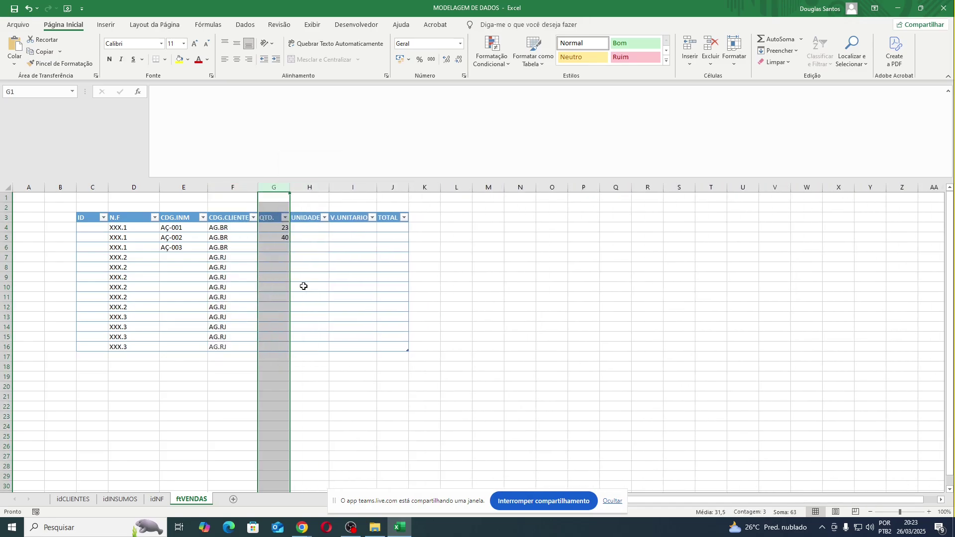
left_click(323, 375)
left_click(182, 229)
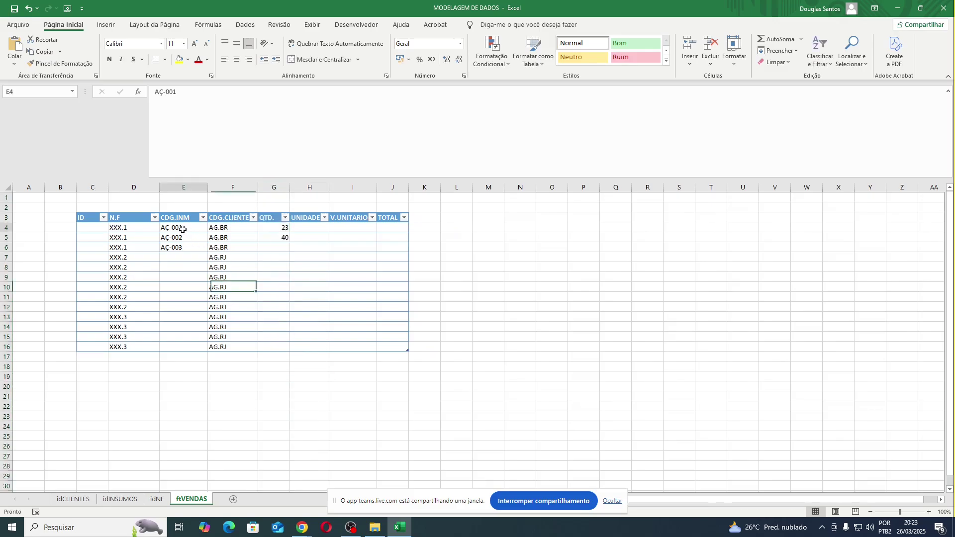
left_click_drag(182, 229, 237, 346)
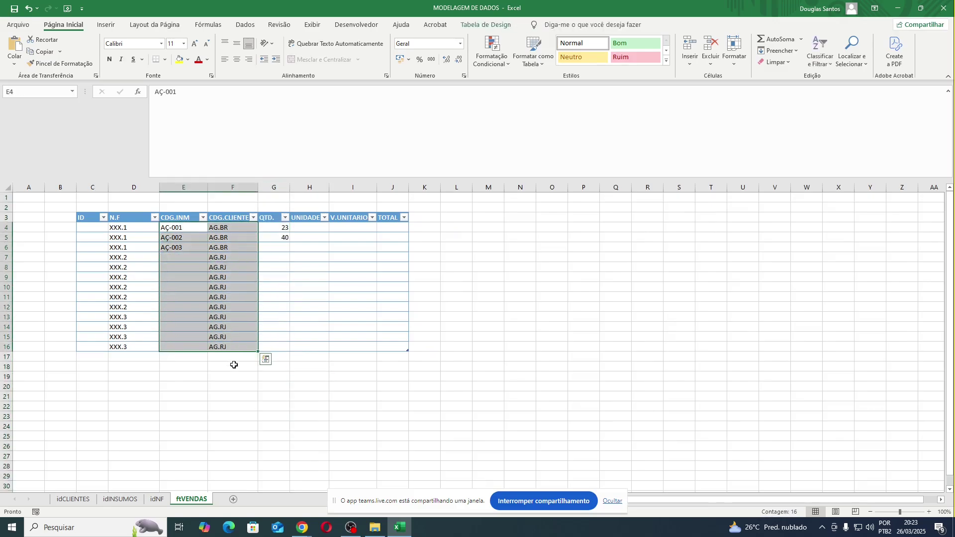
left_click(234, 365)
left_click_drag(180, 228, 175, 346)
left_click_drag(225, 227, 223, 317)
left_click_drag(172, 227, 174, 297)
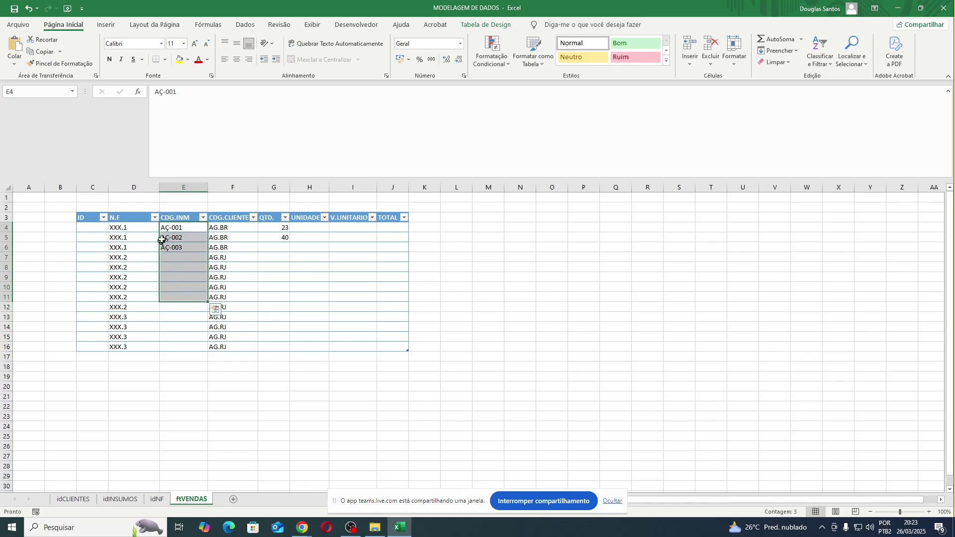
Delete the CDG.CLIENTE column from ftVENDAS and check the invoice table's fields on the idNF sheet.
left_click(240, 187)
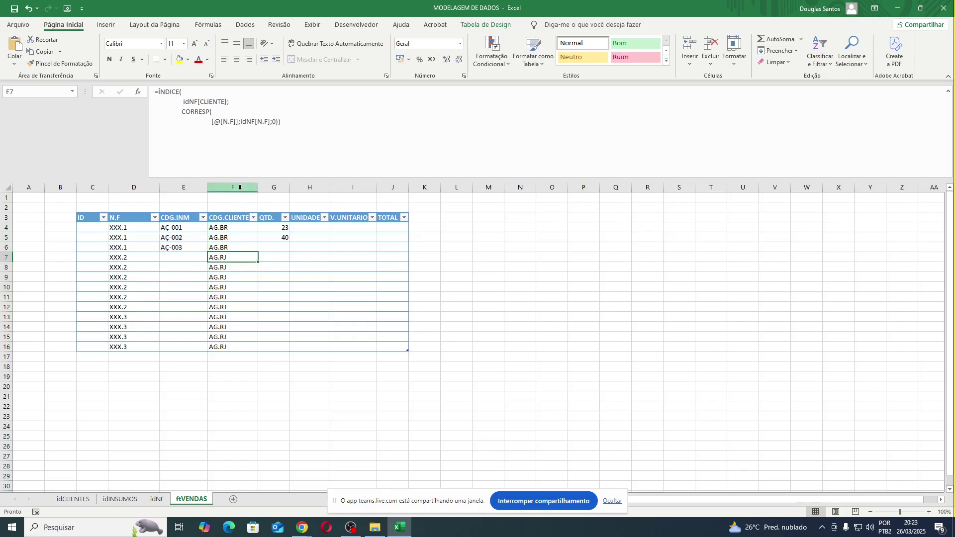
right_click(240, 187)
left_click(266, 286)
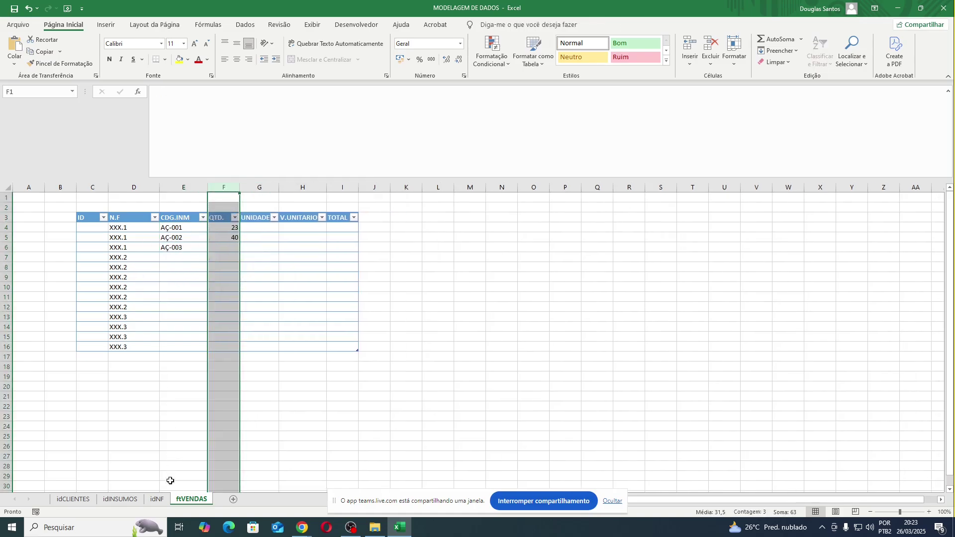
left_click(157, 500)
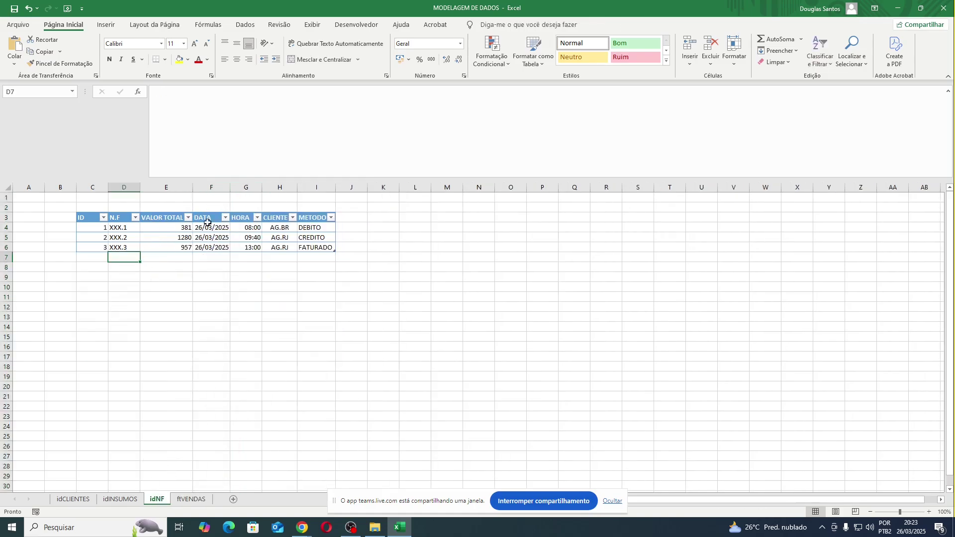
left_click(199, 499)
left_click(201, 417)
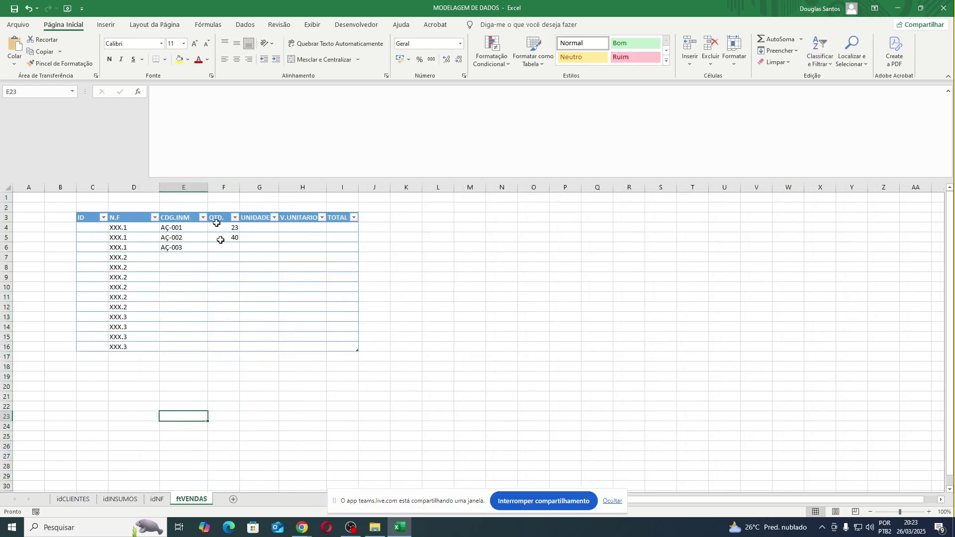
Delete the UNIDADE column from the ftVENDAS sheet.
left_click_drag(225, 228, 225, 240)
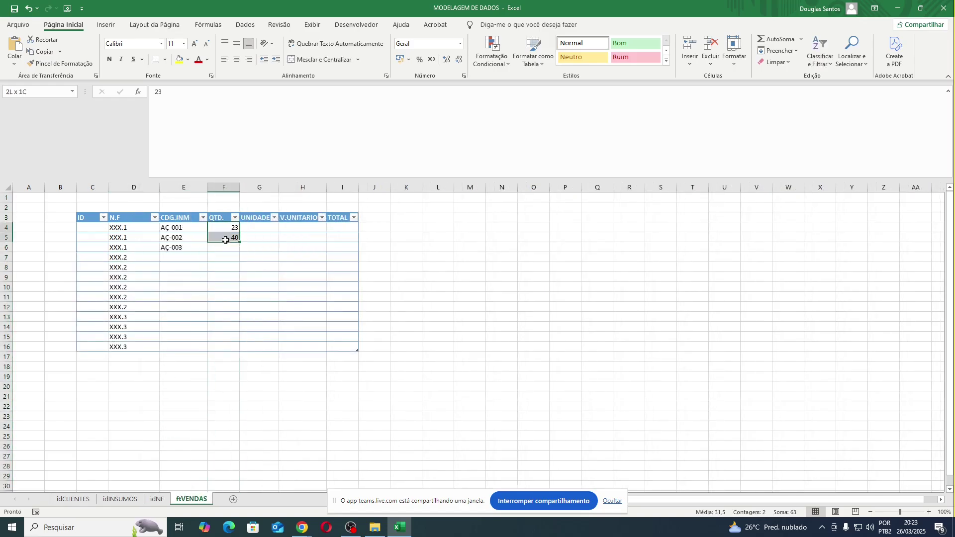
right_click(255, 188)
left_click(279, 283)
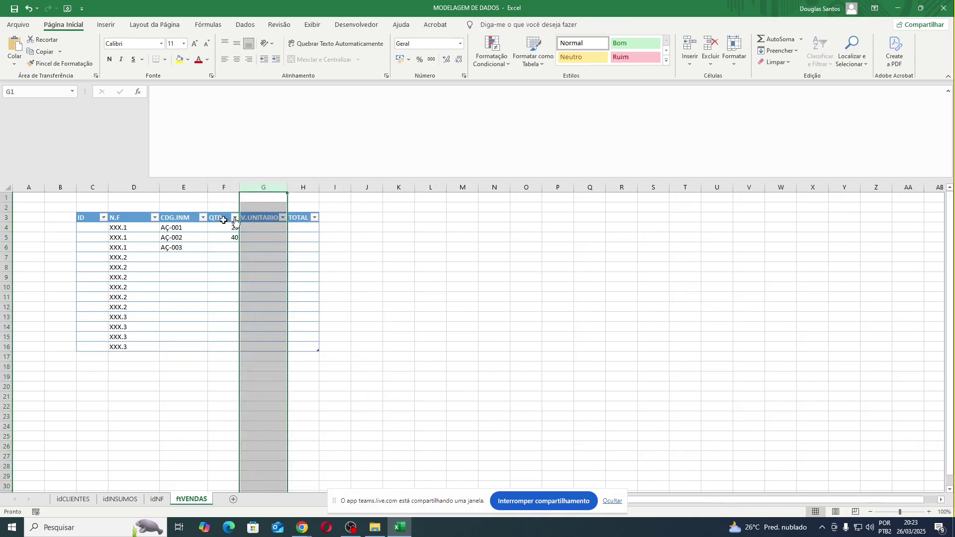
Examine the V.UNITARIO, TOTAL, N.F and CDG.INM columns of the ftVENDAS table.
left_click(266, 230)
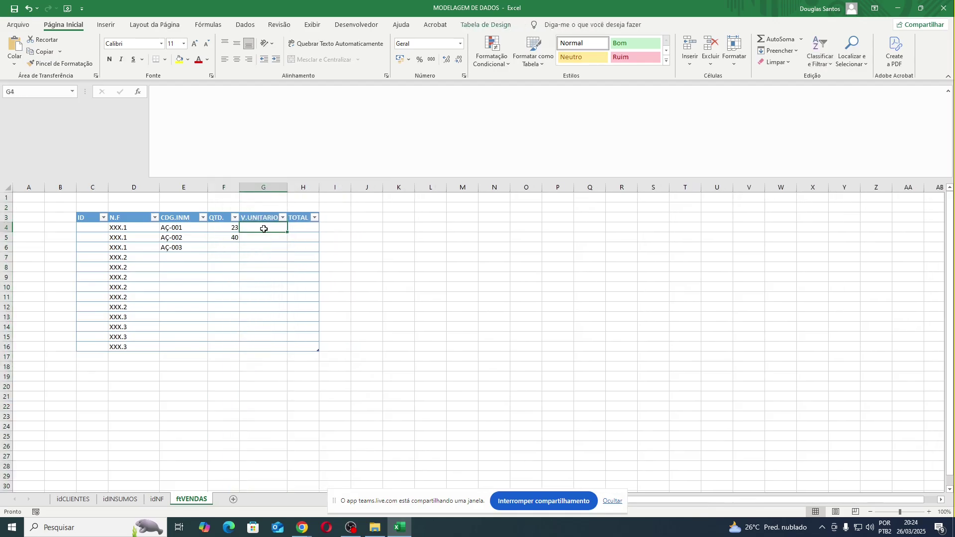
left_click(309, 227)
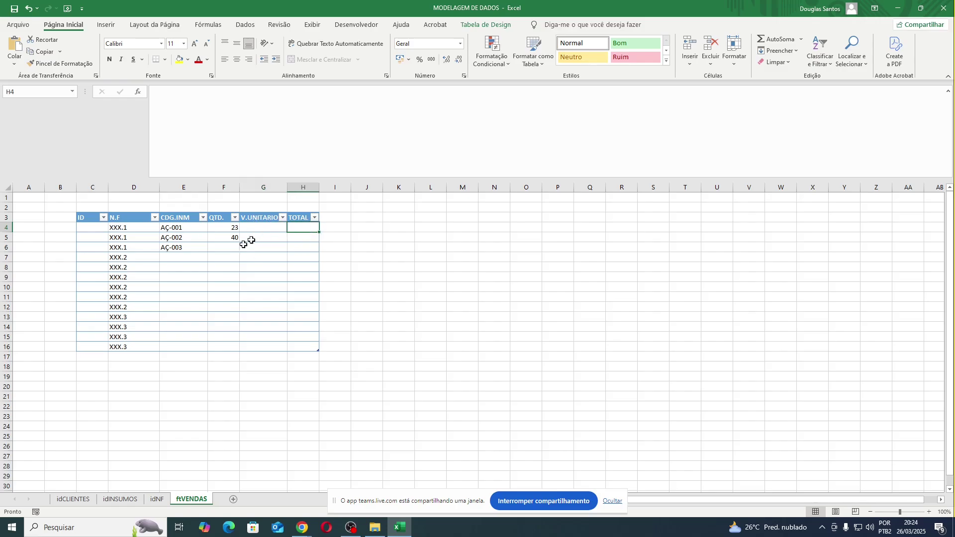
left_click(267, 229)
left_click(188, 227)
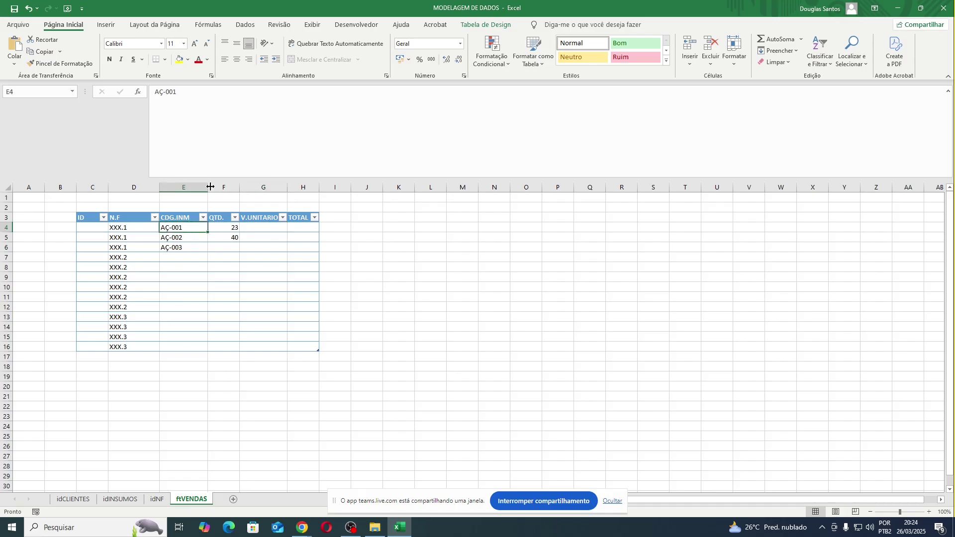
left_click(269, 227)
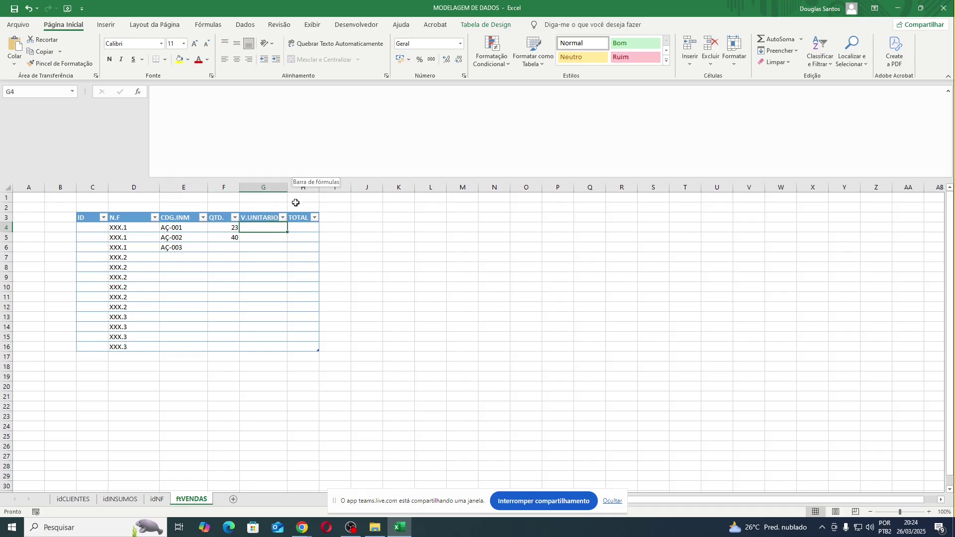
left_click_drag(294, 230, 298, 343)
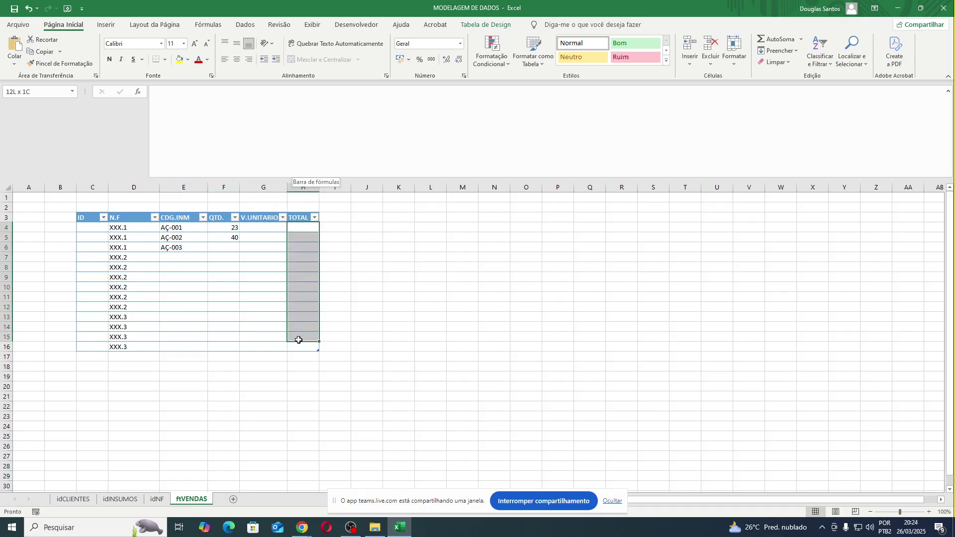
left_click(368, 286)
left_click_drag(120, 231, 128, 257)
left_click_drag(181, 250, 162, 326)
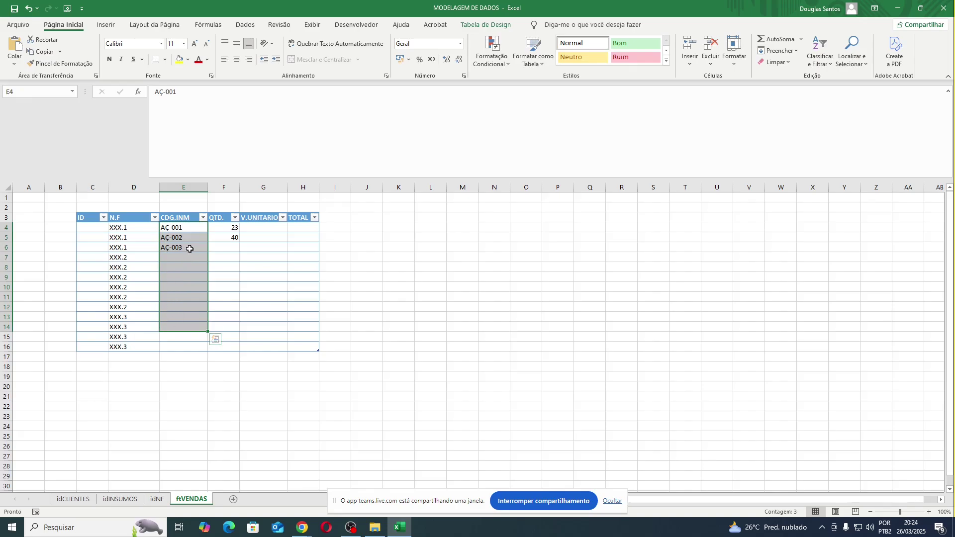
left_click_drag(128, 226, 133, 352)
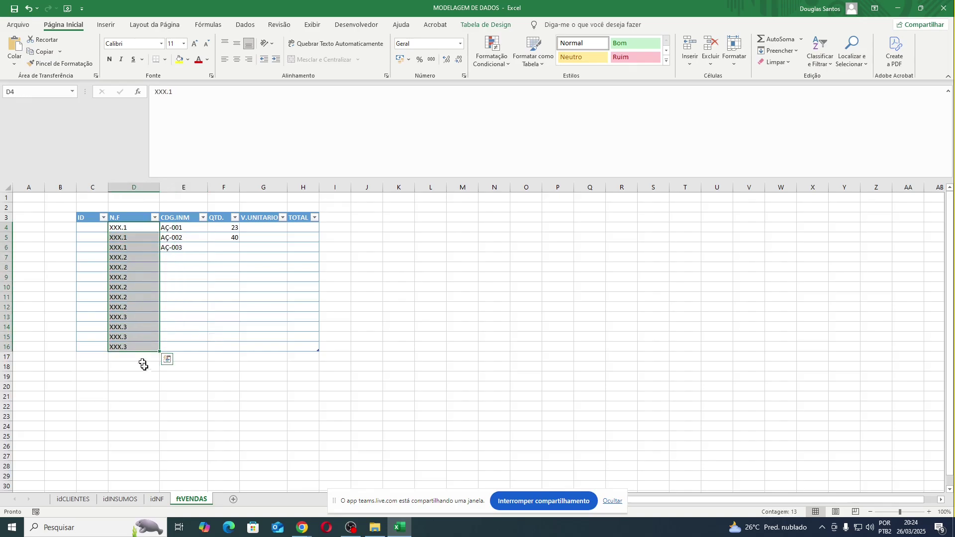
left_click(153, 379)
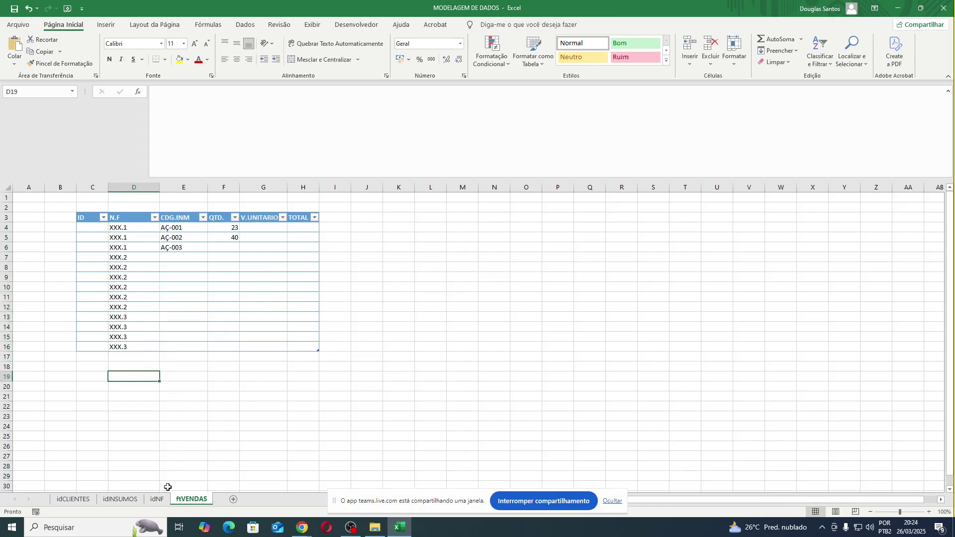
Add a new blank worksheet after ftVENDAS and select cell D4 in it.
left_click(73, 498)
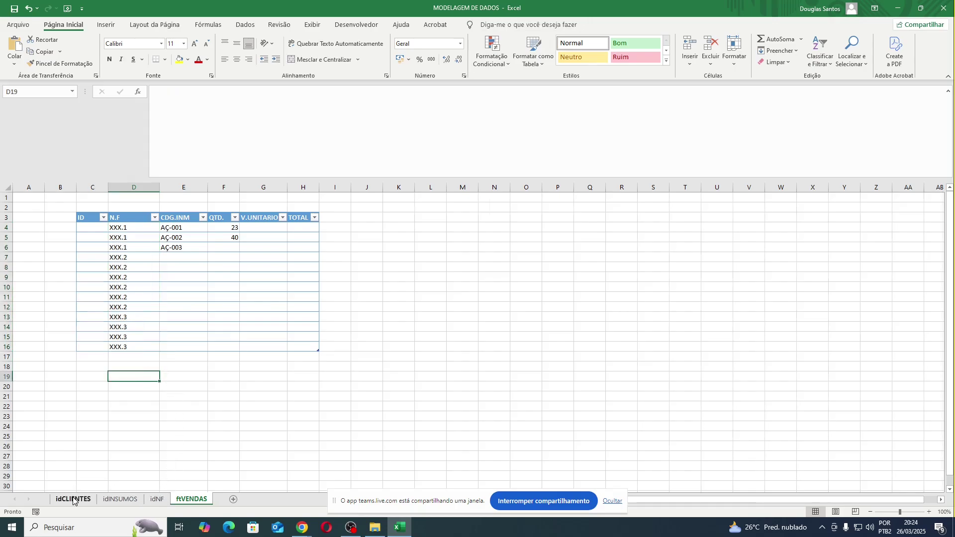
left_click(157, 499)
left_click(185, 498)
left_click(234, 499)
left_click(124, 229)
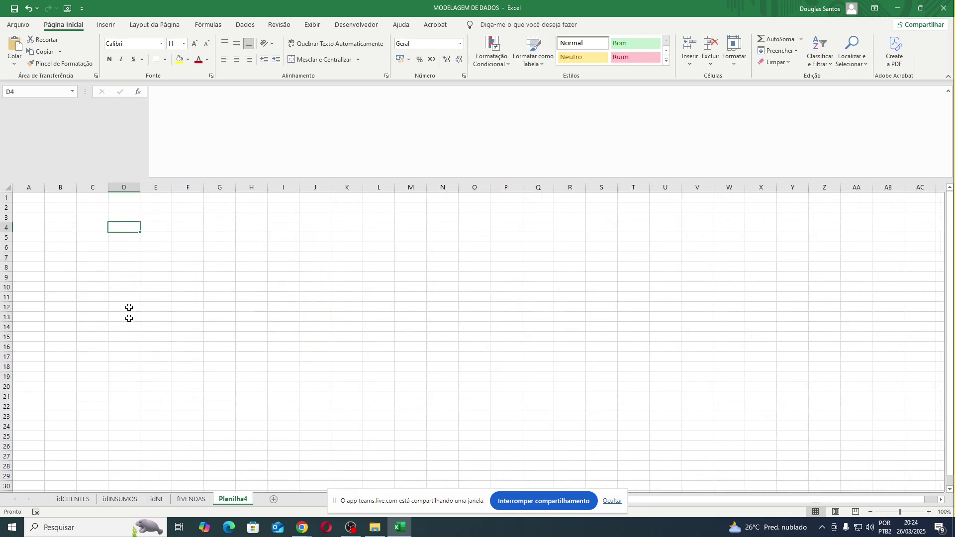
Review the ftVENDAS table's fields from ID to TOTAL and the client table on the idCLIENTES sheet.
left_click(191, 499)
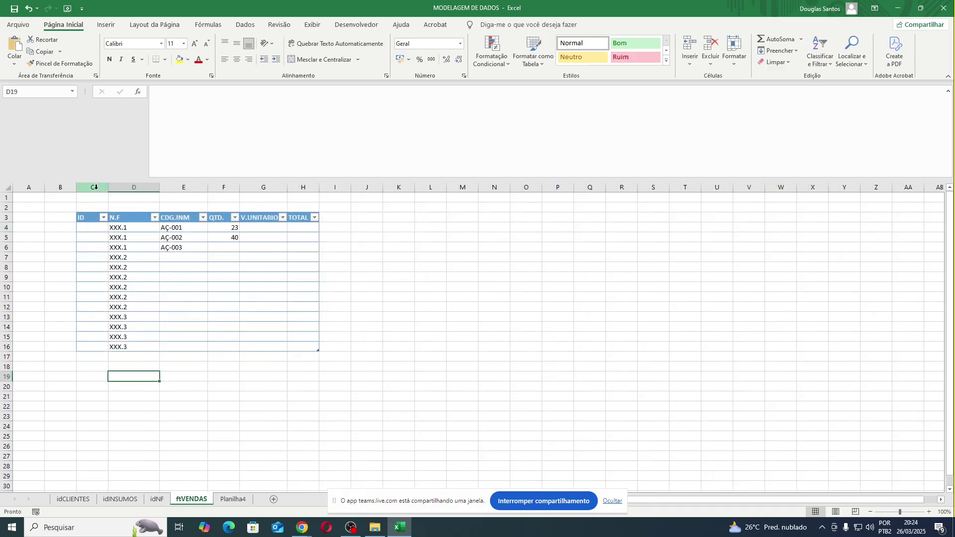
left_click_drag(96, 187, 311, 188)
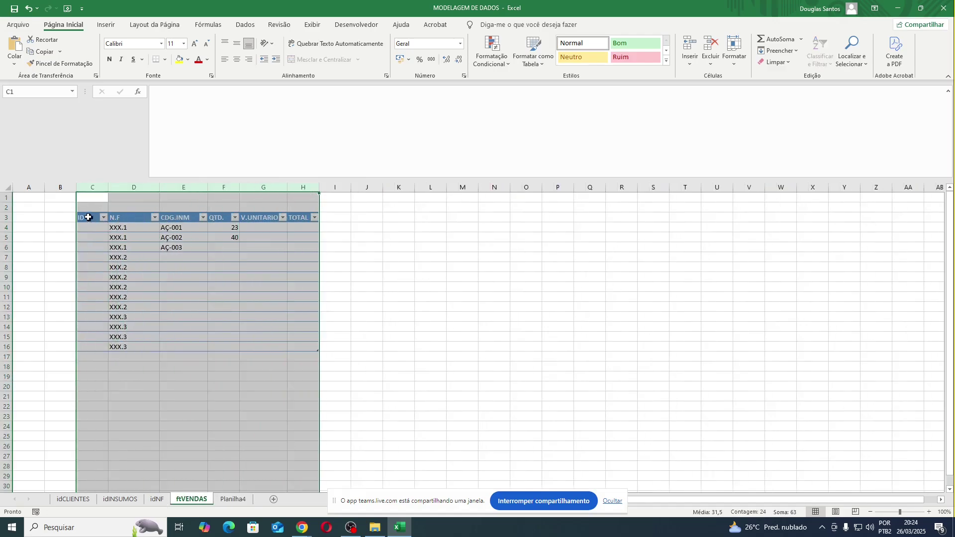
left_click(88, 216)
left_click(130, 217)
left_click(182, 216)
left_click(217, 217)
left_click(268, 217)
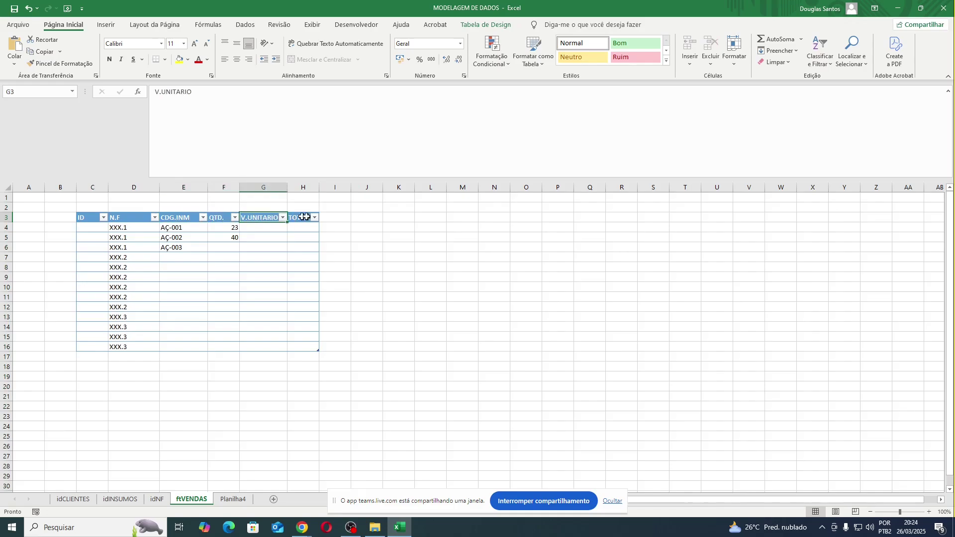
left_click(304, 217)
left_click_drag(99, 187, 298, 197)
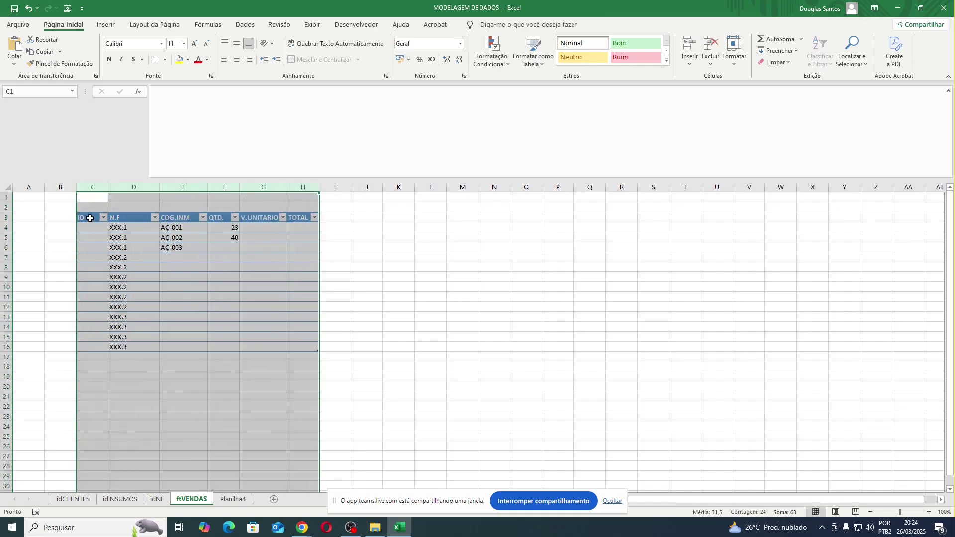
left_click_drag(90, 217, 314, 349)
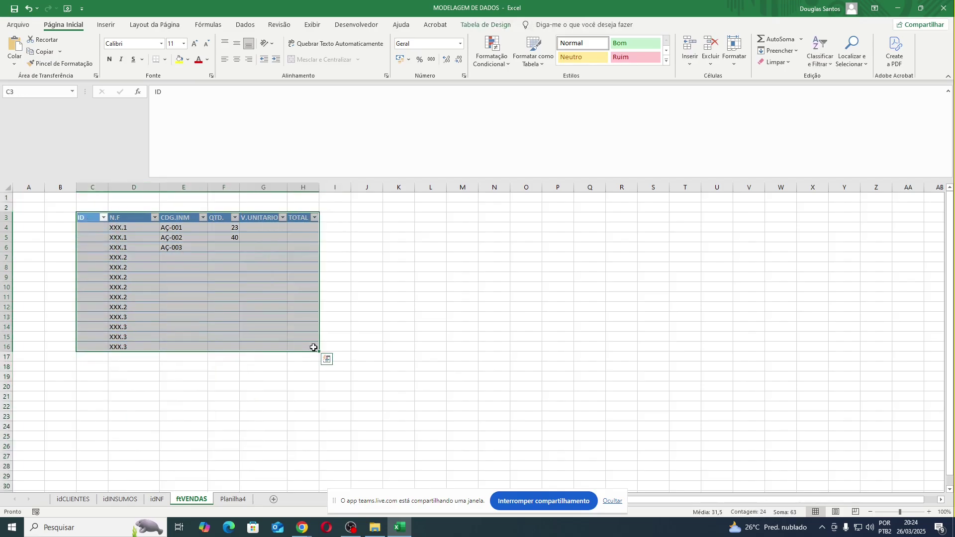
left_click(70, 500)
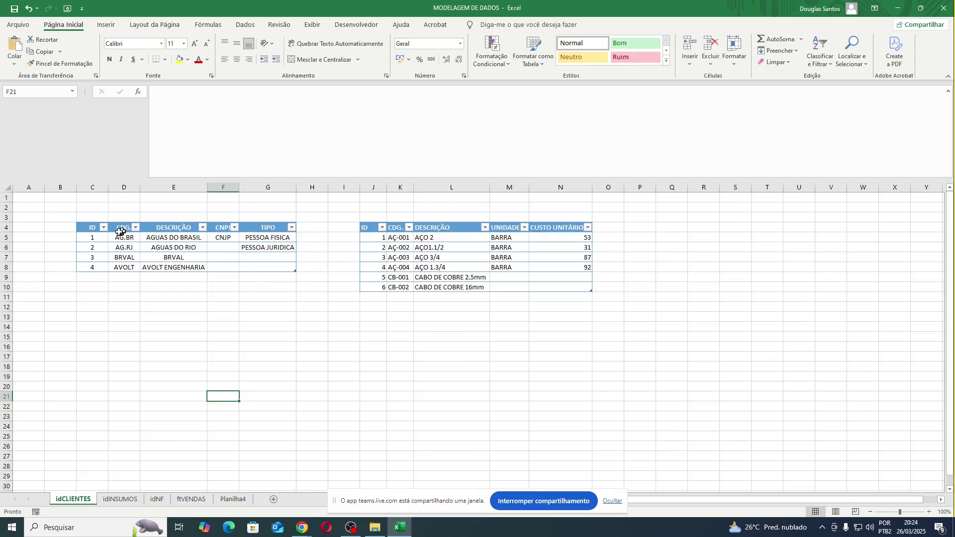
left_click_drag(90, 232, 273, 268)
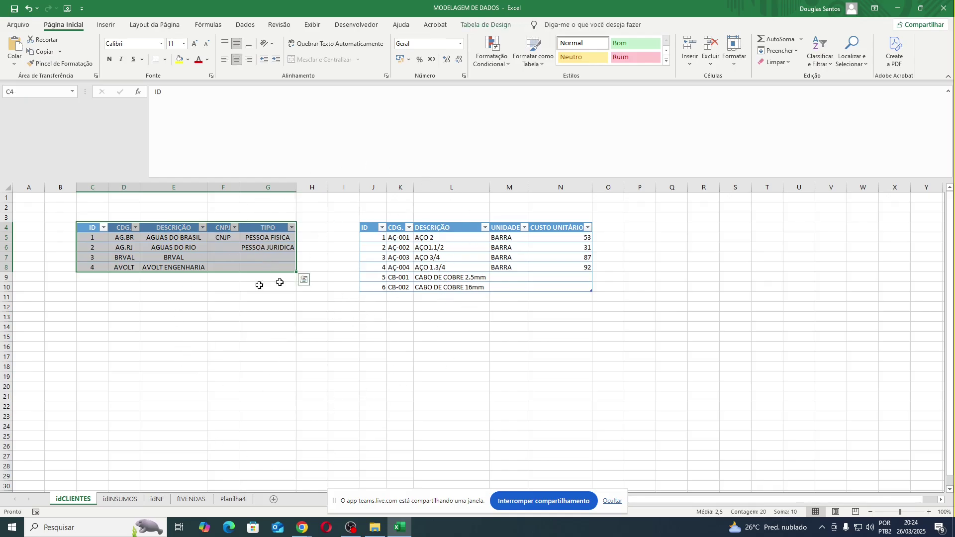
Enter the headers ID and NOTA FISCAL in cells D4 and E4 of the Planilha4 sheet.
left_click(232, 500)
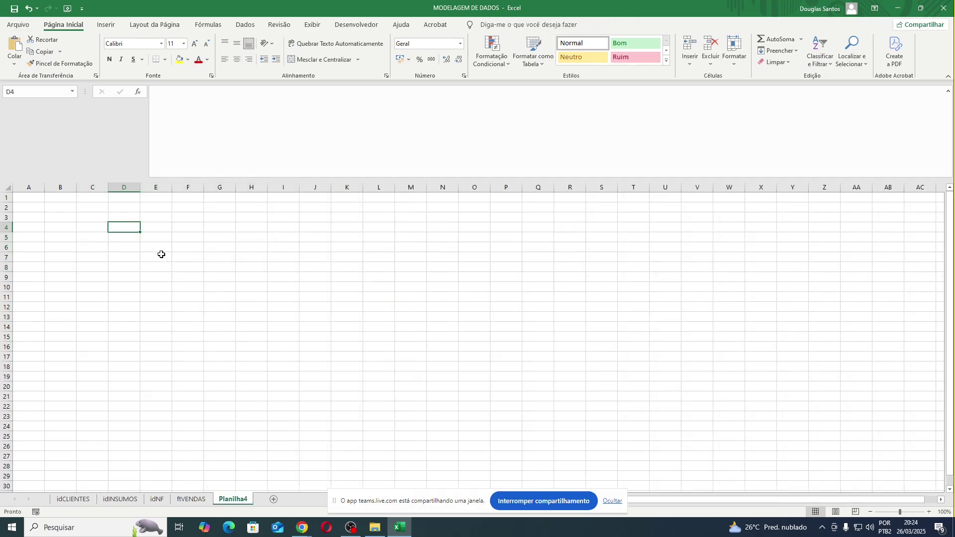
type("ID")
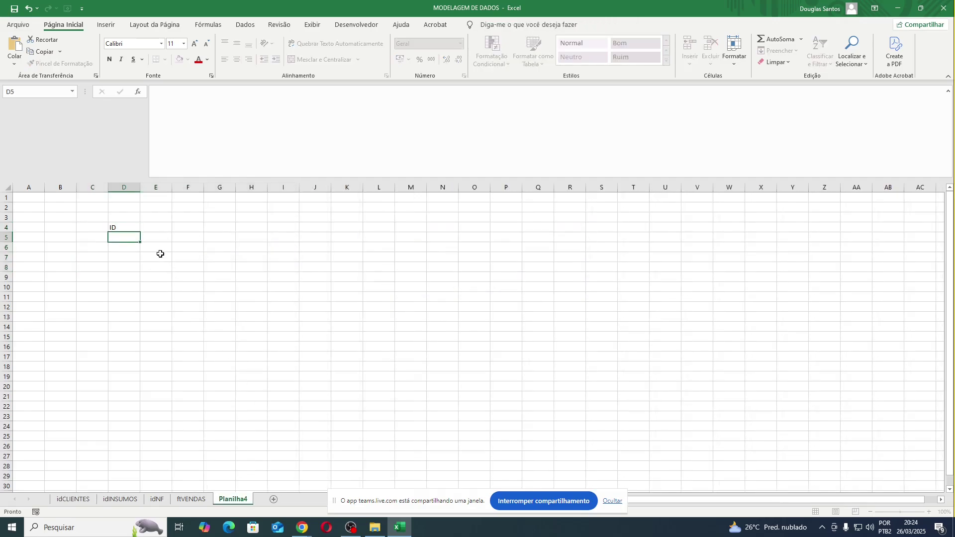
key("Tab")
type("NO")
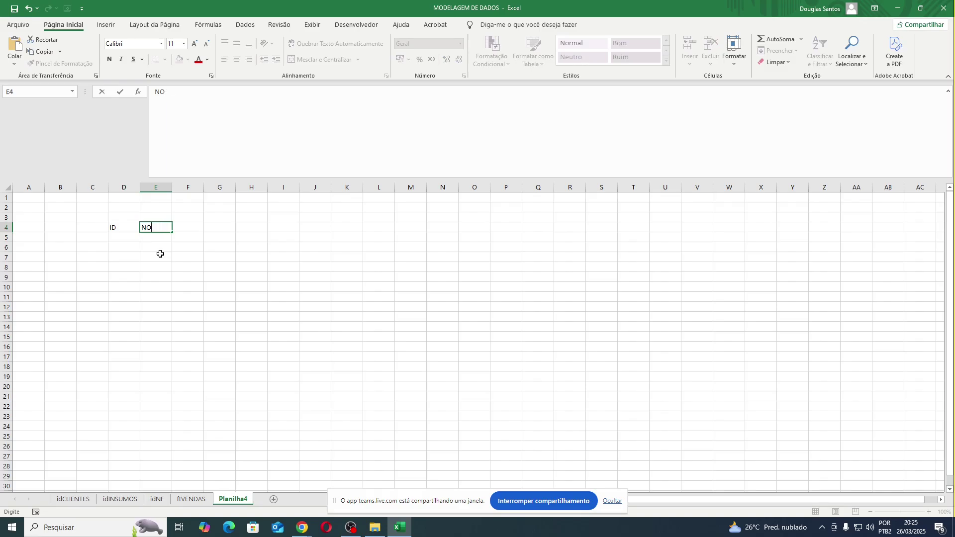
type("TA FISCAL")
key("Tab")
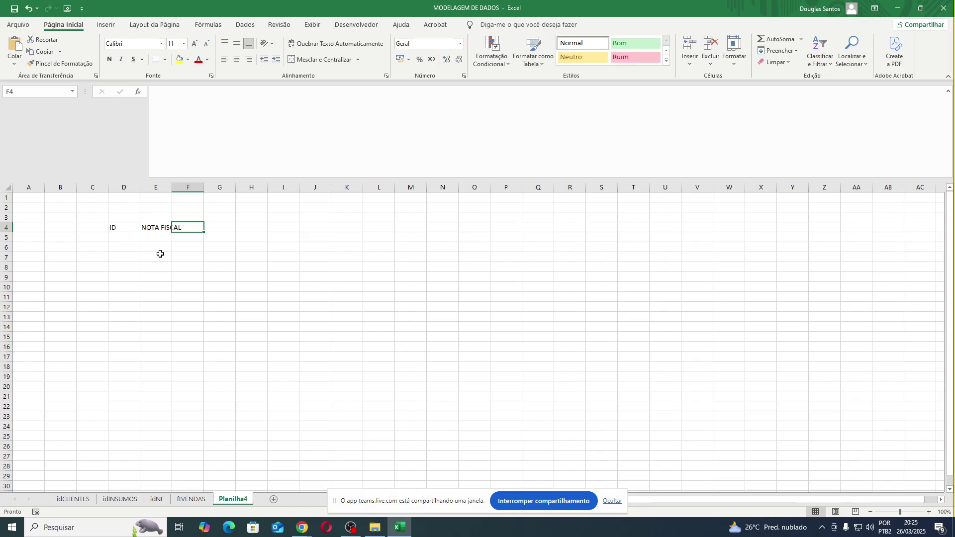
type("CLIENTE")
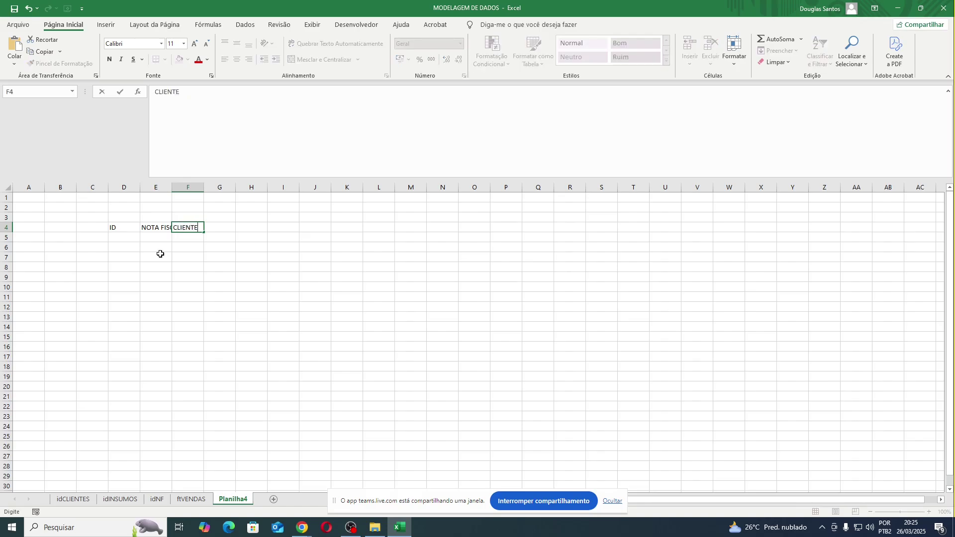
key("Tab")
type("PRO")
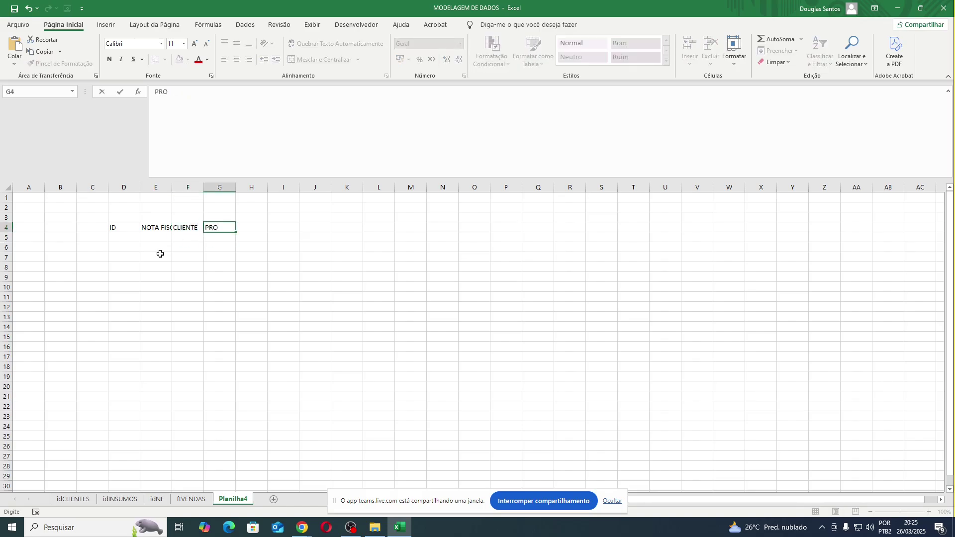
key("Escape")
key("Left")
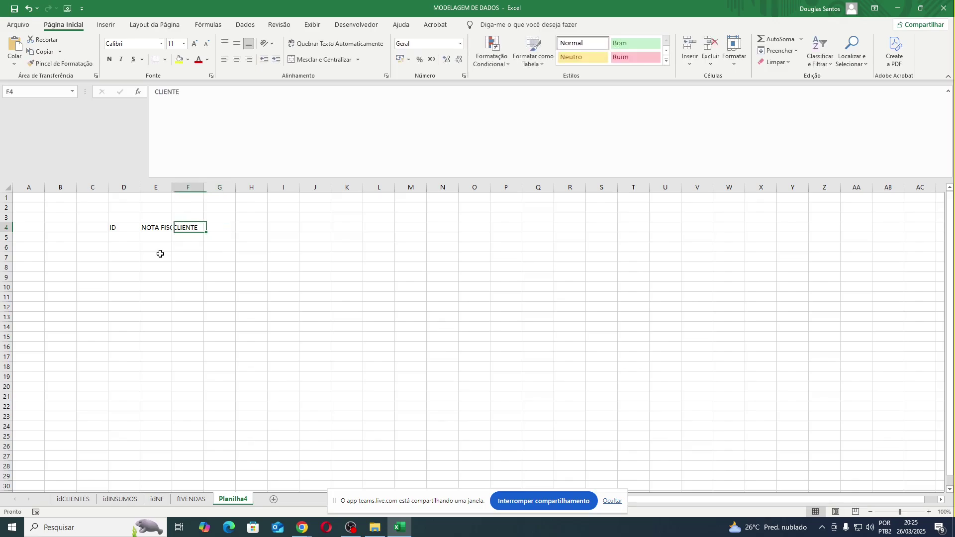
Enter the headers CNPJ, DESCRIÇÃO and PRODUTO in cells F4 to H4.
type("CNPJ")
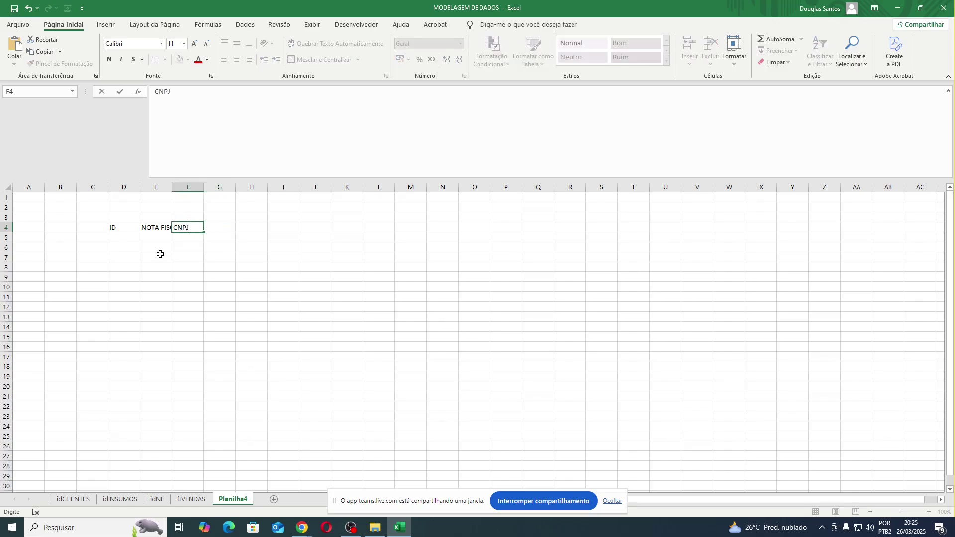
key("Tab")
type("DESCRIÇ")
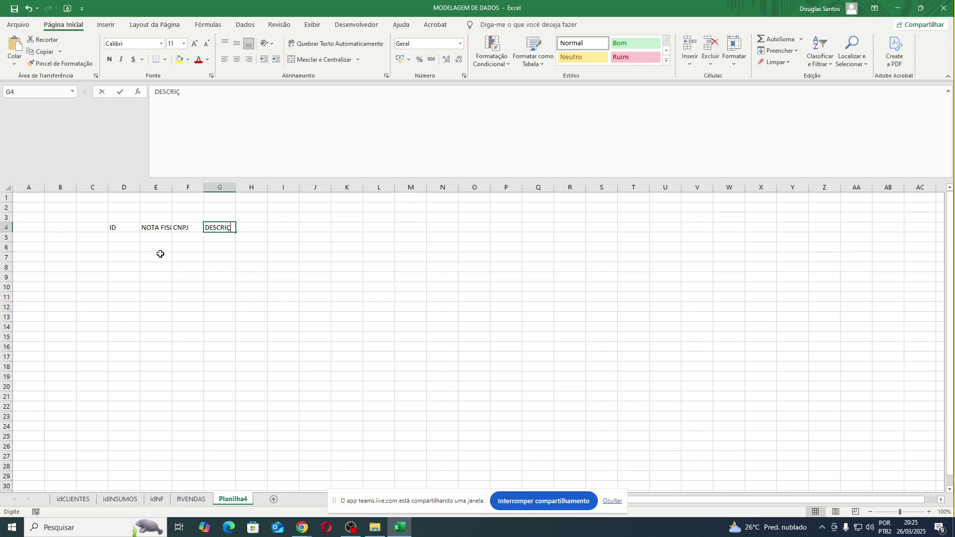
type("ÃO")
key("Tab")
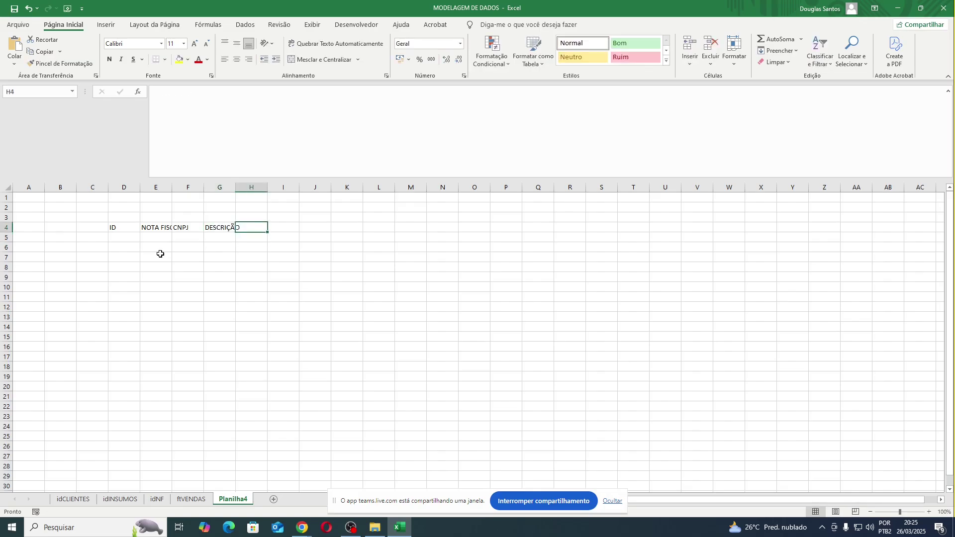
type("PRO")
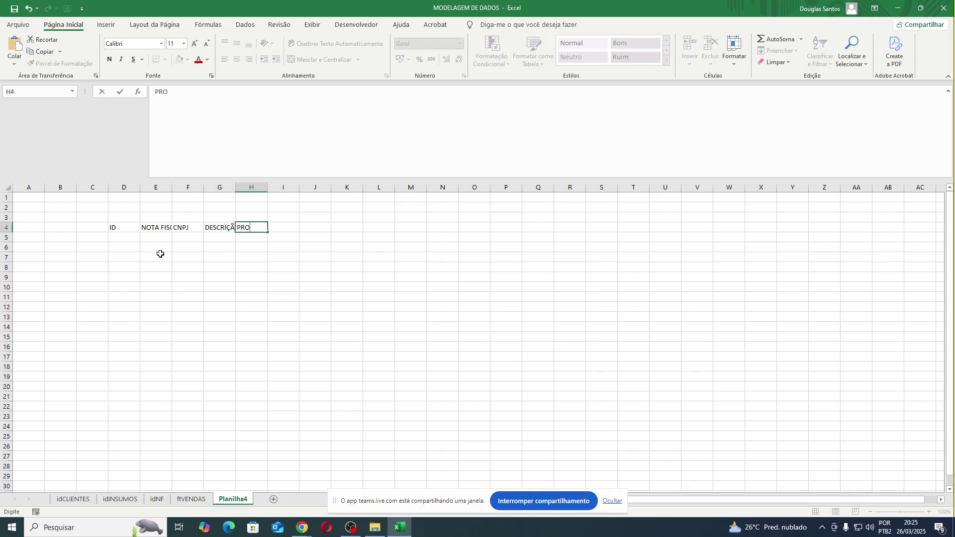
type("PRO")
key("Tab")
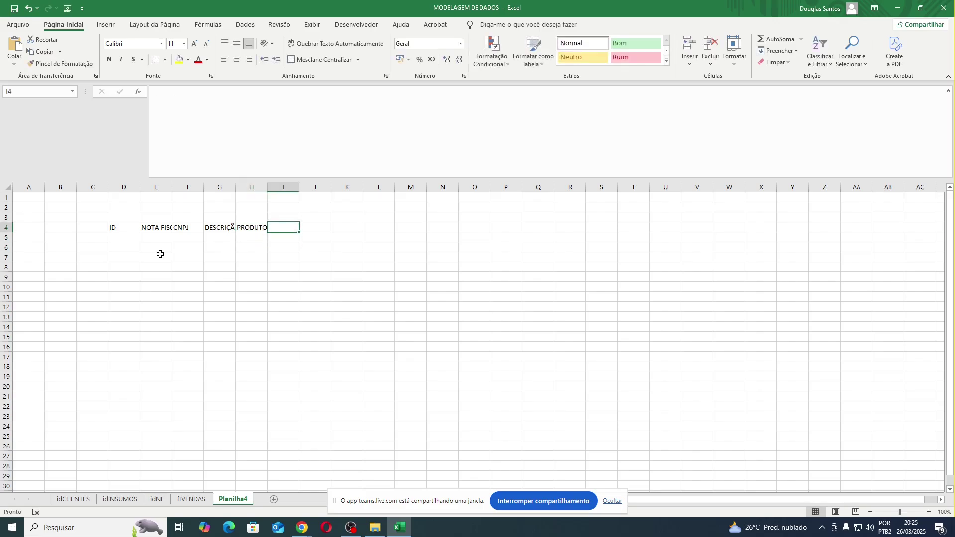
Enter the headers QUANTIDADE and VALOR UNITARIO in cells I4 and J4.
type("QUANTIDADE")
key("Tab")
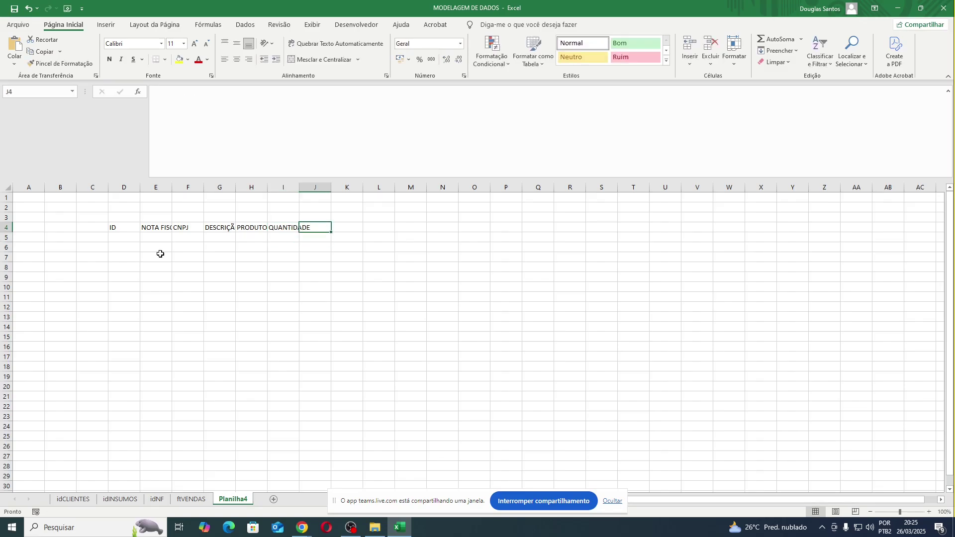
type("VALOR UNITA")
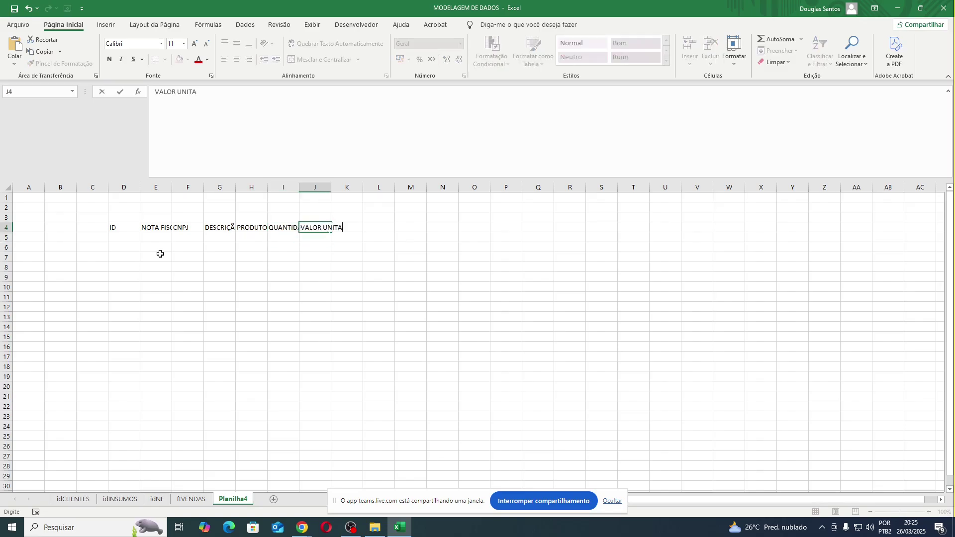
type("RIO")
key("Tab")
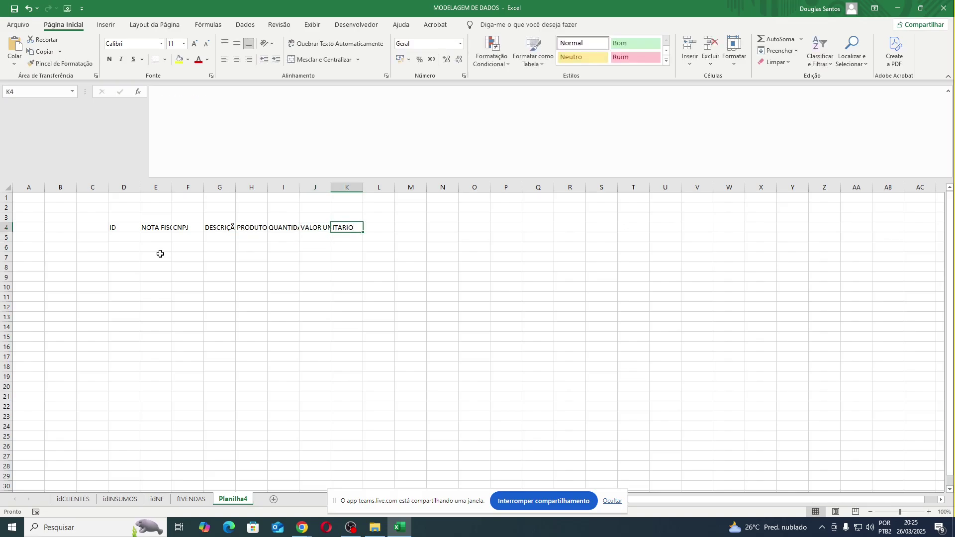
Enter the header METODO DE PAGAMENTO in cell K4 and autofit column K to its text.
type("METODO DE P")
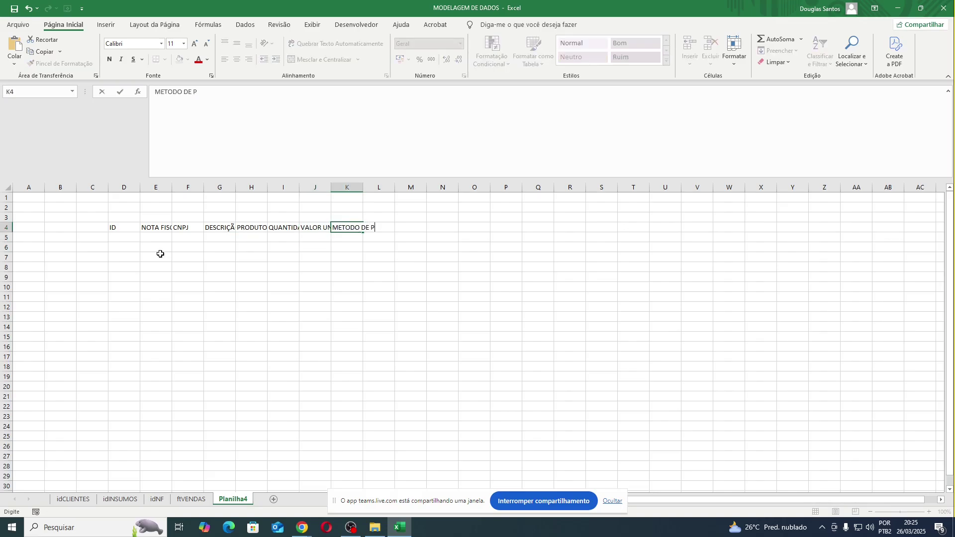
type("AGAMENTO")
key("Tab")
key("Down")
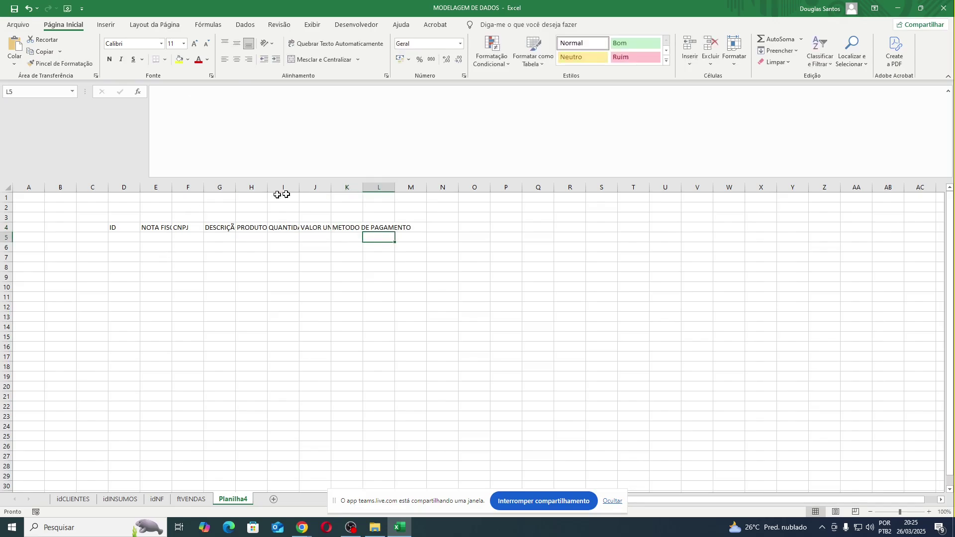
double_click(364, 188)
left_click(436, 228)
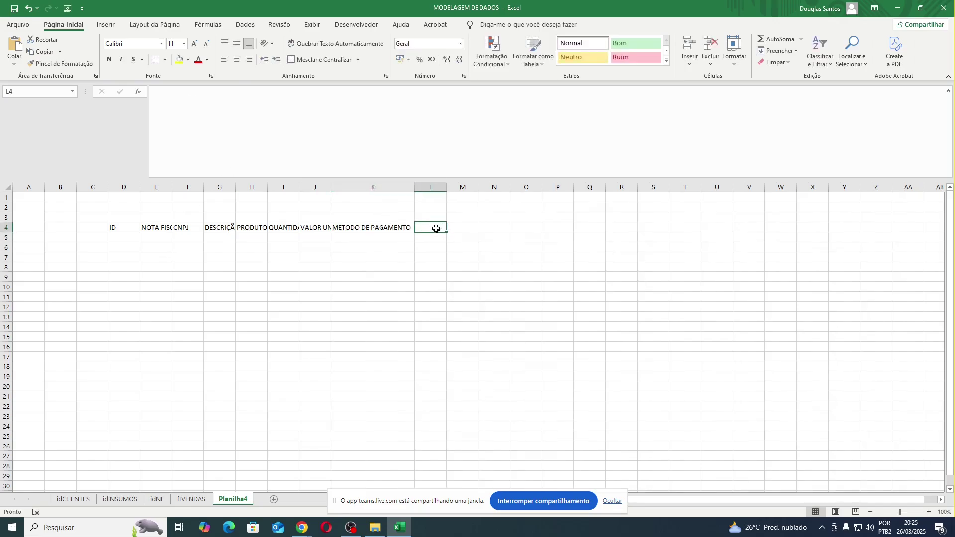
Enter the header DATA in cell L4 of the Planilha4 sheet.
type("DATA")
key("ctrl+Return")
key("Tab")
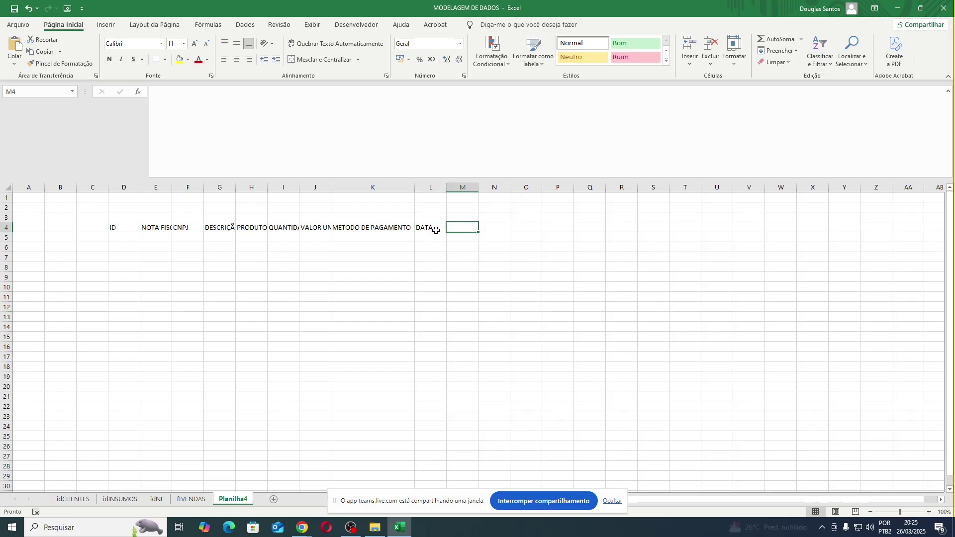
left_click(134, 188)
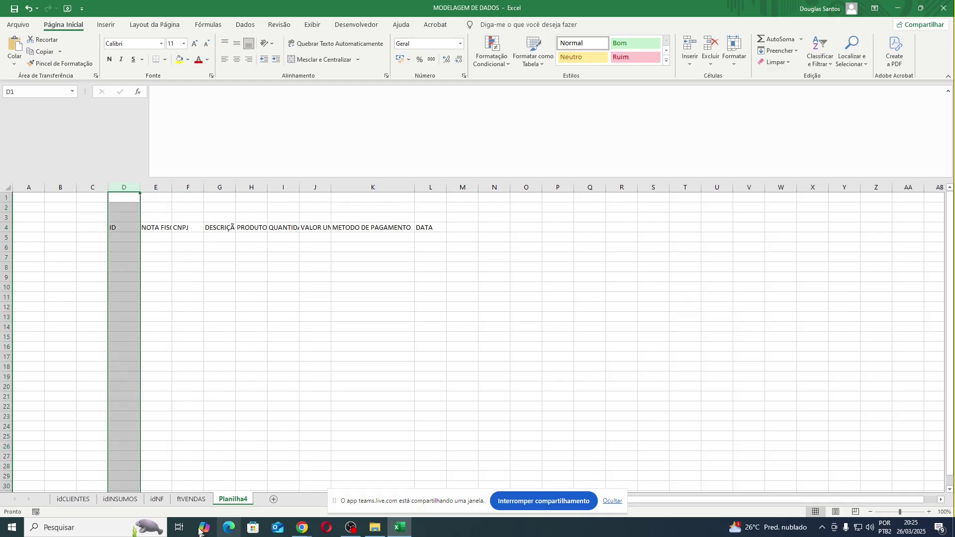
Copy the ftVENDAS headers N.F, CDG.INM, QTD., V.UNITARIO and TOTAL and paste them as values into Planilha4 starting at cell E4.
left_click(191, 499)
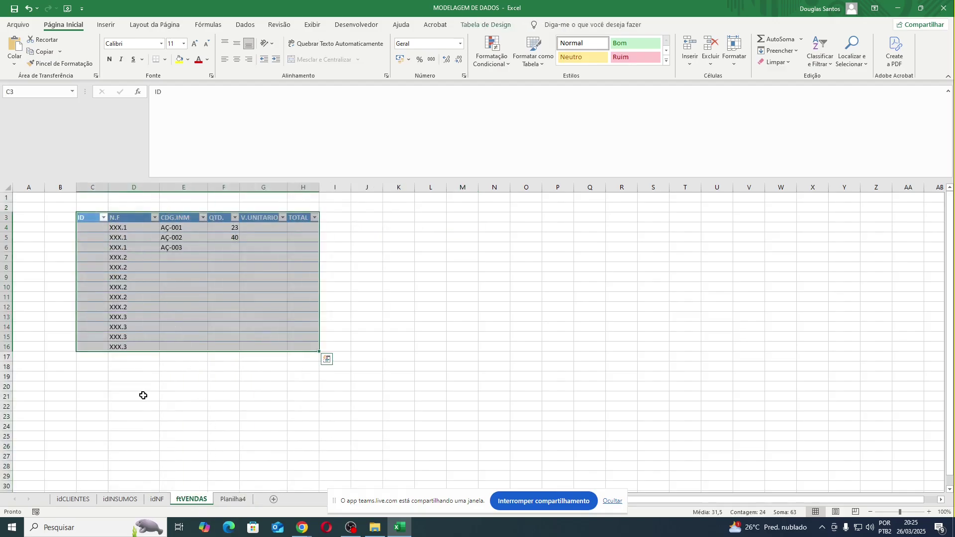
left_click_drag(132, 218, 305, 217)
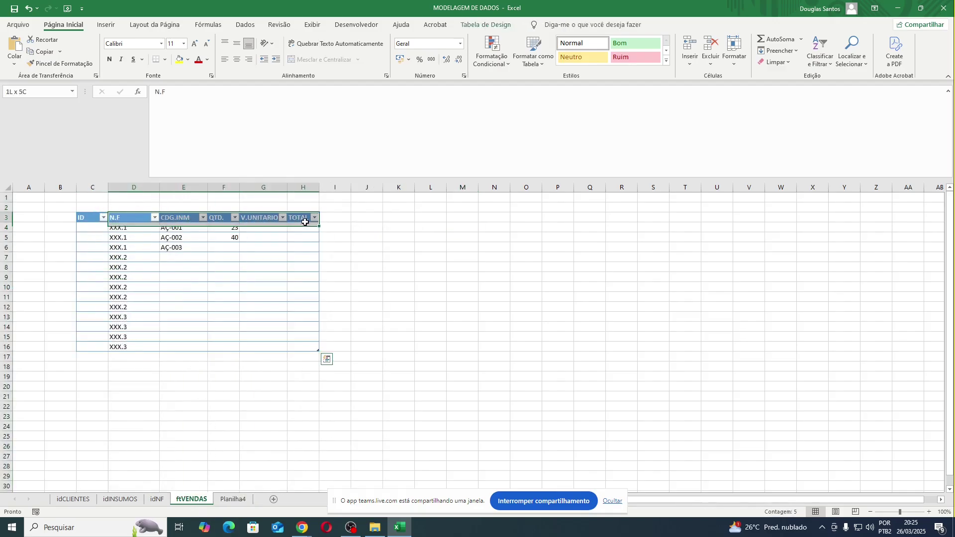
key("ctrl+c")
left_click(233, 499)
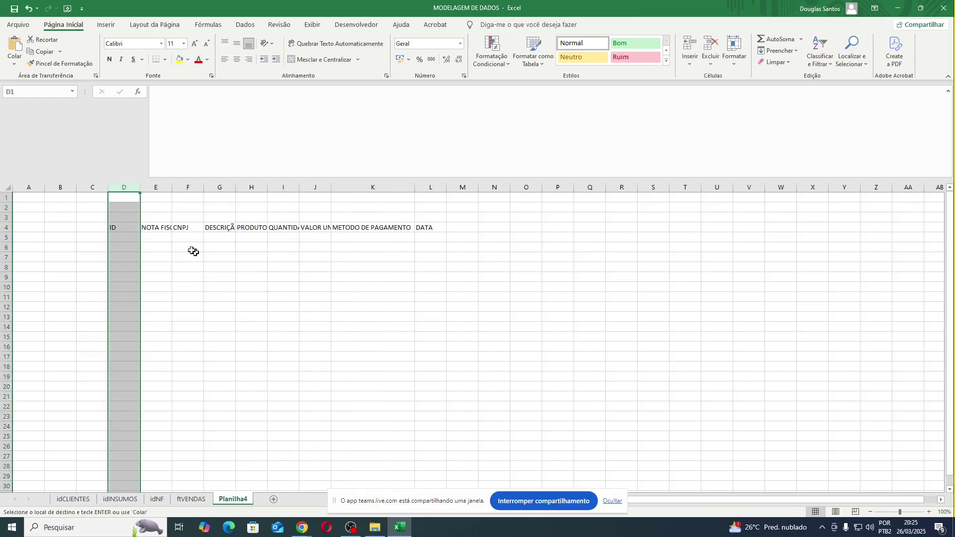
left_click(163, 227)
left_click(14, 64)
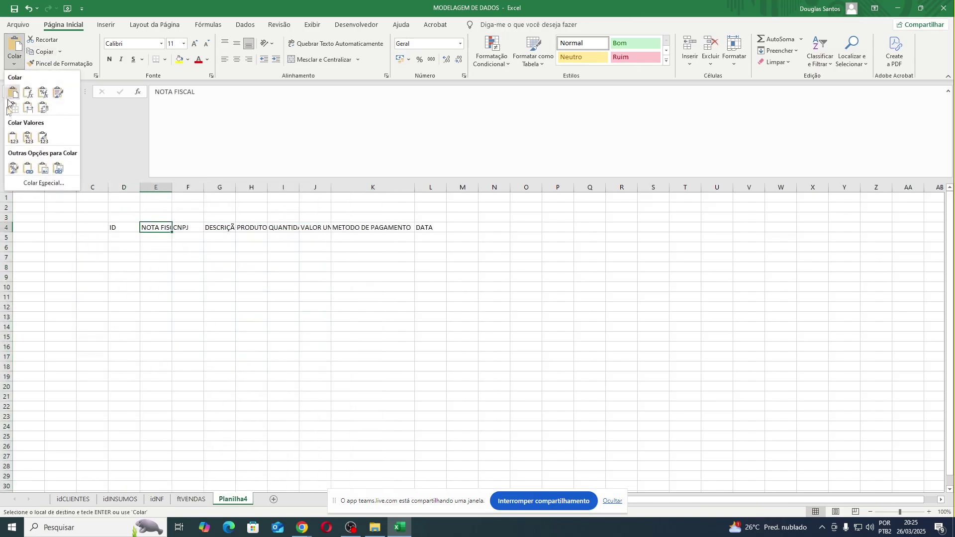
left_click(12, 138)
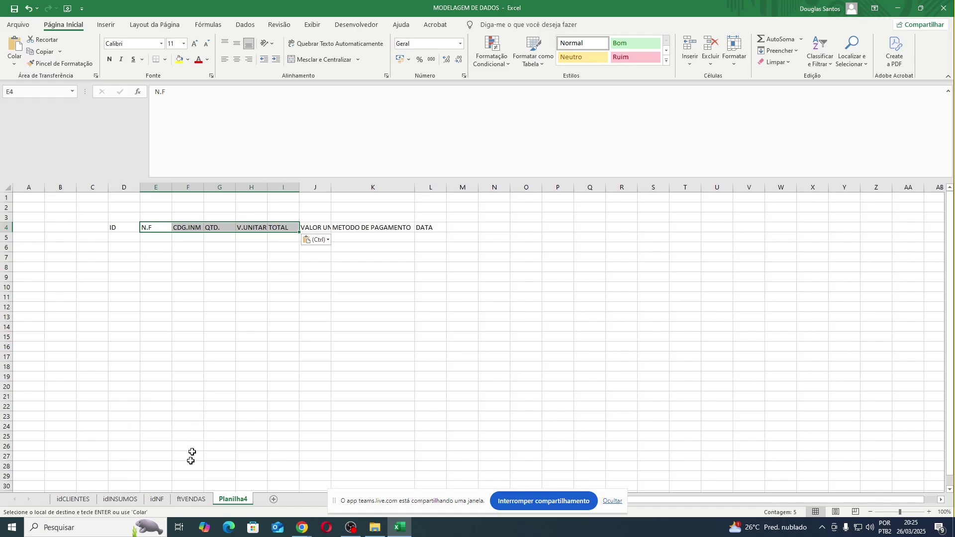
key("Escape")
Copy the idINSUMOS headers CDG., DESCRIÇÃO, UNIDADE and CUSTO UNITÁRIO and paste them as values into Planilha4 starting at cell J4.
left_click(193, 500)
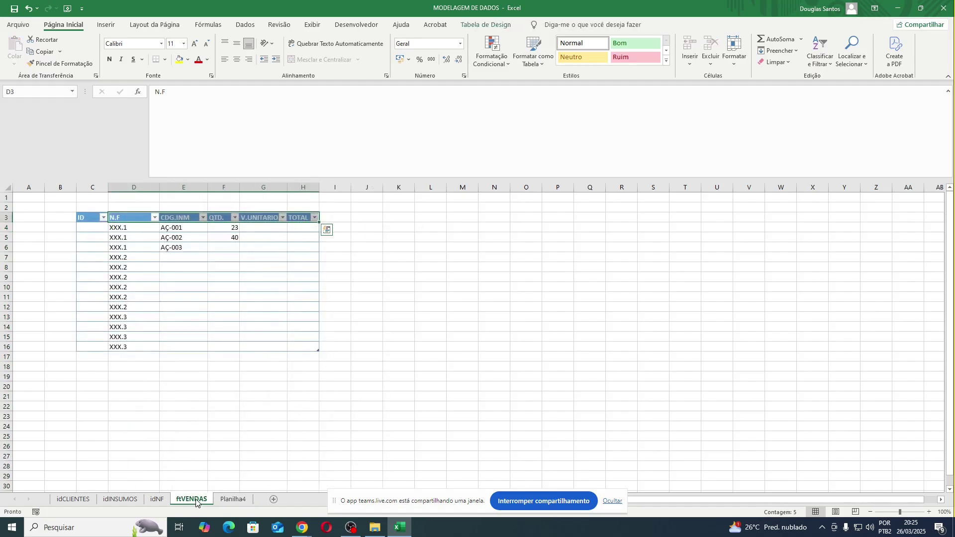
left_click(156, 501)
left_click(120, 500)
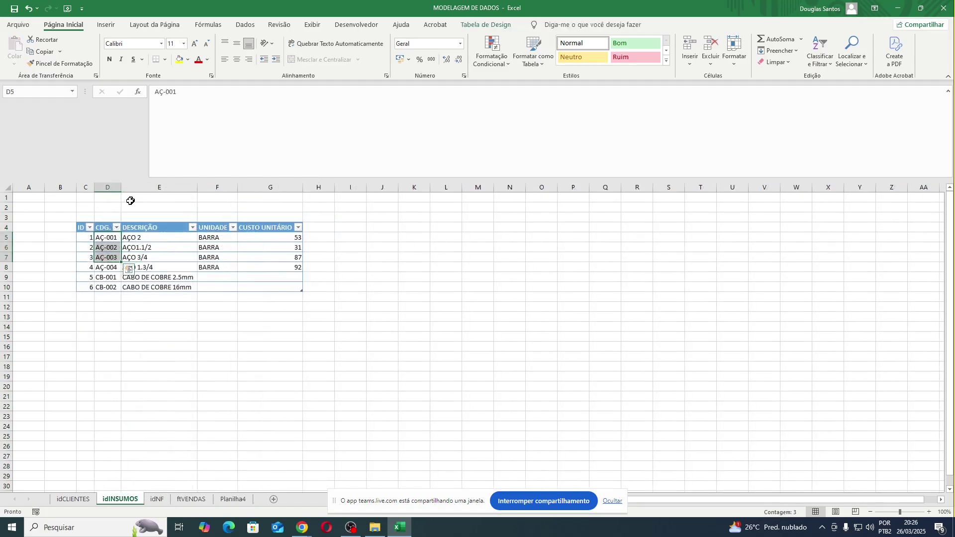
left_click_drag(112, 228, 269, 228)
key("ctrl+c")
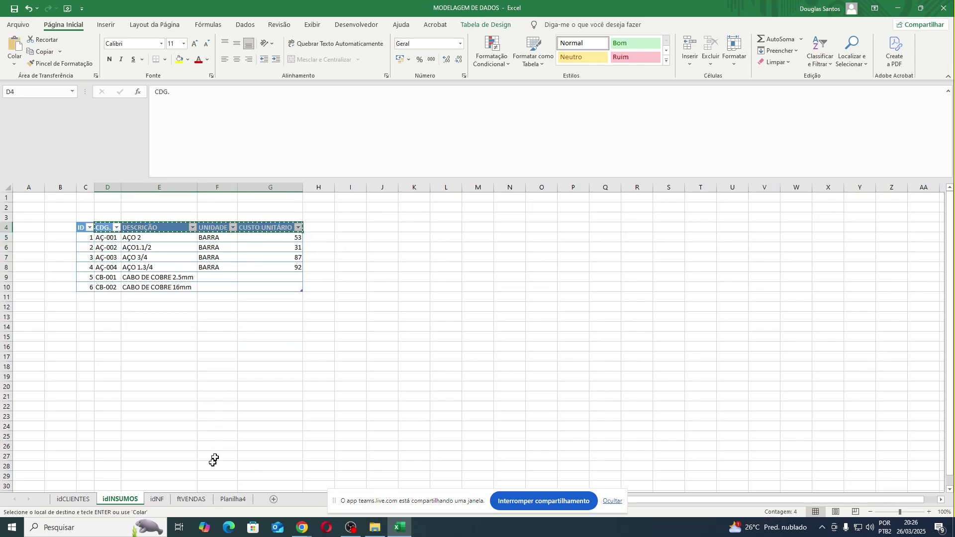
left_click(232, 499)
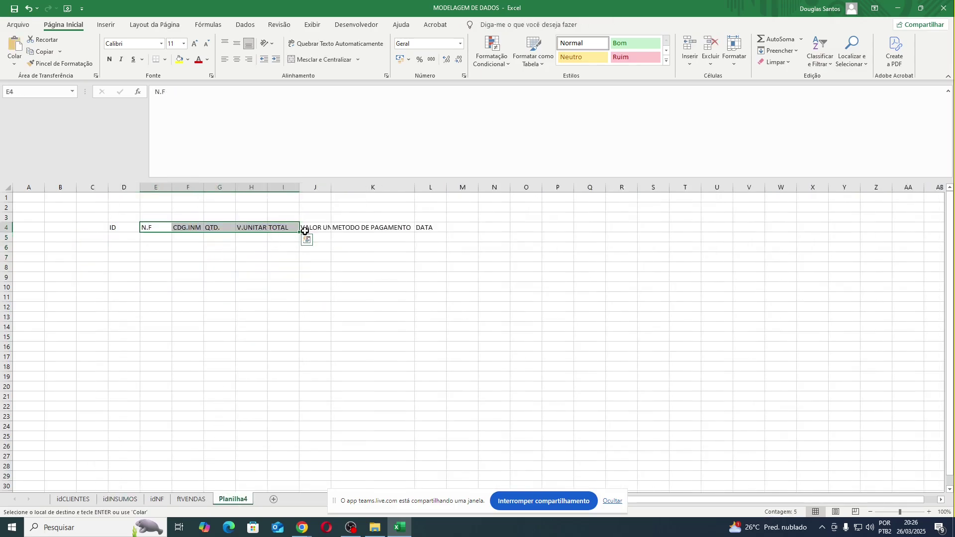
left_click(305, 230)
left_click(15, 62)
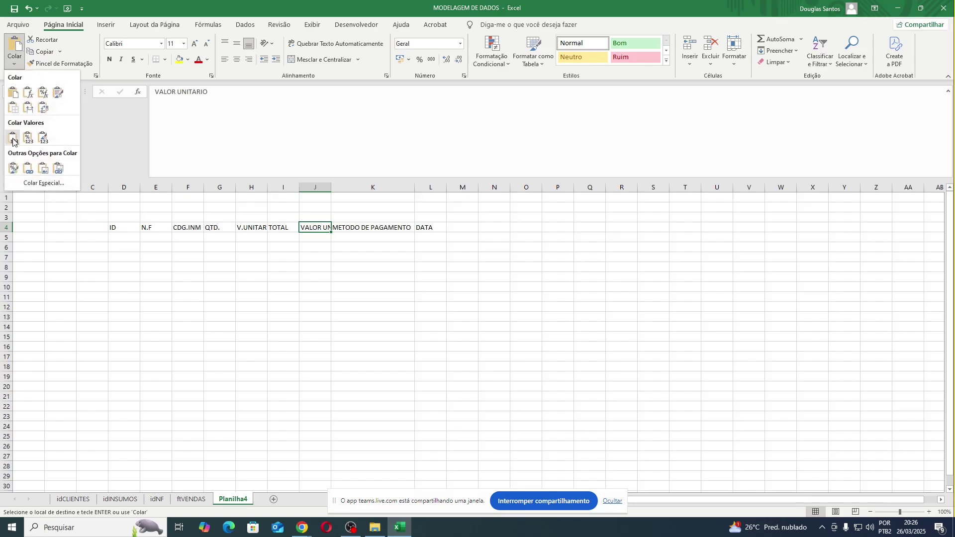
left_click(12, 133)
Copy the idCLIENTES headers CDG., DESCRIÇÃO, CNPJ and TIPO, autofit column M on Planilha4, and paste them as values starting at cell N4.
left_click(120, 500)
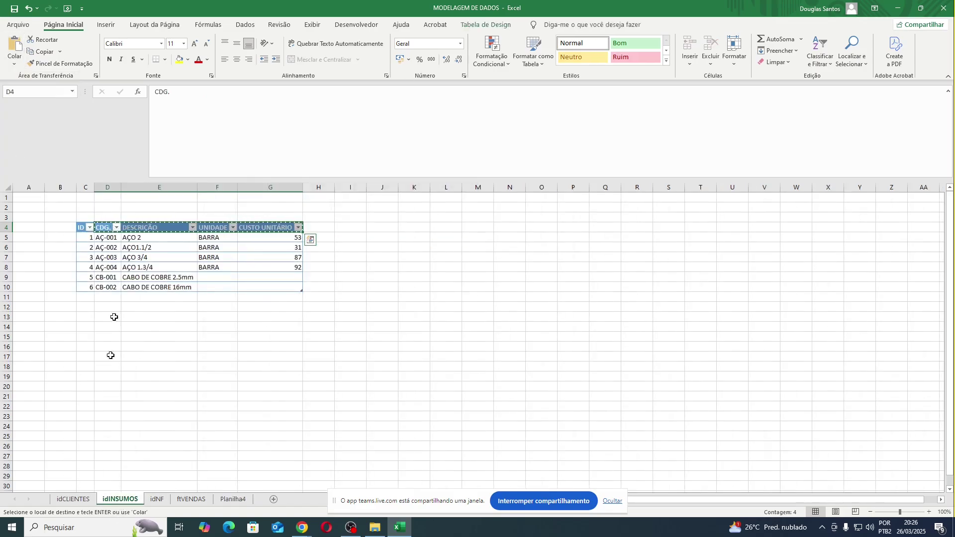
key("Escape")
left_click(73, 500)
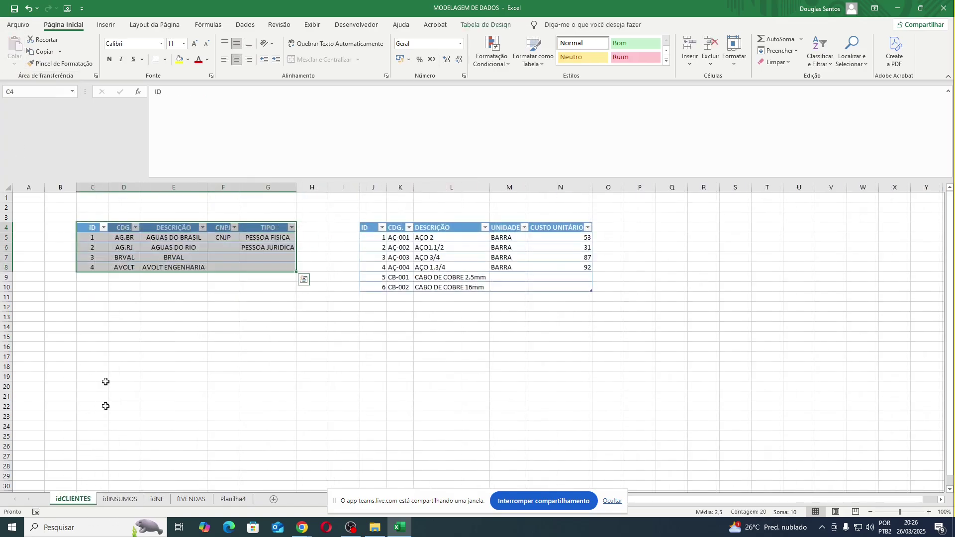
left_click_drag(131, 227, 269, 228)
key("ctrl+c")
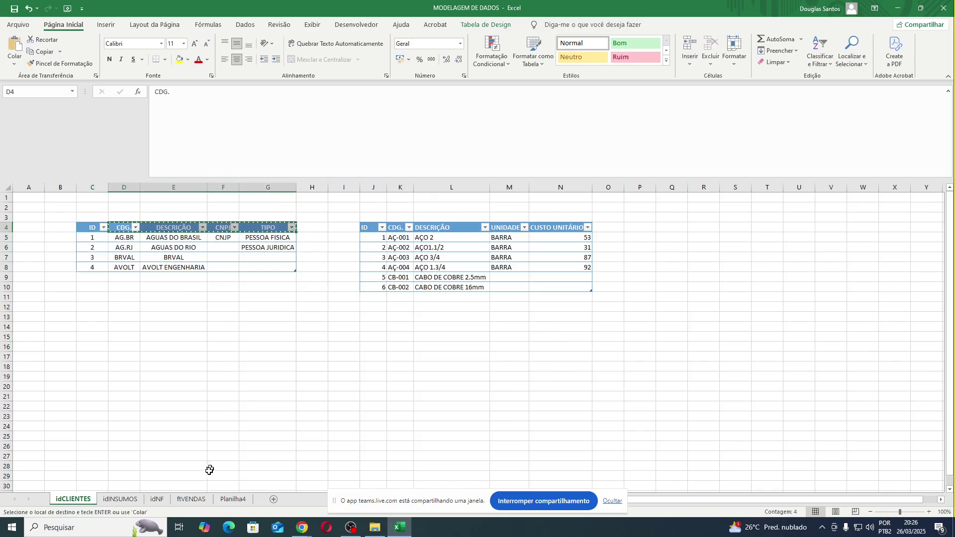
left_click(234, 503)
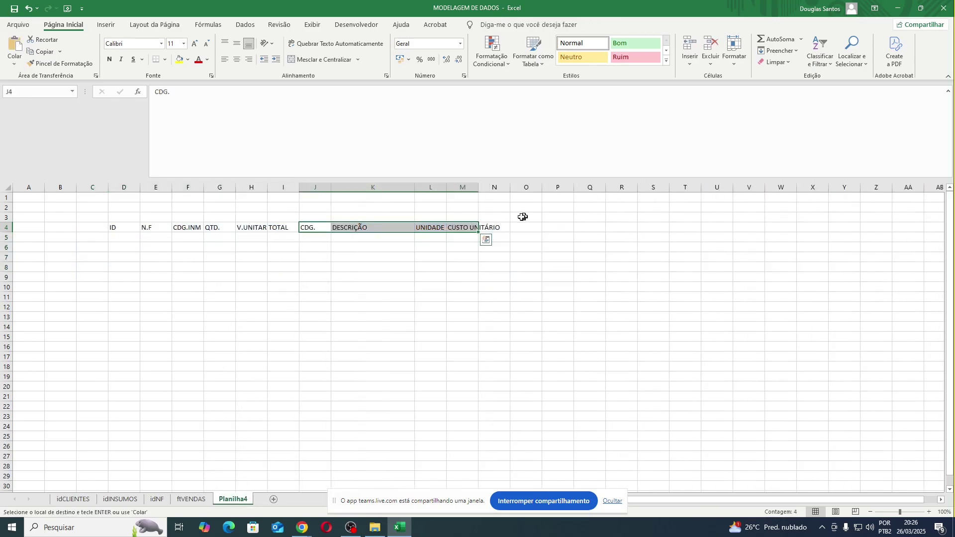
left_click(493, 187)
double_click(479, 188)
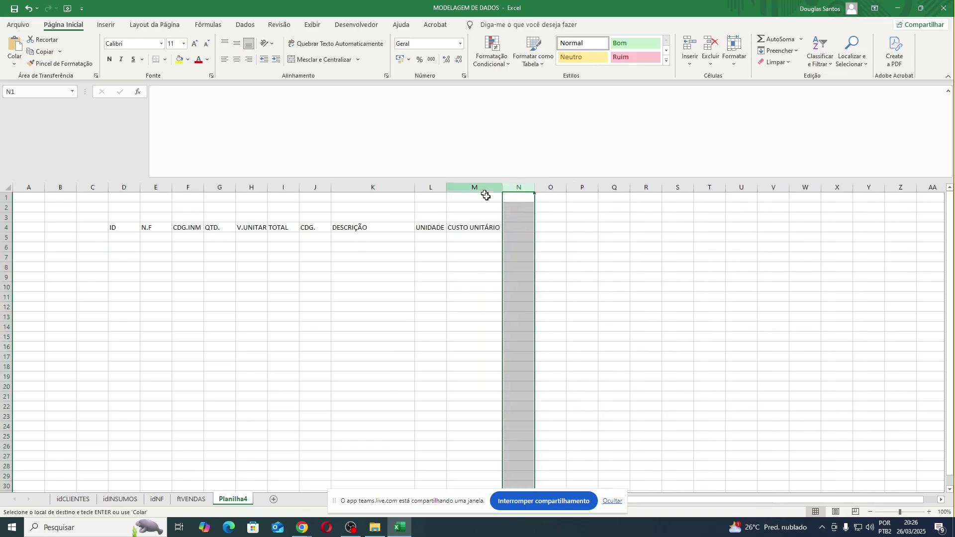
left_click(516, 228)
left_click(14, 63)
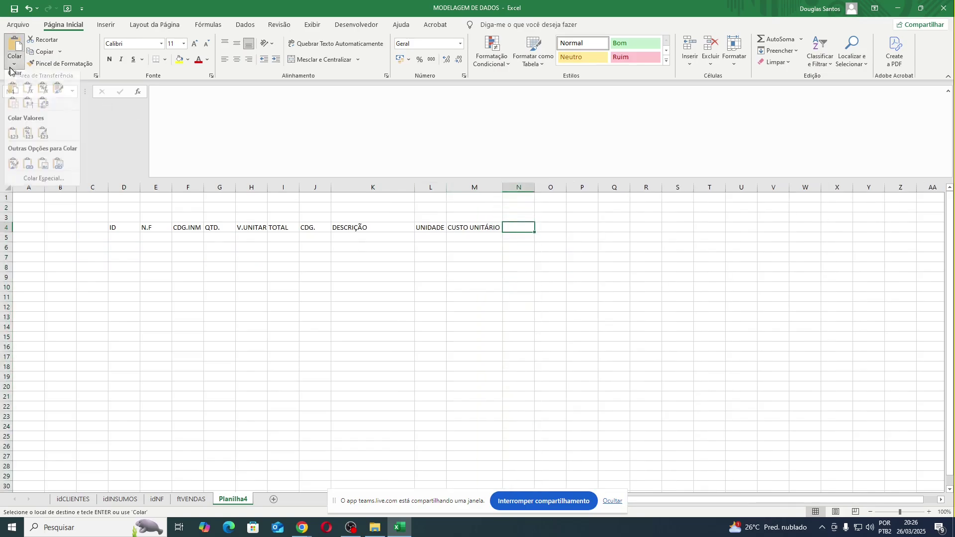
left_click(11, 135)
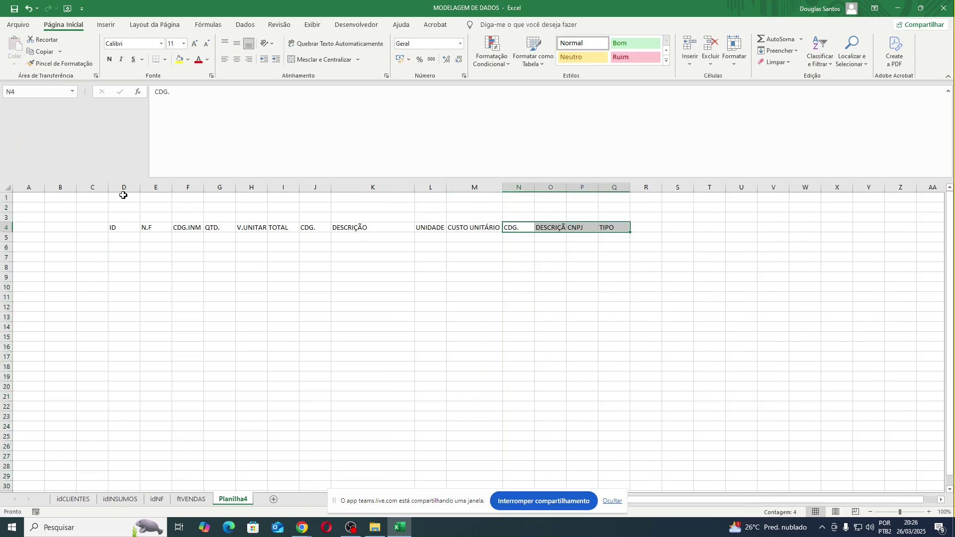
Autofit columns D to Q and format the range D4:Q5 as a blue table with headers.
left_click_drag(124, 187, 604, 186)
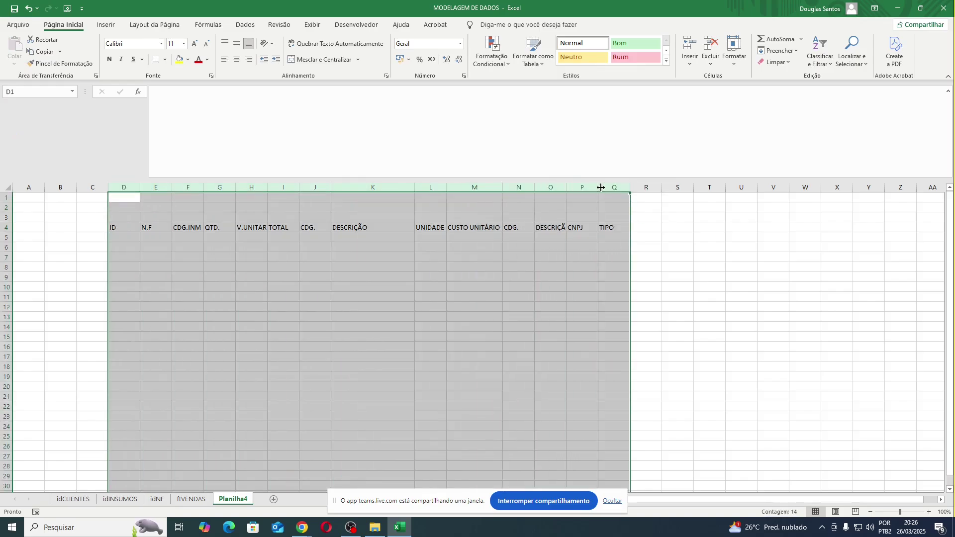
double_click(599, 188)
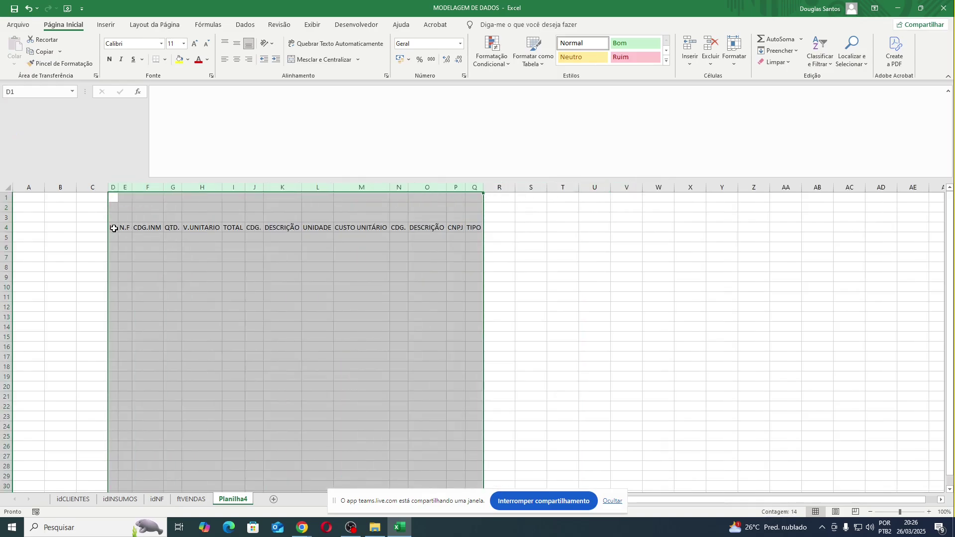
left_click_drag(113, 228, 470, 242)
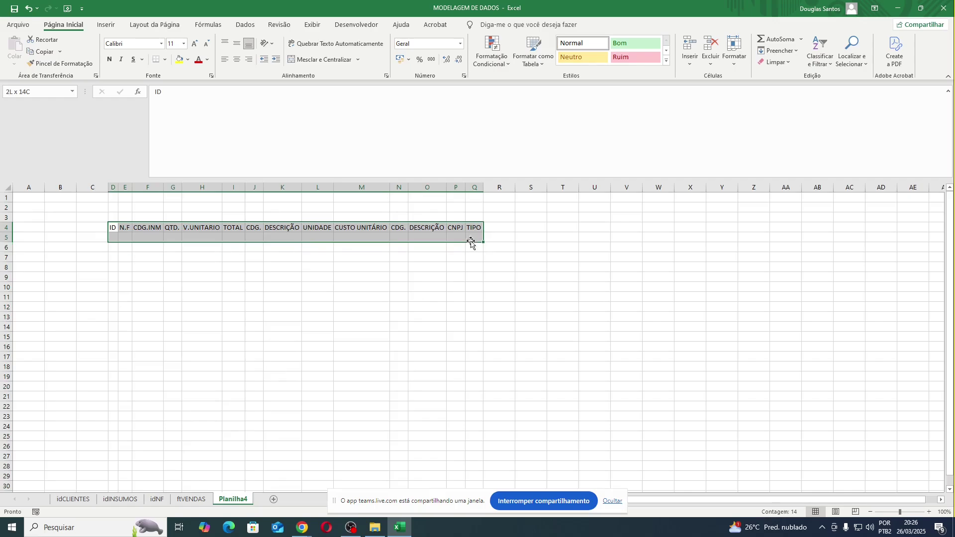
left_click(534, 52)
left_click(569, 118)
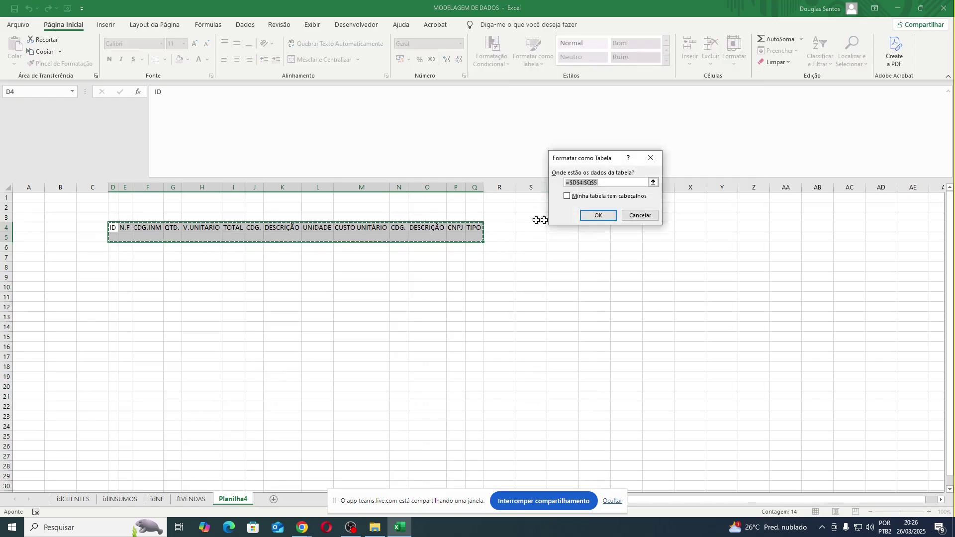
left_click(567, 196)
left_click(598, 216)
left_click(293, 327)
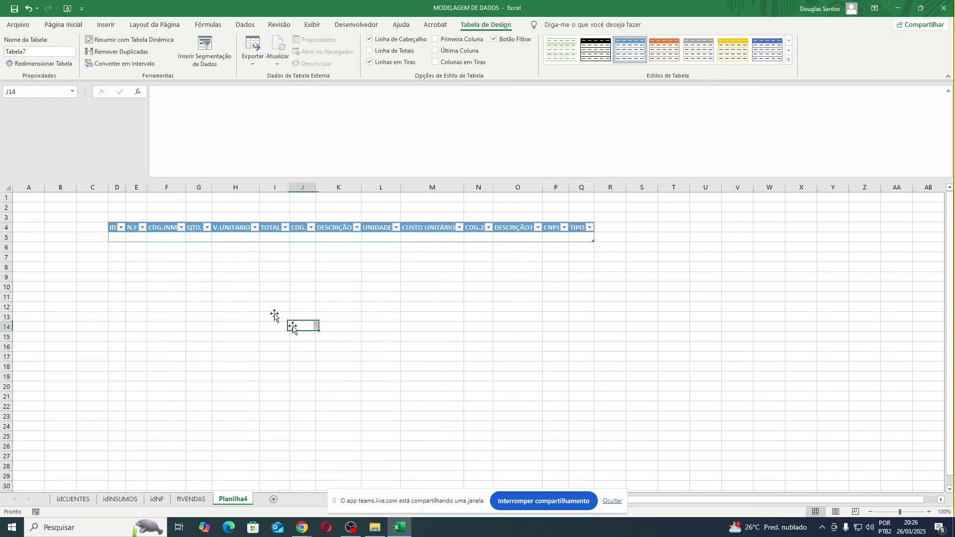
left_click(133, 238)
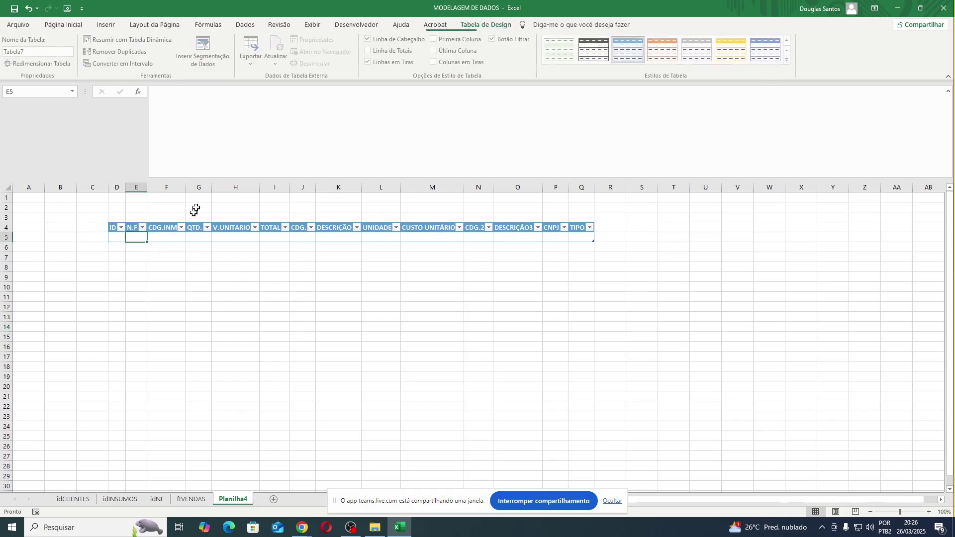
double_click(148, 188)
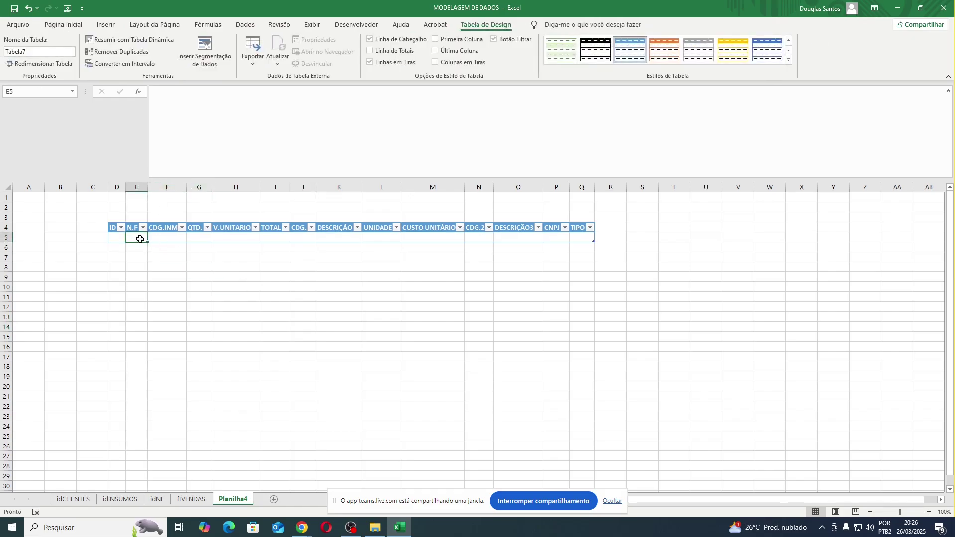
Examine the combined table's columns across Planilha4 and go back to the idCLIENTES sheet.
left_click_drag(138, 235, 187, 297)
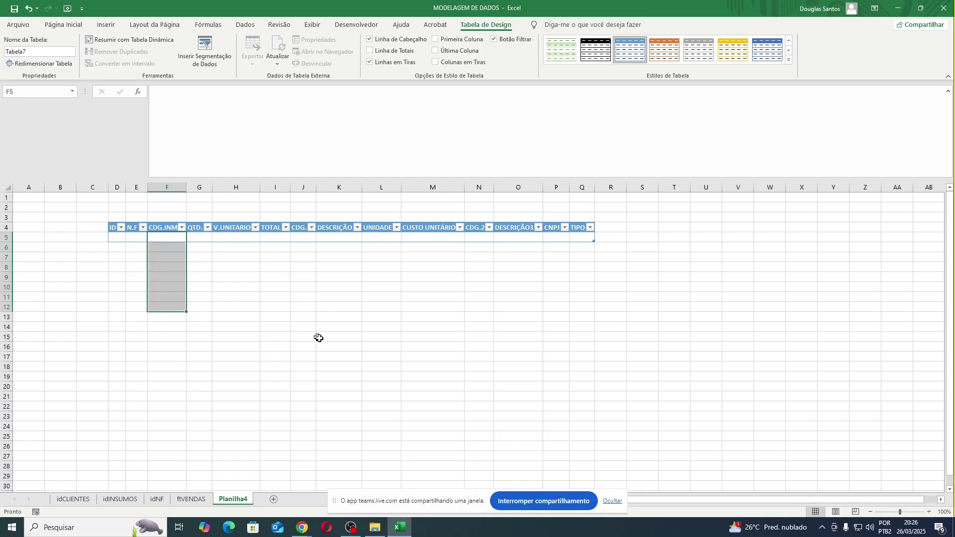
left_click(348, 368)
left_click(158, 367)
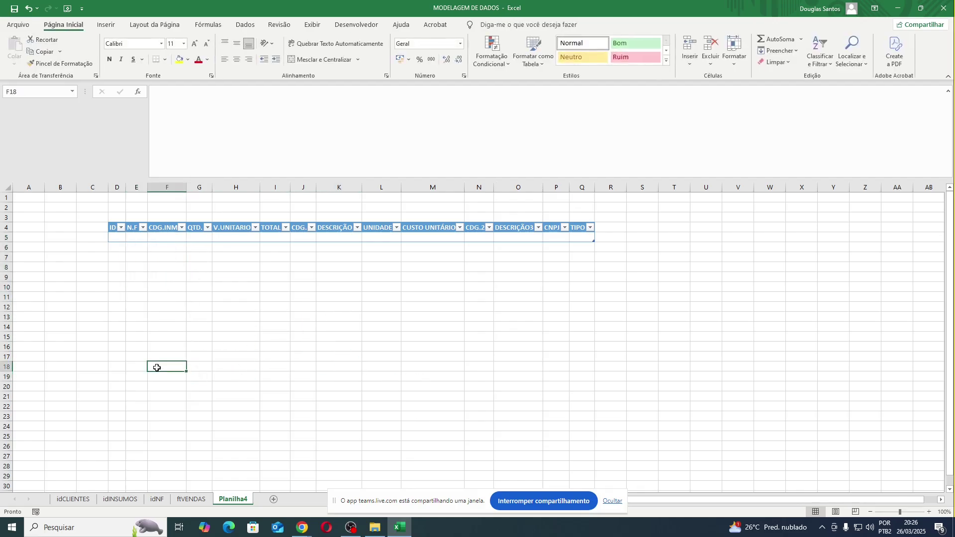
left_click(430, 236)
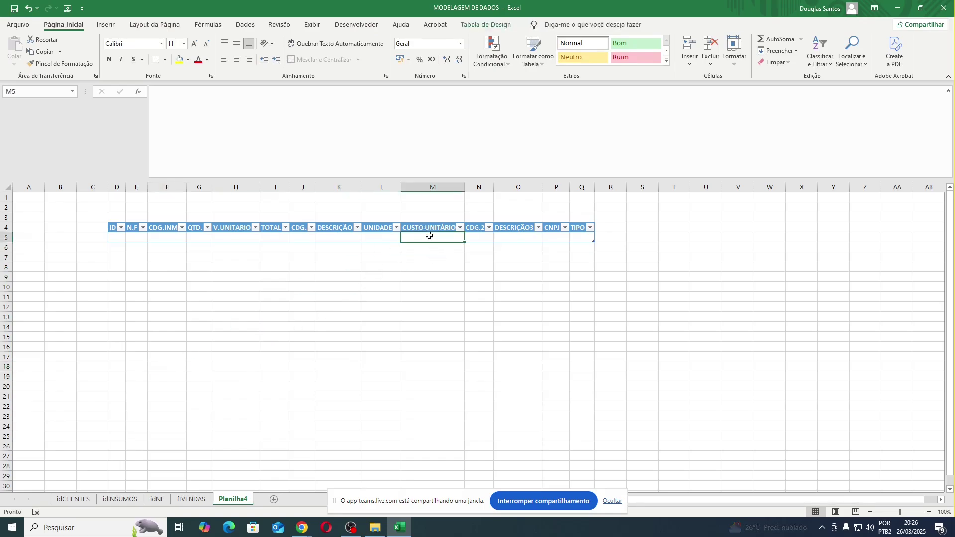
left_click_drag(441, 355, 447, 406)
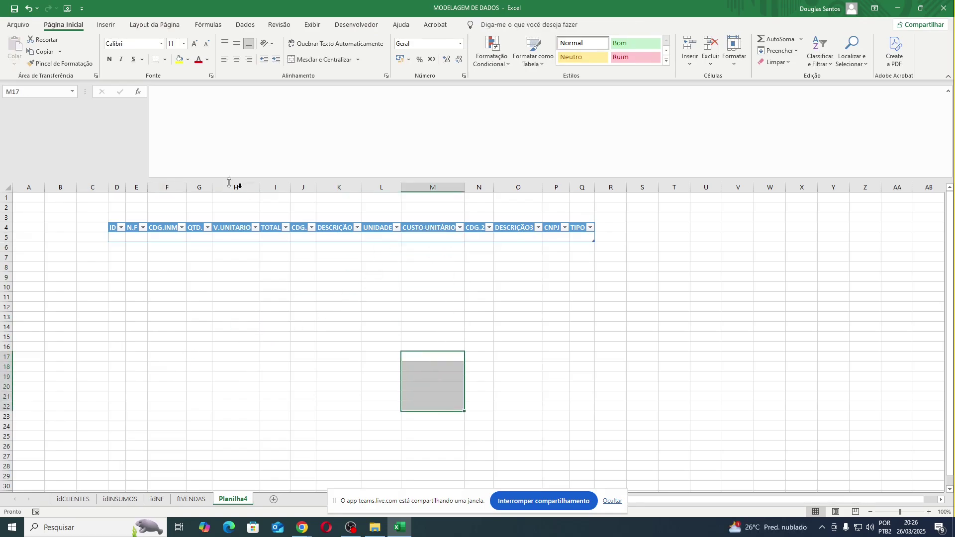
left_click_drag(117, 187, 797, 271)
left_click(794, 277)
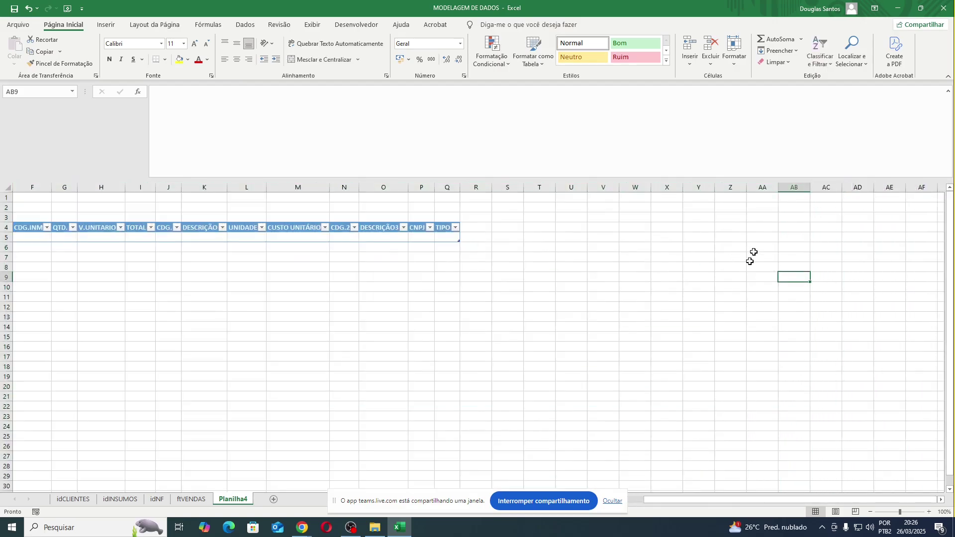
left_click_drag(664, 500, 622, 492)
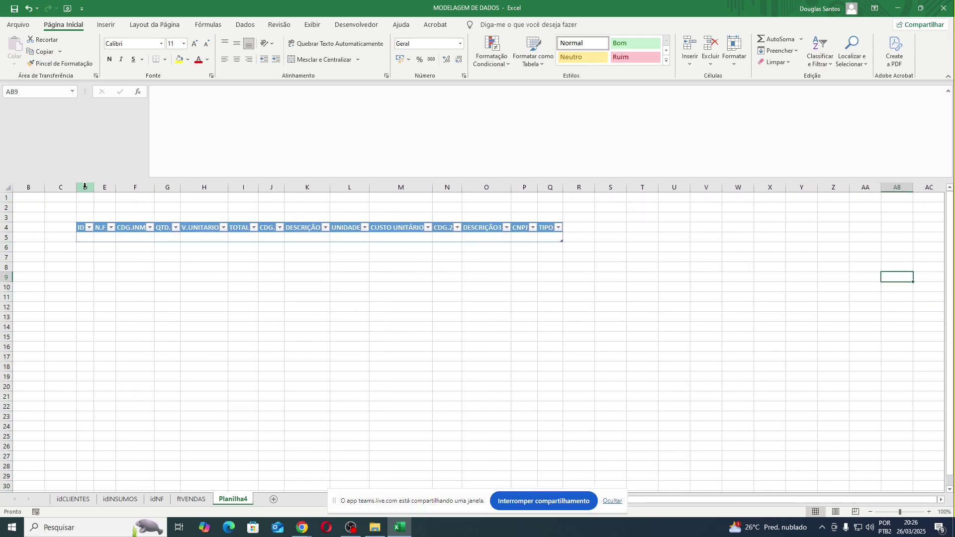
left_click_drag(84, 186, 257, 216)
left_click(269, 327)
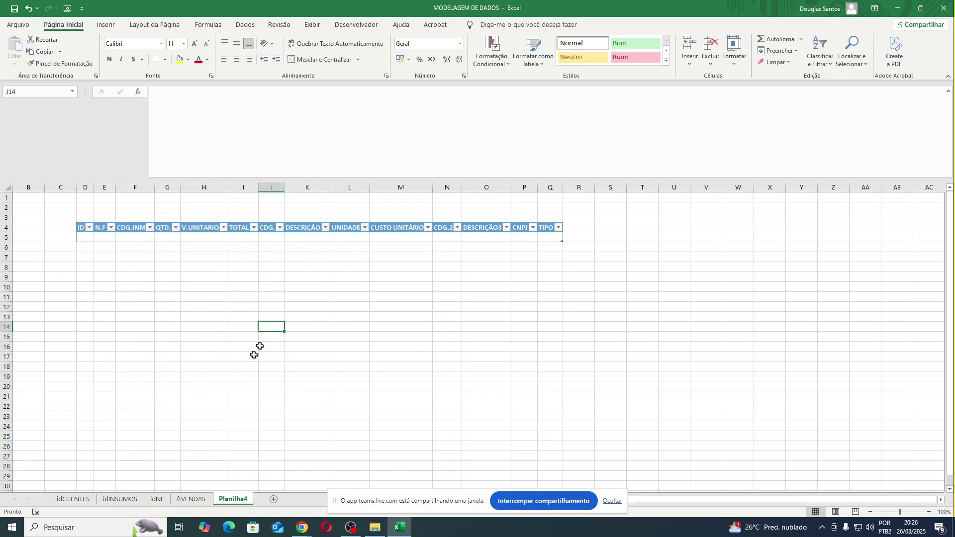
left_click(63, 500)
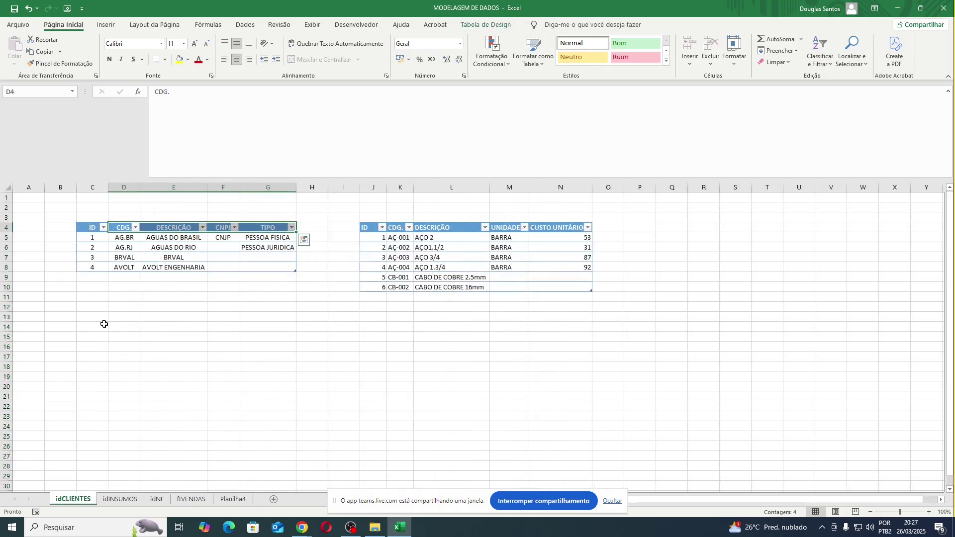
left_click(104, 324)
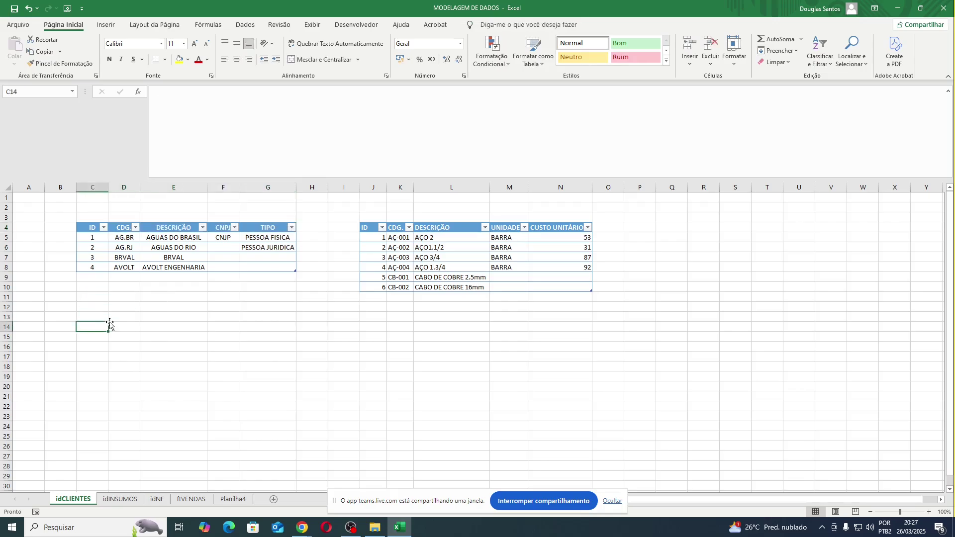
Compare the separate tables on the idCLIENTES sheet with the columns of the combined table on Planilha4.
left_click(233, 499)
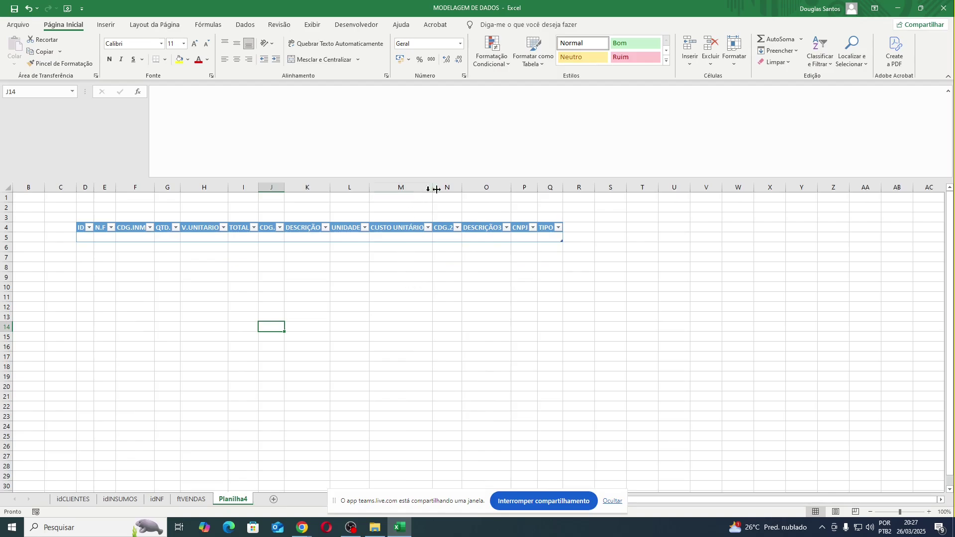
left_click(73, 500)
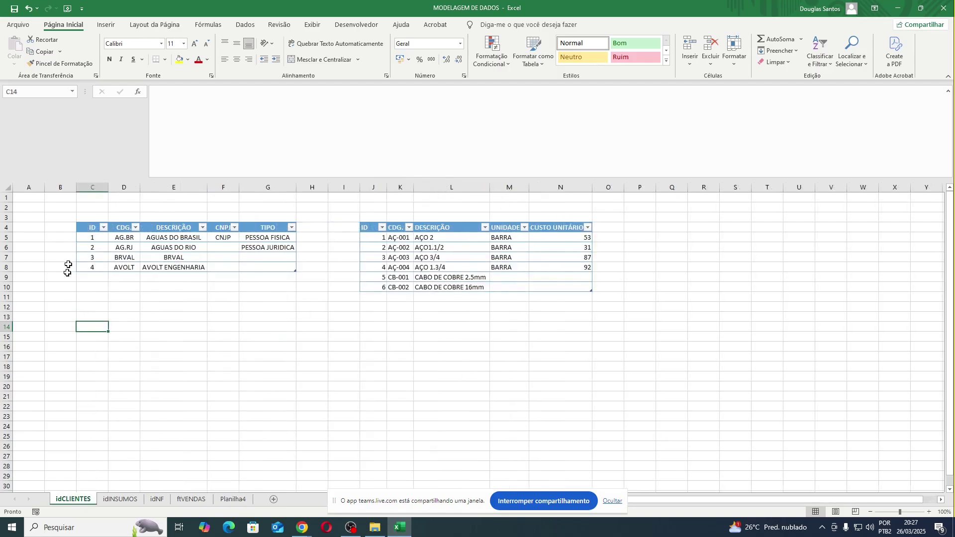
left_click_drag(88, 227, 270, 275)
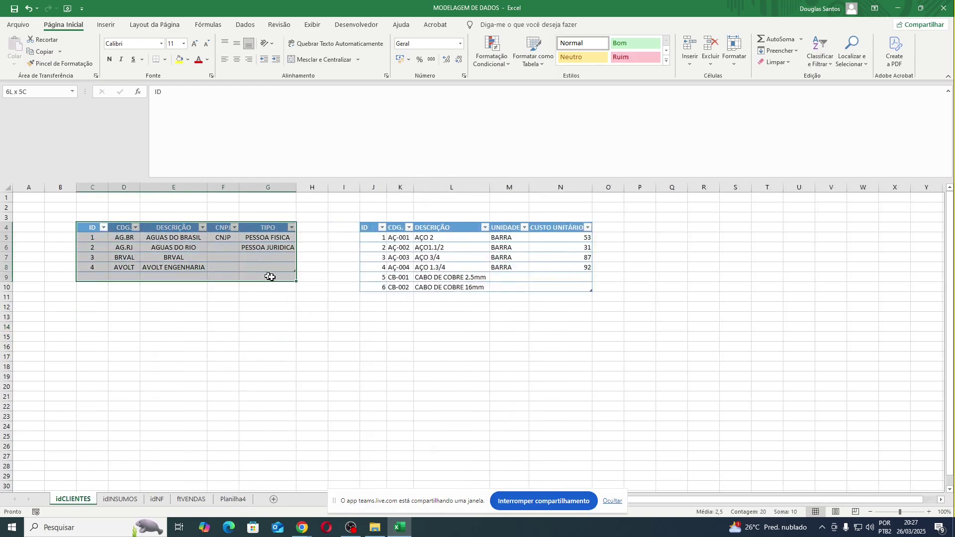
left_click(236, 498)
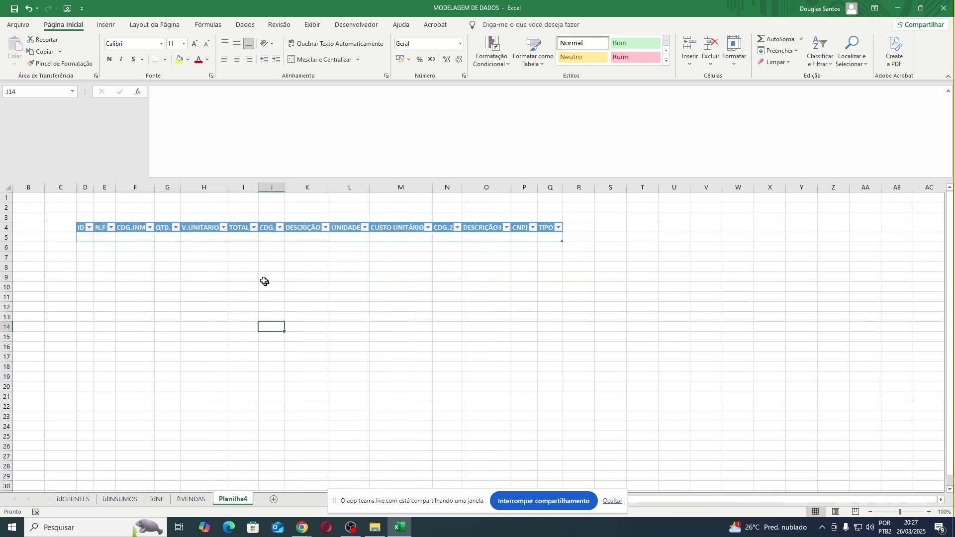
left_click(133, 240)
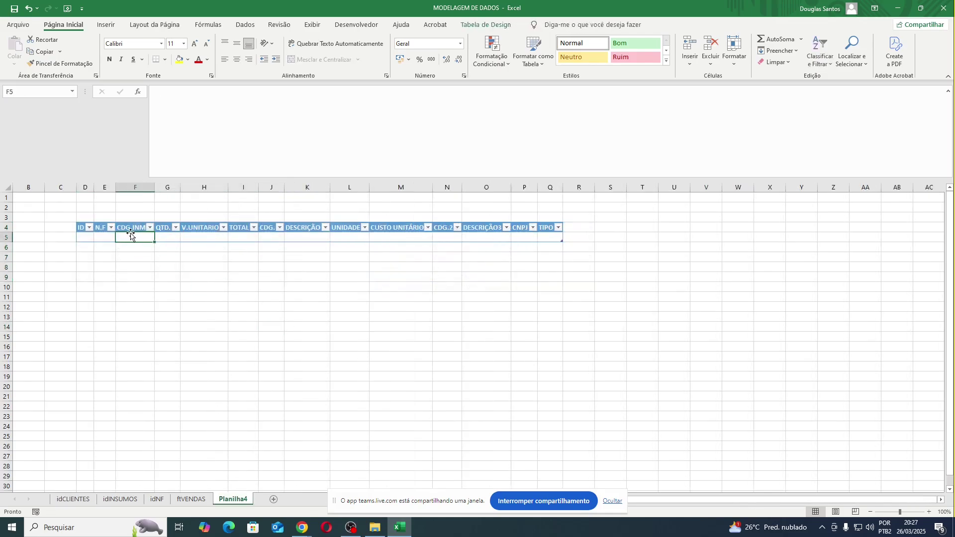
left_click(158, 240)
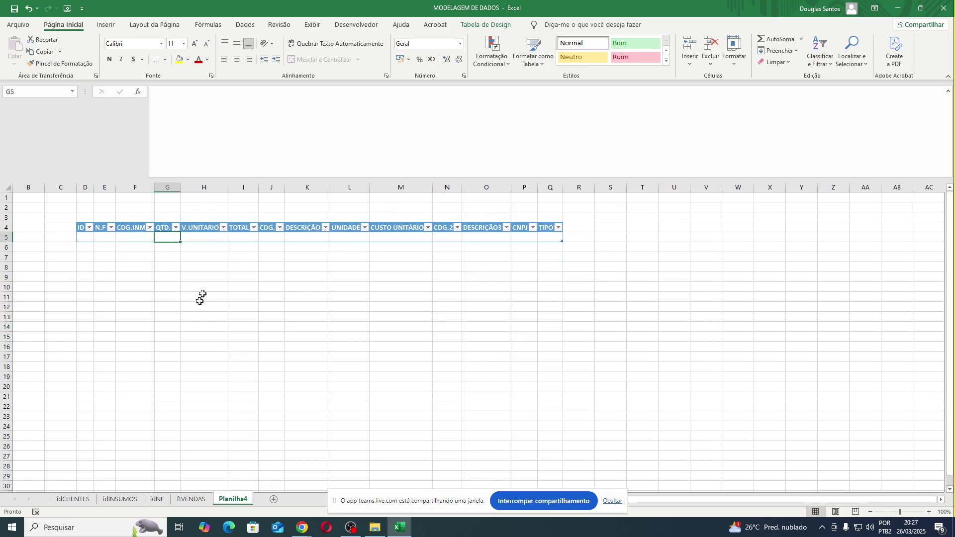
key("Right")
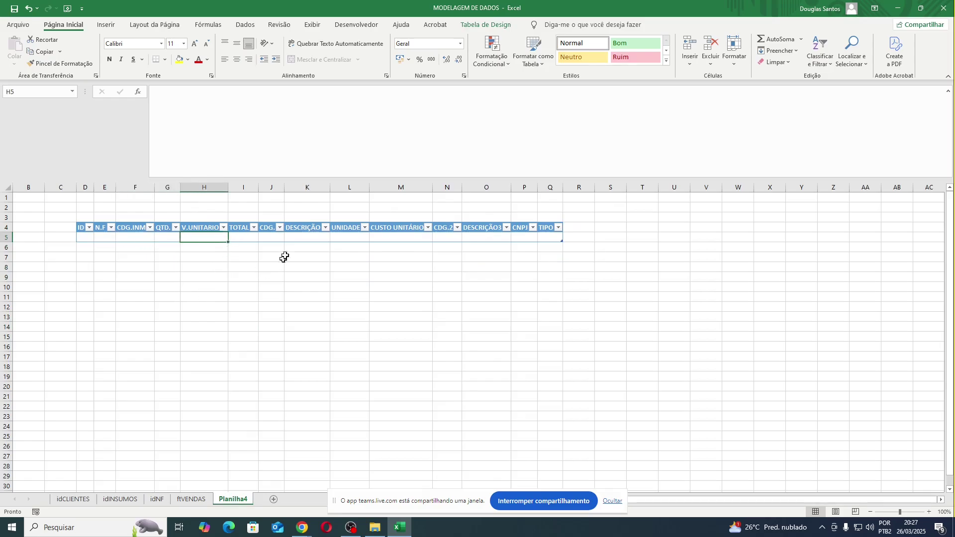
left_click(348, 247)
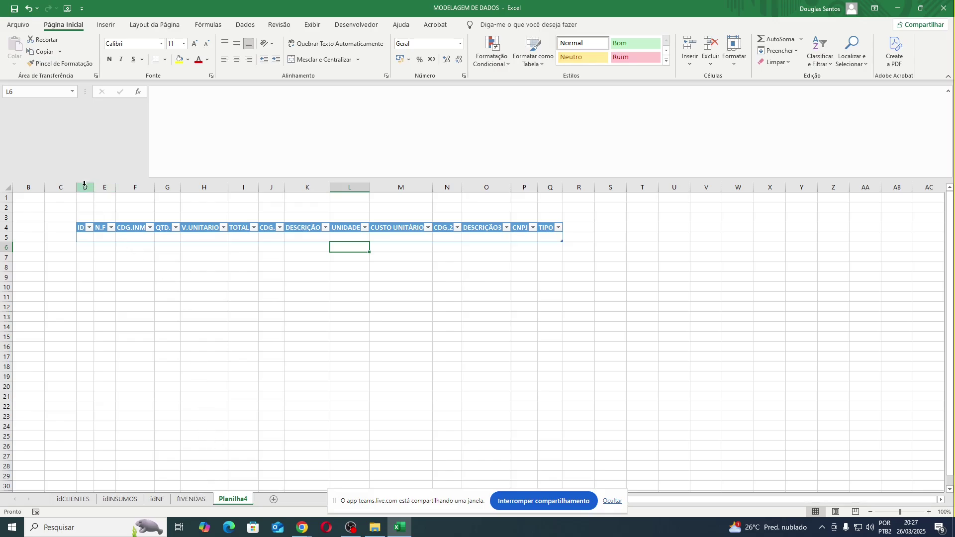
Delete columns D to Q holding the combined table on Planilha4, and go back to the ftVENDAS sheet.
left_click_drag(84, 185, 553, 189)
right_click(553, 189)
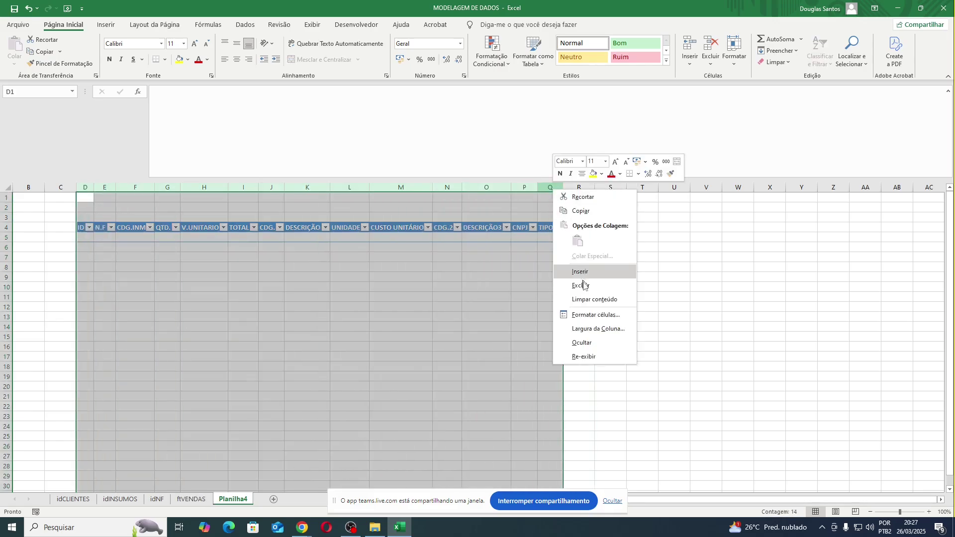
left_click(582, 285)
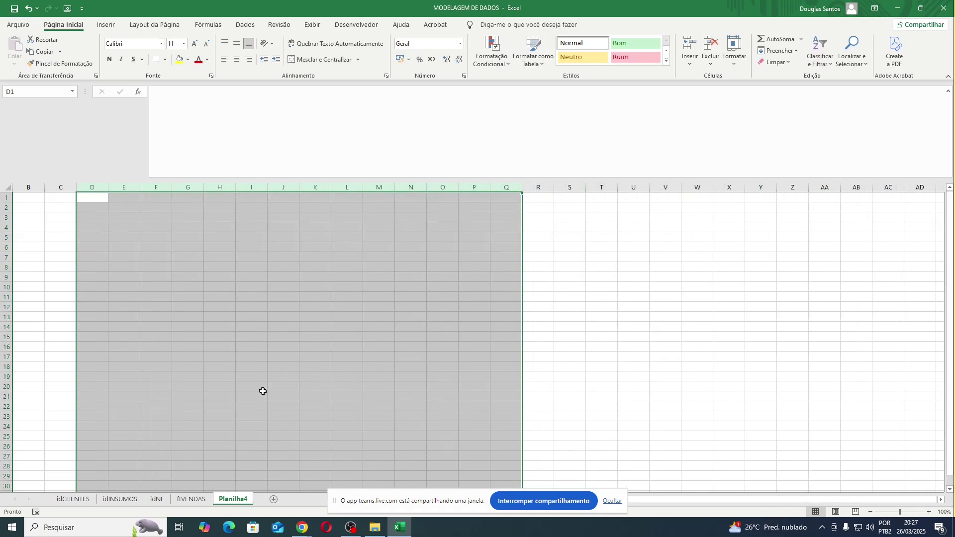
left_click(199, 498)
left_click(185, 418)
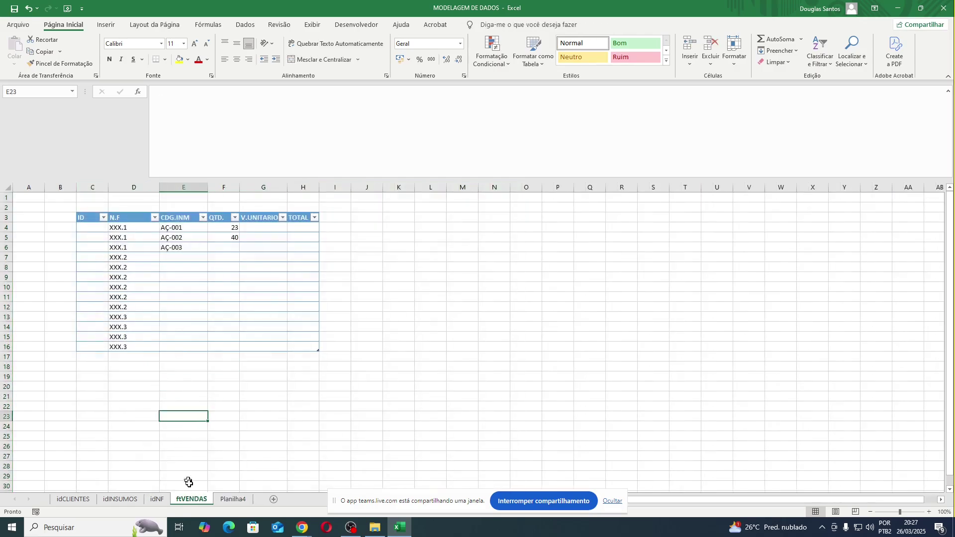
key("Up")
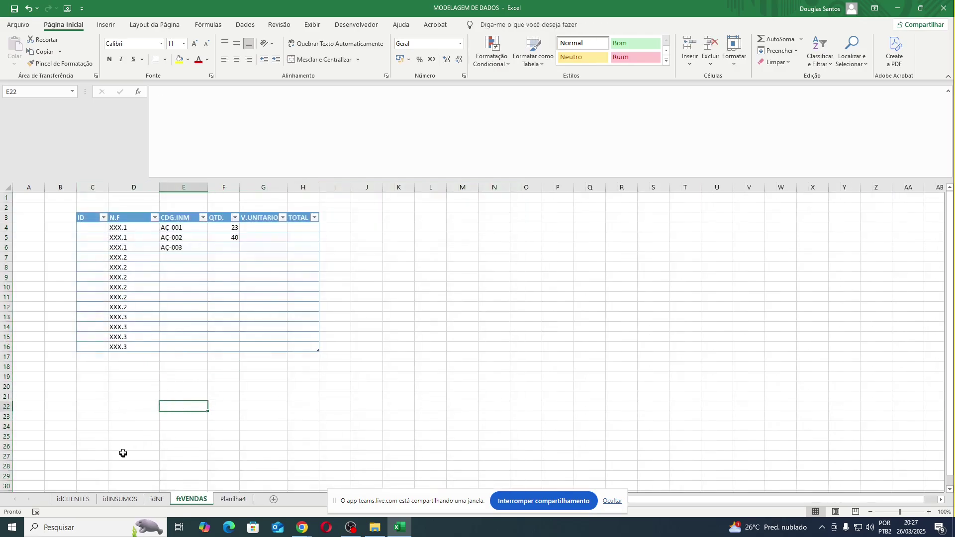
Delete columns J to N holding the supplies table on the idCLIENTES sheet, keeping only the clients table.
left_click(73, 499)
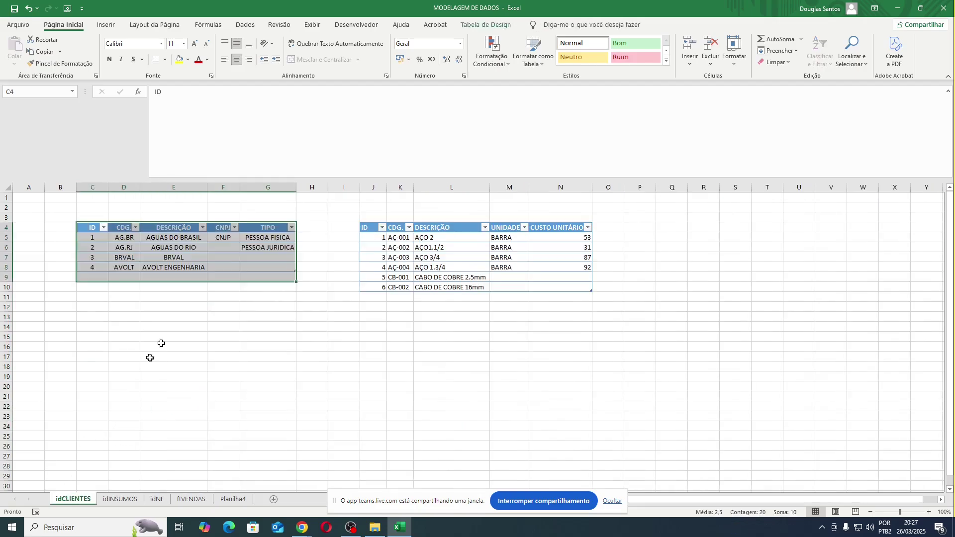
left_click(190, 375)
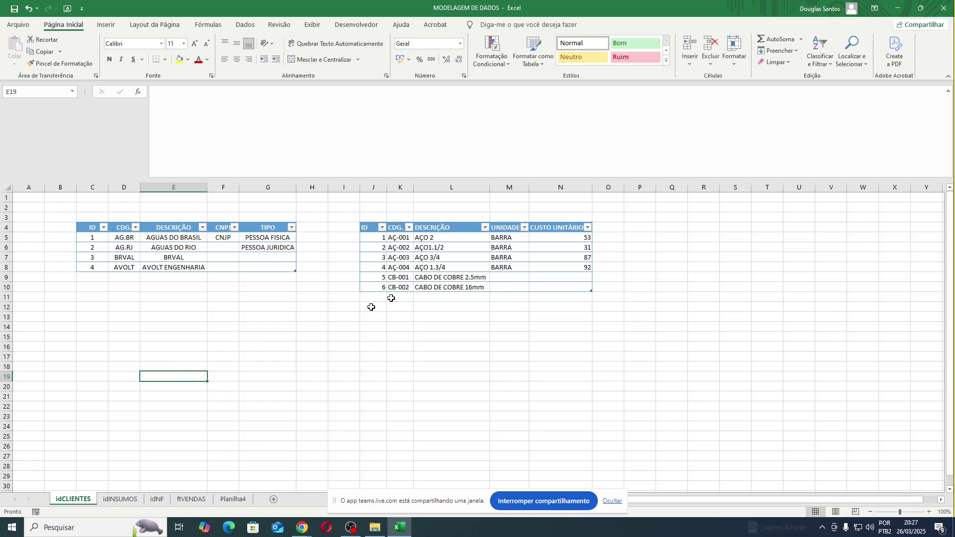
left_click_drag(374, 188, 549, 189)
right_click(549, 189)
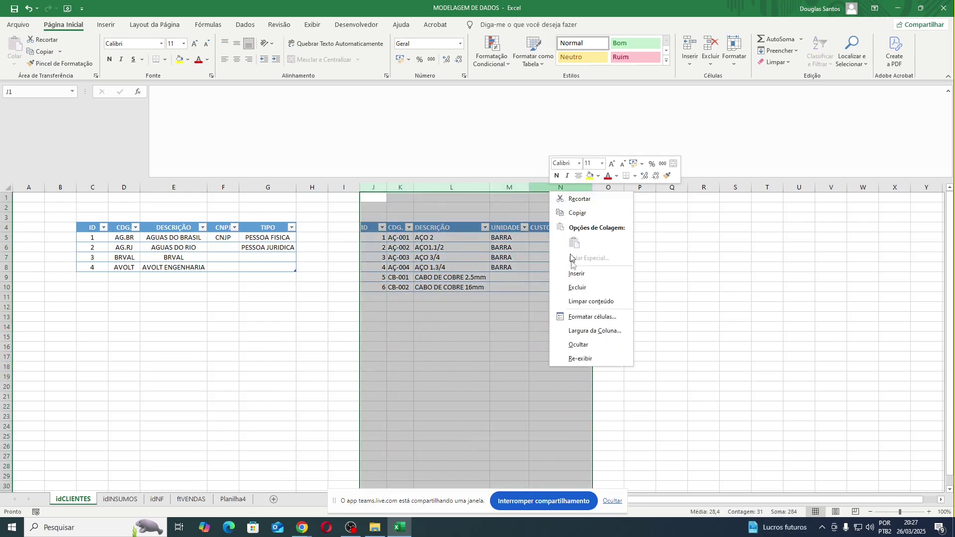
left_click(578, 287)
Enter the headers ID in cell B1 and DESCRIÇÃO in cell C1 on Planilha4.
left_click(233, 499)
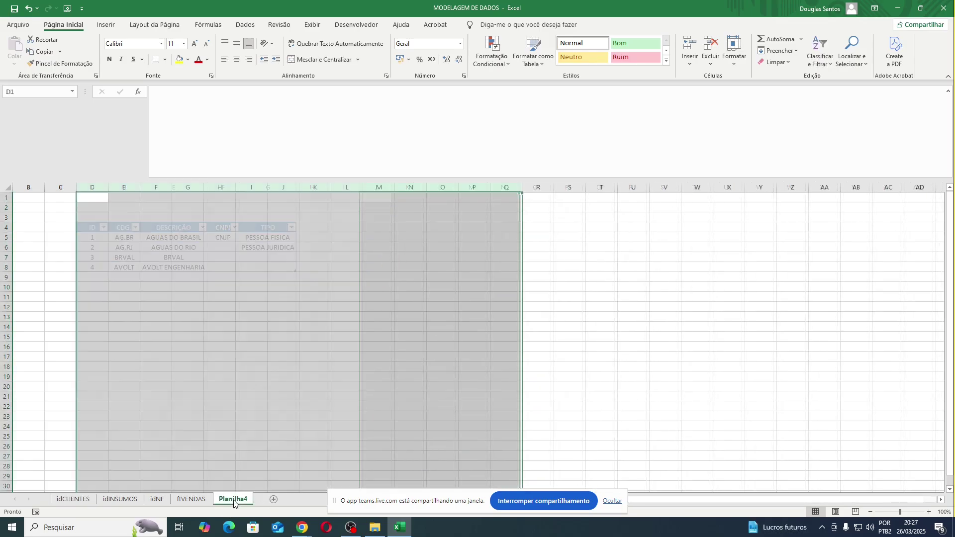
left_click(21, 200)
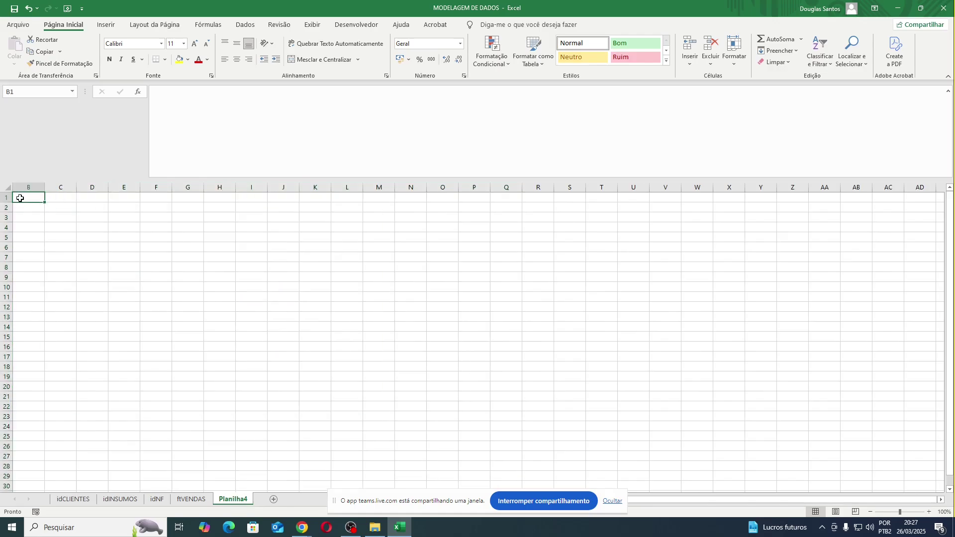
key("Right")
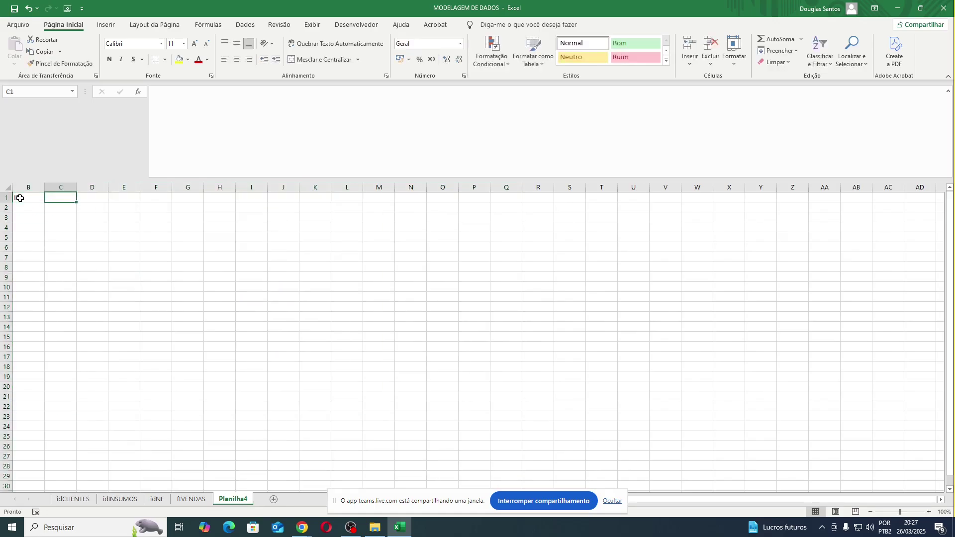
type("DESCRÇ")
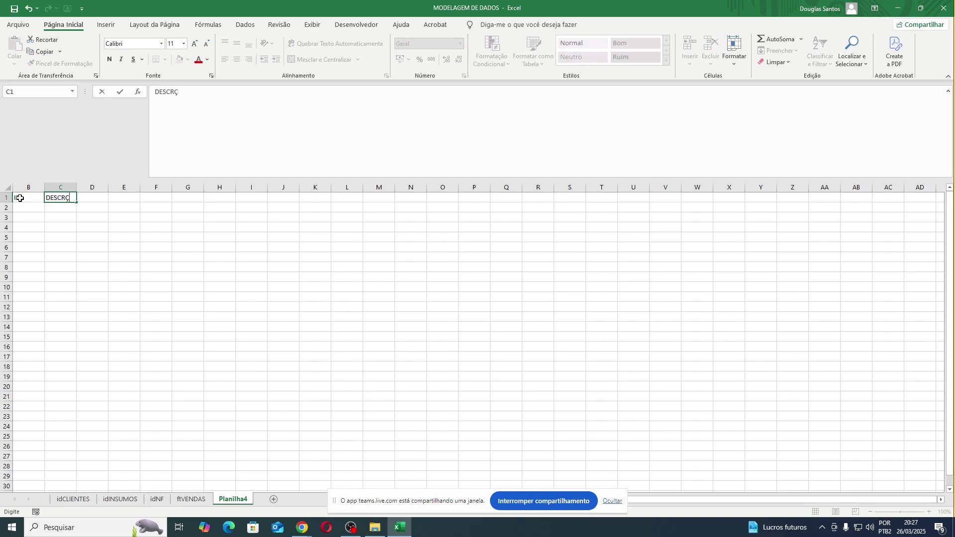
type("ÃO")
key("Return")
key("Up")
type("D")
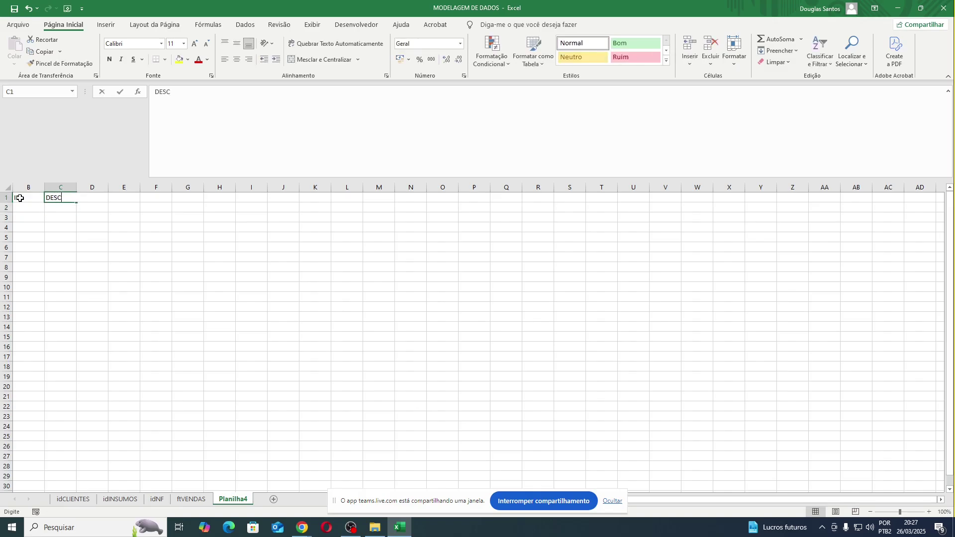
type("ESCRIÇÃO")
key("Return")
key("Left")
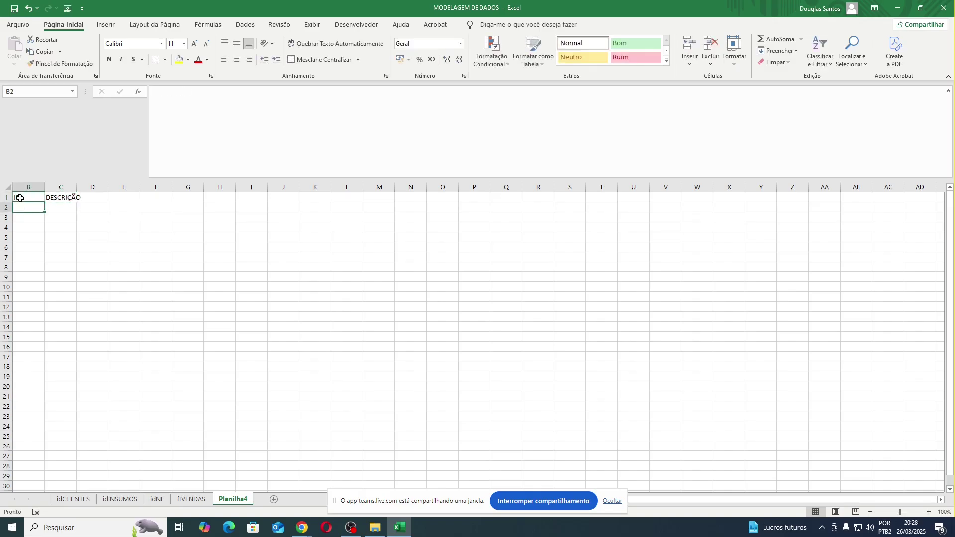
key("Down")
key("Down")
key("Right")
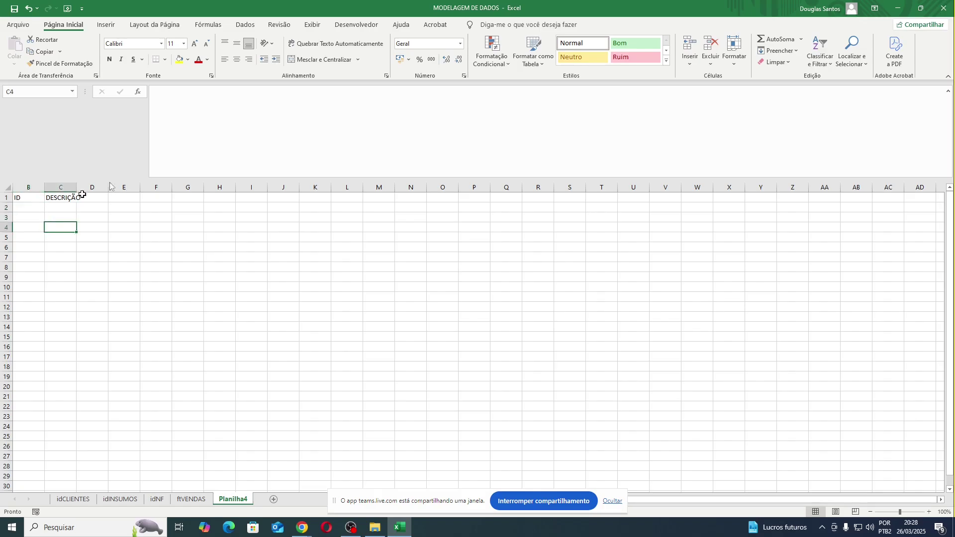
Delete the columns holding the ID and DESCRIÇÃO headers on Planilha4 and select the range B1:D6.
left_click_drag(28, 187, 88, 243)
right_click(60, 188)
left_click(96, 282)
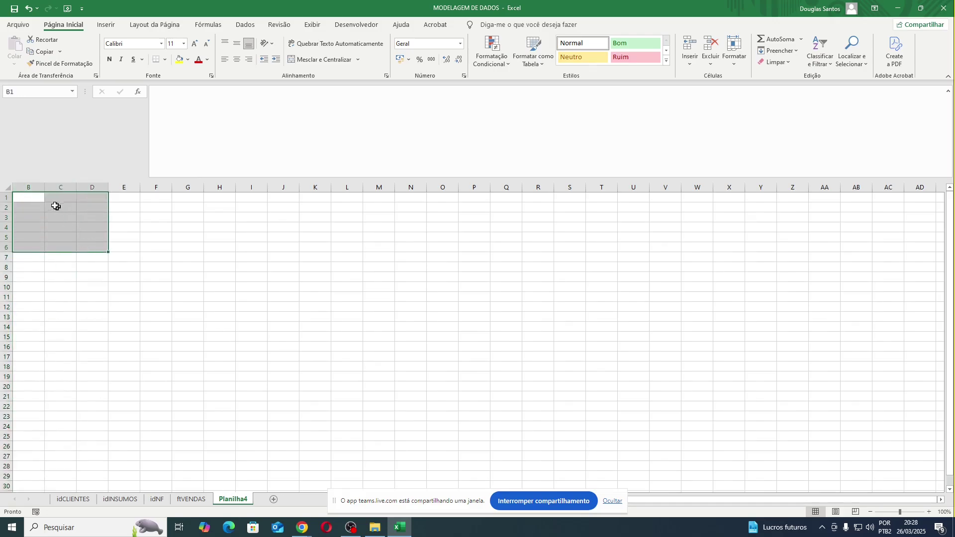
left_click_drag(34, 197, 80, 248)
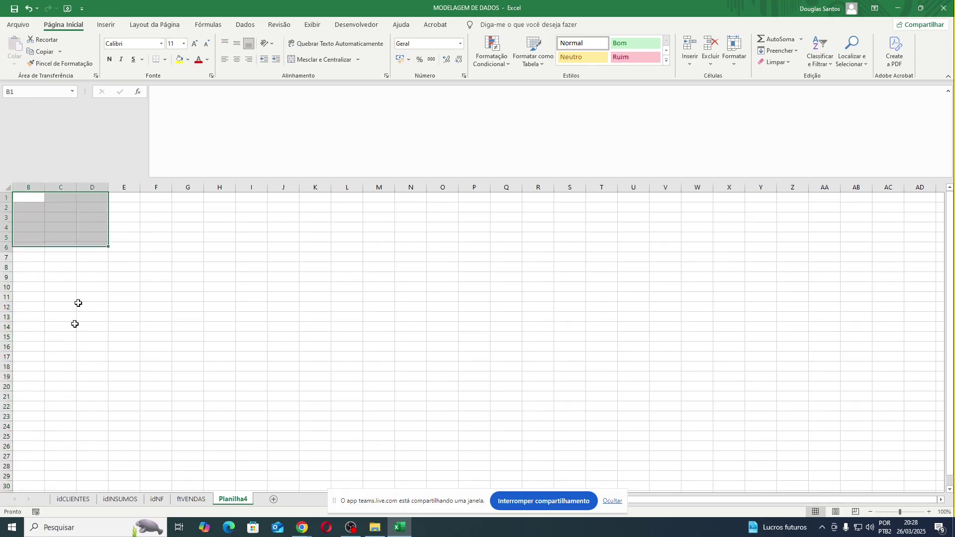
Delete the empty row 3 above the clients table on the idCLIENTES sheet.
left_click(73, 499)
left_click(135, 341)
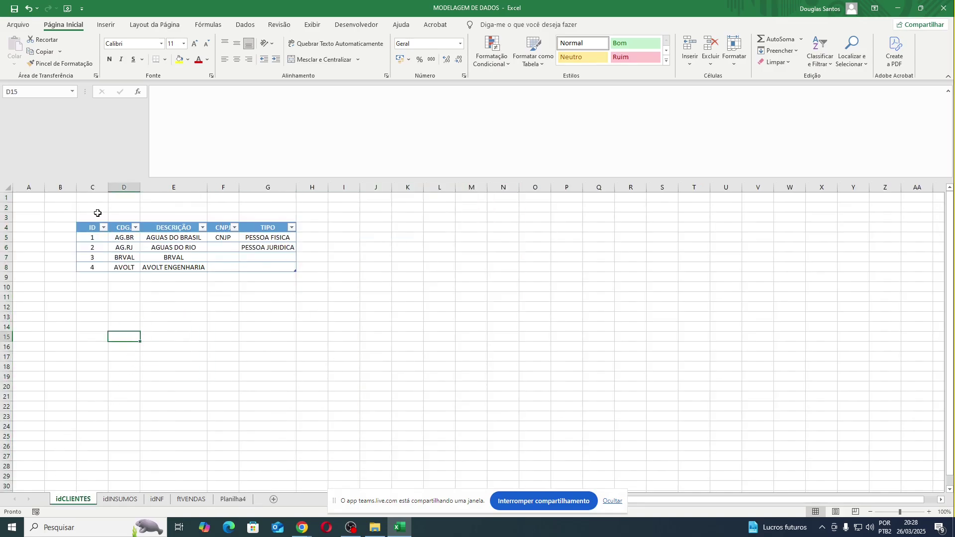
left_click(89, 217)
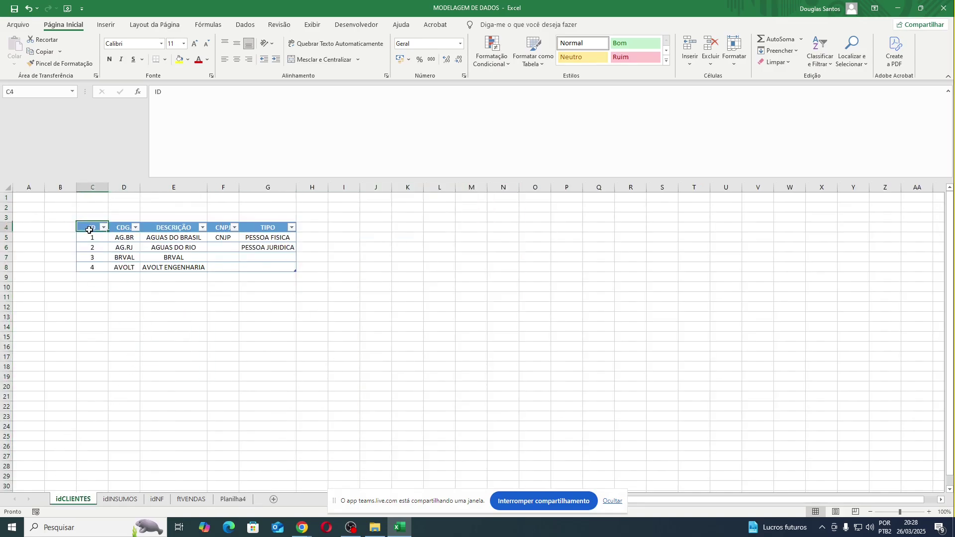
right_click(10, 218)
left_click(61, 314)
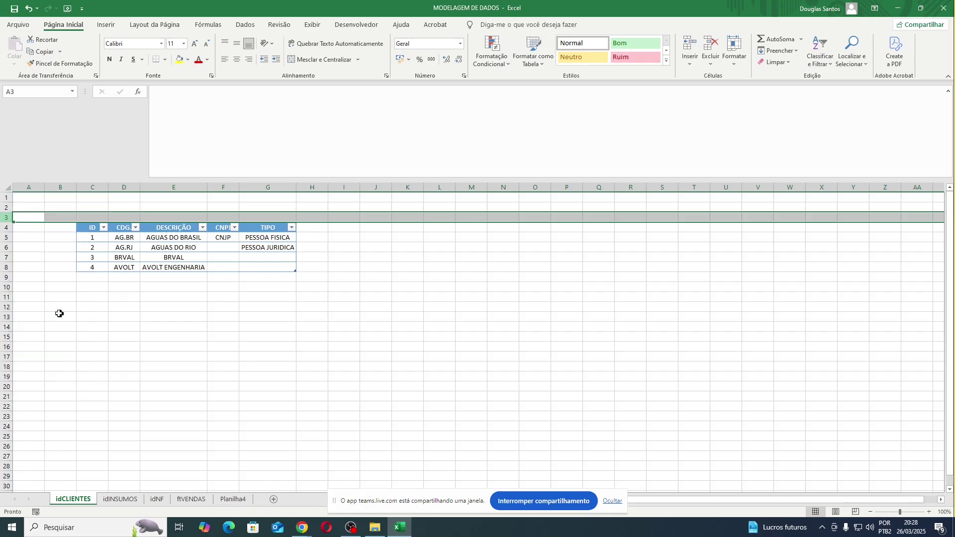
Widen column A and increase the height of row 1 on the idCLIENTES sheet to form margins around the table.
left_click(90, 188)
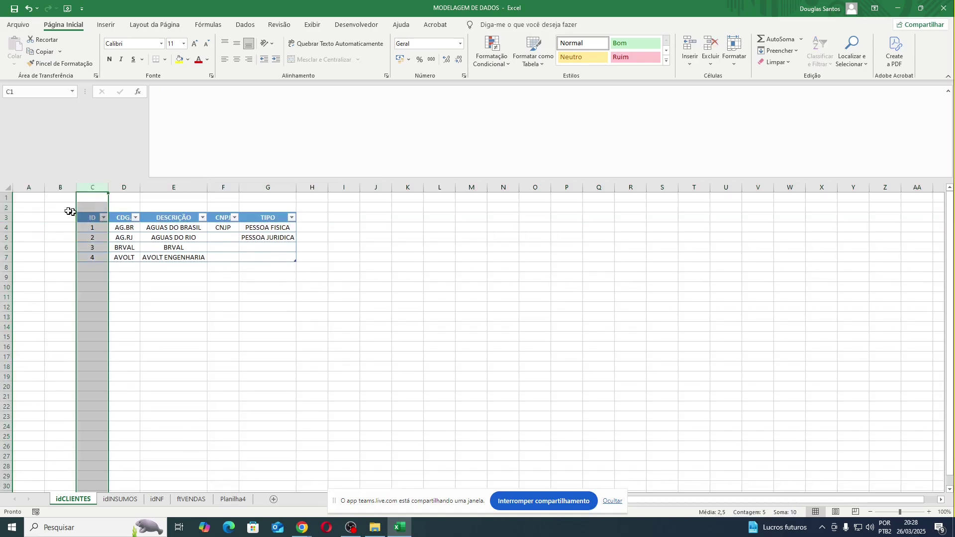
left_click(30, 187)
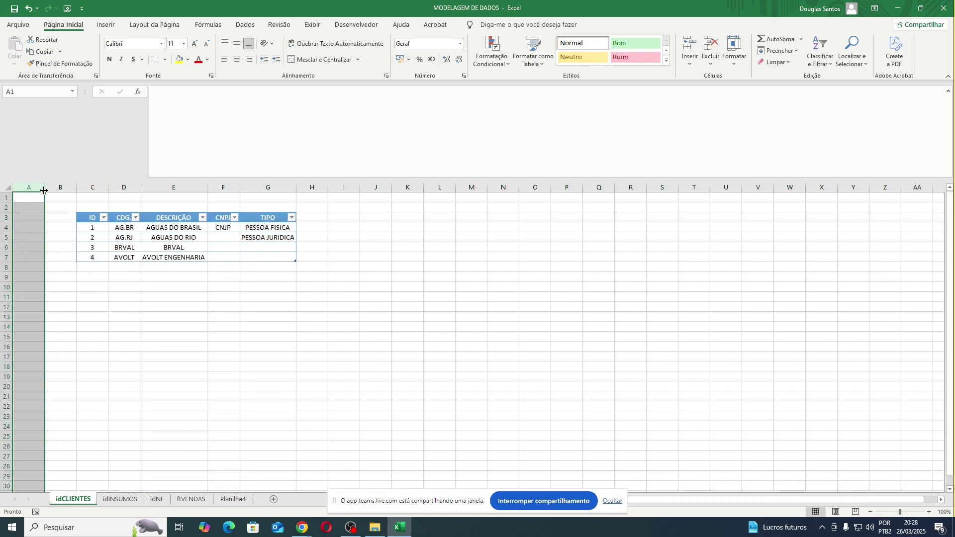
left_click(10, 198)
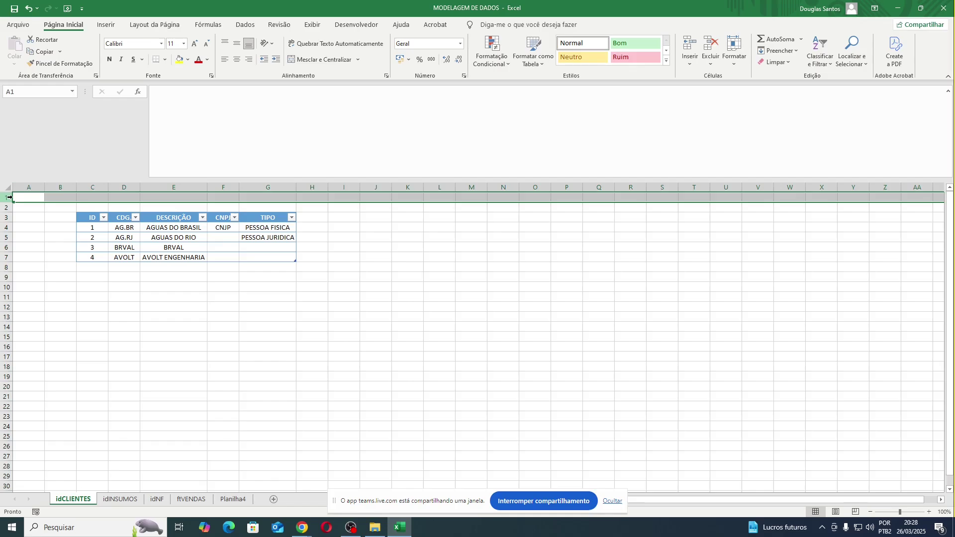
left_click(51, 250)
left_click_drag(45, 188, 63, 188)
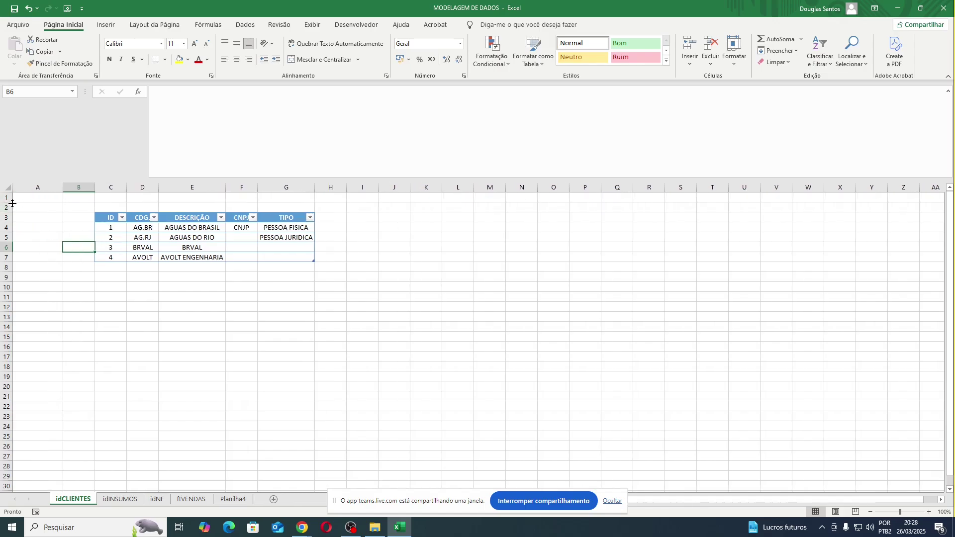
left_click_drag(12, 203, 15, 219)
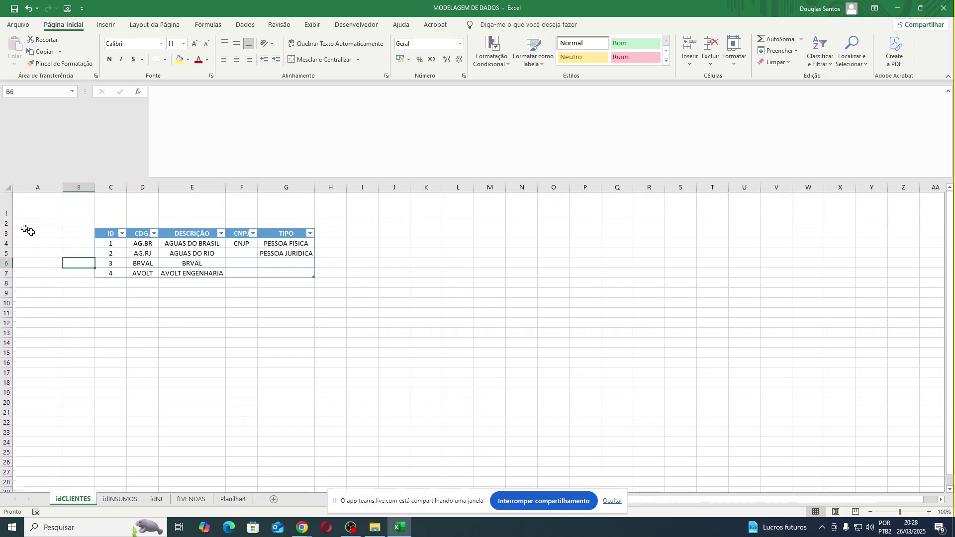
Fill the whole of column A on the idCLIENTES sheet with a darker blue matching the table.
left_click(44, 188)
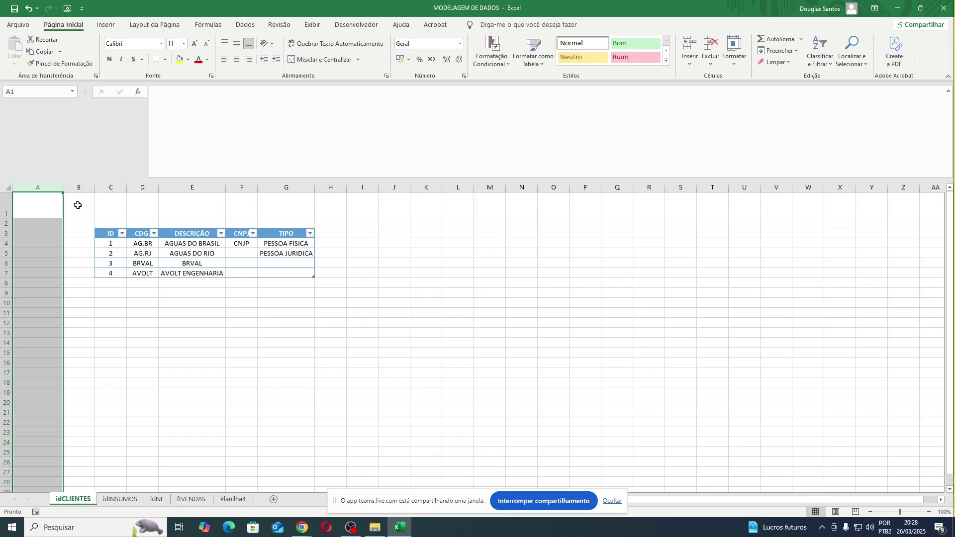
left_click_drag(112, 235, 192, 256)
left_click(38, 187)
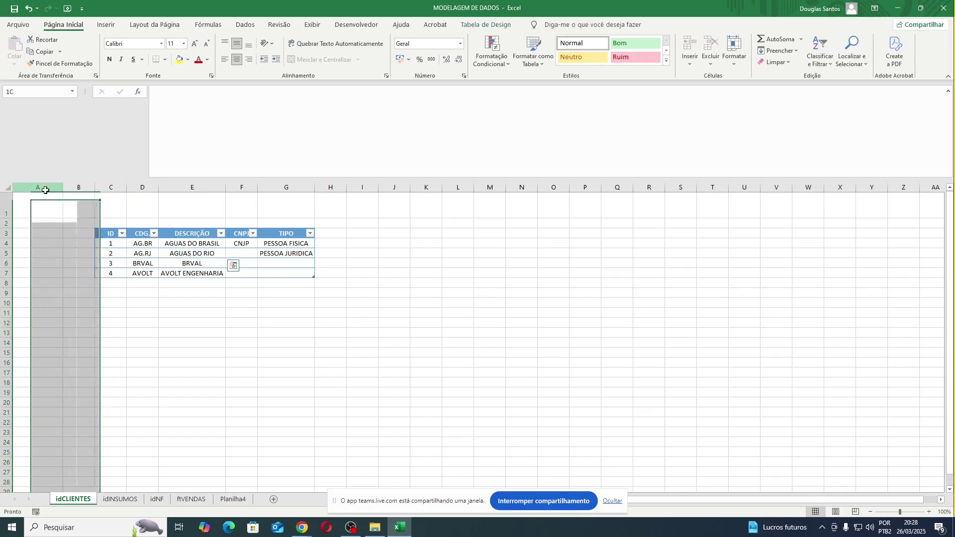
left_click(187, 59)
left_click(215, 117)
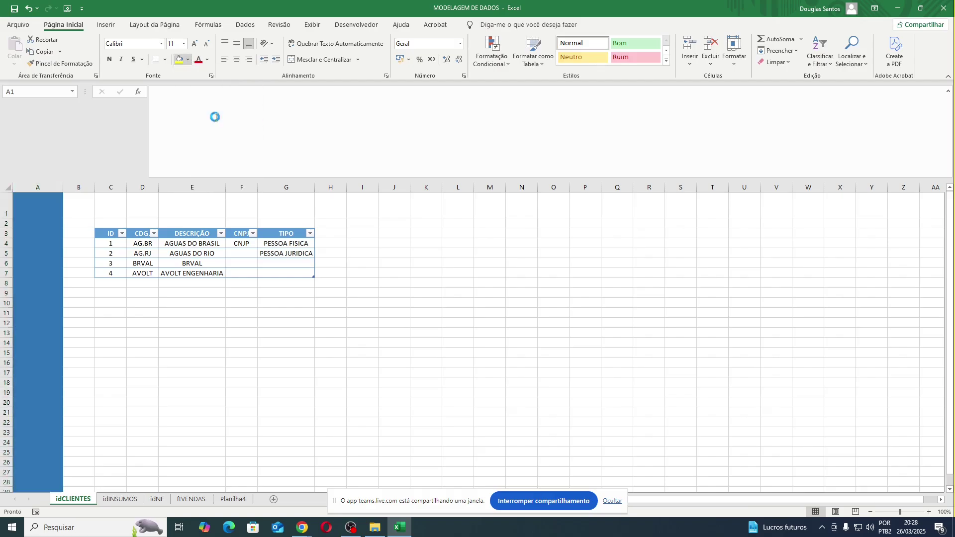
Apply dark blue outline and inside borders to the whole of row 1 on the idCLIENTES sheet.
left_click(171, 363)
left_click(6, 204)
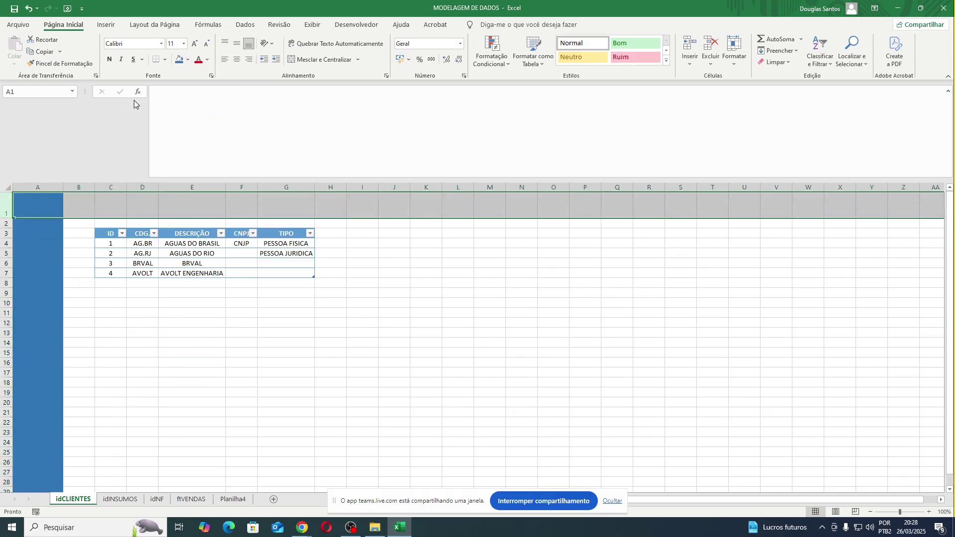
left_click(166, 60)
left_click(195, 356)
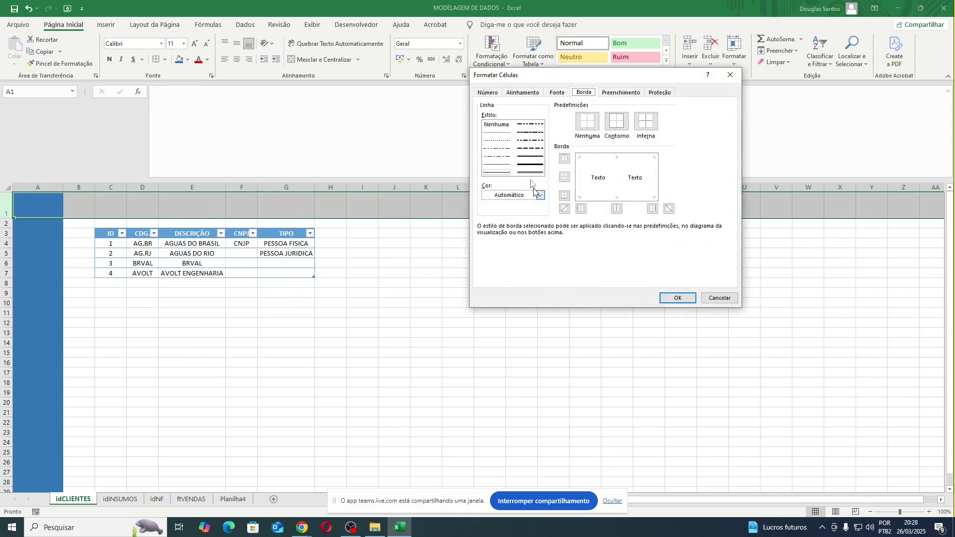
left_click(541, 195)
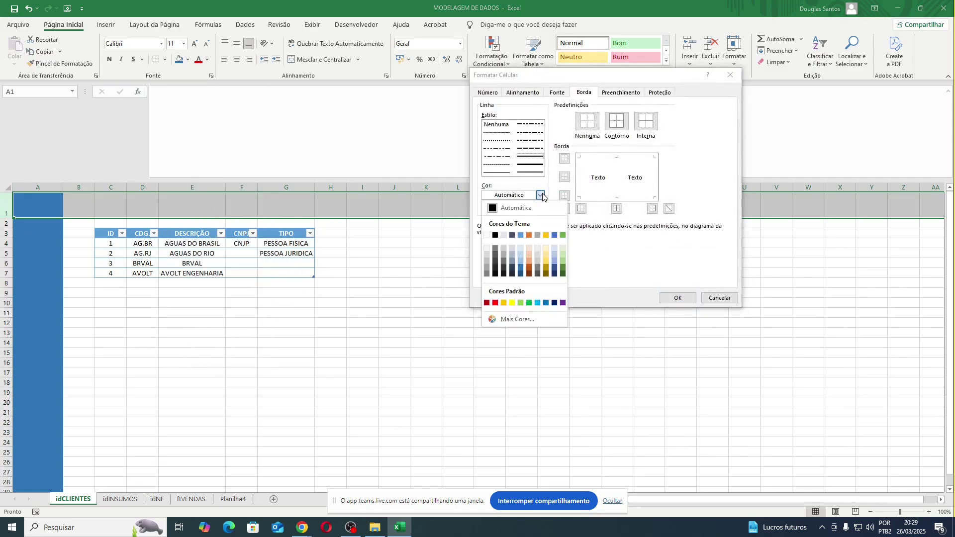
left_click(521, 274)
left_click(616, 122)
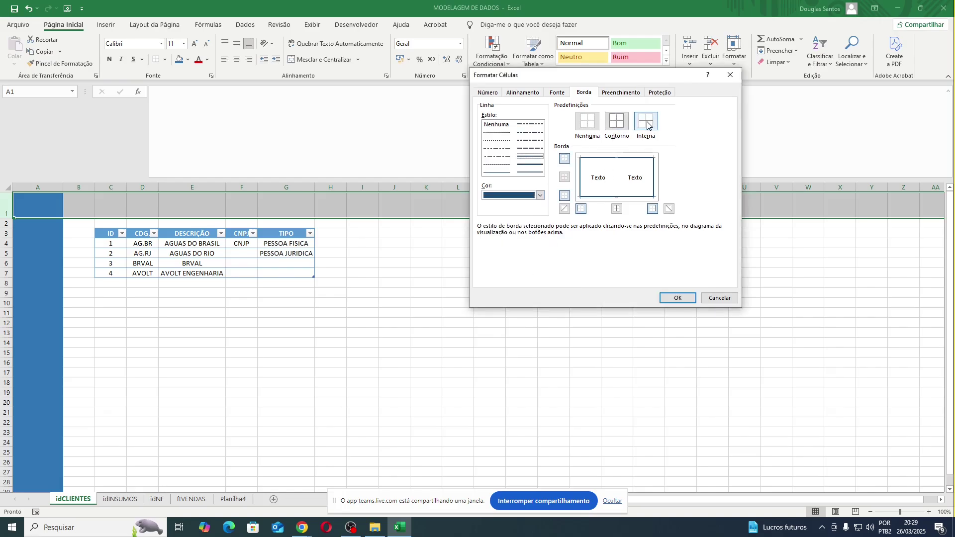
left_click(647, 124)
left_click(676, 298)
left_click(577, 371)
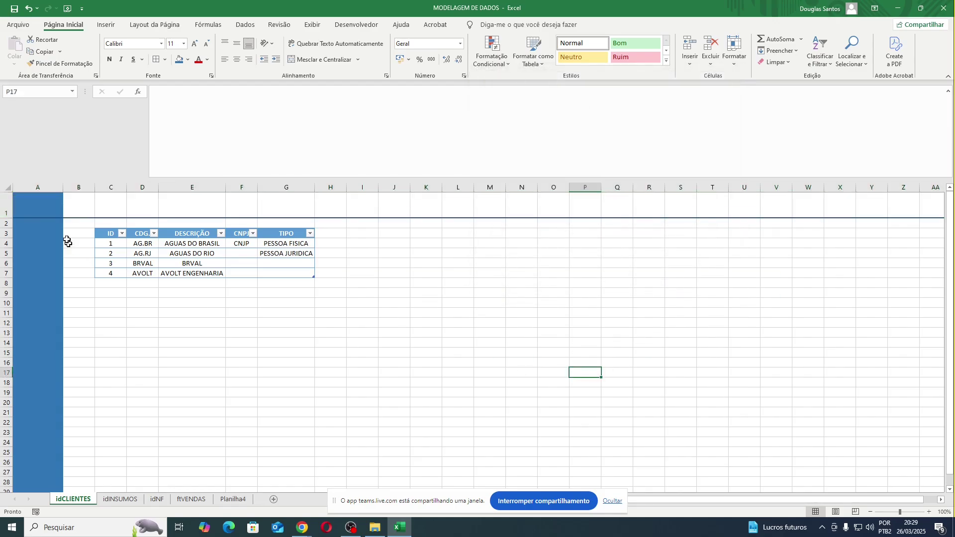
Copy the plain blue formatting of cell A4 onto A1 to clear the border from that cell.
left_click(43, 244)
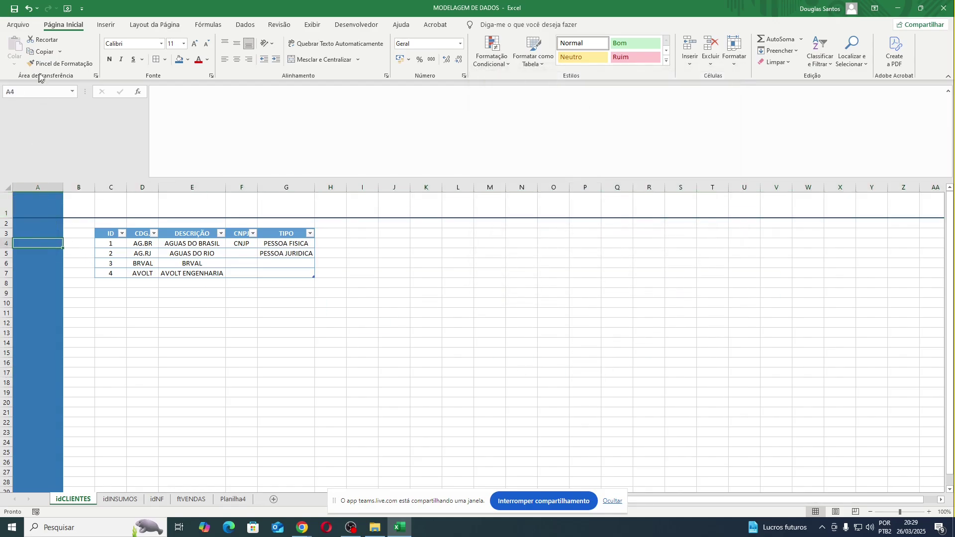
left_click(59, 63)
left_click(47, 204)
left_click(239, 372)
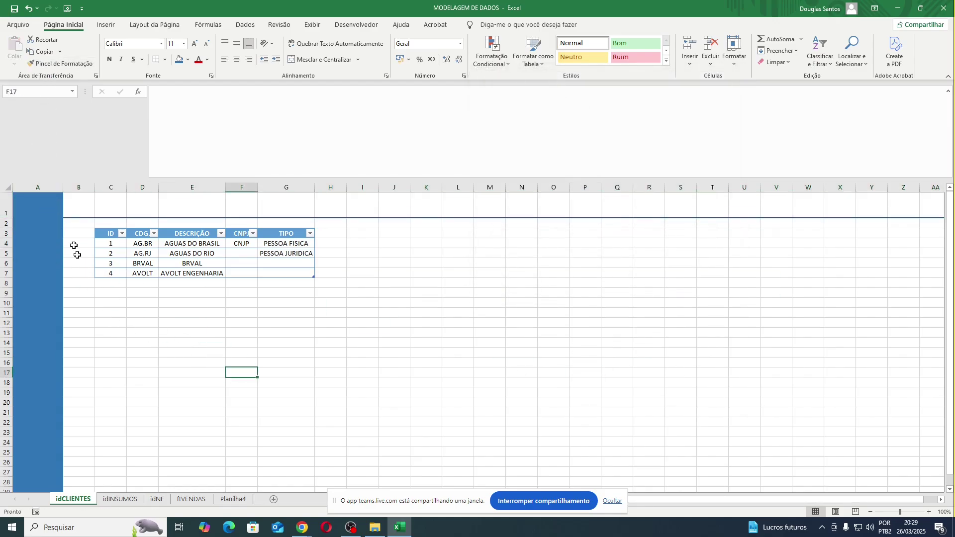
Widen column A and increase the height of row 1 further to enlarge the side band and header area.
left_click_drag(63, 187, 69, 187)
left_click_drag(6, 218, 7, 222)
left_click_drag(68, 189, 76, 189)
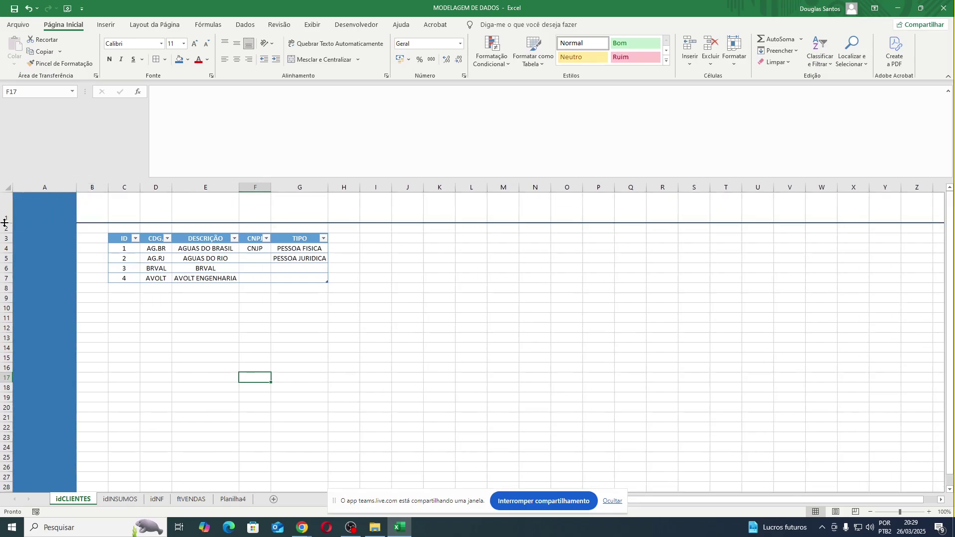
left_click_drag(6, 222, 7, 231)
left_click_drag(75, 195, 89, 193)
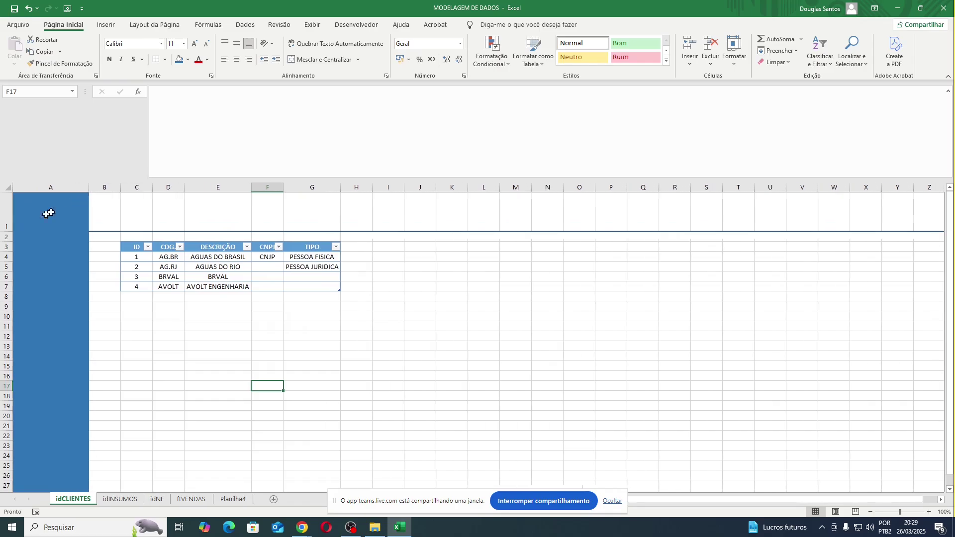
left_click_drag(7, 231, 7, 243)
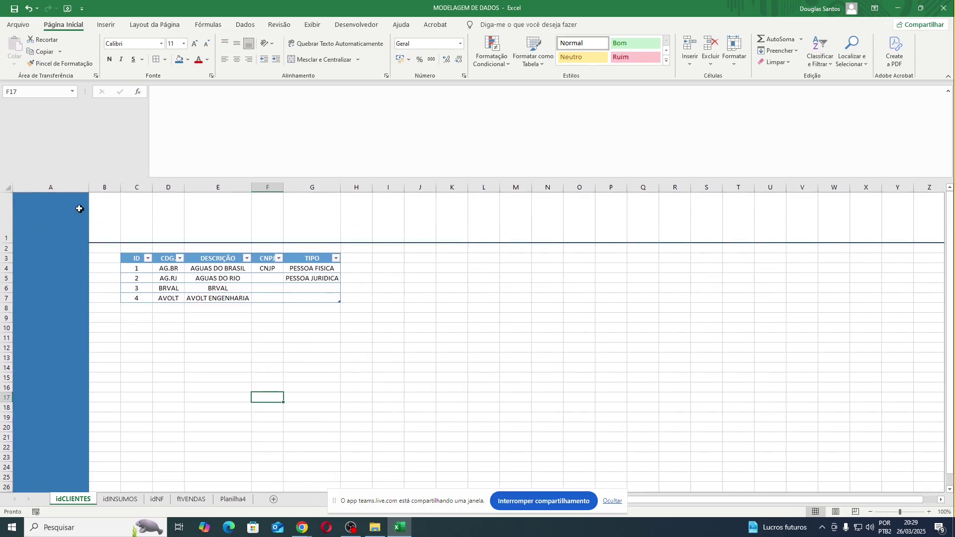
left_click(75, 219)
left_click(474, 295)
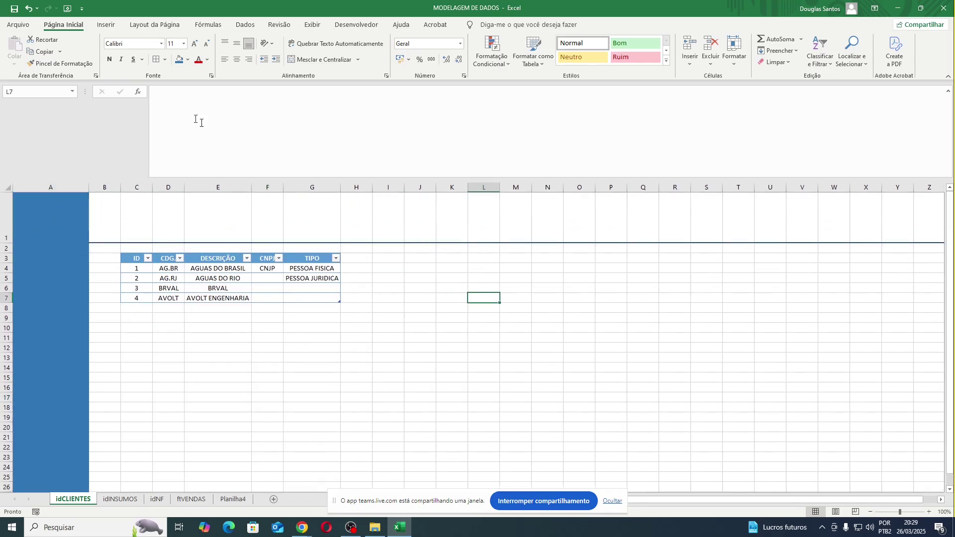
Insert a text box about 3,07 cm high and 8,31 cm wide reading CADASTRO DE CLIENTES, with no shape fill.
left_click(105, 25)
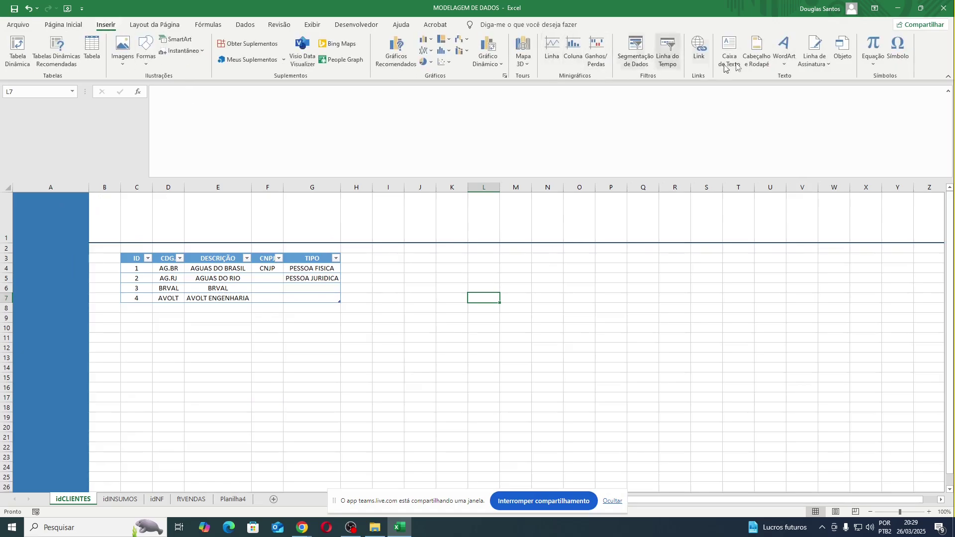
left_click(784, 50)
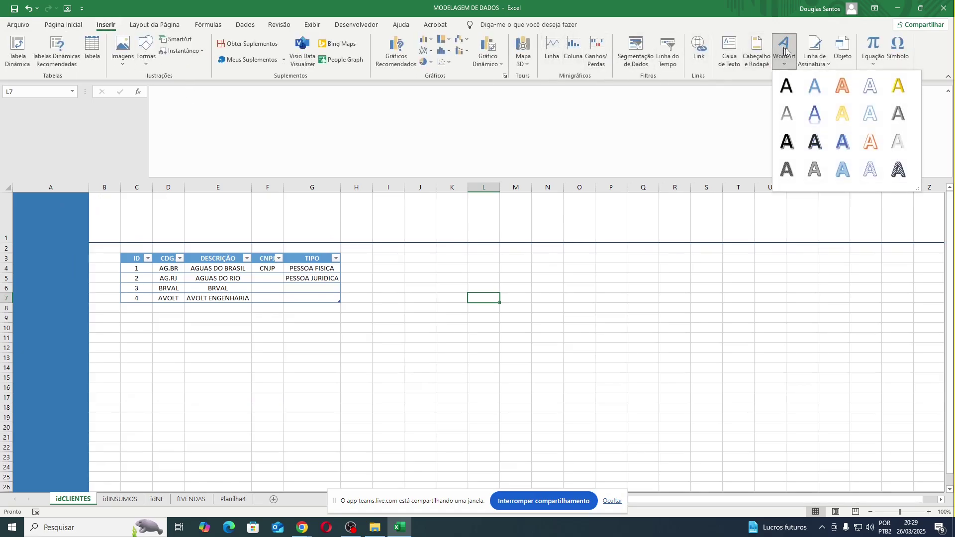
left_click(735, 68)
left_click_drag(394, 226, 550, 283)
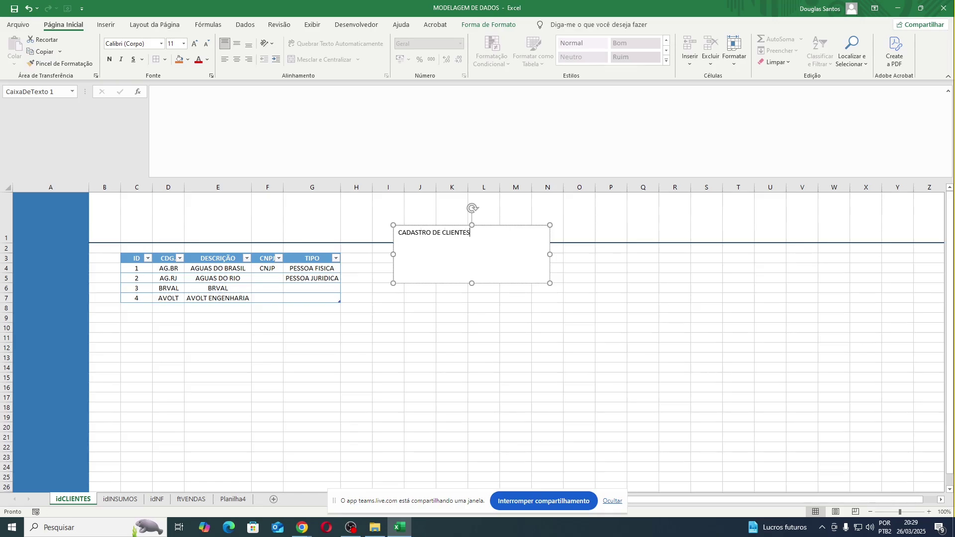
left_click(499, 26)
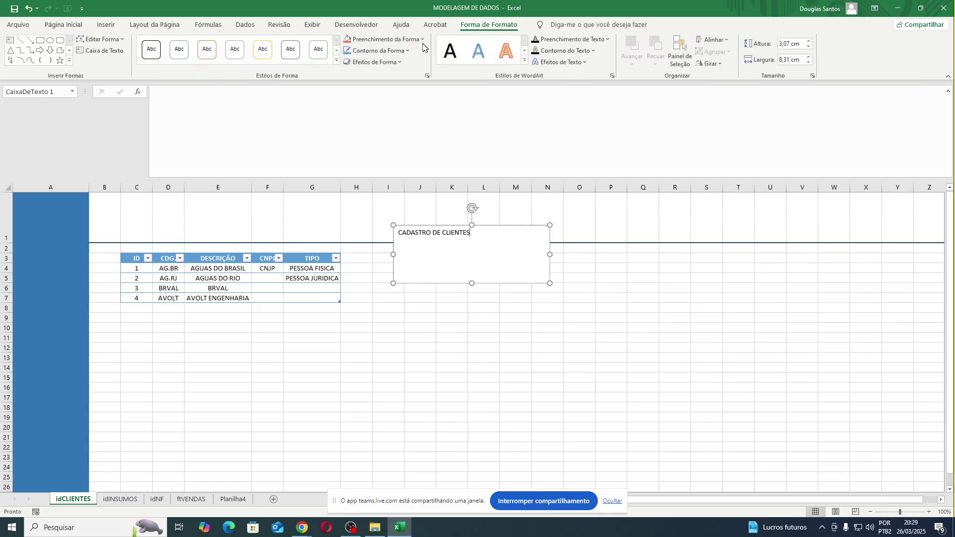
left_click(406, 41)
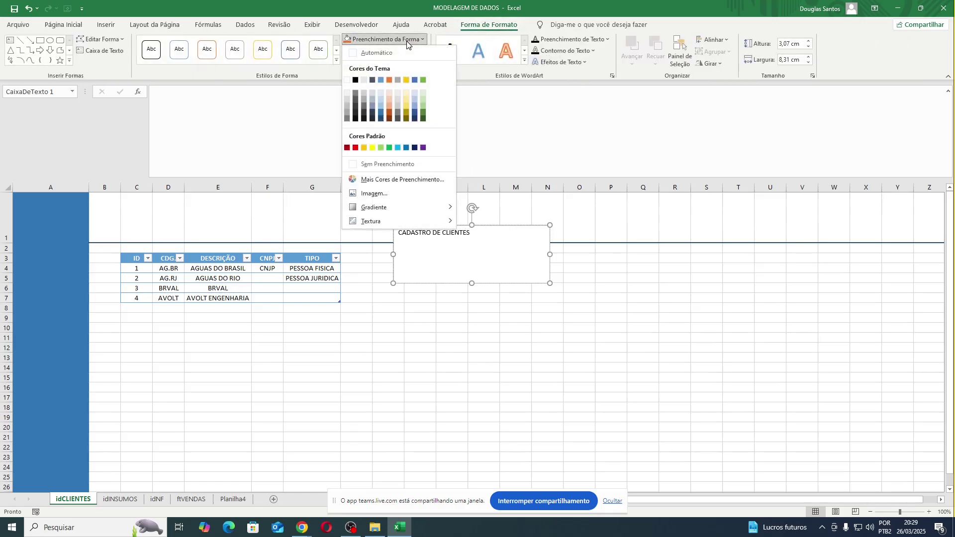
left_click(388, 163)
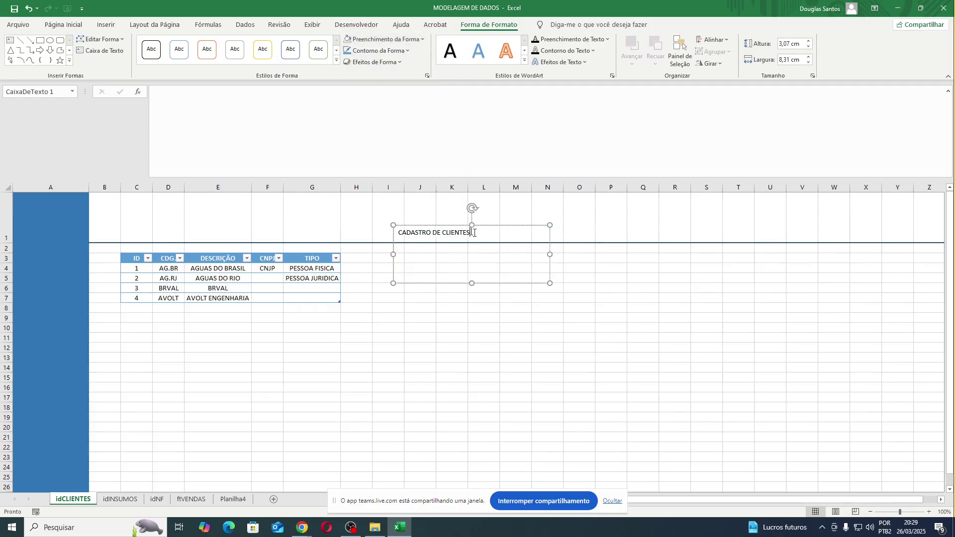
Center the text box title horizontally and vertically and set its font size to 16.
left_click(63, 25)
left_click(236, 59)
left_click(237, 43)
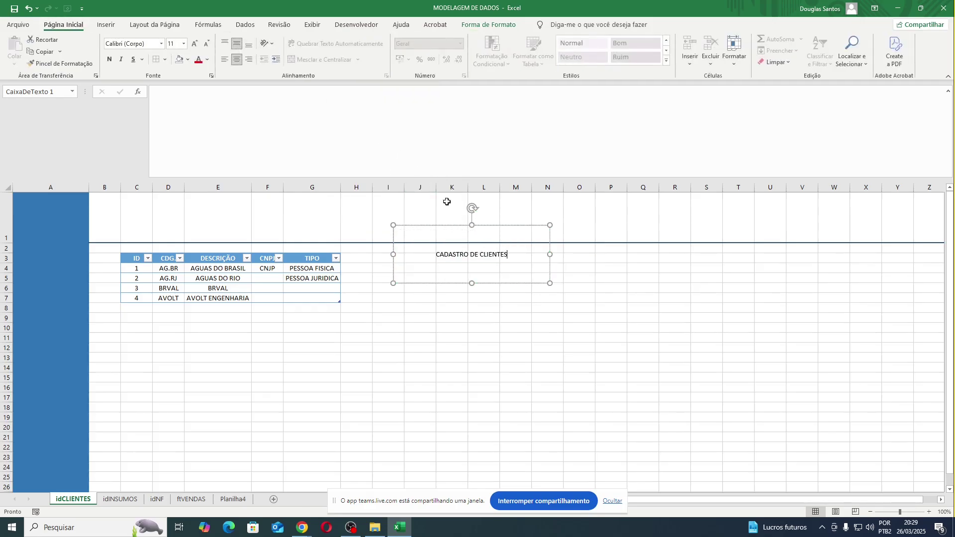
left_click(173, 44)
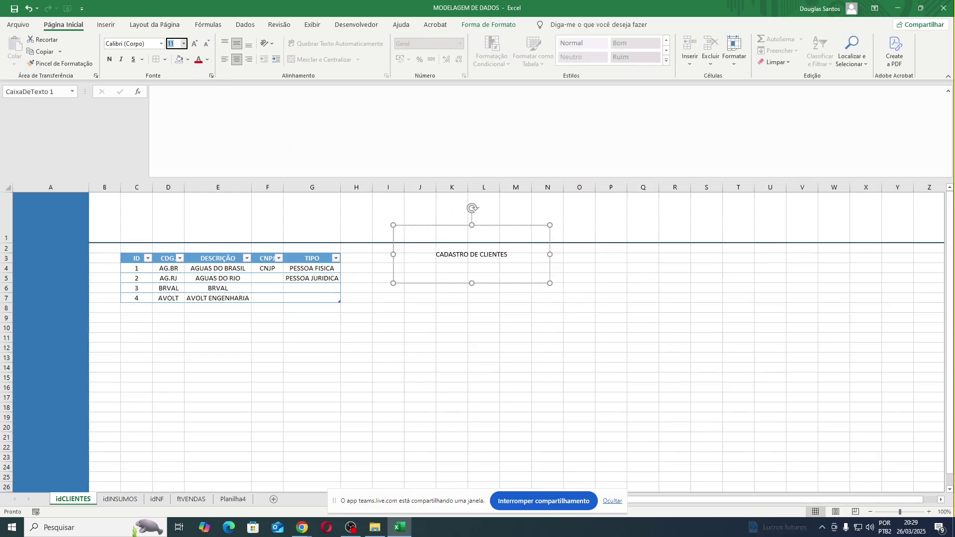
triple_click(499, 257)
left_click(173, 44)
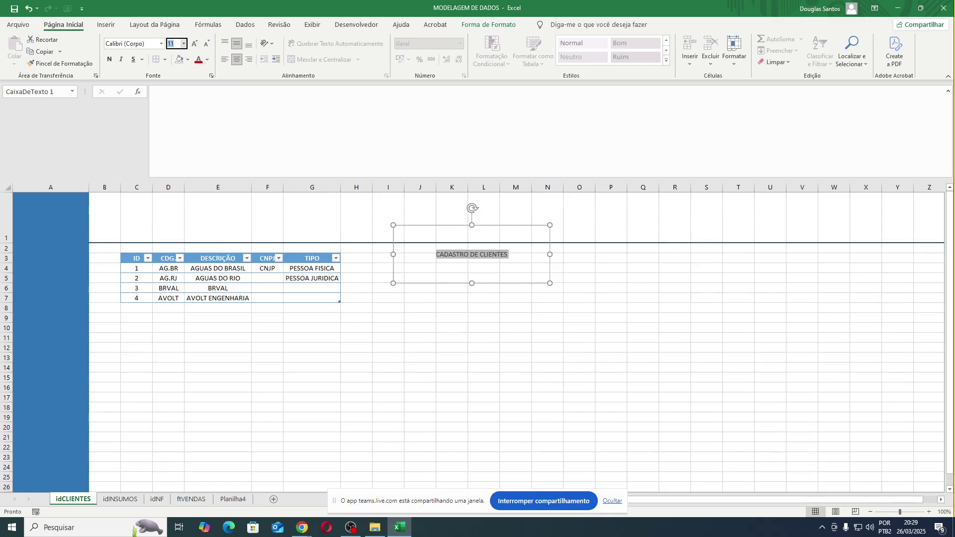
type("16")
key("Return")
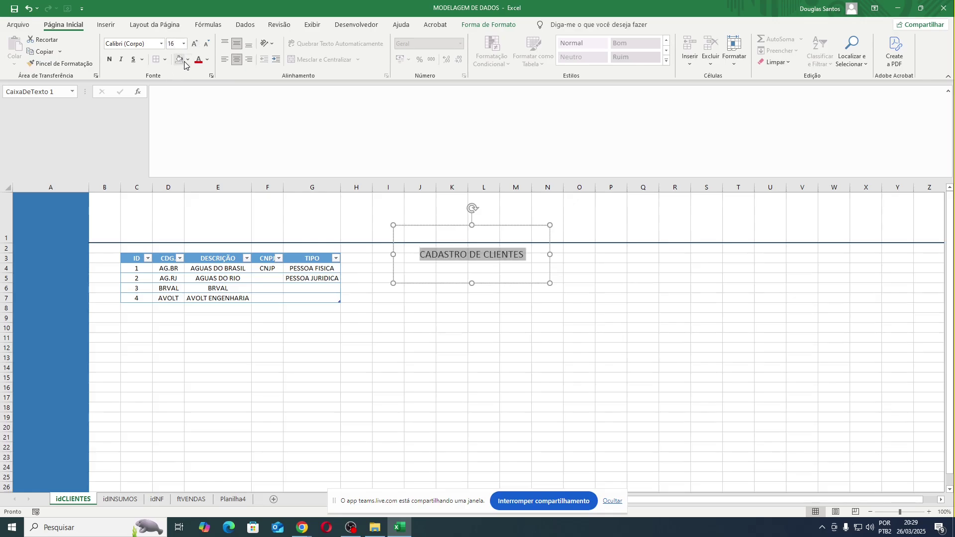
Color the CADASTRO DE CLIENTES title text dark gray.
left_click(187, 60)
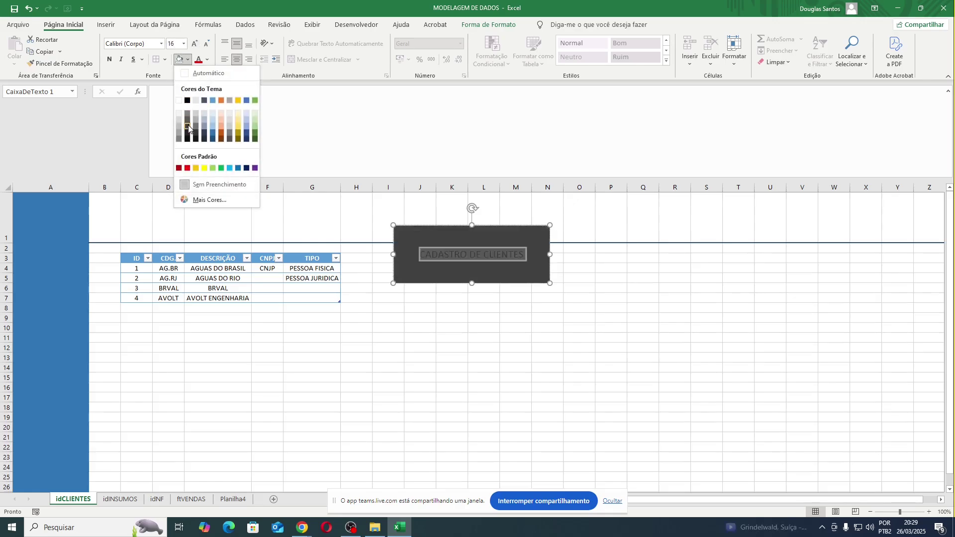
left_click(200, 59)
left_click(207, 60)
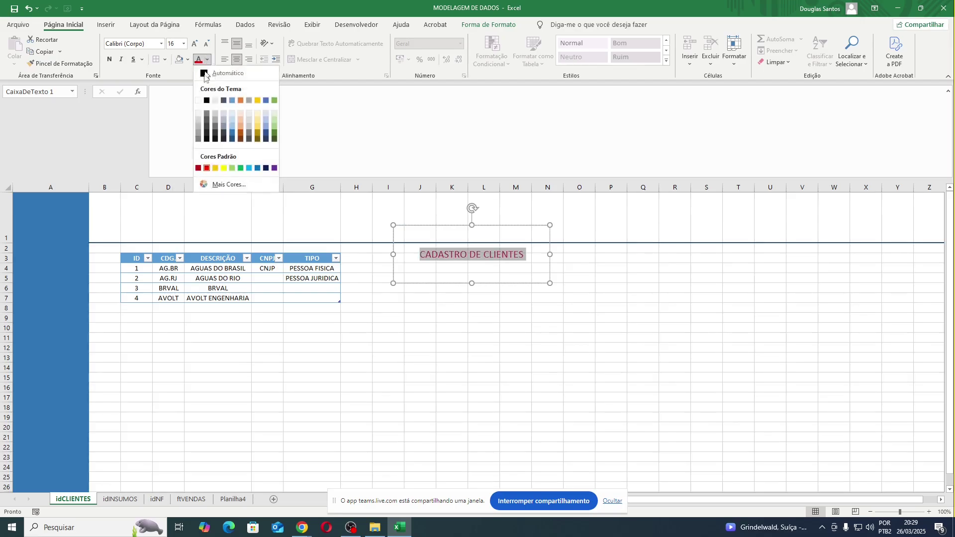
left_click(208, 121)
Move the title text box into row 1 above the clients table and reduce its height to about 2,22 cm.
left_click_drag(411, 226, 130, 196)
left_click_drag(192, 255, 191, 237)
left_click(313, 370)
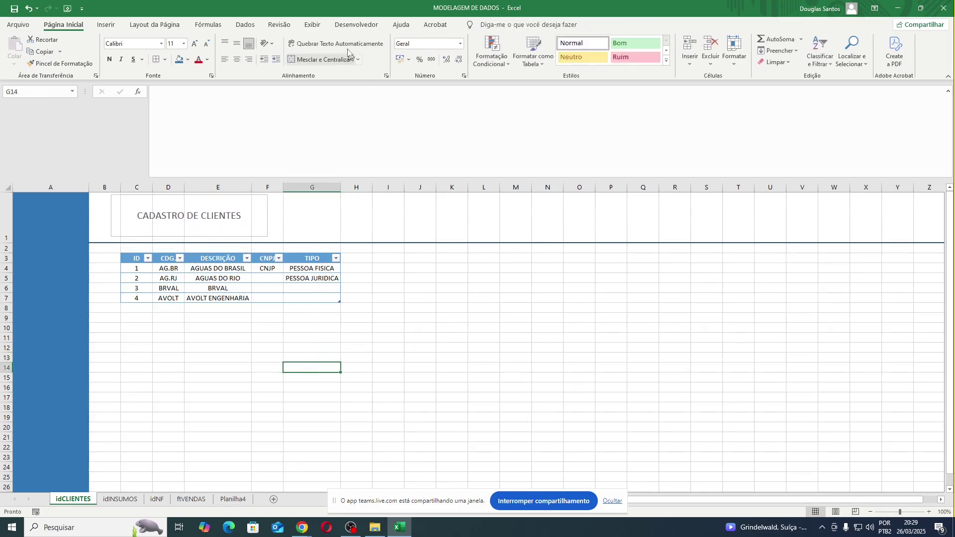
Hide the formula bar, the row and column headings and the gridlines on the idCLIENTES sheet.
left_click(313, 25)
left_click(233, 44)
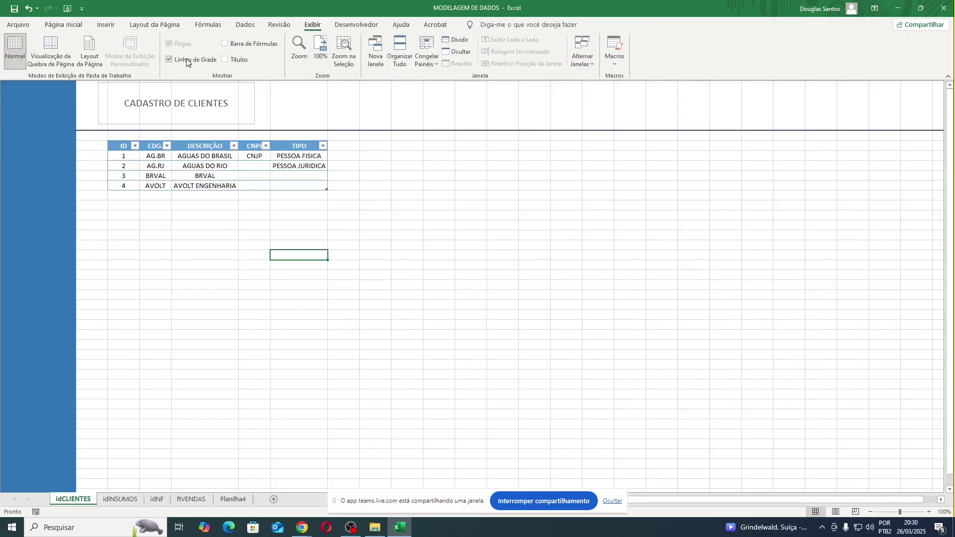
left_click(179, 60)
left_click(404, 324)
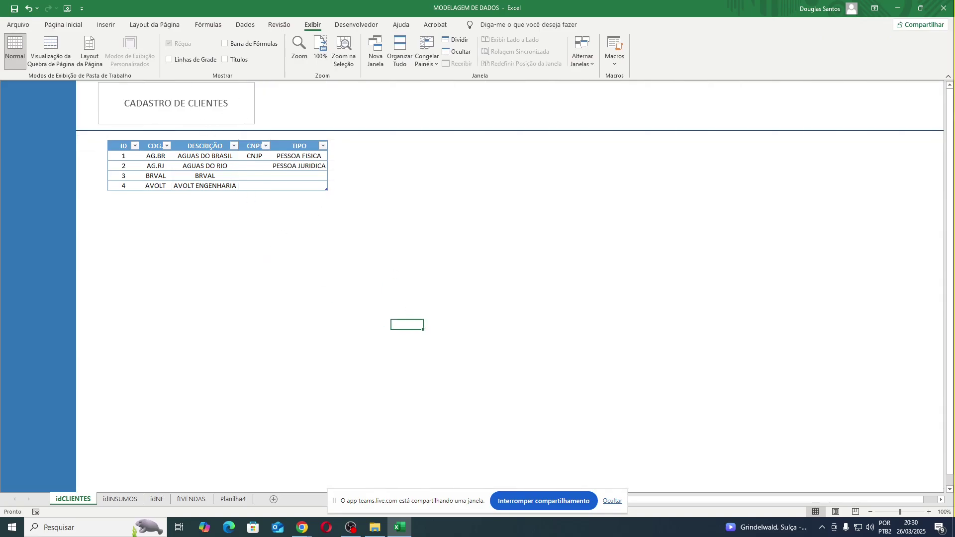
Remove the outline from the CADASTRO DE CLIENTES text box.
left_click(228, 103)
left_click(489, 25)
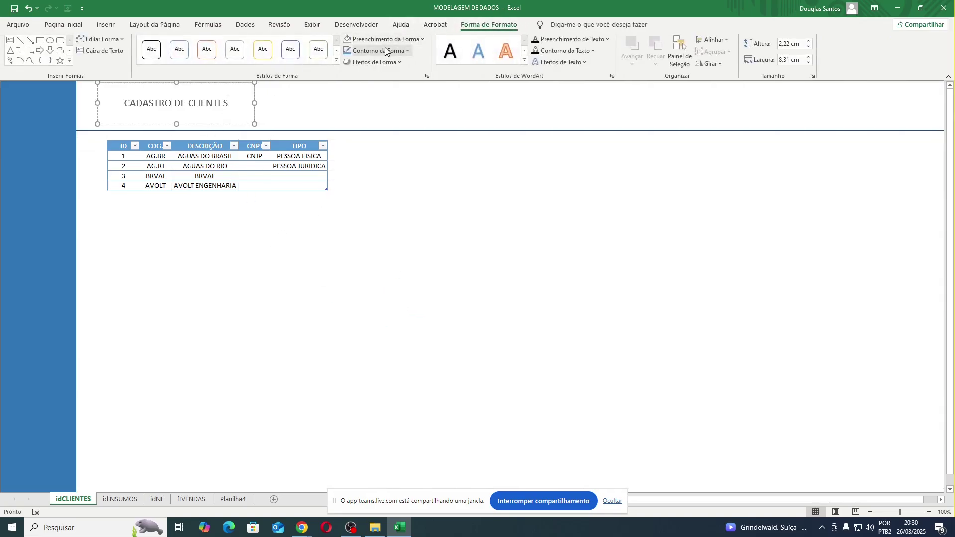
left_click(386, 50)
left_click(386, 174)
left_click(398, 265)
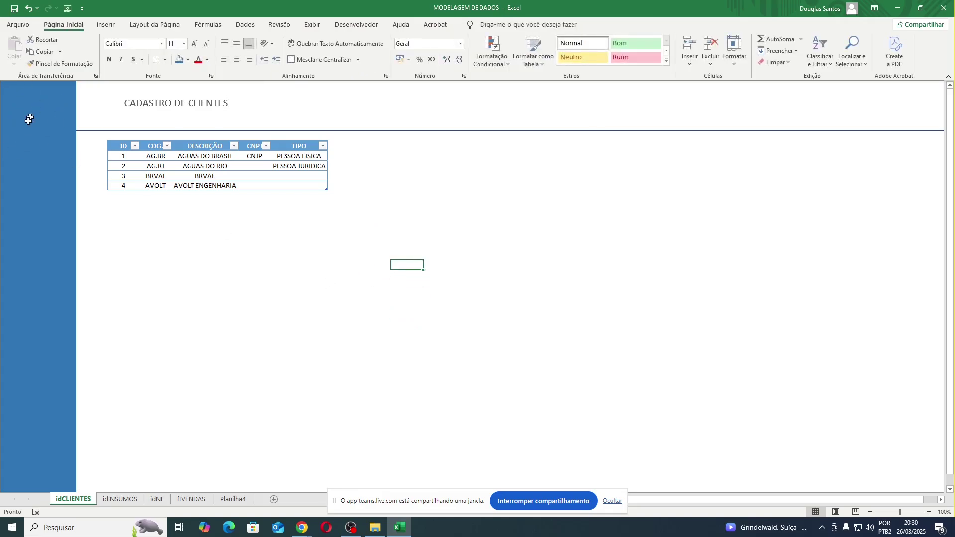
left_click_drag(27, 91, 33, 352)
left_click_drag(148, 296, 147, 286)
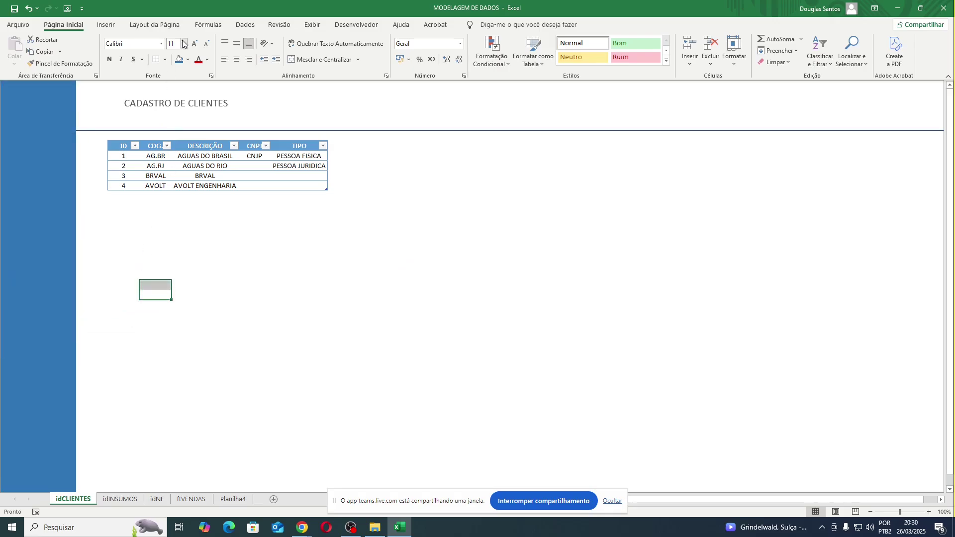
Draw a rectangle about 1,72 cm high and 4,74 cm wide across the blue band, starting level with the clients table.
left_click(100, 26)
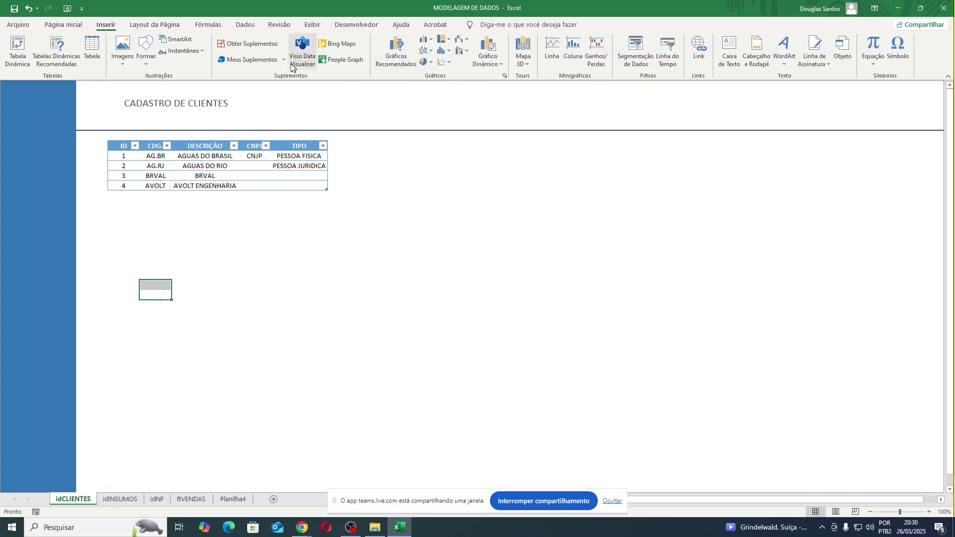
left_click(145, 50)
left_click(168, 89)
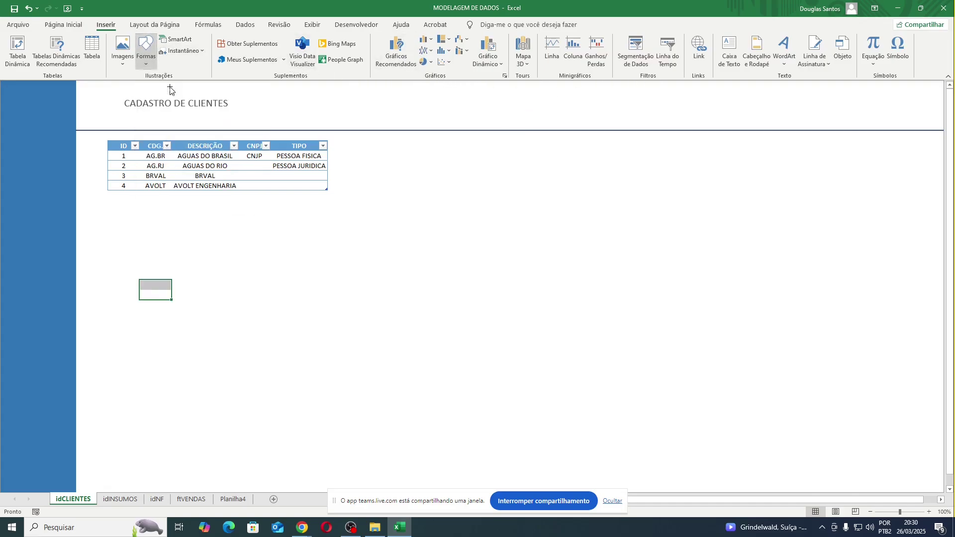
mouse_move(0, 154)
left_mouse_down()
mouse_move(90, 187)
mouse_move(65, 189)
mouse_move(56, 257)
left_mouse_up()
Duplicate the rectangle and stack the copies below it to form a column of four evenly spaced blocks.
key("ctrl+d")
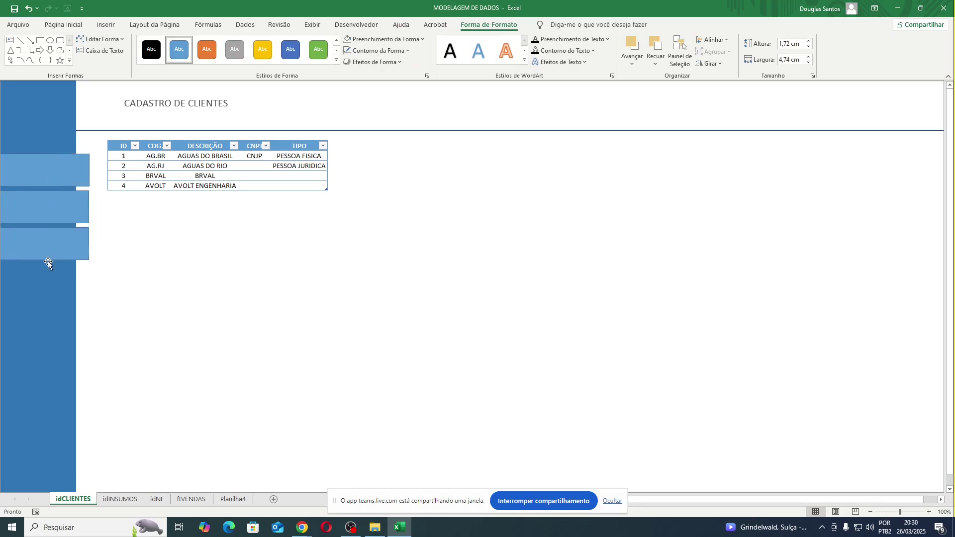
key("ctrl+d")
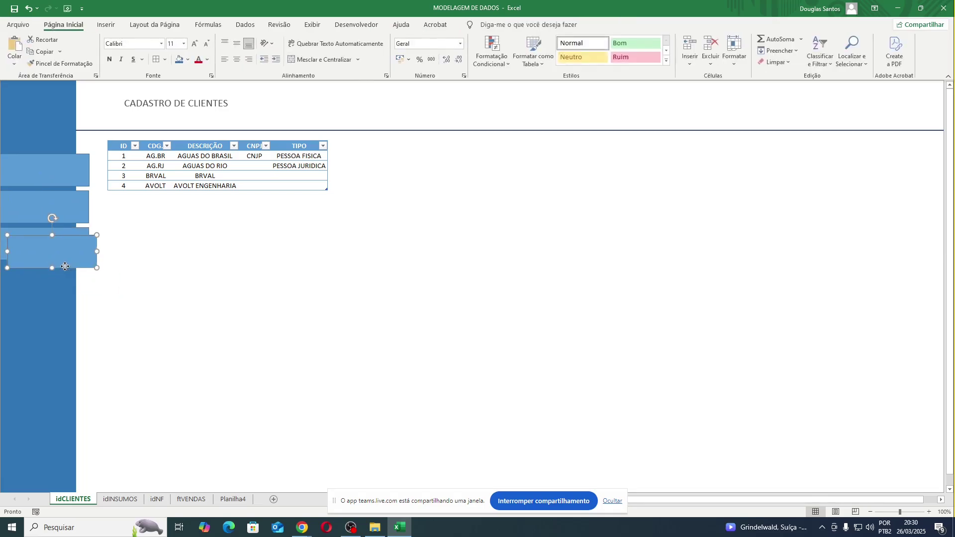
left_click_drag(64, 267, 58, 299)
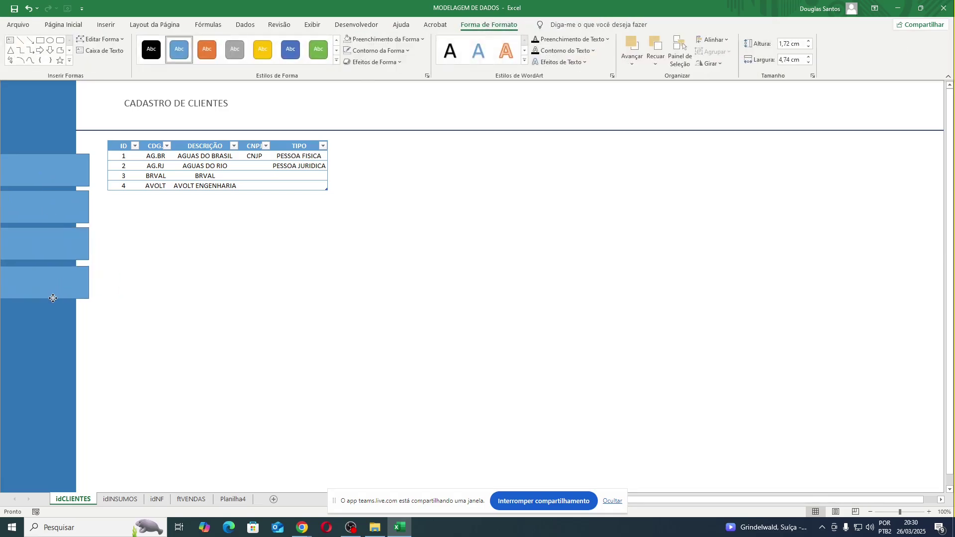
Fill the four side menu blocks with white and remove their outlines.
left_click(53, 251, "shift")
left_click(53, 209, "shift")
left_click(50, 170, "shift")
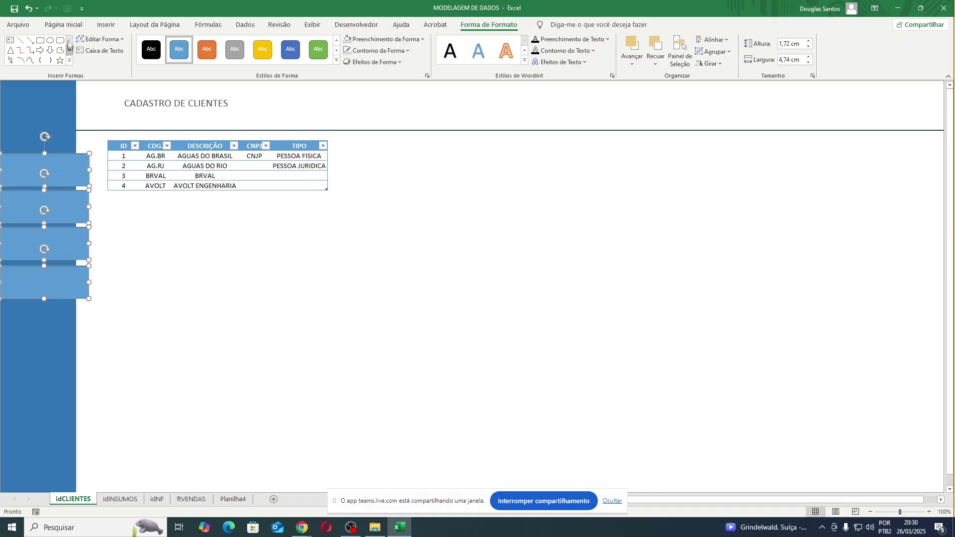
left_click(64, 25)
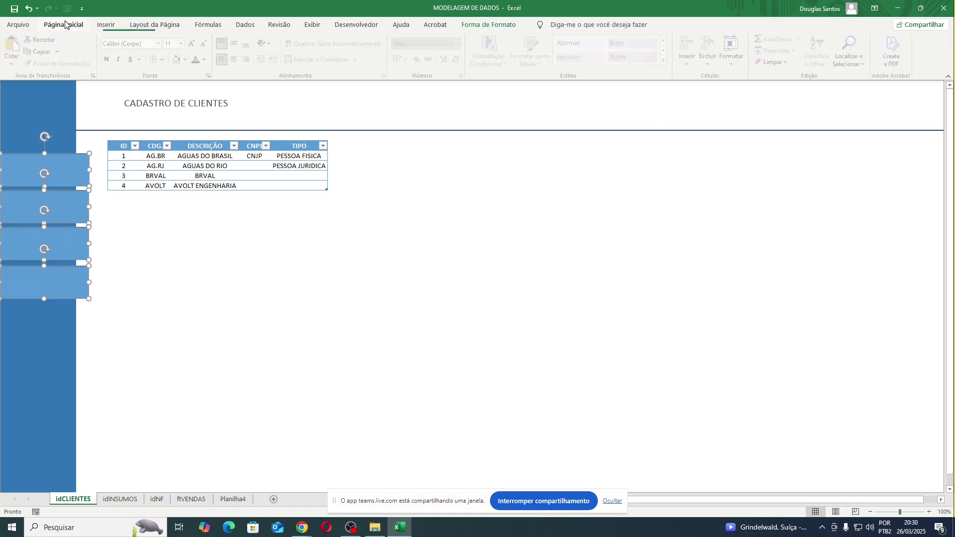
left_click(489, 25)
left_click(401, 39)
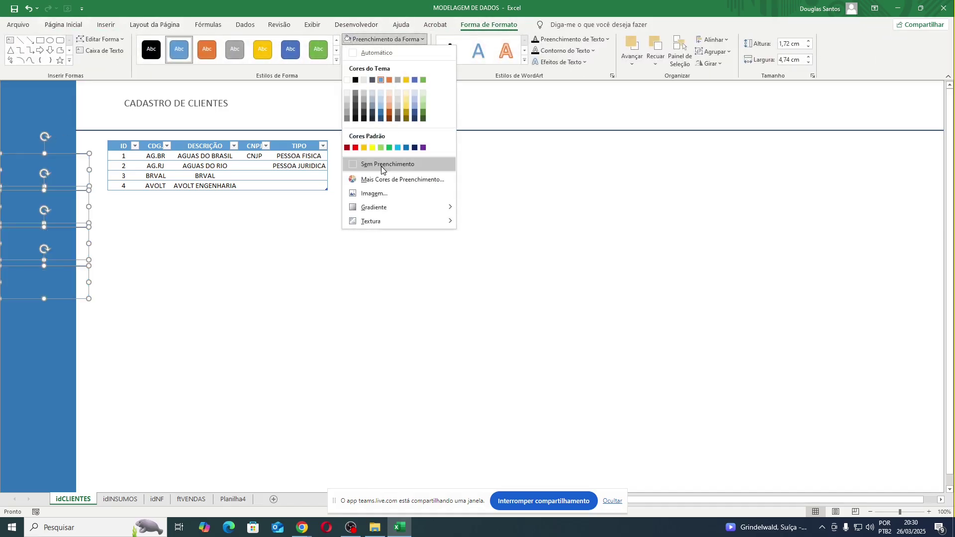
left_click(347, 81)
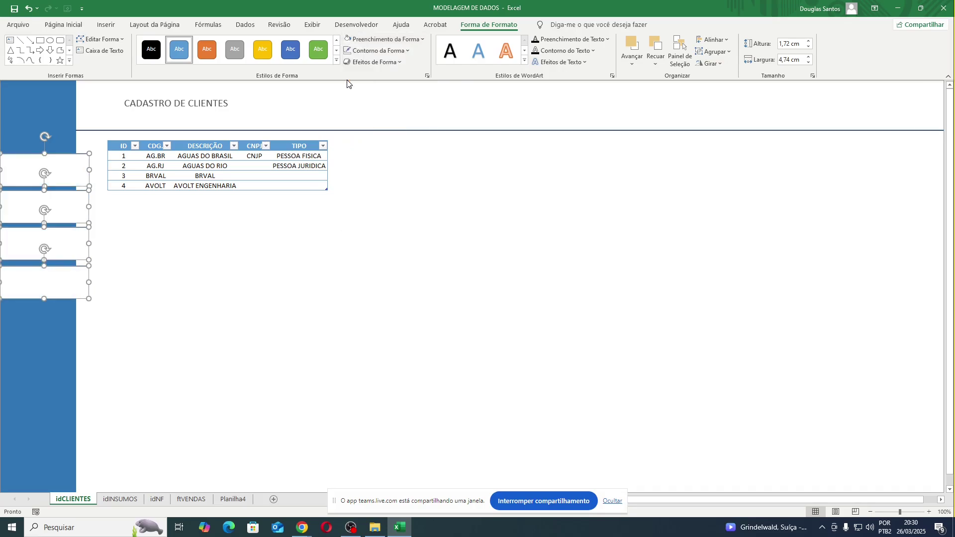
left_click(394, 51)
left_click(383, 178)
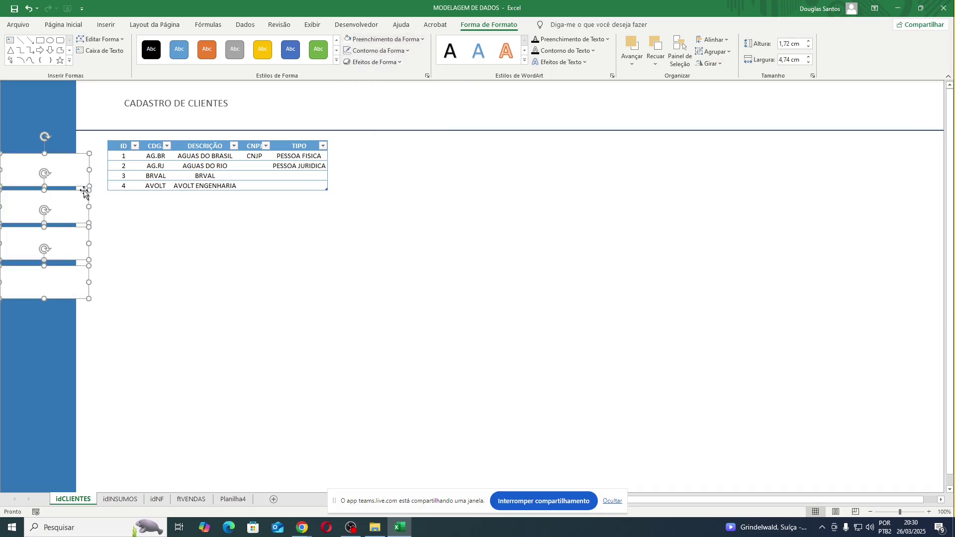
left_click(171, 281)
Apply a shadow falling toward the lower right to all four white menu blocks.
left_click(39, 164)
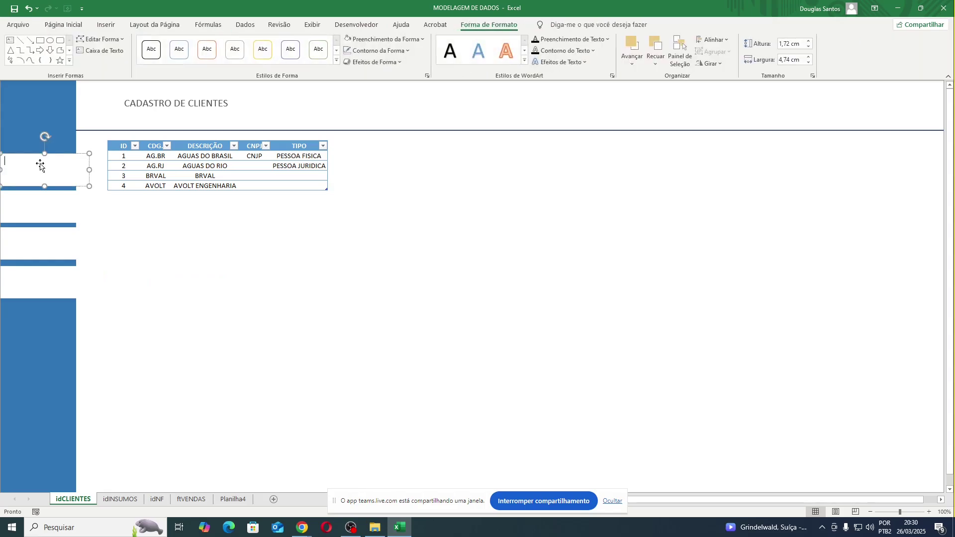
key("Escape")
key("Escape")
left_click(58, 167)
left_click(59, 207, "shift")
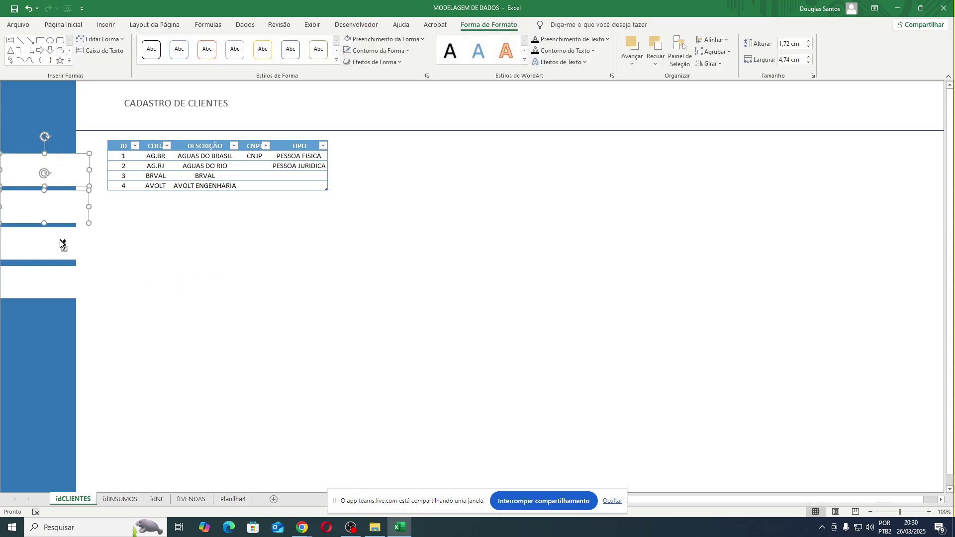
left_click(60, 240, "shift")
left_click(67, 279, "shift")
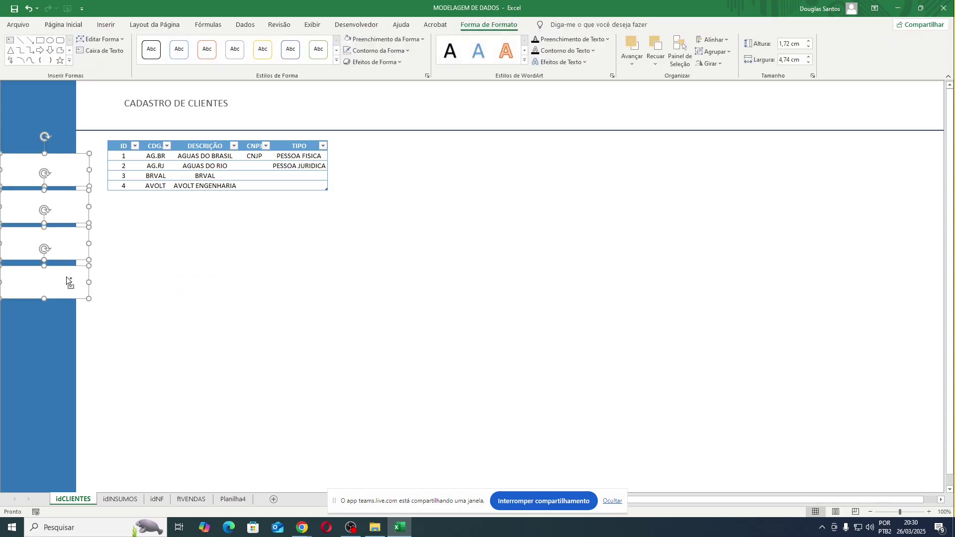
left_click(399, 50)
left_click(399, 61)
left_click(400, 62)
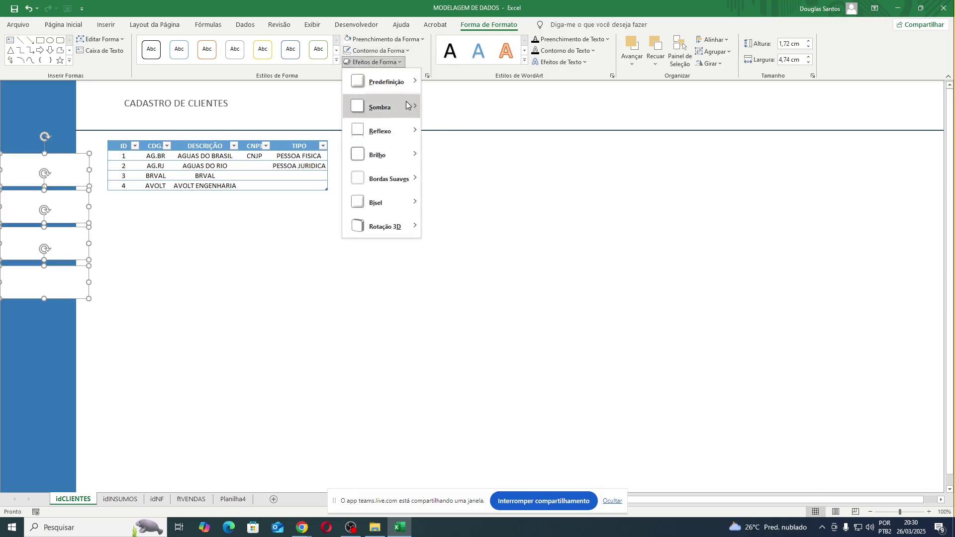
mouse_move(406, 105)
left_click(415, 284)
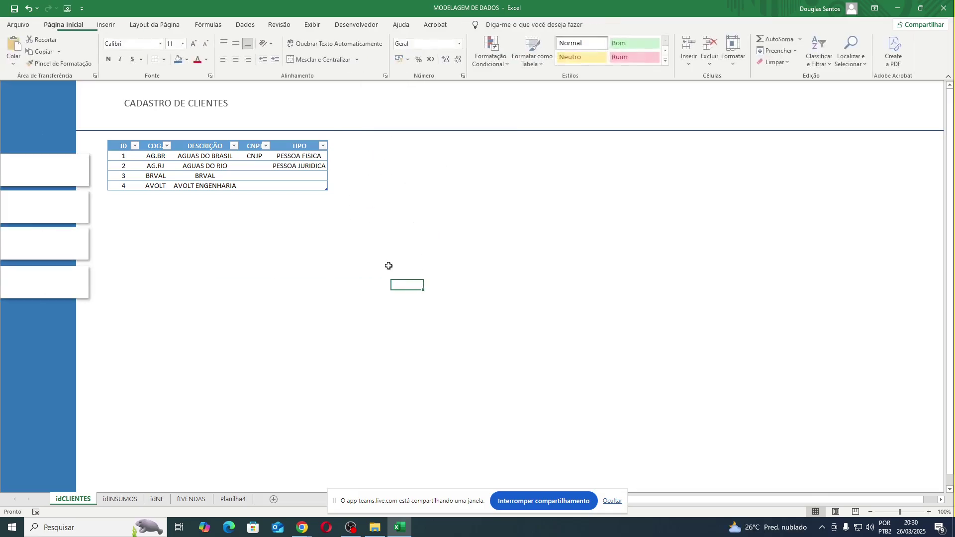
Distribute the four menu blocks vertically so the gaps between them are equal.
left_click(79, 286)
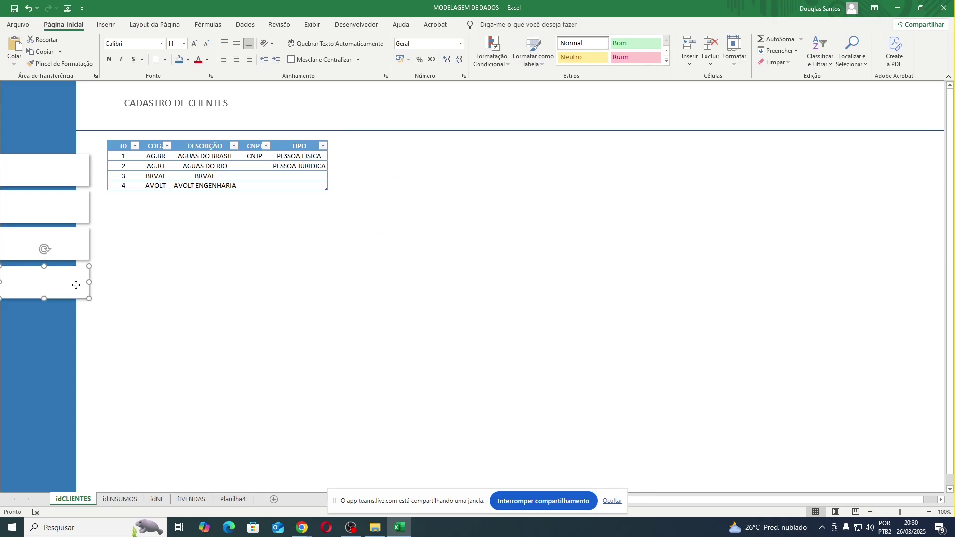
left_click(60, 244, "ctrl")
left_click(62, 212, "ctrl")
left_click(58, 172, "ctrl")
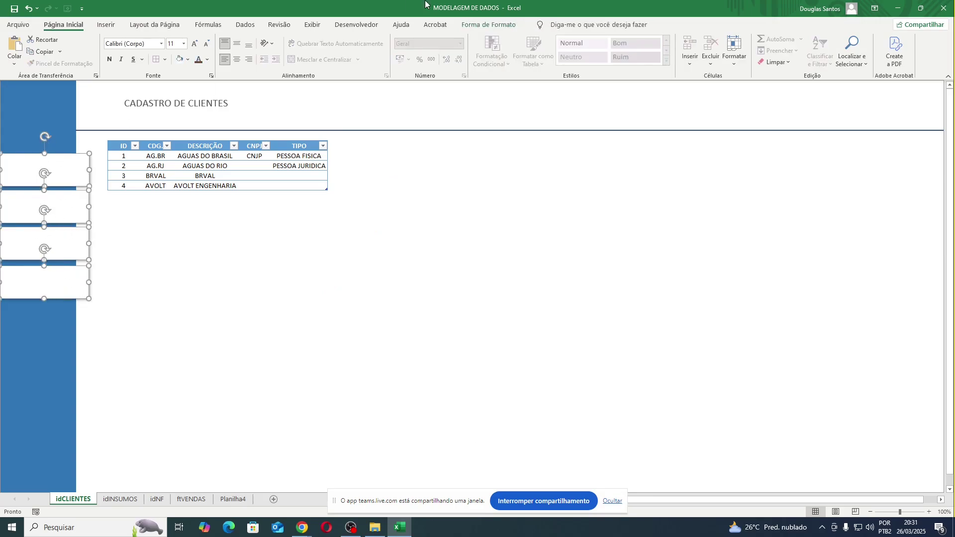
left_click(478, 25)
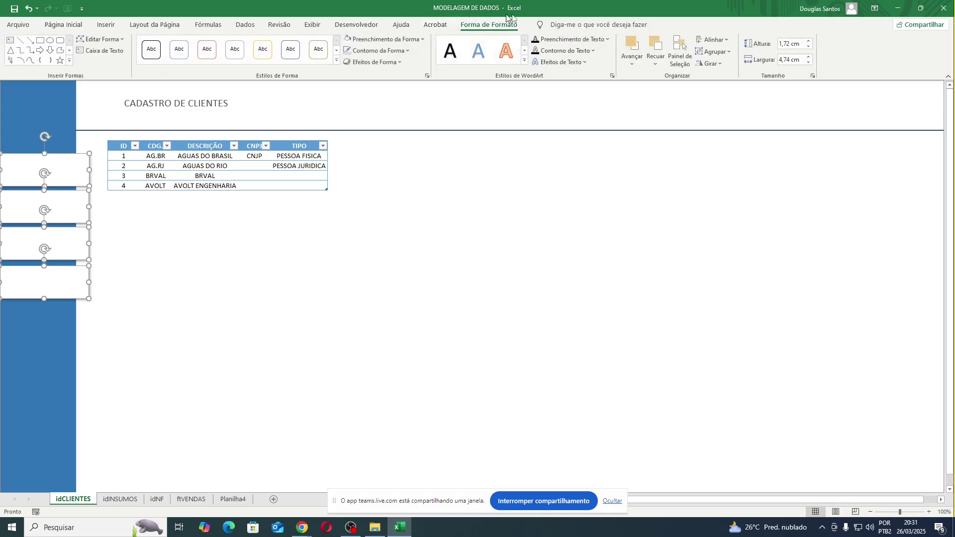
left_click(728, 41)
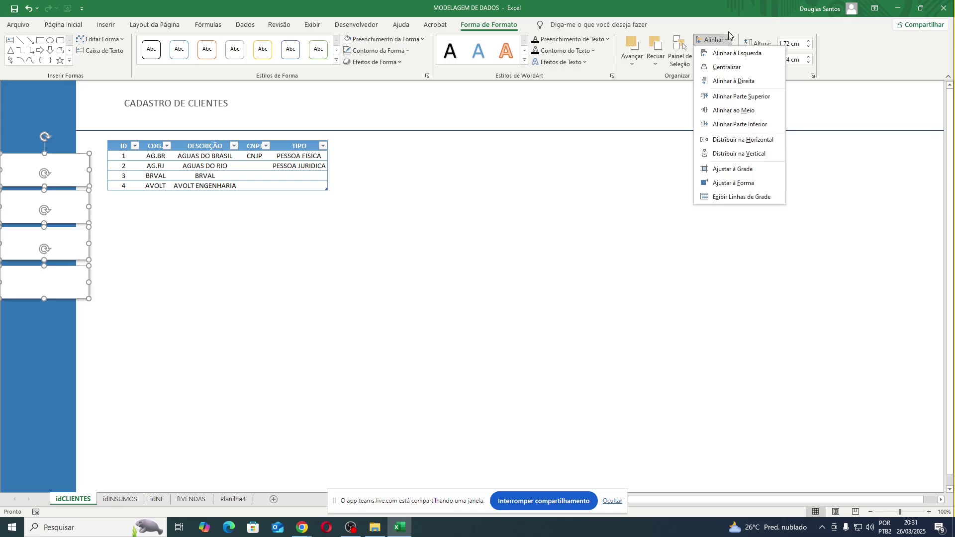
left_click(726, 154)
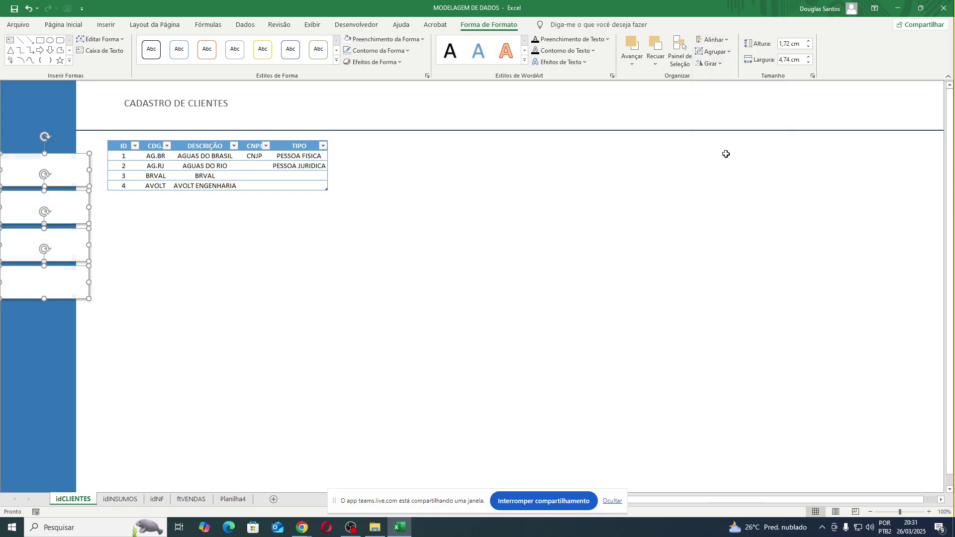
left_click(403, 274)
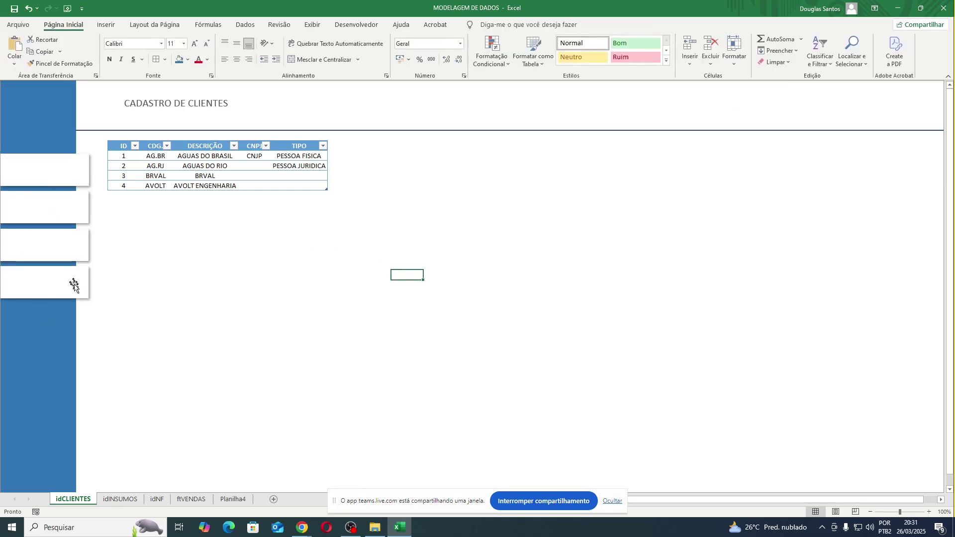
Centre the text of the first menu block horizontally and vertically, and label it CLIENTES.
left_click(42, 177)
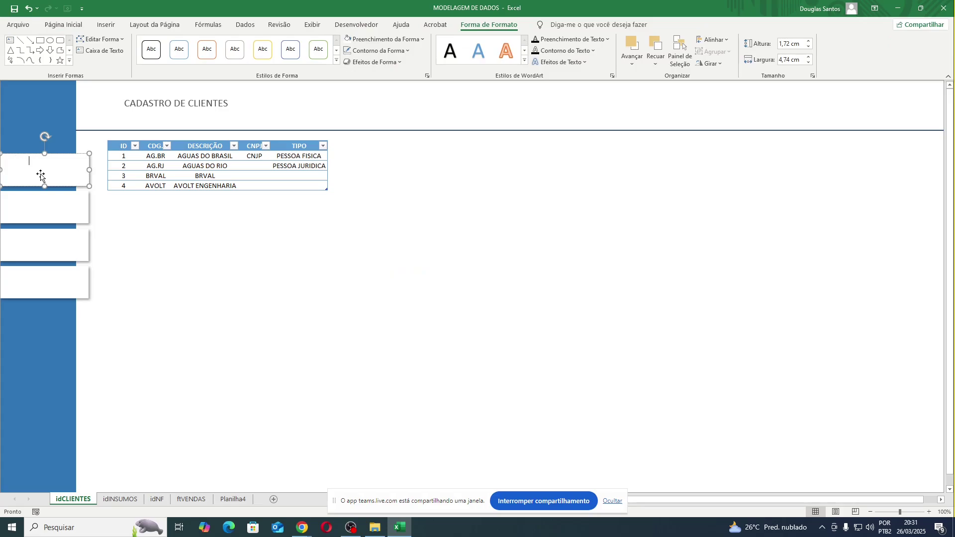
left_click(70, 25)
left_click(238, 45)
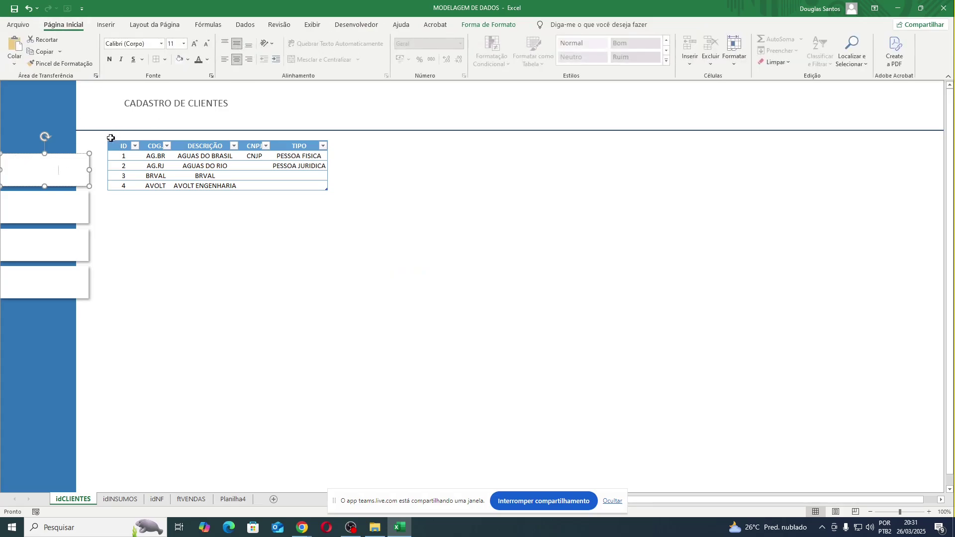
left_click(171, 296)
left_click(63, 162)
left_click(70, 216, "shift")
left_click(72, 246, "shift")
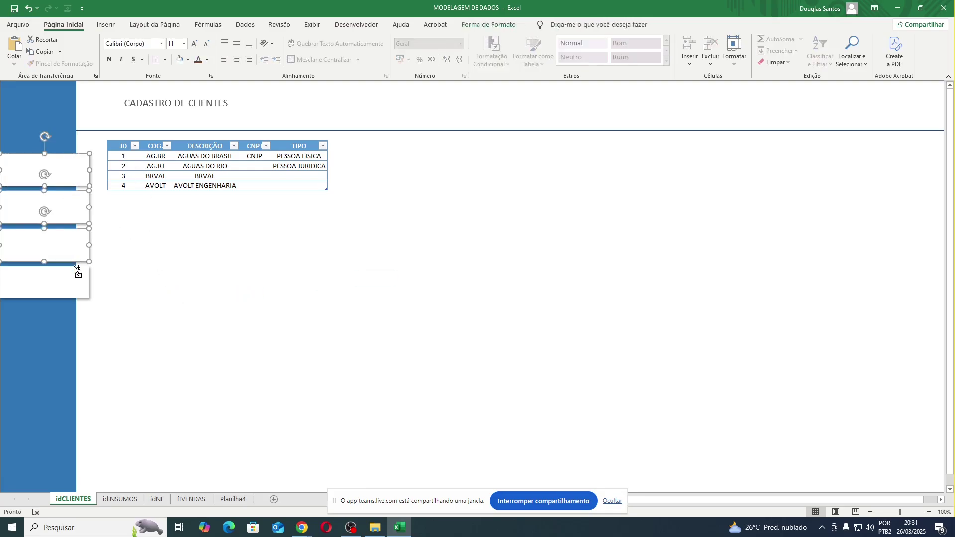
left_click(74, 281, "shift")
left_click(207, 277)
Label the three remaining blocks, from the upper one down, PRODUTOS, NOTA FISCAL and REGISTRO VENDAS.
left_click(45, 208)
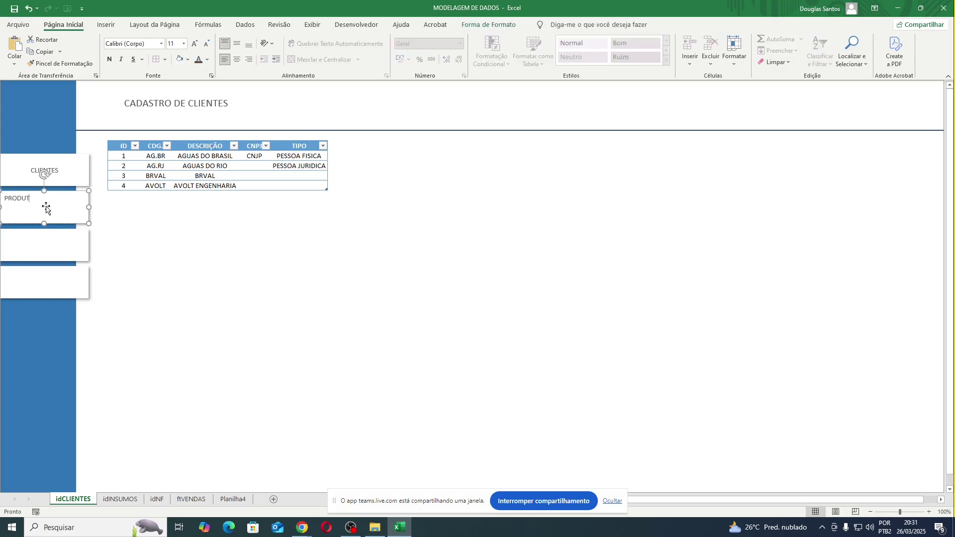
left_click(194, 285)
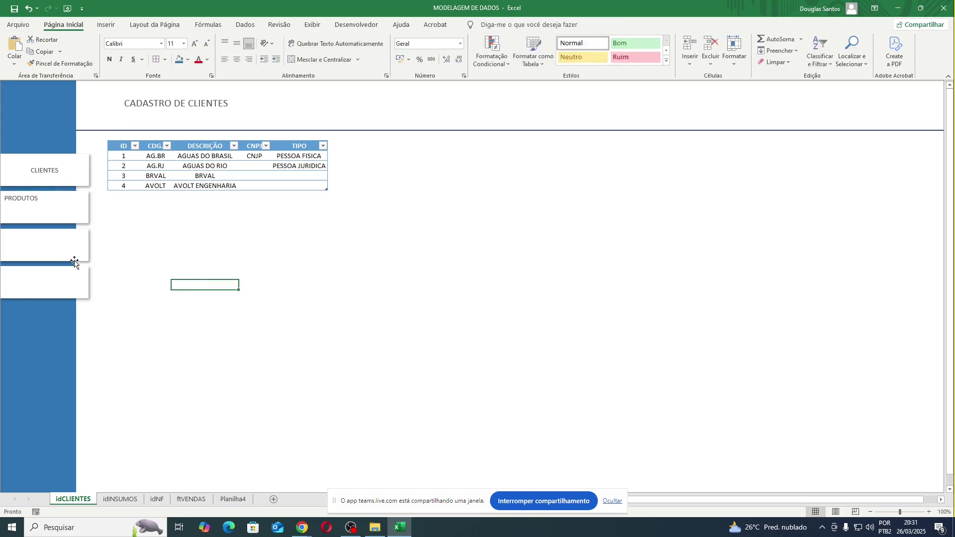
left_click(58, 249)
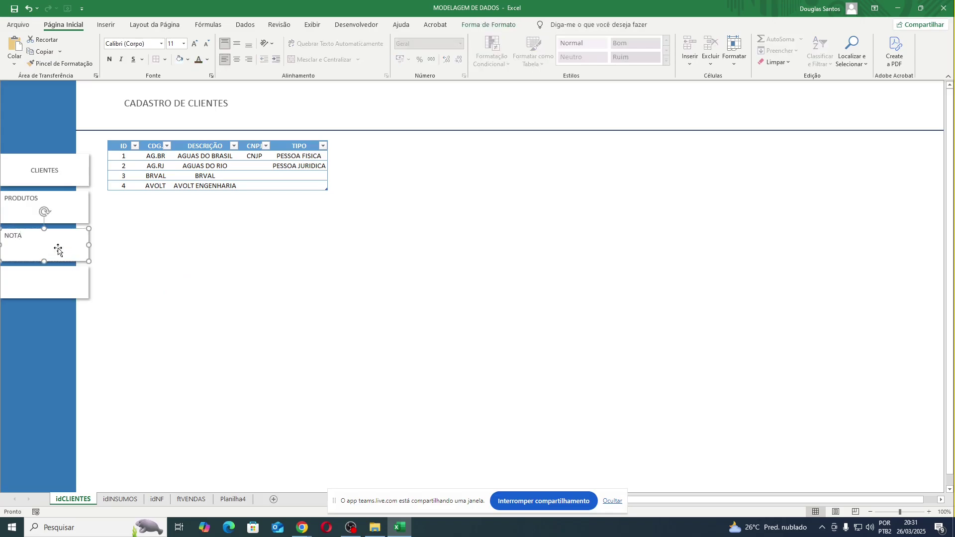
left_click(323, 315)
left_click(55, 283)
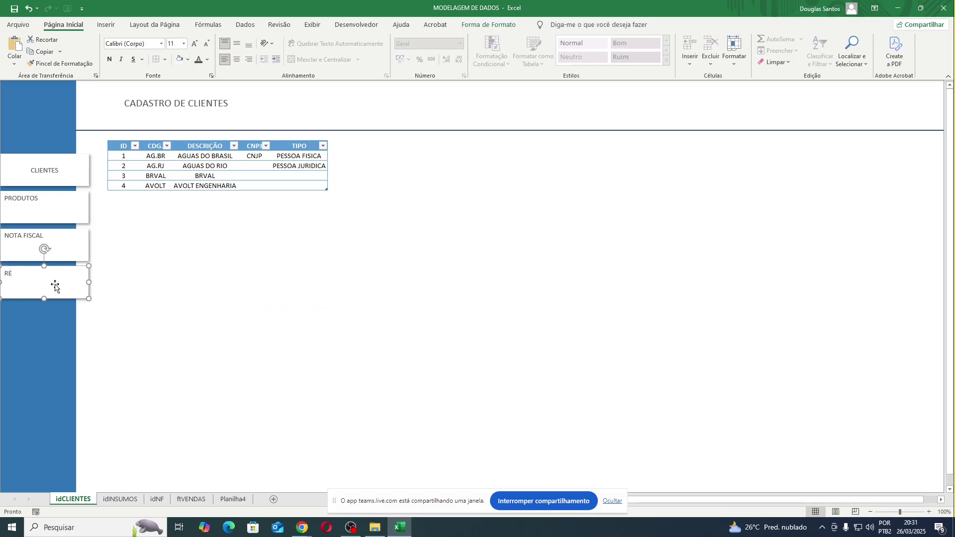
type("REGISTRO VENDAS")
left_click(218, 332)
Centre the labels of all four menu blocks horizontally and vertically and make them bold.
left_click(85, 286)
left_click(64, 252, "ctrl")
left_click(54, 205, "ctrl")
left_click(47, 167, "ctrl")
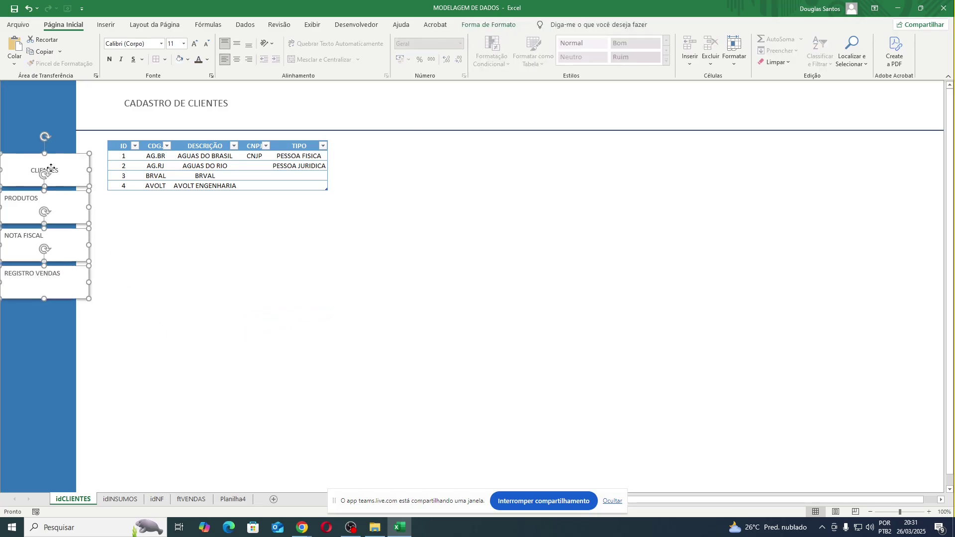
left_click(237, 59)
left_click(234, 47)
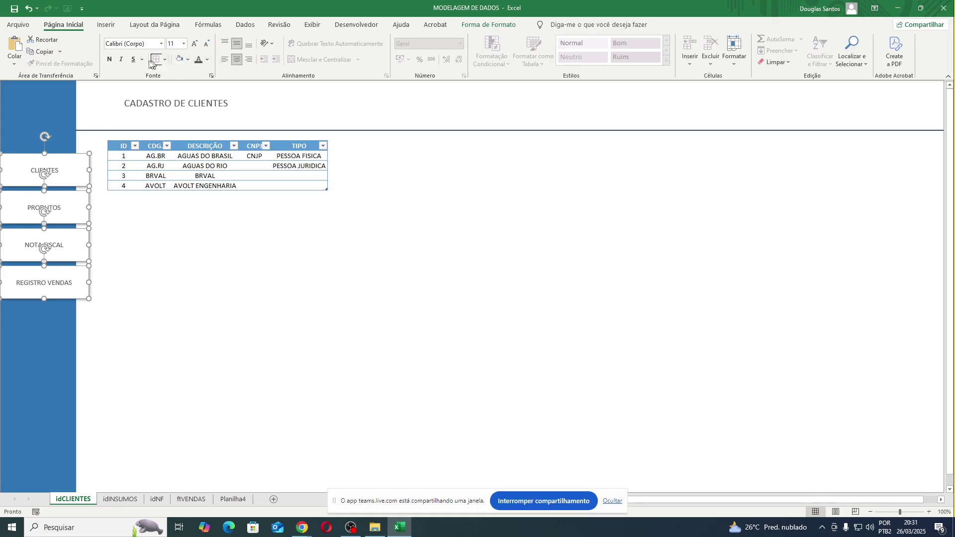
left_click(109, 59)
left_click(217, 276)
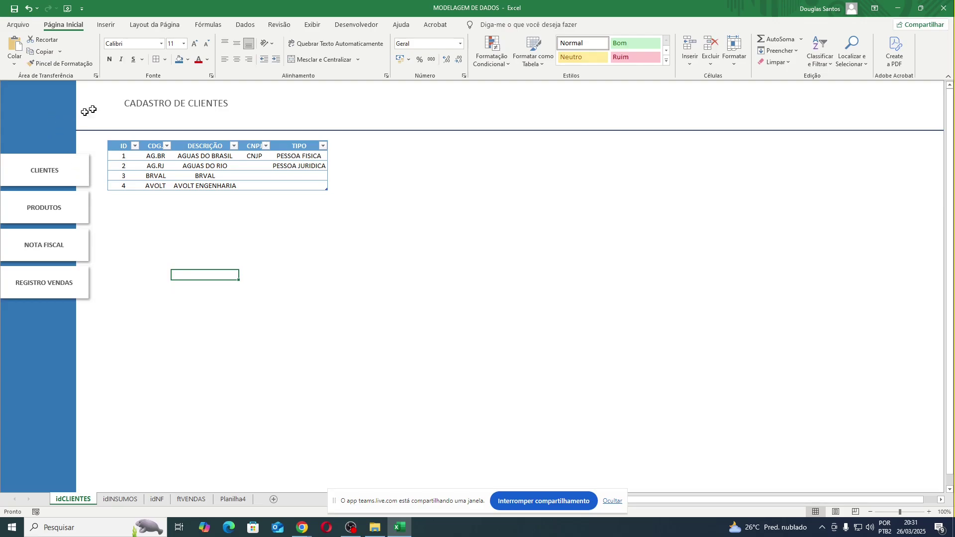
Show the formula bar, the row and column headings and the gridlines again on the idCLIENTES sheet.
left_click(313, 24)
left_click(224, 59)
left_click(225, 43)
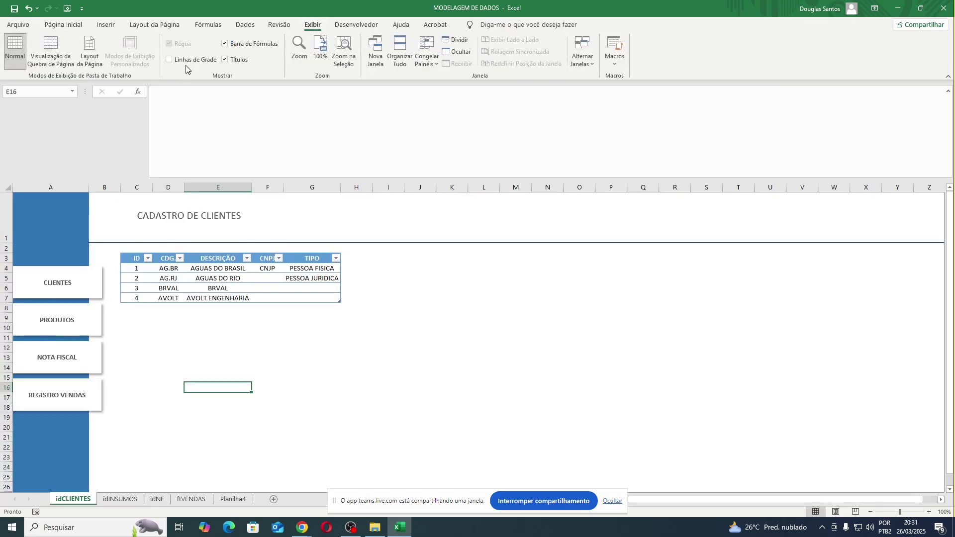
left_click(169, 59)
Copy column A of idCLIENTES with its menu blocks into column A of the idINSUMOS sheet.
left_click(50, 188)
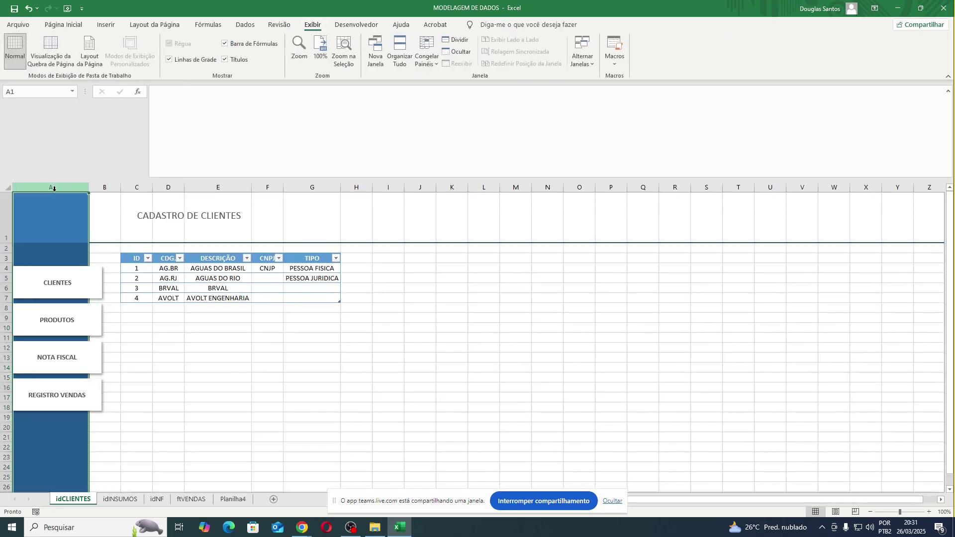
key("ctrl+c")
left_click(120, 500)
left_click(44, 188)
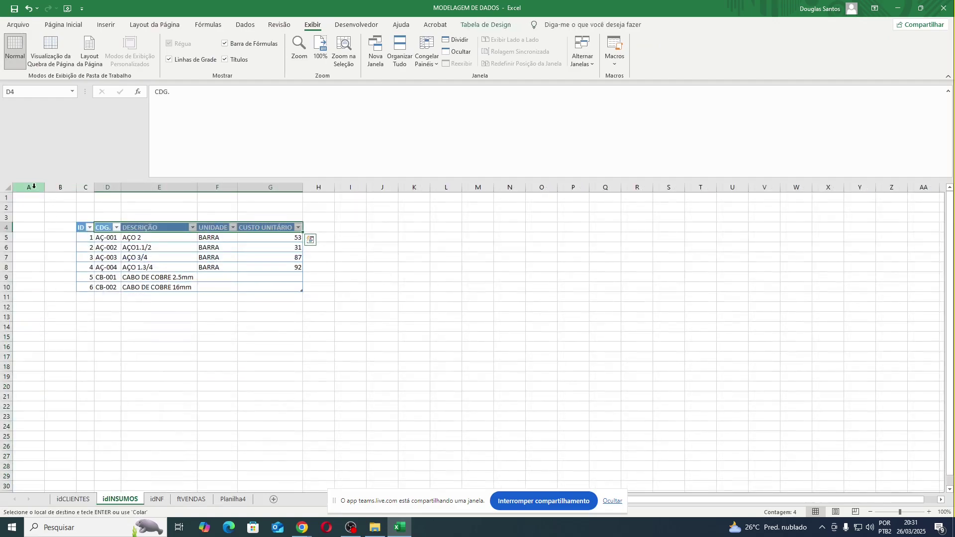
key("ctrl+v")
Paste the copied menu column into column A of the idNF and ftVENDAS sheets.
left_click(157, 499)
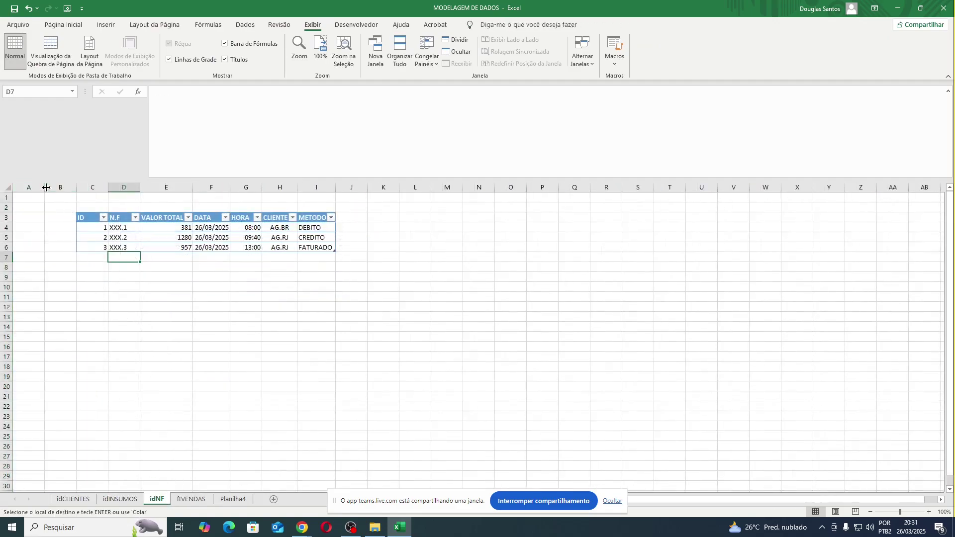
left_click(35, 188)
key("ctrl+v")
left_click(191, 500)
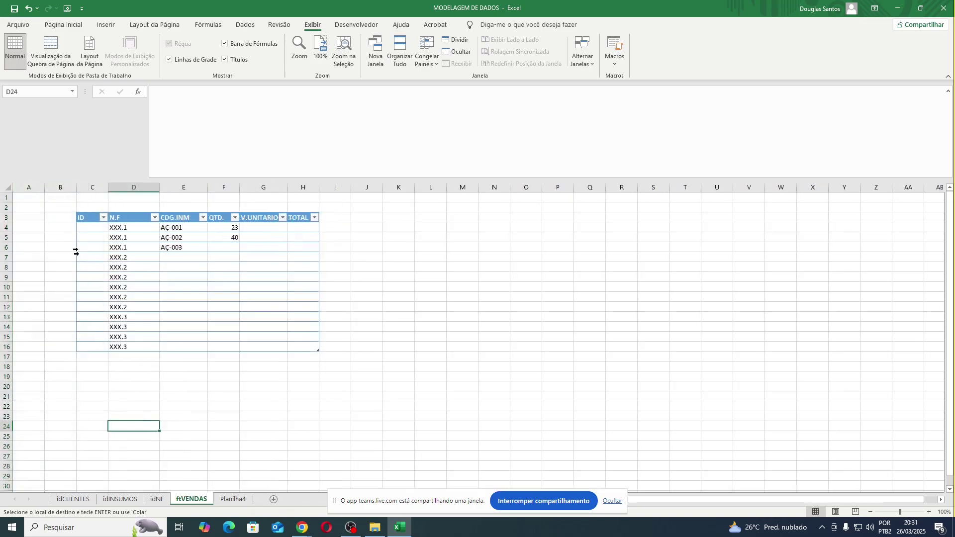
left_click(30, 188)
key("ctrl+v")
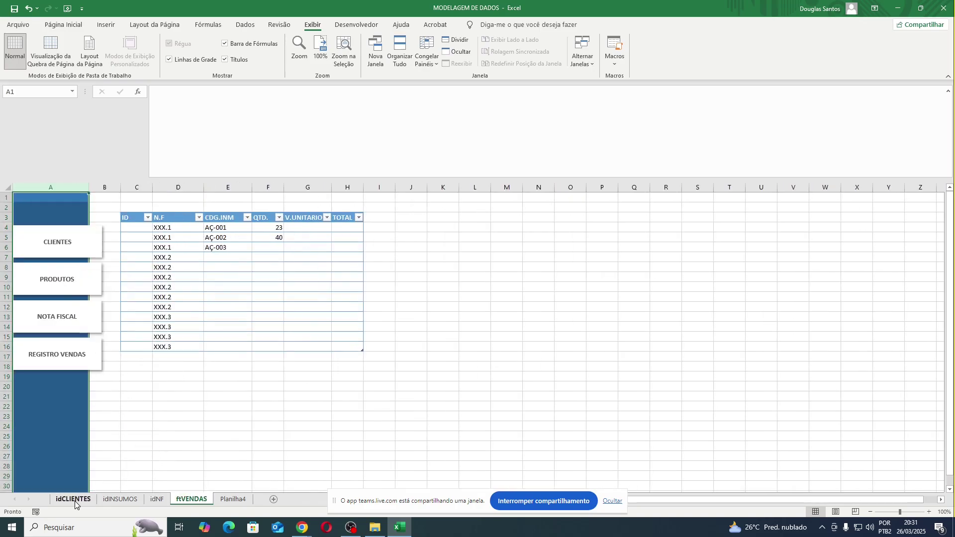
Copy title row 1 of the idCLIENTES sheet into row 1 of the idINSUMOS sheet.
left_click(73, 499)
left_click(5, 226)
key("ctrl+c")
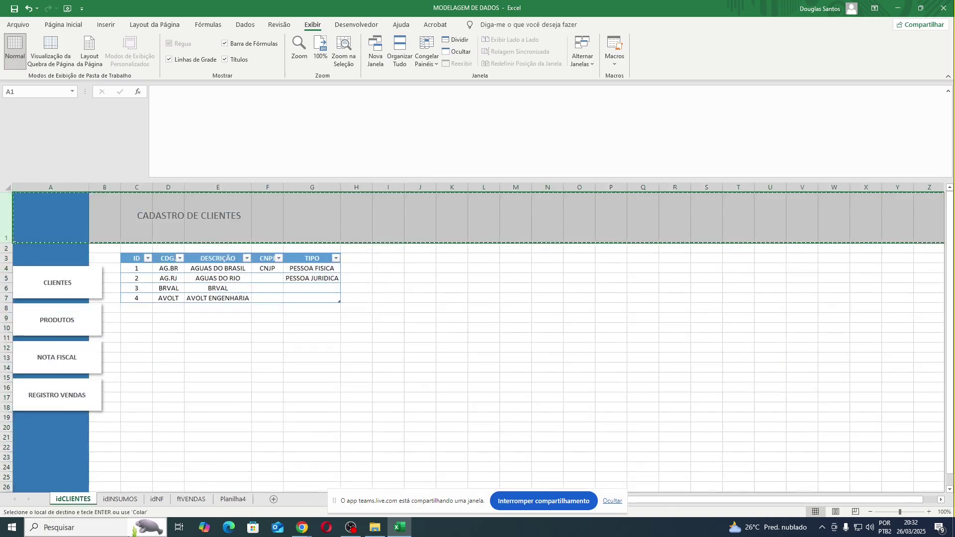
left_click(119, 500)
left_click(5, 199)
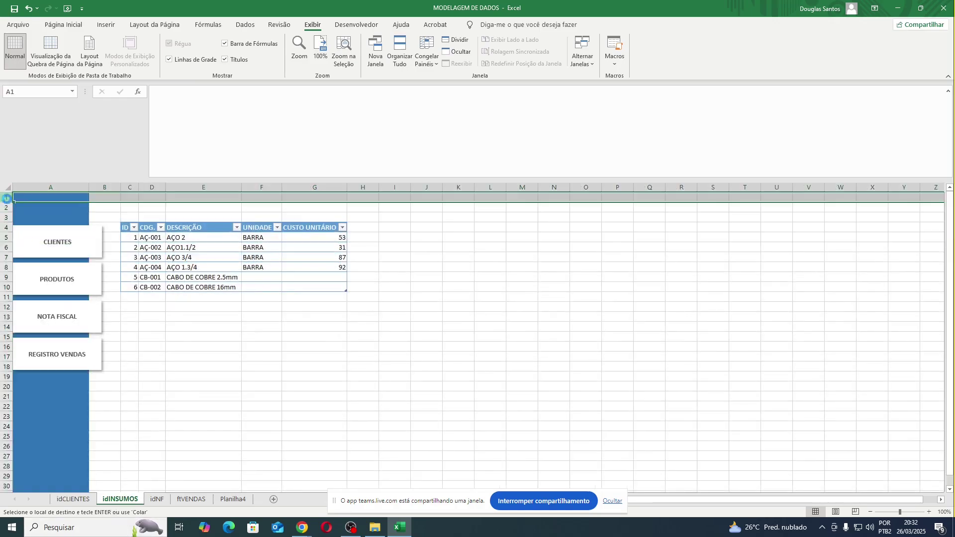
key("ctrl+v")
Paste the copied title row into row 1 of the idNF and ftVENDAS sheets.
left_click(157, 499)
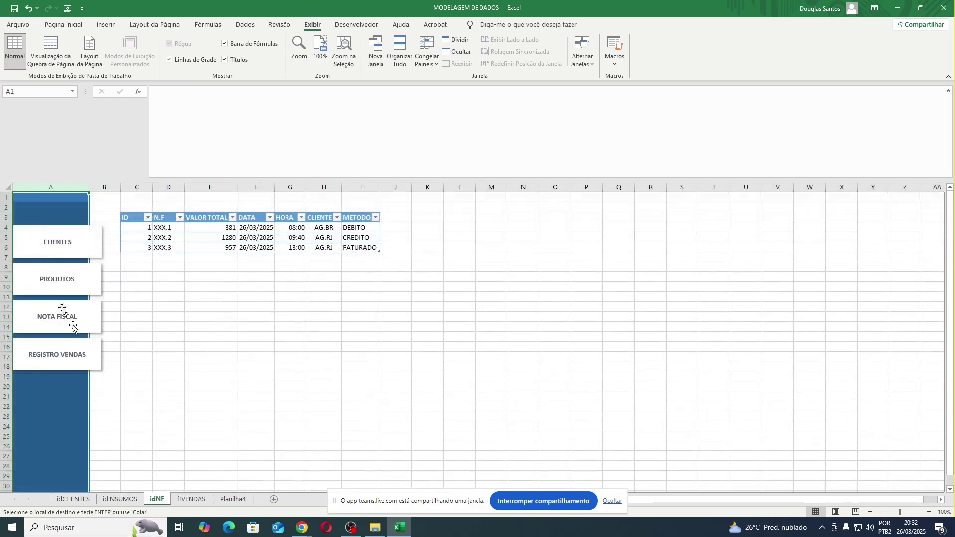
left_click(7, 197)
key("ctrl+v")
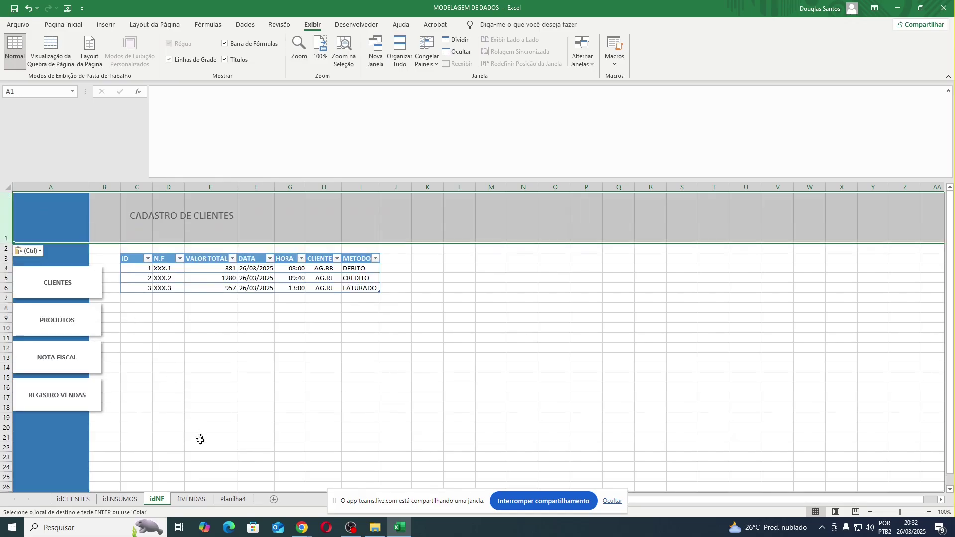
left_click(191, 499)
left_click(6, 197)
key("ctrl+v")
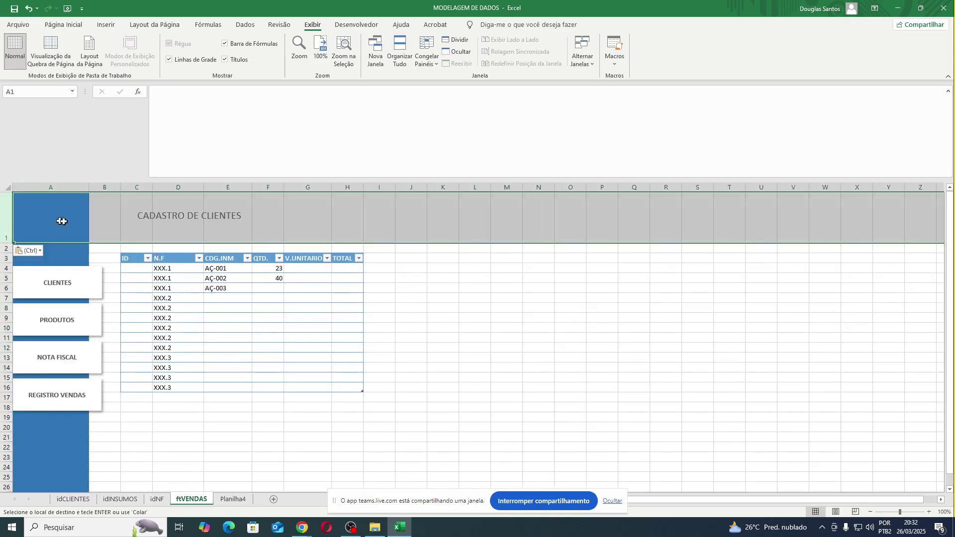
Change the title text on the ftVENDAS sheet to REGISTRO VENDAS.
left_click(187, 216)
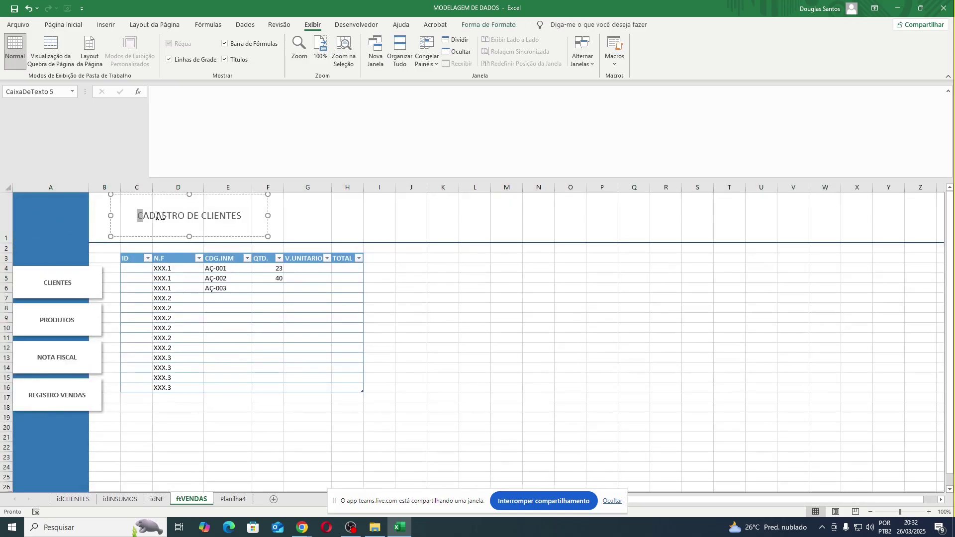
left_click_drag(158, 215, 247, 215)
type("REGISTRO VENDAS")
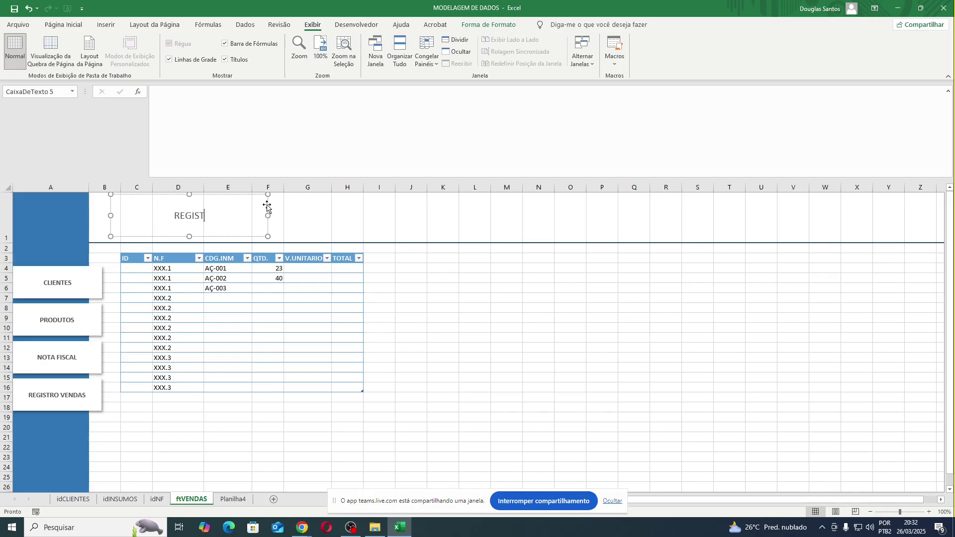
left_click(163, 472)
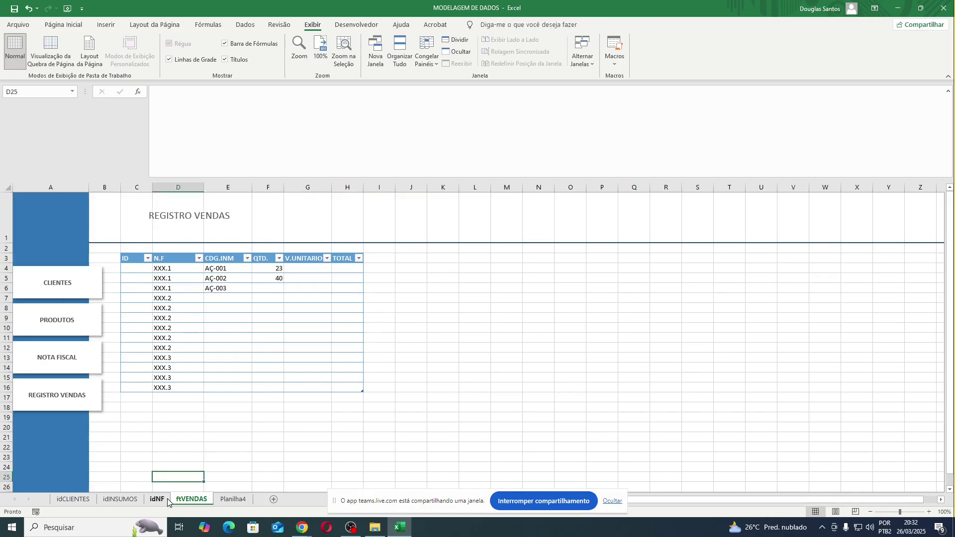
Change the title text on the idNF sheet to CADASTRO DE NF's.
left_click(156, 499)
left_click(143, 217)
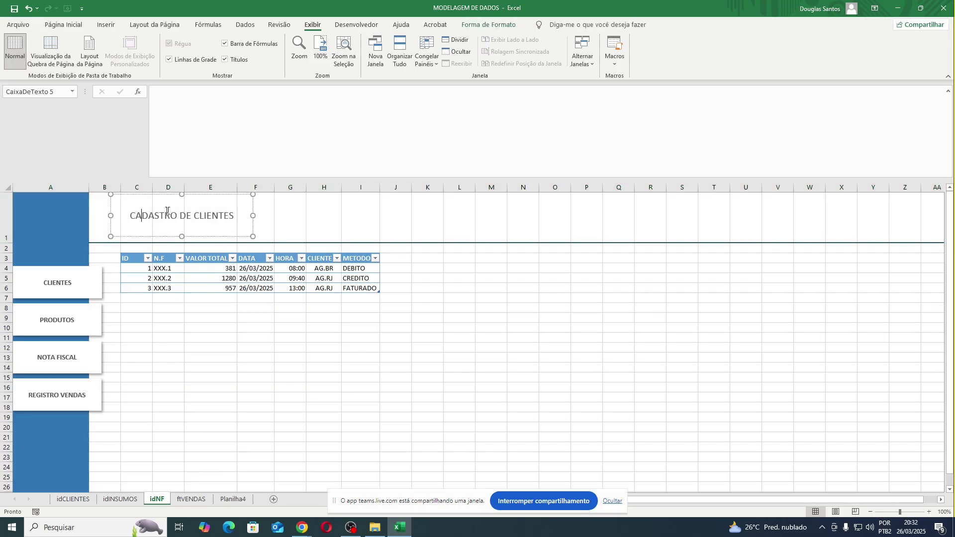
double_click(196, 215)
type("NF")
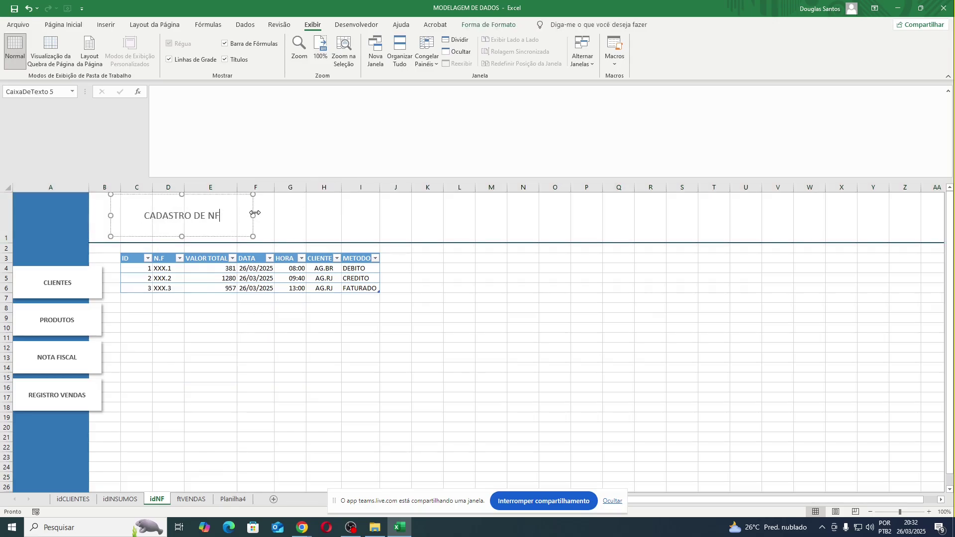
type("'s")
left_click(300, 418)
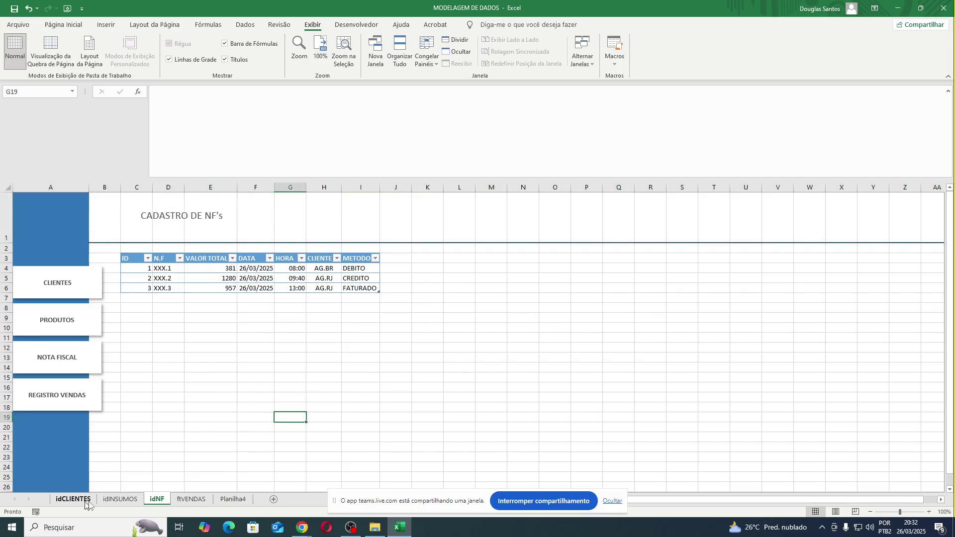
Change the title text on the idINSUMOS sheet to CADASTRO DE PRODUTOS.
left_click(117, 499)
left_click(135, 211)
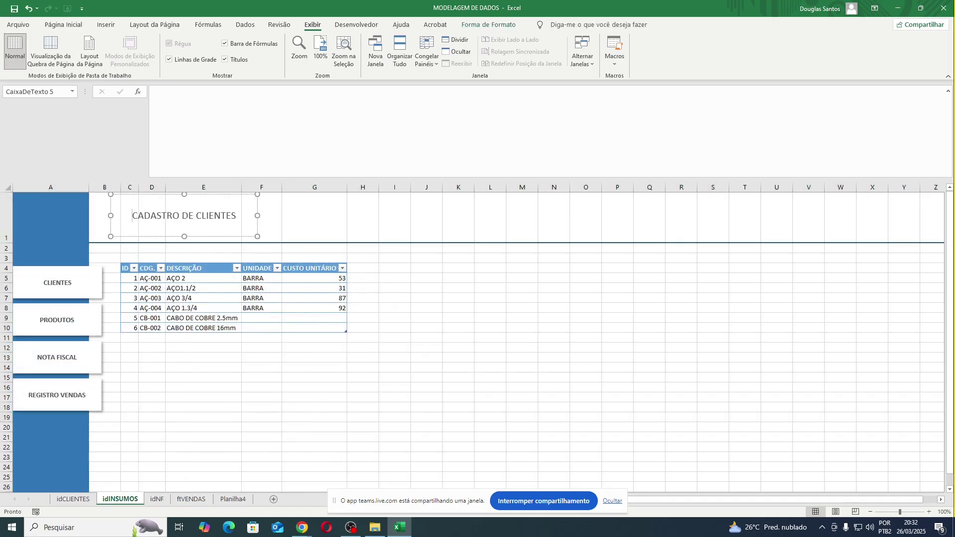
double_click(224, 216)
type("PRO")
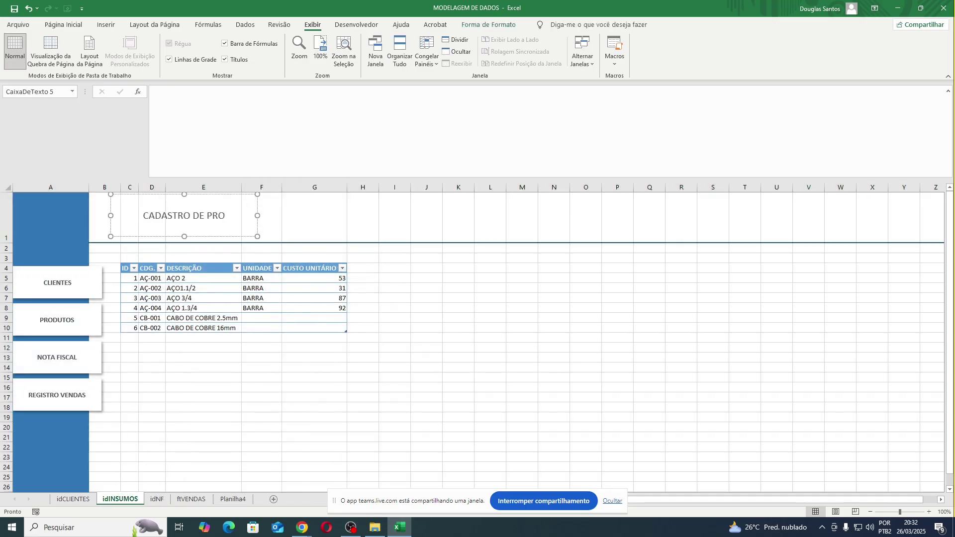
type("DUTOS")
left_click(142, 426)
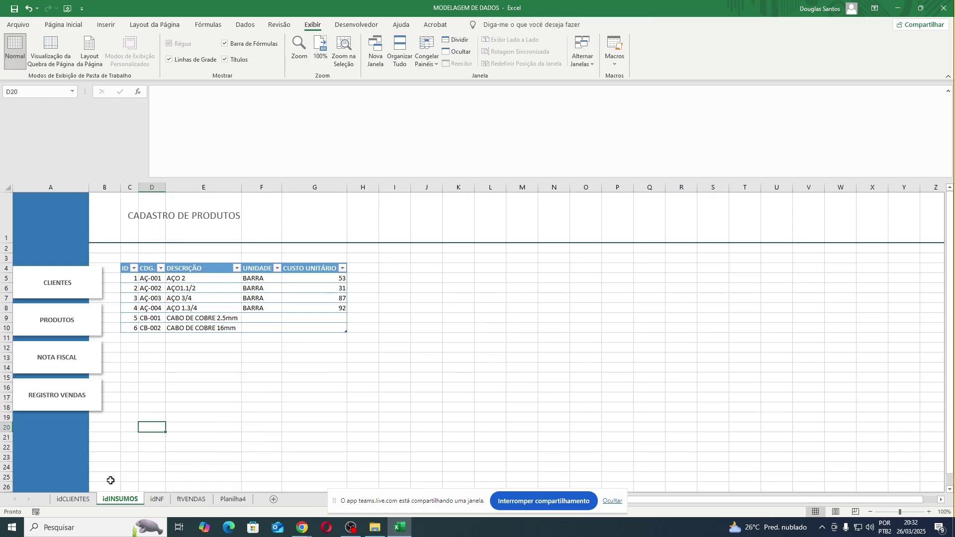
Hyperlink the PRODUTOS menu block on the idCLIENTES sheet to cell A1 of the idINSUMOS sheet in this document.
left_click(91, 498)
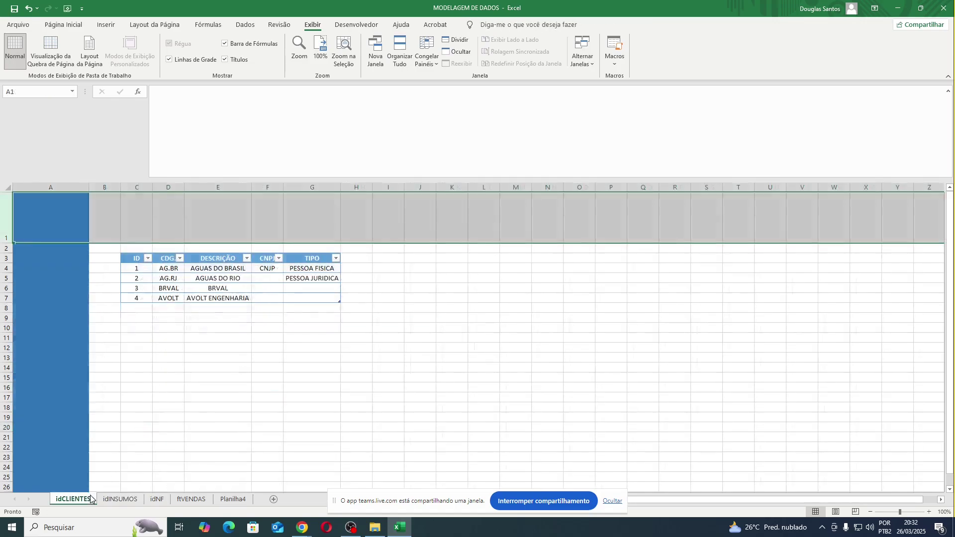
left_click(260, 414)
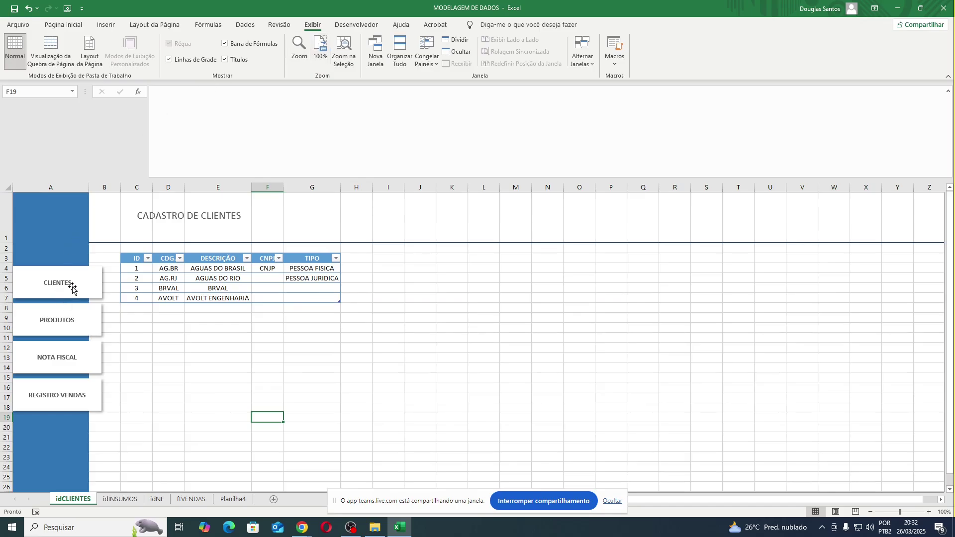
left_click(60, 326, "ctrl")
right_click(75, 309)
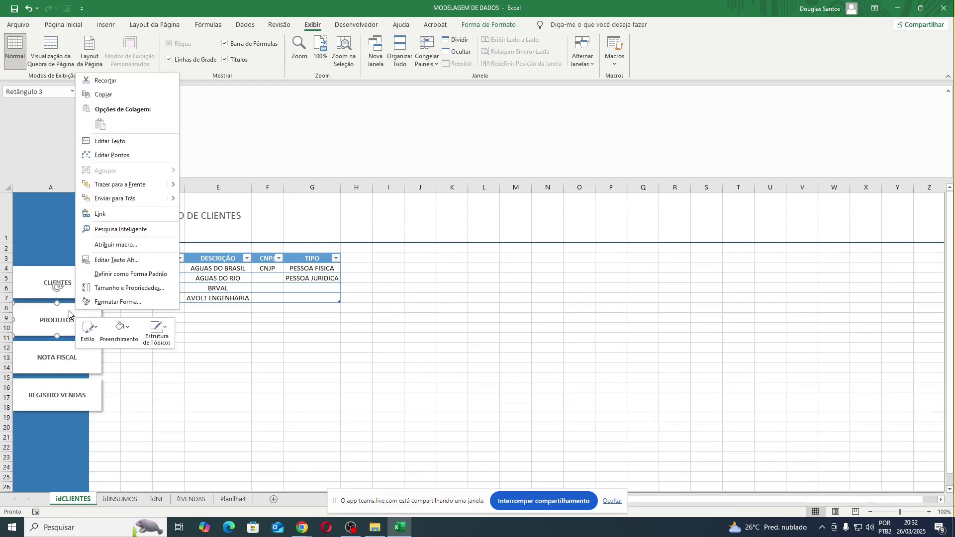
key("Escape")
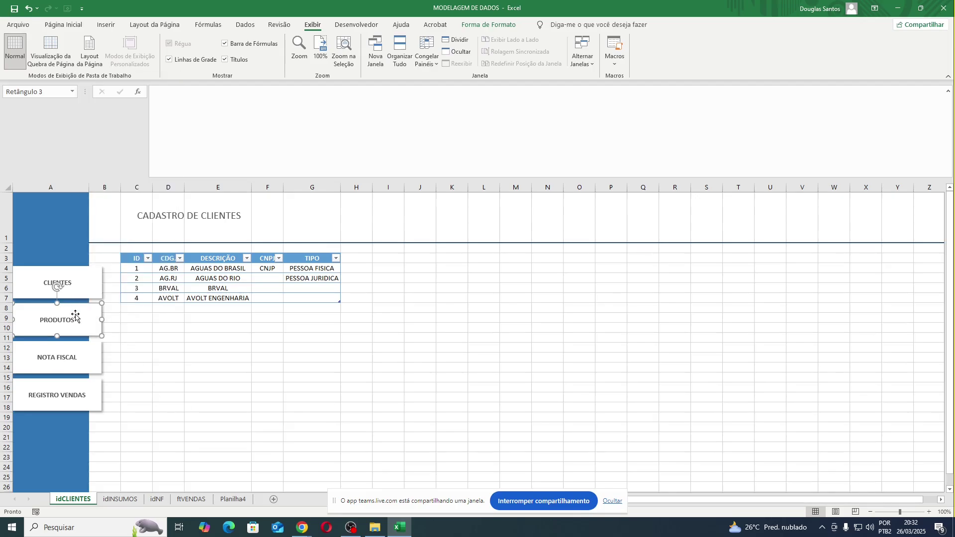
right_click(80, 314)
key("Escape")
key("ctrl+k")
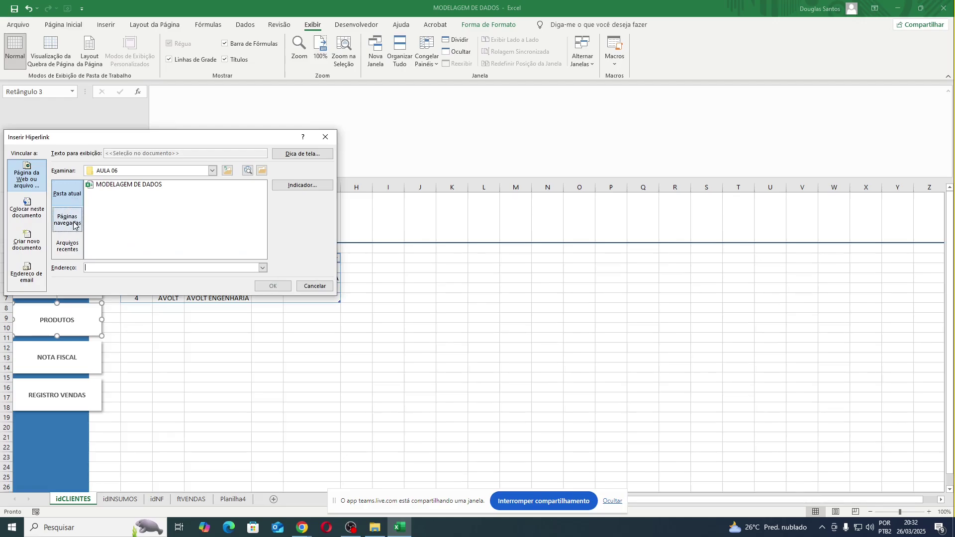
left_click(35, 213)
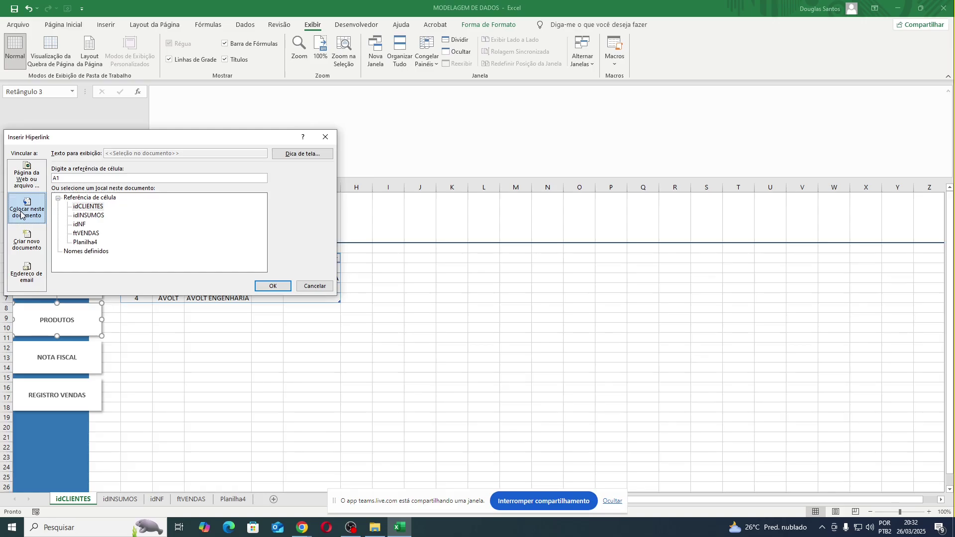
left_click_drag(146, 140, 317, 141)
left_click(263, 217)
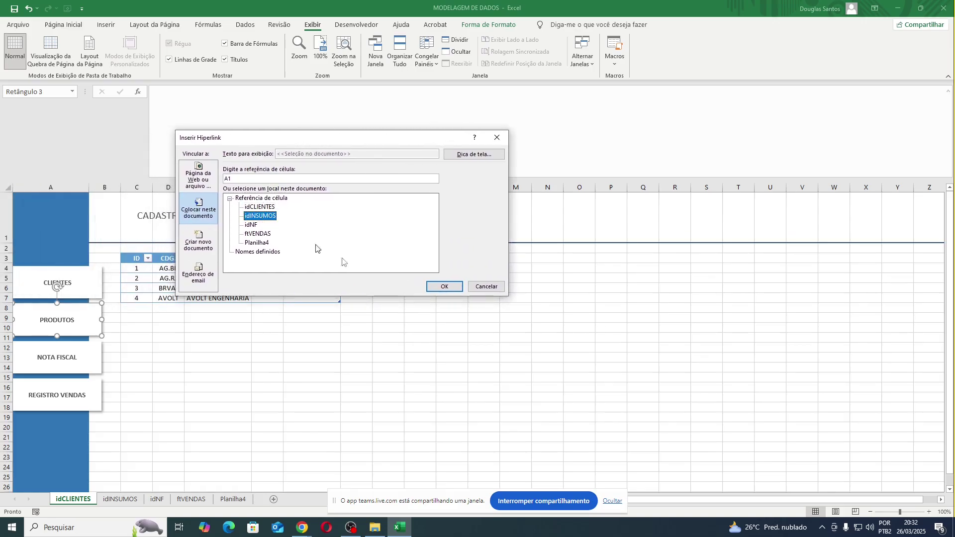
left_click(443, 287)
Hyperlink the NOTA FISCAL menu block to cell A1 of the idNF sheet.
left_click(62, 357)
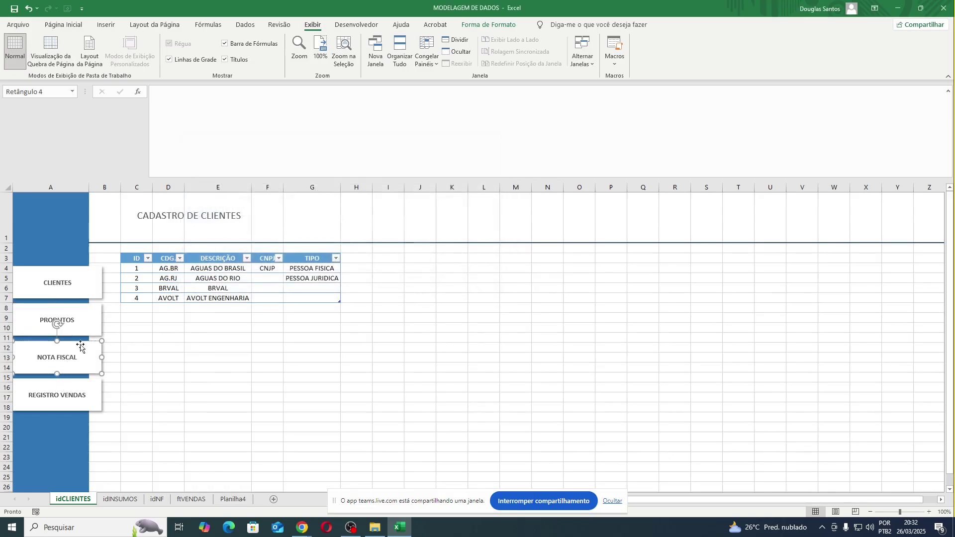
right_click(81, 346)
left_click(123, 248)
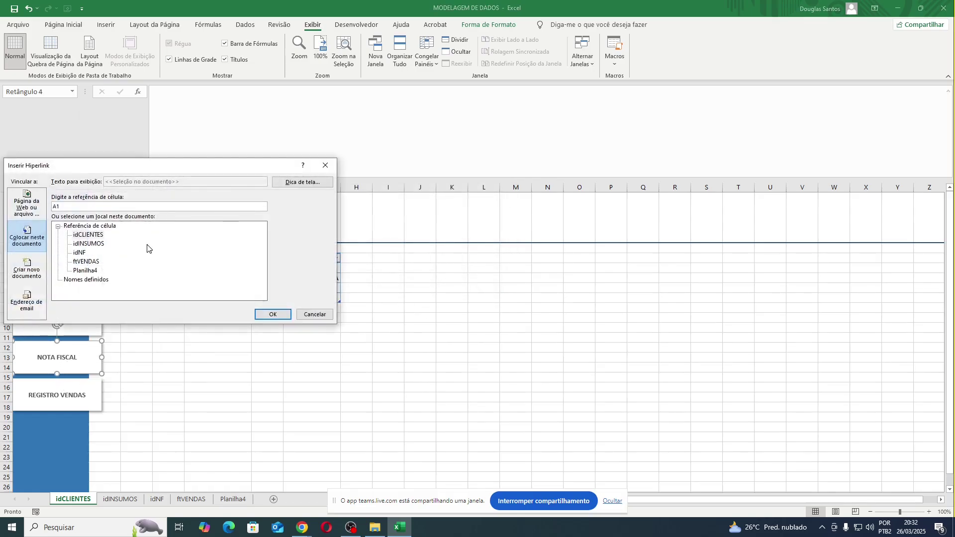
left_click(84, 252)
left_click_drag(237, 170, 483, 166)
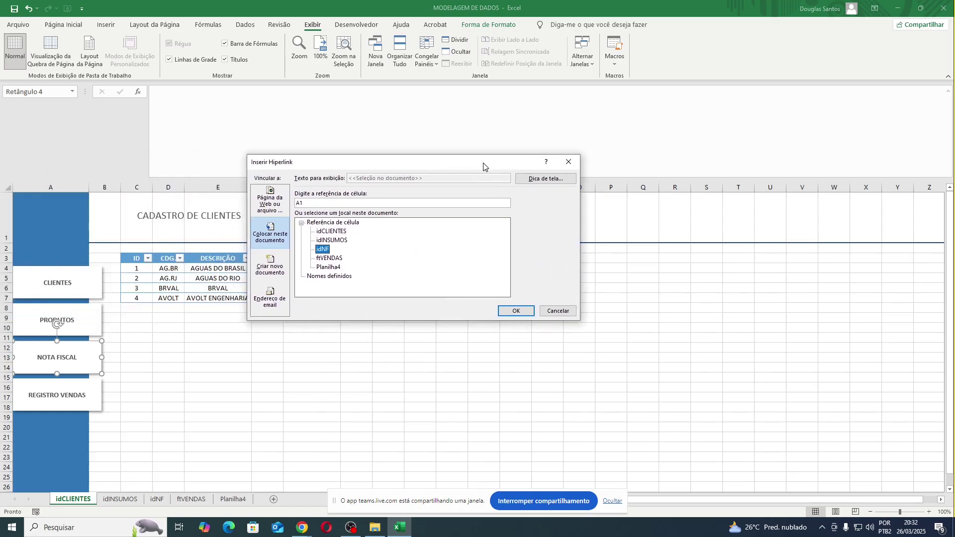
left_click(512, 311)
Hyperlink the REGISTRO VENDAS menu block to cell A1 of the ftVENDAS sheet.
right_click(56, 392)
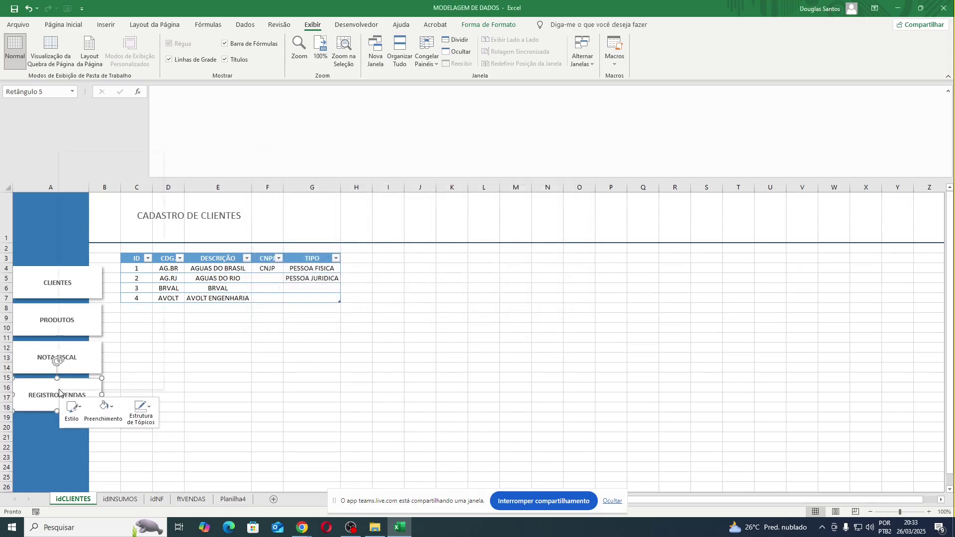
left_click(90, 293)
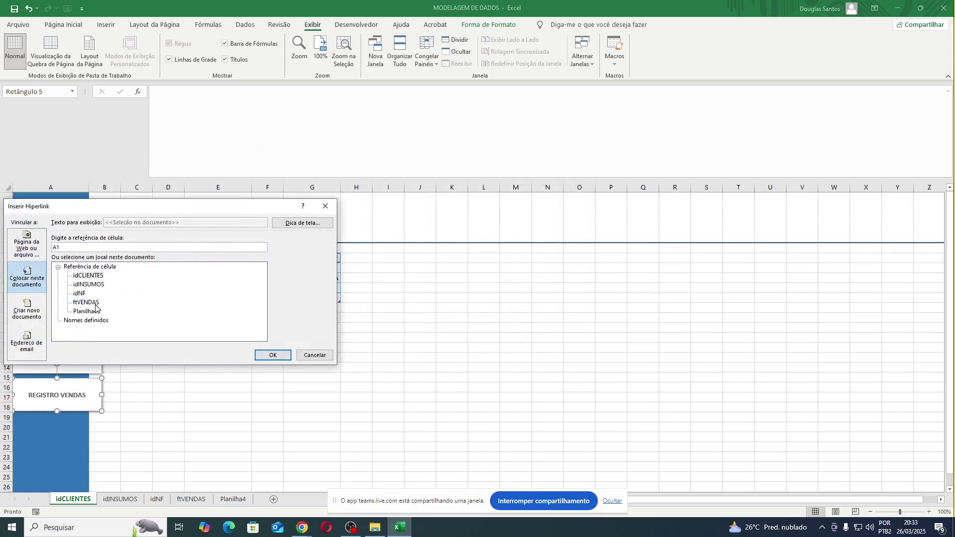
left_click(88, 303)
left_click(273, 355)
left_click(311, 397)
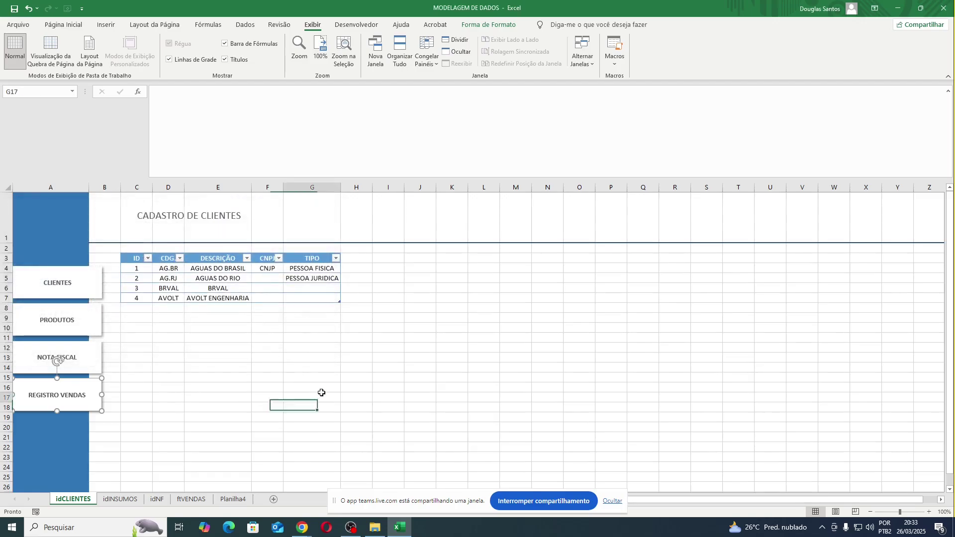
Hide the formula bar, the row and column headings and the gridlines on the idCLIENTES sheet.
left_click(226, 43)
left_click(225, 60)
left_click(169, 59)
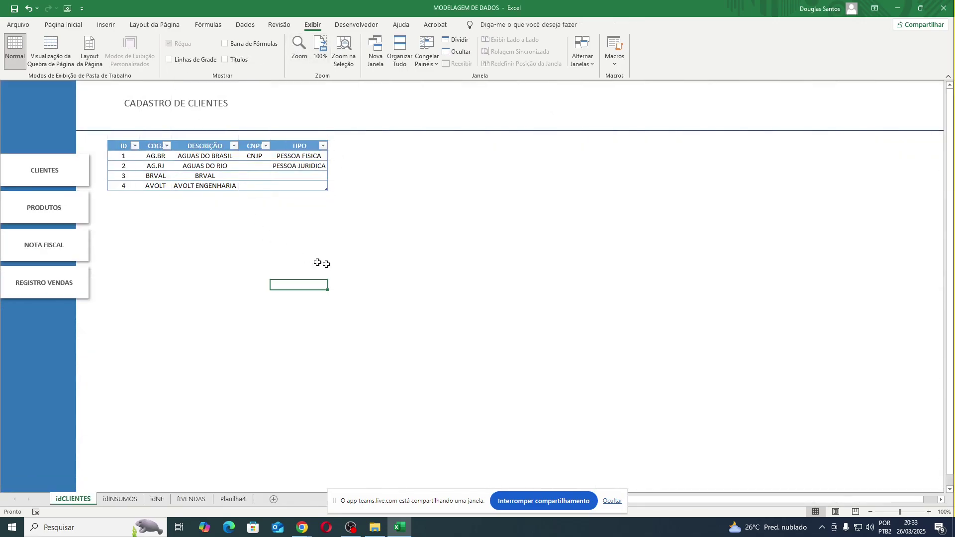
left_click(341, 264)
left_click(407, 313)
Follow the PRODUTOS link to the idINSUMOS sheet and delete its four unlinked menu blocks.
left_click(53, 207)
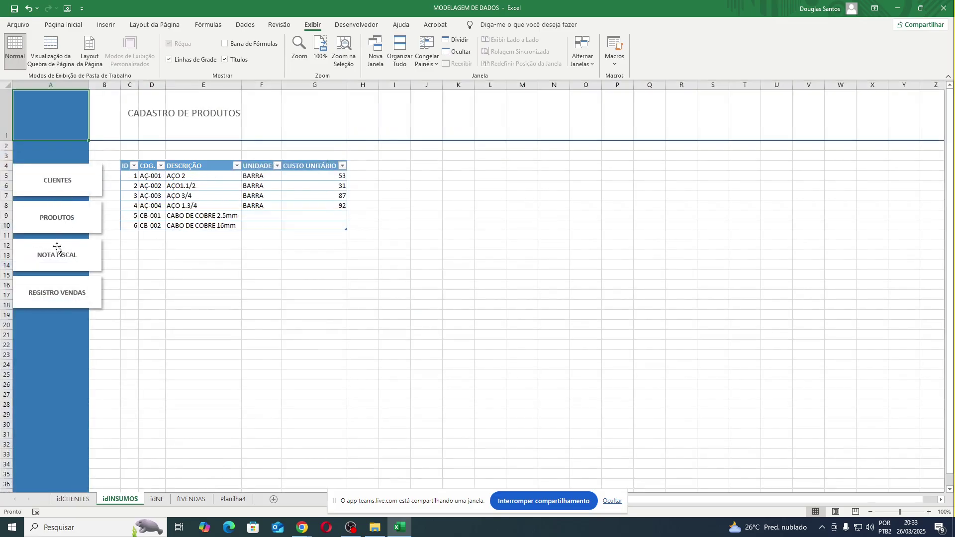
left_click(91, 181, "ctrl")
left_click(85, 215, "ctrl")
left_click(82, 247, "ctrl")
left_click(81, 301, "ctrl")
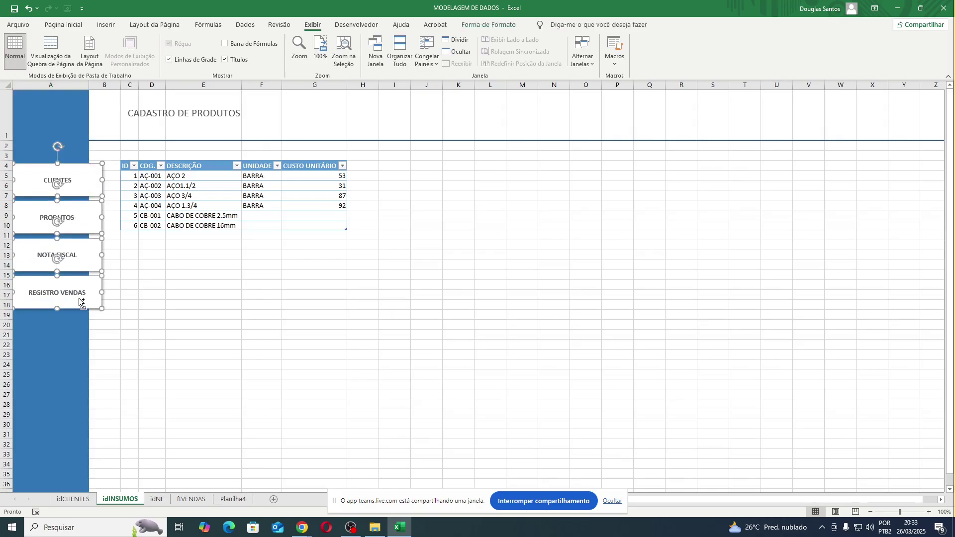
key("Delete")
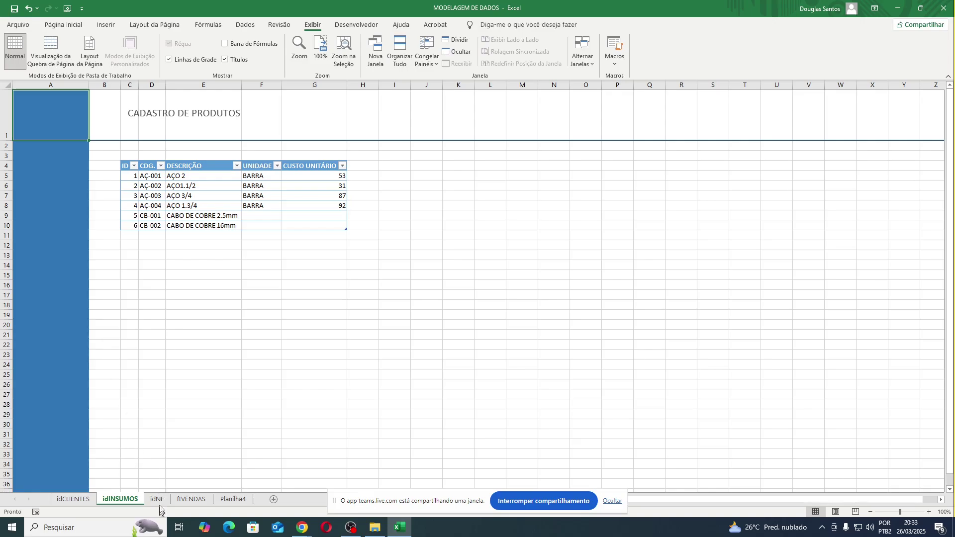
Delete the four unlinked menu blocks from the idNF sheet.
left_click(158, 498)
left_click(88, 192, "ctrl")
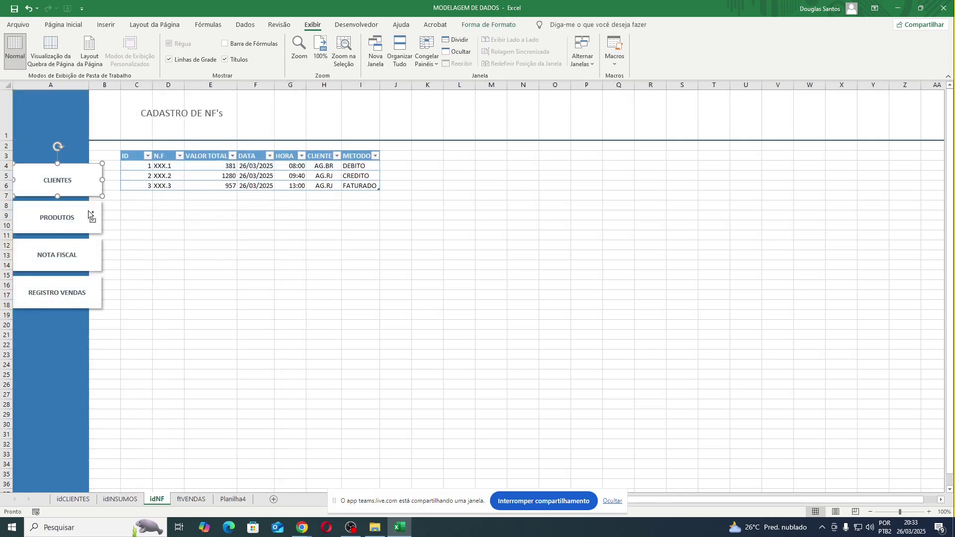
left_click(88, 214, "ctrl")
left_click(89, 253, "ctrl")
left_click(92, 289, "ctrl")
key("Delete")
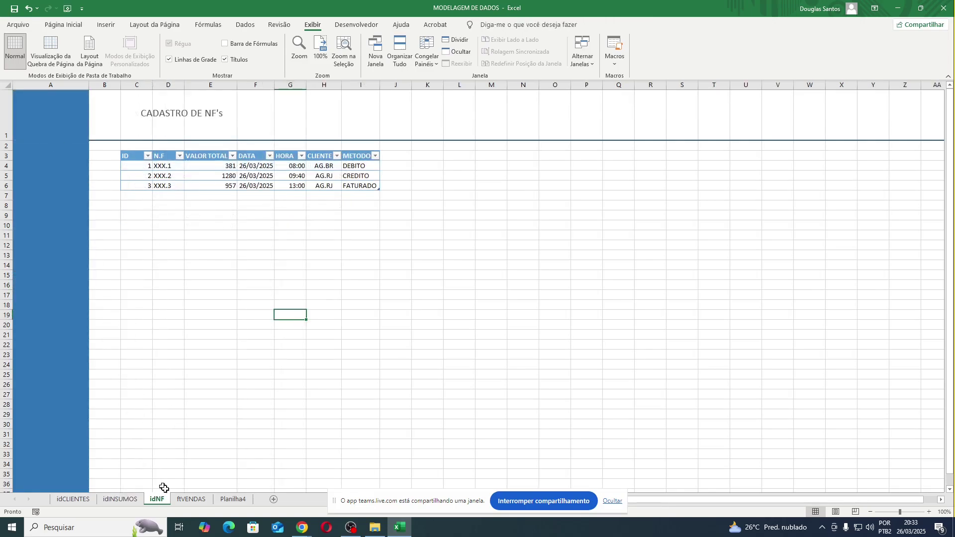
Delete the four unlinked menu blocks from the ftVENDAS sheet.
left_click(191, 499)
left_click(82, 181)
left_click(88, 222, "ctrl")
left_click(89, 256, "ctrl")
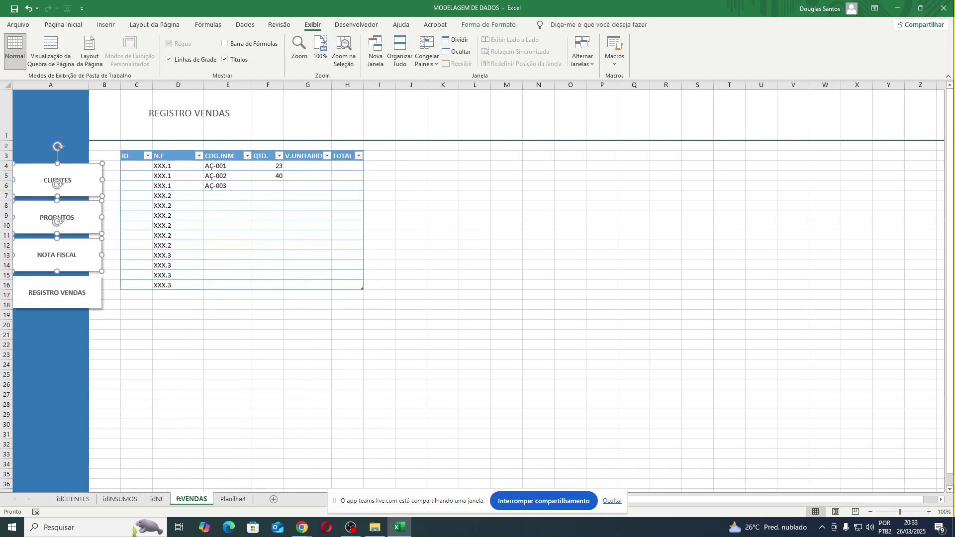
left_click(90, 298, "ctrl")
key("Delete")
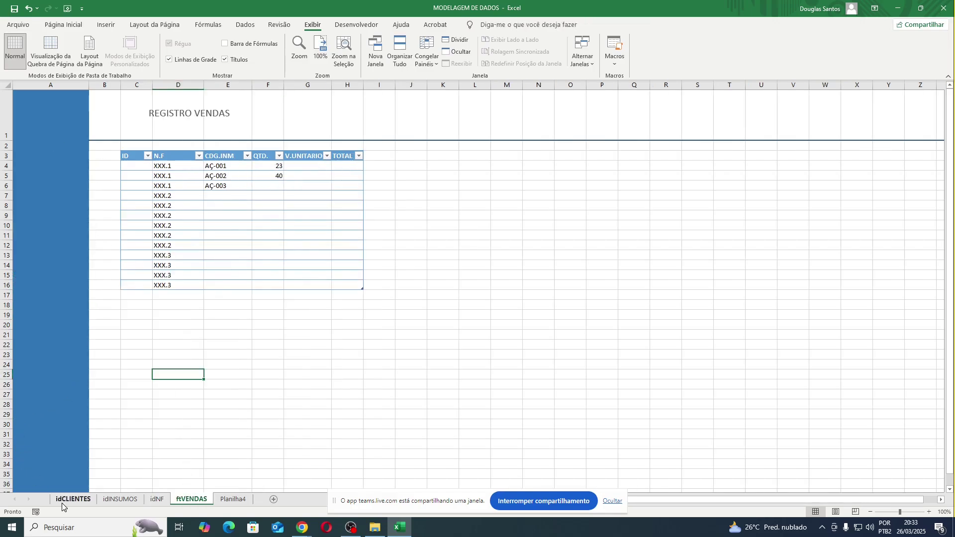
Show the formula bar, the row and column headings and the gridlines again on the idCLIENTES sheet.
left_click(72, 499)
left_click(225, 44)
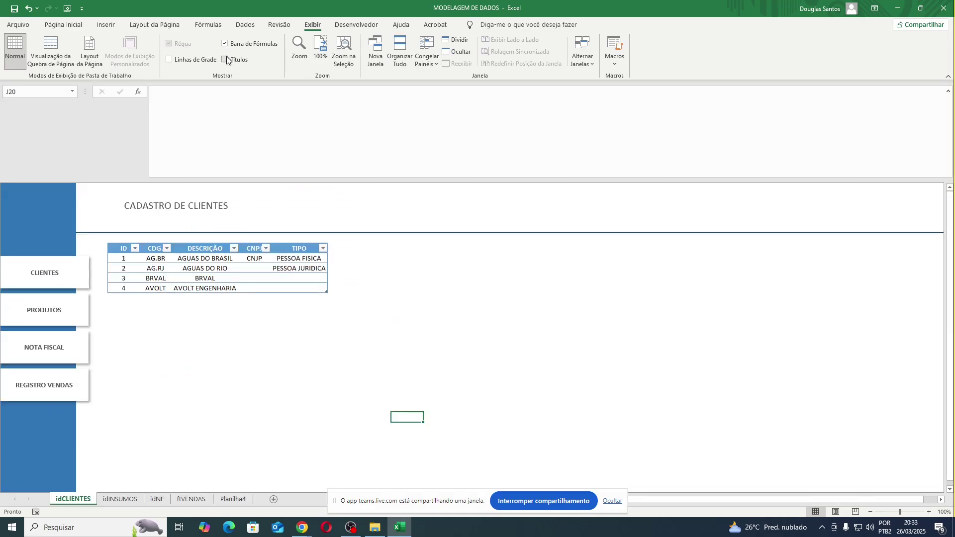
left_click(225, 59)
left_click(192, 59)
Copy column A with its linked menu blocks from idCLIENTES and paste it over column A of idINSUMOS and idNF.
left_click(75, 184)
key("ctrl+c")
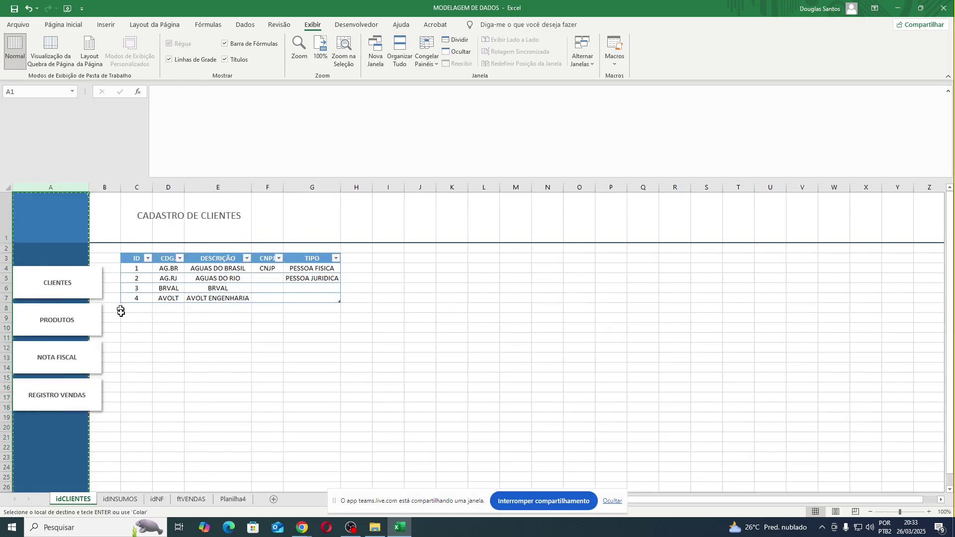
left_click(120, 499)
left_click(51, 188)
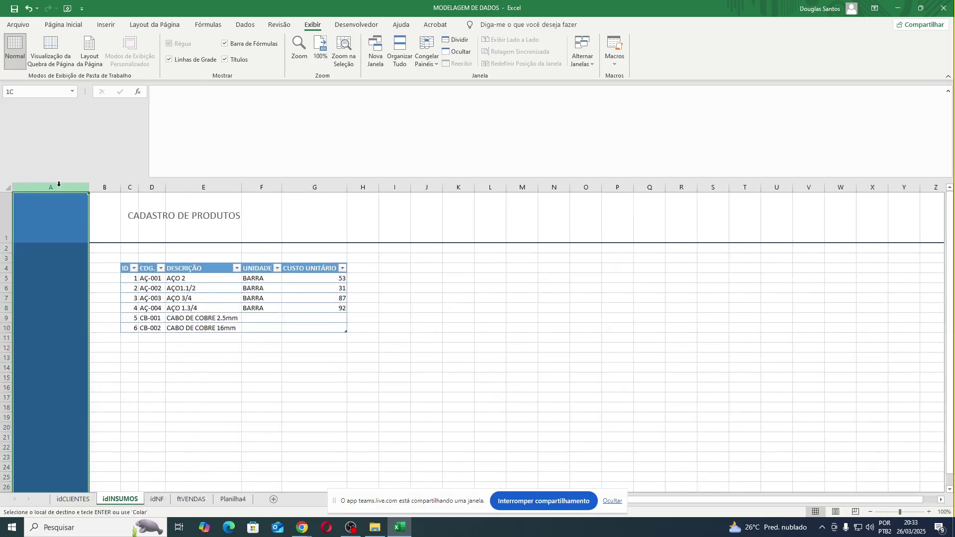
key("ctrl+v")
left_click(157, 498)
left_click(51, 188)
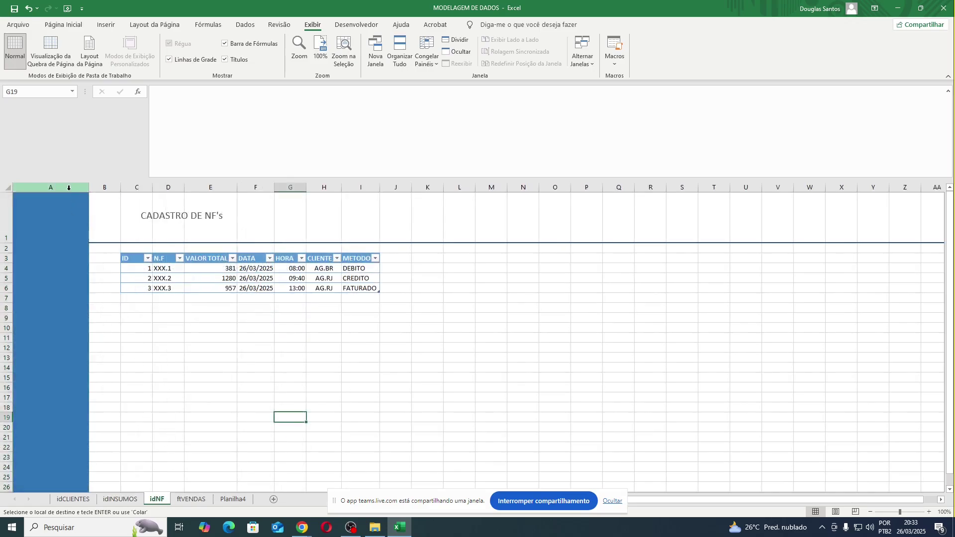
key("ctrl+v")
Paste the copied menu column over column A of ftVENDAS and hide the formula bar, headings and gridlines there.
left_click(193, 499)
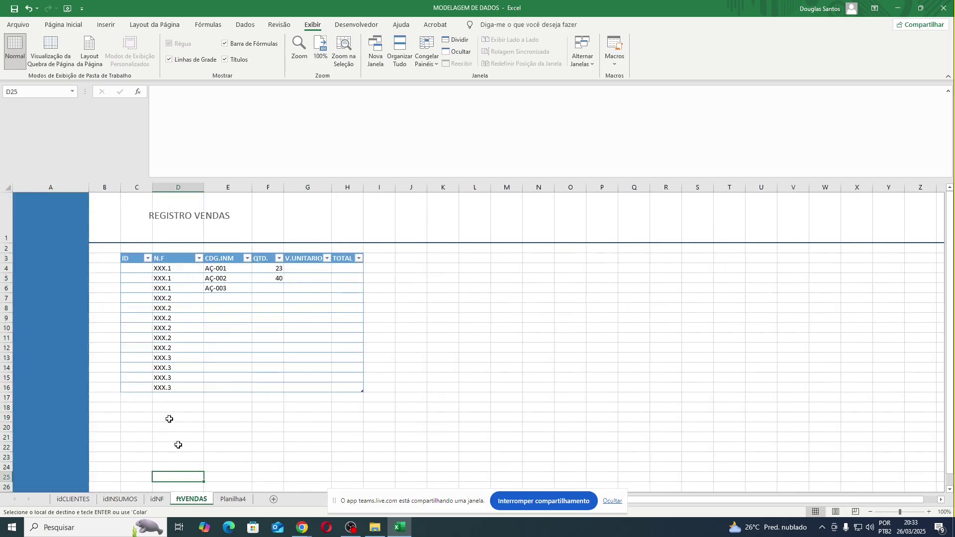
left_click(52, 187)
key("ctrl+v")
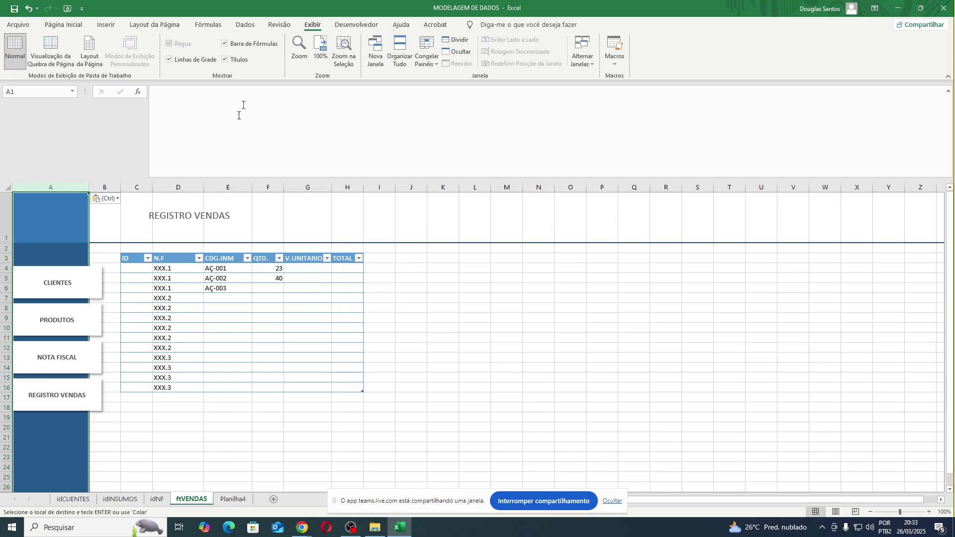
left_click(250, 45)
left_click(227, 59)
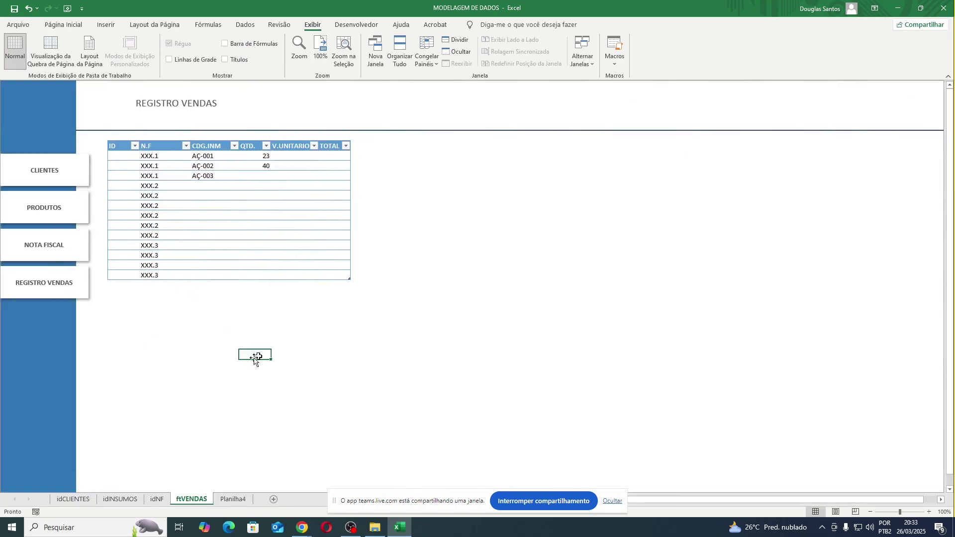
Give the CLIENTES menu block on the idCLIENTES sheet a dark grey fill and white text.
left_click(75, 499)
left_click(199, 264)
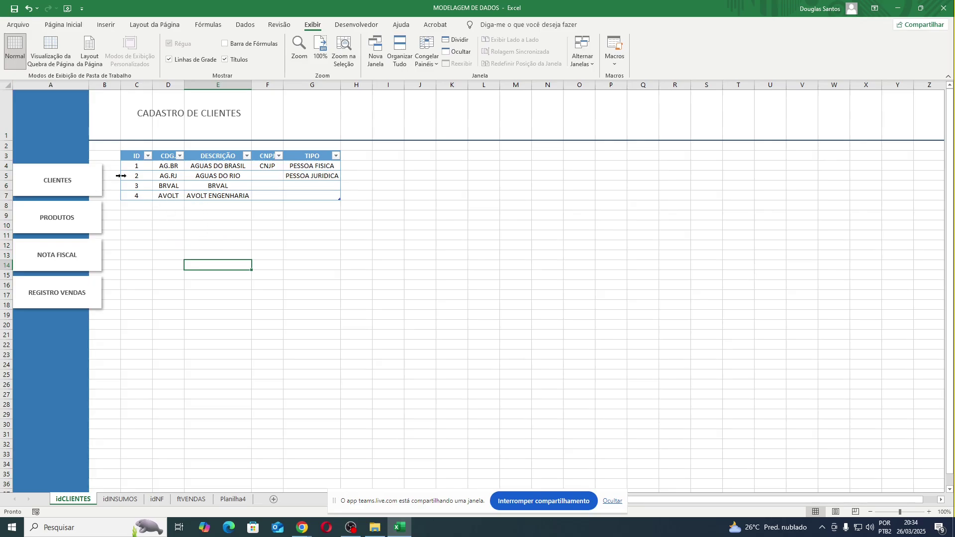
left_click(59, 180, "ctrl")
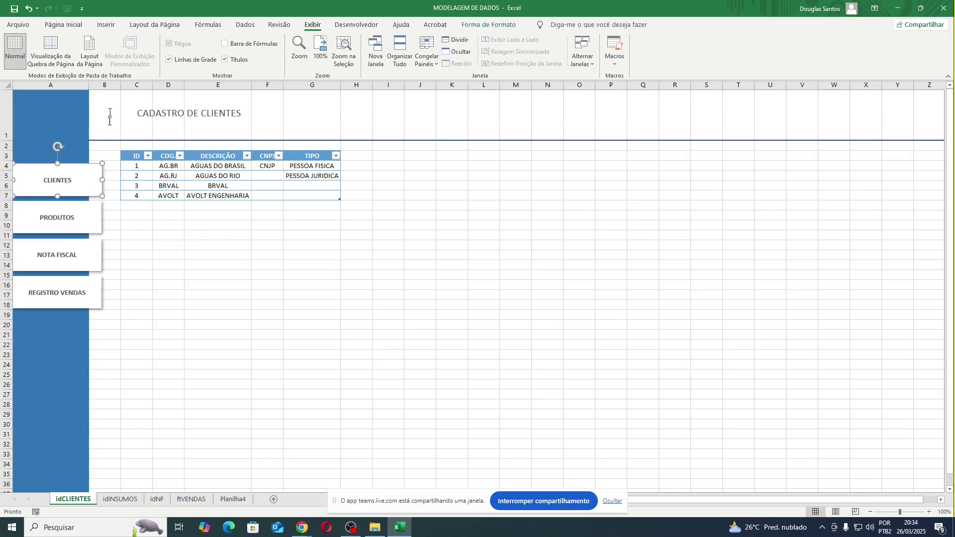
left_click(63, 24)
left_click(187, 60)
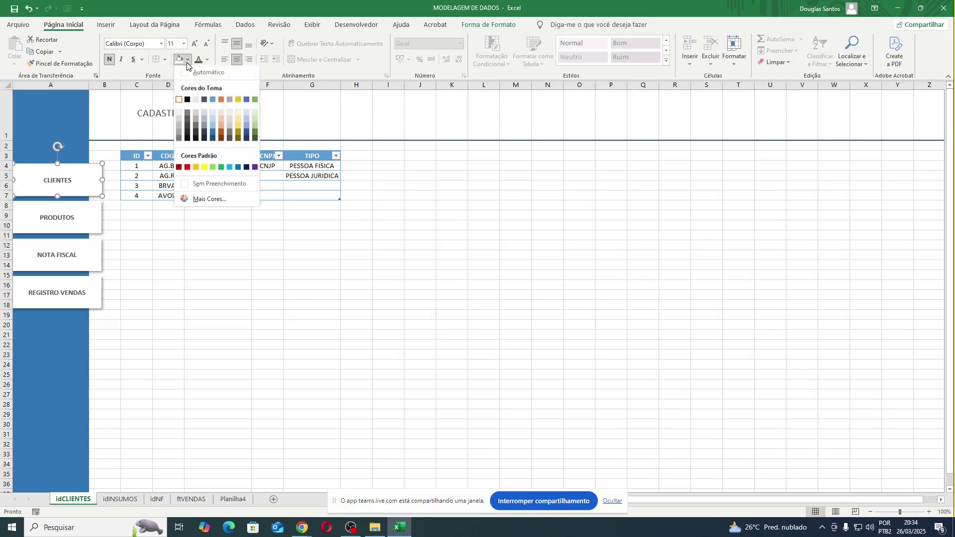
left_click(187, 127)
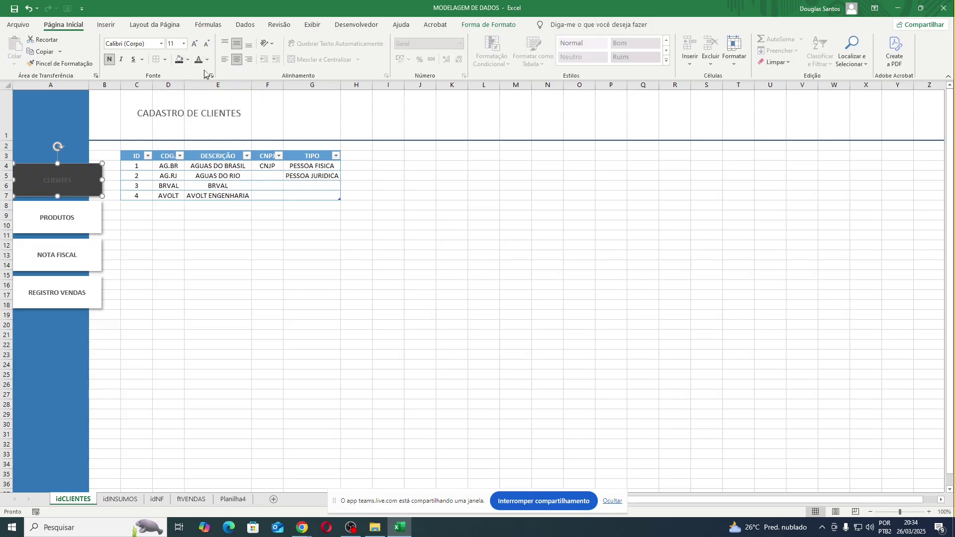
left_click(187, 60)
left_click(187, 127)
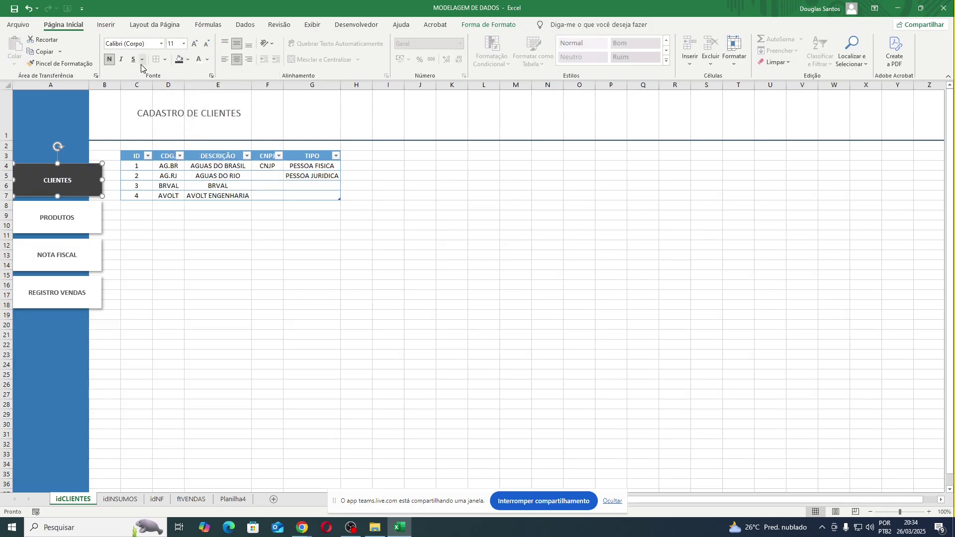
left_click(216, 253)
Apply the dark grey fill and white text to the PRODUTOS menu block on the idINSUMOS sheet.
left_click(120, 499)
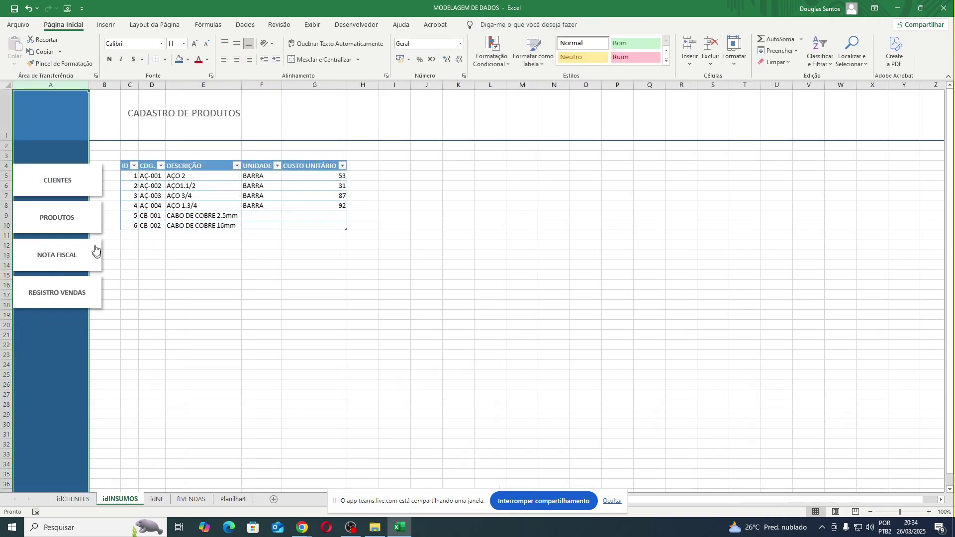
right_click(98, 221)
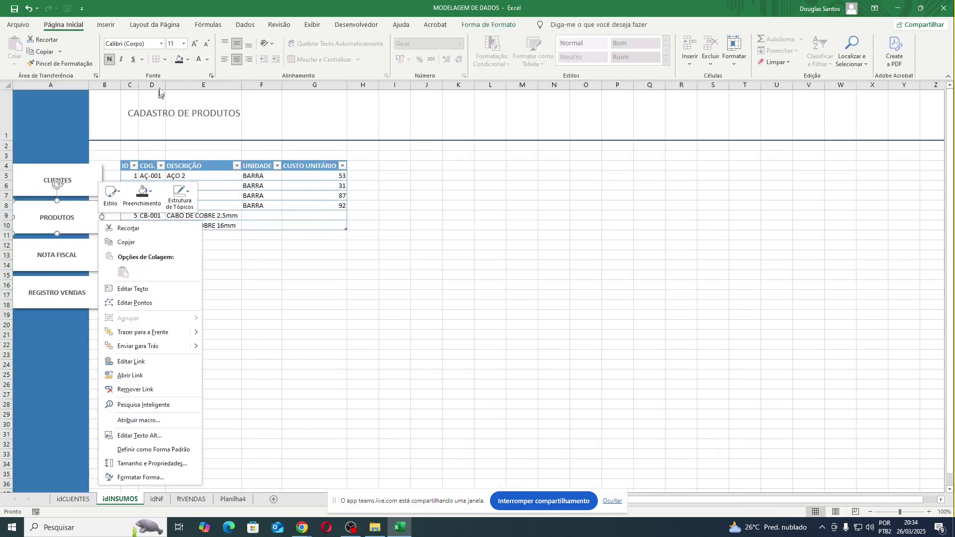
left_click(198, 335)
left_click(197, 336)
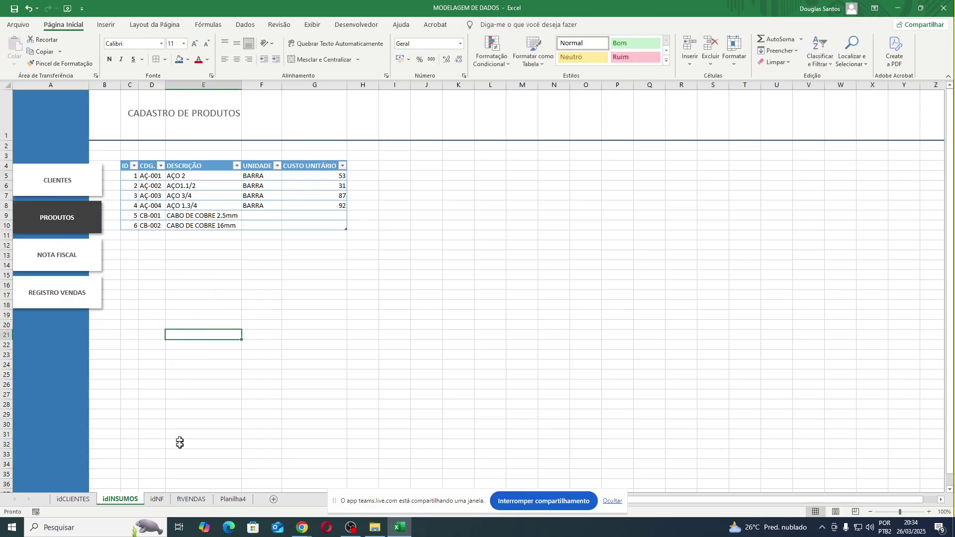
Apply the dark grey fill and white text to the NOTA FISCAL menu block on the idNF sheet.
left_click(157, 500)
left_click(83, 256)
right_click(83, 256)
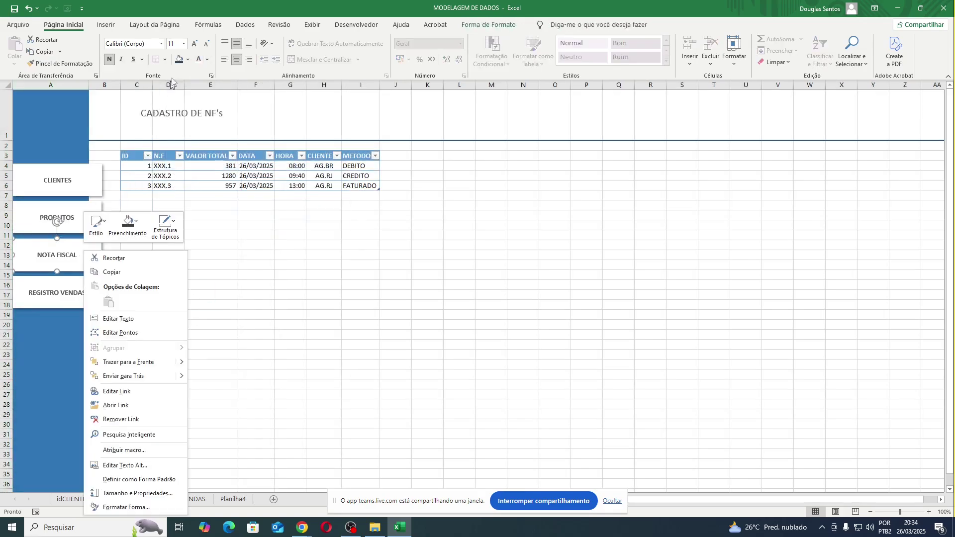
left_click(179, 59)
left_click(198, 60)
left_click(226, 322)
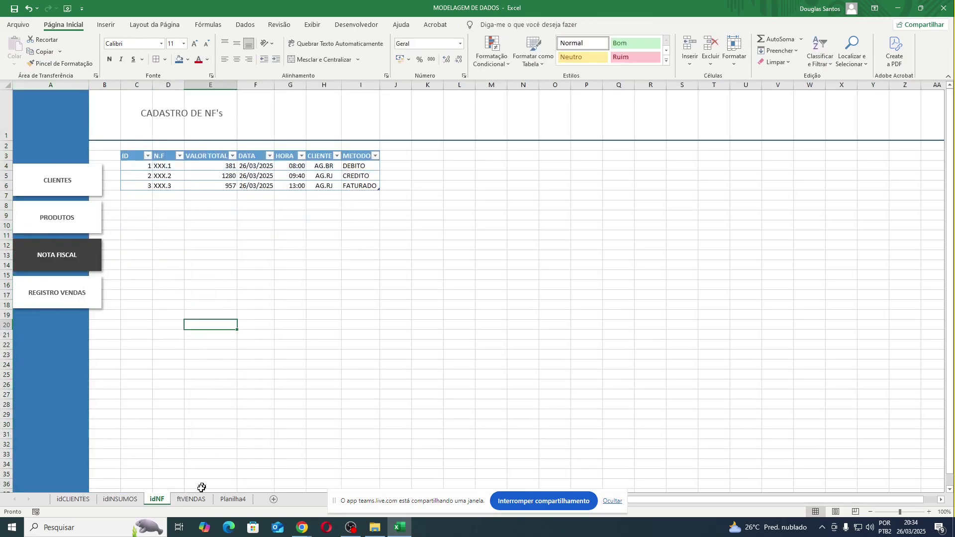
Apply the dark grey fill and white text to the REGISTRO VENDAS menu block on the ftVENDAS sheet.
left_click(191, 500)
left_click(73, 291)
right_click(73, 291)
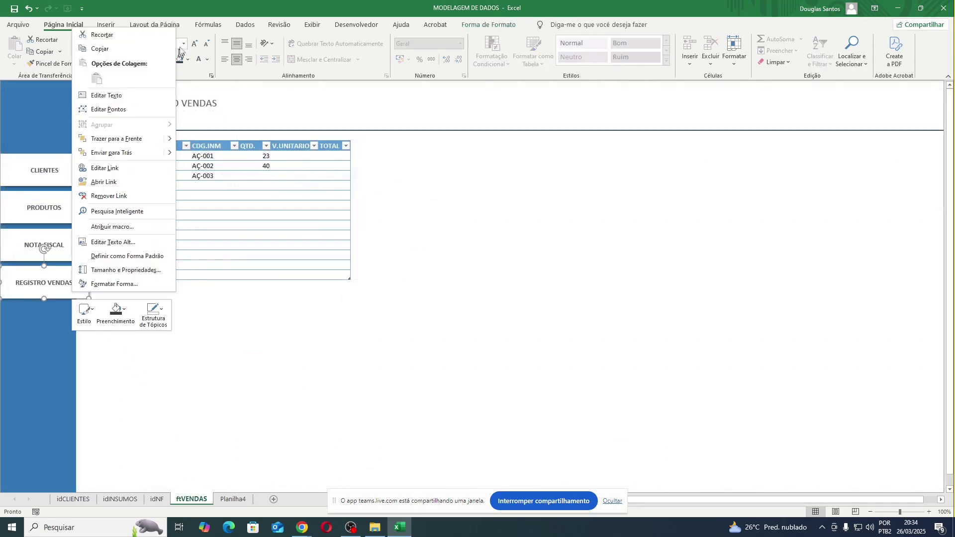
left_click(179, 59)
left_click(198, 60)
left_click(264, 394)
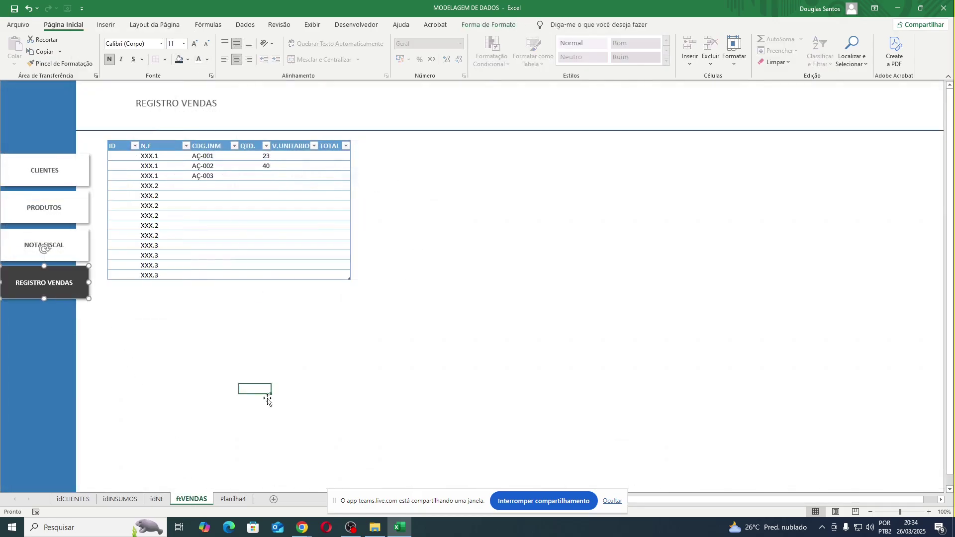
Test the side menu links by navigating between the product, invoice and sales sheets, ending on ftVENDAS.
left_click(61, 175)
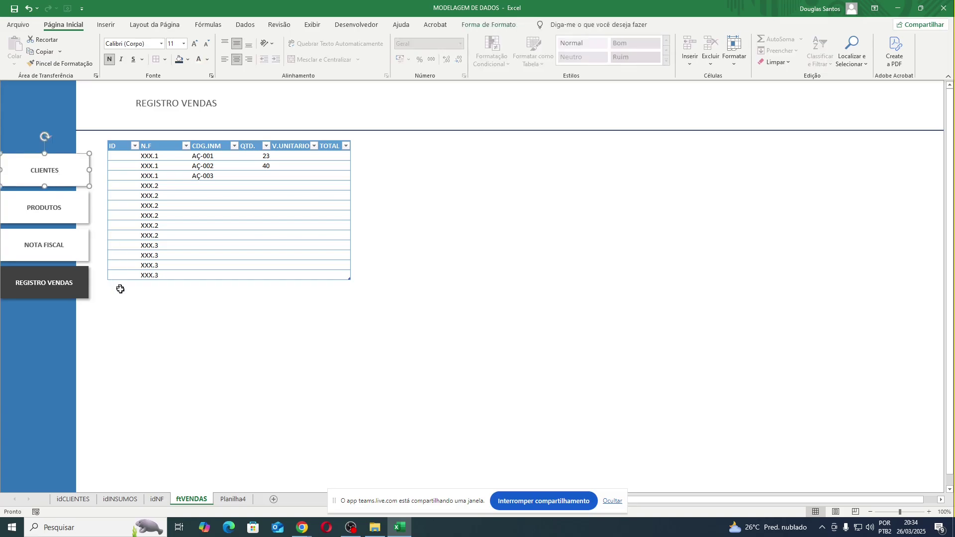
left_click(130, 331)
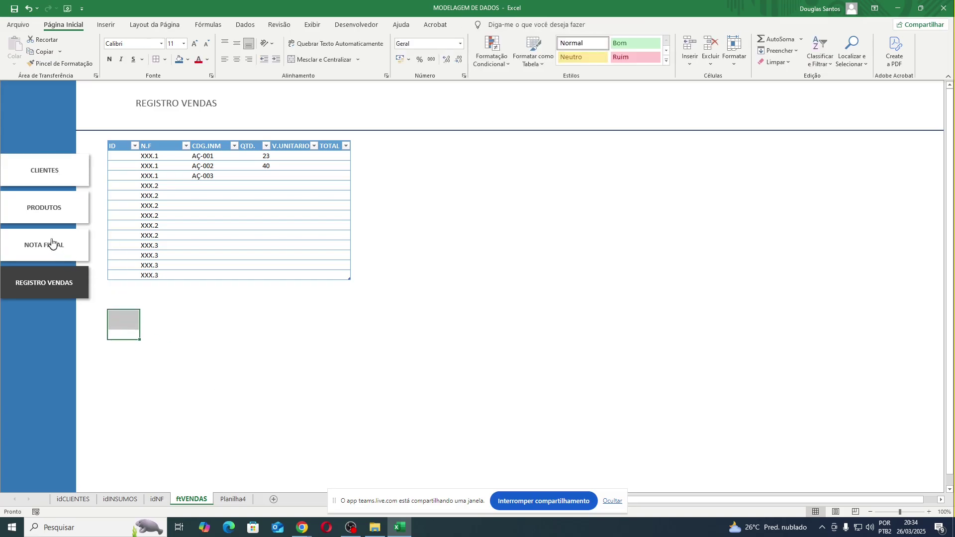
left_click(43, 171)
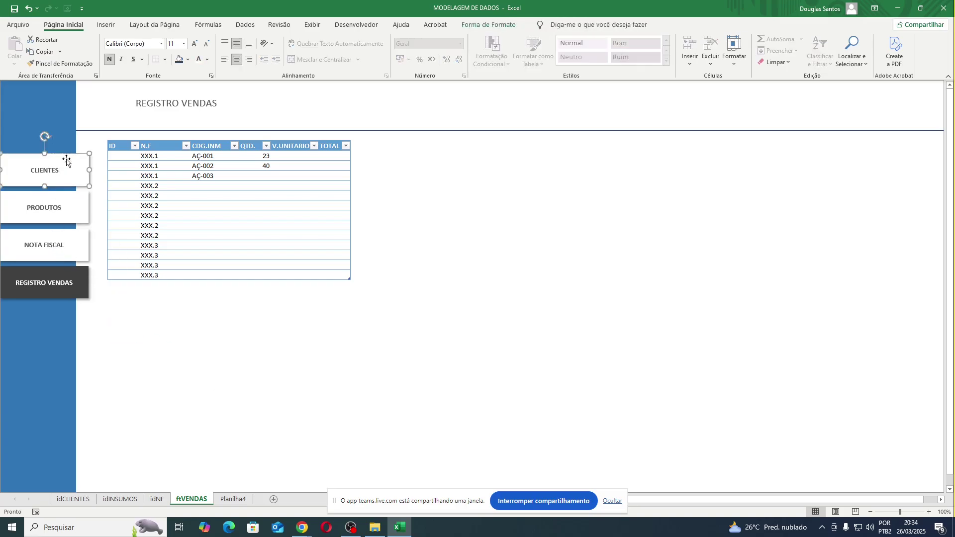
left_click(181, 376)
left_click(59, 210)
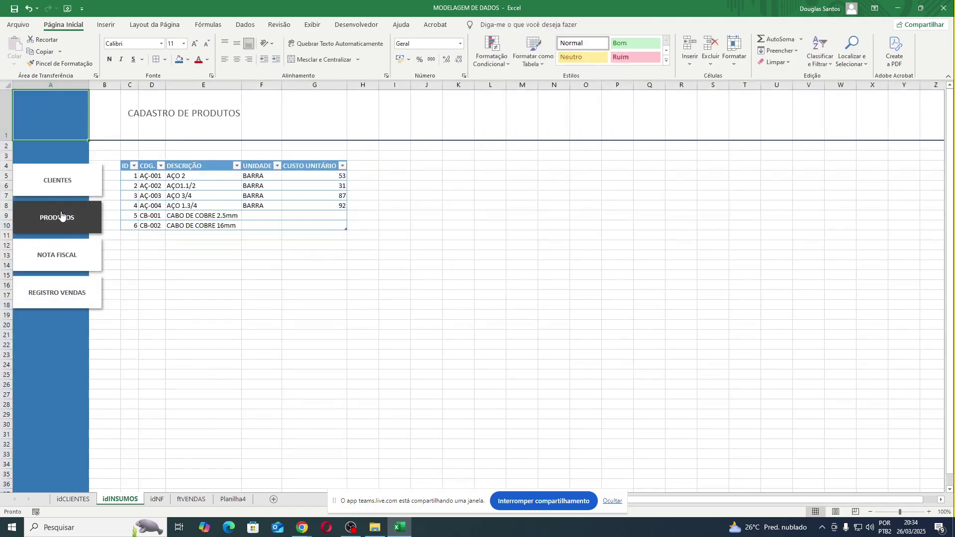
left_click(64, 251)
left_click(64, 291)
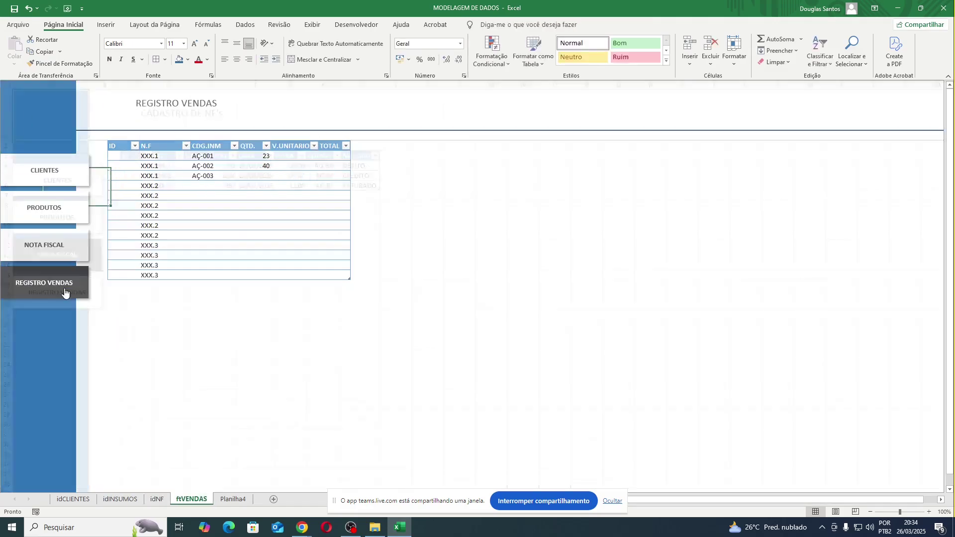
left_click(60, 251)
left_click(63, 224)
left_click(62, 256)
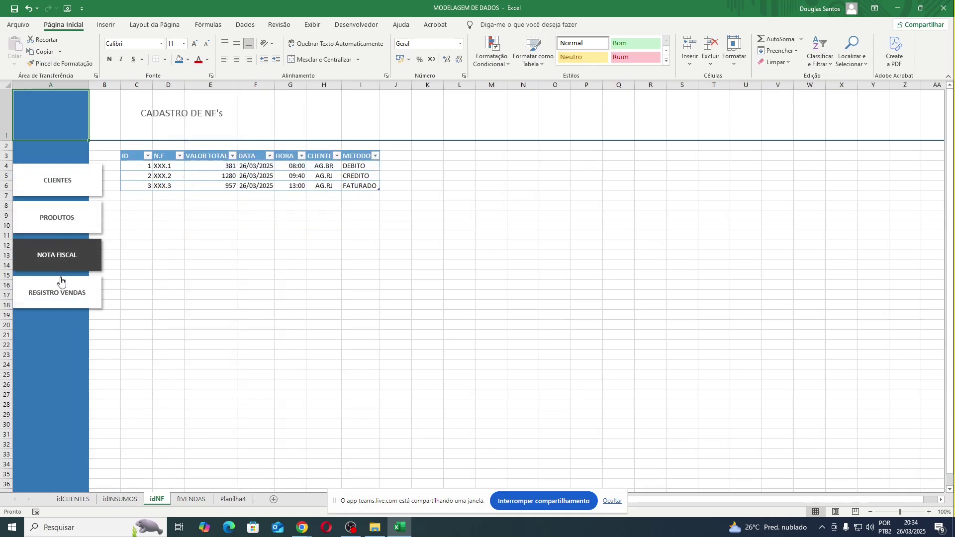
left_click(62, 291)
Show the headings, formula bar and gridlines on the ftVENDAS sheet, and hide all three again.
left_click(312, 25)
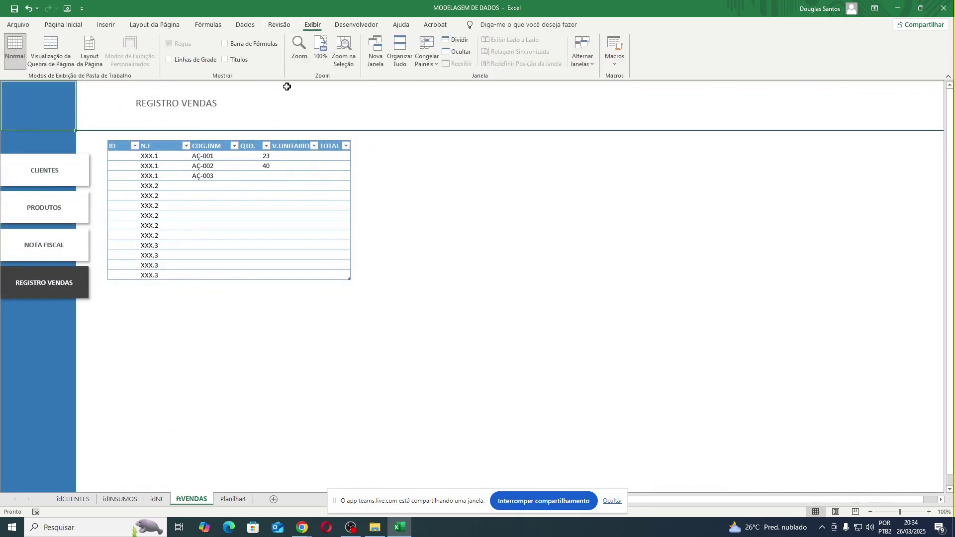
left_click(232, 59)
left_click(226, 44)
left_click(177, 57)
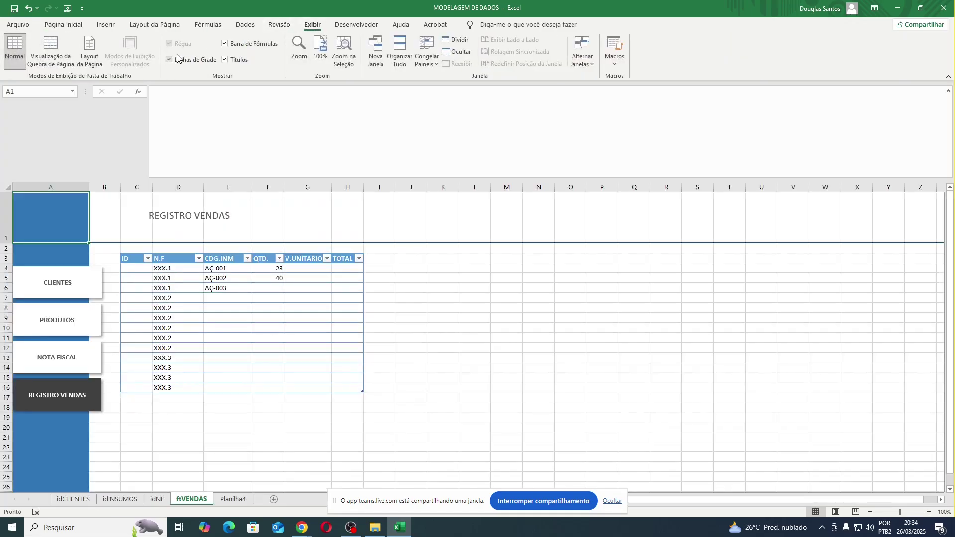
left_click(177, 59)
left_click(225, 59)
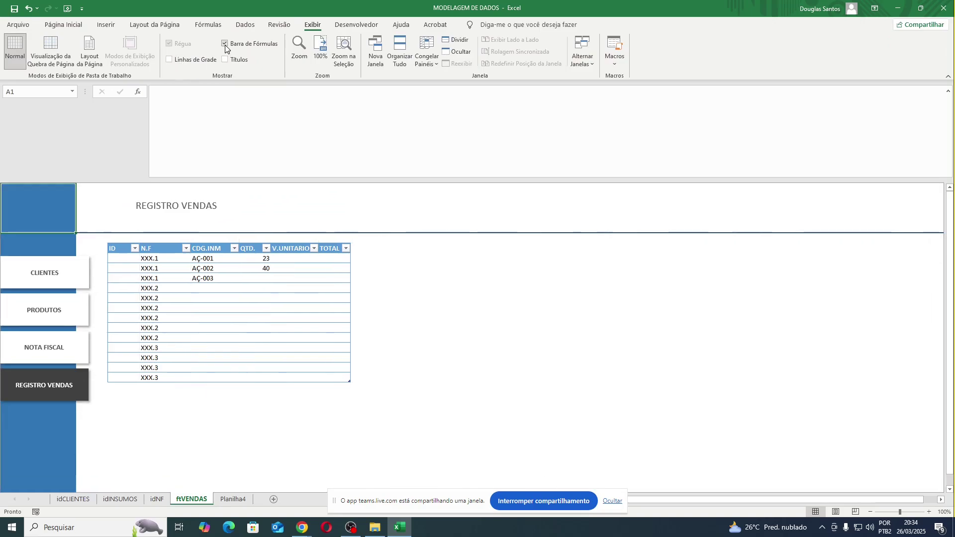
left_click(225, 44)
left_click(455, 252)
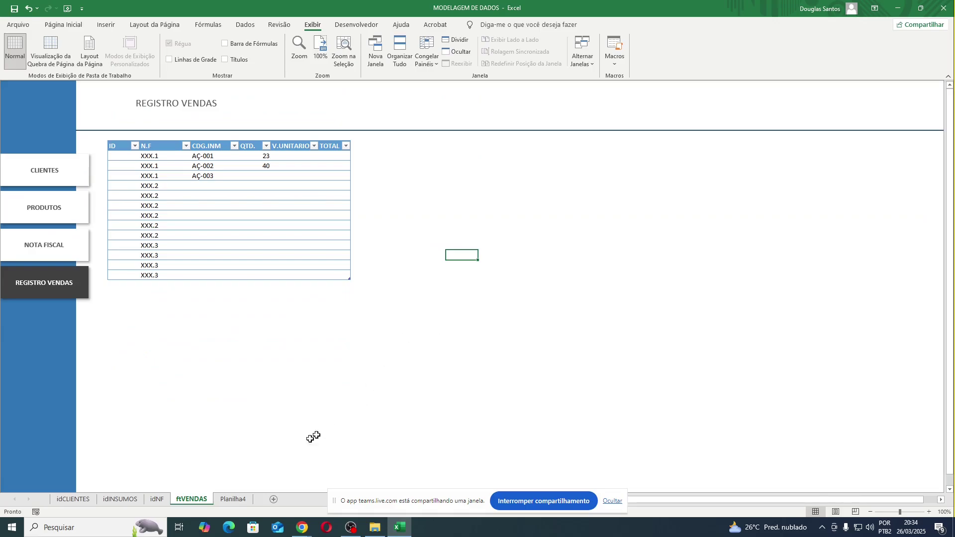
Hide the row and column headings and the gridlines on the idCLIENTES sheet.
left_click(73, 499)
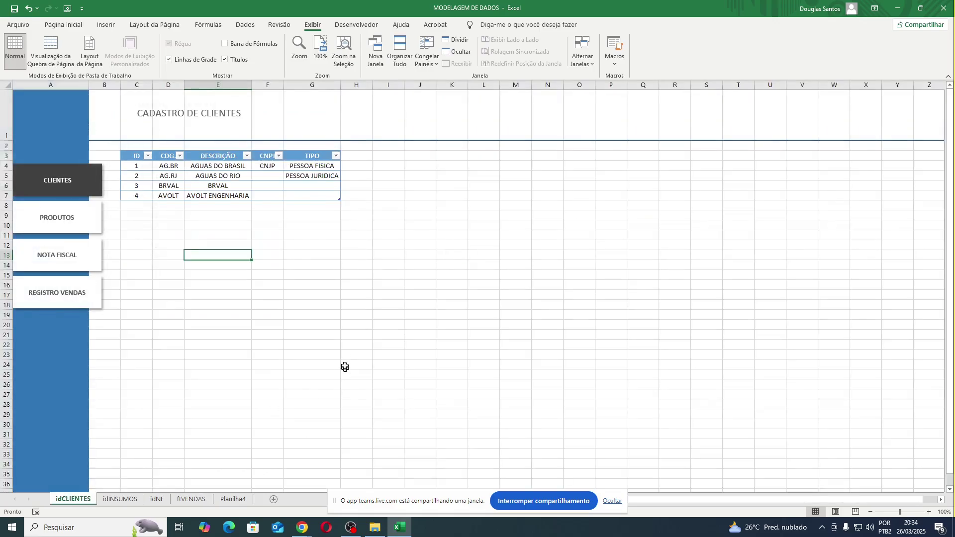
left_click(365, 355)
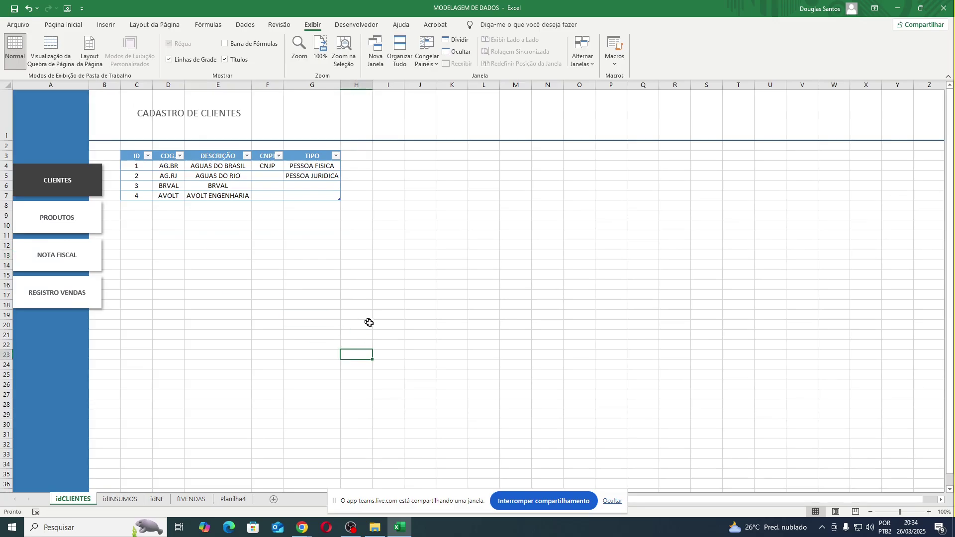
left_click(226, 59)
left_click(180, 59)
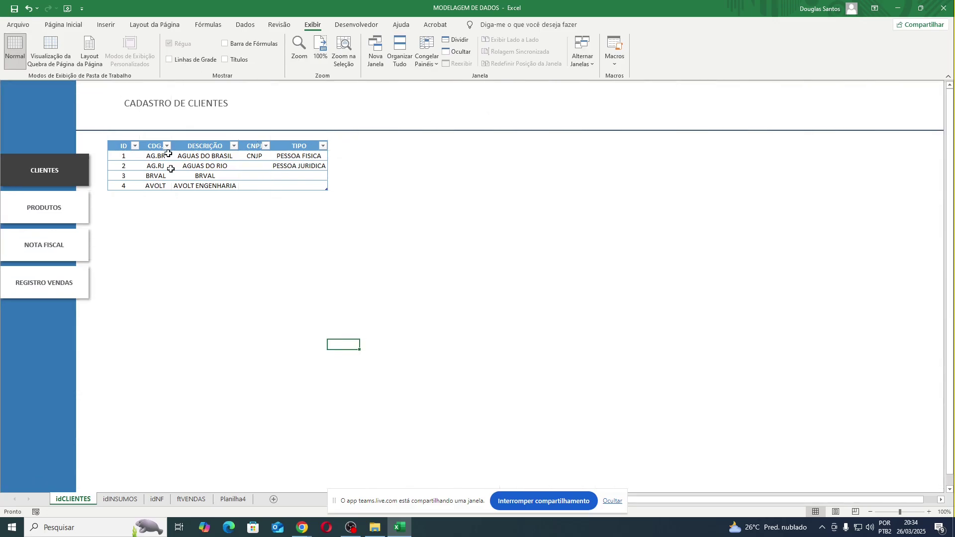
left_click(401, 195)
Look over the idNF, idINSUMOS and idCLIENTES sheets to compare their headings and gridlines display.
left_click(126, 500)
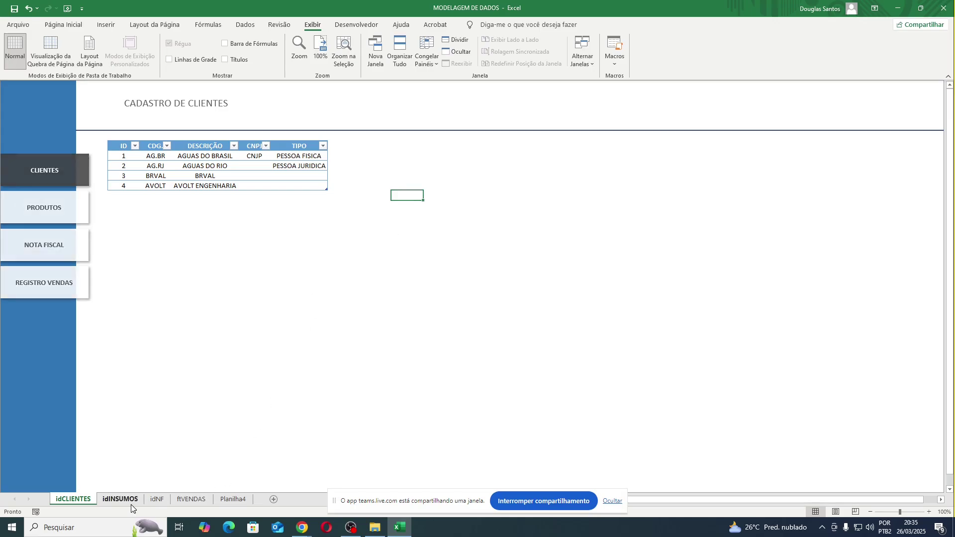
left_click(159, 504)
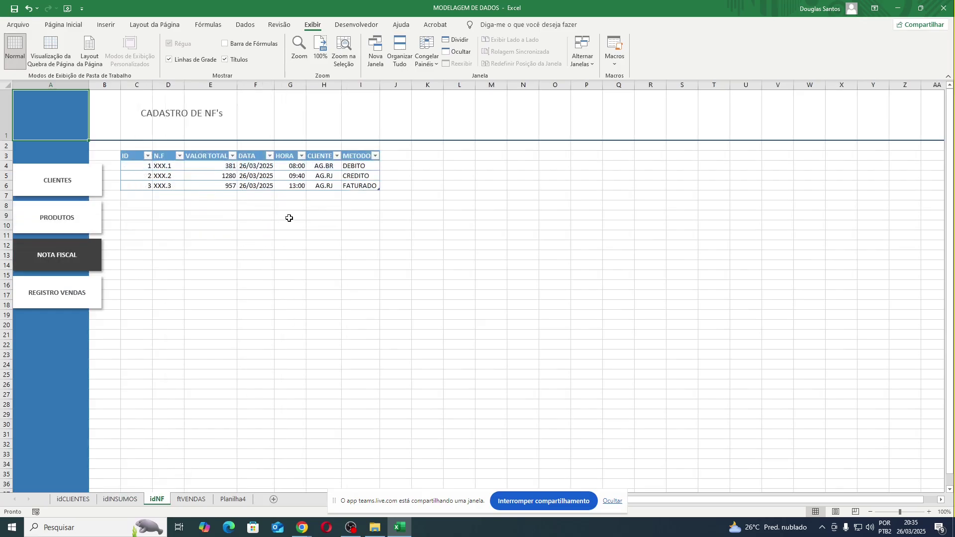
left_click(288, 216)
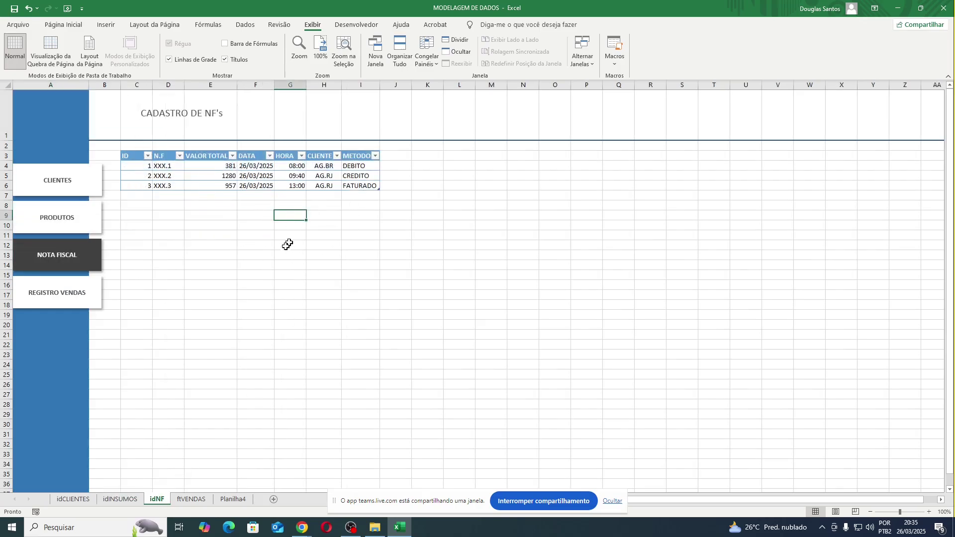
left_click(323, 244)
left_click(326, 236)
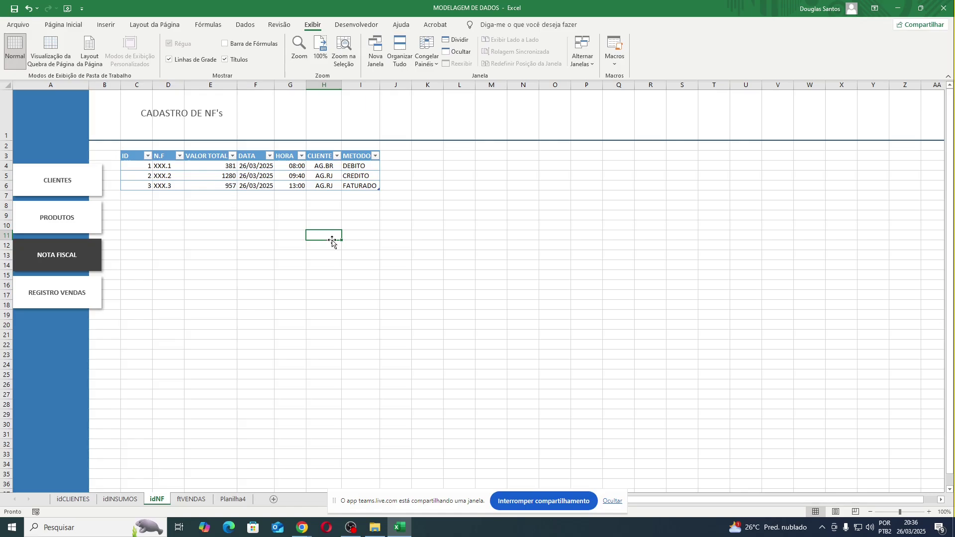
left_click(331, 264)
left_click(303, 244)
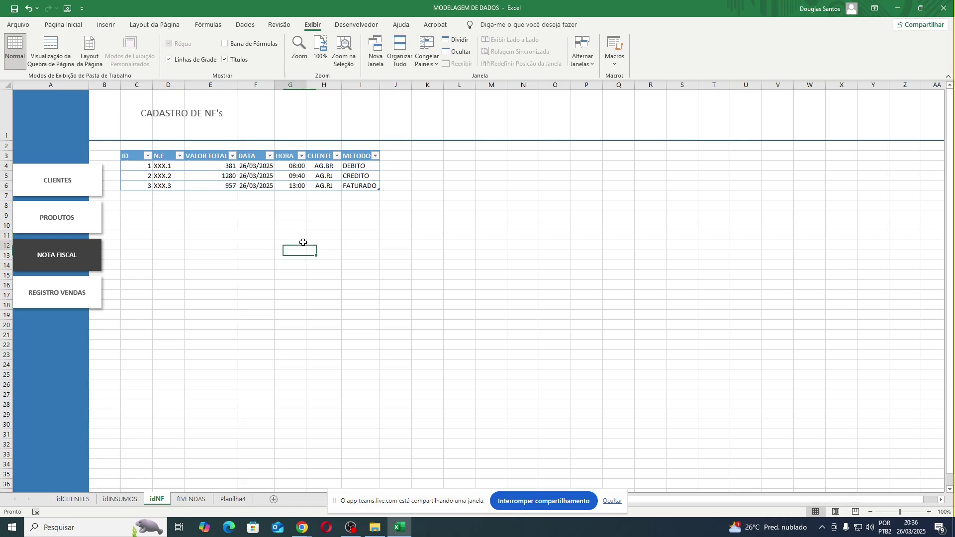
left_click(120, 500)
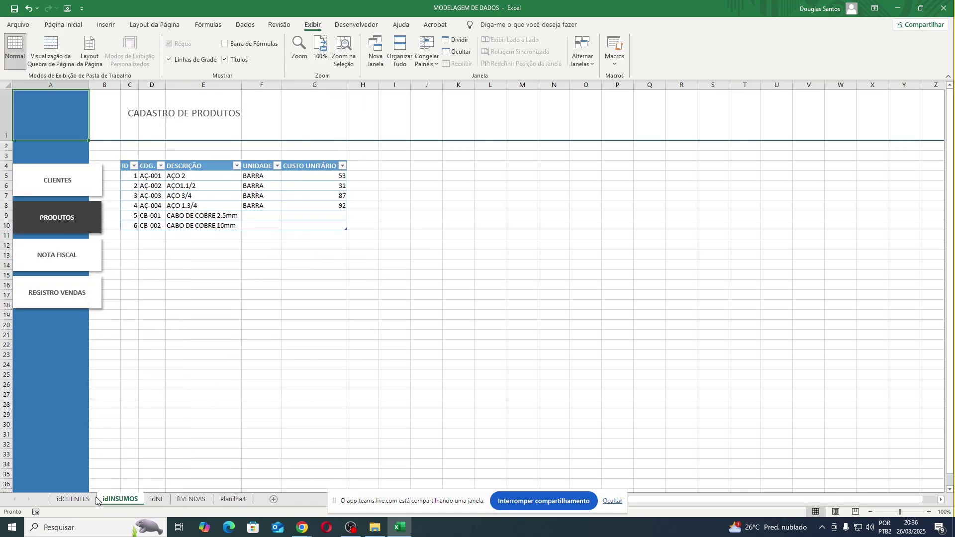
left_click(80, 499)
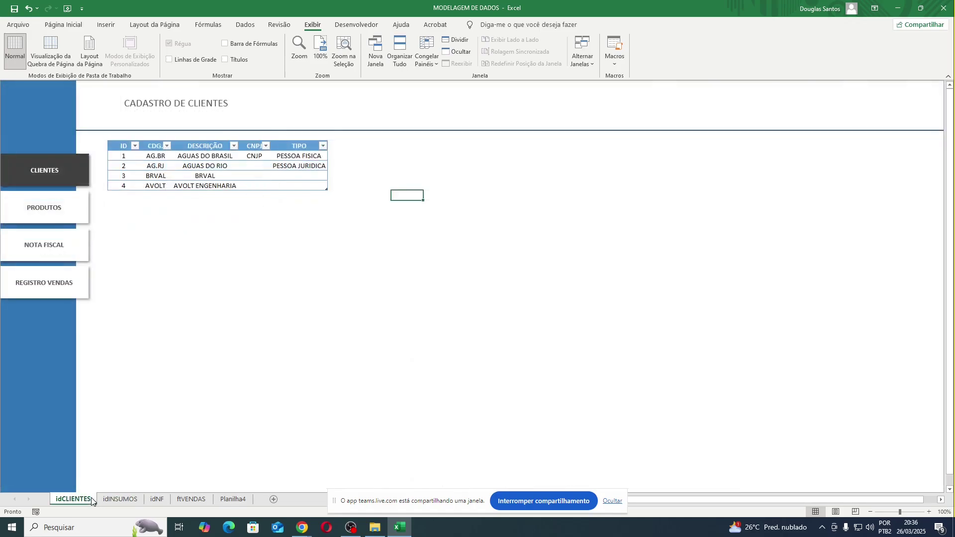
Hide the row and column headings and the gridlines on the idINSUMOS sheet.
left_click(136, 498)
left_click(193, 345)
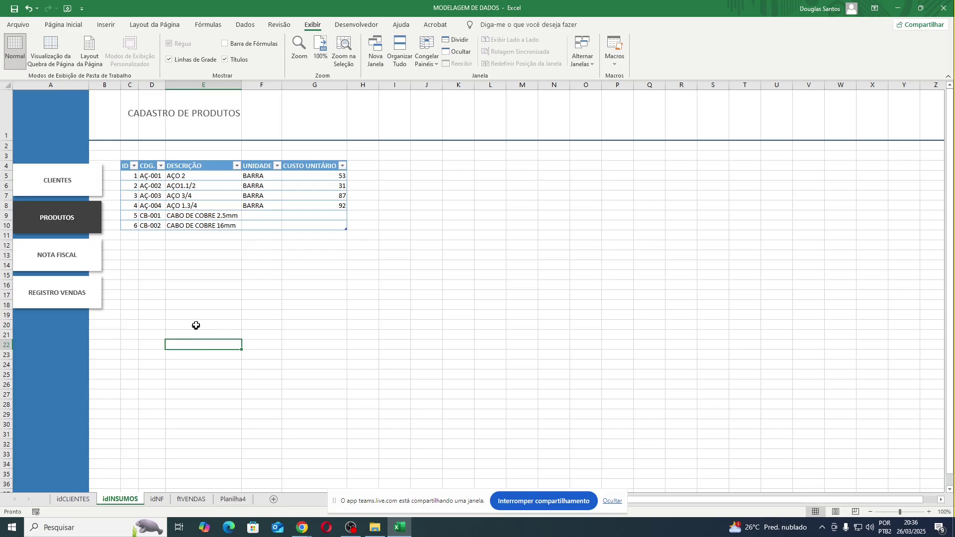
left_click(206, 312)
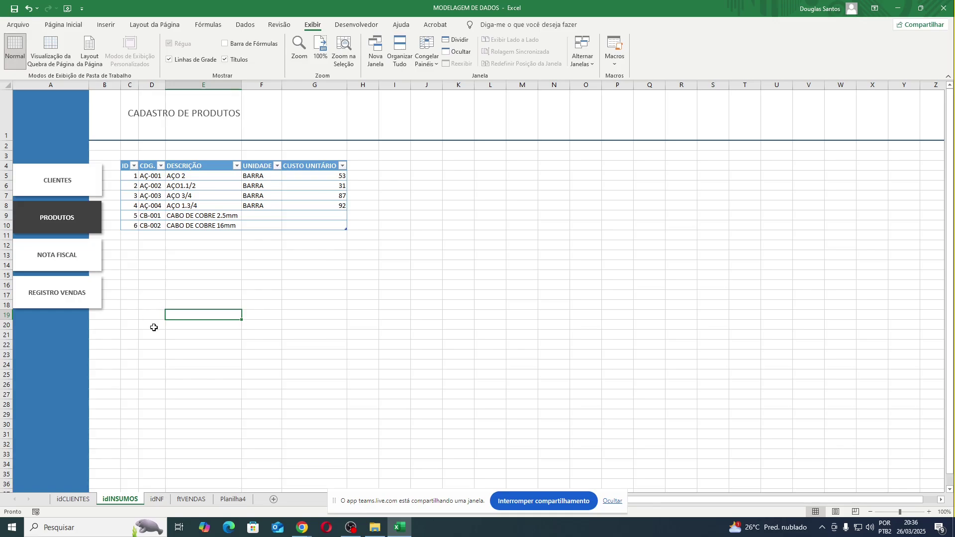
left_click(156, 328)
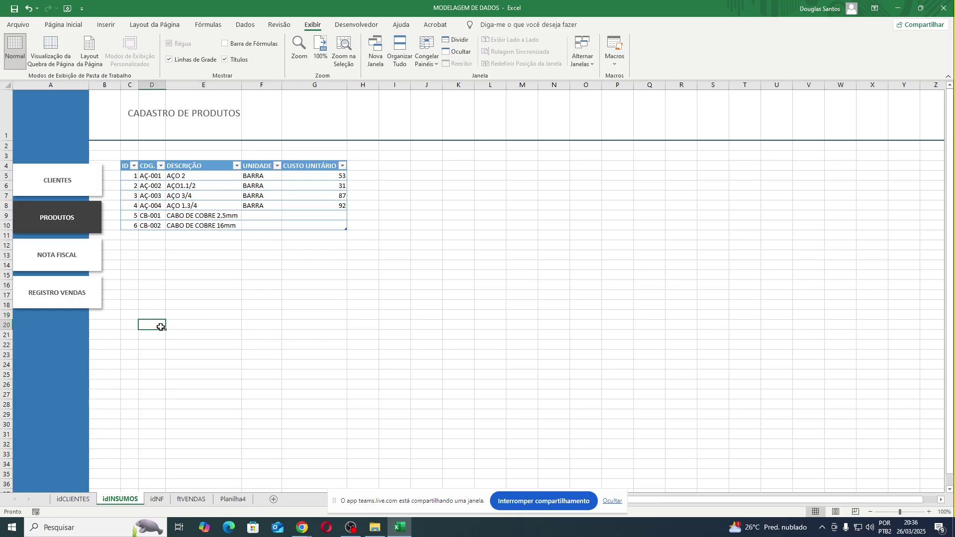
left_click(206, 178)
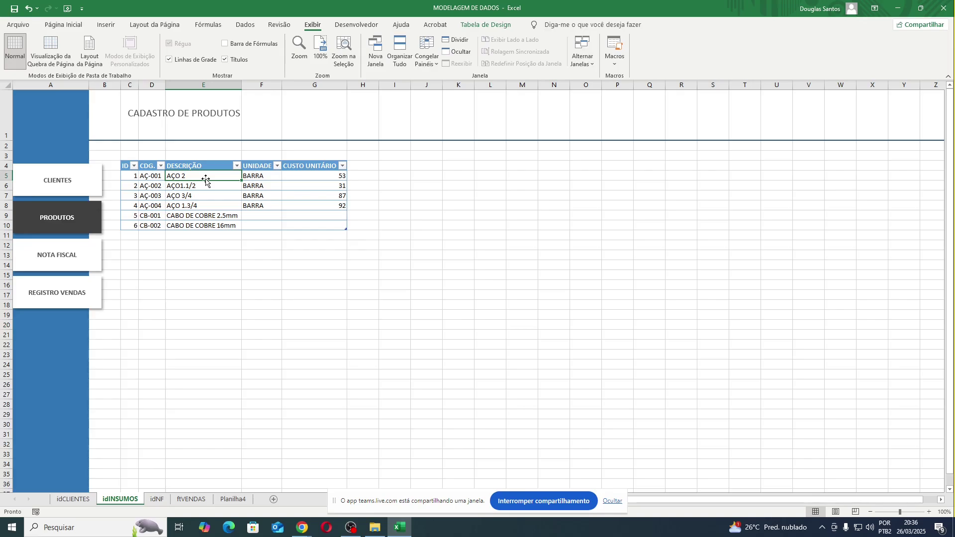
left_click(247, 253)
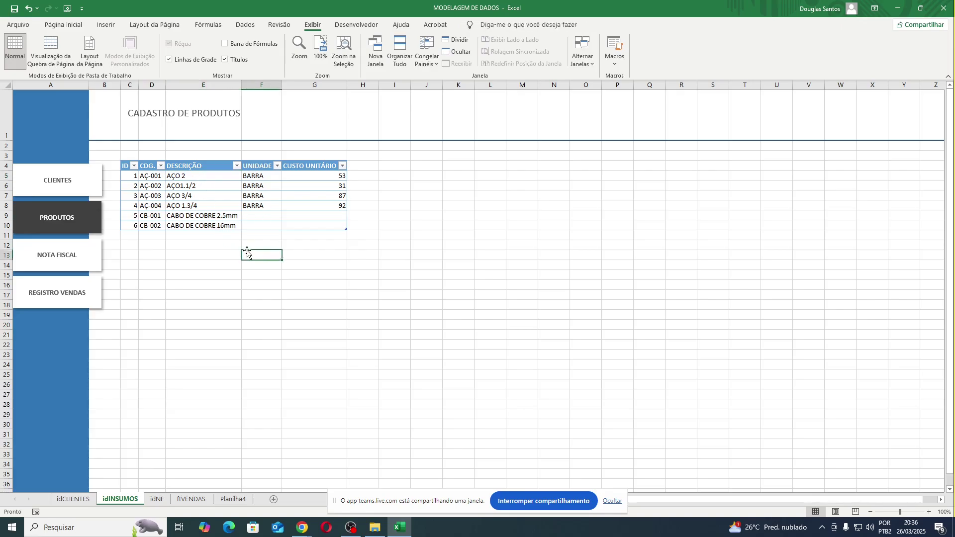
left_click(248, 297)
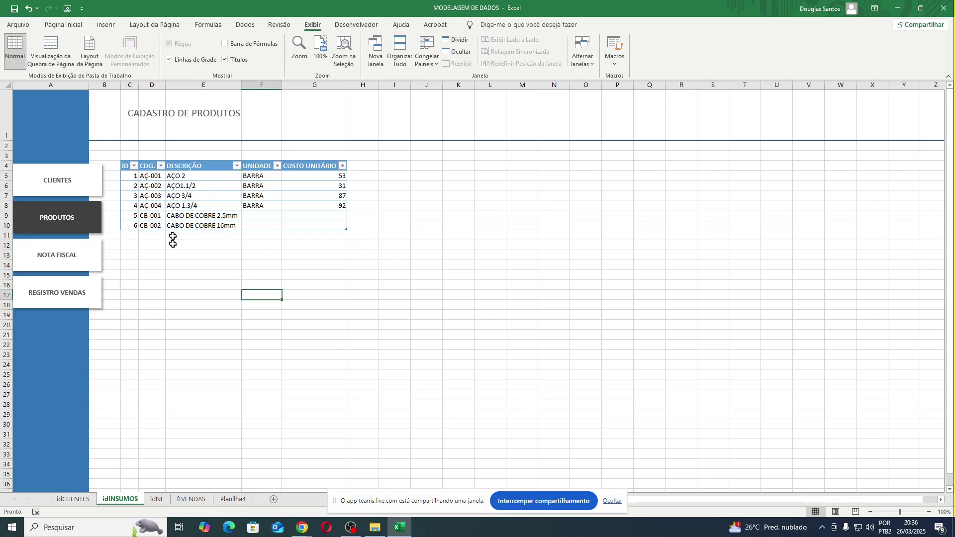
left_click(225, 60)
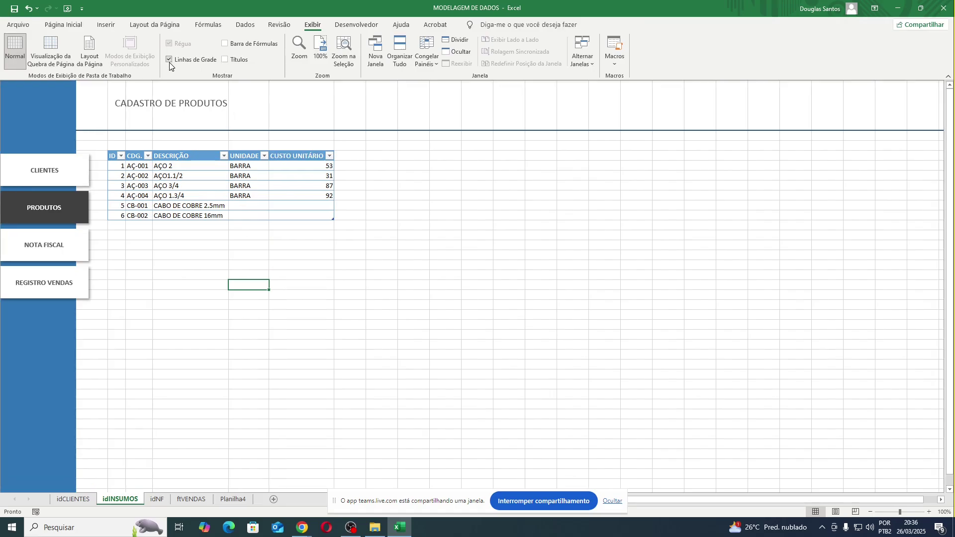
left_click(169, 63)
Test the side menu links from the idCLIENTES sheet through products and invoices to the sales sheet.
left_click(79, 499)
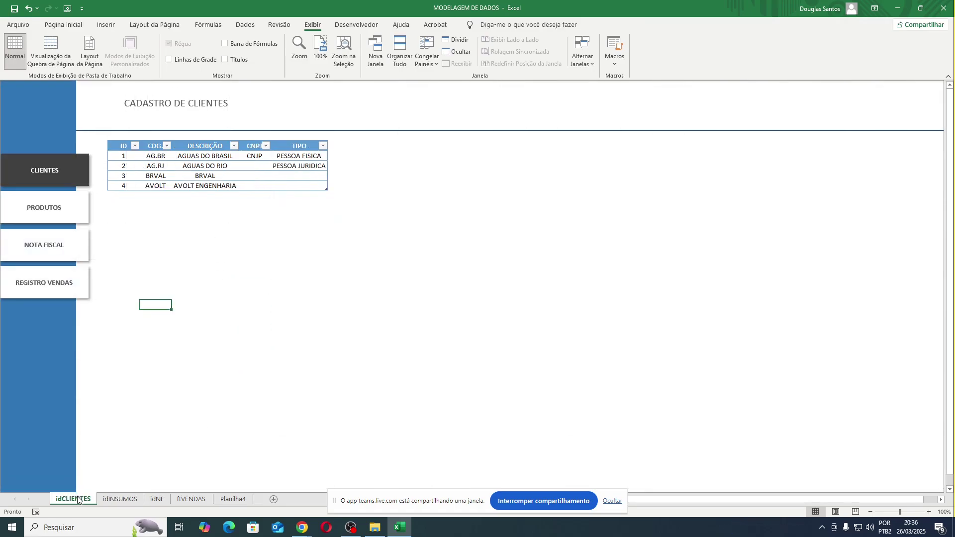
left_click(55, 214)
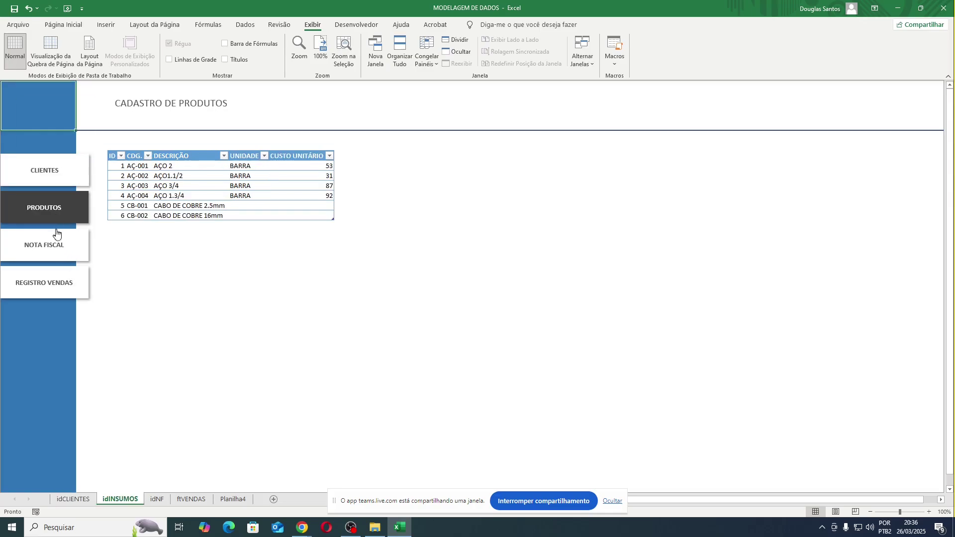
left_click(57, 243)
left_click(67, 286)
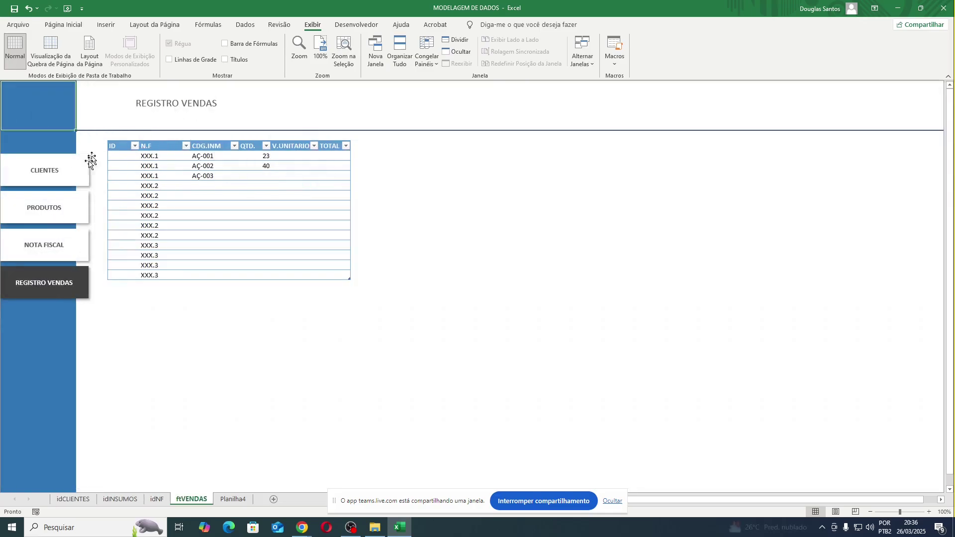
Hide the row and column headings and the gridlines on the idNF sheet, and switch to the Planilha4 sheet.
left_click(63, 243)
left_click(225, 59)
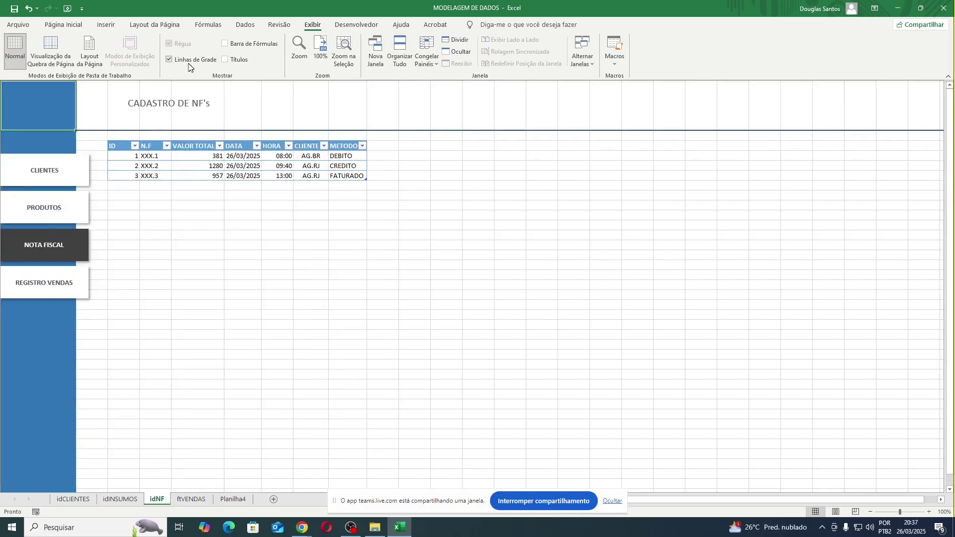
left_click(169, 60)
left_click(245, 256)
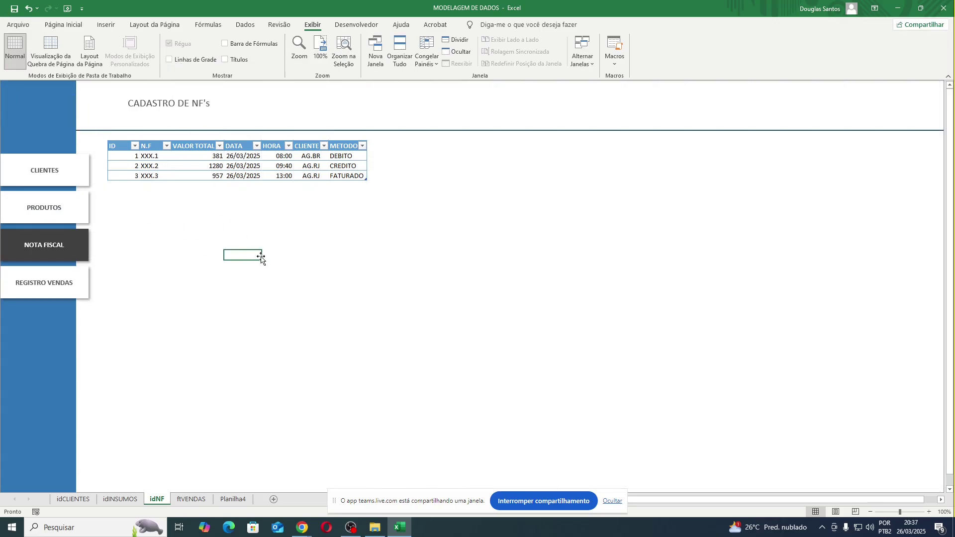
left_click(392, 294)
left_click(244, 500)
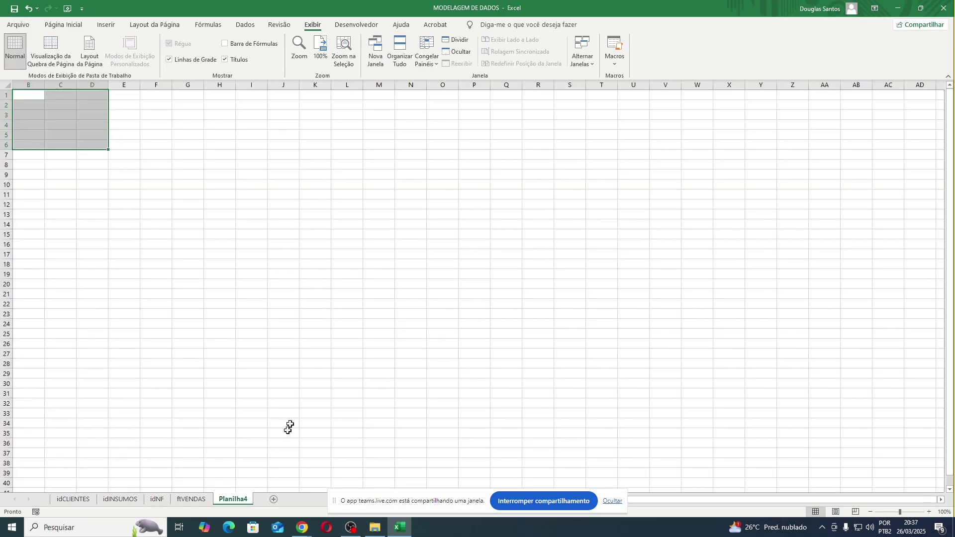
left_click(286, 213)
left_click(262, 197)
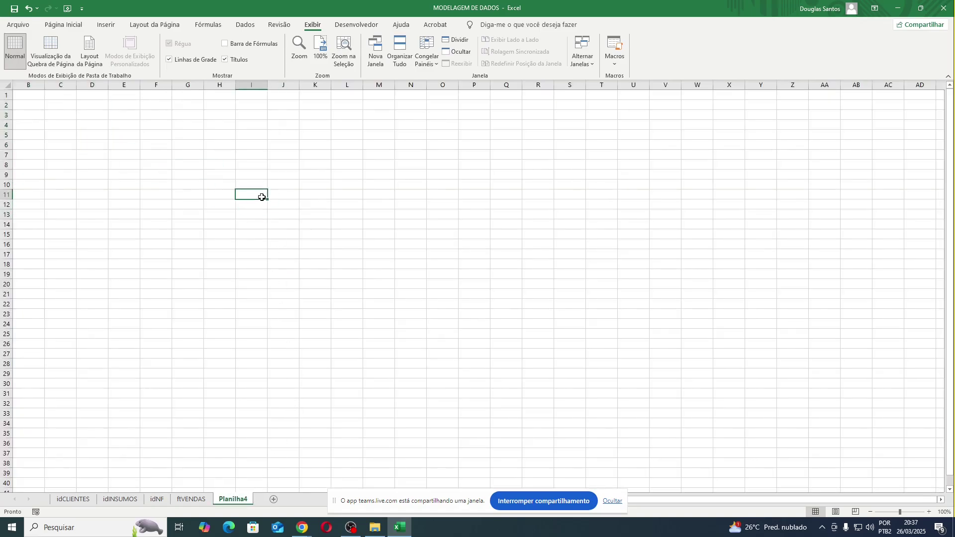
left_click(259, 174)
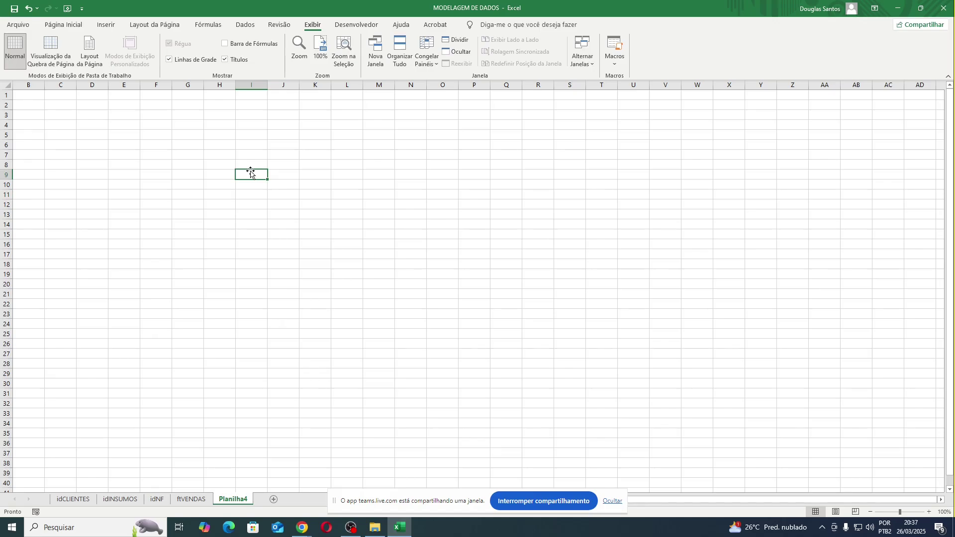
left_click(208, 145)
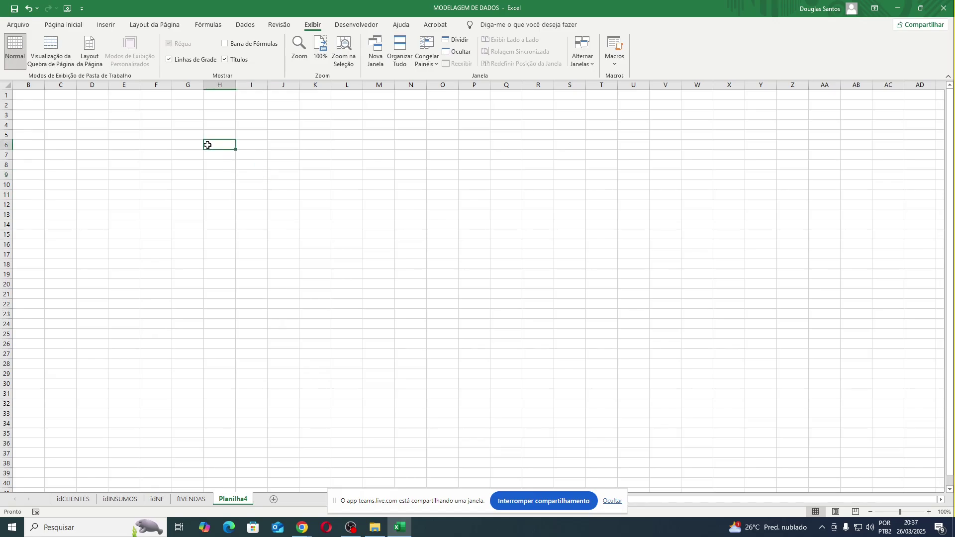
left_click(181, 144)
left_click(155, 144)
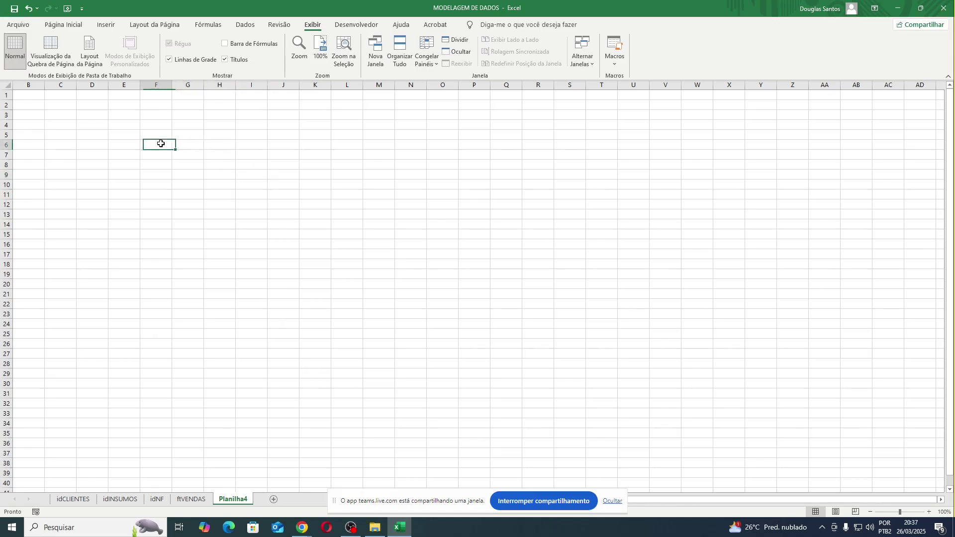
left_click(157, 135)
left_click(126, 137)
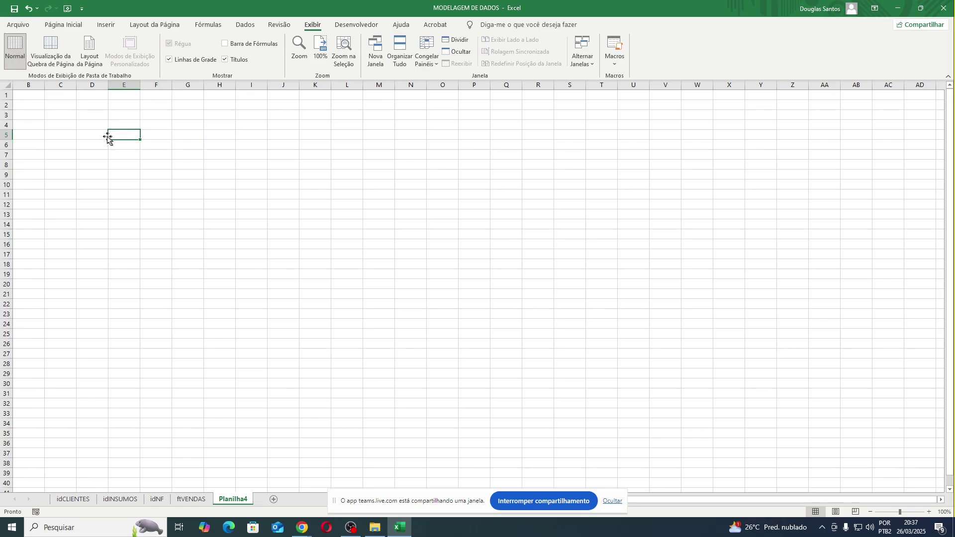
left_click(106, 138)
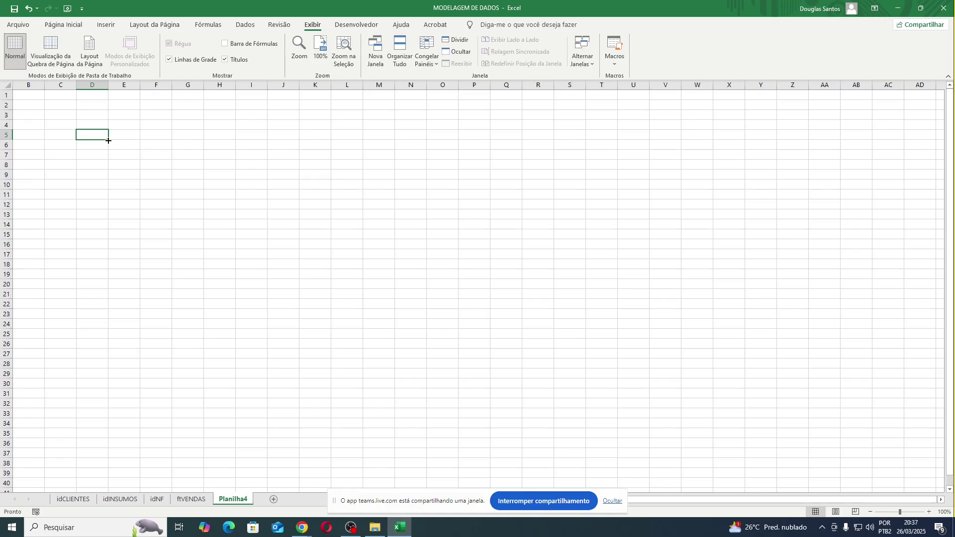
left_click(109, 139)
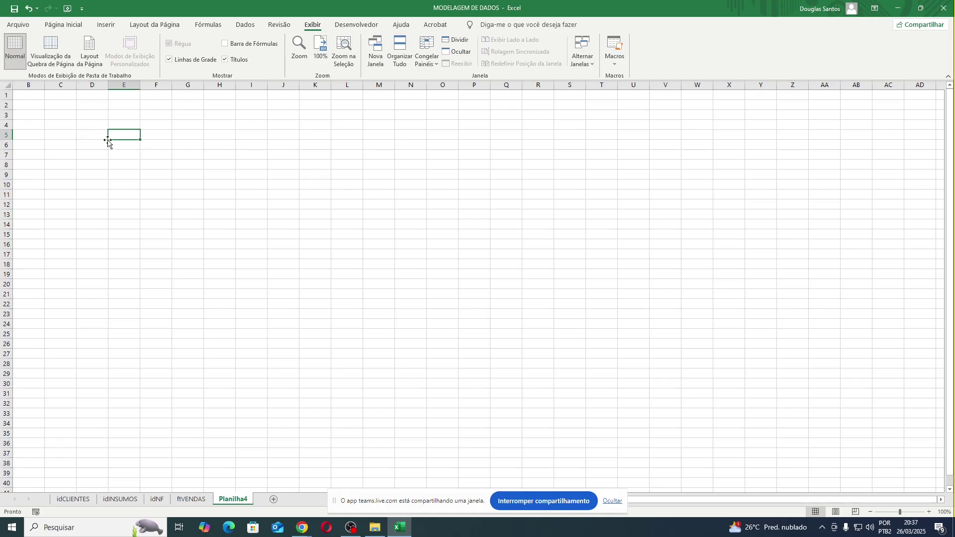
key("shift+Down")
key("shift+Down")
key("shift+Down")
key("shift+Down")
key("shift+Down")
key("shift+Down")
key("shift+Down")
key("shift+Down")
key("shift+Down")
key("shift+Down")
key("shift+Down")
key("shift+Down")
key("shift+Down")
key("shift+Down")
key("shift+Down")
key("shift+Down")
key("shift+Right")
key("Up")
key("Up")
key("Right")
key("Down")
key("Down")
key("Right")
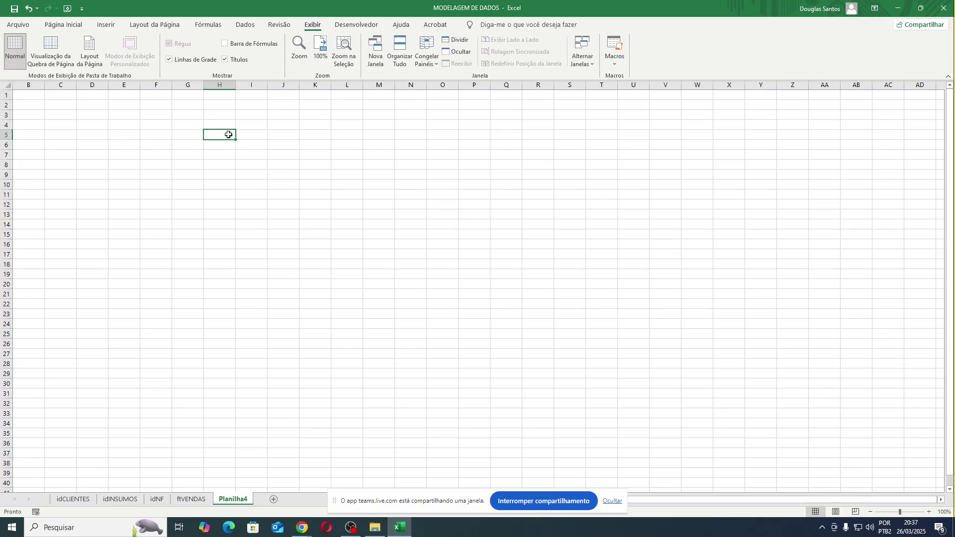
Enter 8765 in H5 and EXECUÇÃO DE ALVENARIA in I5 on Planilha4, and fit column I's width to its text.
type("8765")
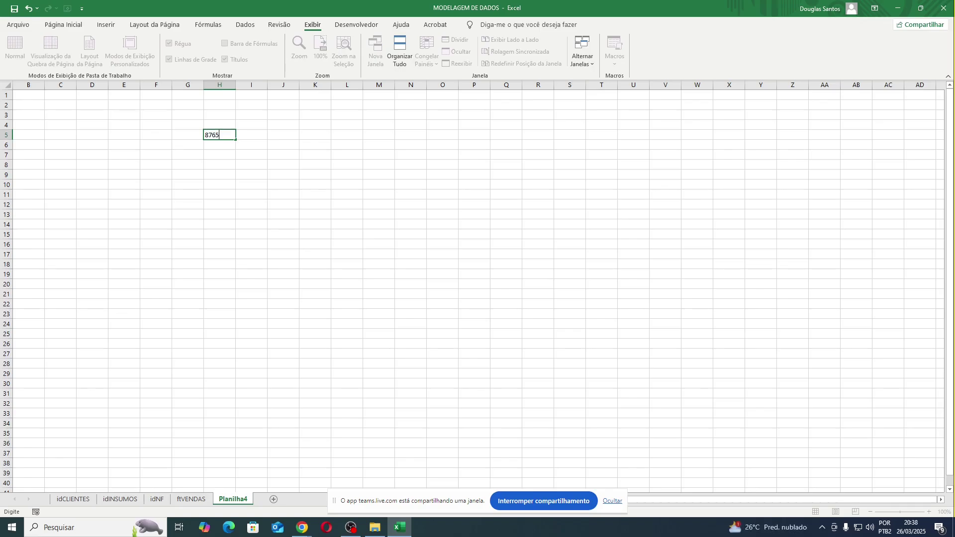
key("Return")
key("Right")
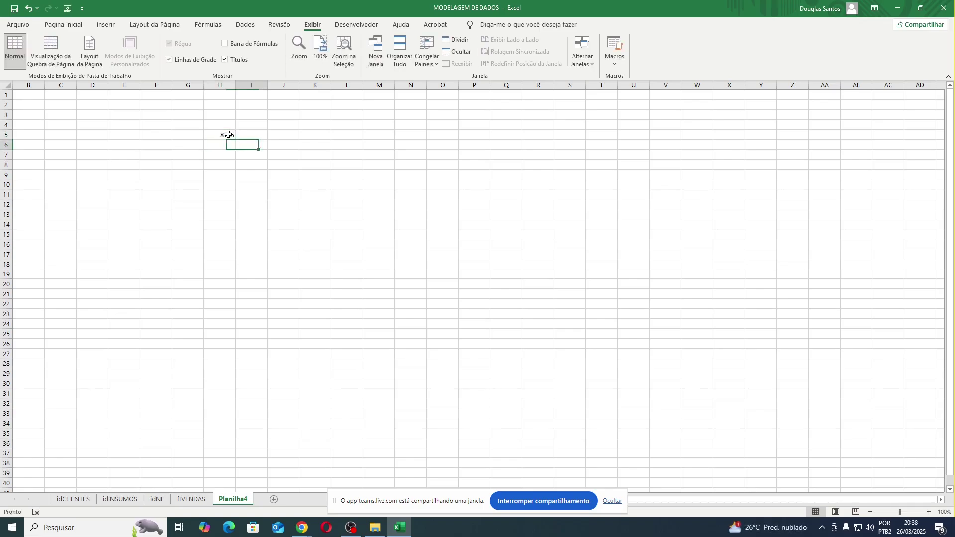
key("Up")
type("EXECUÇ")
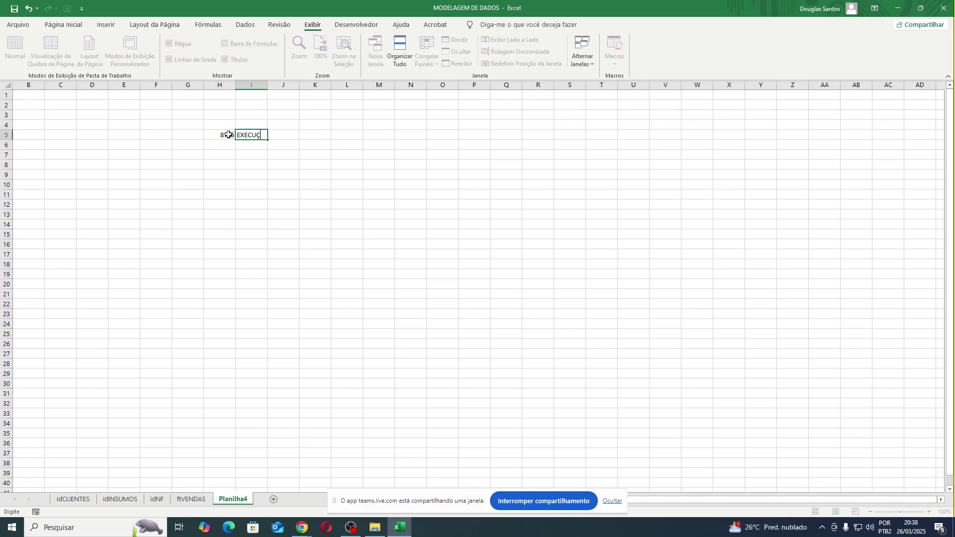
type("ÃO DE ALVENARIA")
key("Return")
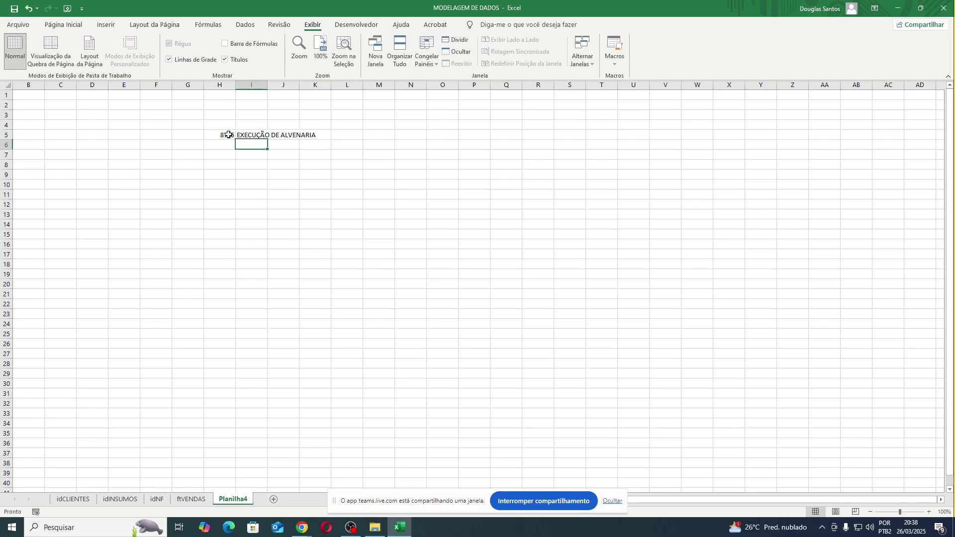
double_click(268, 85)
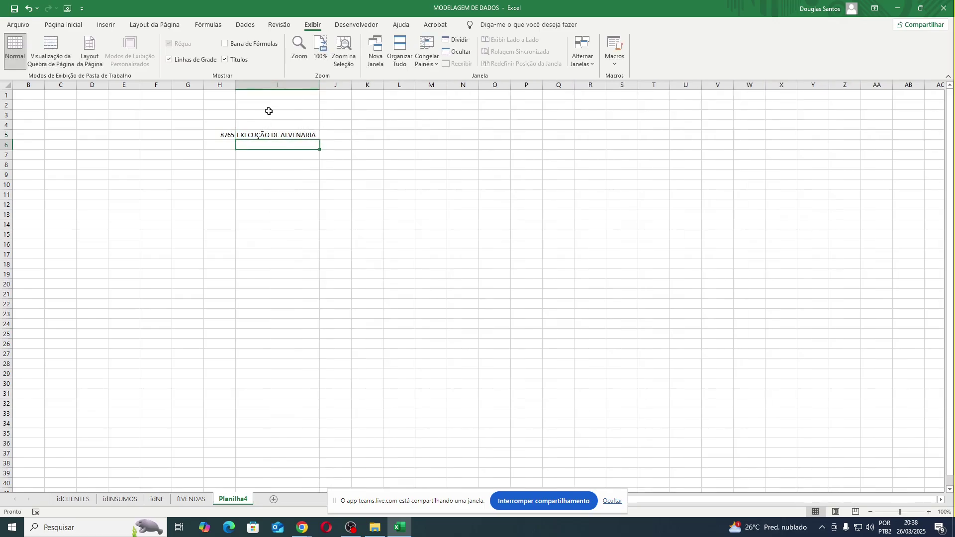
Enter the headers CDG.COMPOSIÇÃO in H4 and DESCRIÇÃO COMP. in I4.
left_click(223, 134)
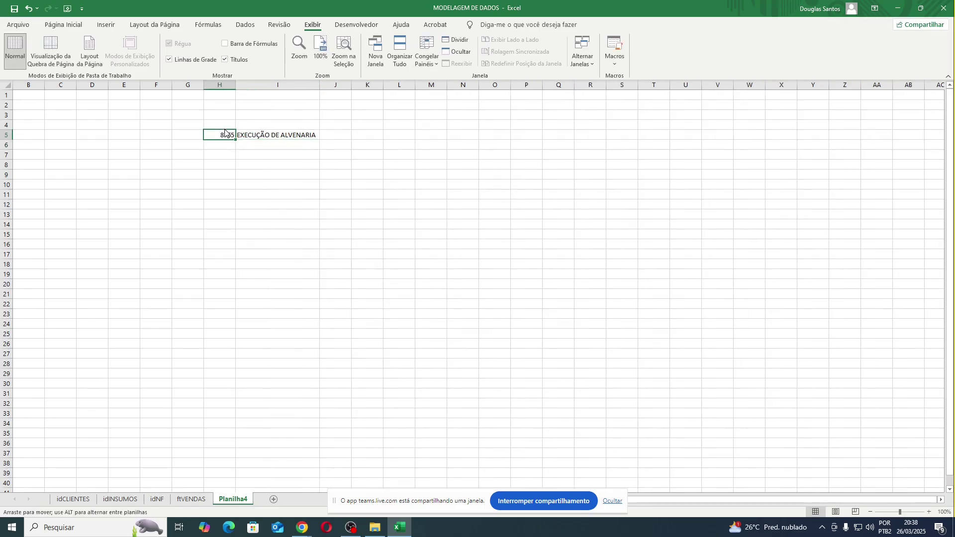
left_click(224, 125)
type("CDG.COM")
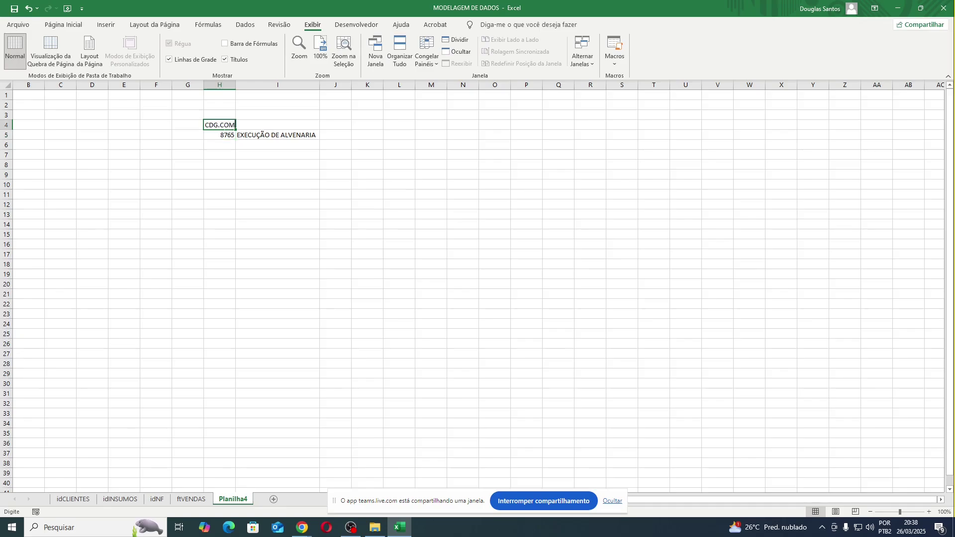
type("POSIÇÃO")
key("Return")
key("Up")
key("Right")
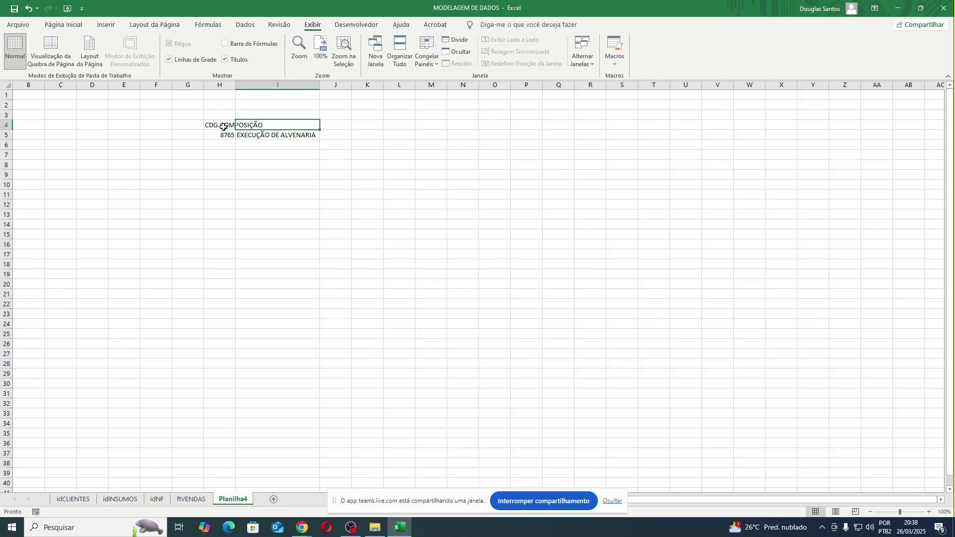
type("DESCRIÇÃO COMP.")
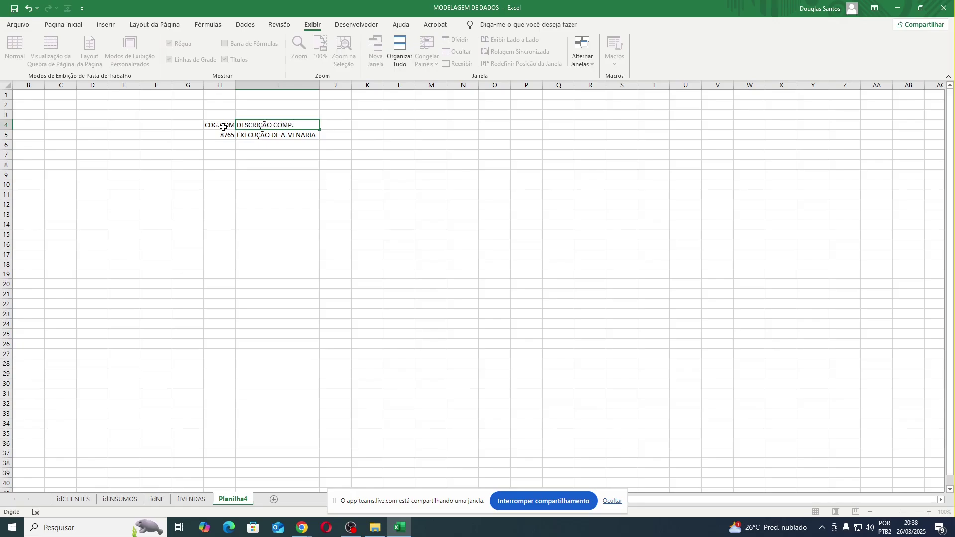
key("Return")
key("Up")
key("Right")
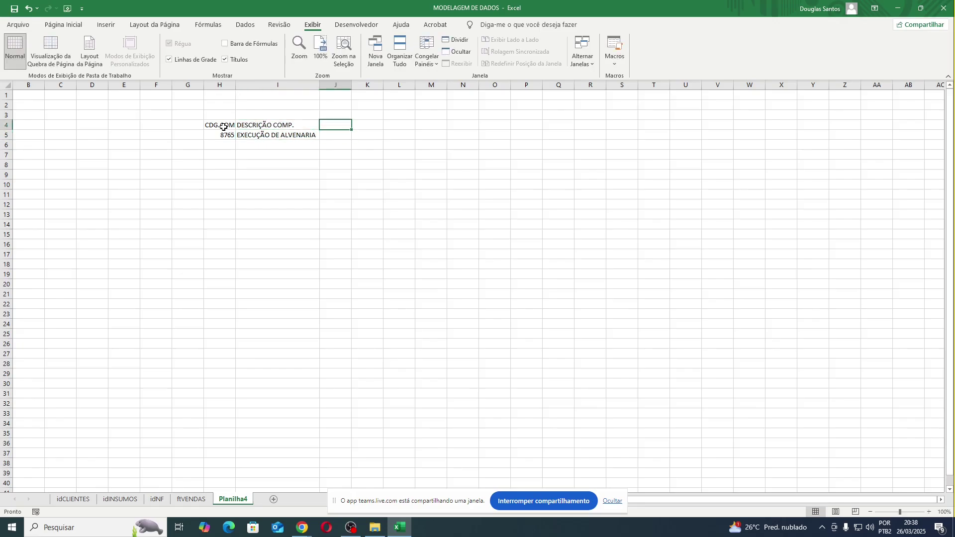
Enter the headers CDG. INSUMO/COMP. in J4 and DESCRIÇÃO INSUMO/COMP. in K4.
type("CDG. INSUMO")
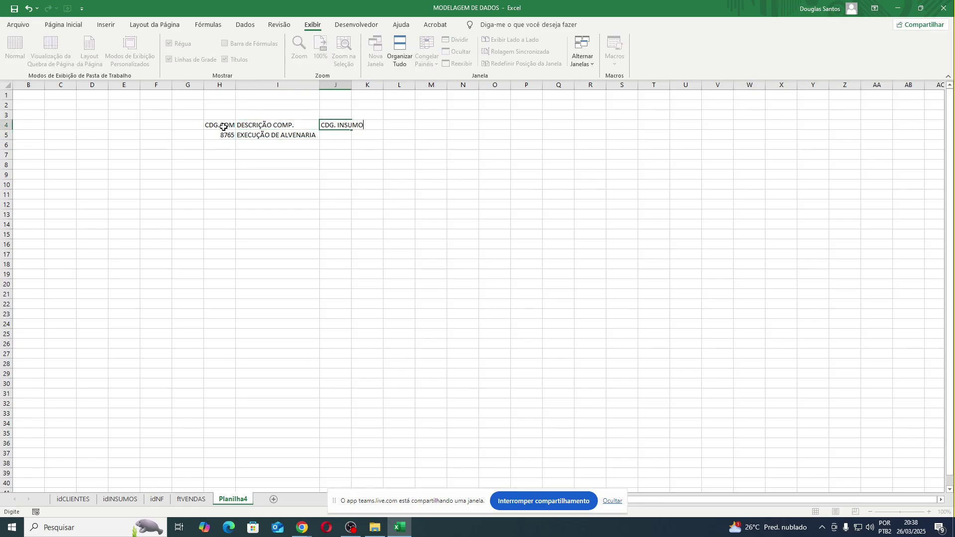
type("/COM")
key("BackSpace")
key("BackSpace")
type("ON")
key("BackSpace")
type("MP")
key("Tab")
type("DE")
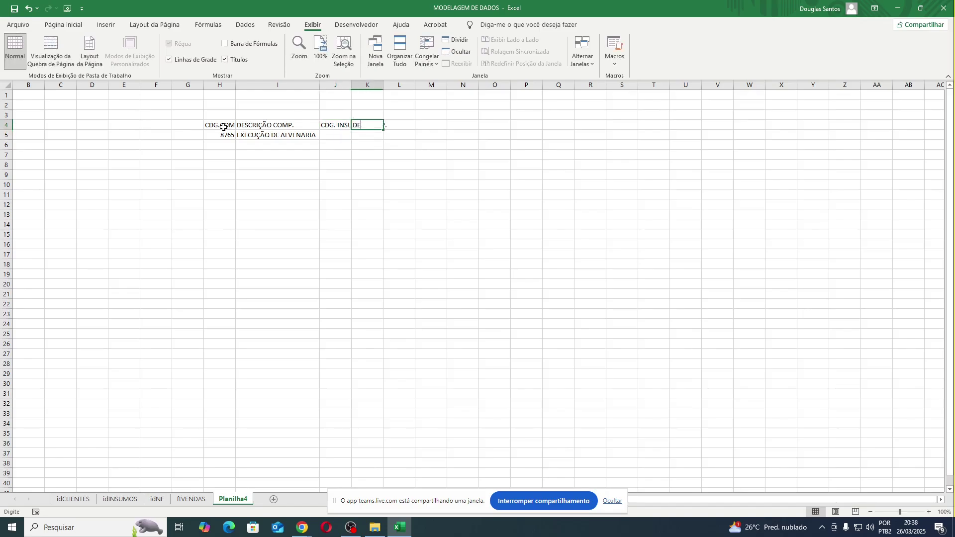
type("SCRIÇÃO")
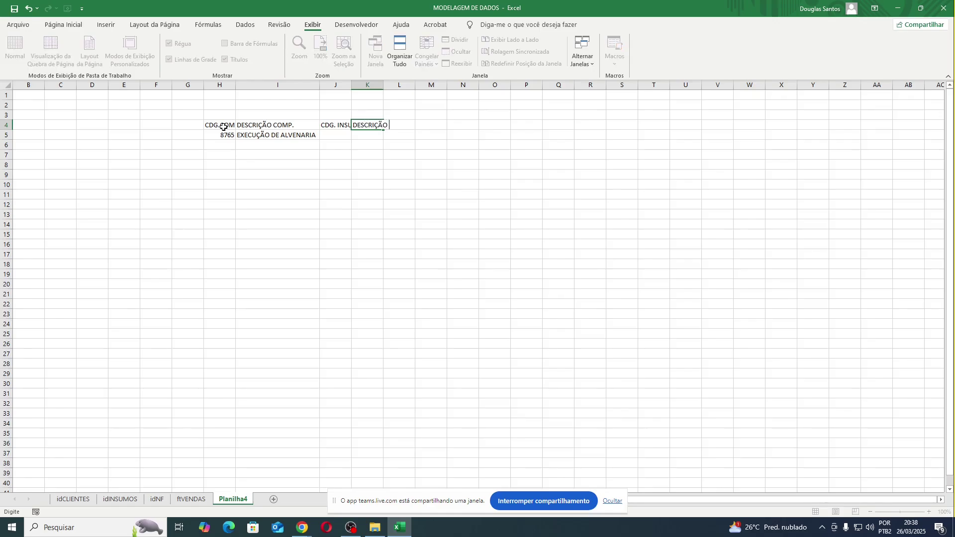
type(" INSUMO")
type("/CPO")
key("BackSpace")
type("OMP.")
key("Return")
Copy the composition code and description in H5:I5 down through row 9.
key("Left")
key("Left")
key("Left")
key("shift+Right")
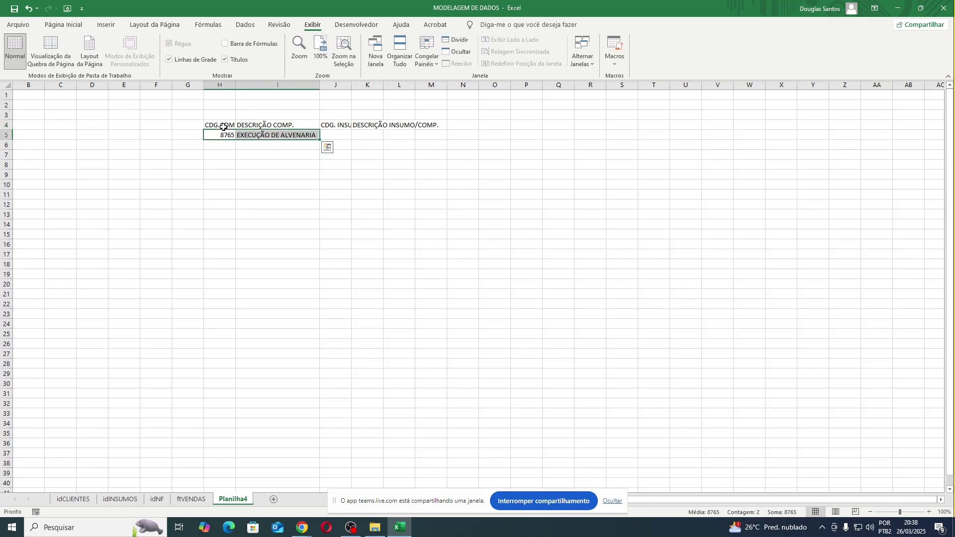
key("ctrl+c")
key("shift+Down")
key("shift+Down")
key("shift+Down")
key("shift+Down")
key("ctrl+v")
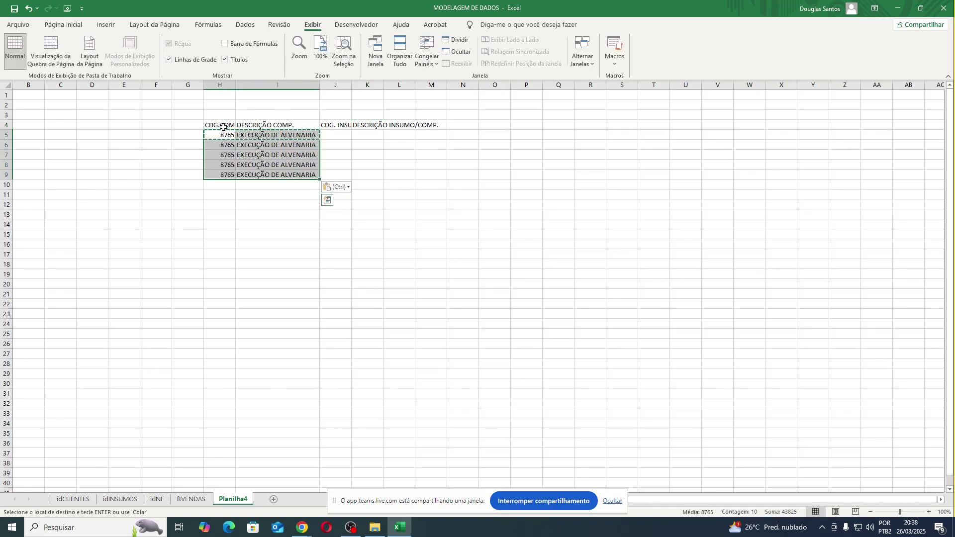
key("Escape")
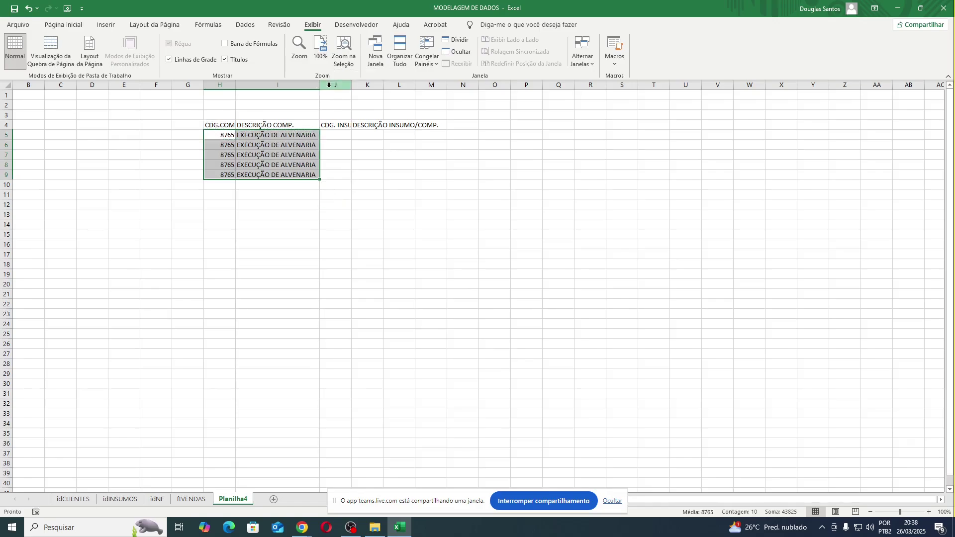
Fit column J's width to its header, and enter 1732 in J5 and PEDREIRO in K5.
left_click(356, 93)
double_click(352, 85)
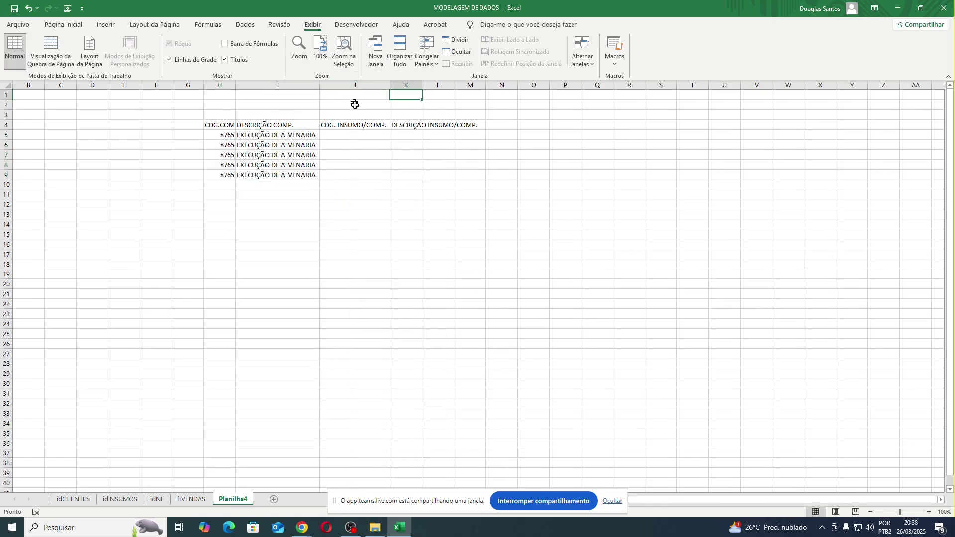
left_click(353, 135)
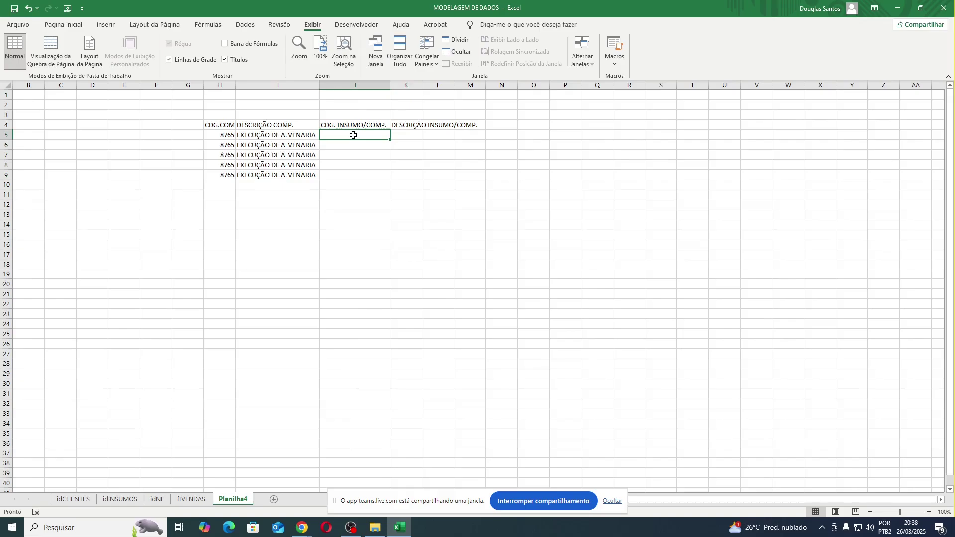
type("1")
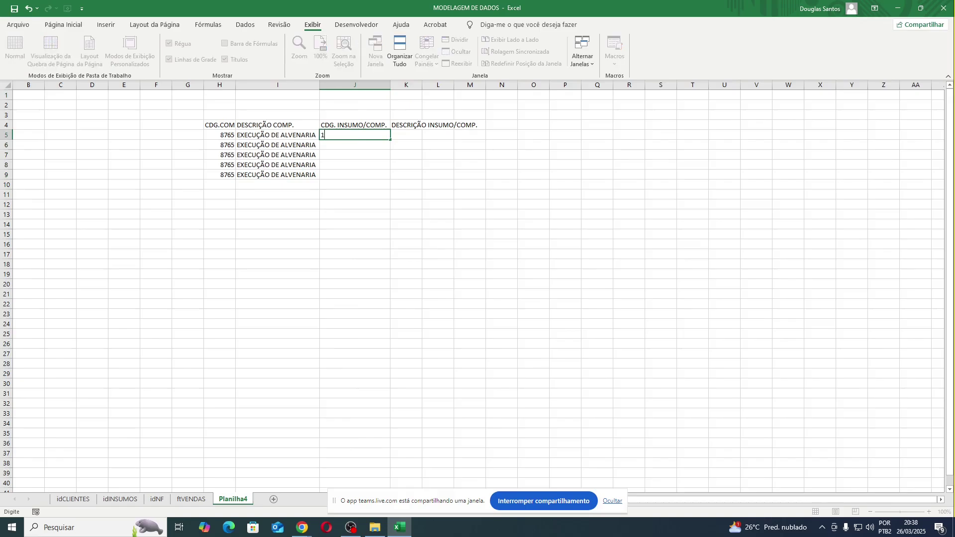
type("732")
key("ctrl+Return")
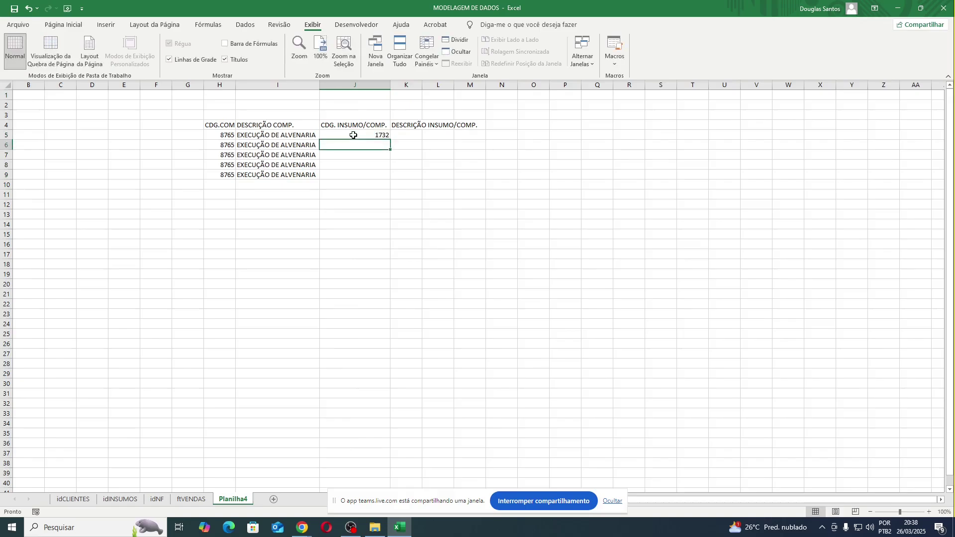
left_click(403, 135)
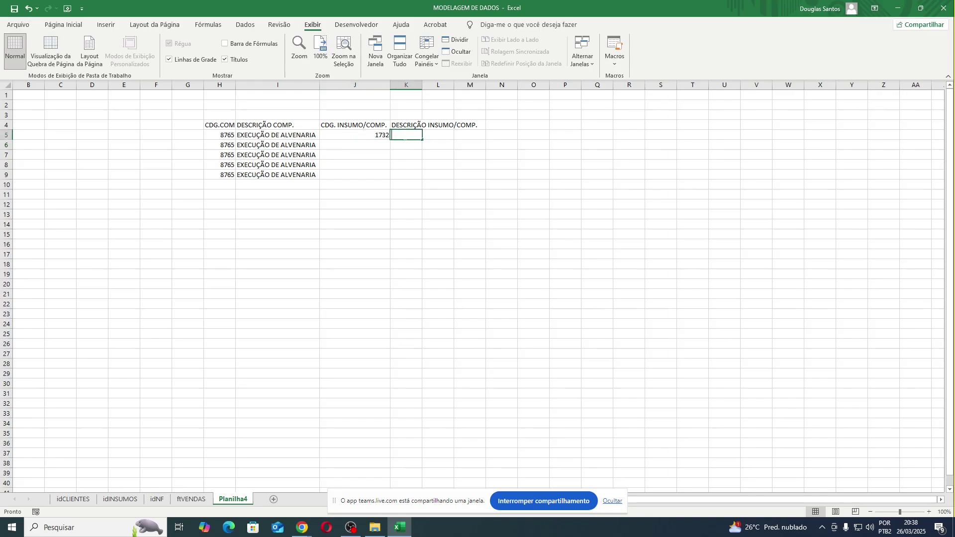
type("PEDREIRO")
key("Return")
Enter 3281 in J6 with AUXILIAR in K6, and enter 765 in J7.
type("3")
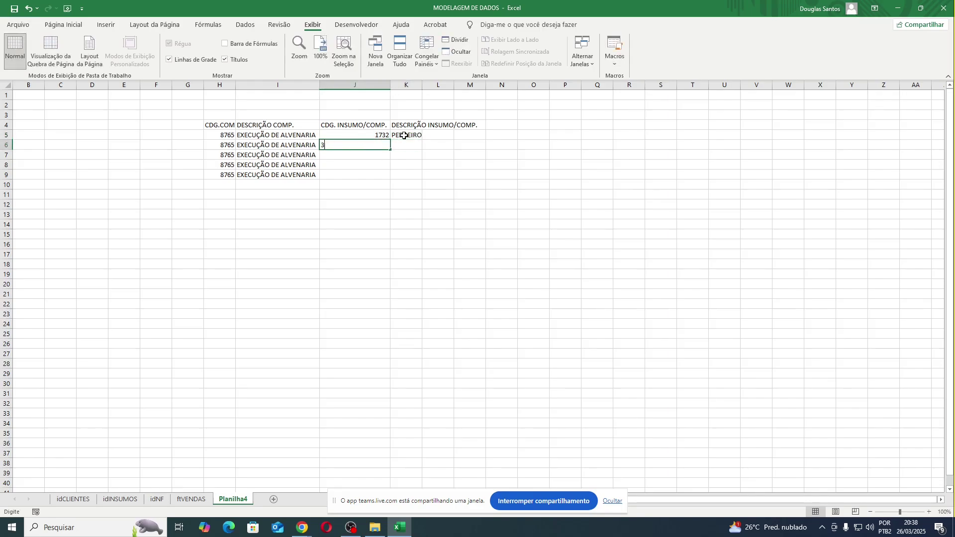
type("281")
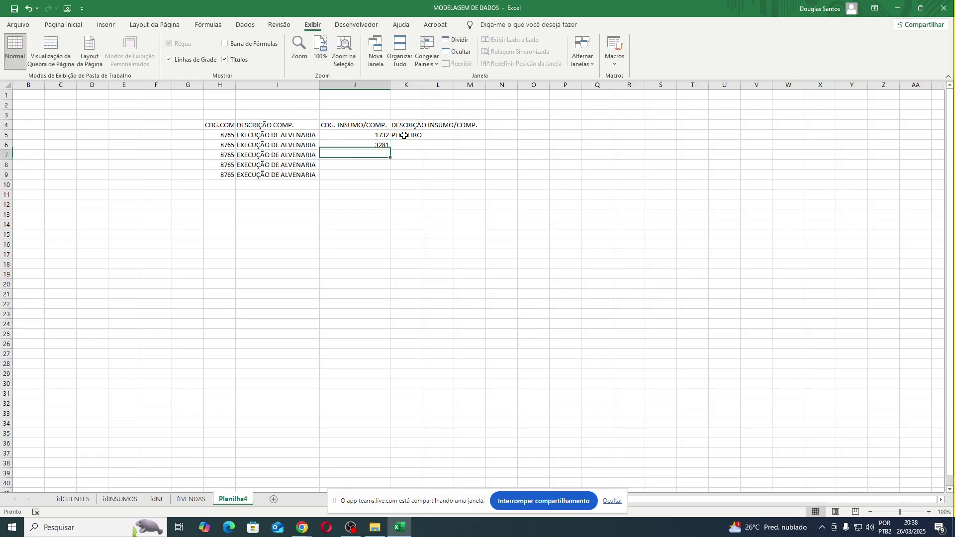
key("Tab")
type("AUXILIAR")
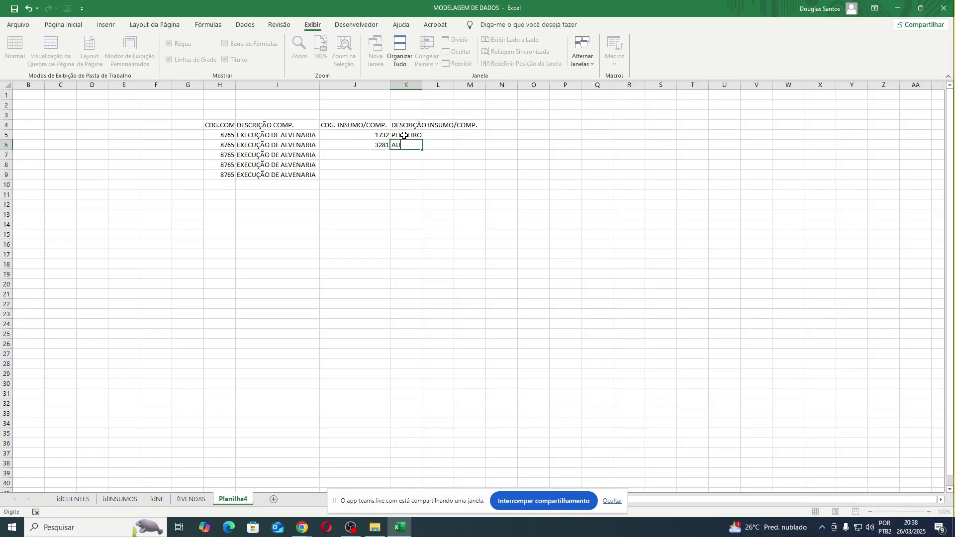
key("Return")
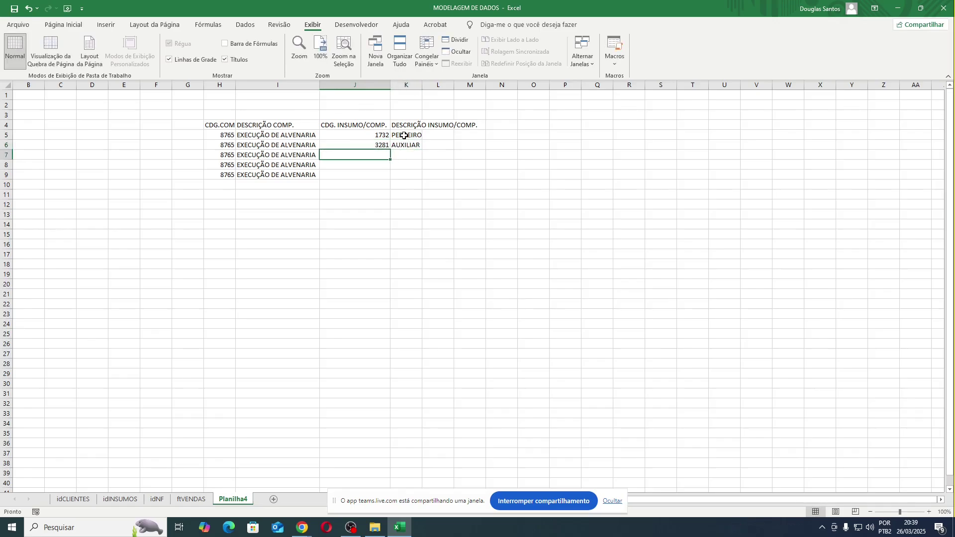
type("765")
key("Tab")
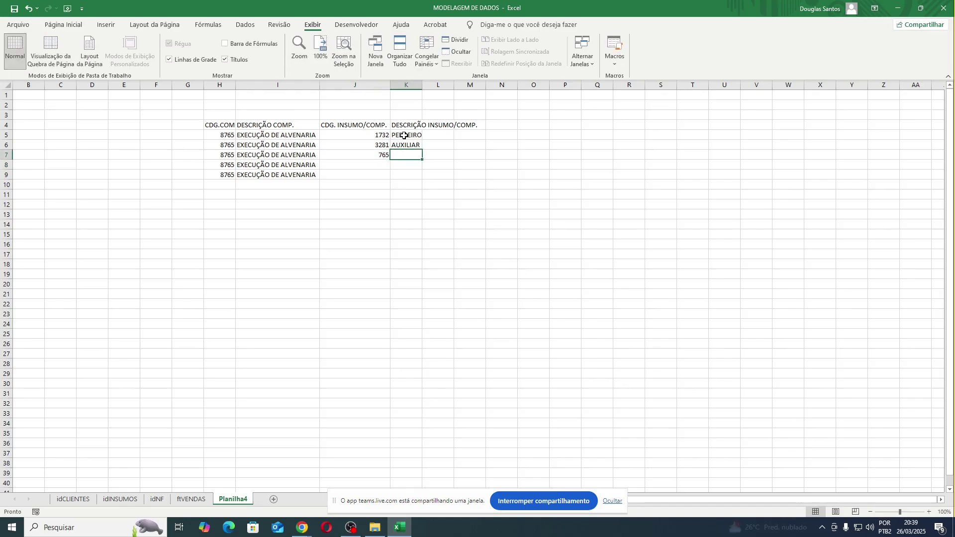
Insert a blank column before the DESCRIÇÃO INSUMO/COMP. column and give it the header TIPO in K4.
right_click(404, 86)
left_click(438, 169)
left_click(402, 125)
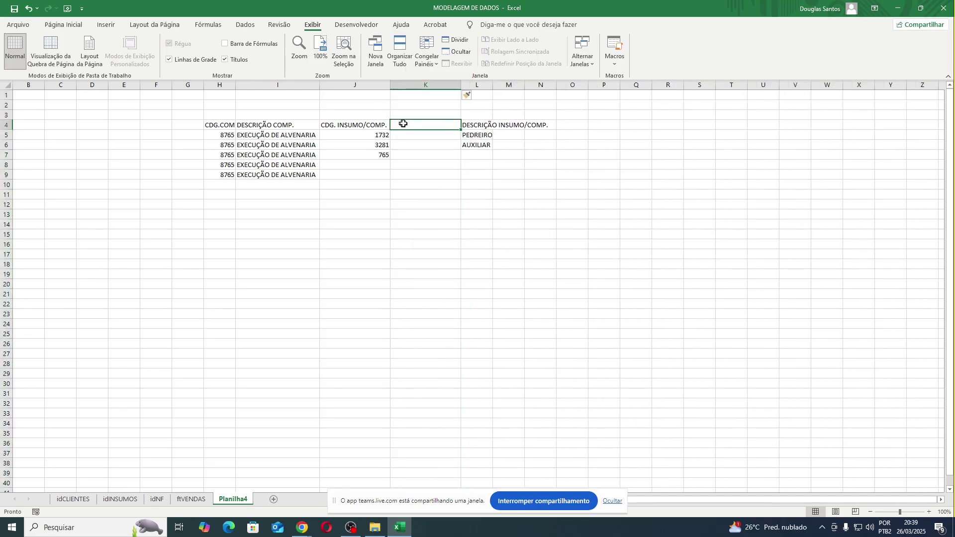
type("TIPO")
key("Return")
Enter I as the type in K5 and K6.
type("I")
key("Return")
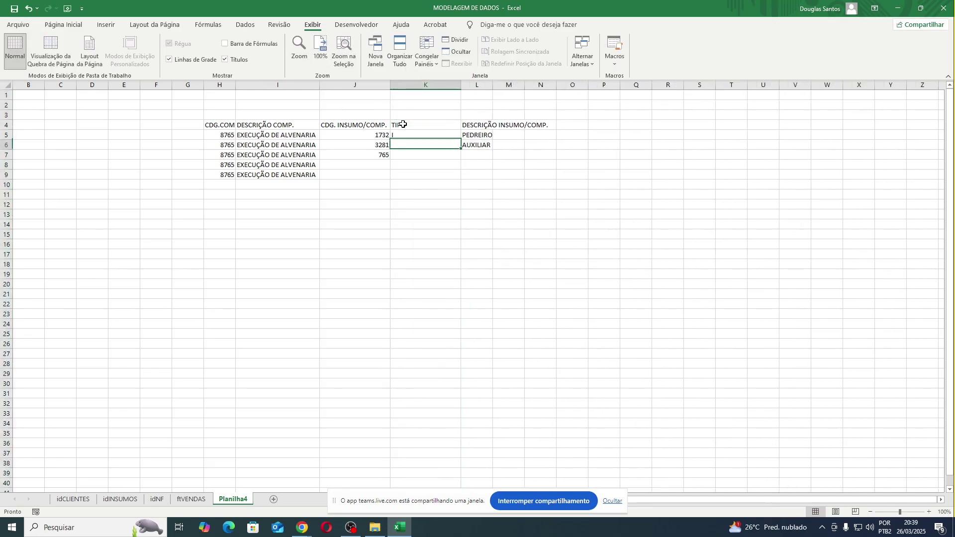
type("I")
key("Return")
Set the type of the PEDREIRO and AUXILIAR rows to C in K5 and K6.
key("Up")
key("Right")
key("Up")
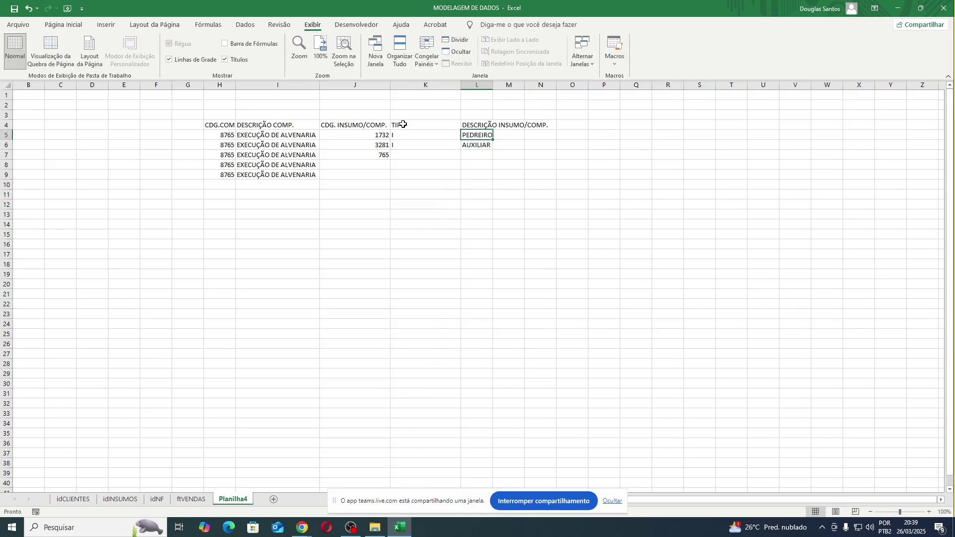
key("Down")
key("shift+Up")
key("Left")
key("Right")
key("Up")
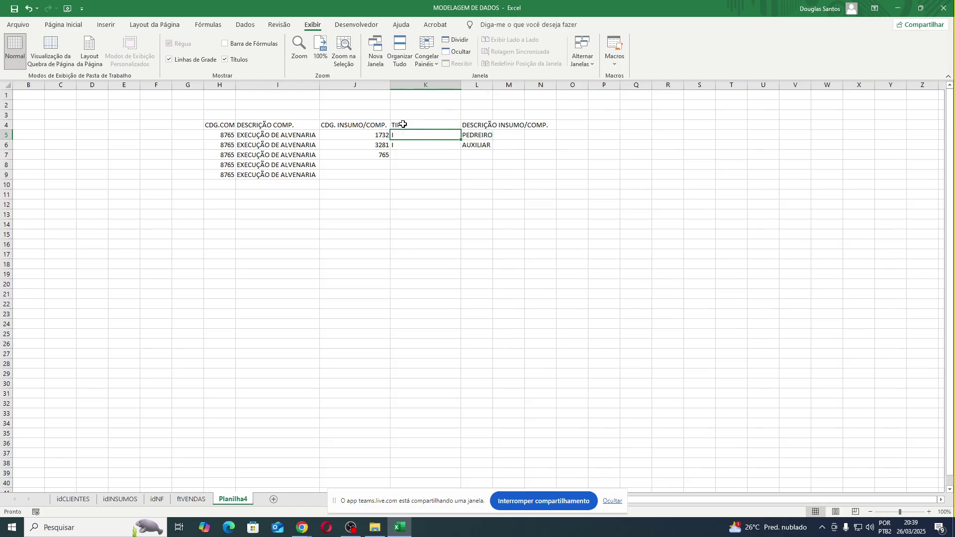
key("Left")
type("C")
key("Return")
type("C")
key("Return")
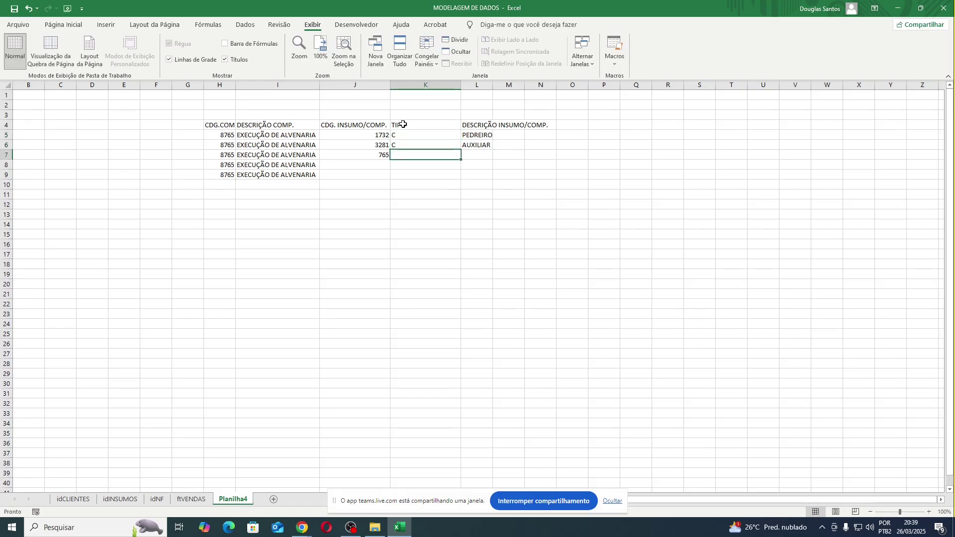
Enter the type C in K7 and the description CIMENTO BATIDO EM BETONEIRA in L7.
type("CIMENTO")
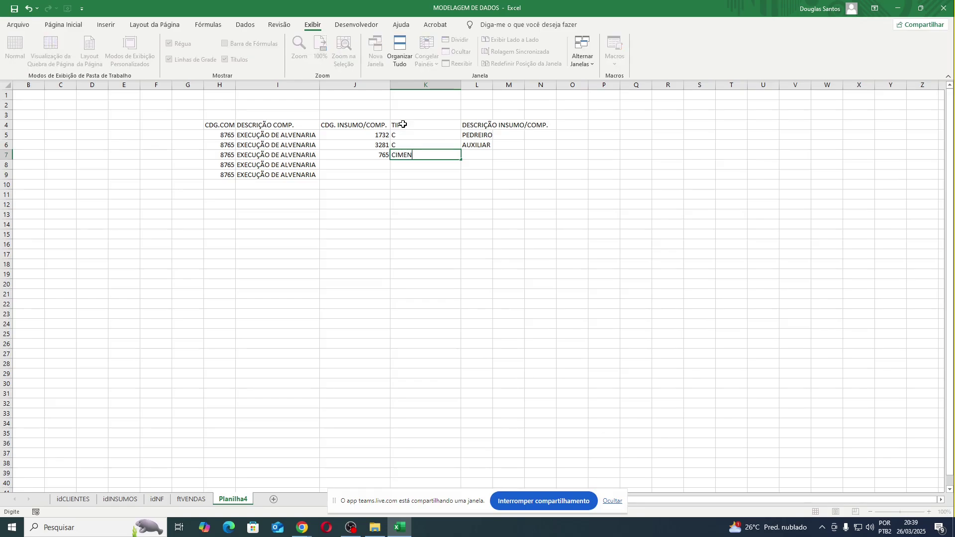
key("BackSpace")
key("BackSpace")
key("BackSpace")
key("BackSpace")
key("BackSpace")
key("BackSpace")
key("Tab")
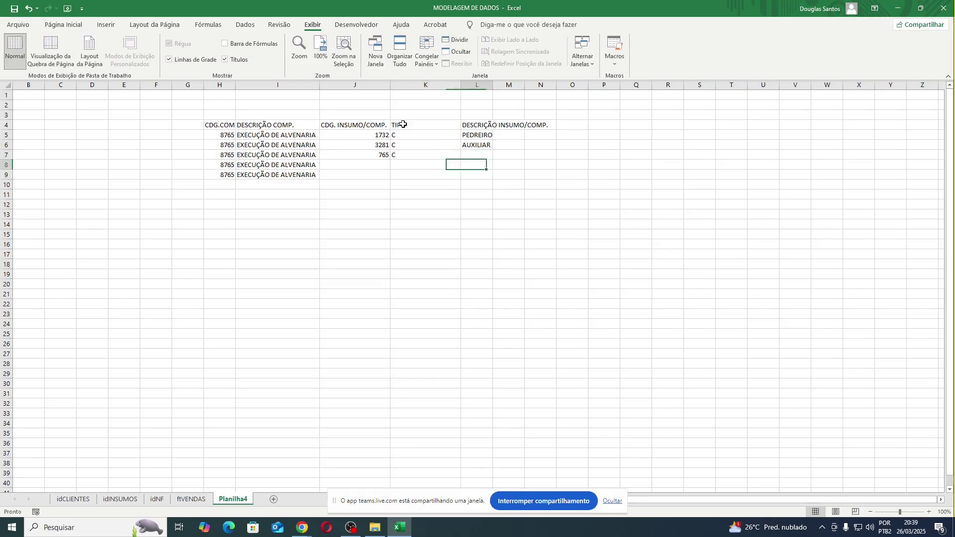
type("CIMENTO BA")
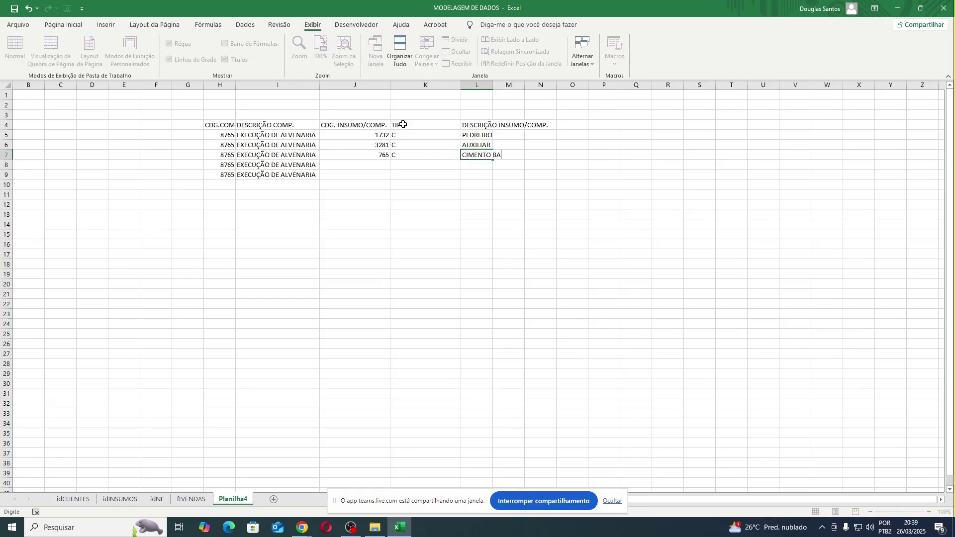
type("TIDO EM BETONEIRA")
key("Return")
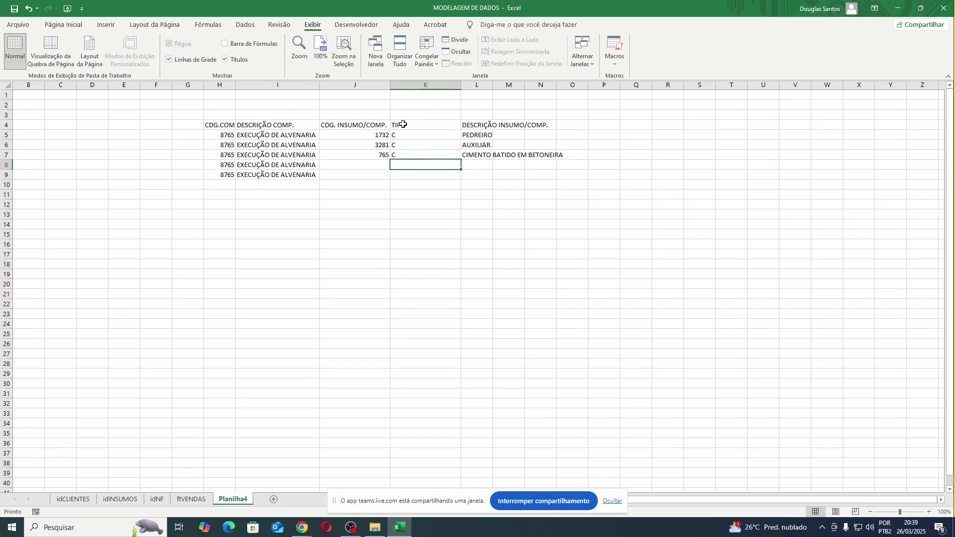
Clear the surplus composition codes and descriptions from H8:I9.
key("Left")
key("Left")
key("shift+Left")
key("shift+Down")
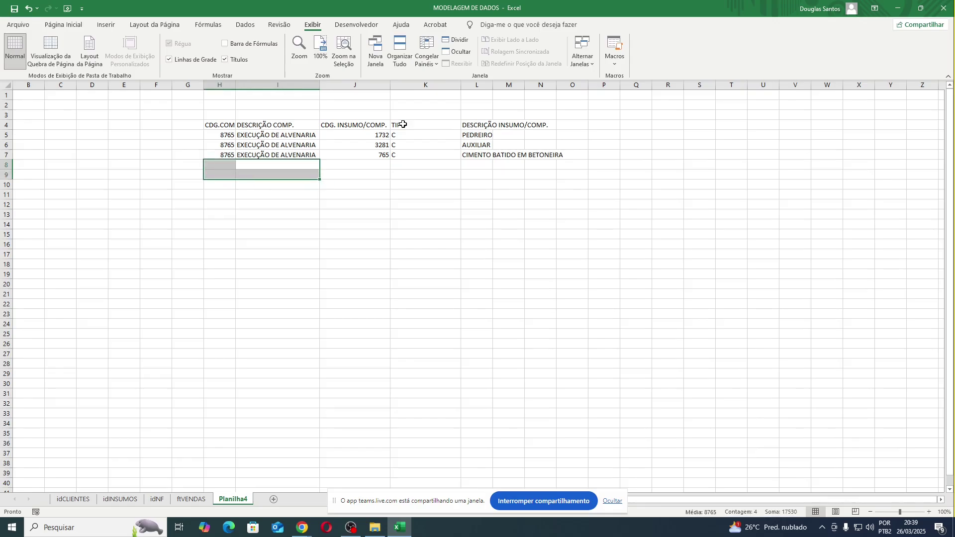
key("Up")
key("Right")
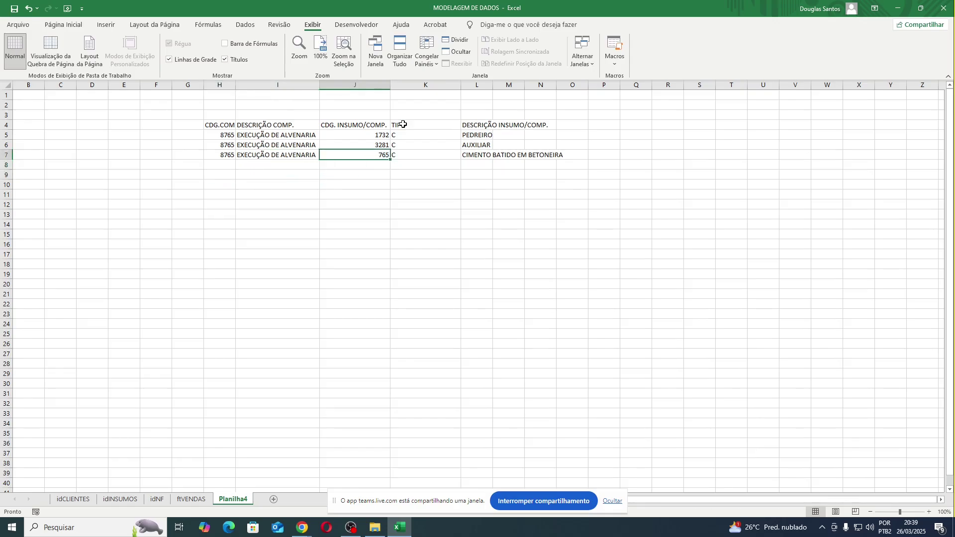
Fit column L's width to its longest description.
key("Right")
key("Right")
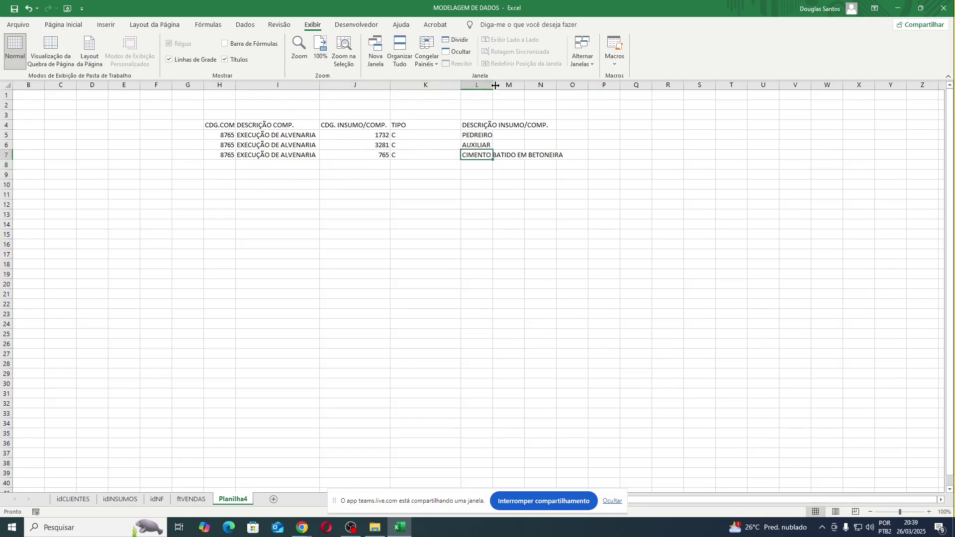
double_click(495, 85)
Fit column H's width to the composition code header in H4.
left_click(586, 123)
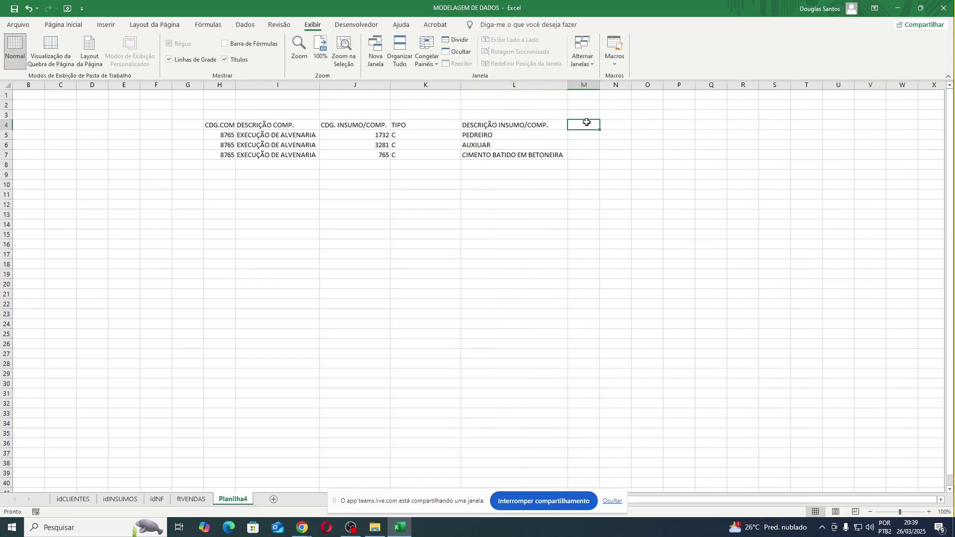
left_click_drag(590, 121, 648, 185)
left_click_drag(221, 126, 462, 157)
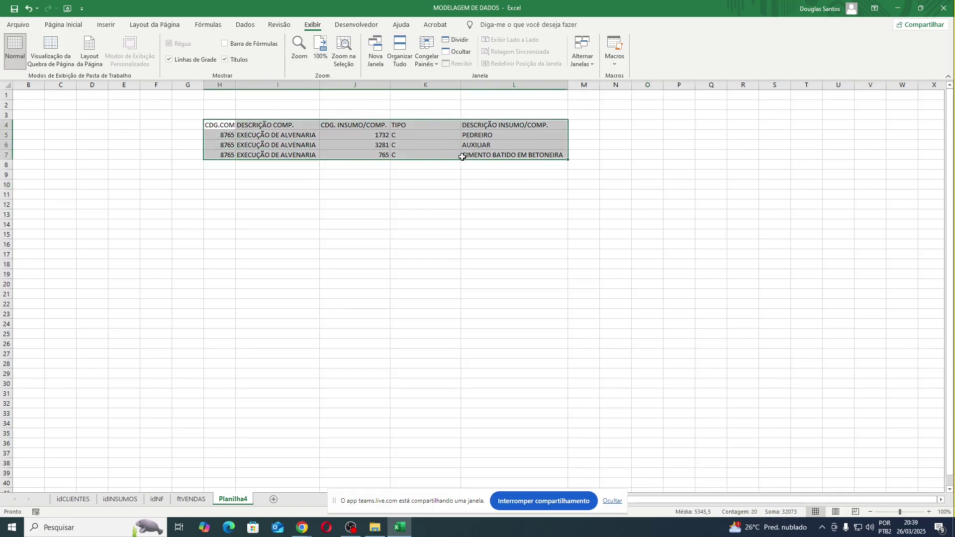
left_click(230, 165)
left_click(222, 130)
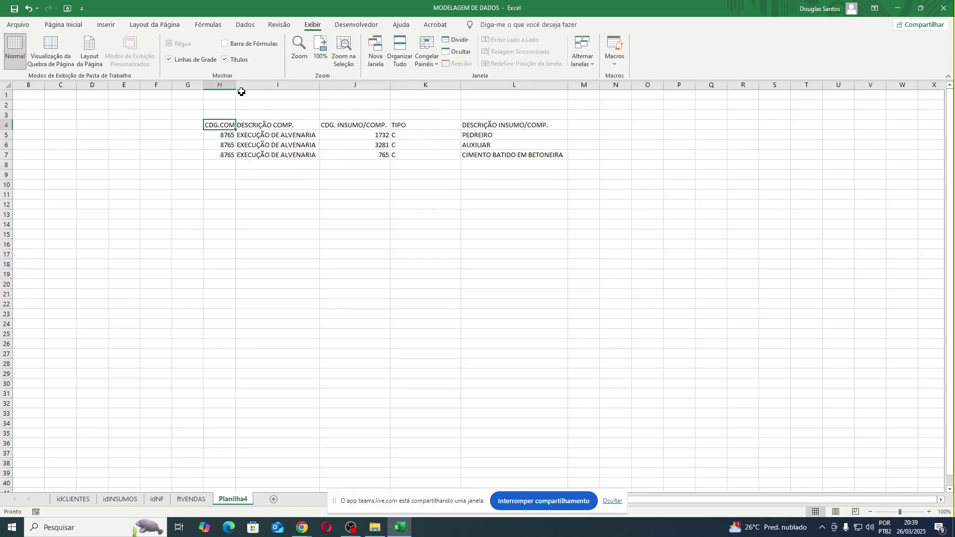
double_click(235, 85)
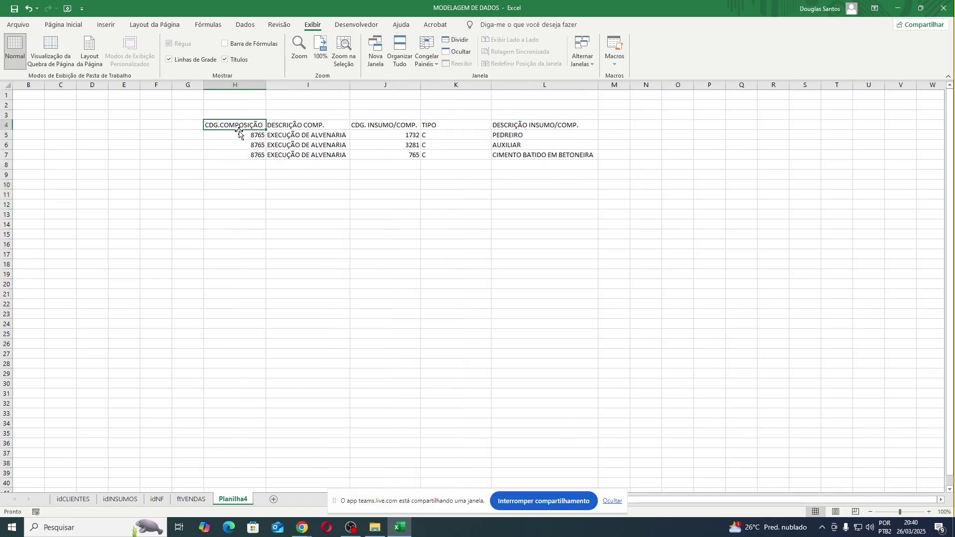
left_click_drag(240, 129, 298, 155)
left_click(271, 183)
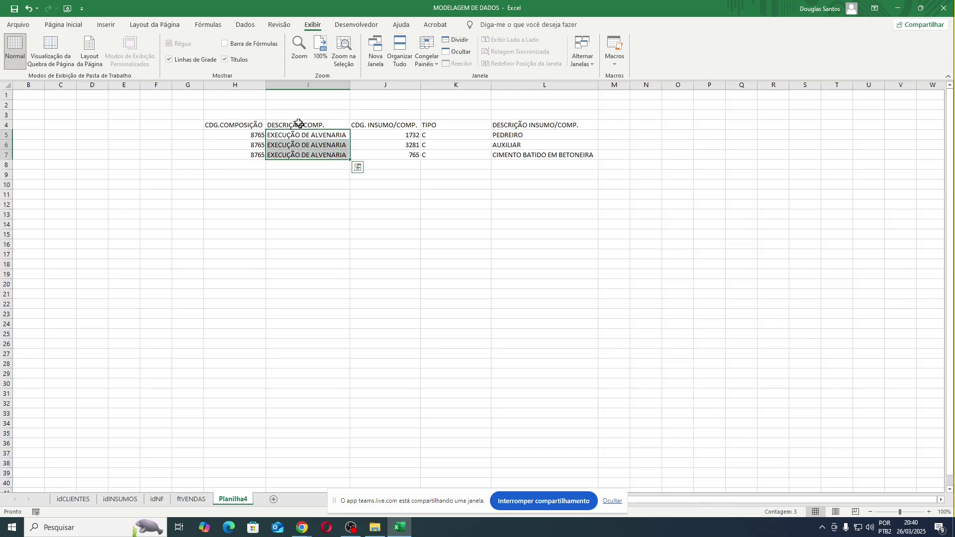
left_click(271, 85)
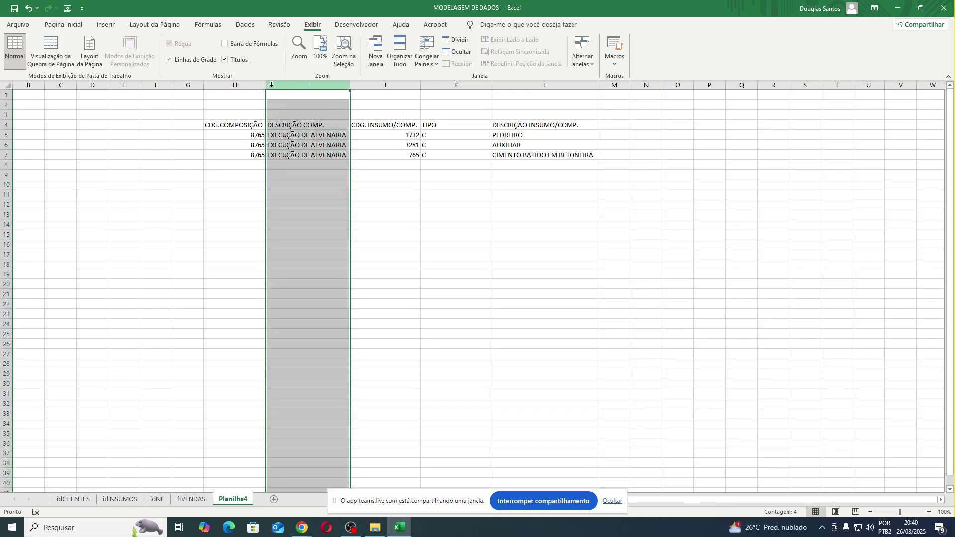
left_click_drag(243, 125, 307, 175)
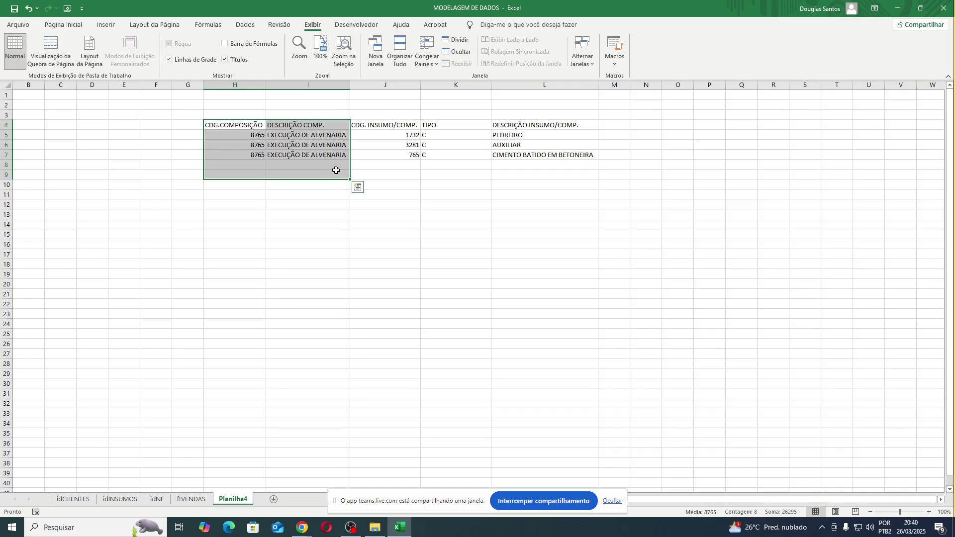
Add a new worksheet and copy the composition code 8765 from Planilha4's H5 into its cell G5.
left_click(273, 499)
left_click(219, 134)
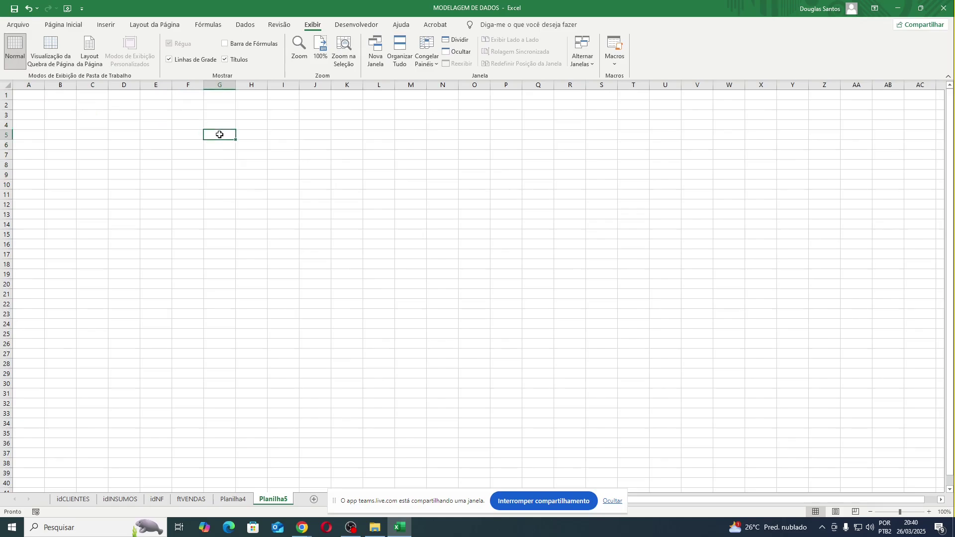
left_click(233, 499)
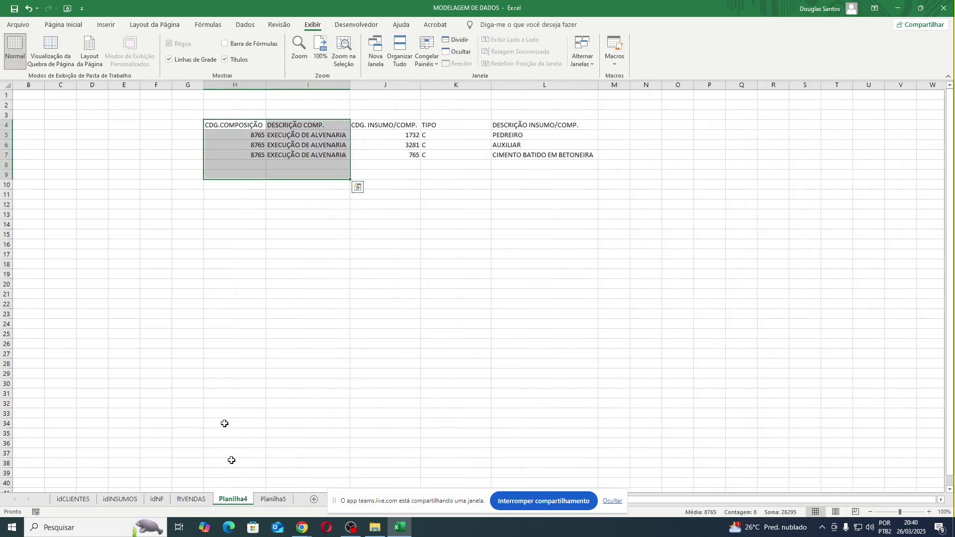
left_click(219, 130)
key("Down")
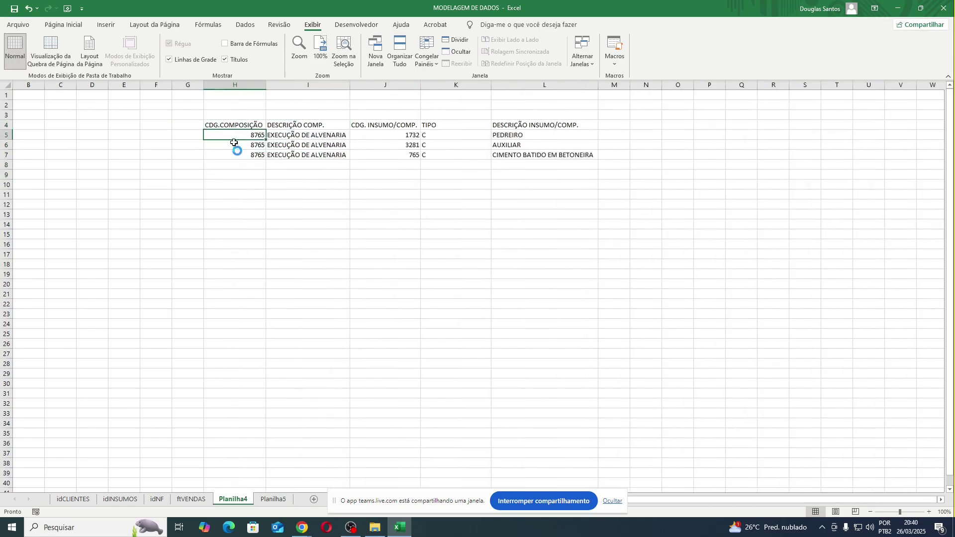
key("ctrl+c")
left_click(273, 499)
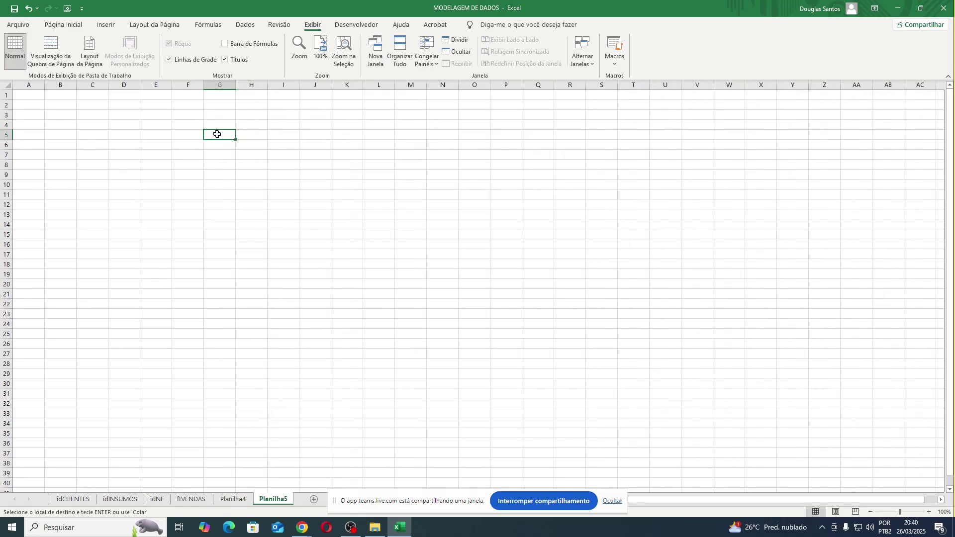
key("ctrl+v")
Enter EXEC ALVENARIA in H5 and fit column H's width to it.
left_click(251, 135)
type("EX")
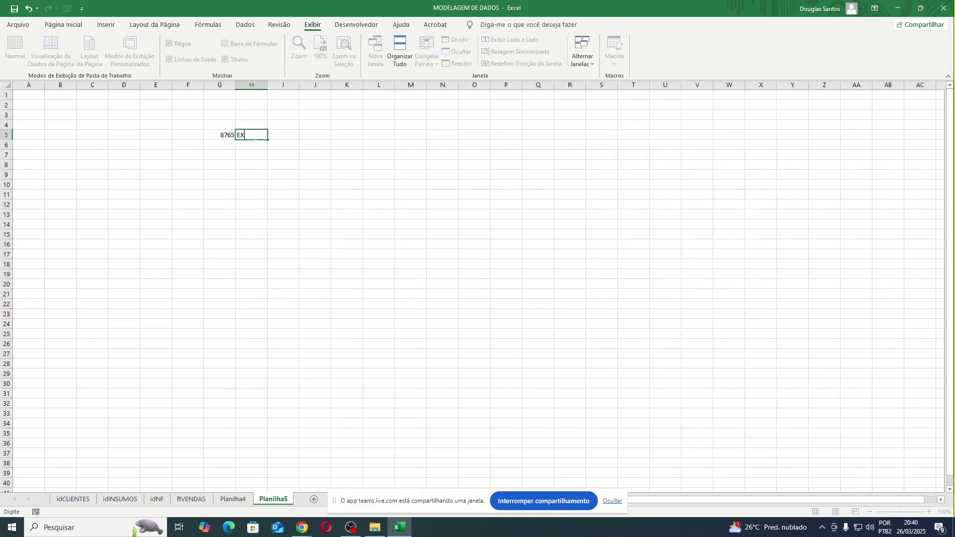
type("EC ALVENARIA")
key("Tab")
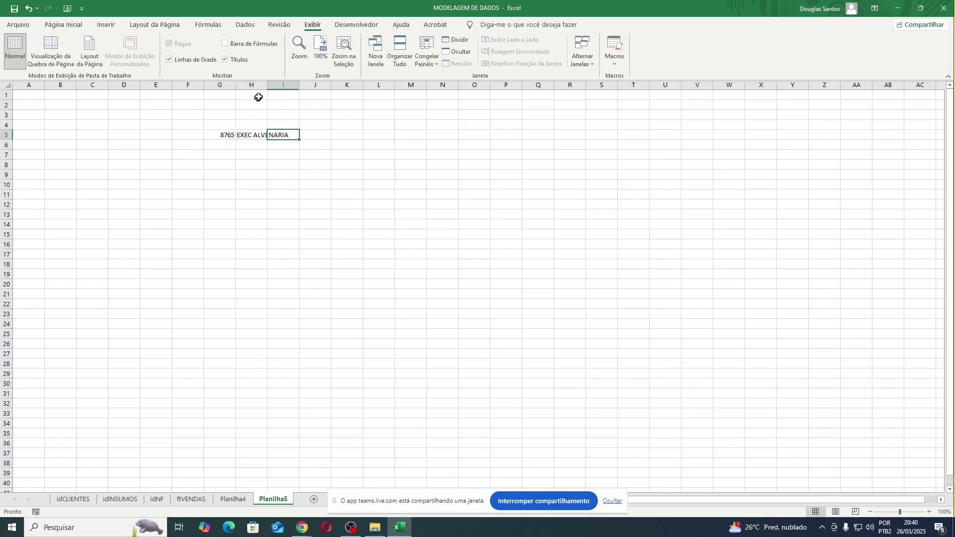
double_click(267, 86)
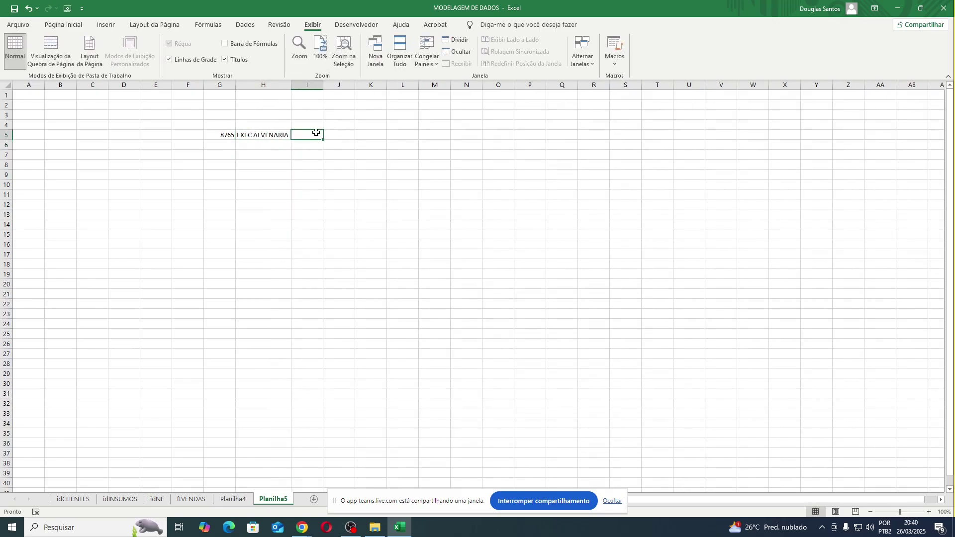
Enter UNIDADE in I5 and PRETO TOTAL in J5.
type("UNIDADE")
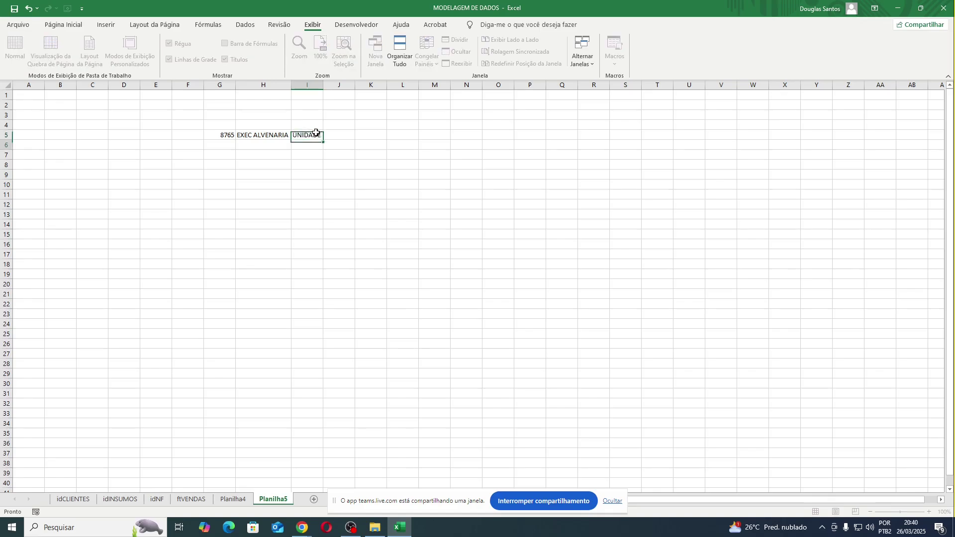
key("Tab")
type("PRETO TOTAL")
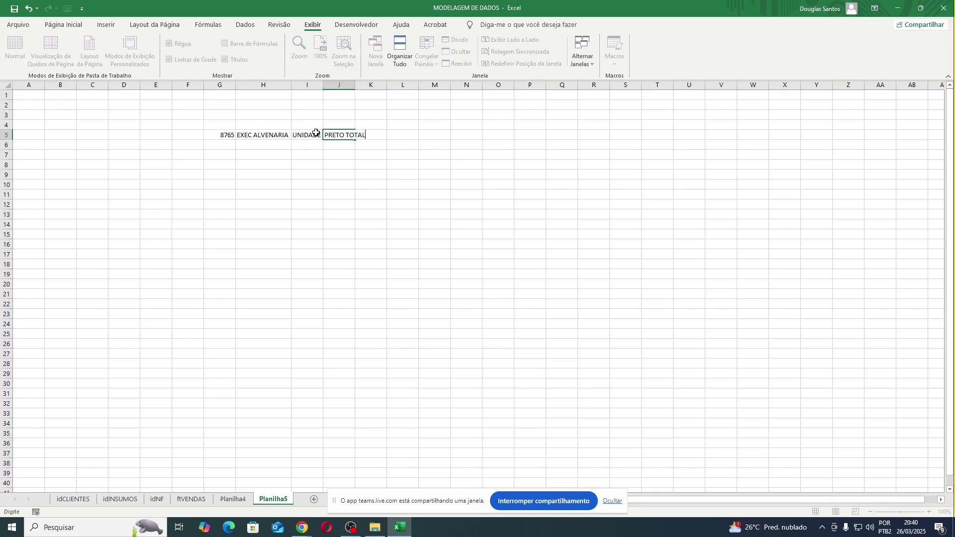
key("Return")
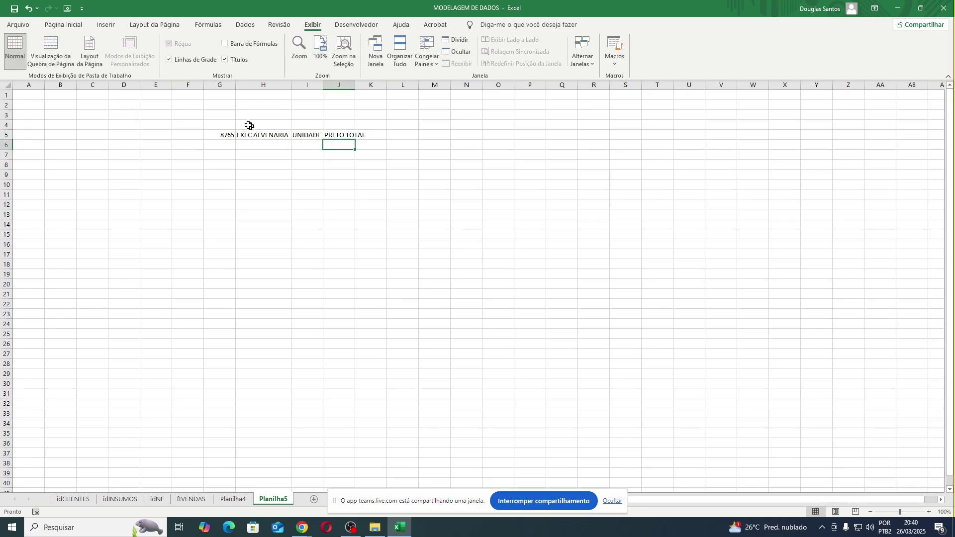
left_click_drag(228, 124, 337, 216)
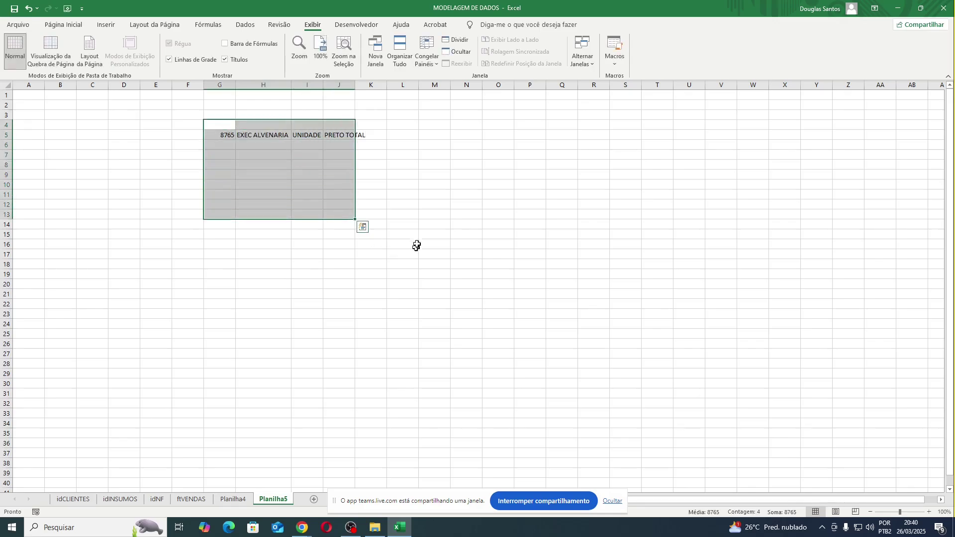
left_click(403, 205)
left_click(431, 135)
left_click_drag(431, 135, 477, 221)
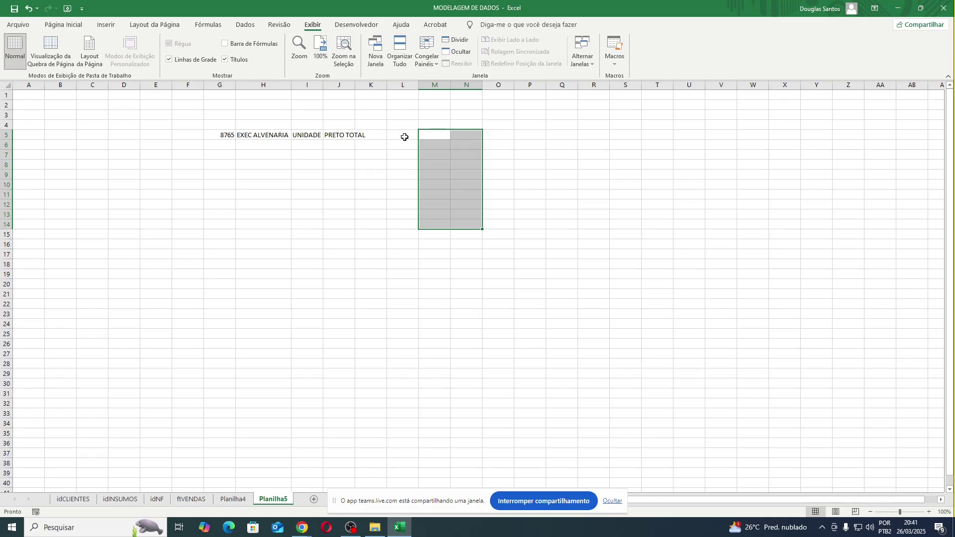
left_click(461, 133)
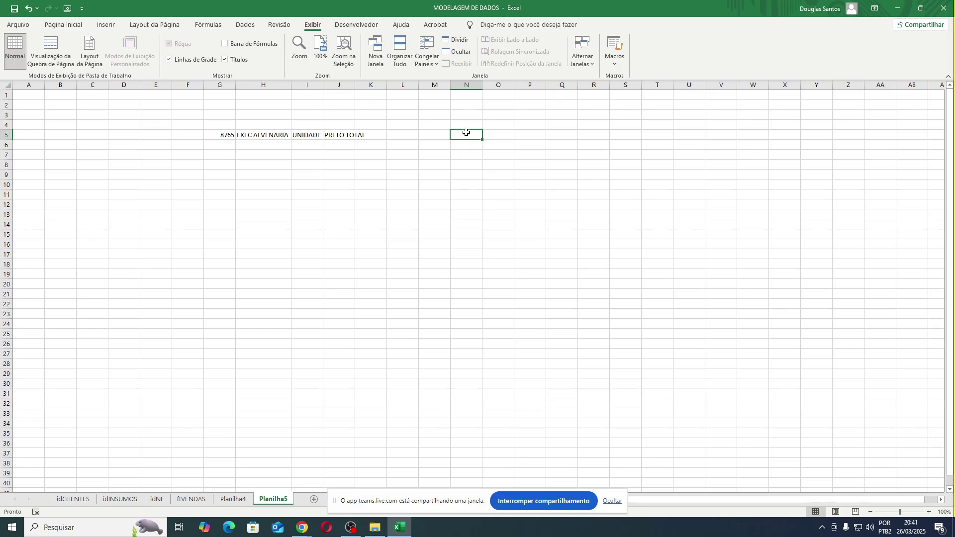
left_click_drag(466, 133, 560, 415)
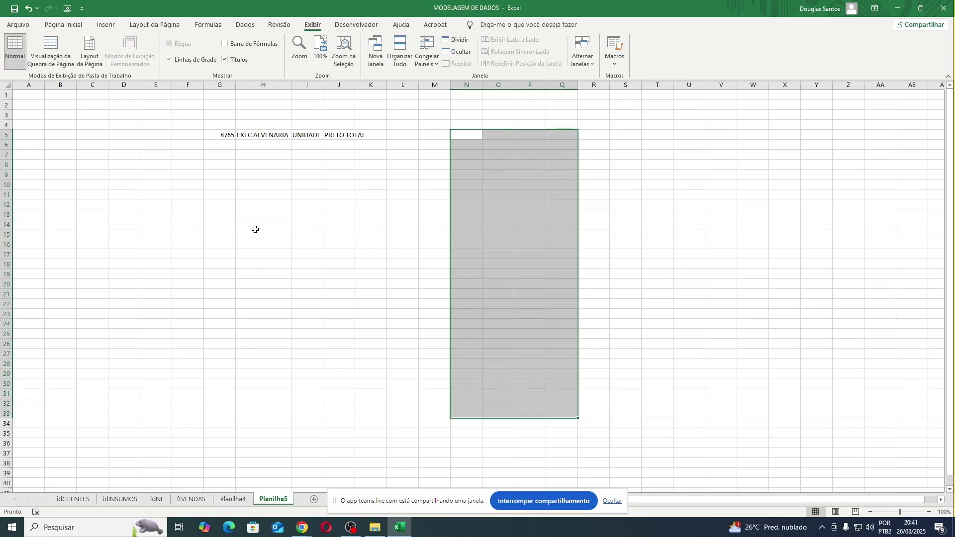
left_click(222, 128)
left_click_drag(234, 130, 331, 216)
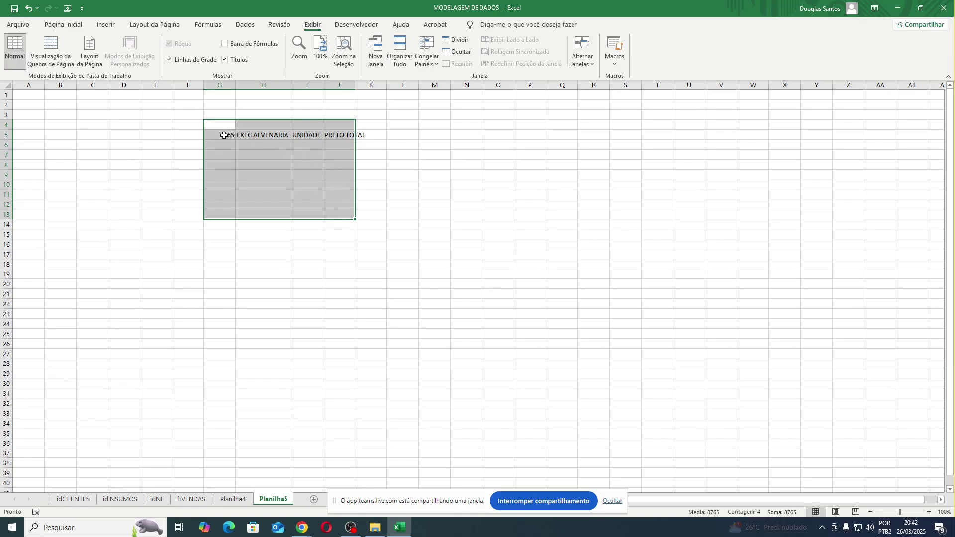
Clear the example composition entries from G5:K9 on Planilha5.
left_click_drag(222, 135, 369, 173)
key("Delete")
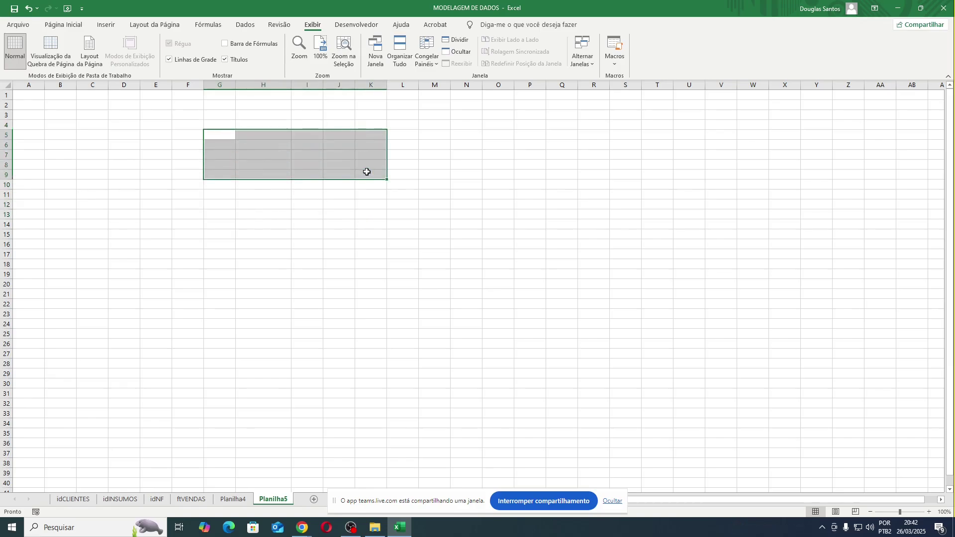
key("Left")
key("Left")
key("Right")
key("Right")
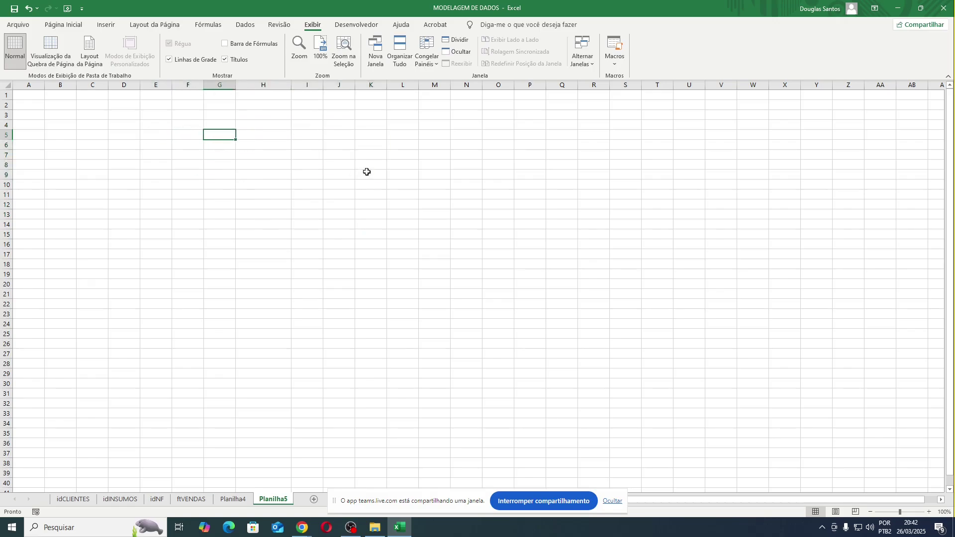